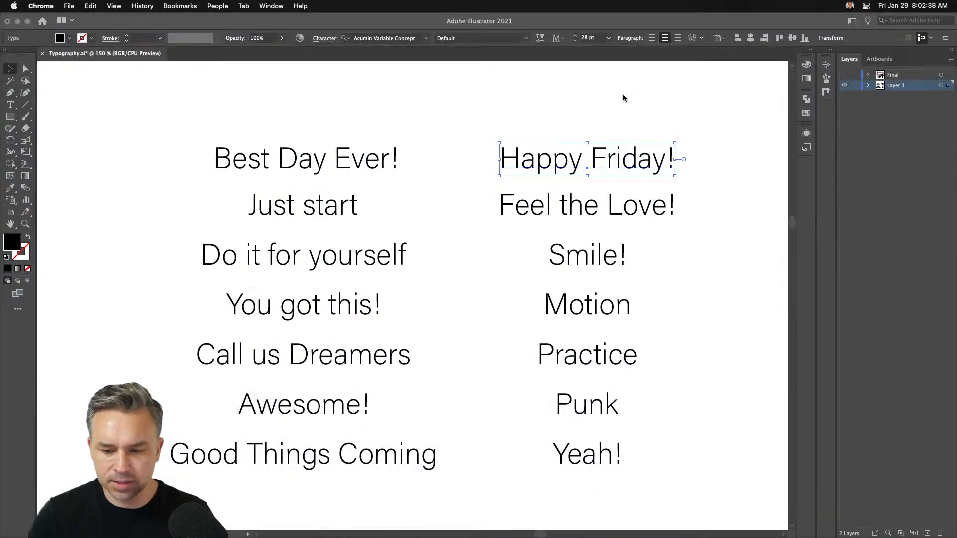
Paste the "Happy Friday!" text onto a new layer with Layer 1 hidden, and duplicate it about 47 px above the original
key(super+shift+b)
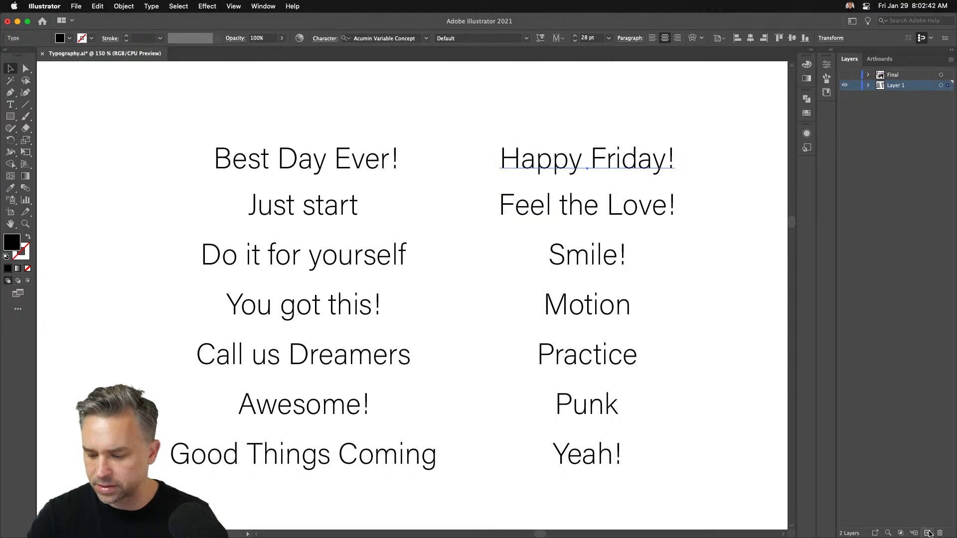
click(844, 96)
key(super+v)
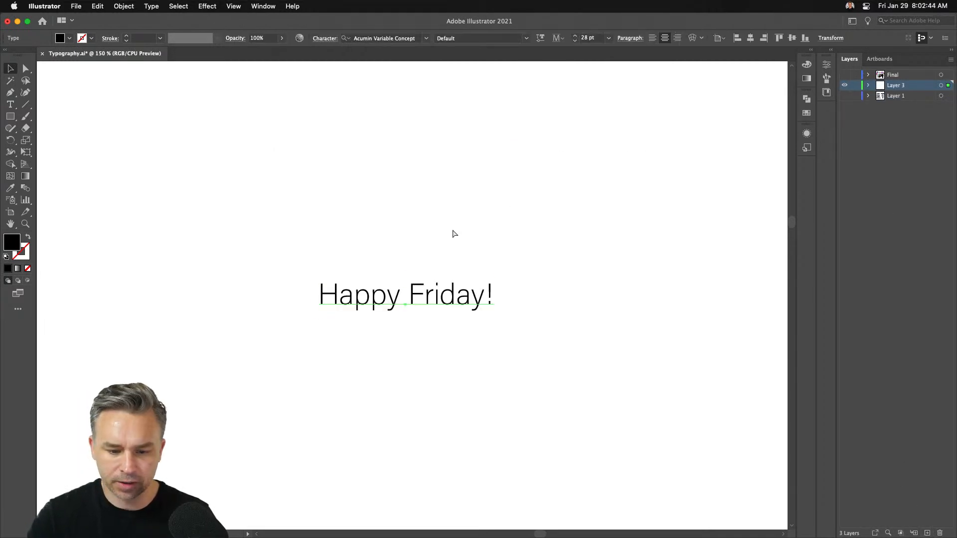
drag(369, 295, 372, 246)
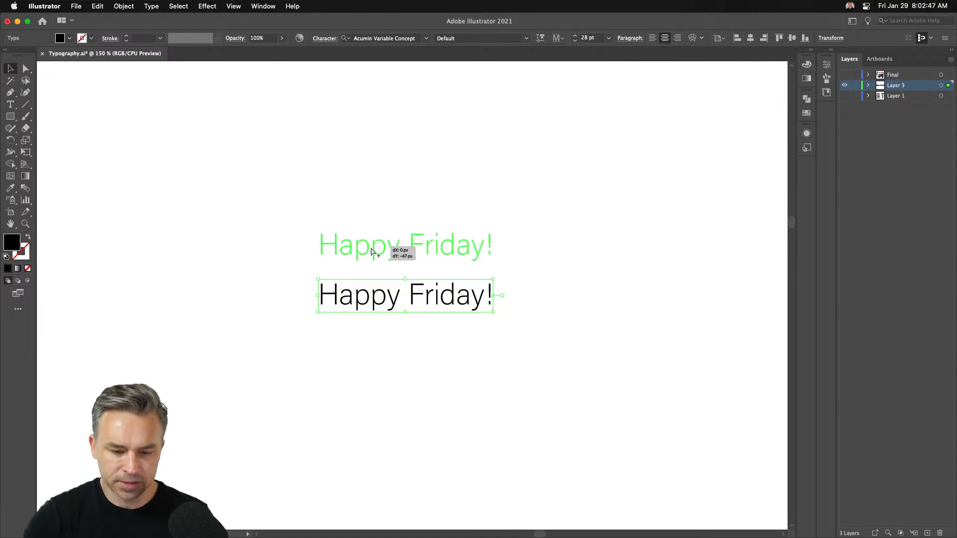
Filter the fonts to Decorative, apply Blenny Black to the upper "Happy Friday!", and move the lower copy farther down
click(830, 51)
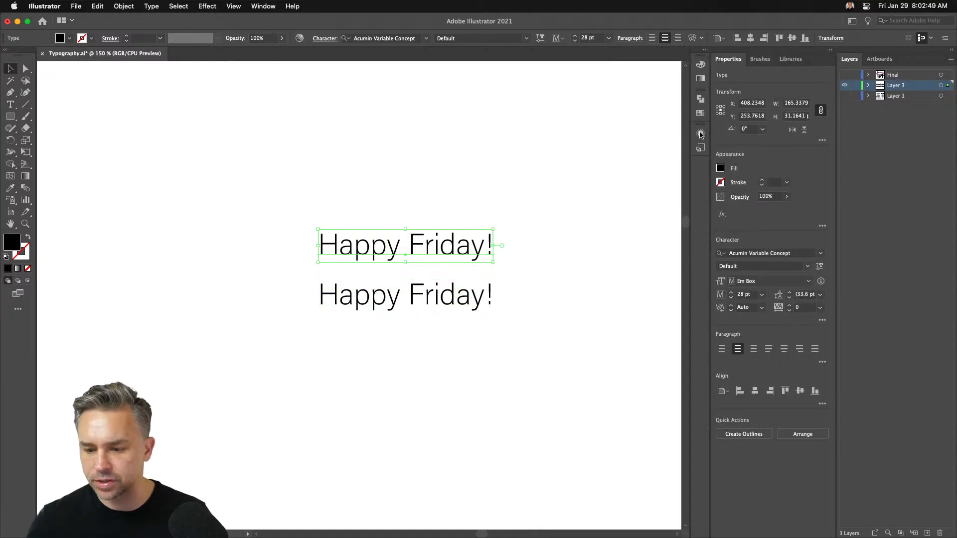
click(821, 255)
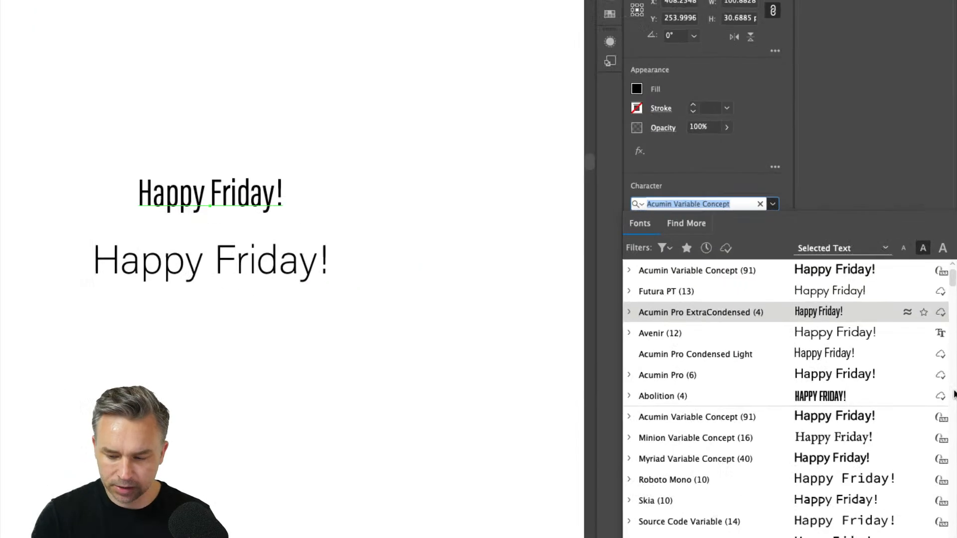
click(638, 236)
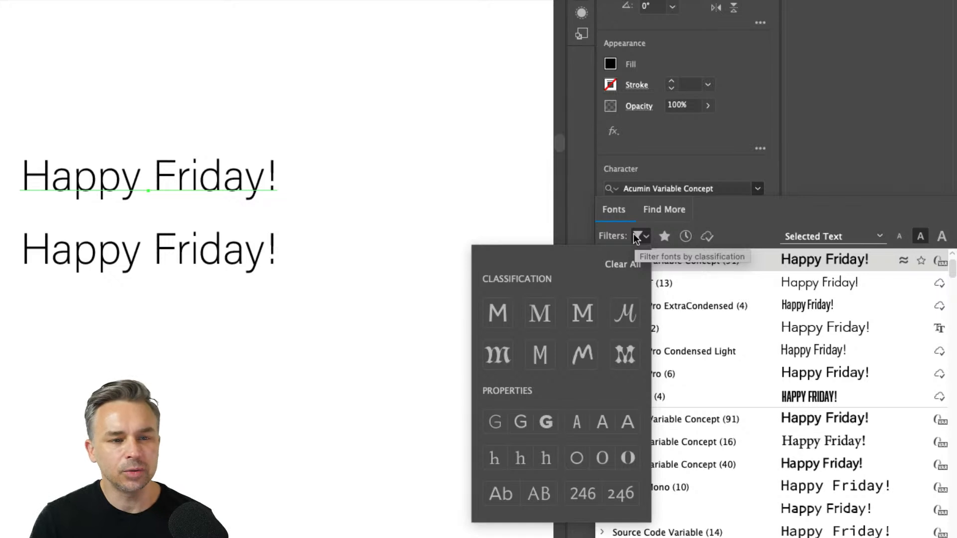
click(625, 355)
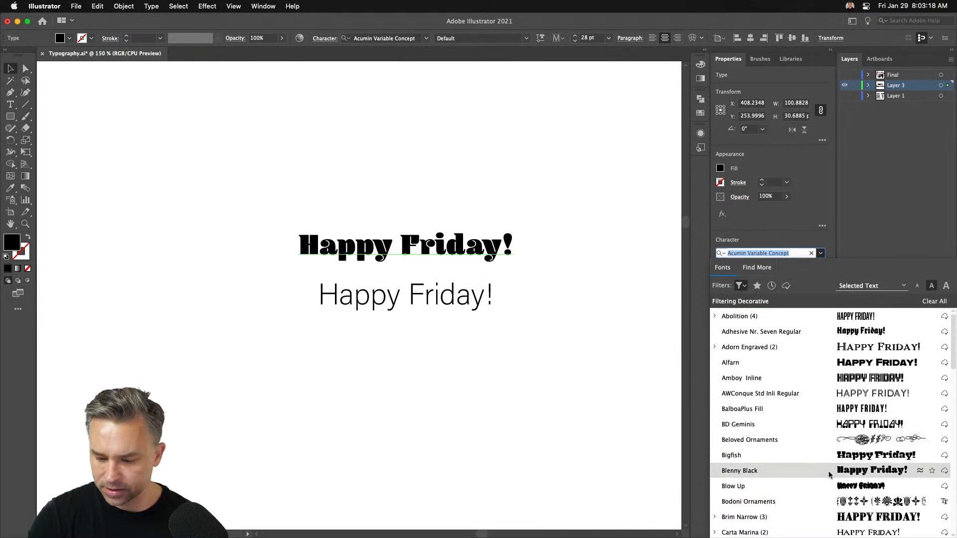
click(829, 473)
drag(412, 311, 410, 333)
click(393, 242)
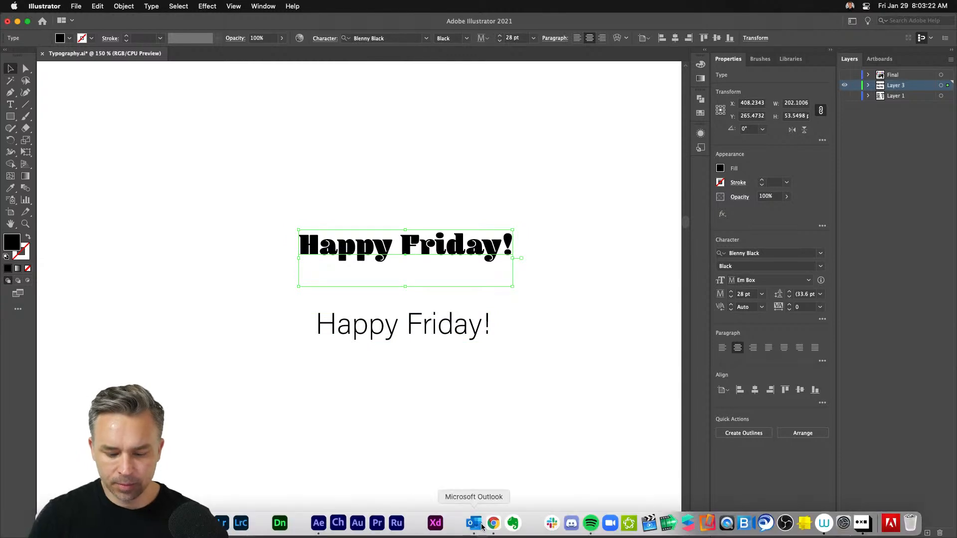
Switch to Chrome and preview the phrase "Happy Friday!" in the installed fonts on wordmark.it
click(493, 523)
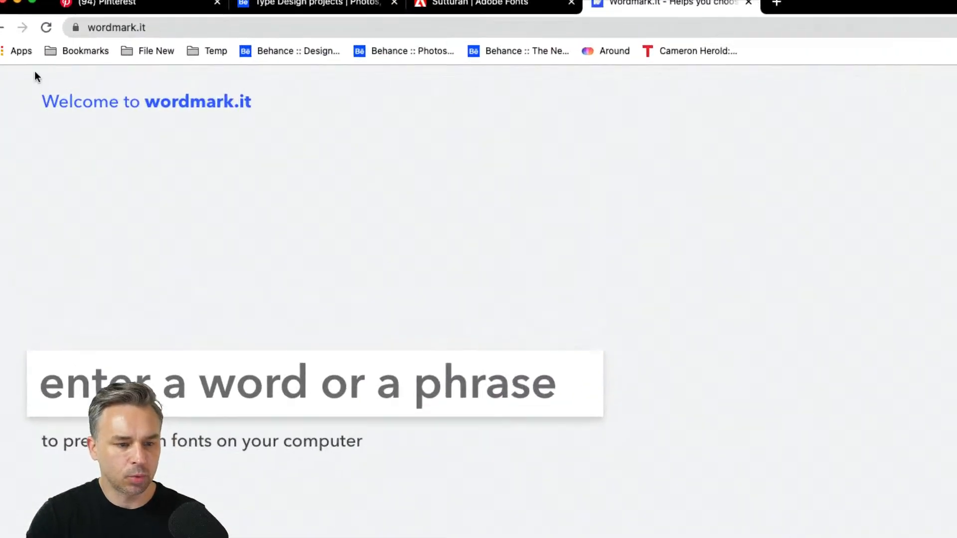
text(H)
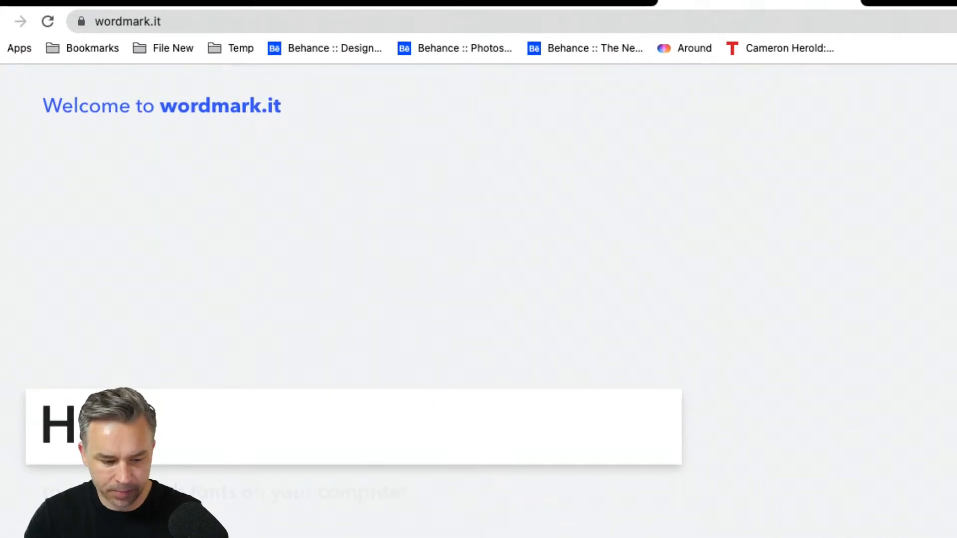
text(appy Fri)
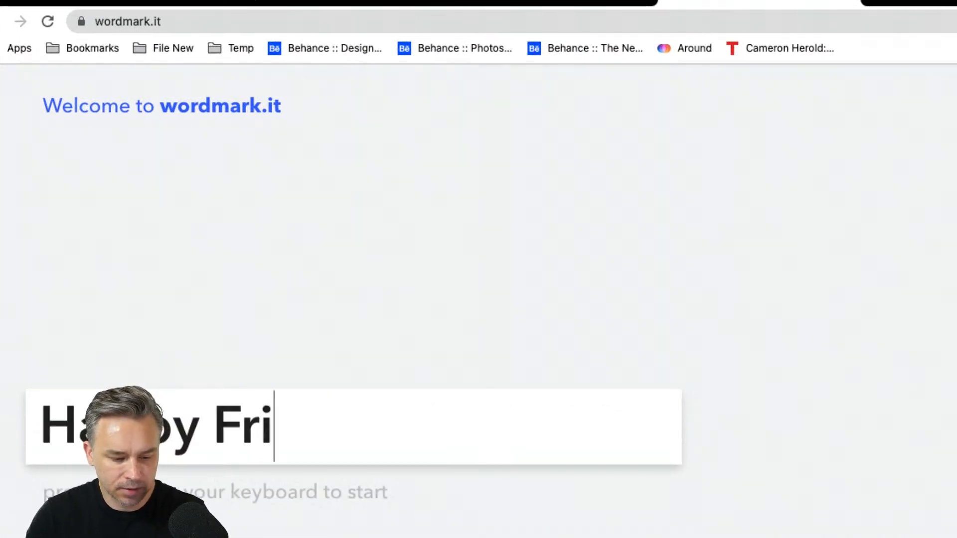
text(day!)
key(Return)
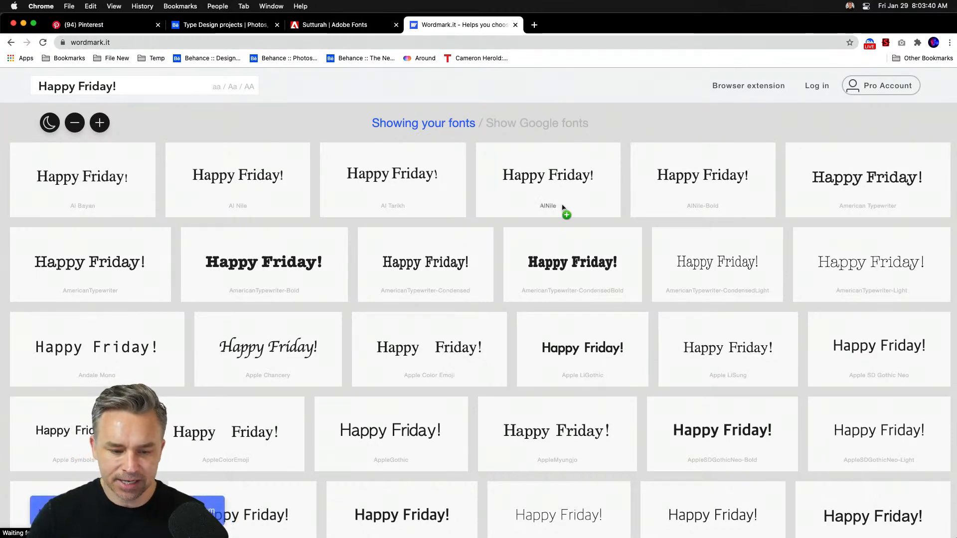
scroll(554, 222, down, 4)
Switch back to Illustrator, look over the Decorative font list for the upper "Happy Friday!" and deselect the text
mouse_move(217, 518)
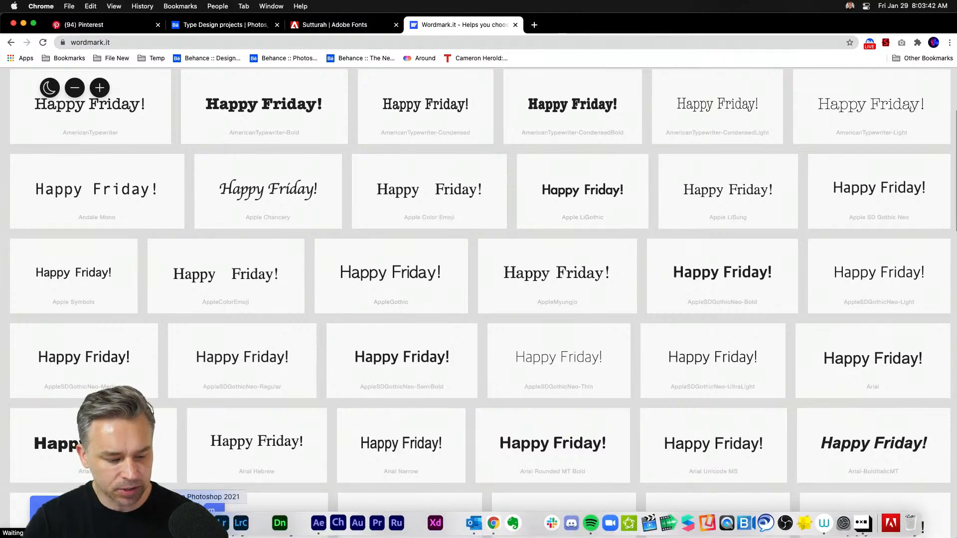
click(163, 523)
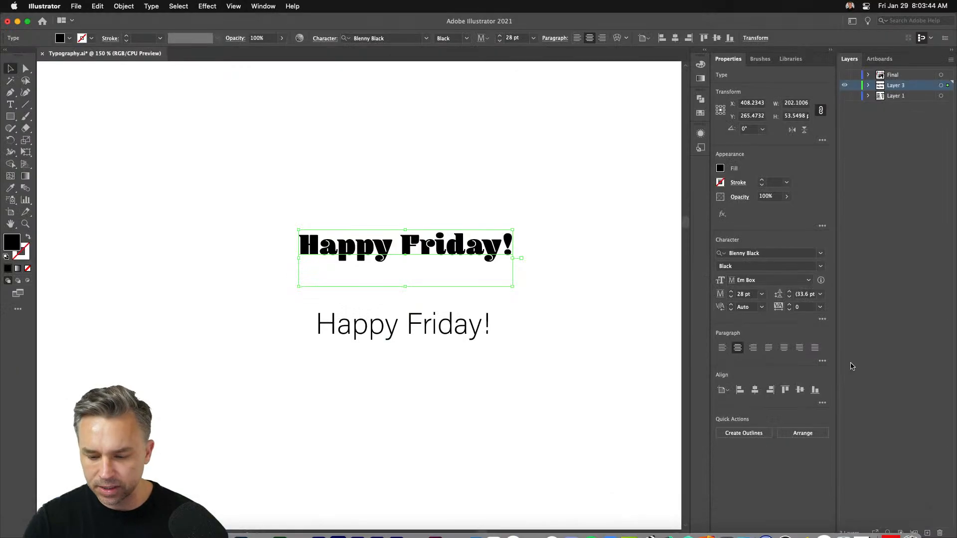
click(820, 253)
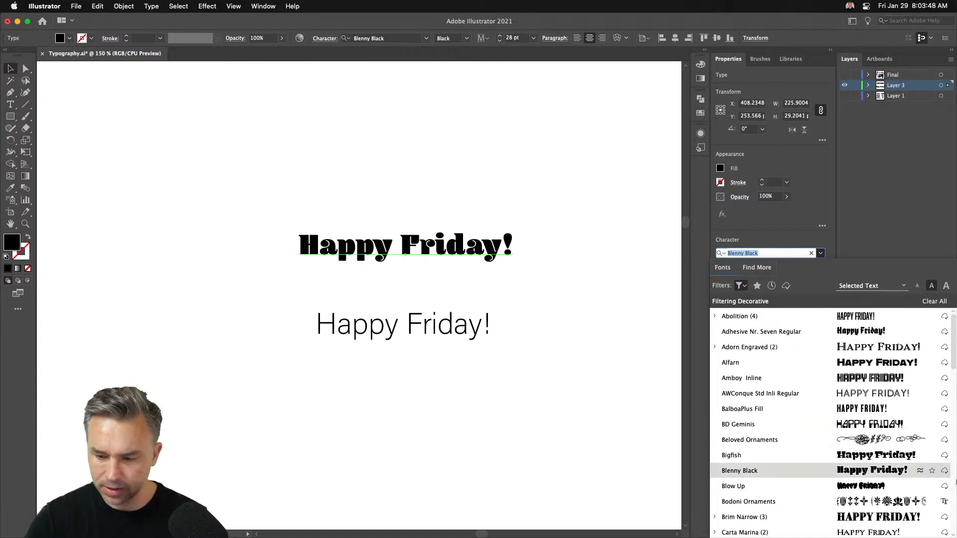
click(397, 451)
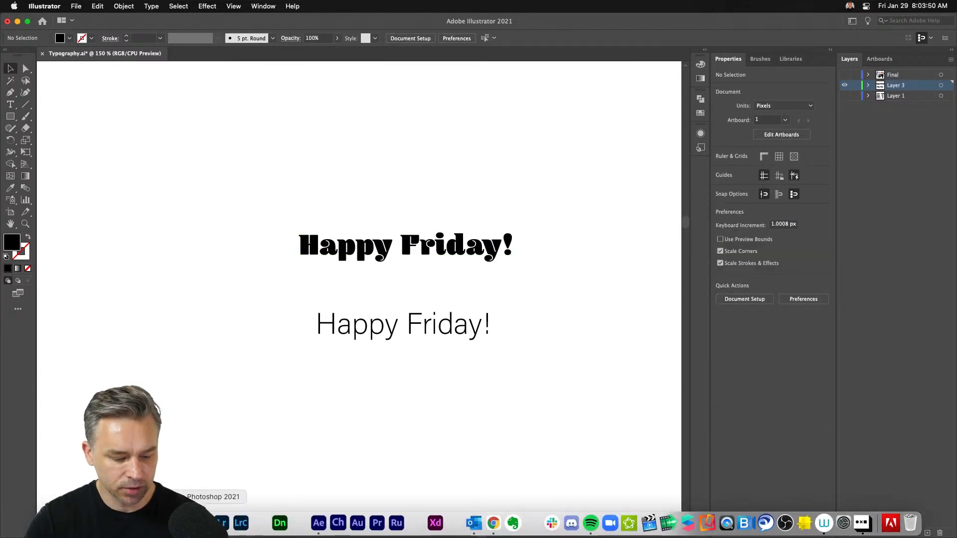
Return to wordmark.it in Chrome and examine the "Happy Friday!" previews across the installed fonts, dismissing the Pro upgrade offer
click(493, 523)
scroll(5, 239, down, 10)
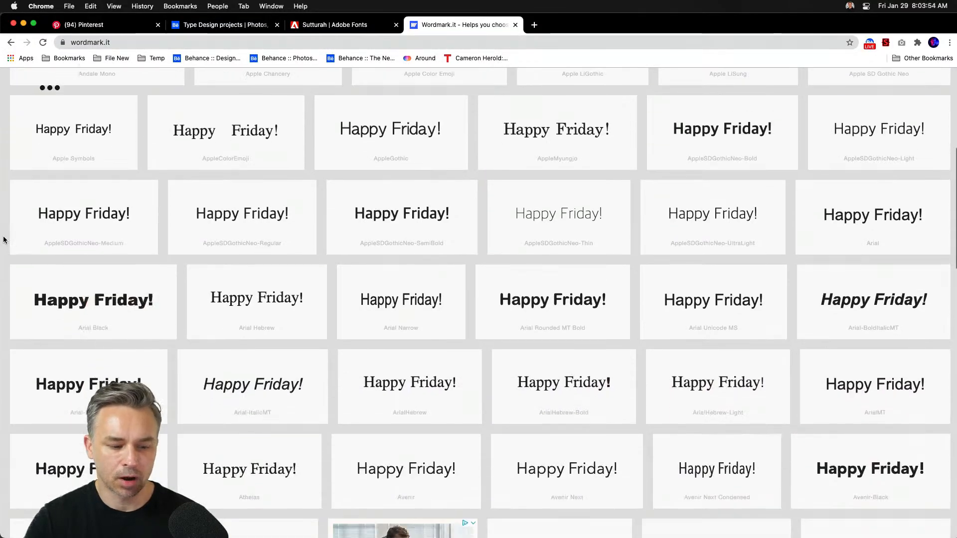
scroll(6, 241, down, 10)
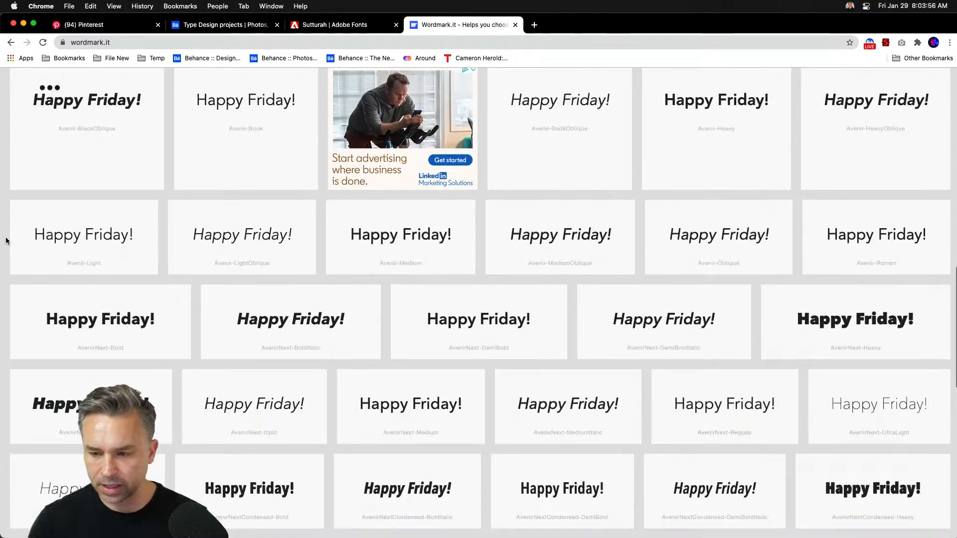
scroll(6, 241, down, 2)
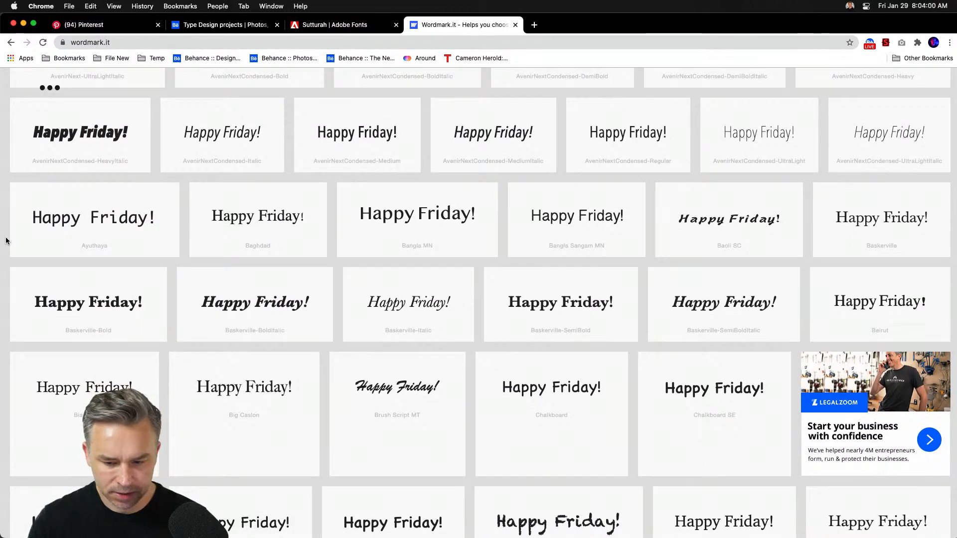
scroll(6, 241, down, 8)
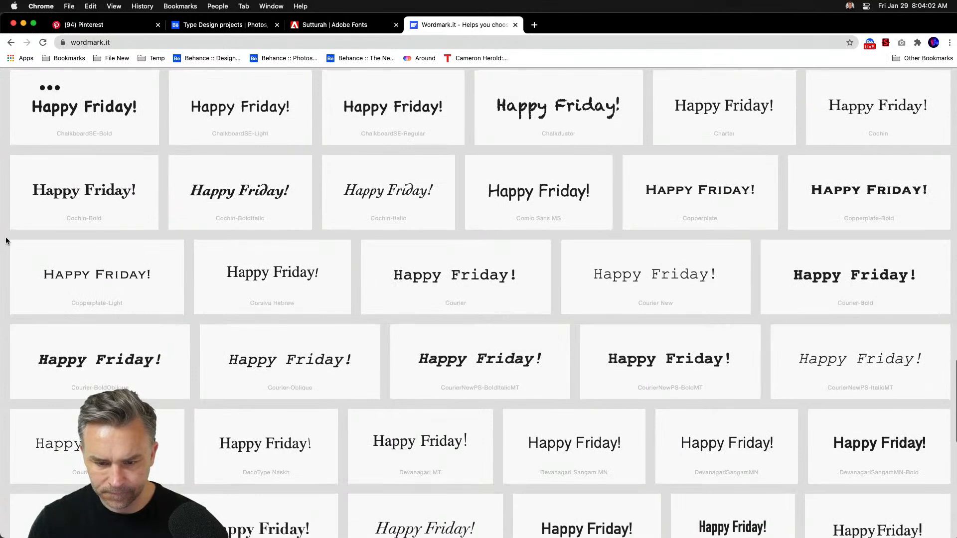
scroll(6, 241, down, 8)
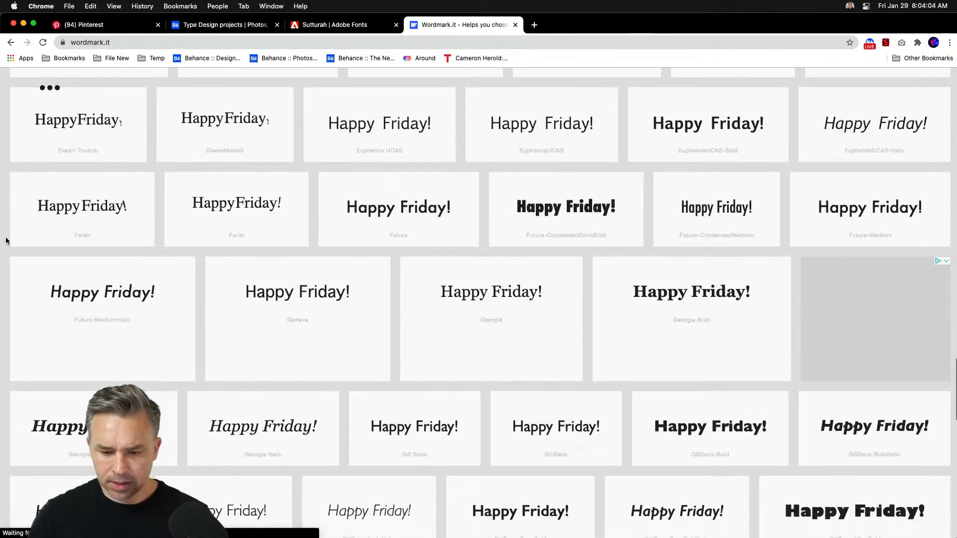
scroll(6, 240, down, 8)
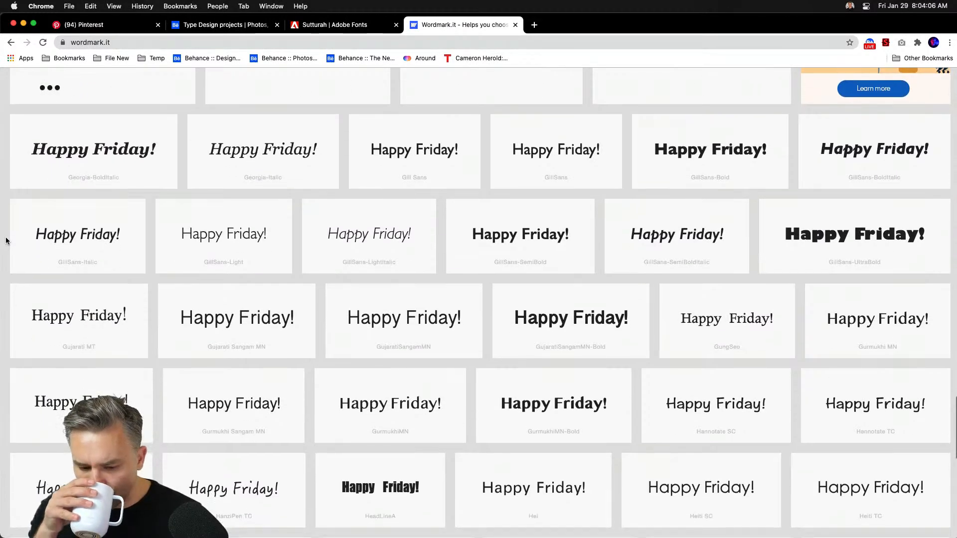
scroll(6, 241, down, 8)
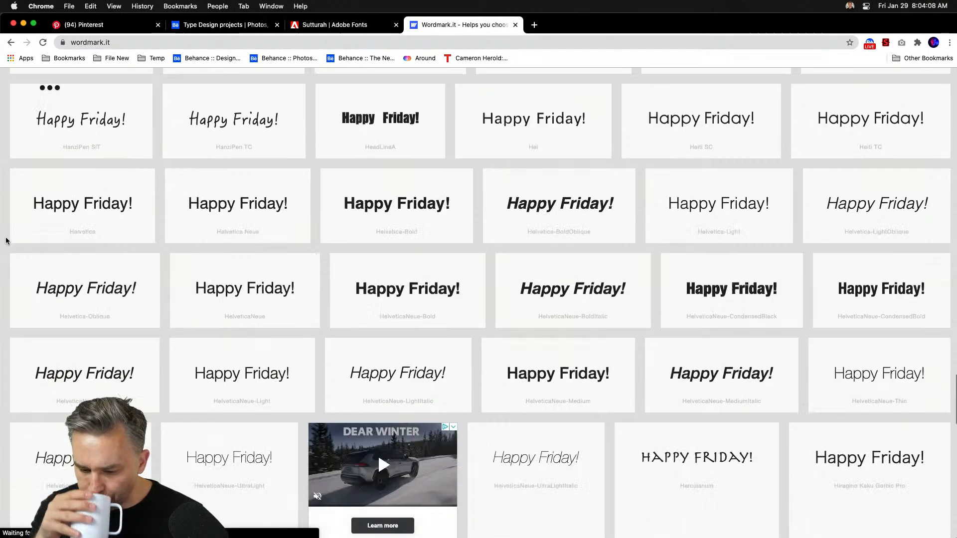
scroll(6, 241, down, 1)
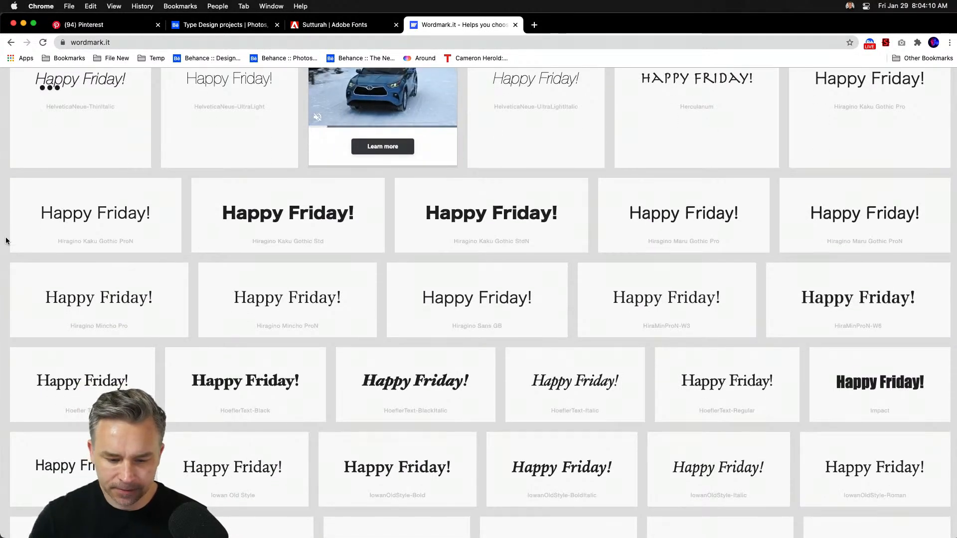
scroll(6, 240, down, 4)
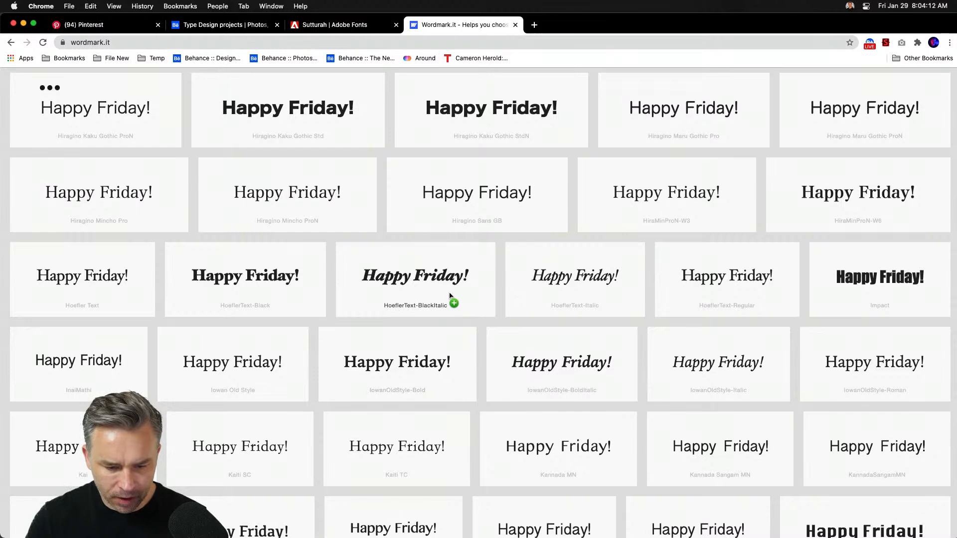
scroll(449, 296, down, 2)
scroll(460, 321, down, 15)
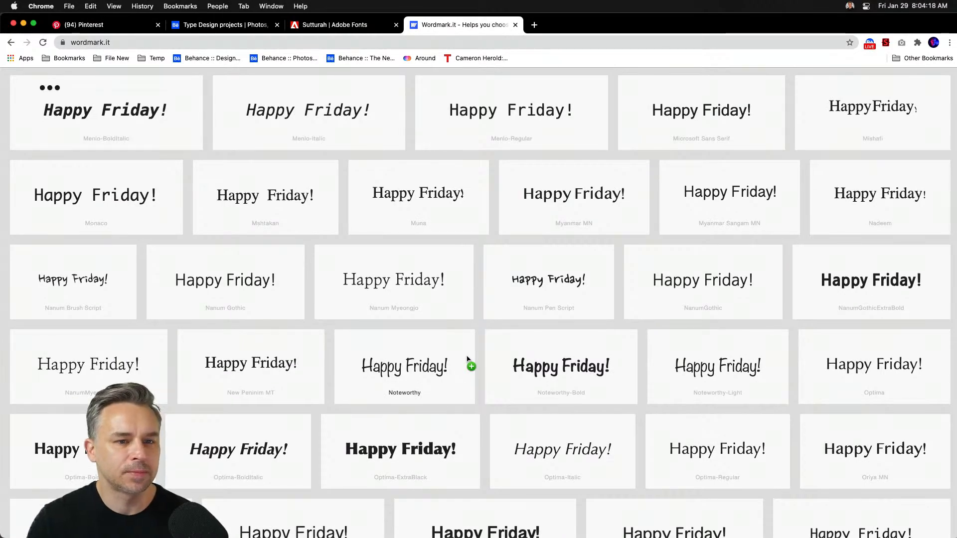
scroll(467, 360, down, 15)
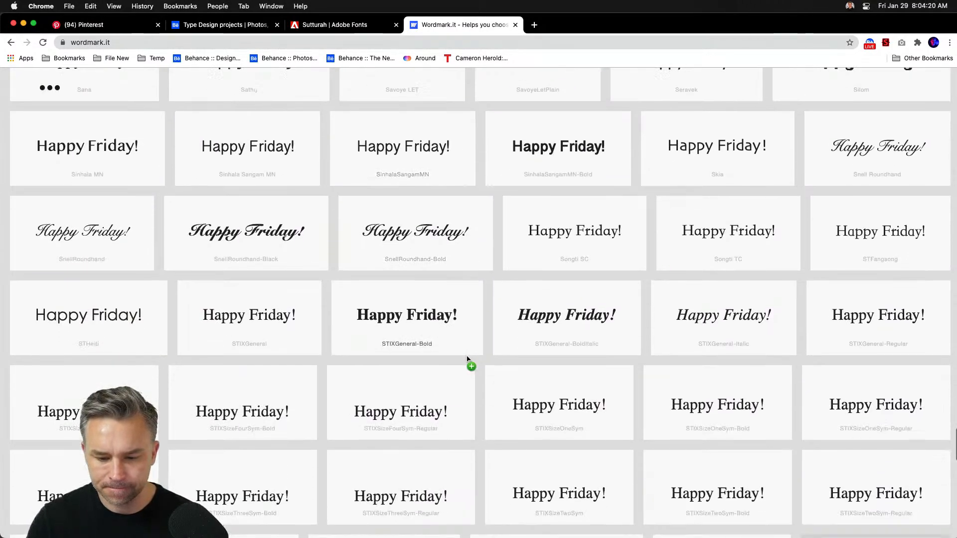
scroll(467, 360, down, 3)
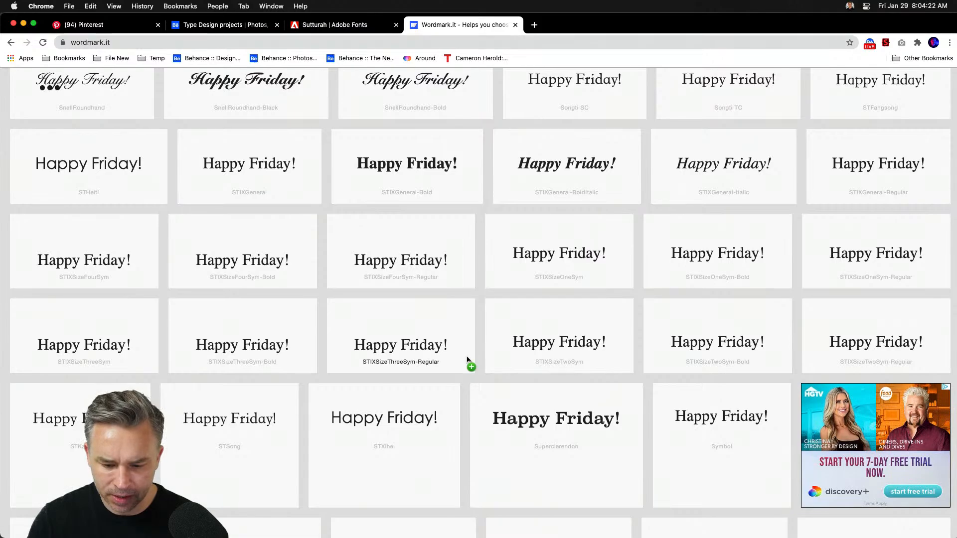
scroll(468, 360, down, 8)
scroll(467, 360, up, 20)
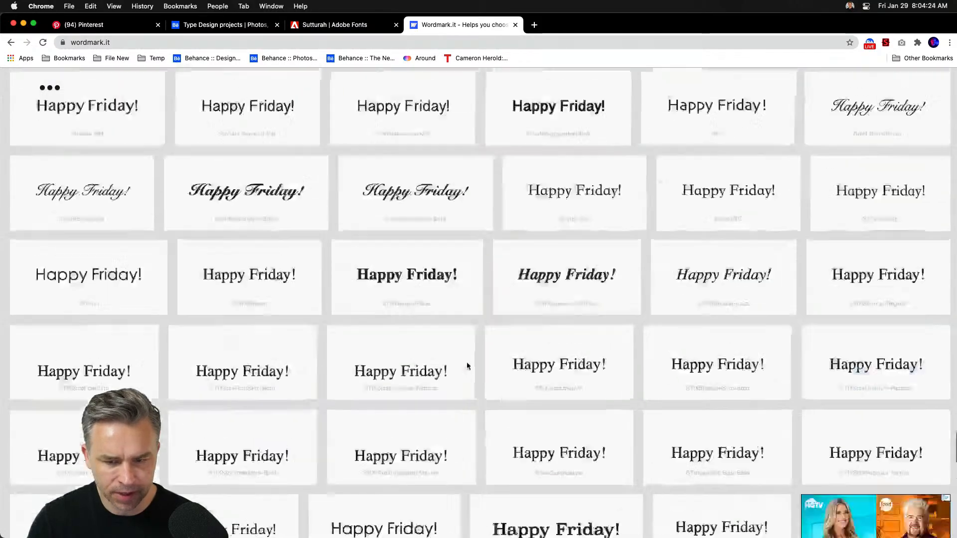
scroll(470, 363, up, 10)
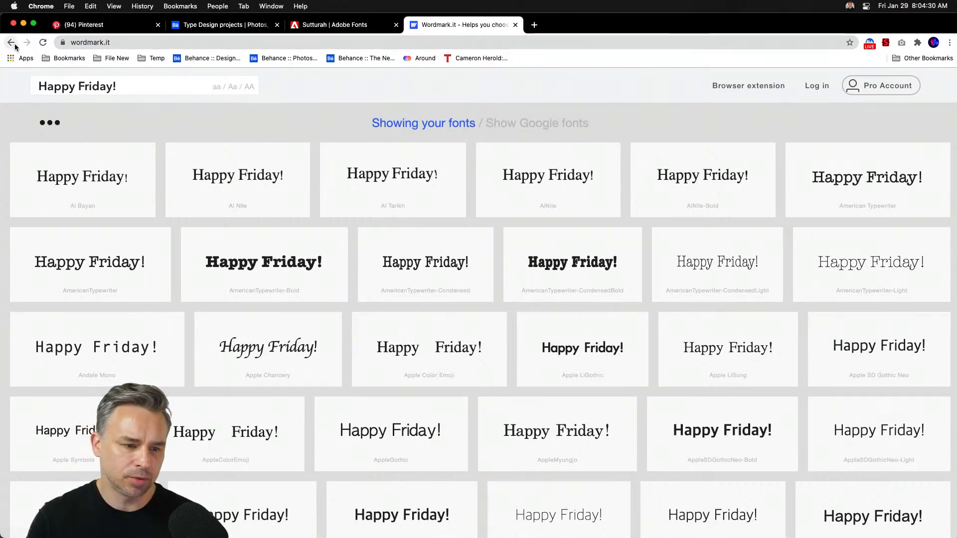
click(50, 123)
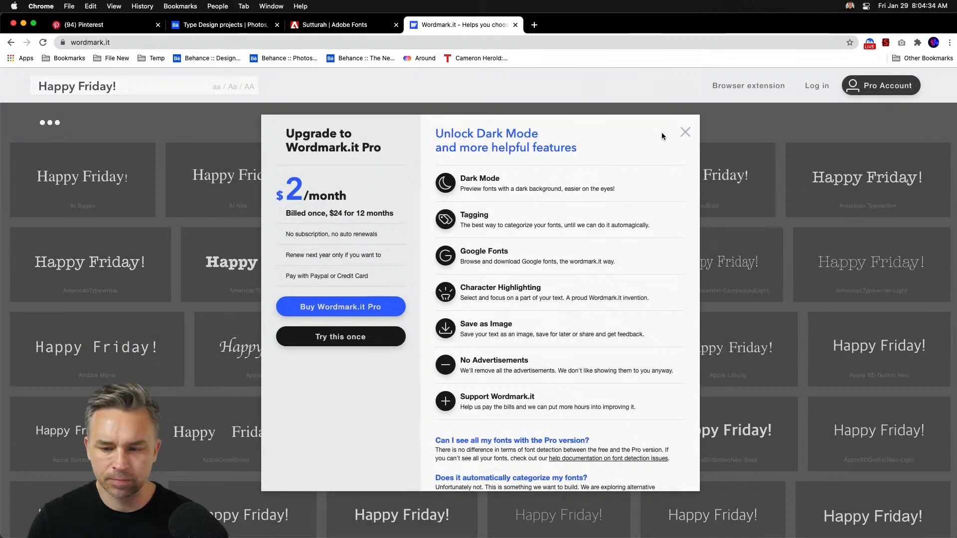
click(683, 133)
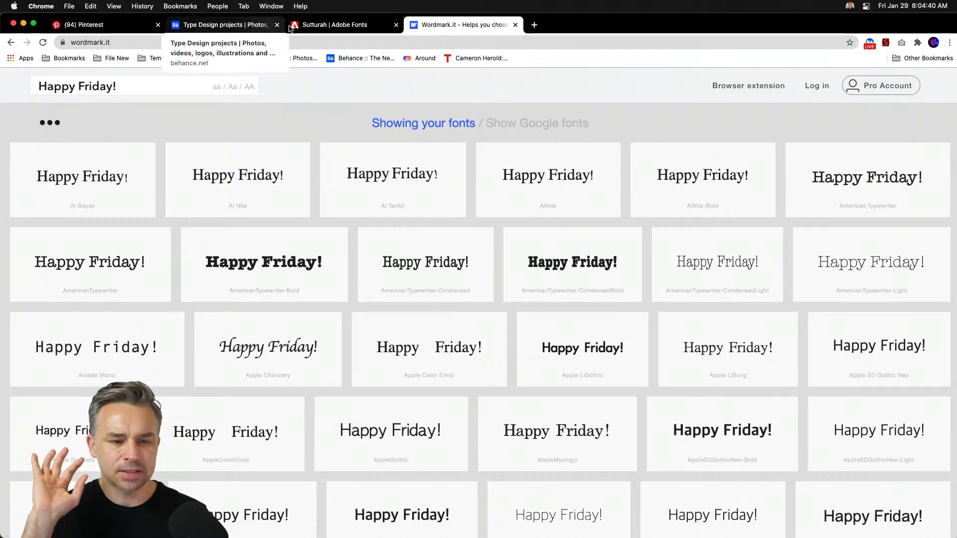
View the Adobe Fonts home page in Chrome and switch back to Illustrator
click(365, 28)
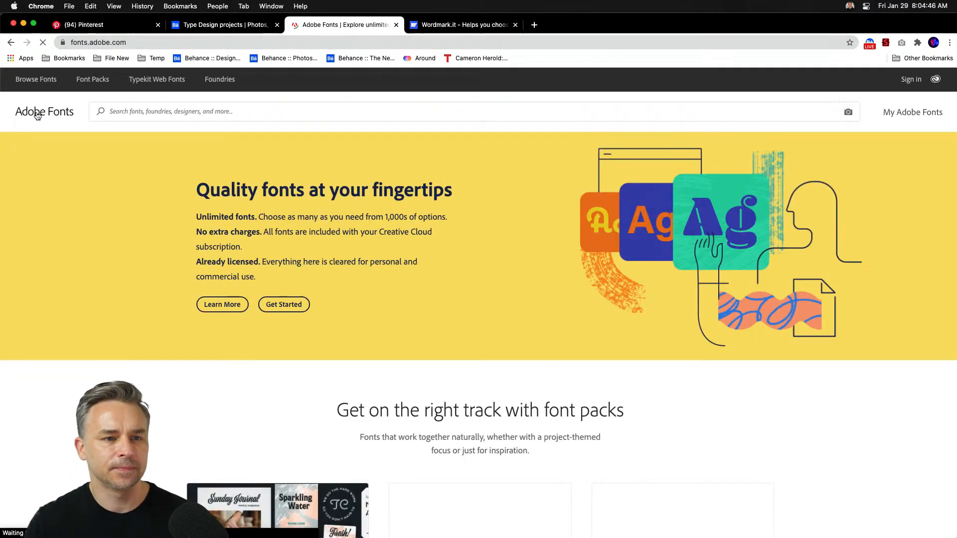
mouse_move(241, 528)
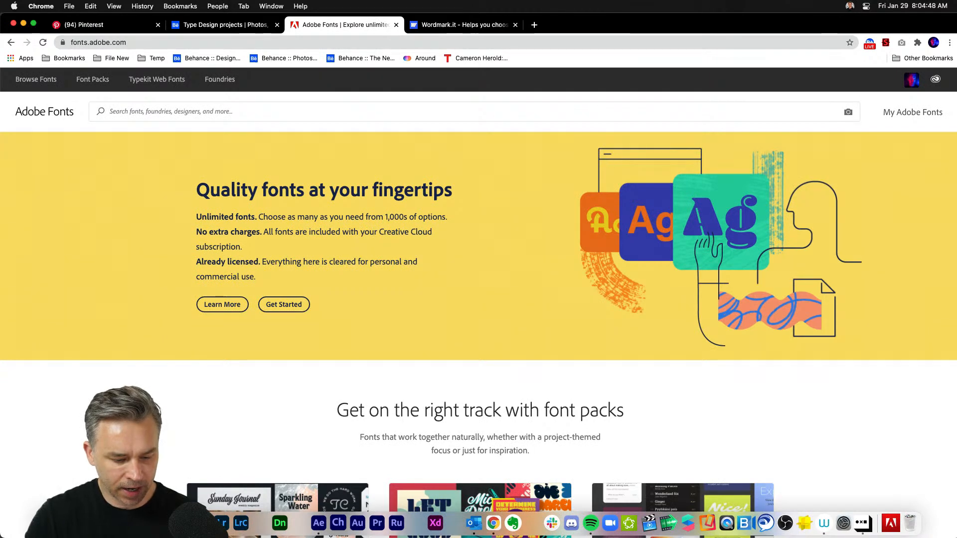
click(183, 523)
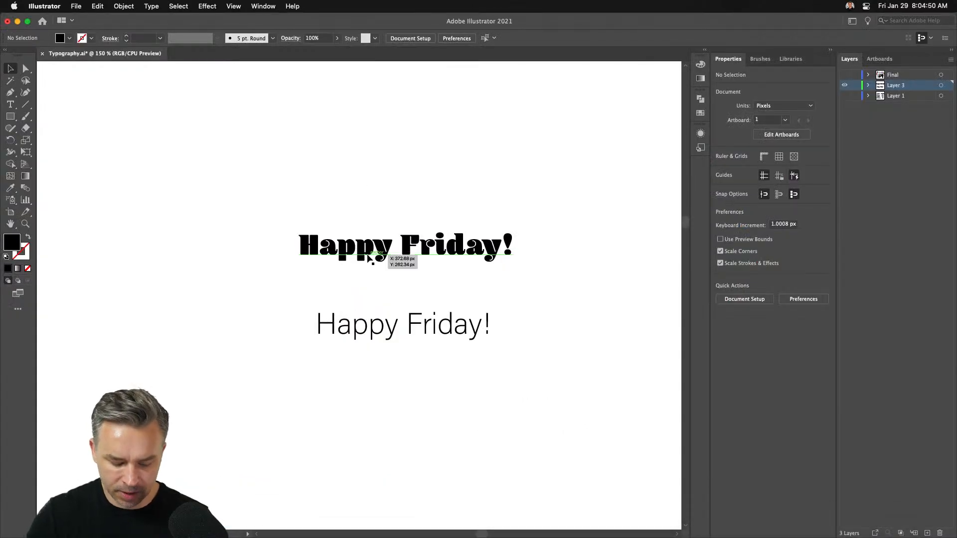
Duplicate the light sans-serif "Happy Friday!" above the bold decorative one, lower the bold lettering and select the new copy
key(super+equal)
drag(369, 258, 324, 311)
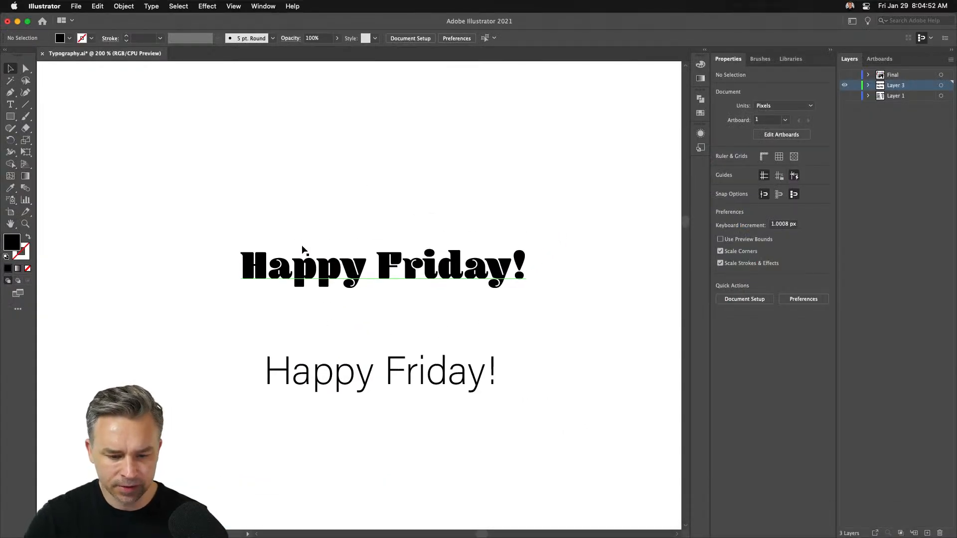
drag(316, 393, 322, 181)
drag(346, 267, 348, 298)
click(376, 183)
Switch to Chrome and filter the Adobe Fonts catalogue by the Funky tag
click(493, 533)
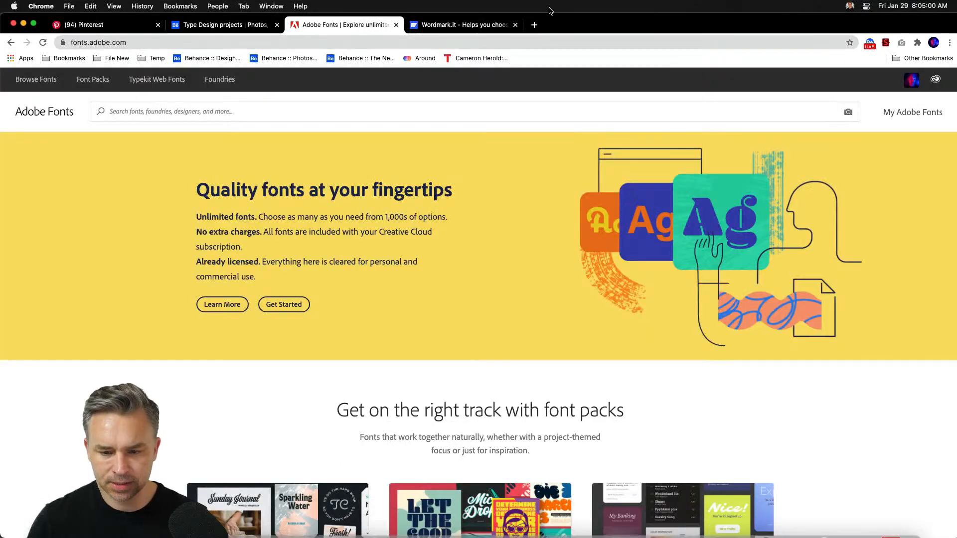
click(29, 81)
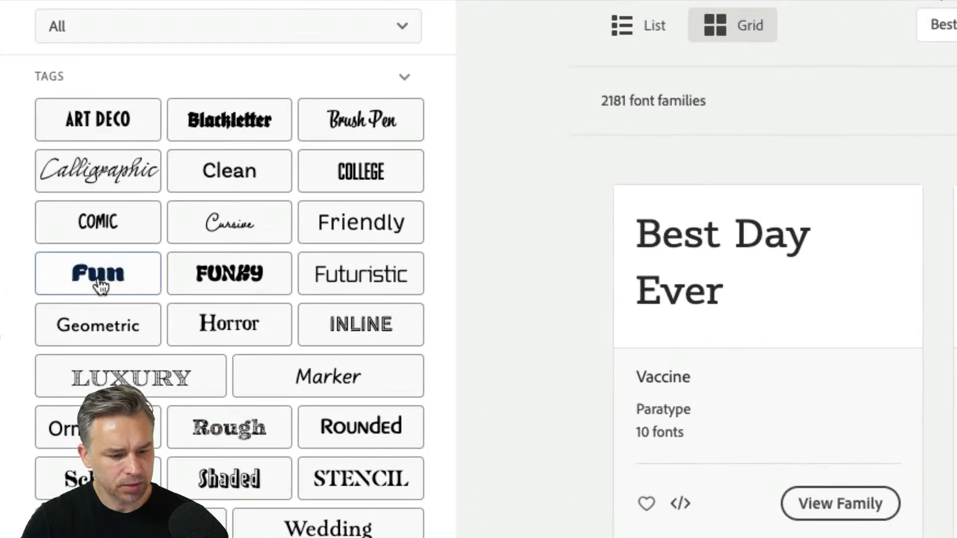
click(199, 275)
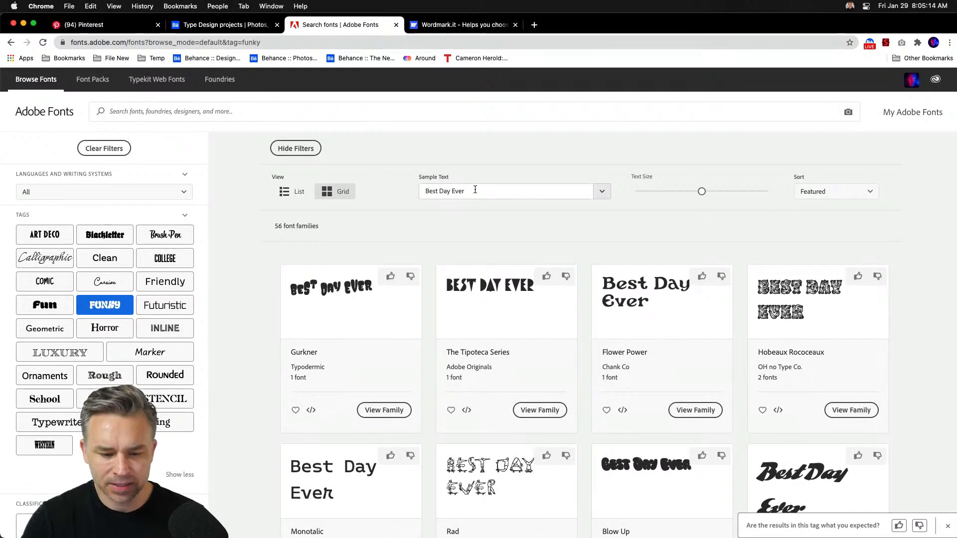
Look through the Funky font families, activate Gurkner from its family page and return to the results
scroll(482, 248, down, 3)
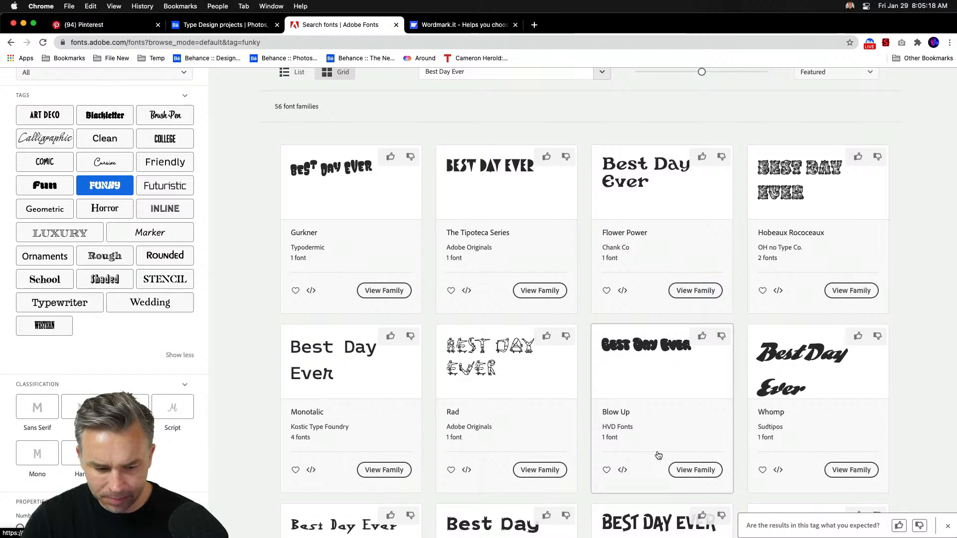
scroll(658, 455, down, 5)
scroll(658, 455, up, 5)
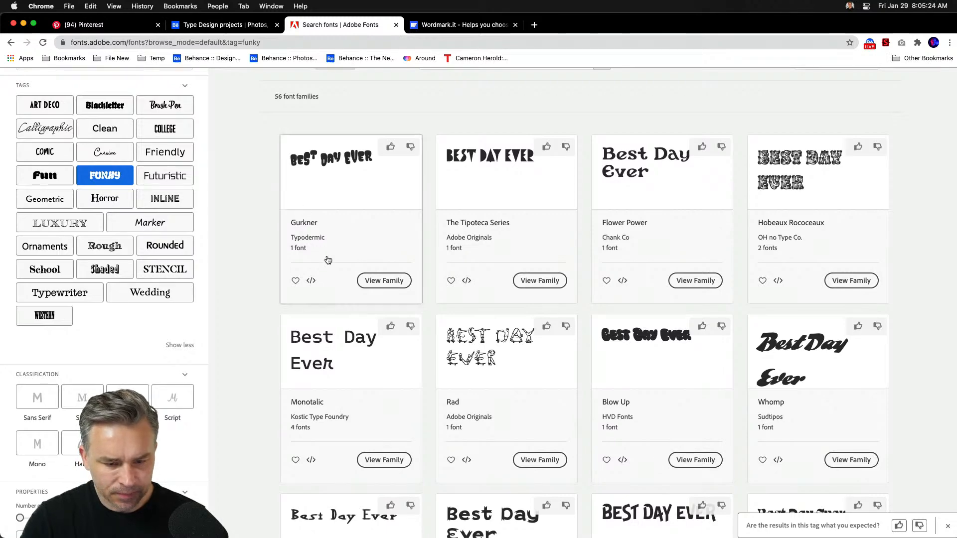
scroll(380, 283, down, 3)
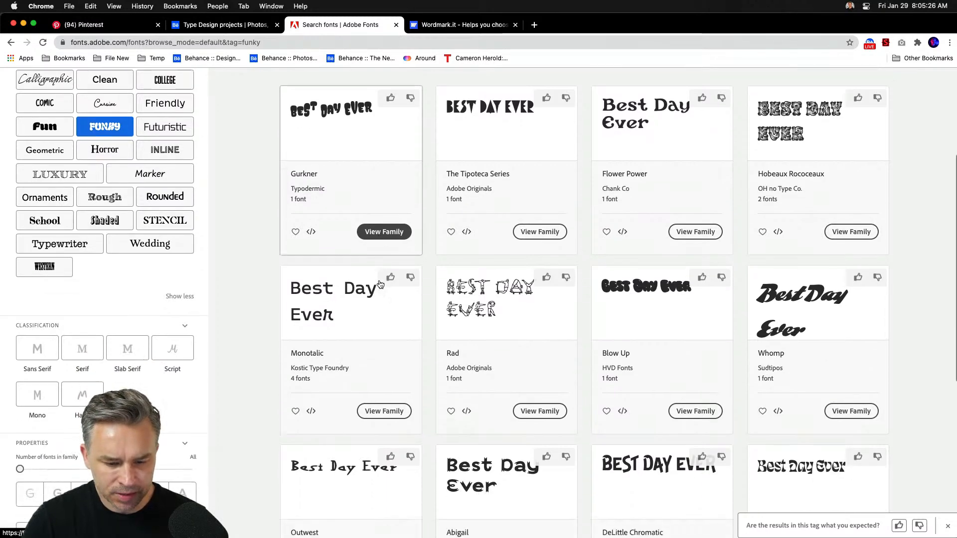
scroll(368, 279, up, 2)
click(373, 237)
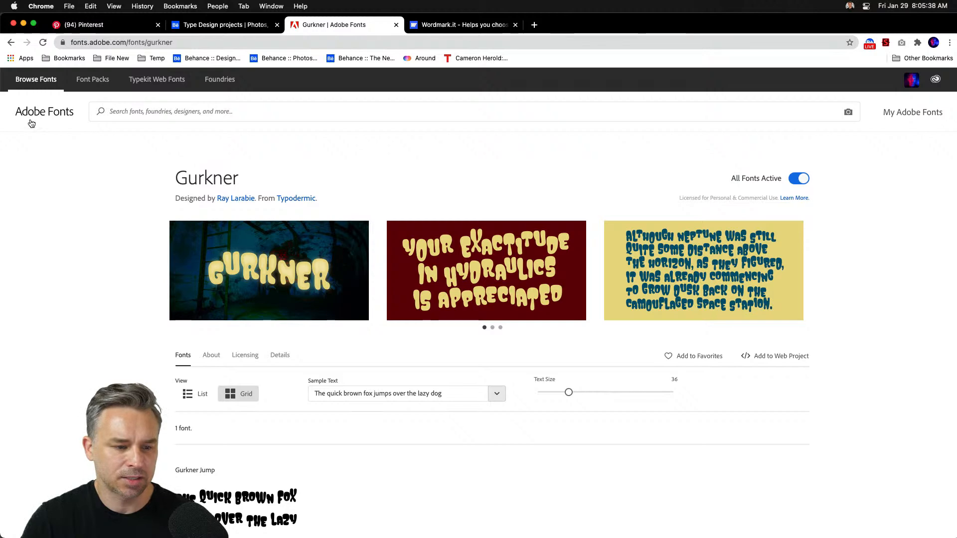
click(10, 43)
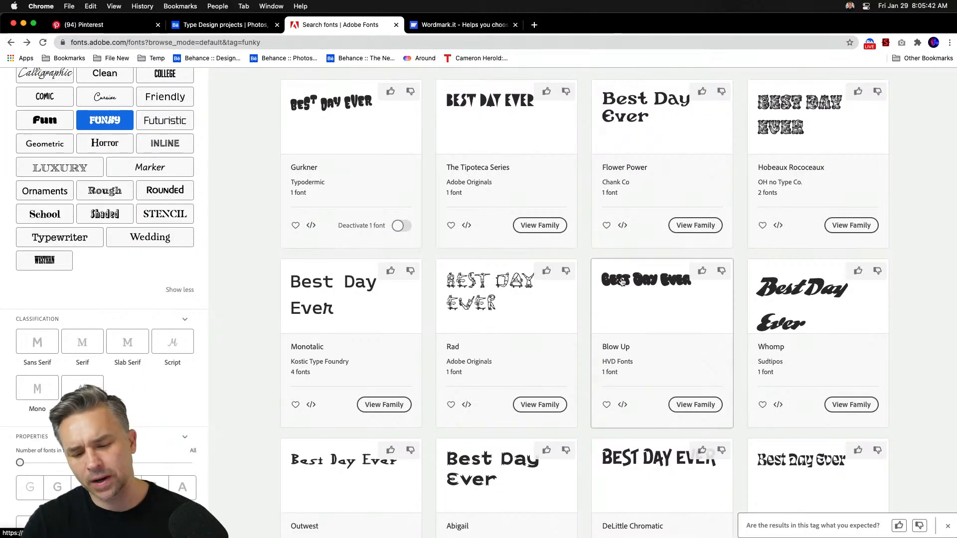
Go to page 2 of the Funky results and look over its font families
scroll(617, 278, down, 5)
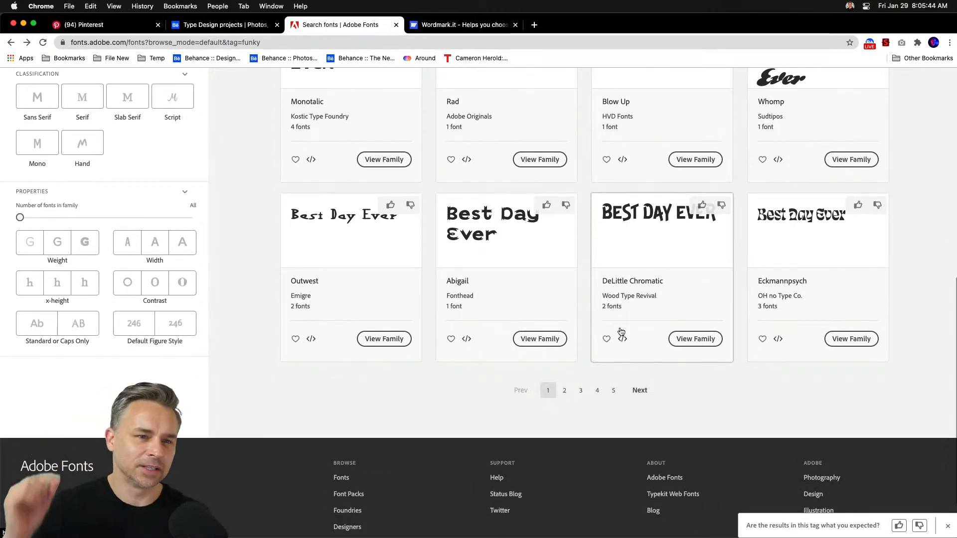
click(564, 392)
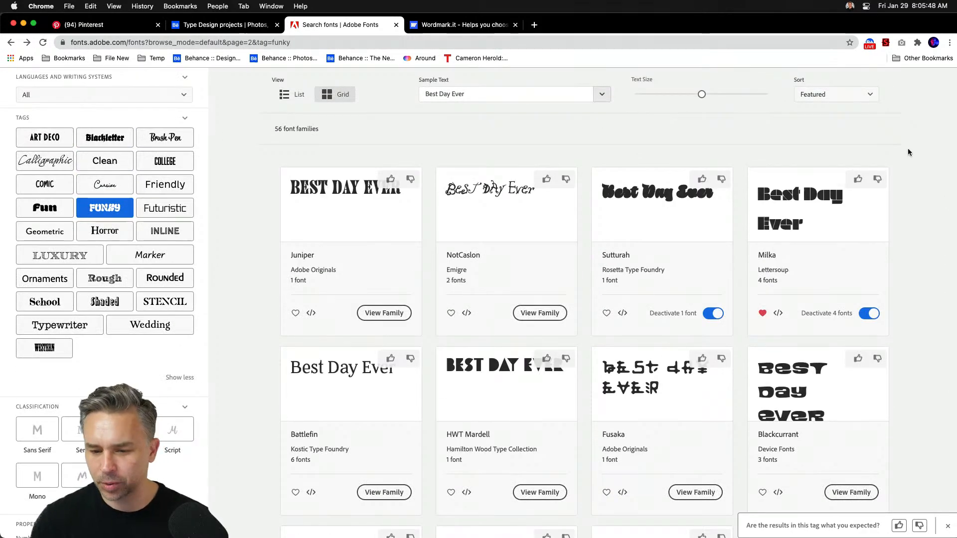
scroll(907, 148, down, 1)
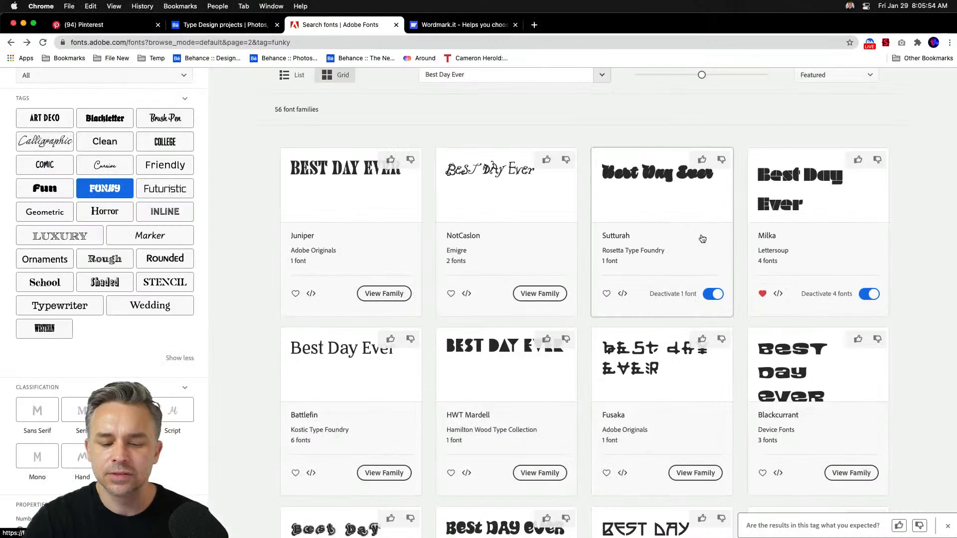
scroll(425, 239, down, 1)
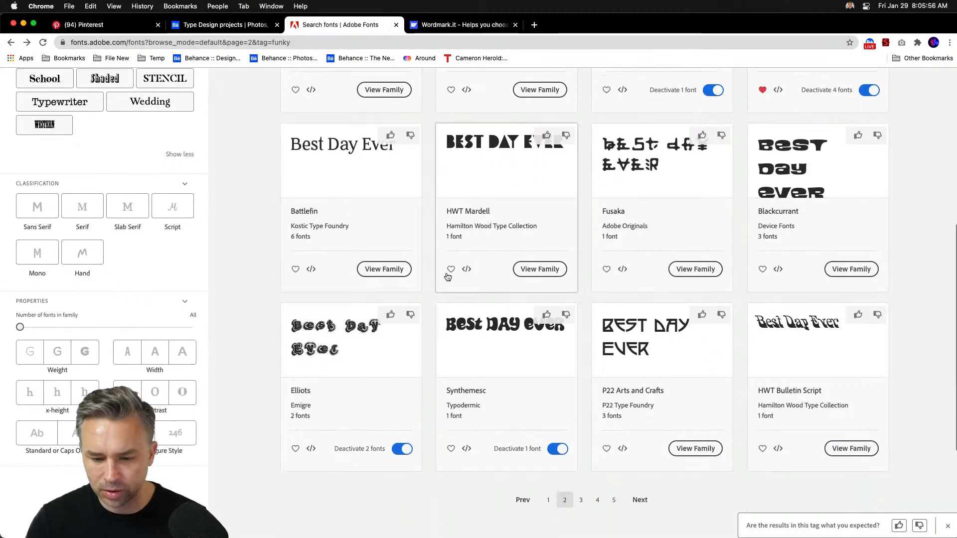
Activate the HWT Mardell font, review its family page and return to the Funky results
click(540, 269)
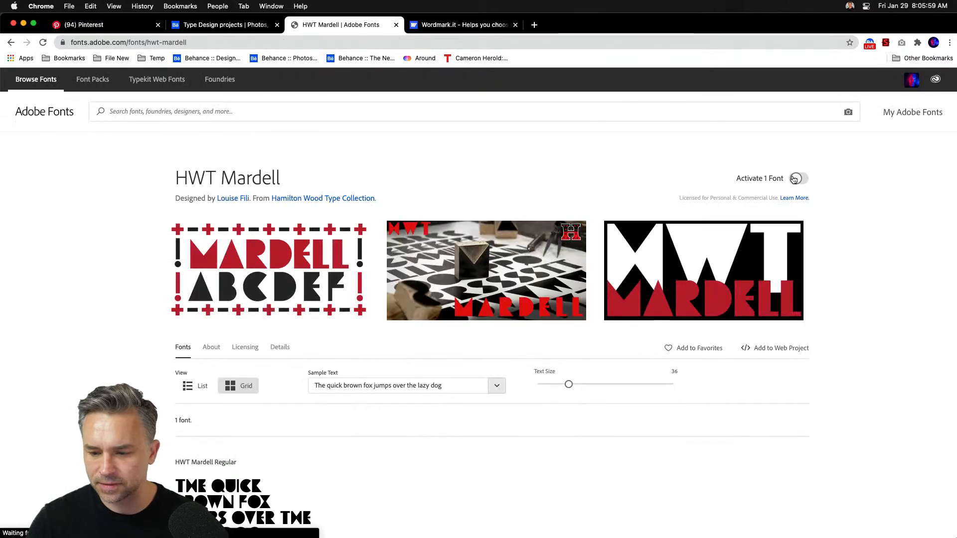
click(797, 179)
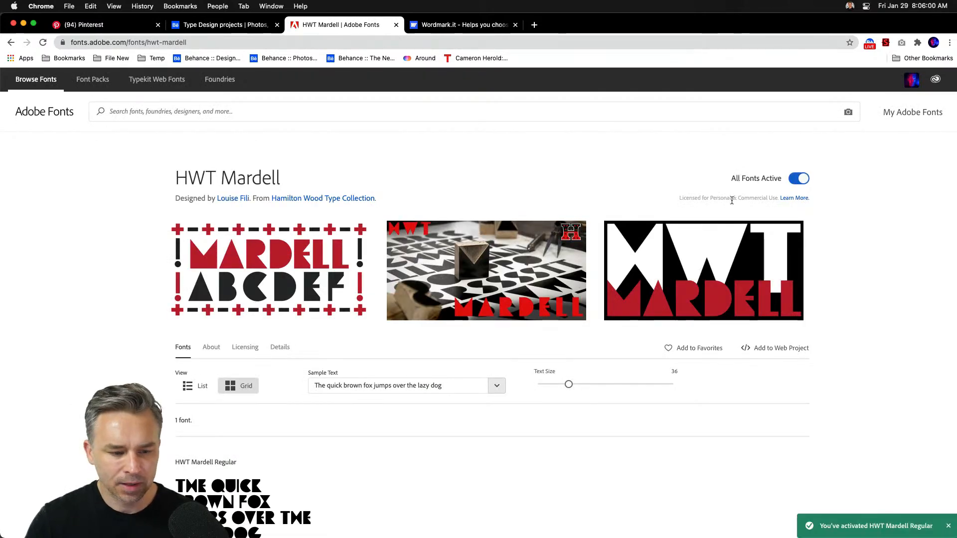
scroll(161, 210, down, 1)
scroll(161, 210, down, 3)
scroll(135, 188, up, 3)
click(10, 43)
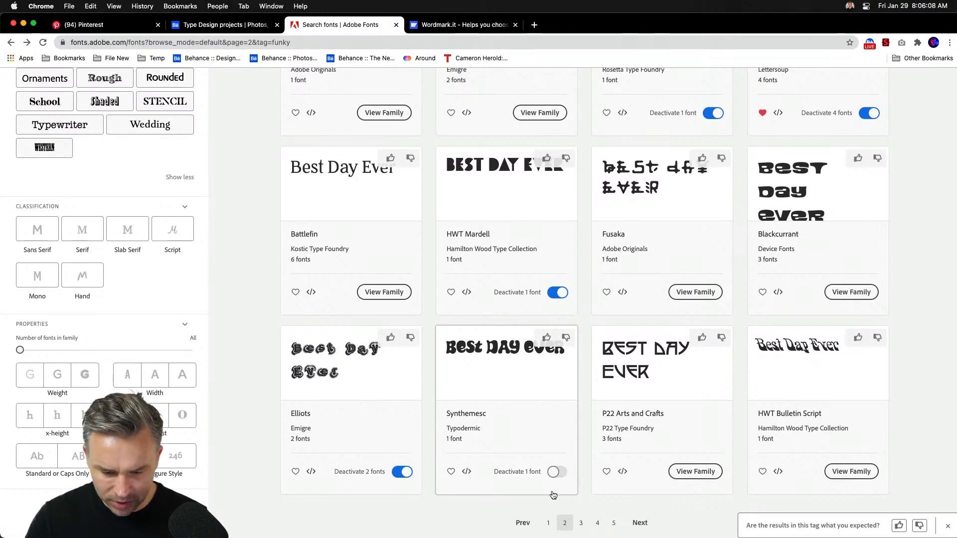
Deactivate Synthemesc in the results and activate it again from its family page
click(555, 474)
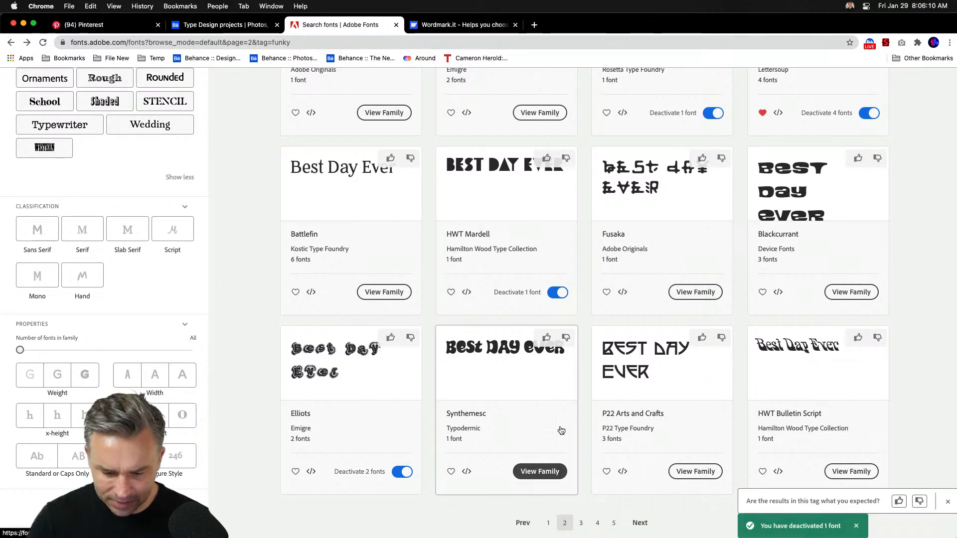
click(540, 474)
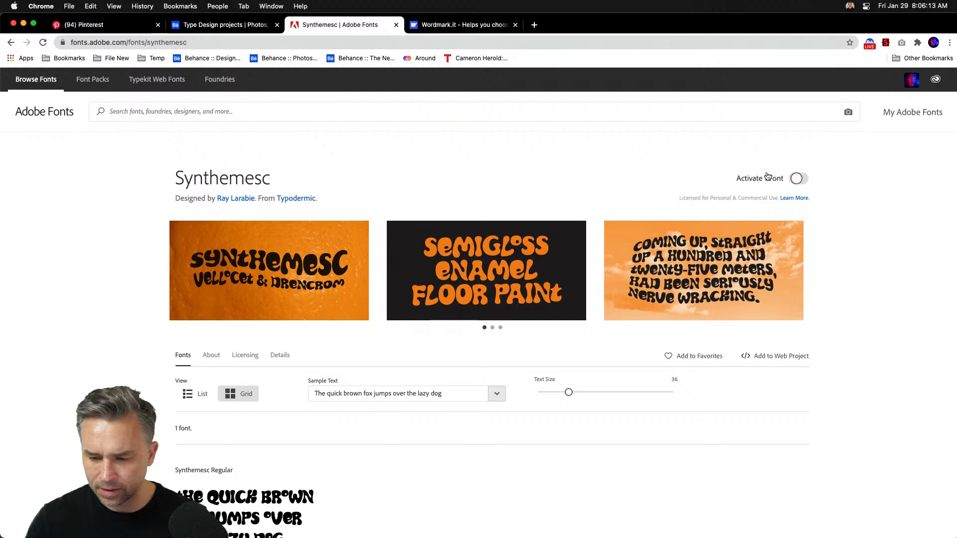
click(797, 179)
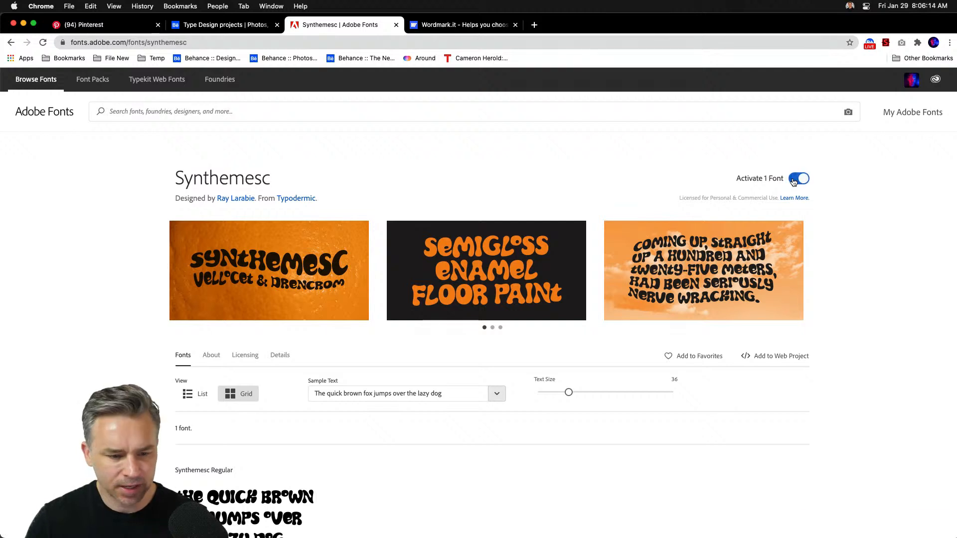
double_click(205, 178)
click(127, 182)
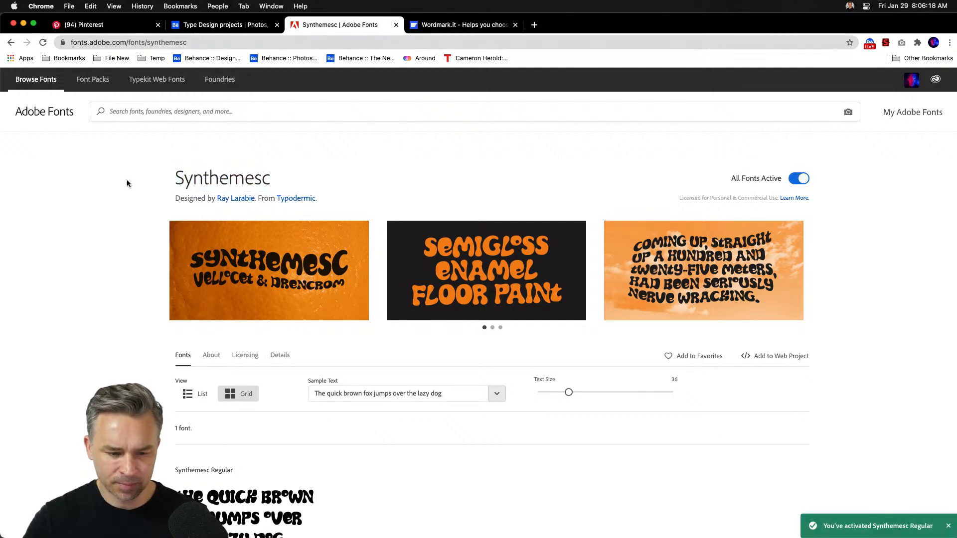
Return to Illustrator and filter the font list for the top "Happy Friday!" by Recently Added instead of Decorative
click(23, 23)
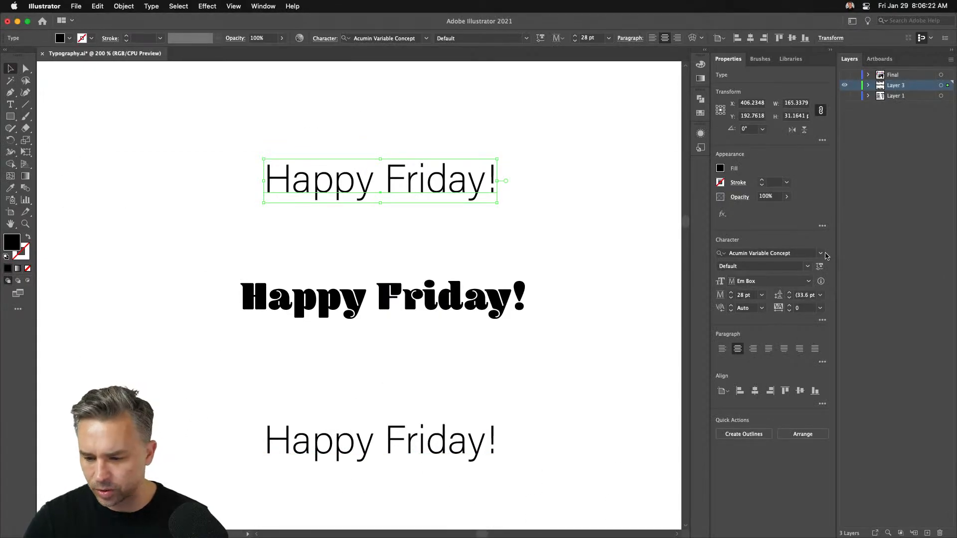
click(820, 253)
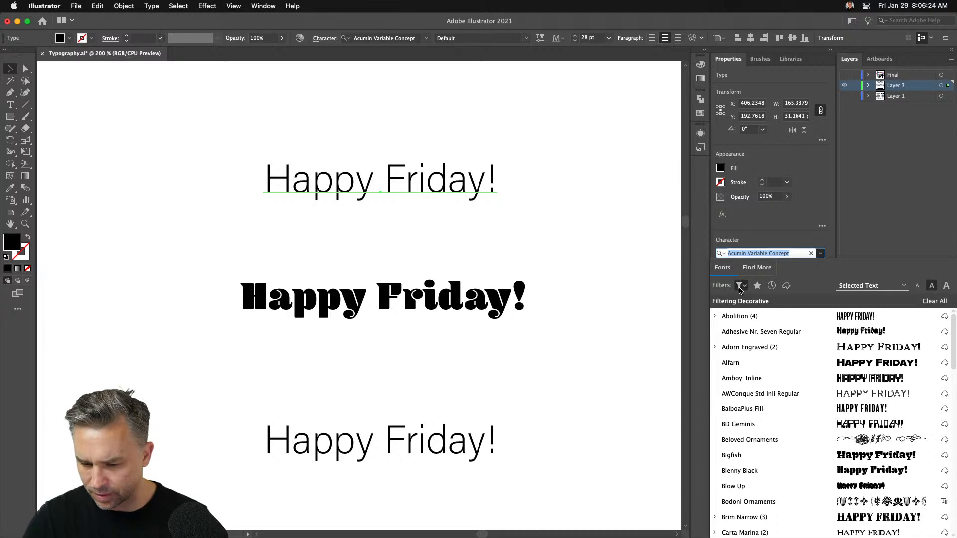
click(773, 287)
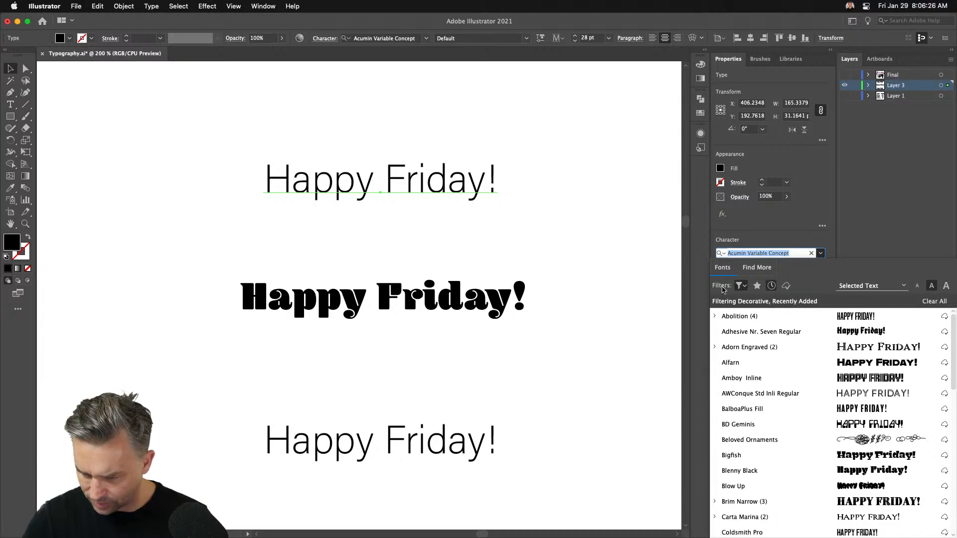
click(741, 286)
click(729, 305)
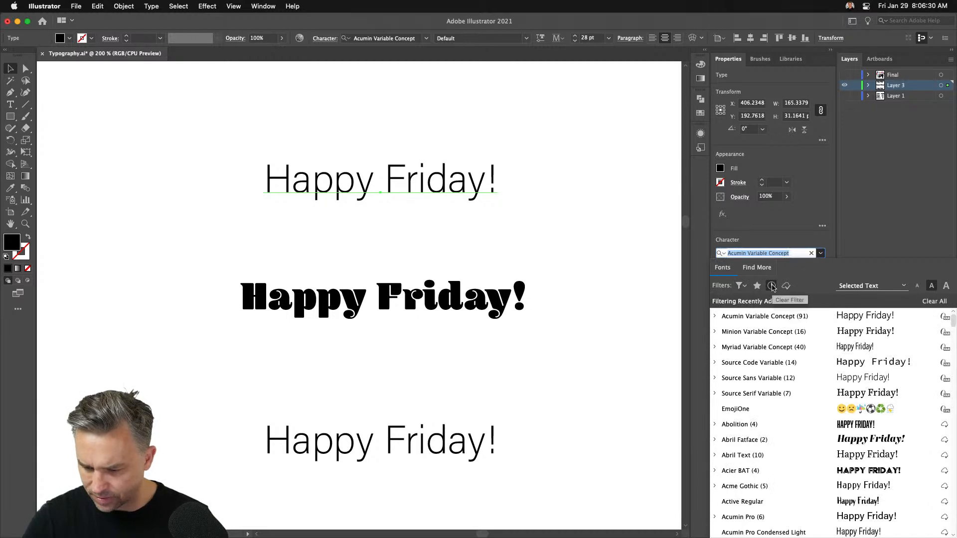
Set the top "Happy Friday!" in Synthemesc-Regular, move it slightly down and deselect it
text(syn)
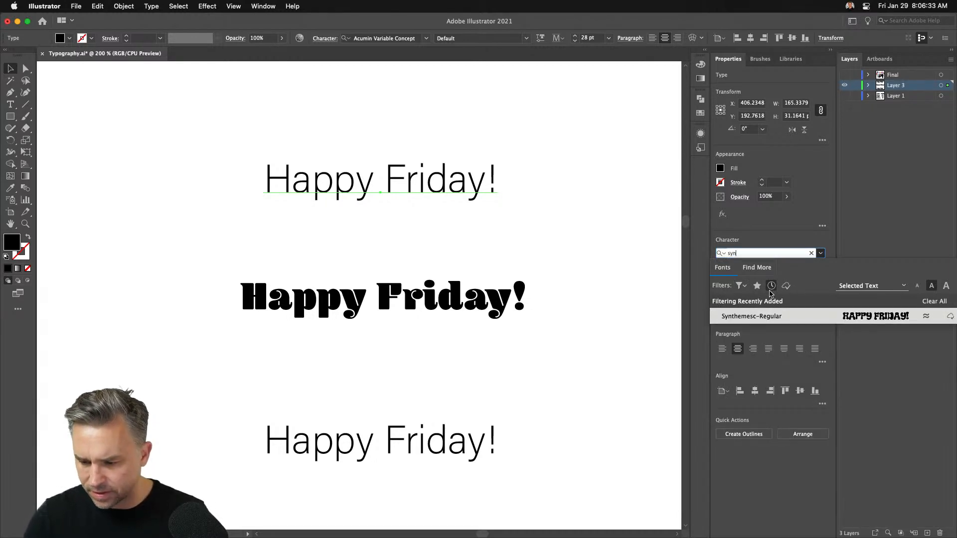
click(777, 317)
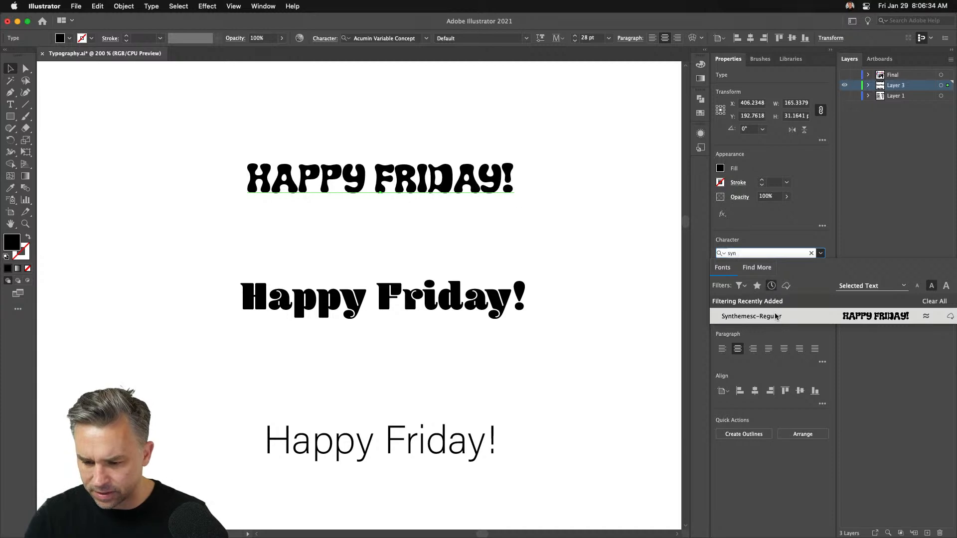
drag(282, 186, 288, 206)
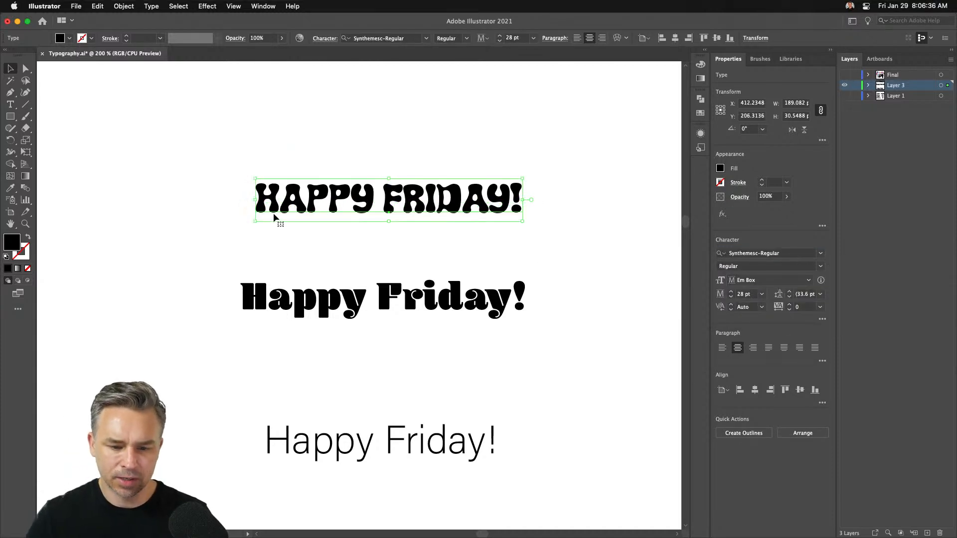
key(super+equal)
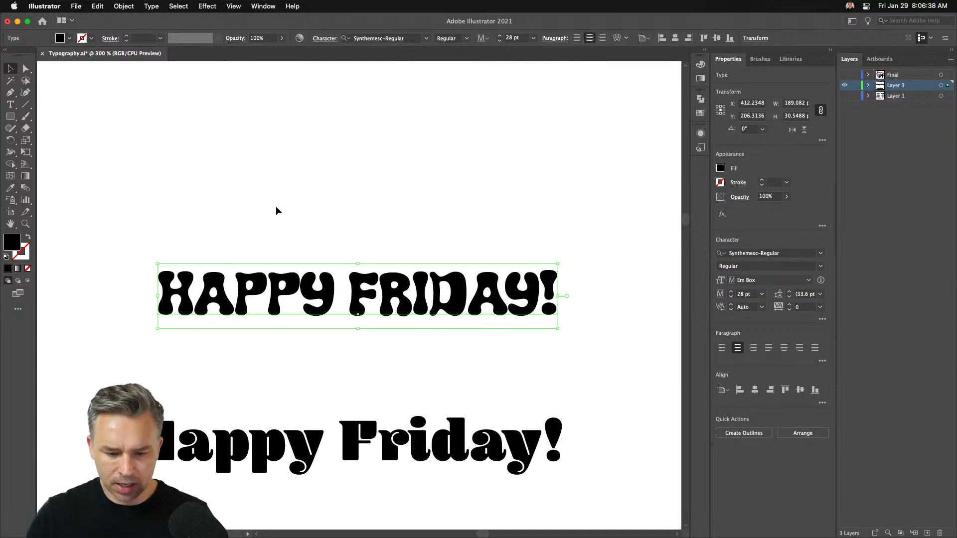
click(276, 209)
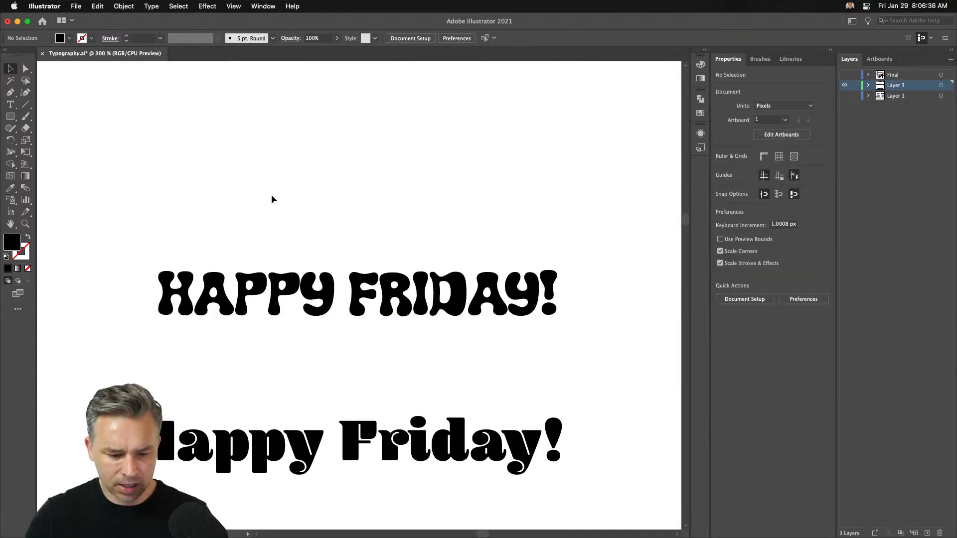
Add the word "Best" as a new point text above the Synthemesc "Happy Friday!"
click(10, 104)
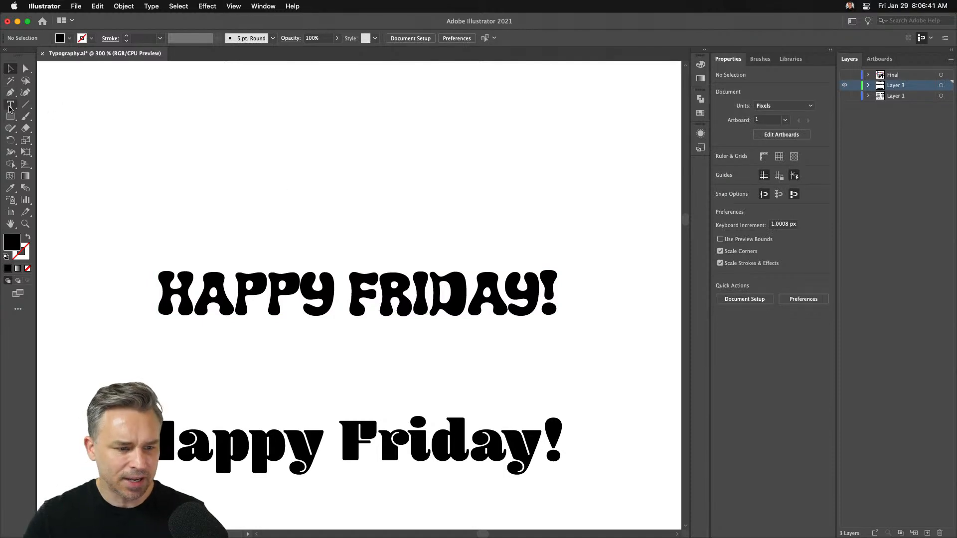
click(242, 171)
text(Best)
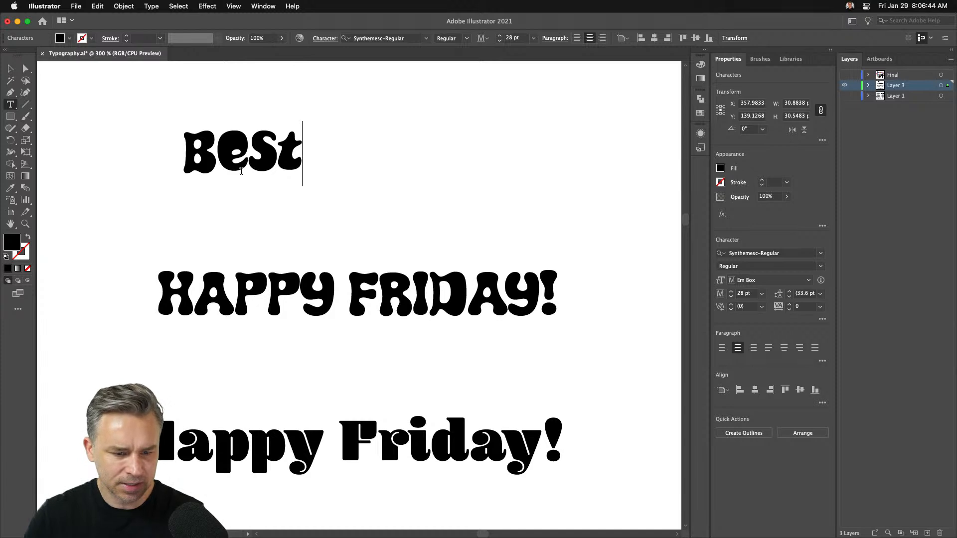
key(Escape)
Duplicate "Best" directly below itself and change the copy to "DAY"
drag(252, 166, 252, 222)
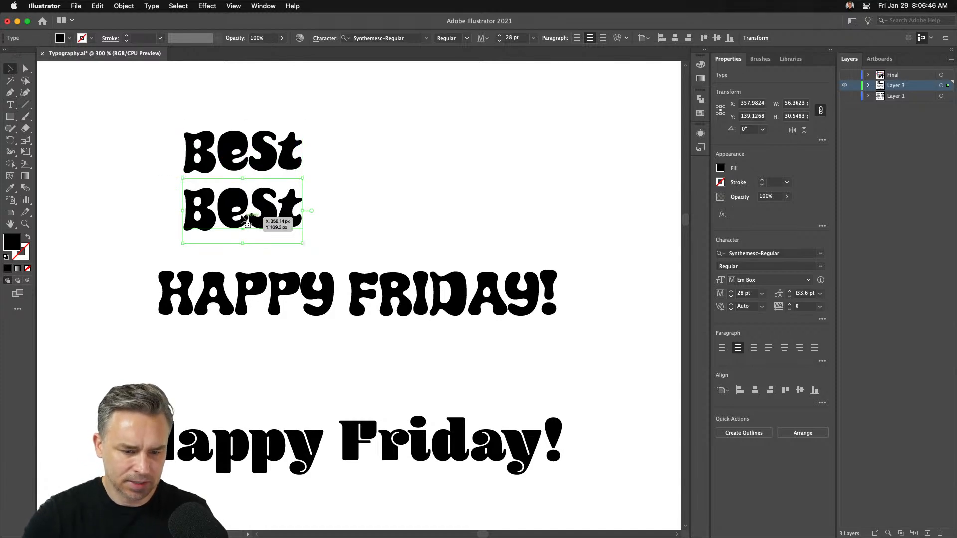
double_click(243, 215)
text(DAY)
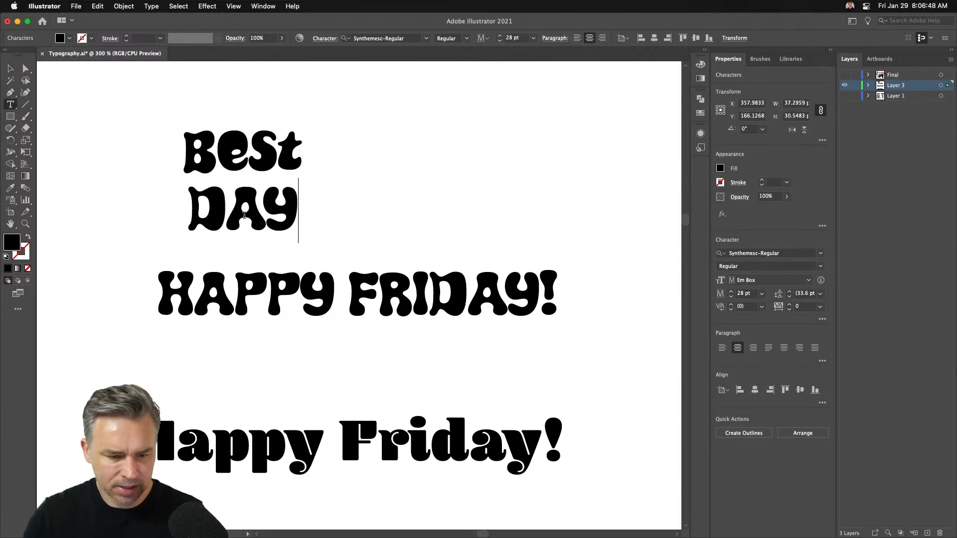
click(10, 66)
Move the Synthemesc "Happy Friday!" out of the way, duplicate "DAY" below itself and change the copy to "ever!"
drag(198, 286, 353, 333)
drag(235, 235, 235, 293)
double_click(234, 279)
text(ever!)
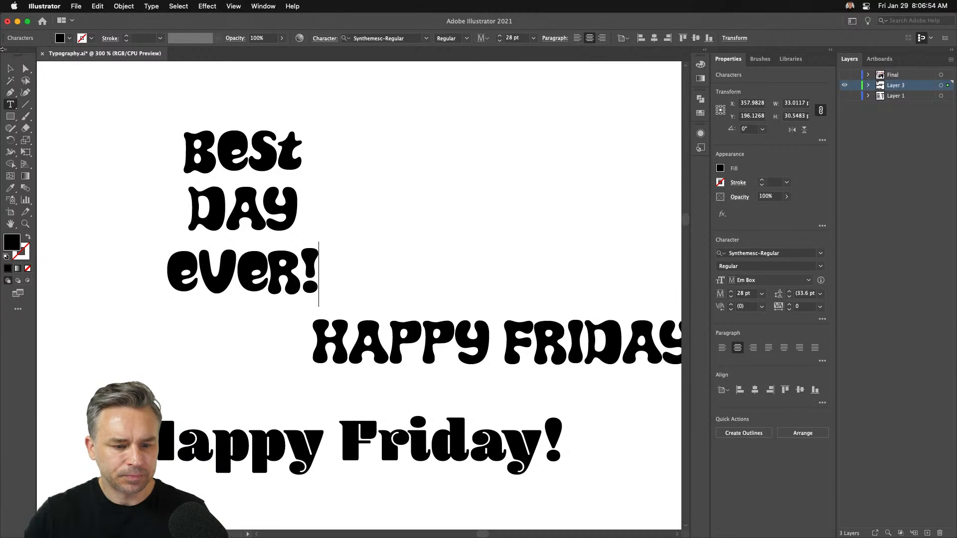
click(10, 68)
Move the Synthemesc "Happy Friday!" beside the stacked "Best DAY ever!" and delete "Friday!" from it
drag(139, 104, 255, 305)
drag(389, 348, 427, 196)
double_click(509, 192)
drag(534, 185, 683, 207)
key(BackSpace)
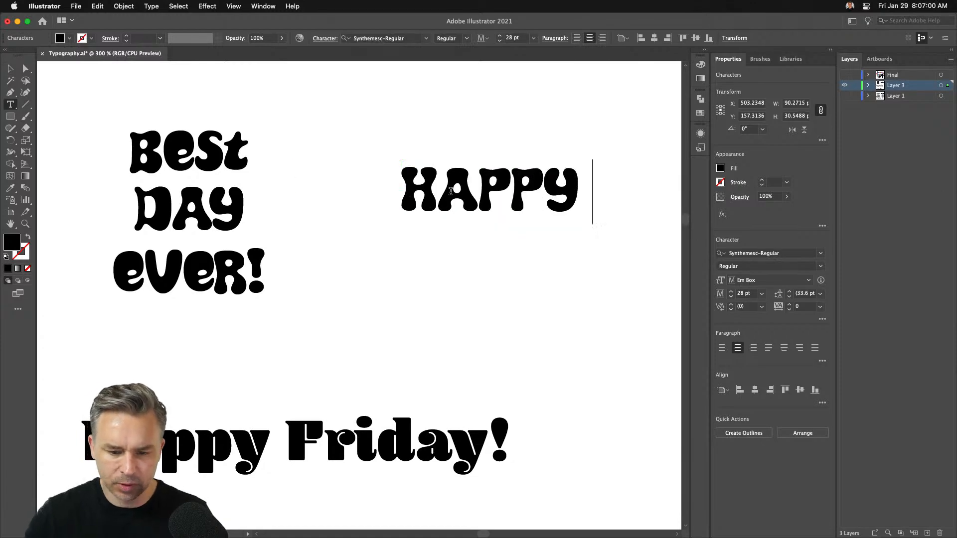
Paste "Friday!" as a separate text beneath "Happy" and move the two stacked Synthemesc lines closer to "Best Day ever!"
key(BackSpace)
click(10, 69)
click(387, 135)
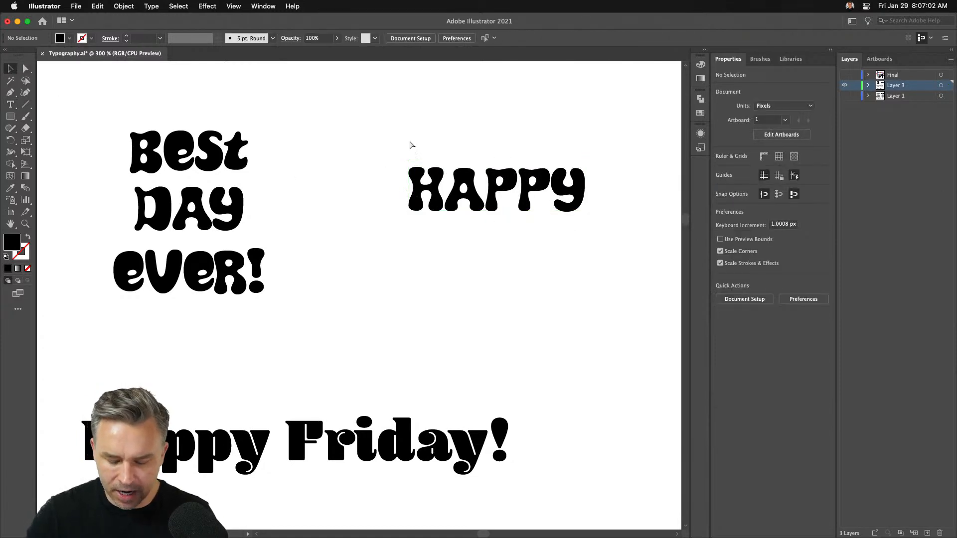
key(cmd+v)
drag(361, 292, 514, 243)
drag(428, 142, 543, 312)
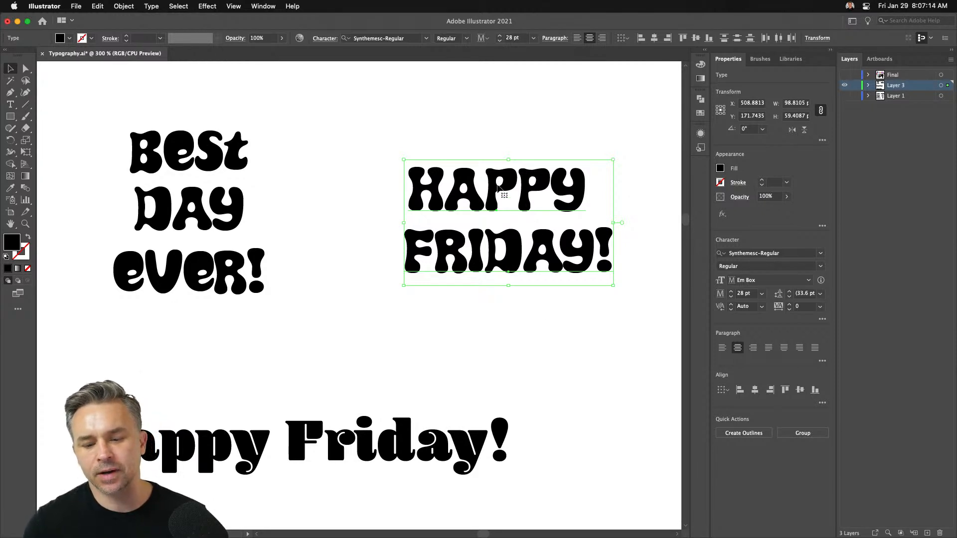
drag(501, 188, 454, 205)
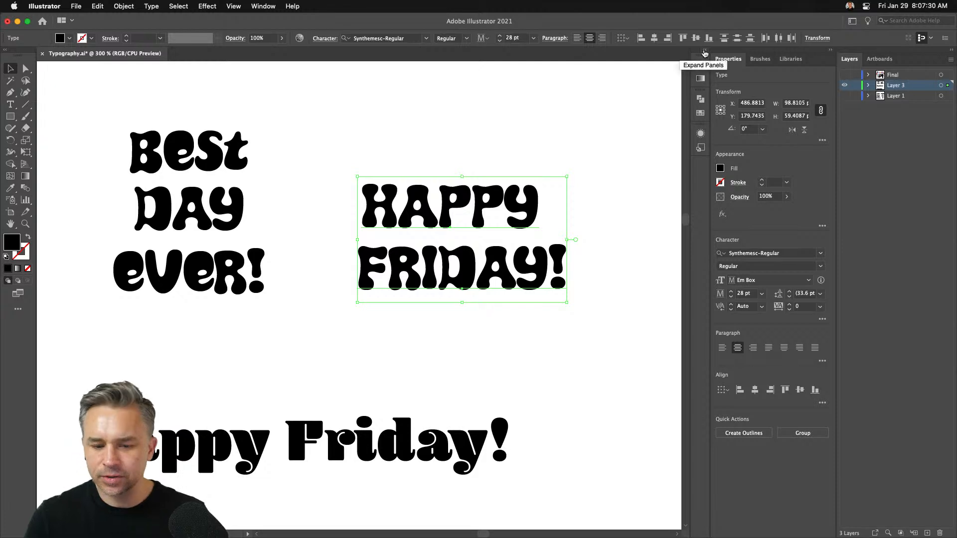
Change the font of the stacked "Best Day ever!" to Sutturah Fat and shift the stack slightly down towards "Happy Friday!"
drag(107, 116, 255, 325)
click(817, 253)
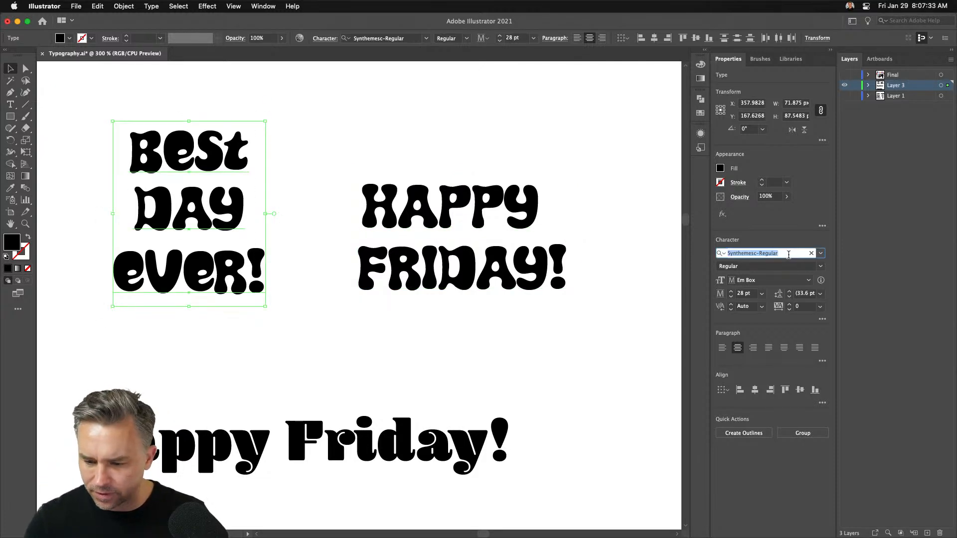
click(821, 254)
text(su)
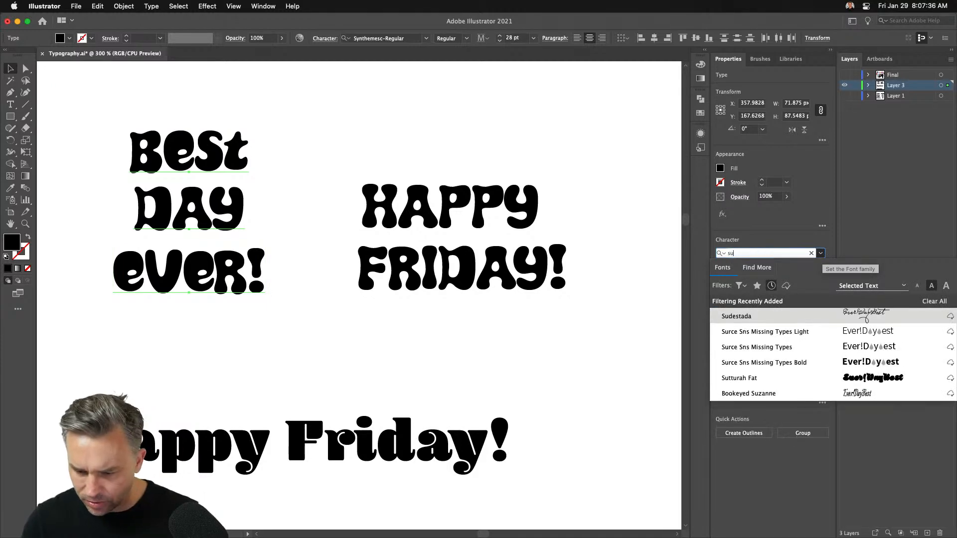
click(775, 379)
drag(199, 220, 219, 246)
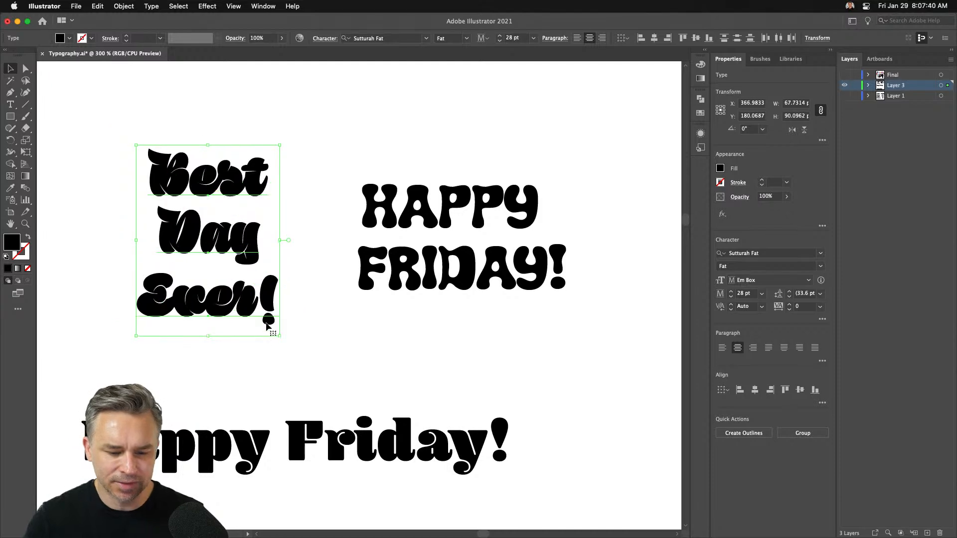
Fill the stacked "Happy Friday!" with the golden yellow swatch C=0 M=35 Y=85 K=0
click(464, 269)
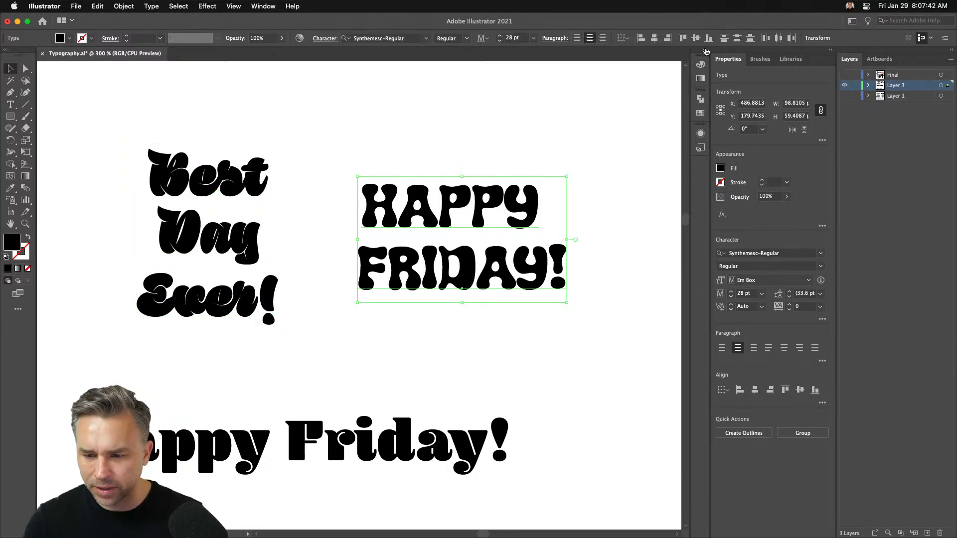
click(706, 51)
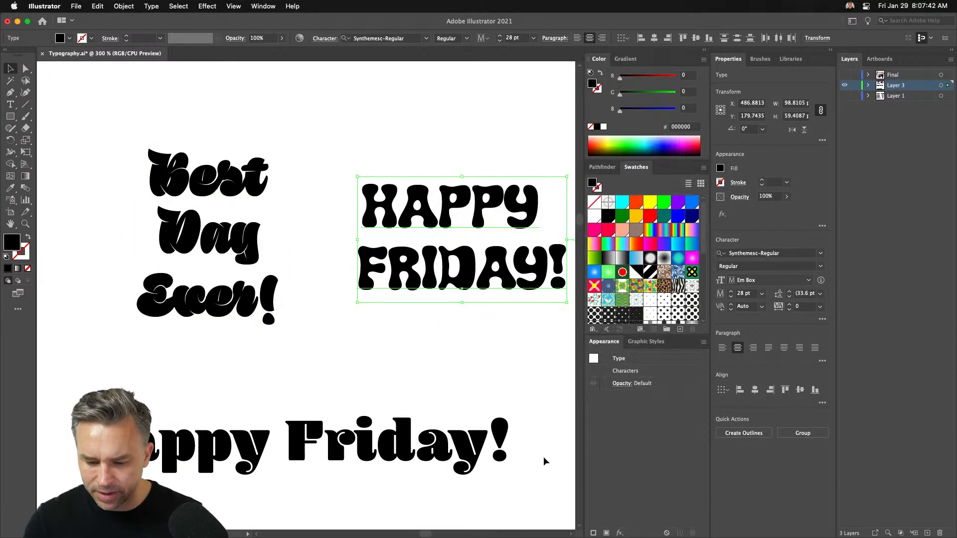
click(636, 216)
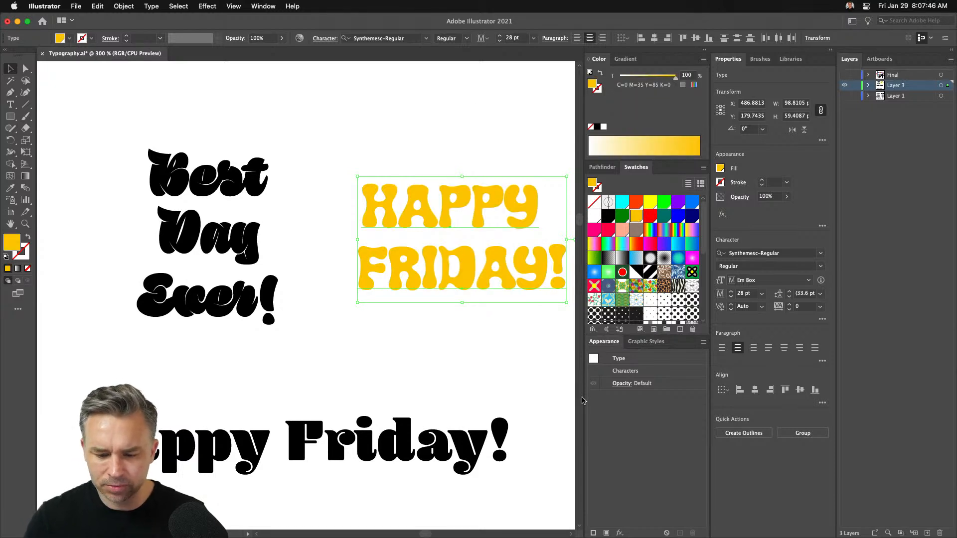
Try dark blue, red and medium blue 1 pt strokes on the stacked "Happy Friday!"
click(721, 183)
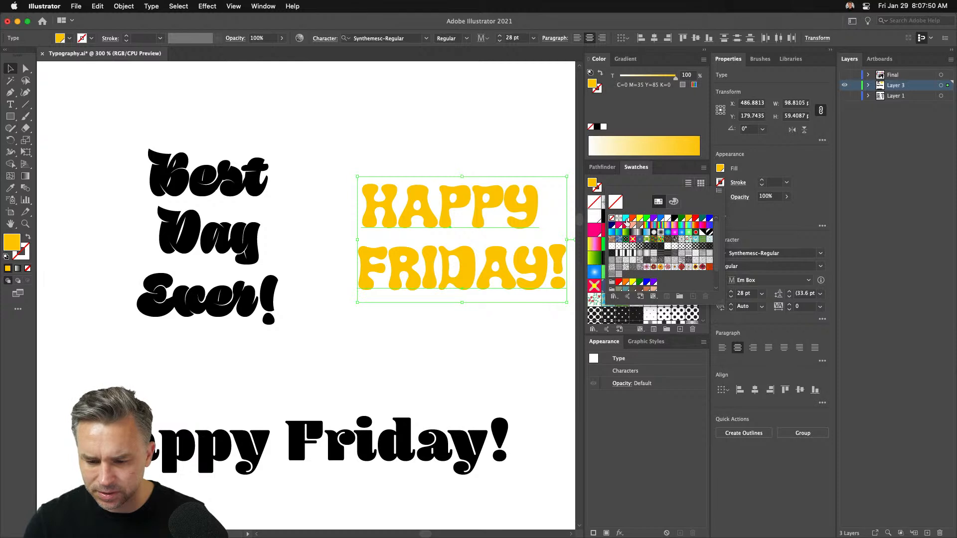
click(611, 225)
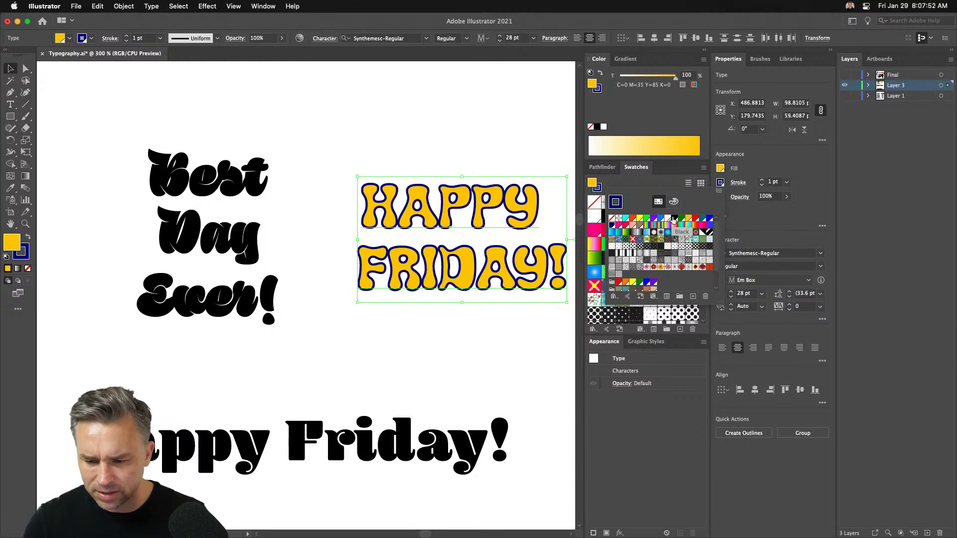
click(694, 219)
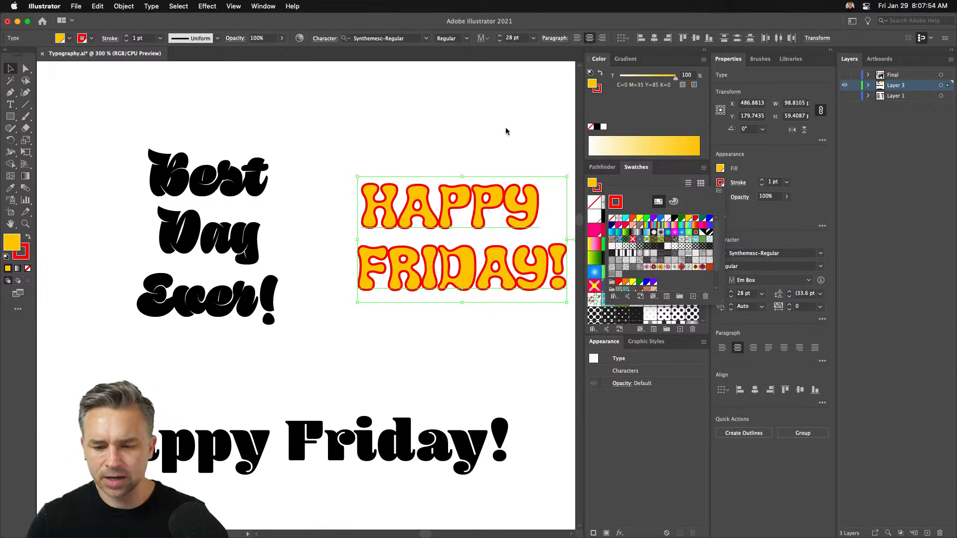
click(661, 220)
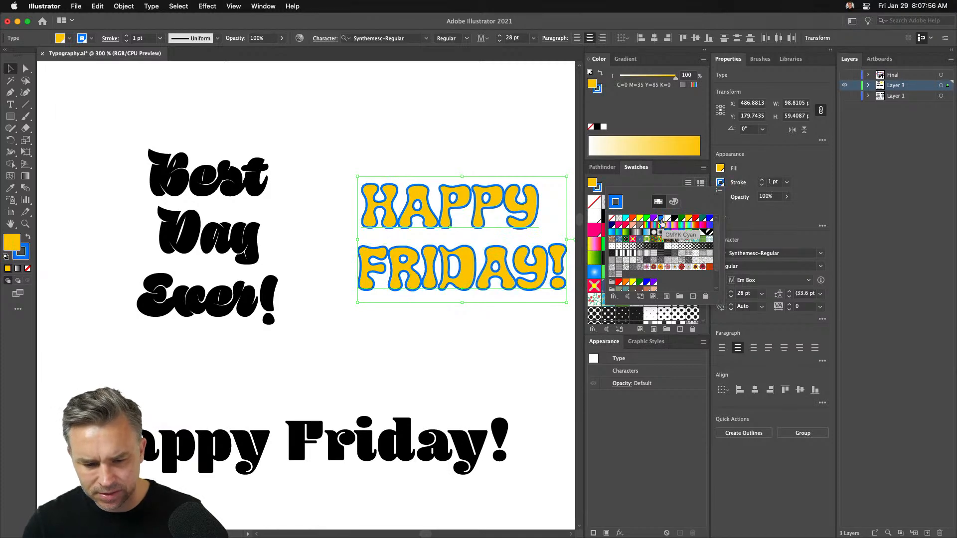
click(435, 131)
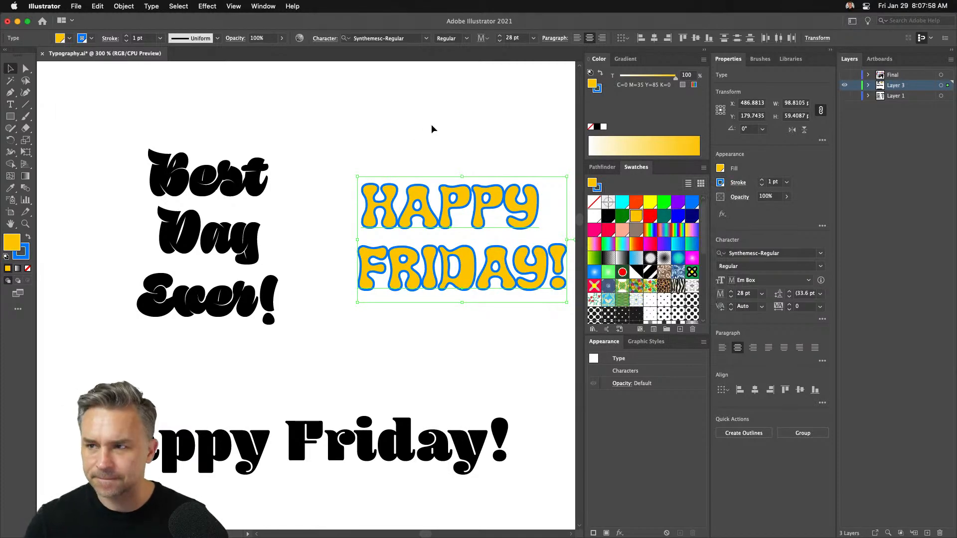
click(411, 116)
click(451, 285)
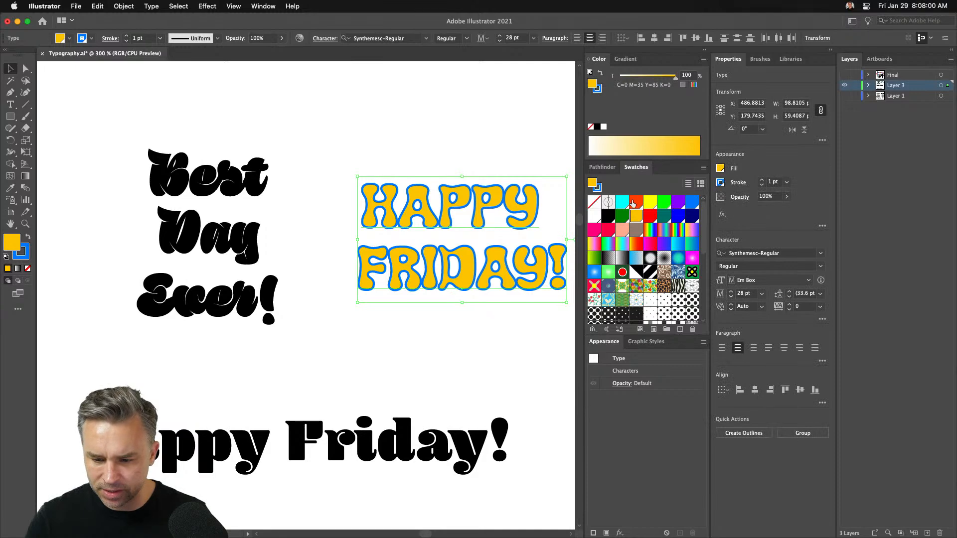
Give the stacked "Happy Friday!" an orange-red stroke, C=0 M=80 Y=95 K=0, and a CMYK Yellow fill
click(636, 201)
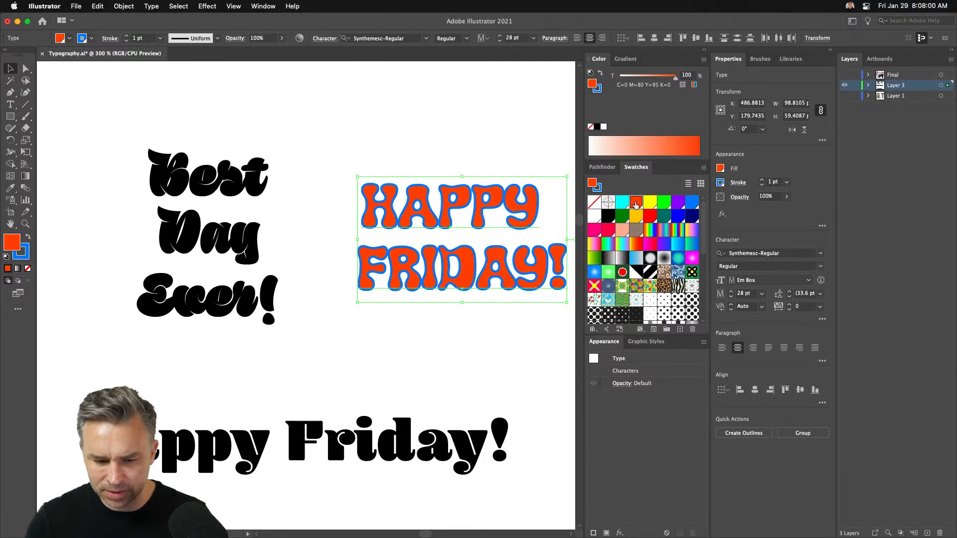
click(28, 239)
click(638, 205)
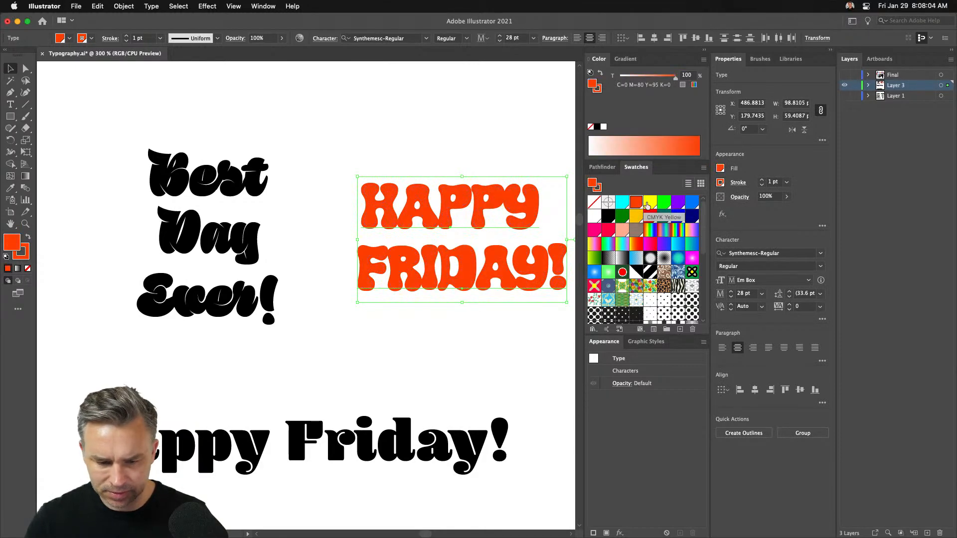
click(651, 203)
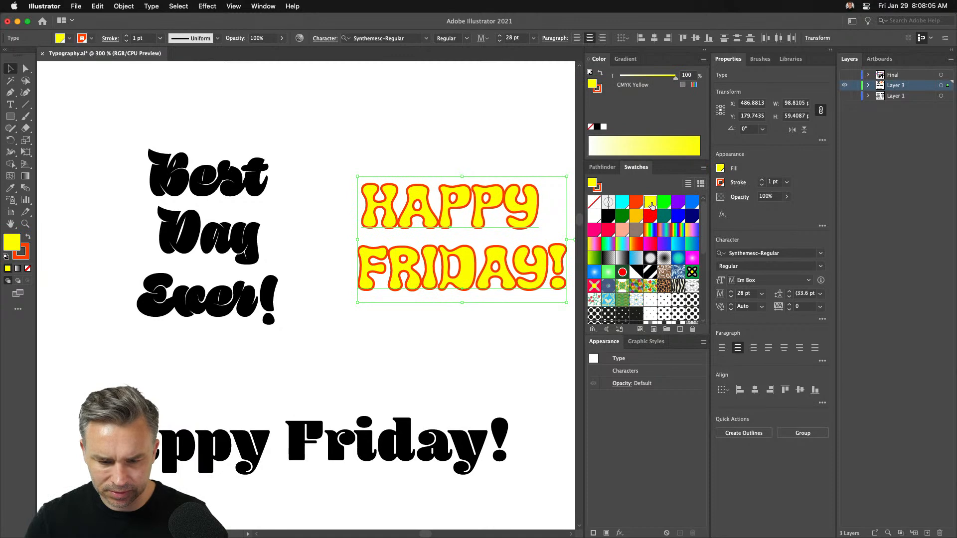
click(364, 143)
Reposition the Sutturah Fat "Best Day Ever!" and, after trying yellow and red, fill it with pinkish red C=0 M=95 Y=20 K=0
drag(259, 128, 391, 180)
drag(240, 145, 411, 405)
key(super+equal)
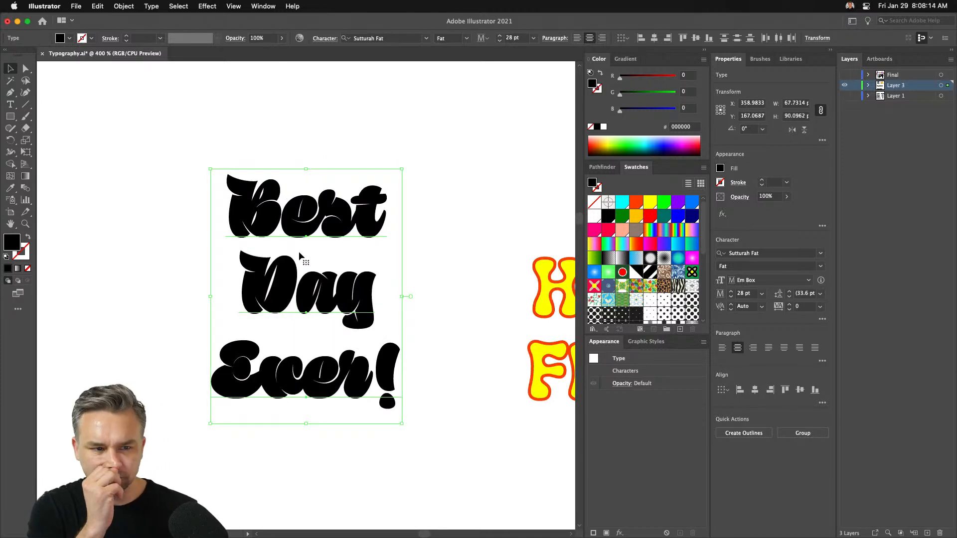
scroll(298, 251, right, 2)
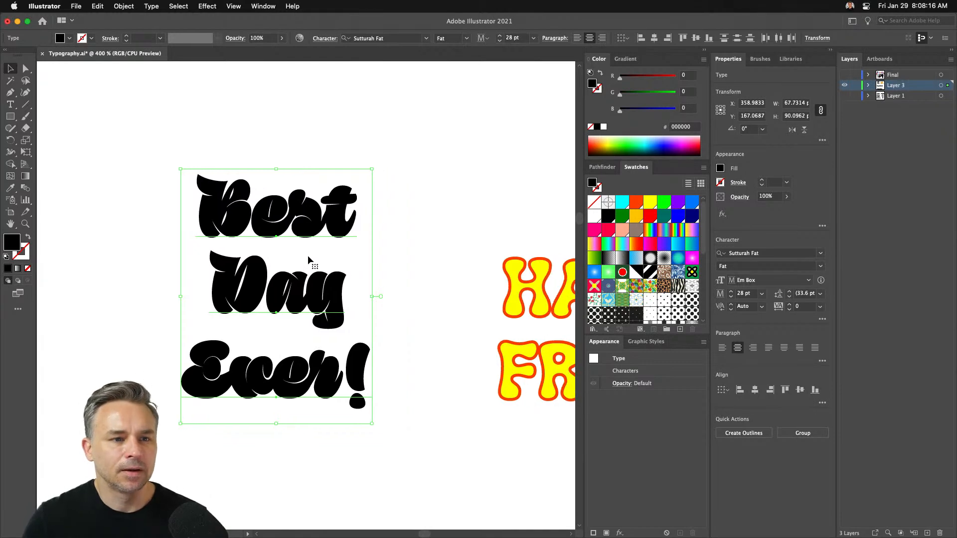
drag(302, 267, 337, 272)
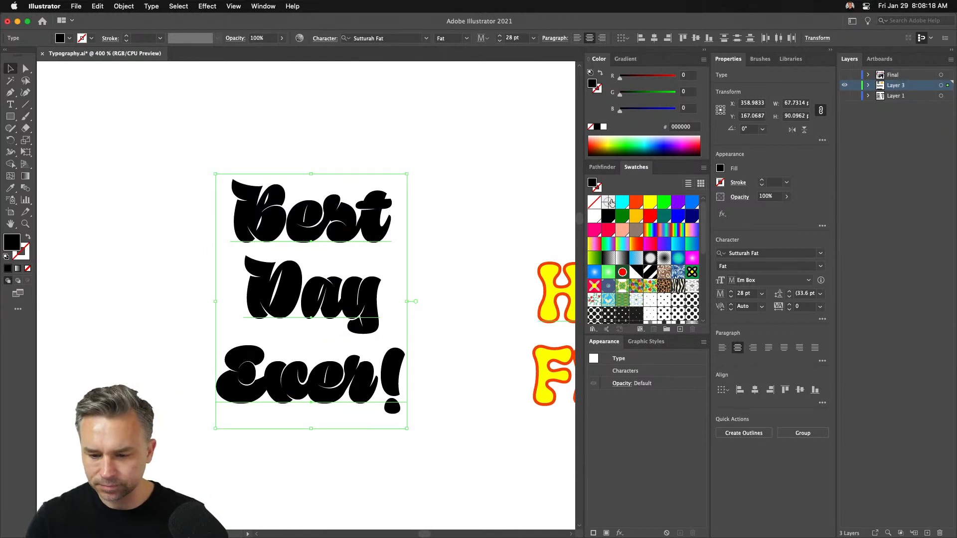
click(650, 203)
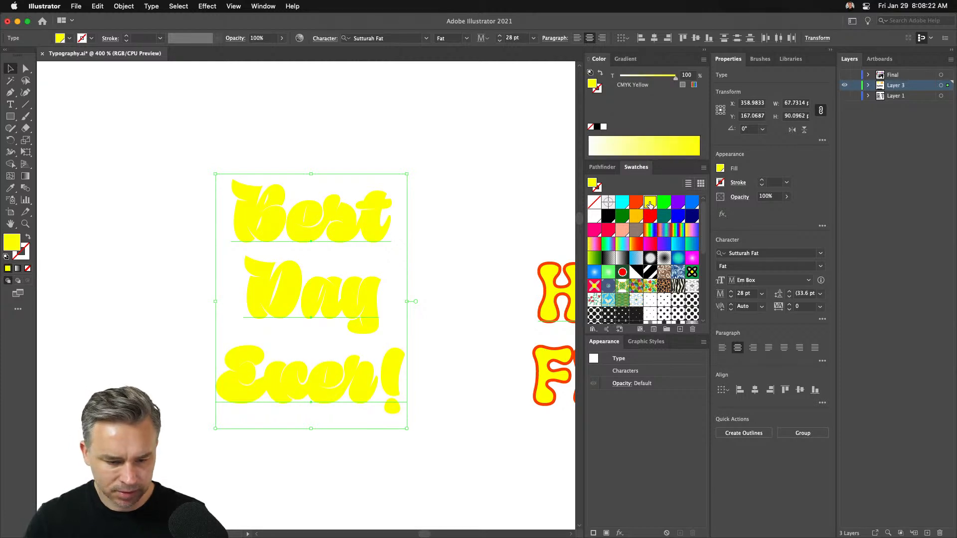
click(649, 218)
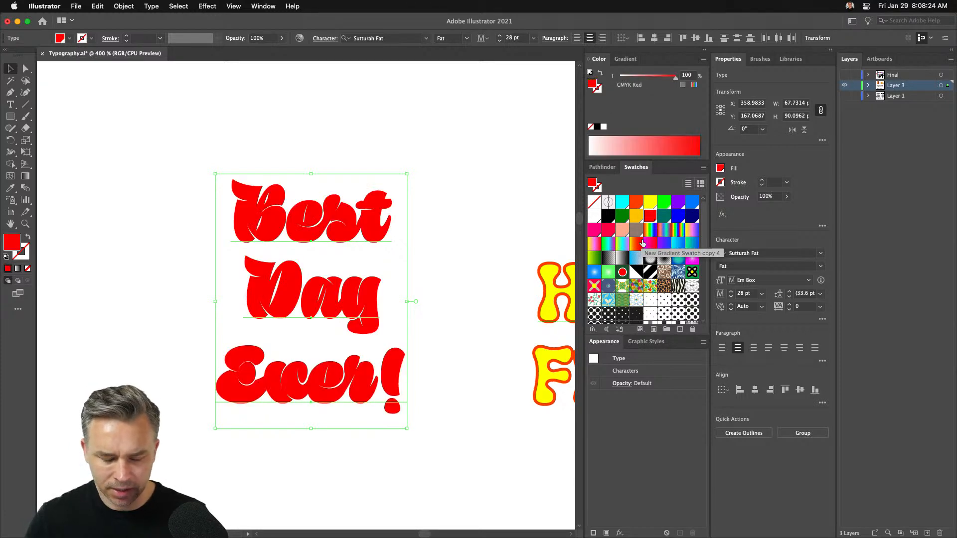
click(609, 232)
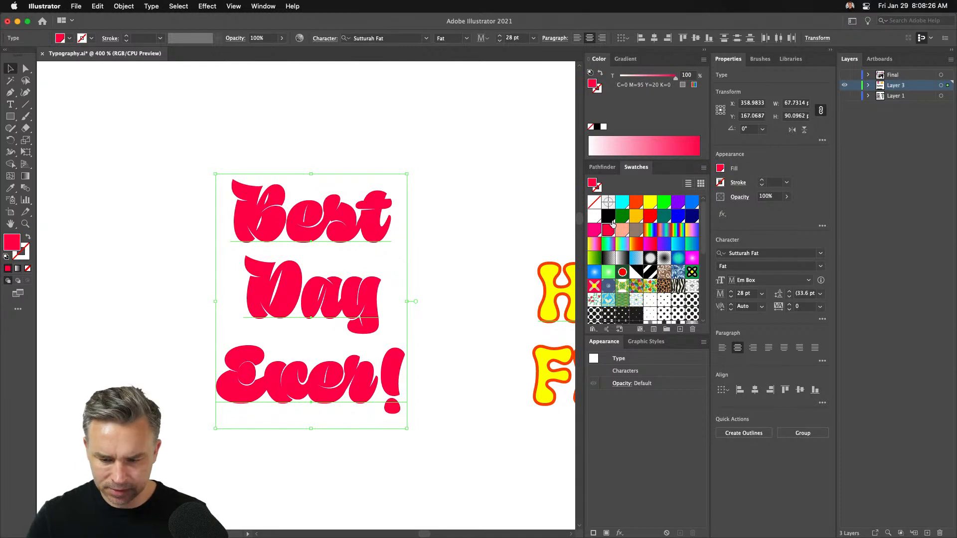
Add a 1 pt purple stroke, C=75 M=100 Y=0 K=0, to the Sutturah Fat "Best Day Ever!"
click(720, 183)
click(653, 218)
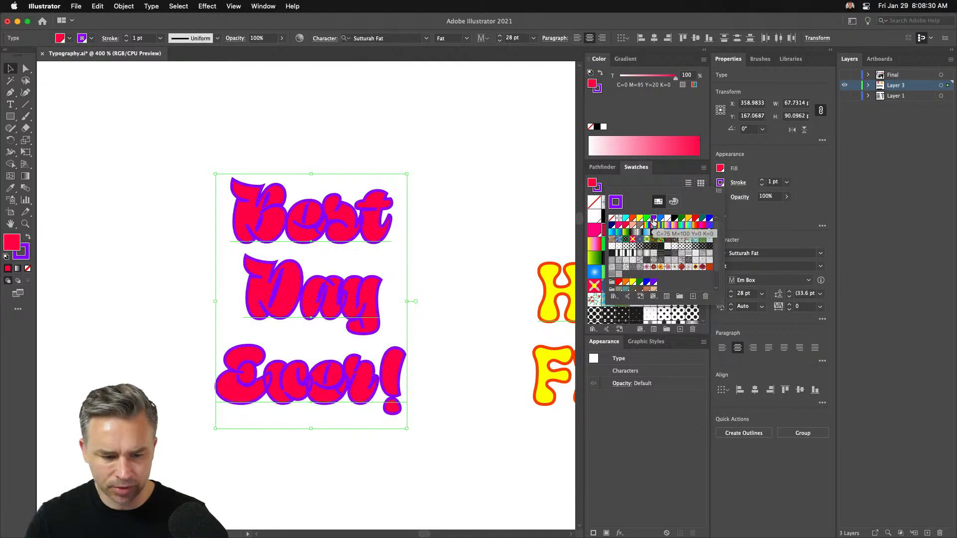
key(Escape)
key(super+equal)
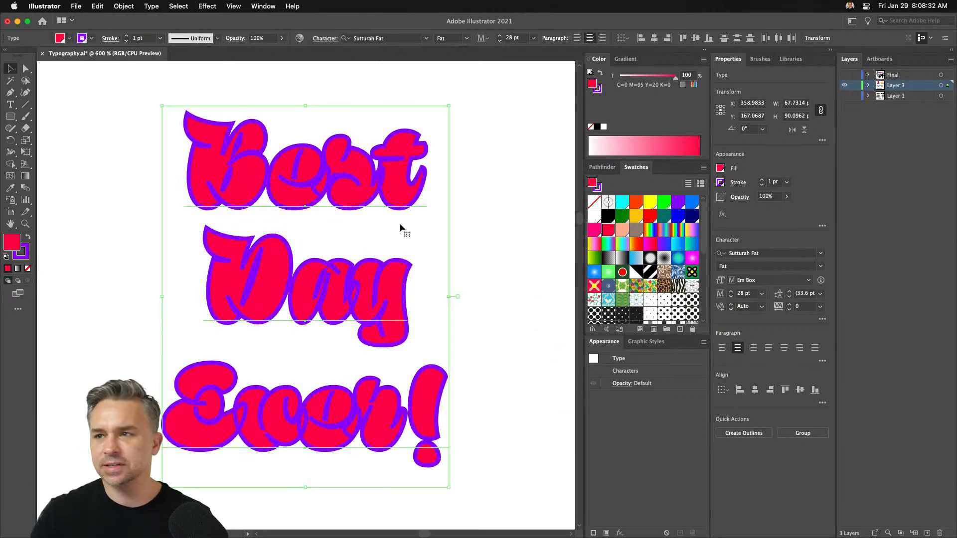
scroll(148, 150, left, 2)
scroll(148, 149, up, 2)
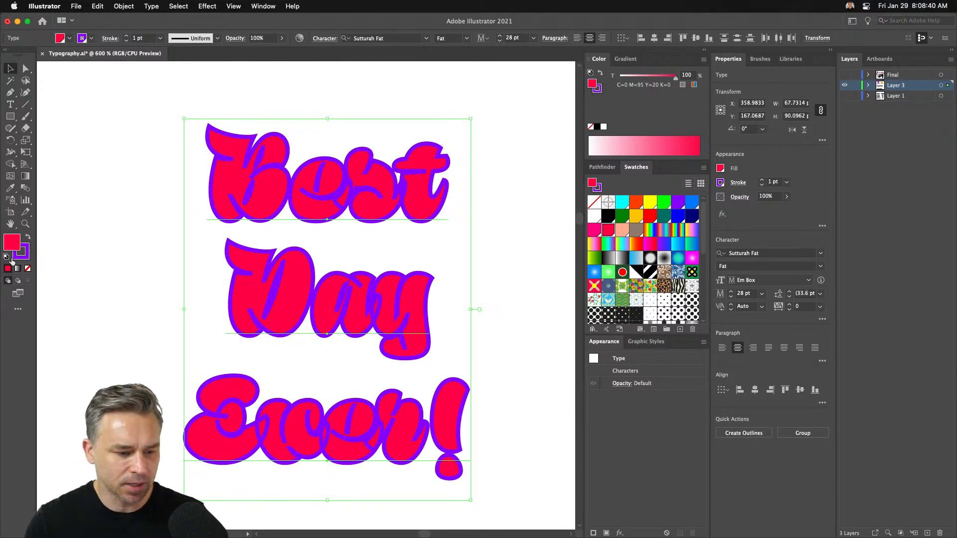
Remove the fill from "Best Day Ever!" and examine the letter outlines of "Day" and "Best" up close
click(27, 268)
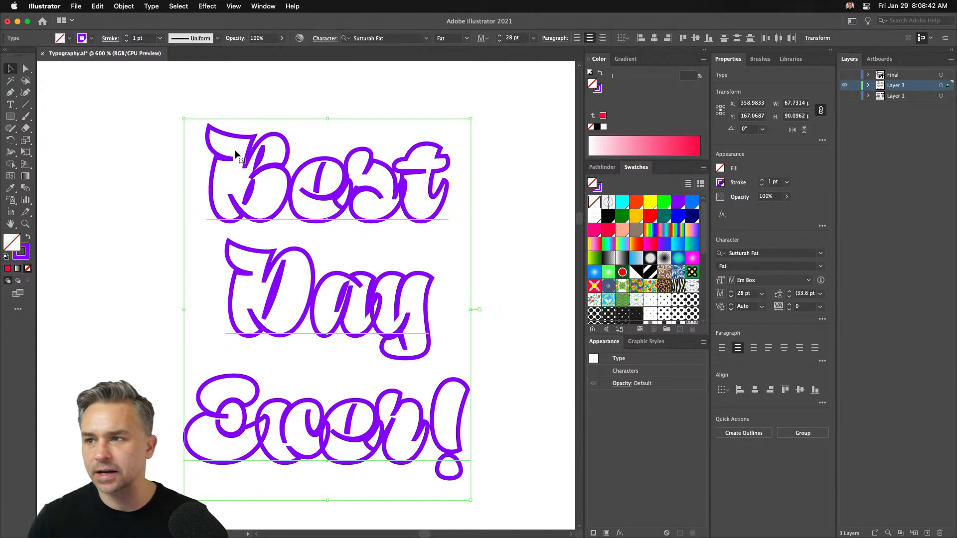
key(super+equal)
key(super+equal)
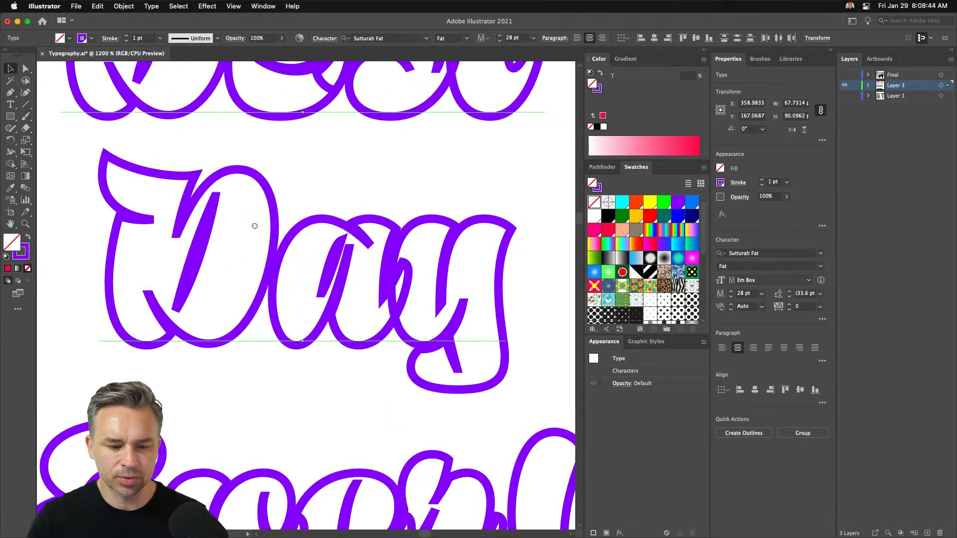
drag(247, 183, 262, 381)
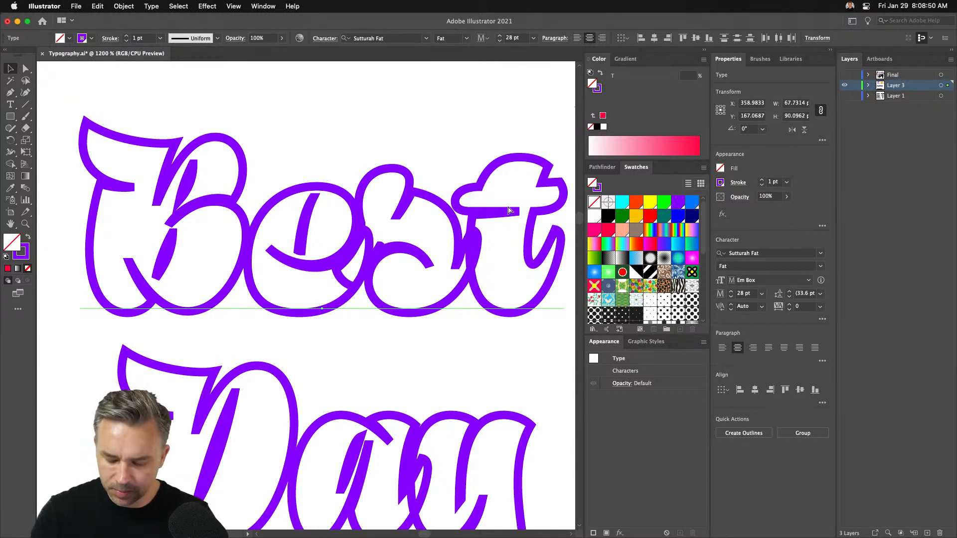
key(super+minus)
key(super+minus)
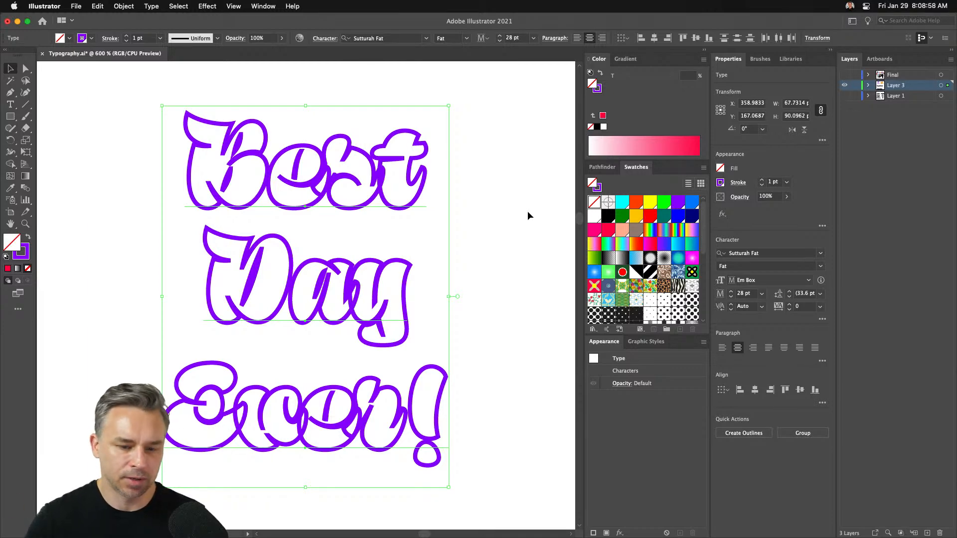
drag(204, 192, 344, 205)
mouse_move(429, 196)
mouse_down()
mouse_move(391, 196)
mouse_move(435, 202)
mouse_up()
click(274, 163)
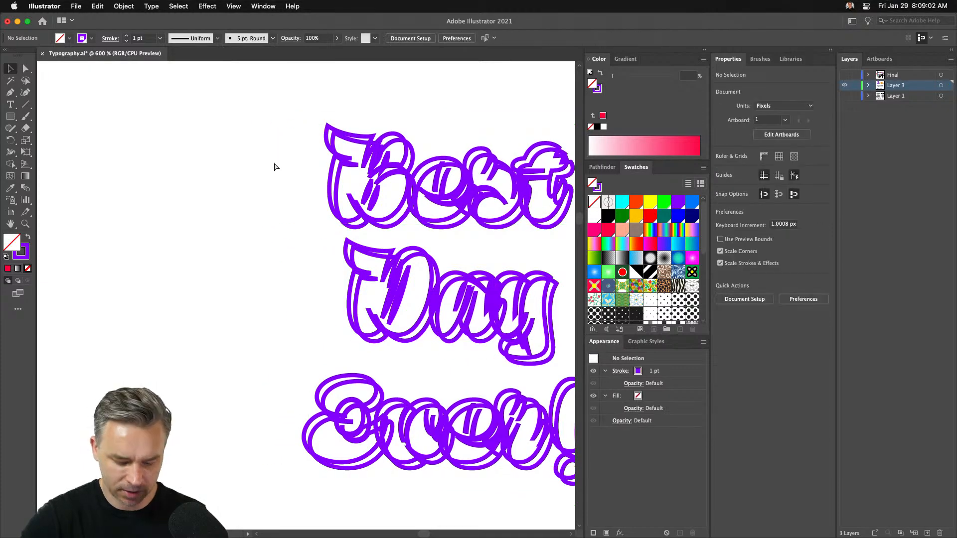
key(cmd+z)
Duplicate only the word "Best" to the left of the stack and convert the copy to outlines
click(277, 163)
drag(377, 166, 124, 166)
drag(157, 132, 288, 165)
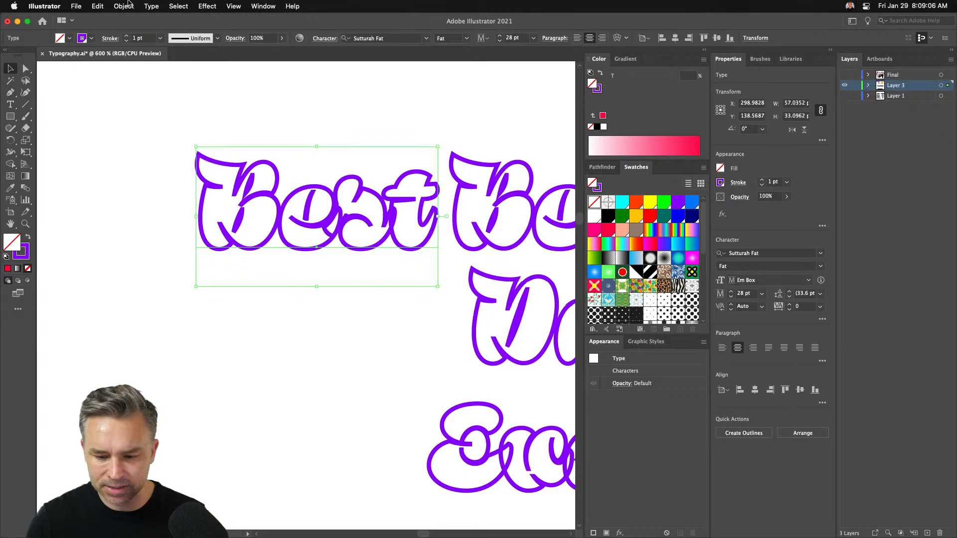
click(177, 6)
mouse_move(152, 6)
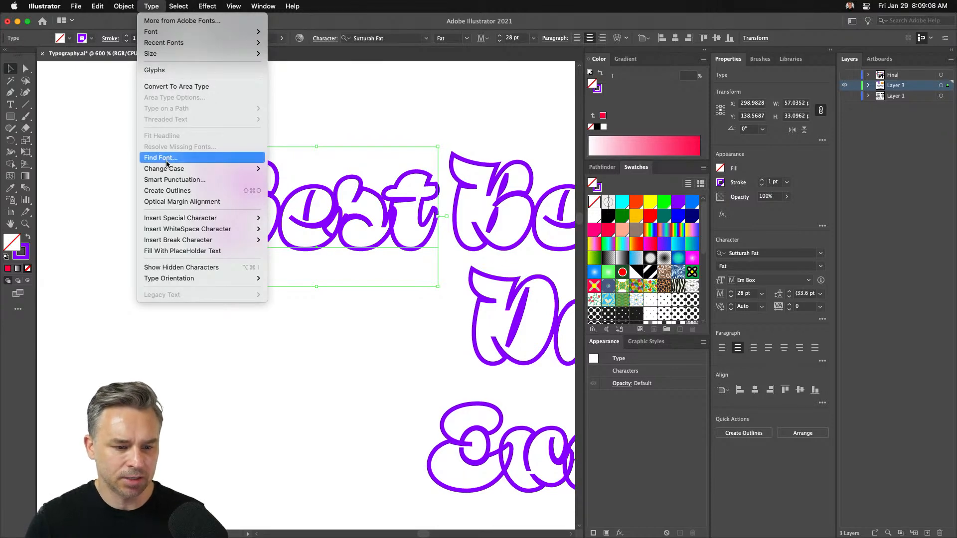
click(167, 191)
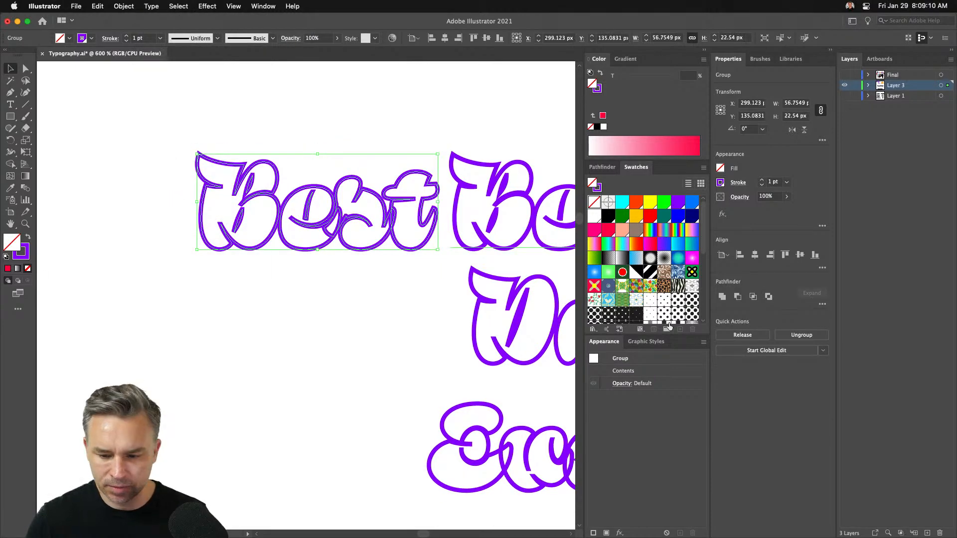
Inspect the outlined copy of "Best" up close, delete it, and return to the stacked "Best Day Ever!"
key(super+shift+b)
key(super+equal)
key(super+equal)
key(super+shift+b)
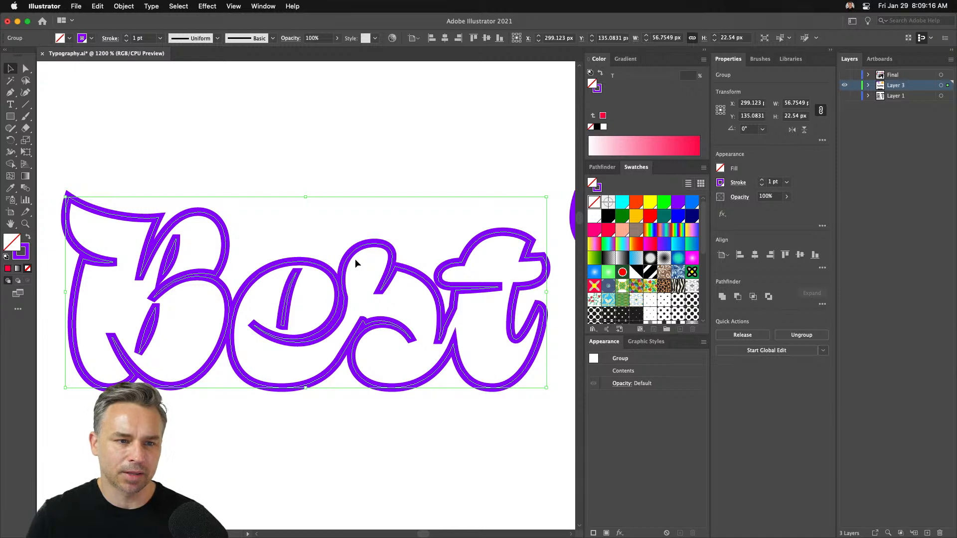
key(Delete)
key(super+minus)
key(super+minus)
scroll(355, 263, right, 10)
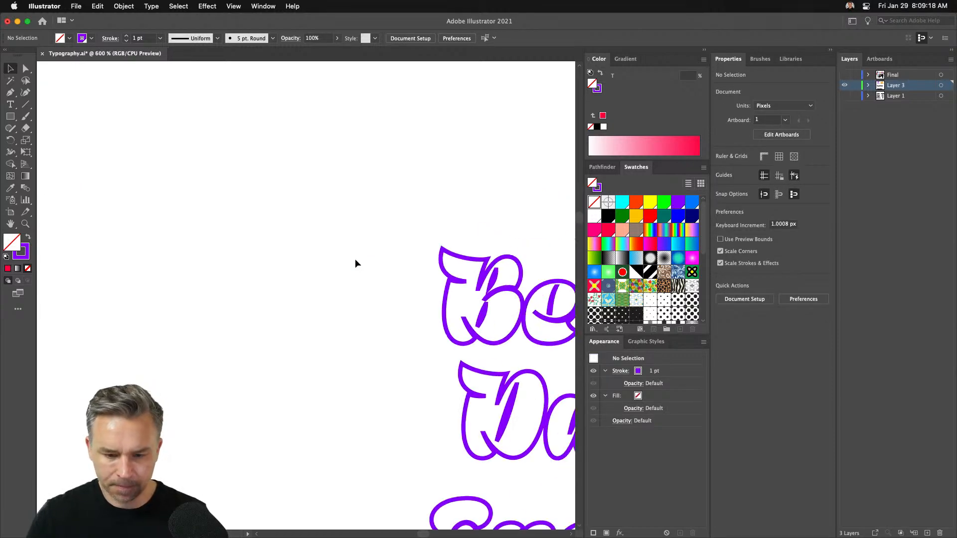
scroll(115, 197, left, 2)
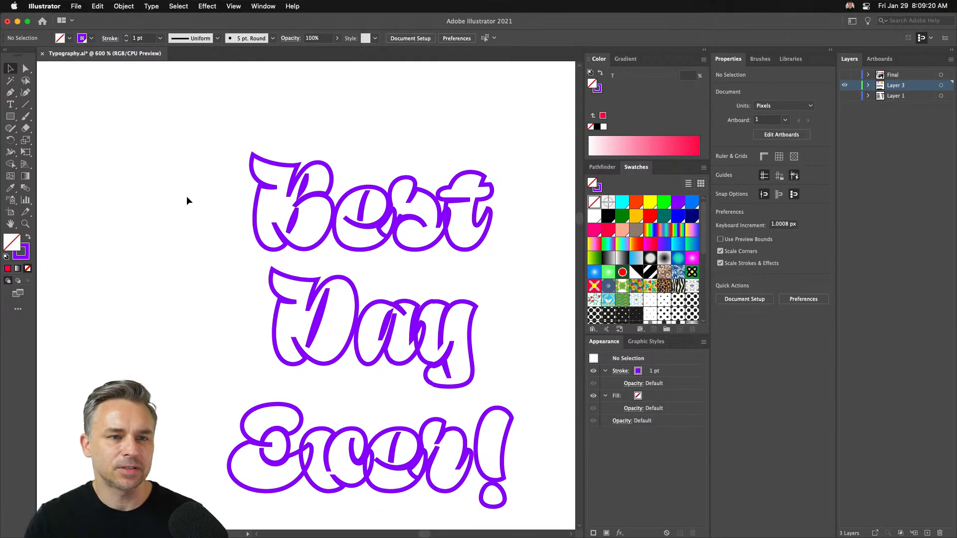
Float the Appearance attributes of "Best Day Ever!" and add a new pinkish red fill, C=0 M=95 Y=20 K=0
drag(162, 143, 523, 529)
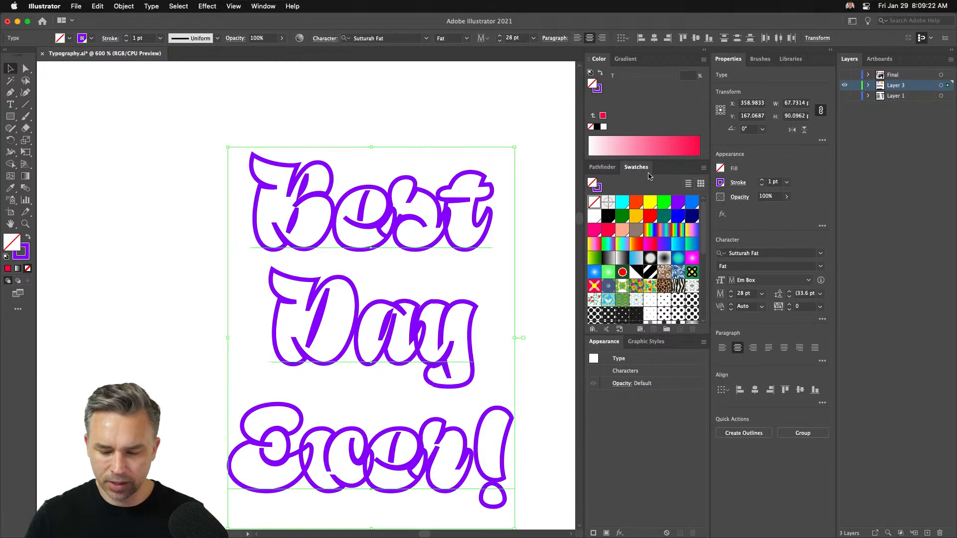
drag(604, 341, 537, 179)
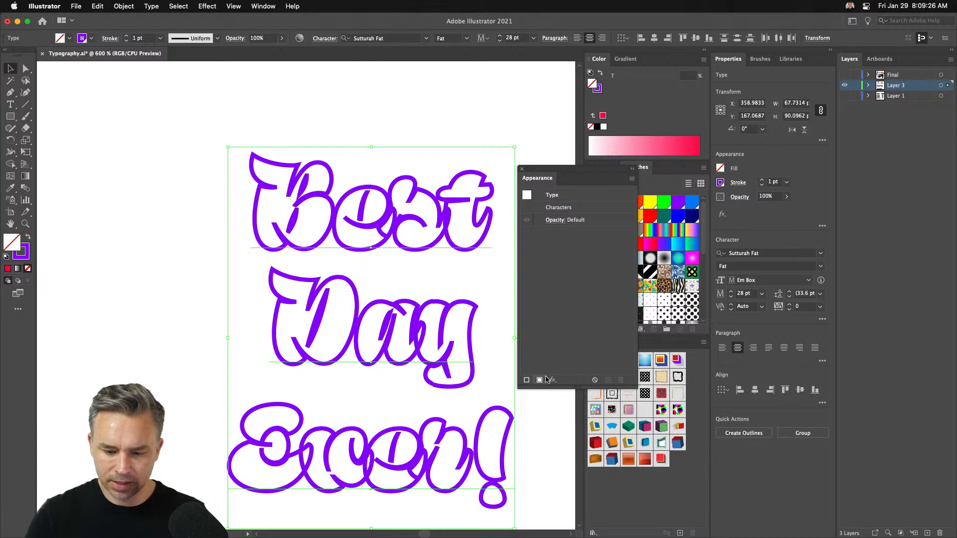
drag(569, 388, 574, 331)
mouse_move(573, 179)
mouse_down()
mouse_move(542, 216)
mouse_move(569, 178)
mouse_up()
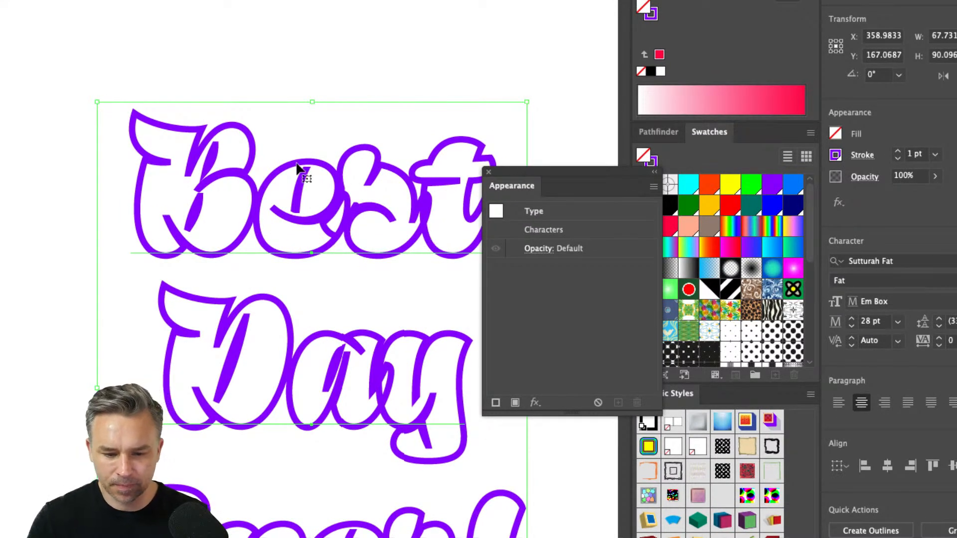
click(514, 402)
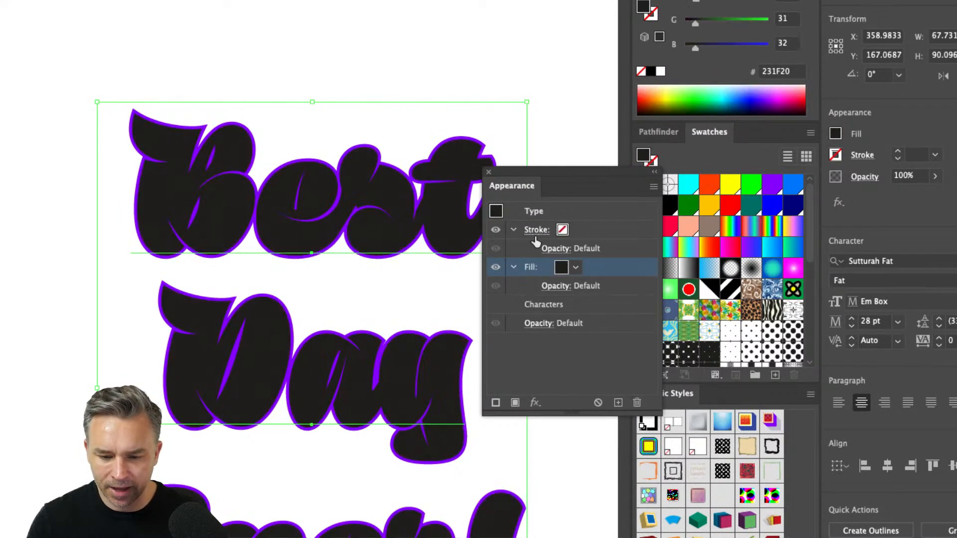
click(576, 267)
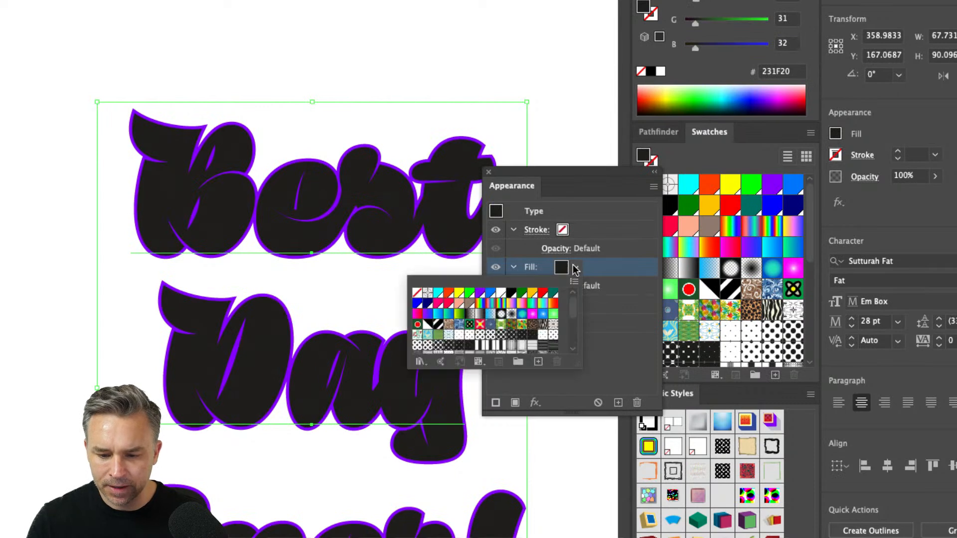
click(442, 306)
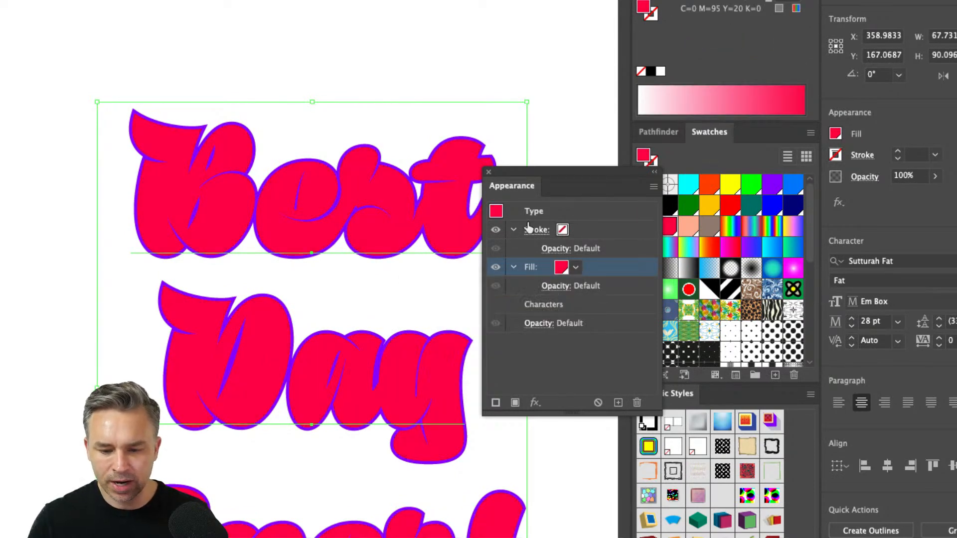
Try green, yellow and orange on the added "Best Day Ever!" stroke, ending with 1 pt cyan C=70 M=15 Y=0 K=0
click(567, 231)
click(575, 230)
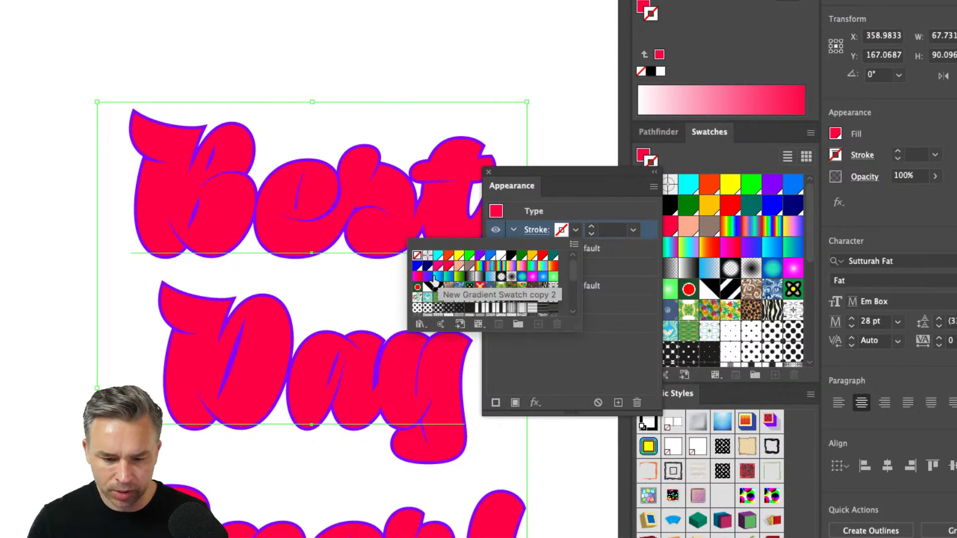
click(469, 256)
click(458, 257)
click(448, 256)
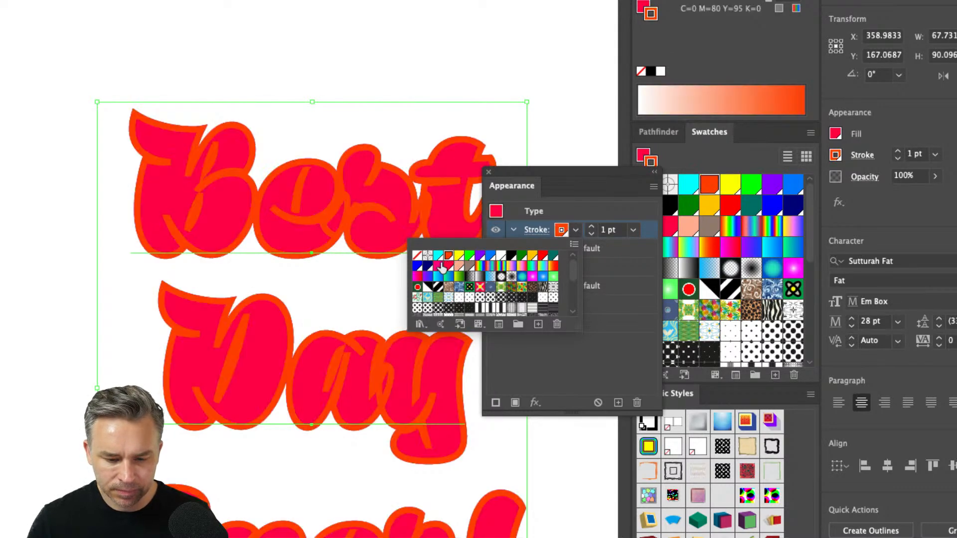
click(437, 257)
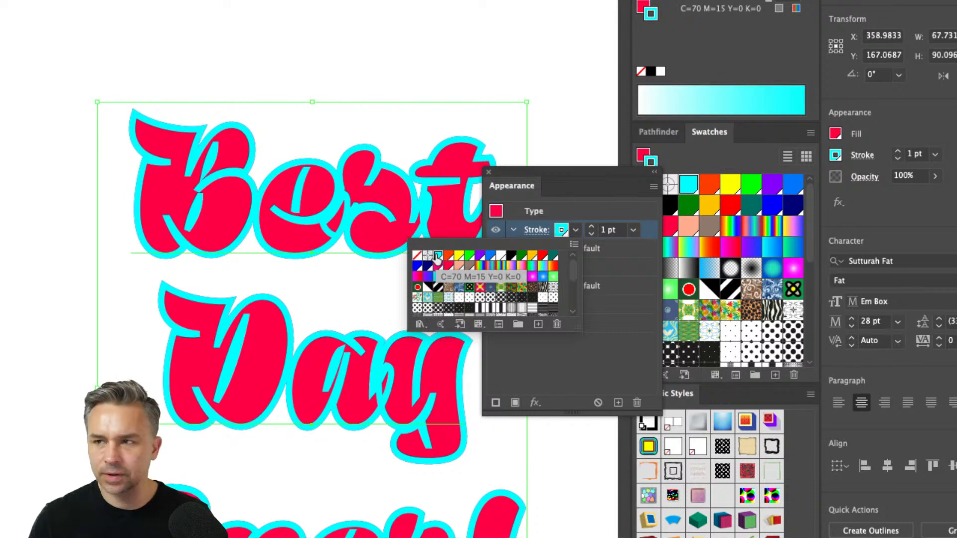
click(526, 336)
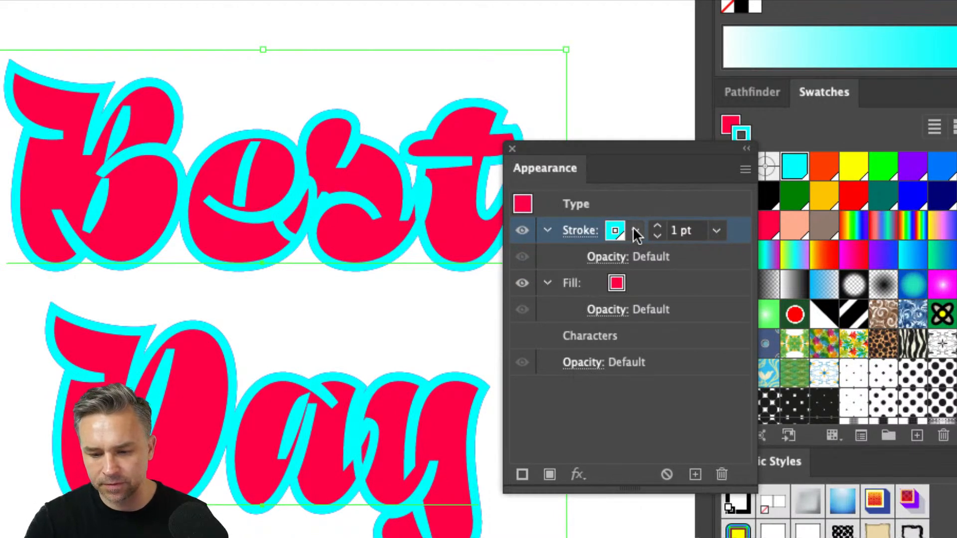
Place the added stroke beneath the fill of "Best Day Ever!" and make it purple, C=75 M=100 Y=0 K=0, at 3 pt
mouse_move(724, 226)
mouse_down()
mouse_move(729, 342)
mouse_move(716, 321)
mouse_up()
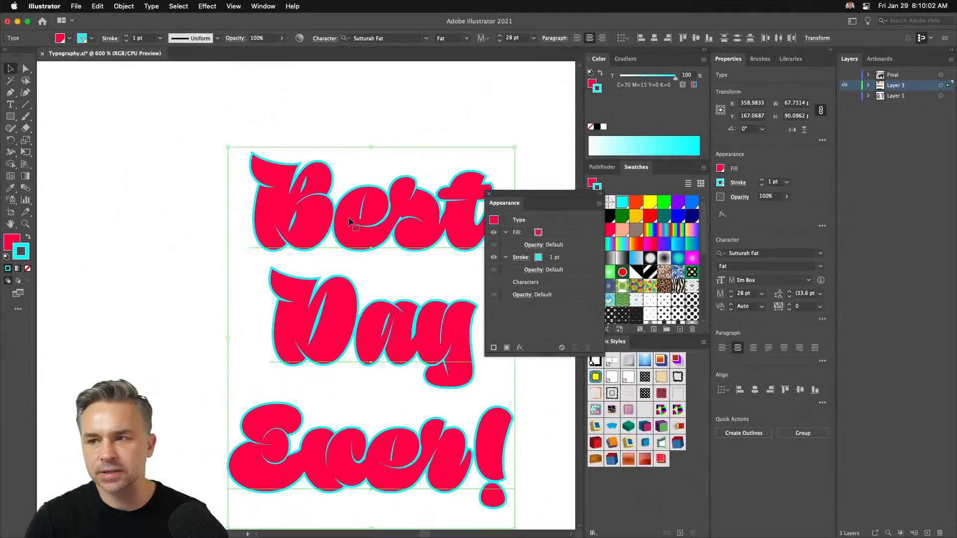
click(543, 260)
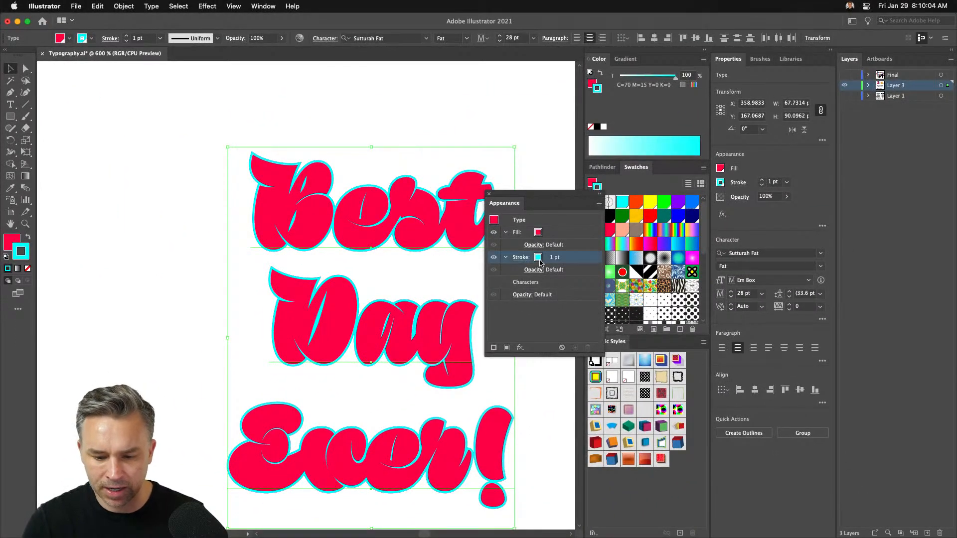
click(547, 258)
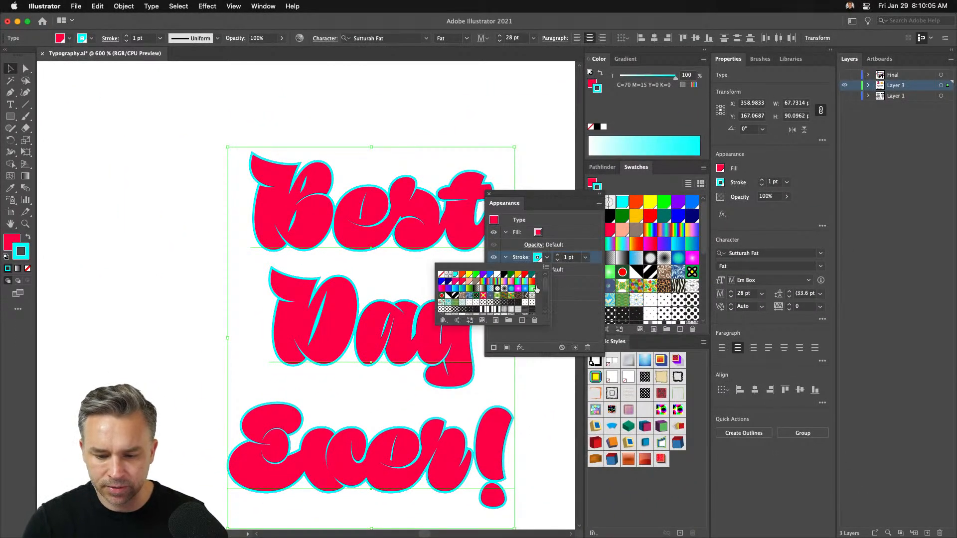
click(483, 277)
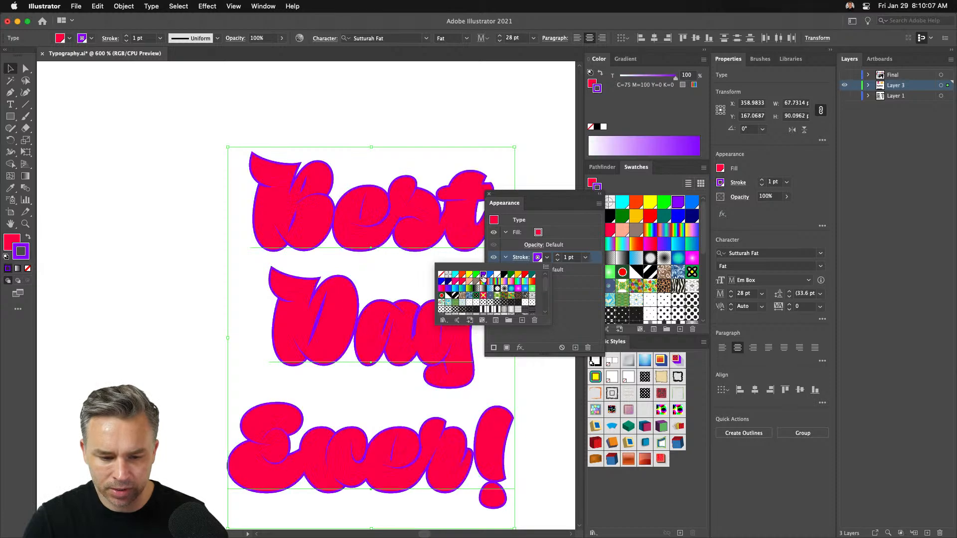
click(557, 256)
click(558, 256)
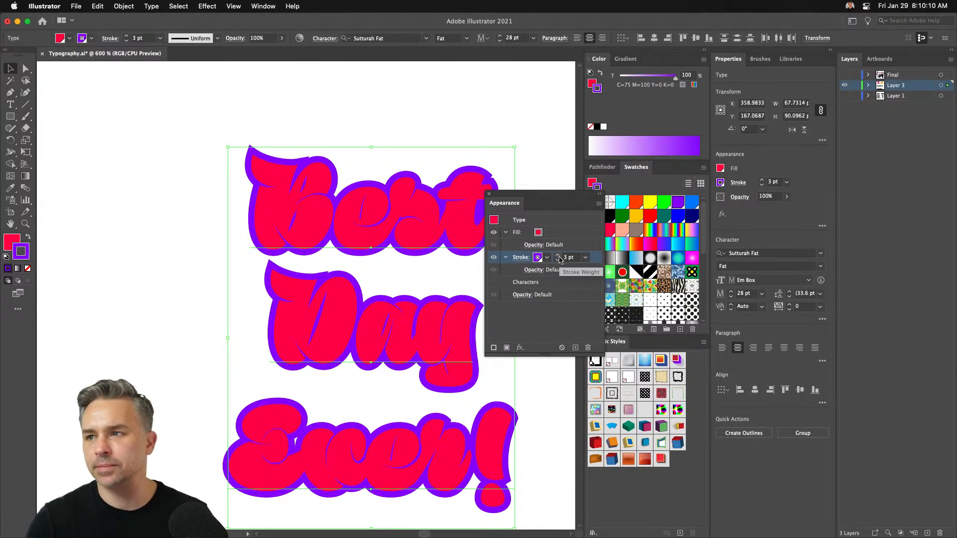
Change the fill of "Best Day Ever!" to golden yellow, C=0 M=35 Y=85 K=0
key(super+minus)
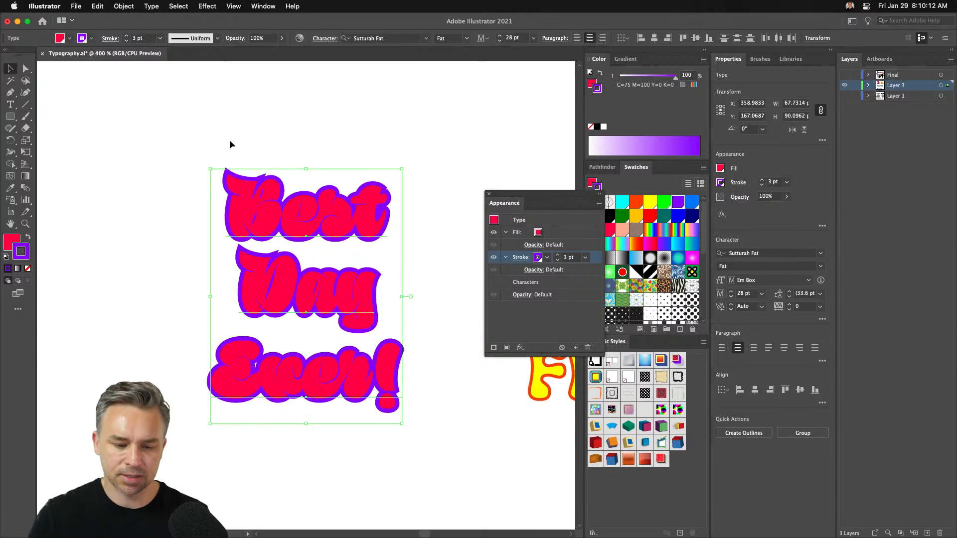
click(543, 231)
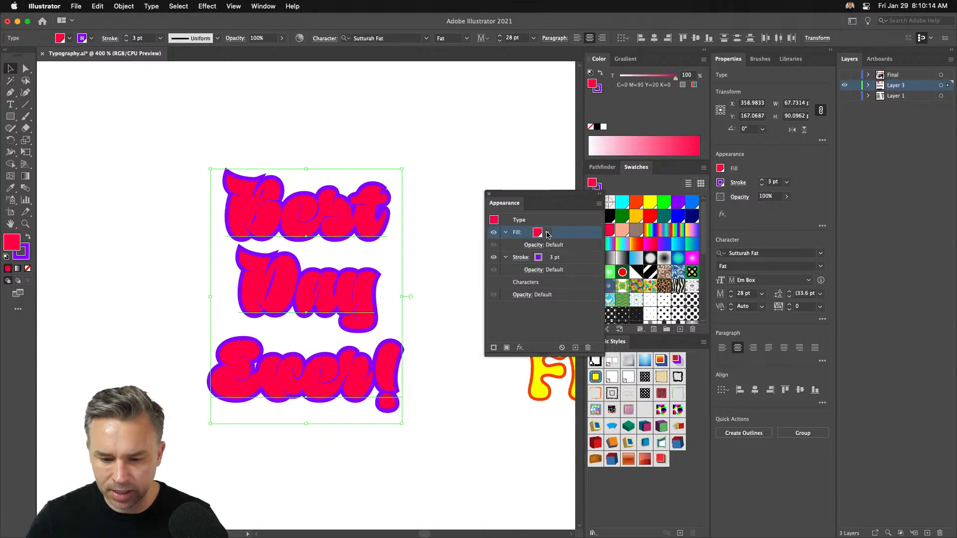
click(538, 232)
click(519, 250)
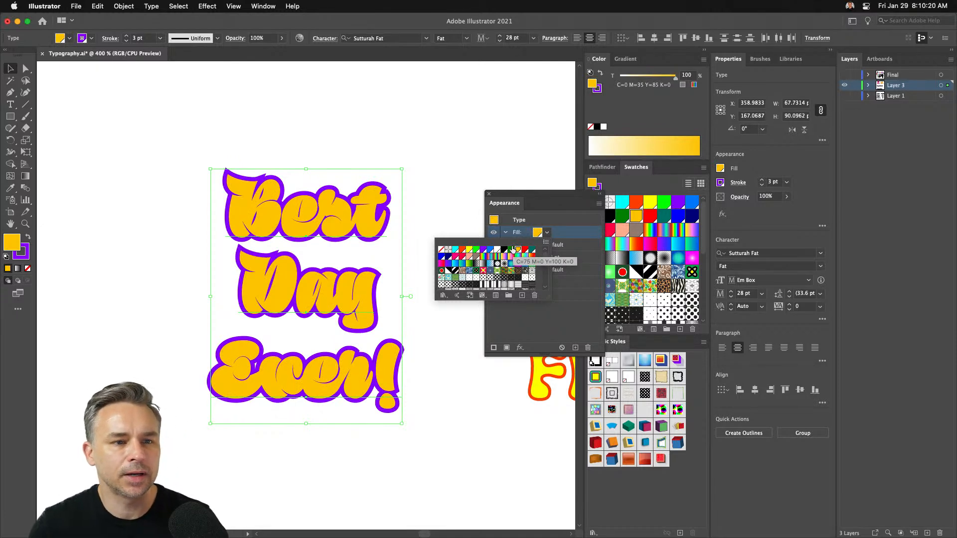
key(Escape)
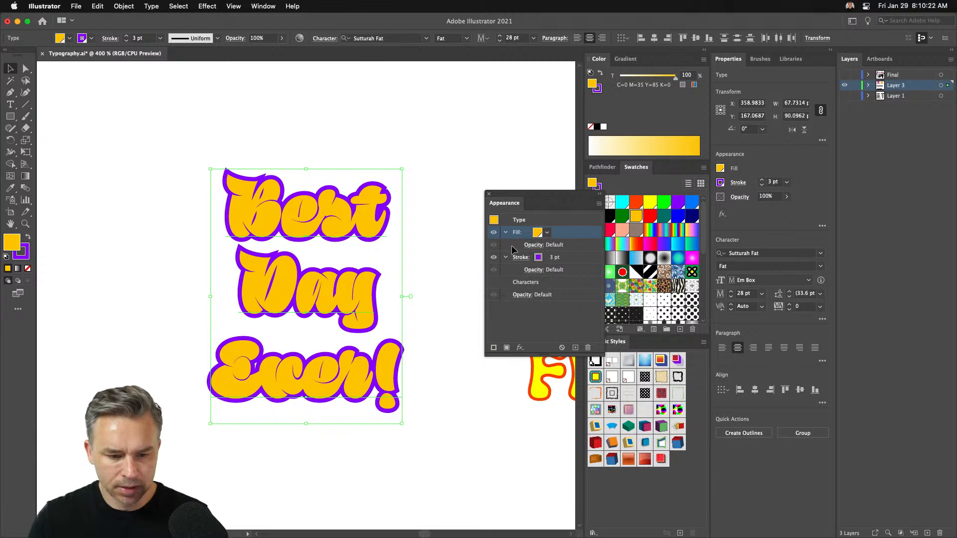
Dock the floating Appearance attributes back alongside Graphic Styles and reselect "Best Day Ever!"
drag(514, 205, 647, 342)
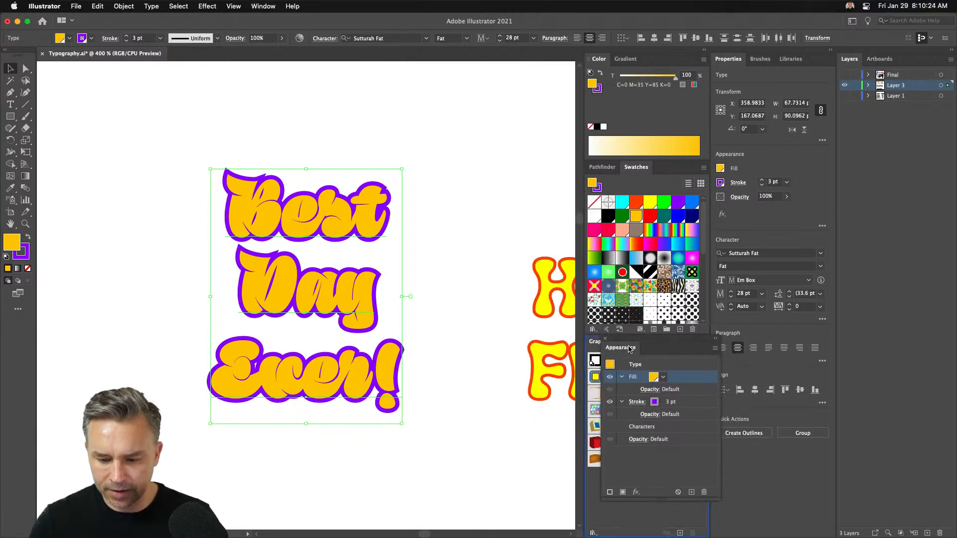
click(317, 133)
drag(170, 148, 330, 415)
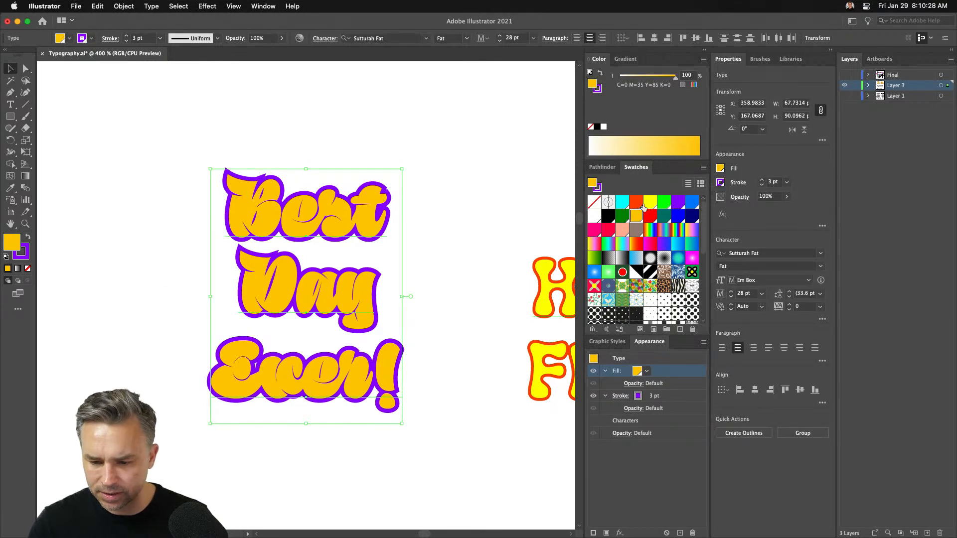
Try CMYK Red, CMYK Yellow and orange C=0 M=80 Y=95 K=0 as the "Best Day Ever!" fill, then reapply C=0 M=35 Y=85 K=0
click(647, 371)
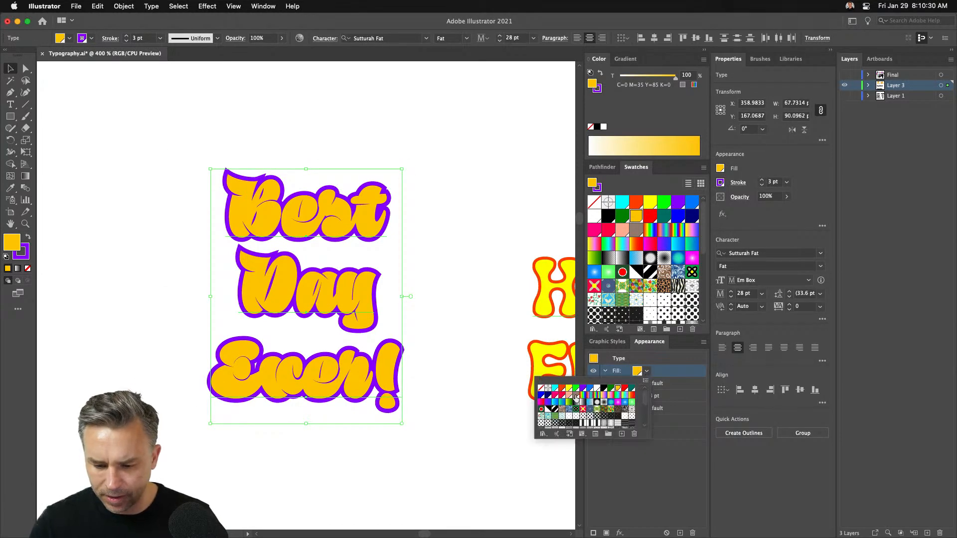
click(624, 389)
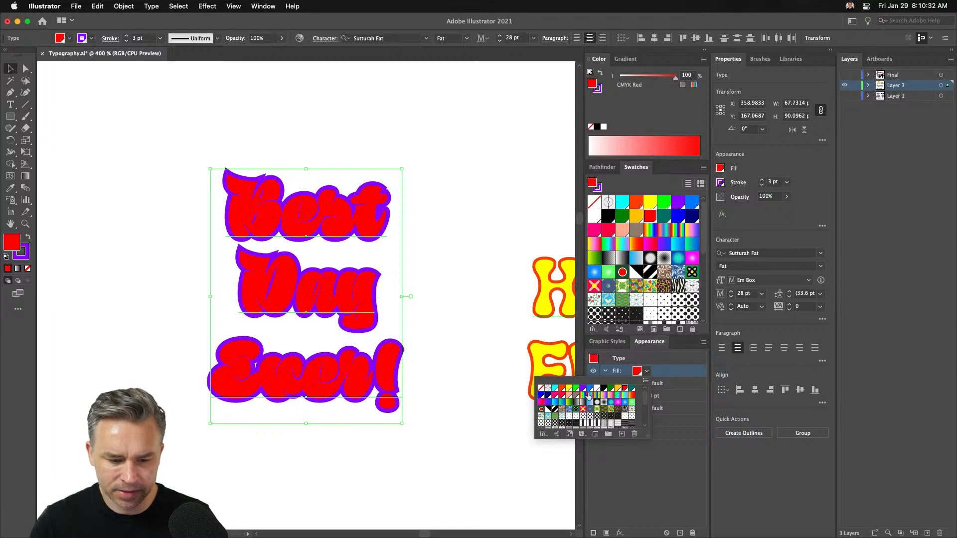
click(563, 389)
click(568, 389)
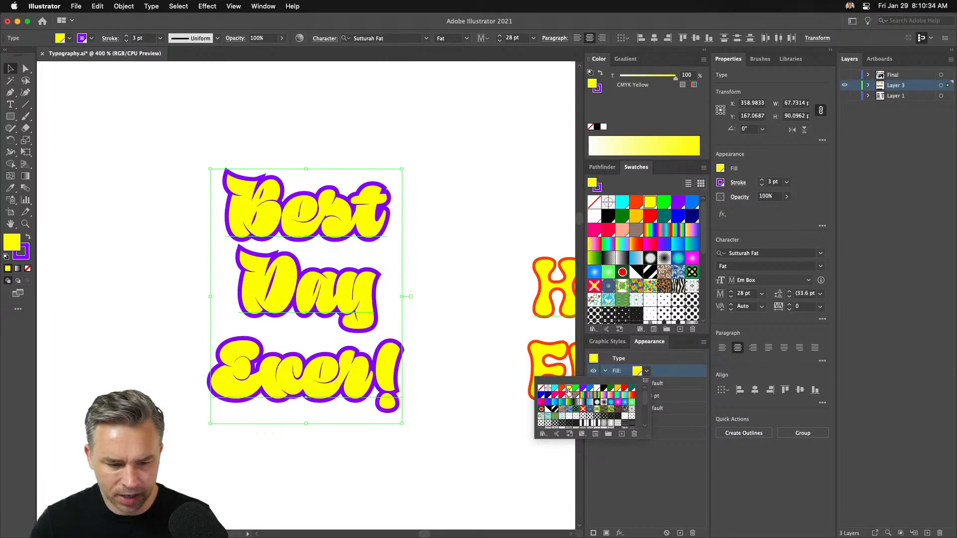
click(562, 389)
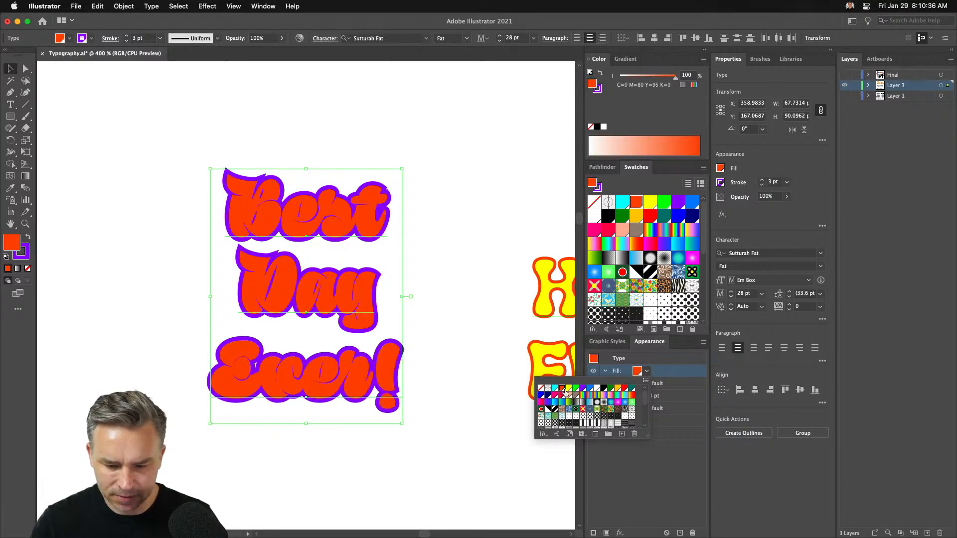
click(569, 388)
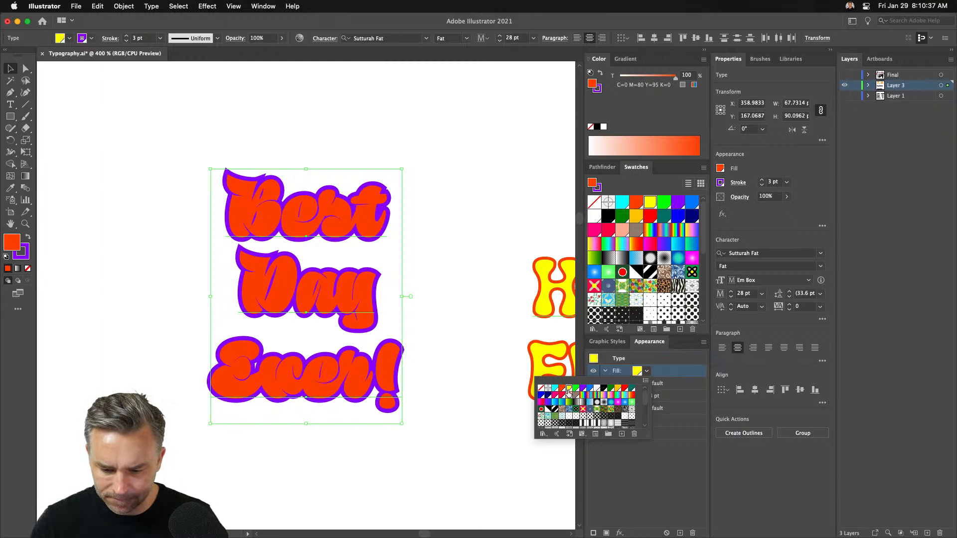
click(617, 389)
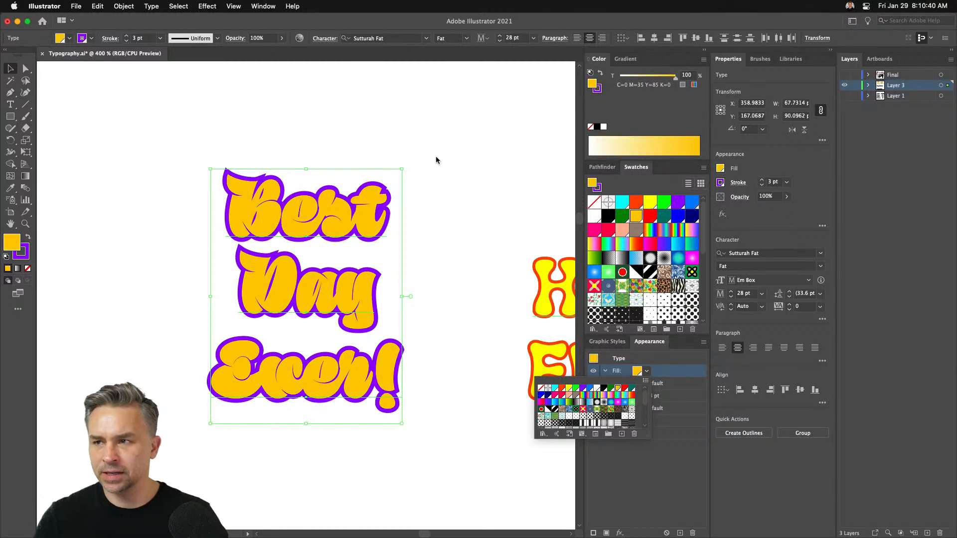
key(Escape)
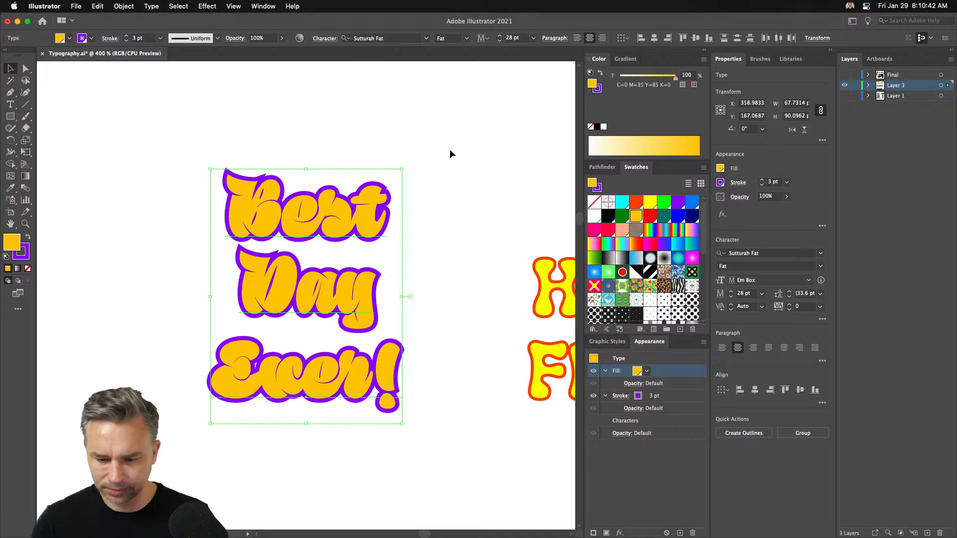
Fill "Best Day Ever!" with the yellow-to-red linear gradient swatch and set the gradient angle to 90°
click(634, 246)
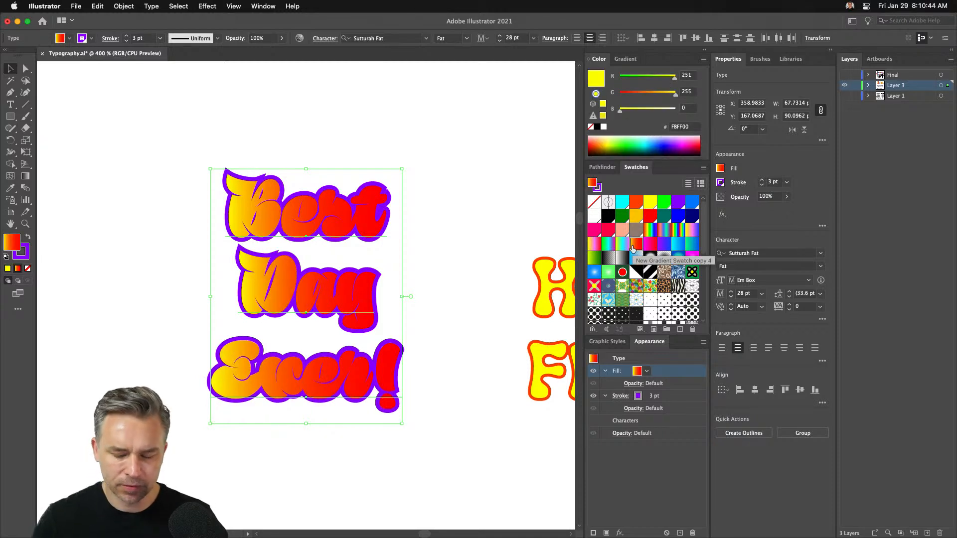
click(625, 59)
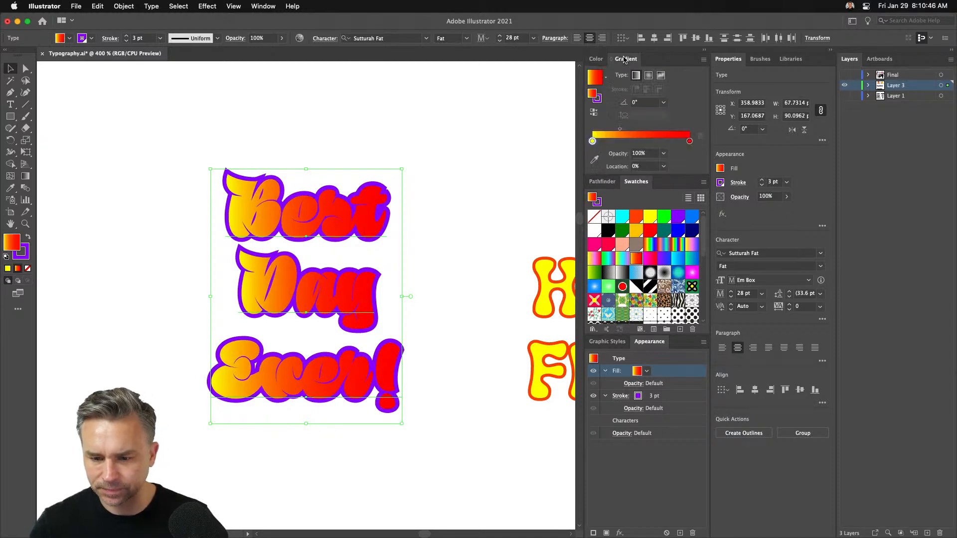
click(663, 102)
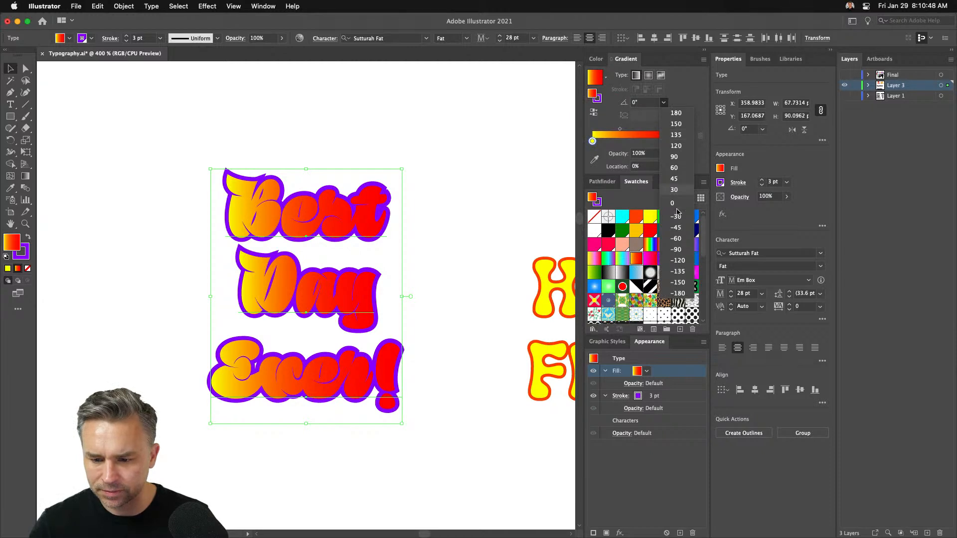
click(671, 157)
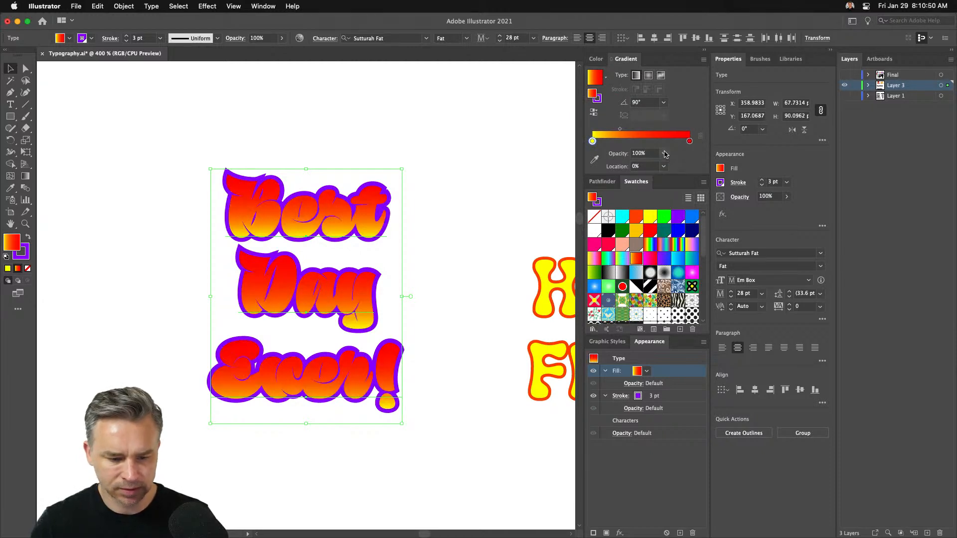
Move the yellow gradient stop inward about a third of the way and recolour the red end stop orange
drag(592, 141, 670, 190)
click(662, 142)
click(689, 141)
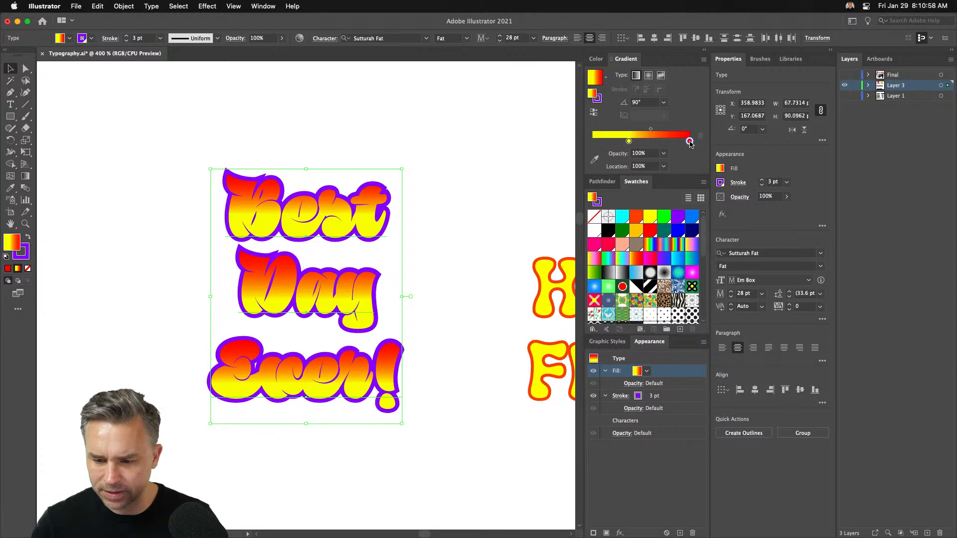
double_click(689, 142)
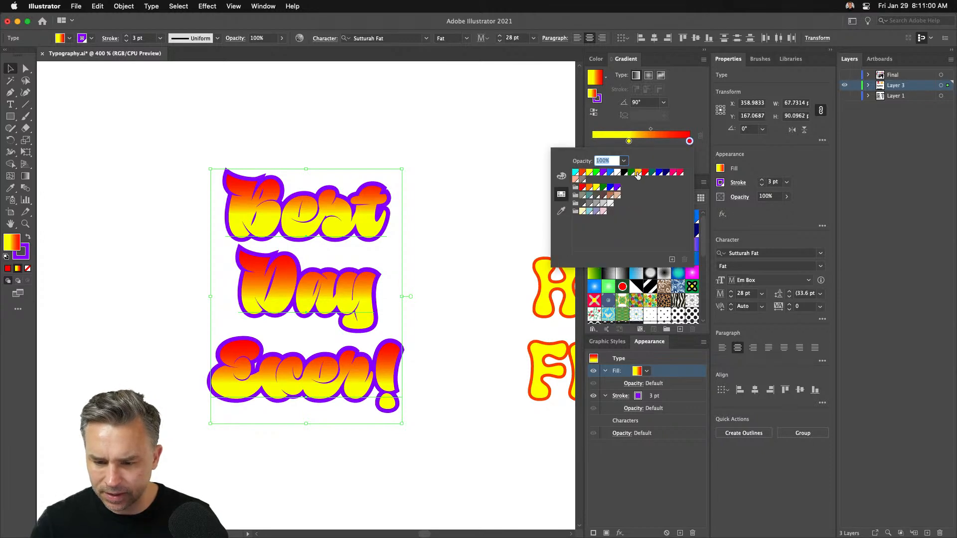
click(562, 177)
drag(624, 196, 643, 199)
click(639, 199)
click(676, 114)
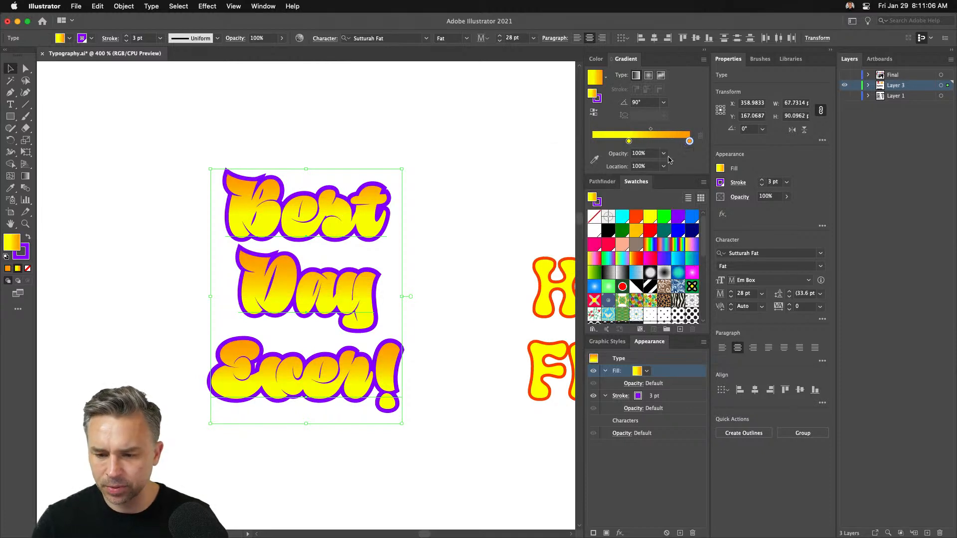
Set the gradient angle of "Best Day Ever!" to -90° and deselect the lettering
click(637, 103)
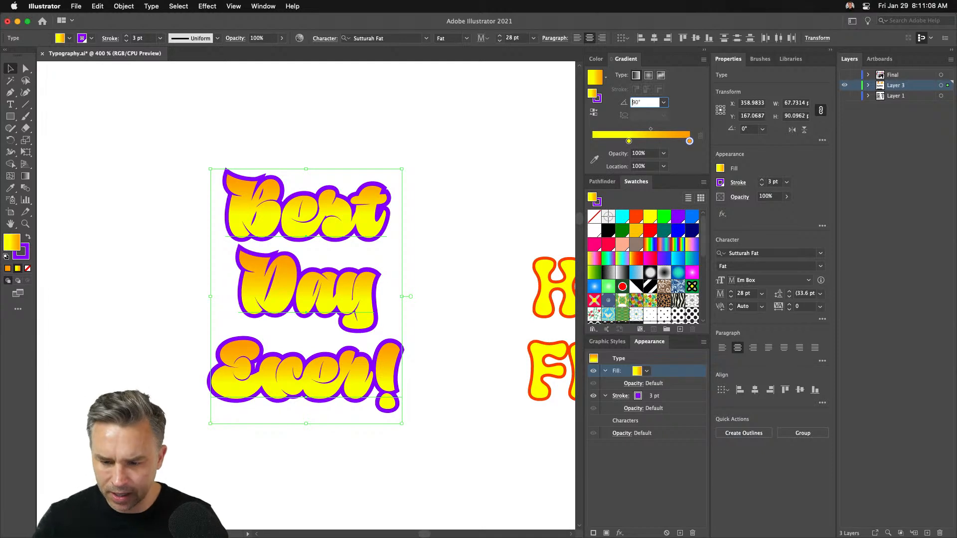
key(Return)
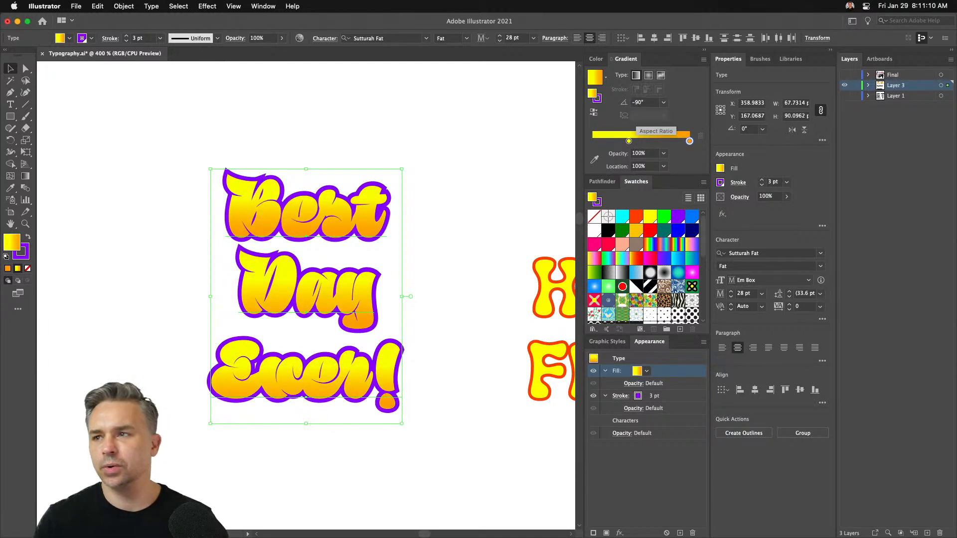
click(186, 75)
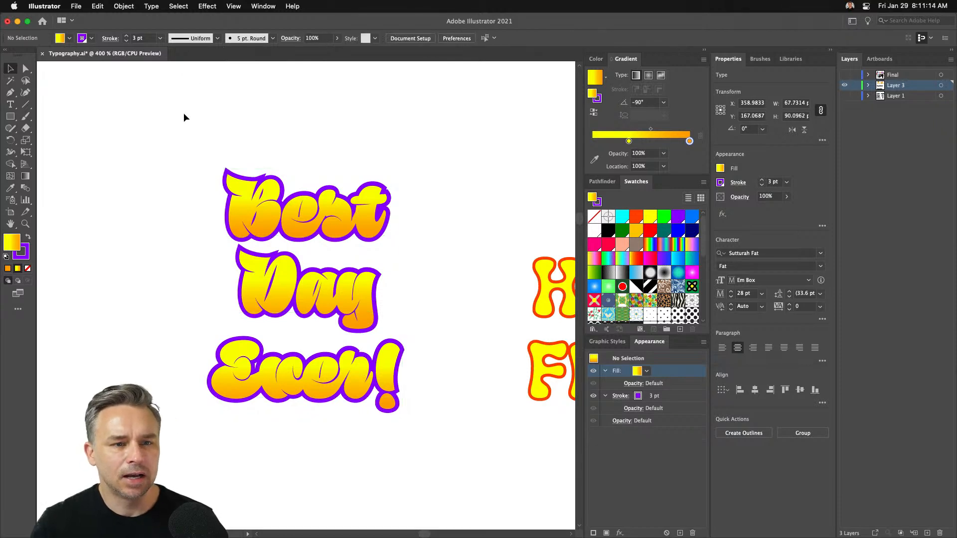
Reposition "Day" and "Ever!" so the three words form a tighter, staggered stack
drag(319, 306, 347, 307)
drag(297, 284, 298, 280)
drag(274, 361, 293, 330)
key(super+equal)
scroll(334, 272, up, 3)
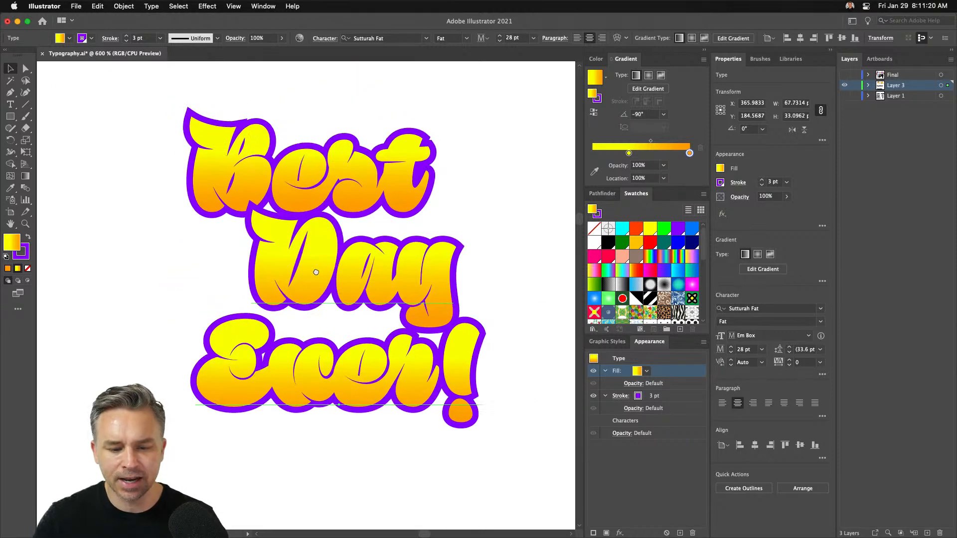
Select all three words and add a second stroke of 6 pt beneath the 3 pt purple stroke
drag(118, 133, 481, 443)
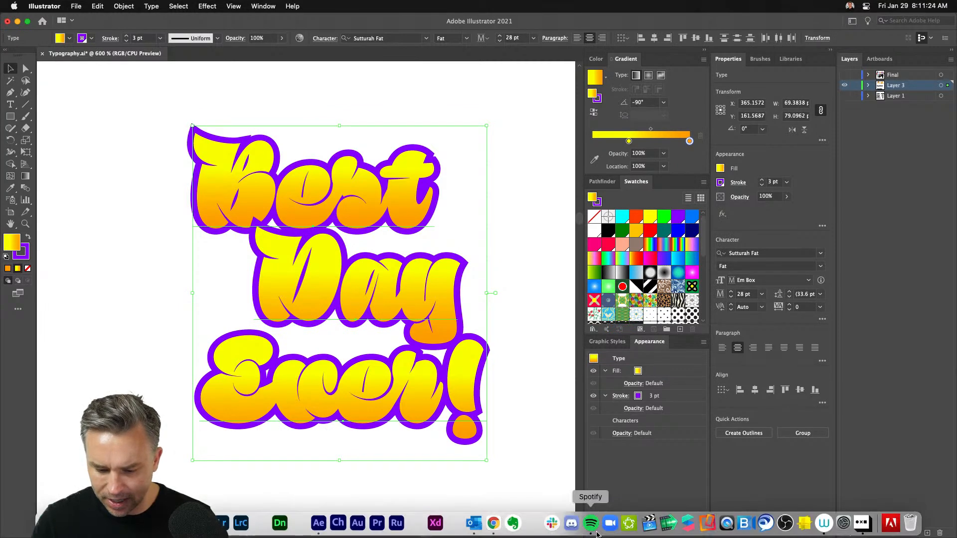
click(593, 533)
drag(693, 371, 693, 430)
click(653, 423)
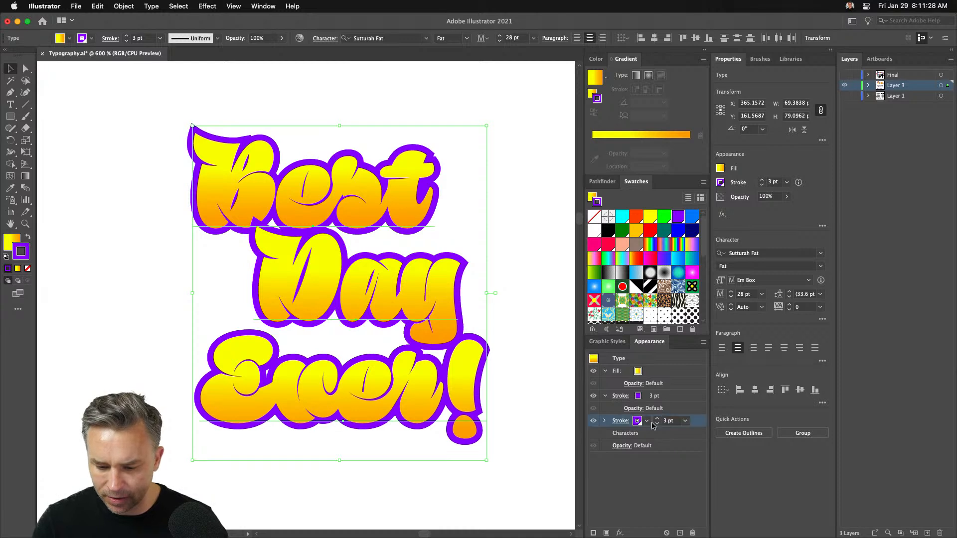
click(657, 419)
click(657, 418)
click(657, 419)
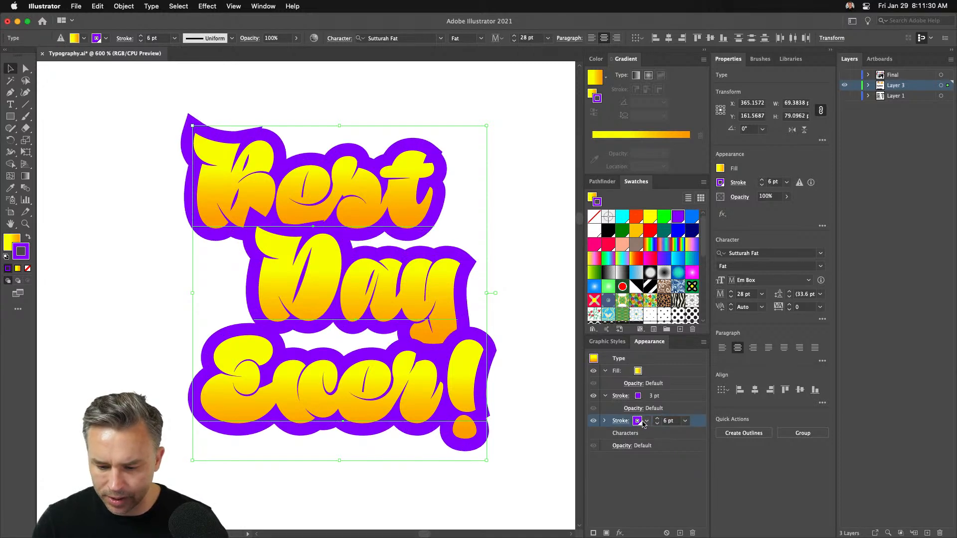
Try blue and orange-red on the 6 pt outer stroke, settle on hot pink, and deselect the words
click(641, 422)
click(542, 447)
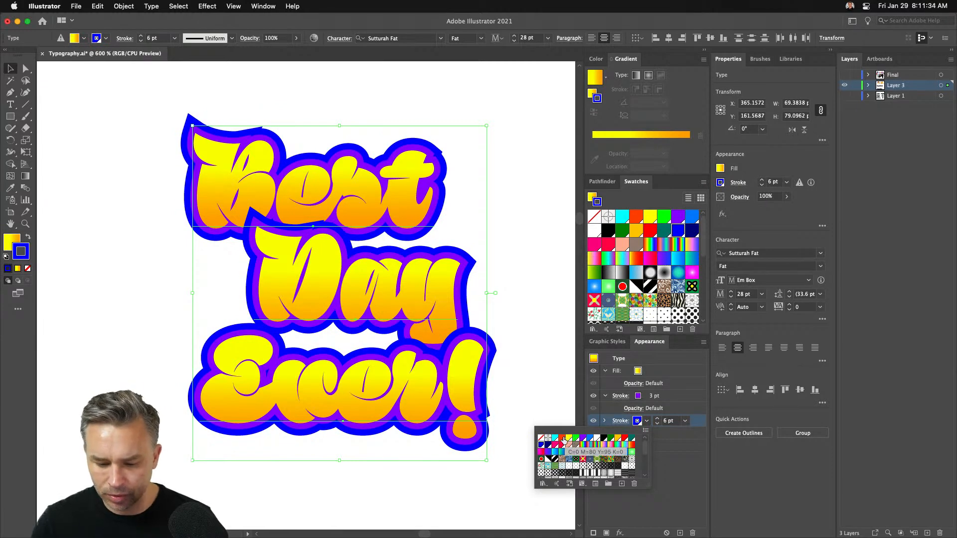
click(561, 438)
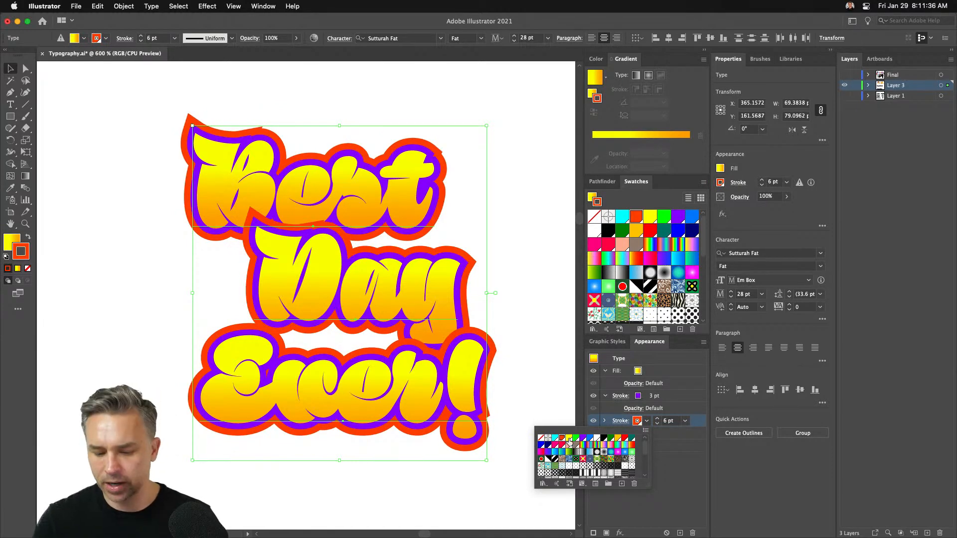
click(555, 446)
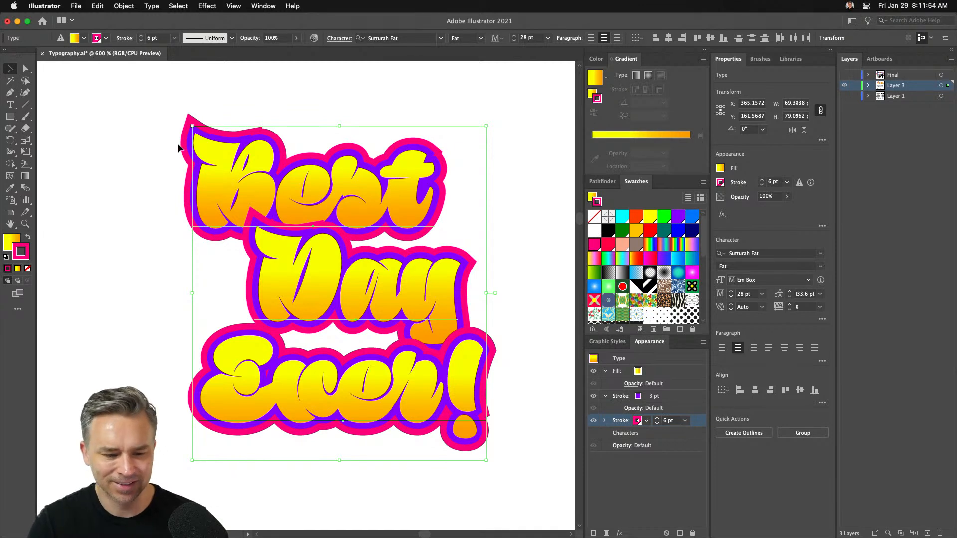
click(170, 162)
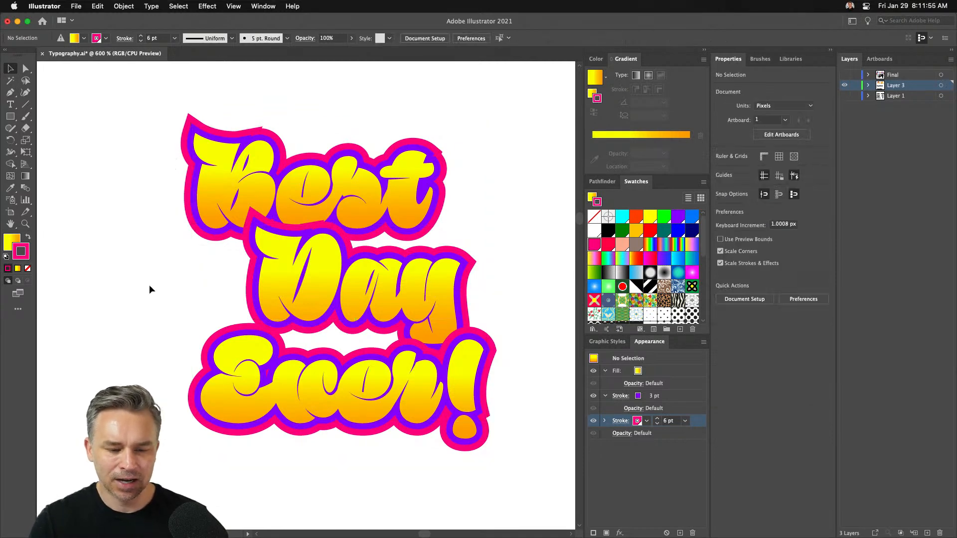
Move "Best" 5 px up and 5 px right, nudge "Day" slightly left, and keep "Best" selected
click(241, 181)
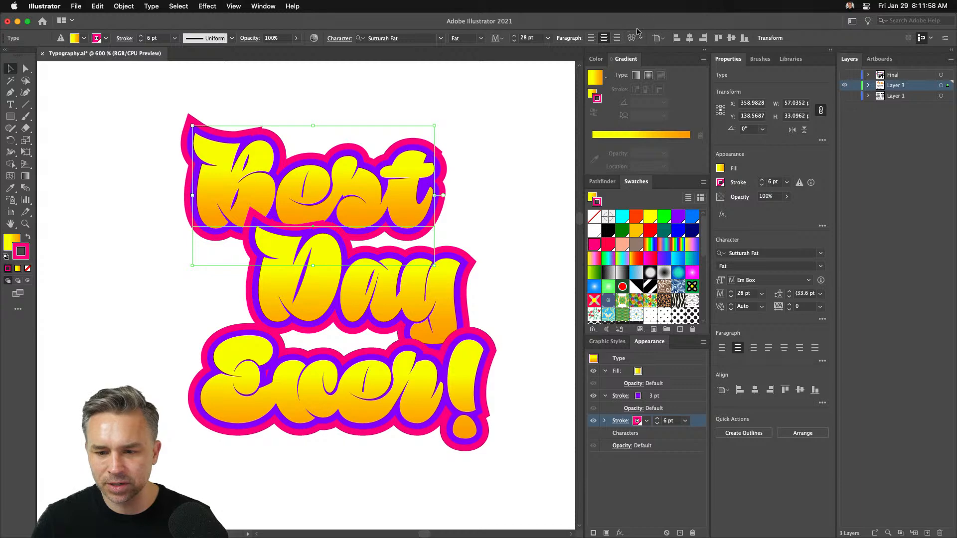
drag(256, 171, 276, 150)
drag(280, 271, 277, 271)
click(285, 171)
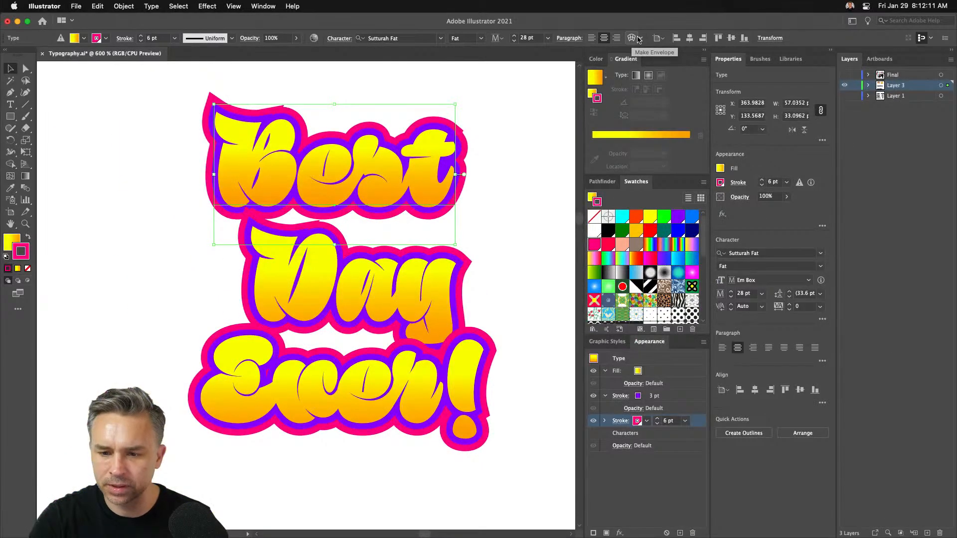
click(683, 93)
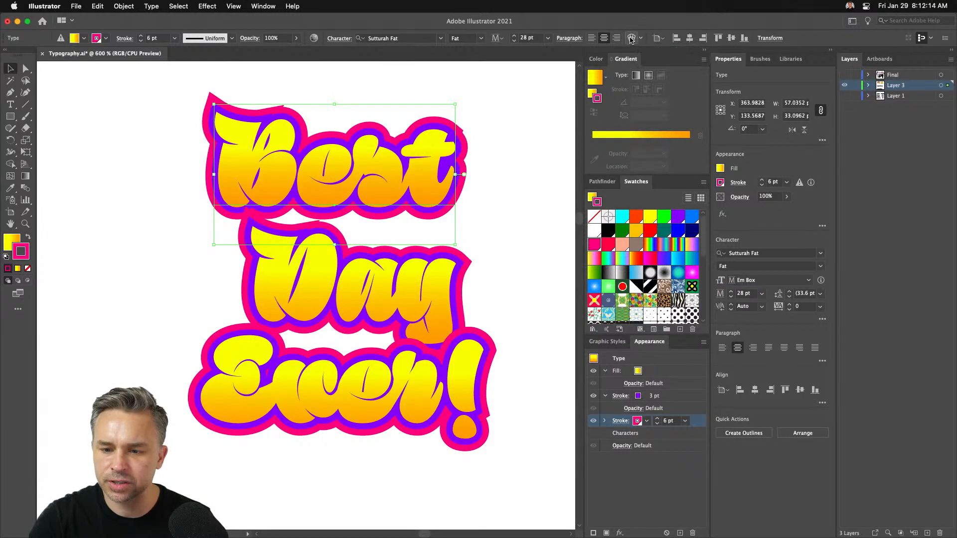
Apply a horizontal Rise envelope warp with a 16% bend to "Best"
click(631, 39)
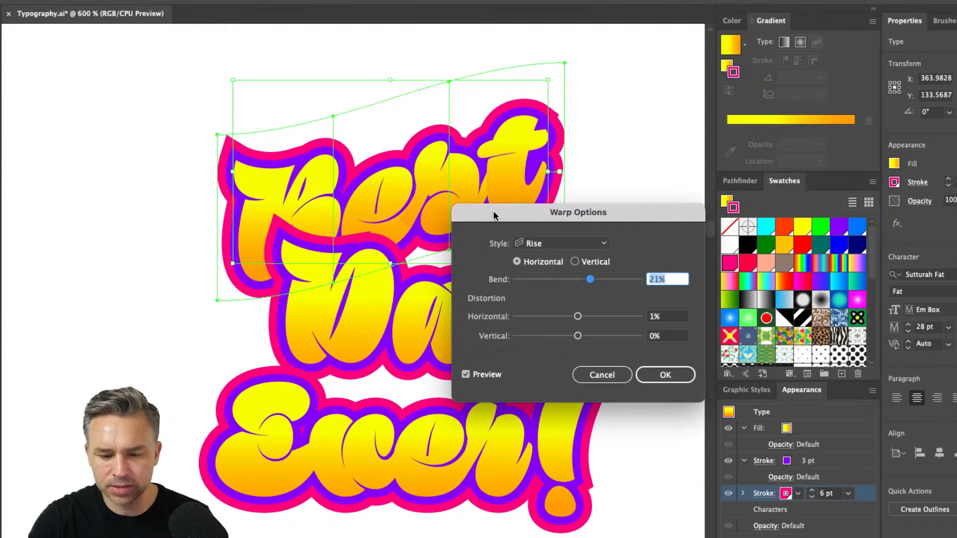
drag(494, 215, 549, 157)
drag(646, 221, 643, 223)
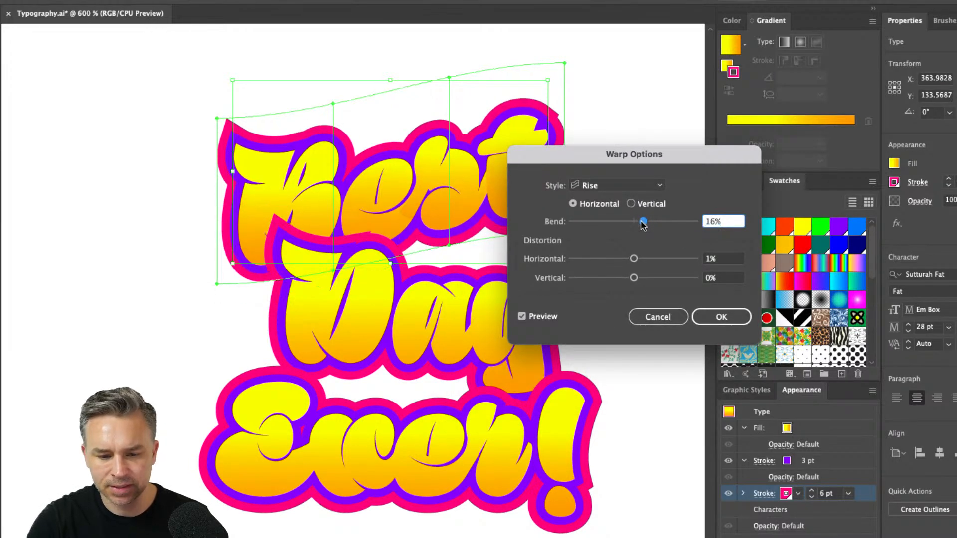
click(723, 317)
key(ctrl+z)
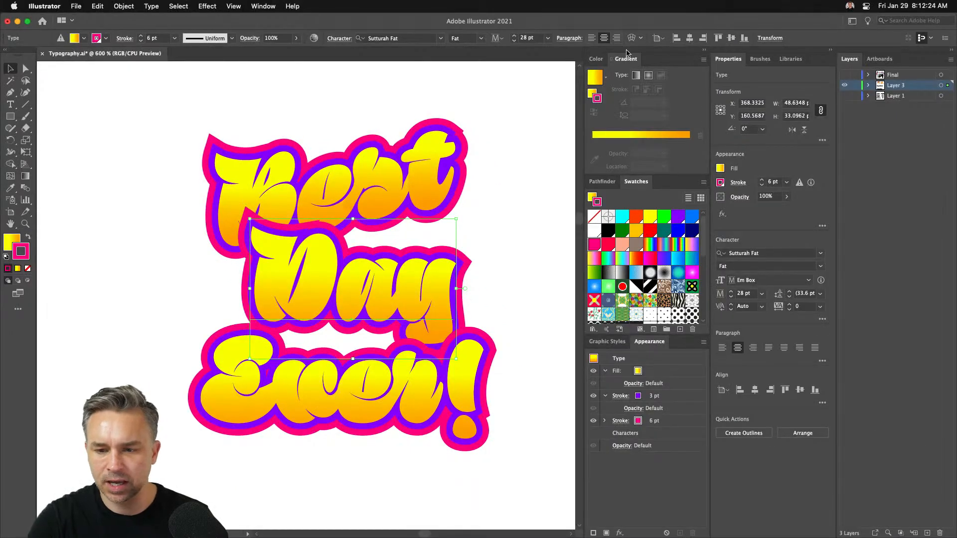
Warp "Day" and "Ever!" with the same horizontal Rise envelope at 16% bend, spacing the two words apart
click(629, 40)
click(588, 286)
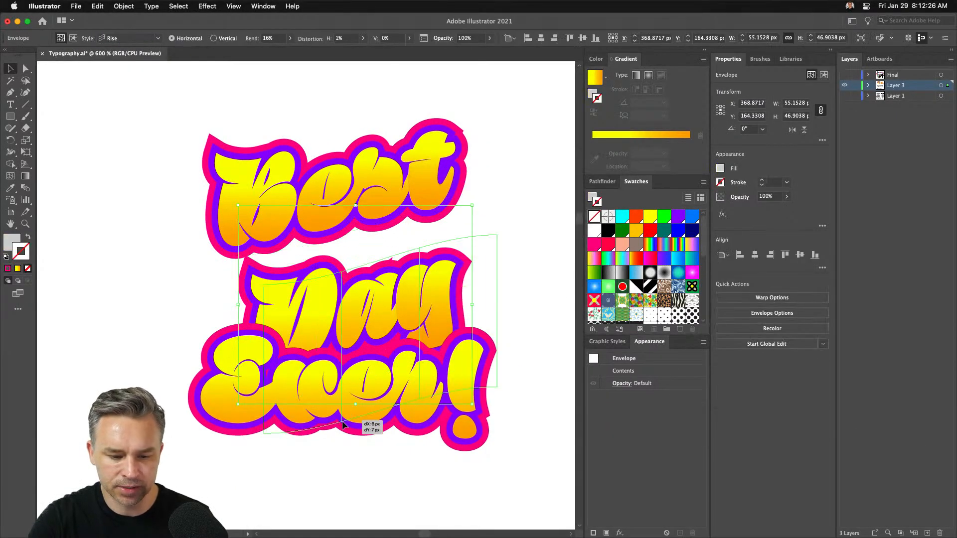
drag(314, 407, 321, 261)
drag(296, 328, 339, 439)
click(632, 38)
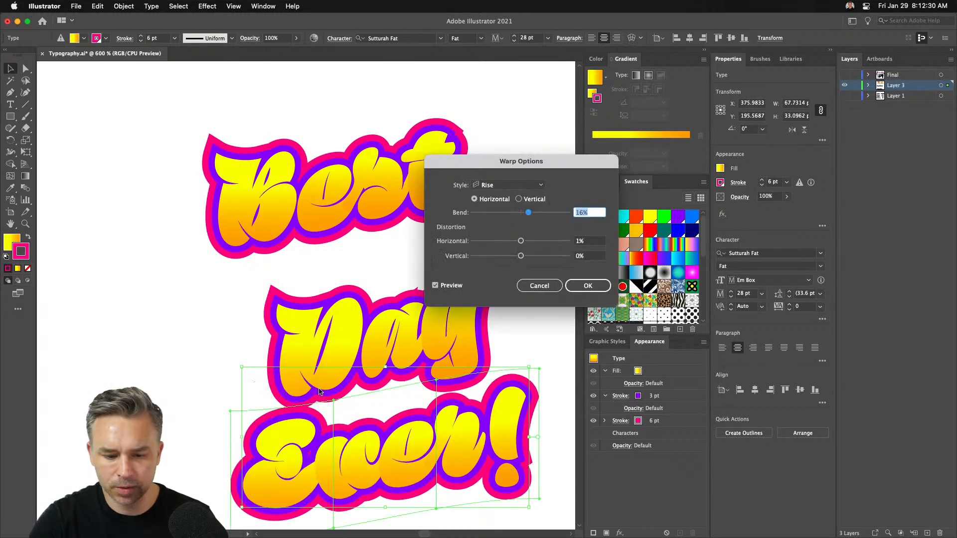
click(587, 286)
Rearrange the warped "Day" and "Ever!" close beneath "Best" as an interlocking, staggered stack
drag(325, 335, 337, 244)
drag(308, 408, 269, 333)
drag(324, 239, 332, 260)
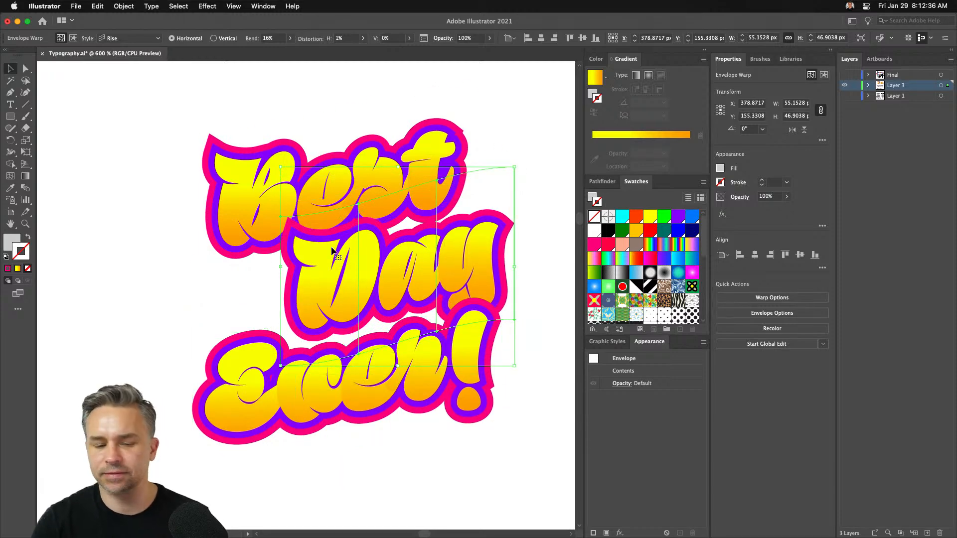
scroll(323, 225, right, 2)
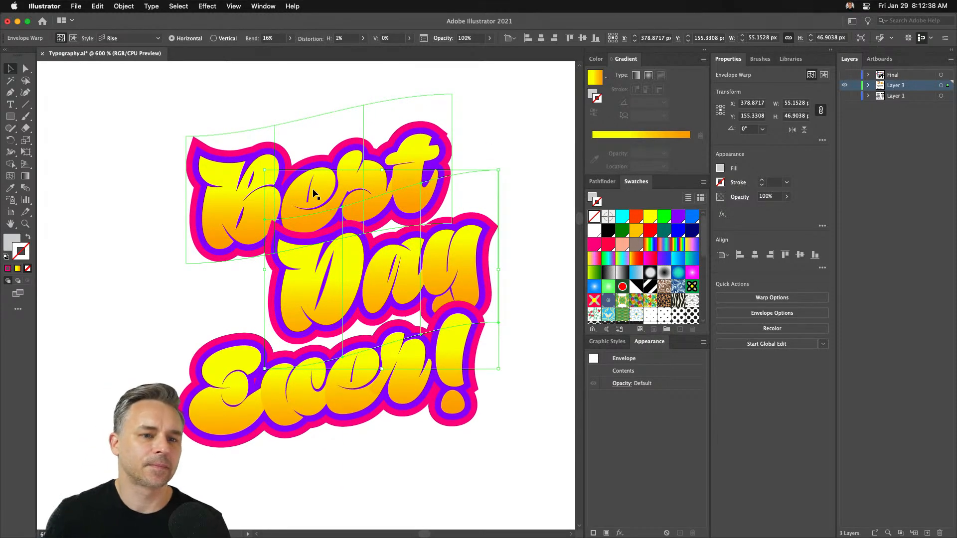
Give all three warped words a Multiply drop shadow with X offset, Y offset and blur of 3 px each
drag(122, 117, 430, 470)
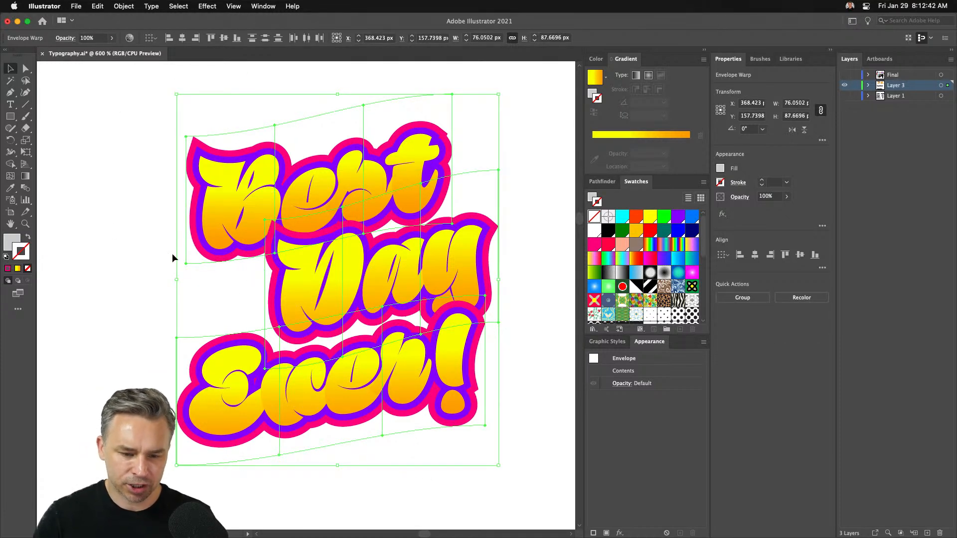
click(204, 6)
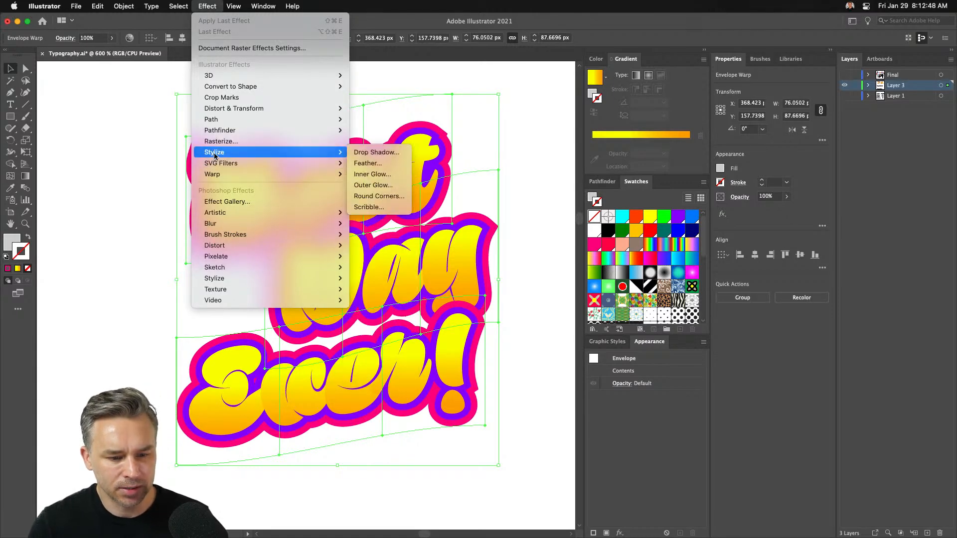
click(378, 152)
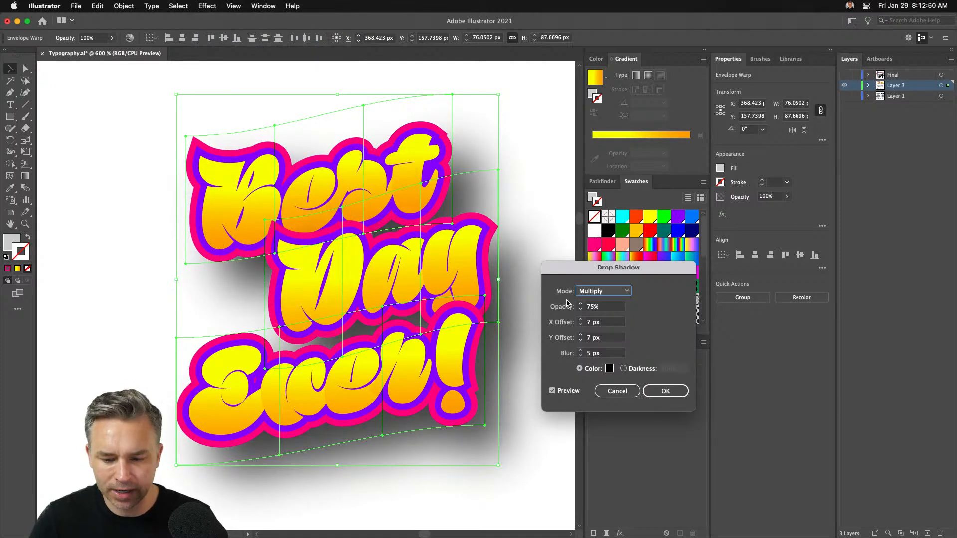
click(615, 308)
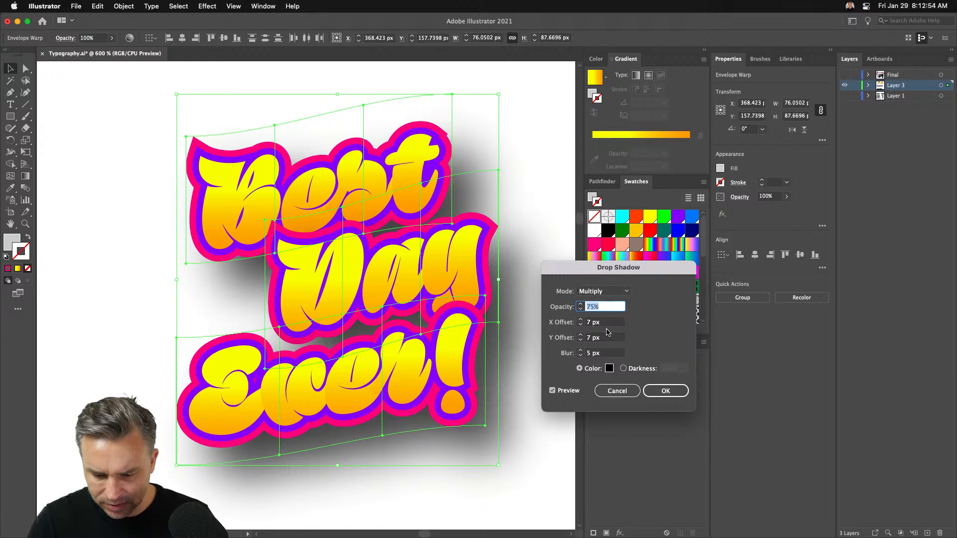
click(606, 354)
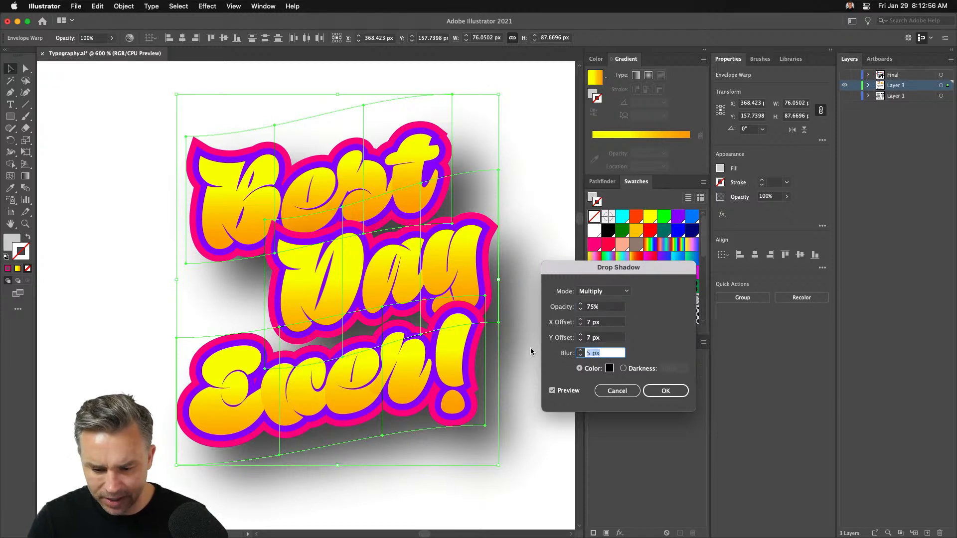
click(607, 323)
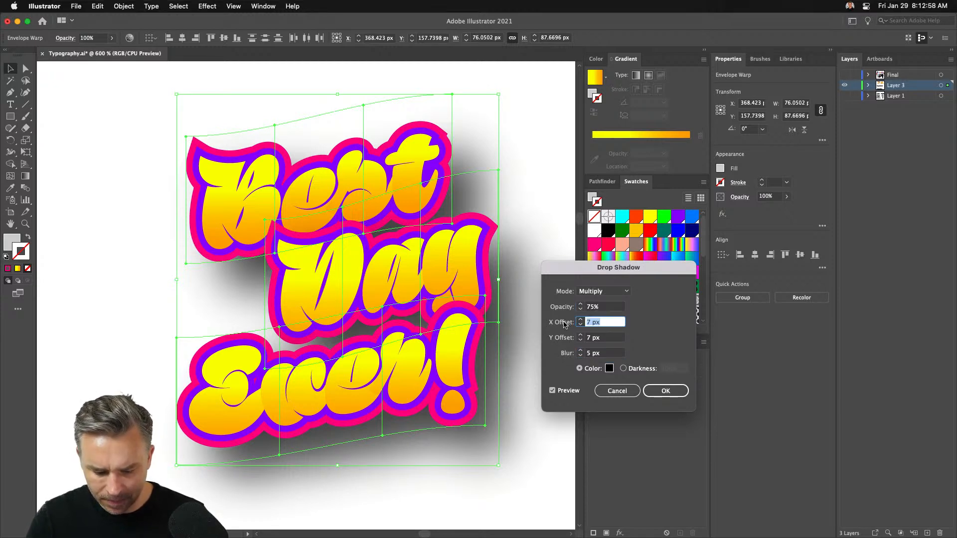
text(3)
key(Tab)
text(3)
key(Tab)
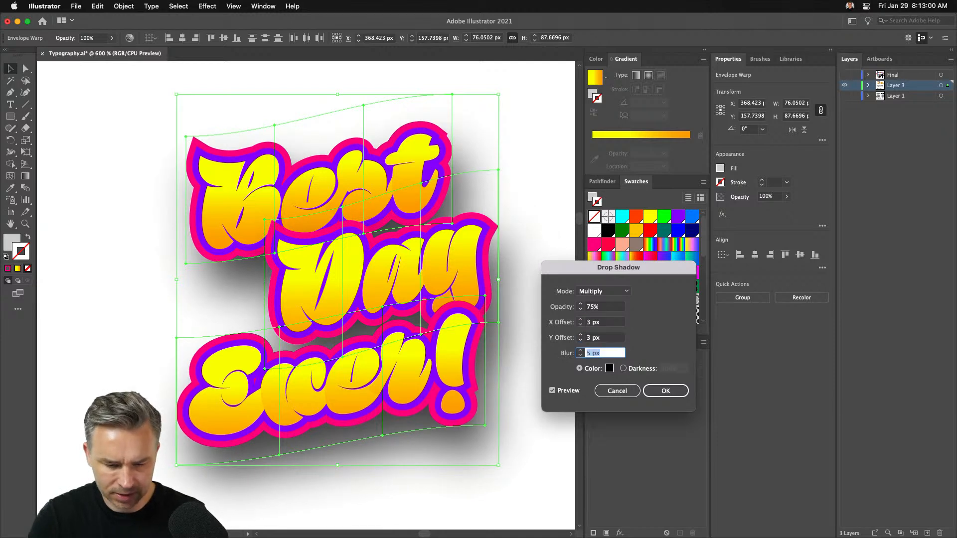
text(3)
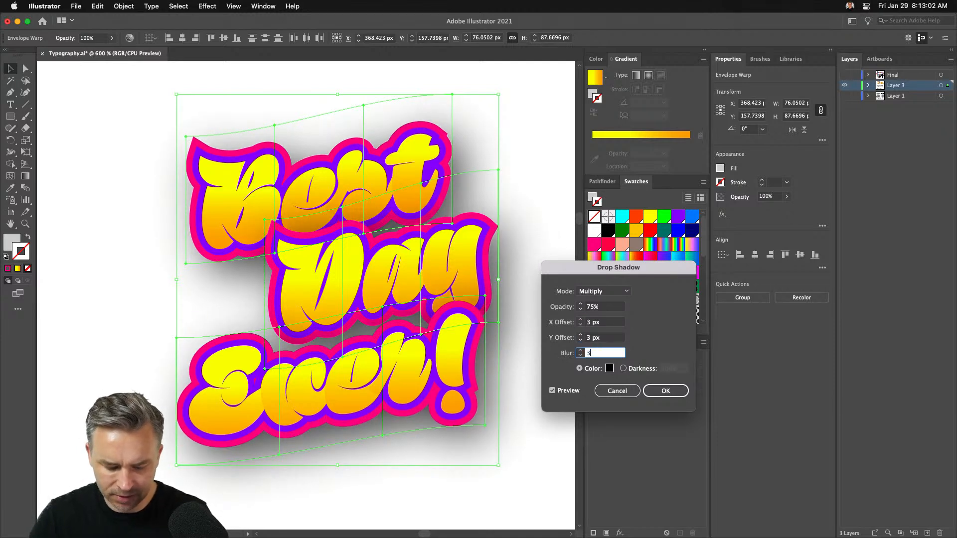
key(Tab)
Set the drop shadow's opacity to 20% and apply the effect
double_click(613, 310)
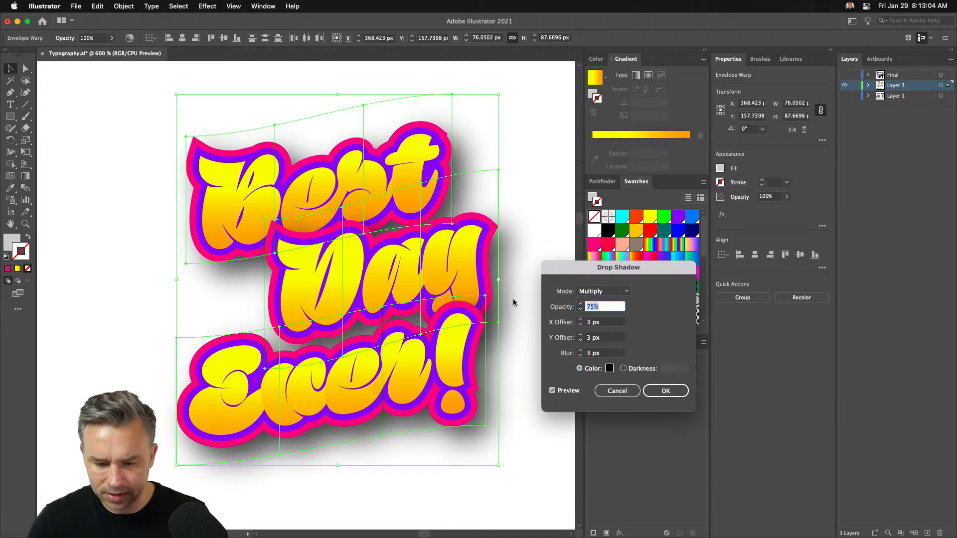
text(20)
key(Tab)
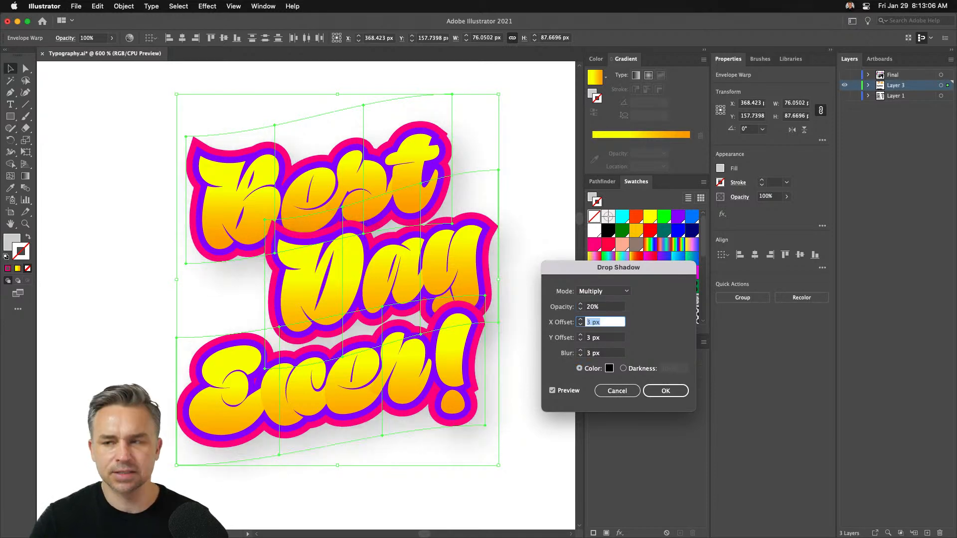
click(666, 391)
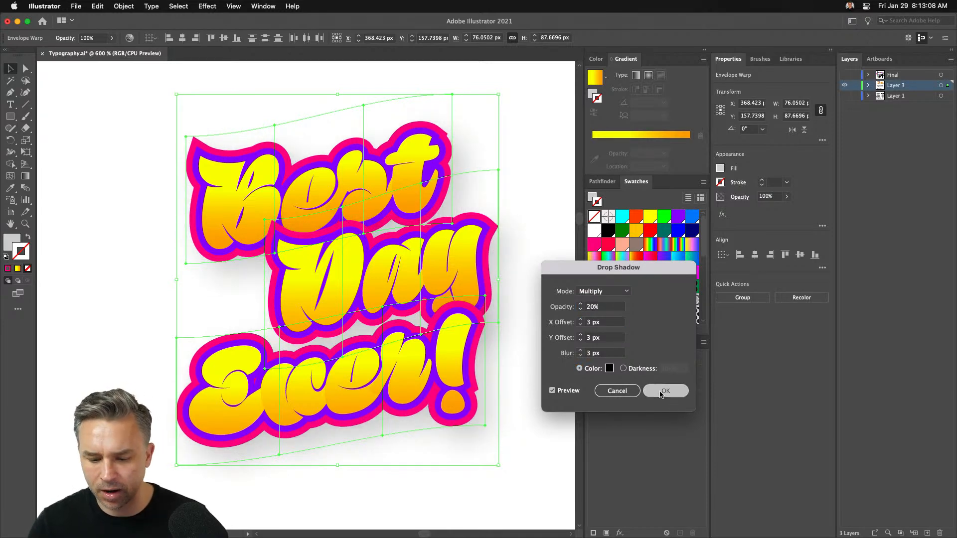
Move the three warped words together about 40 px left and 12 px up, away from "HAPPY FRIDAY!"
click(82, 160)
key(super+minus)
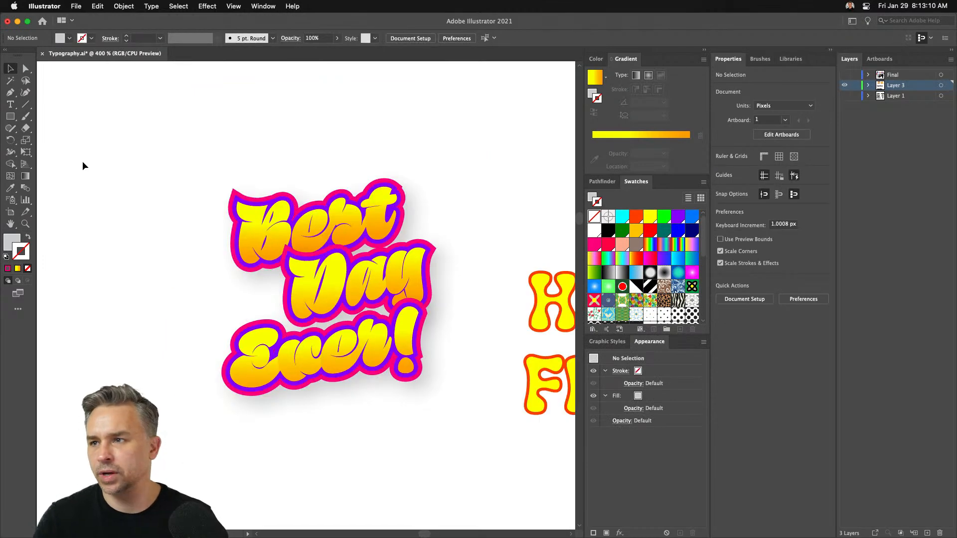
drag(155, 136, 435, 432)
drag(323, 297, 199, 269)
scroll(406, 211, right, 10)
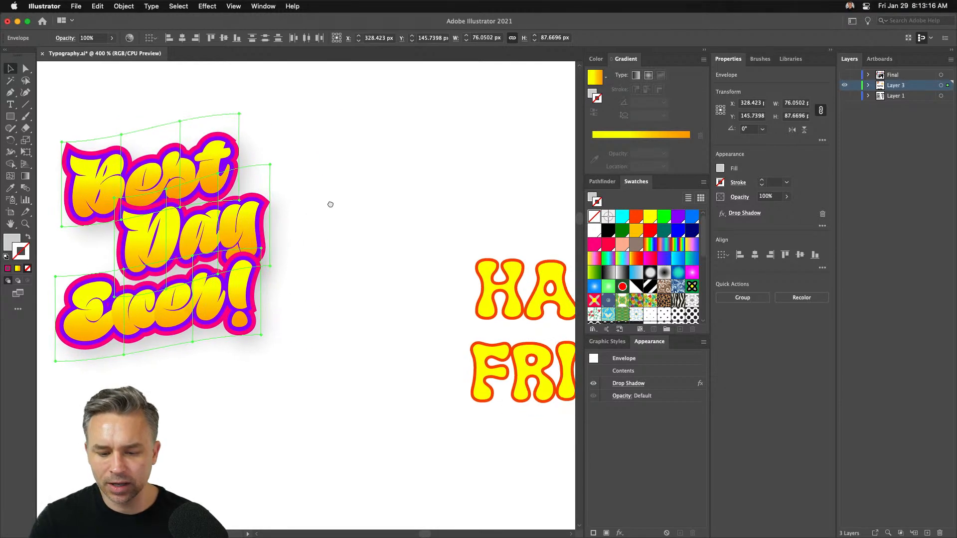
Delete the yellow, orange-outlined "HAPPY FRIDAY!" type beside the warped lettering
drag(328, 229, 464, 428)
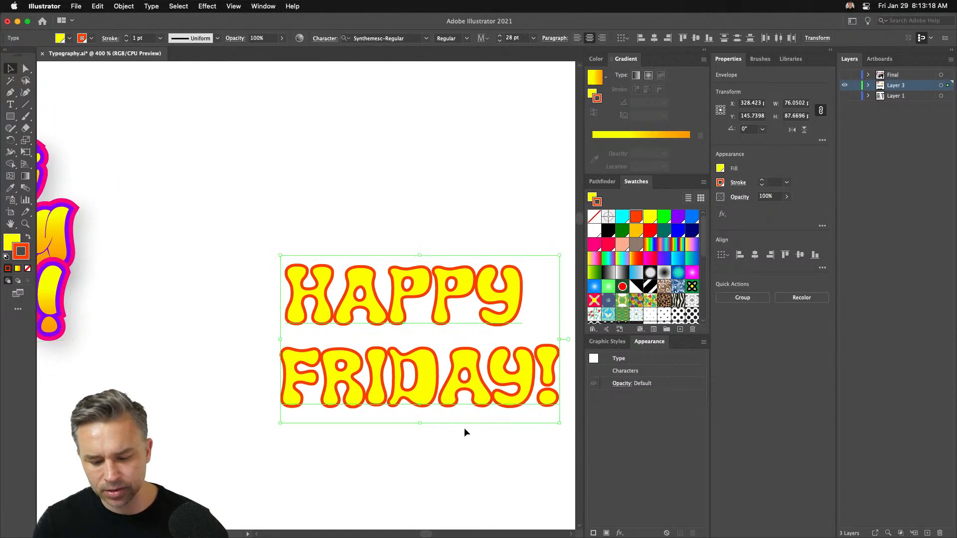
key(super+minus)
key(super+minus)
click(464, 428)
scroll(465, 427, left, 5)
scroll(464, 427, down, 4)
click(481, 170)
key(Delete)
Cut the word "Happy" and its trailing space out of the Blenny Black "Happy Friday!" text
drag(286, 310, 319, 267)
double_click(319, 268)
drag(386, 260, 203, 236)
key(ctrl+c)
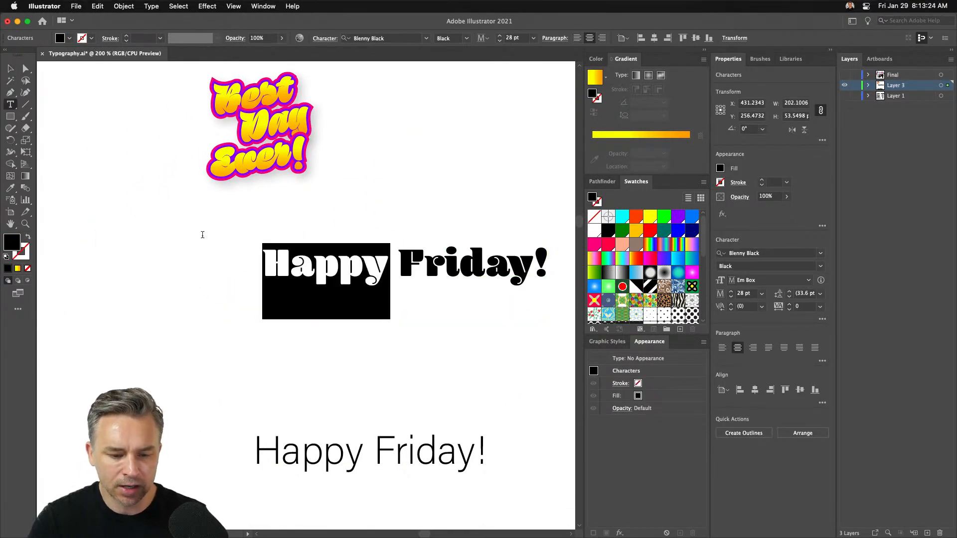
key(BackSpace)
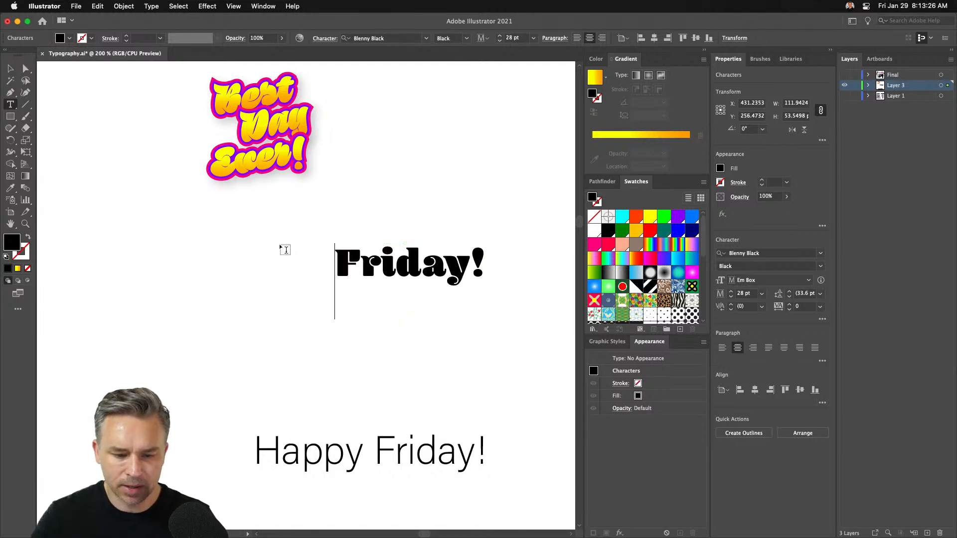
key(Delete)
key(Escape)
click(278, 296)
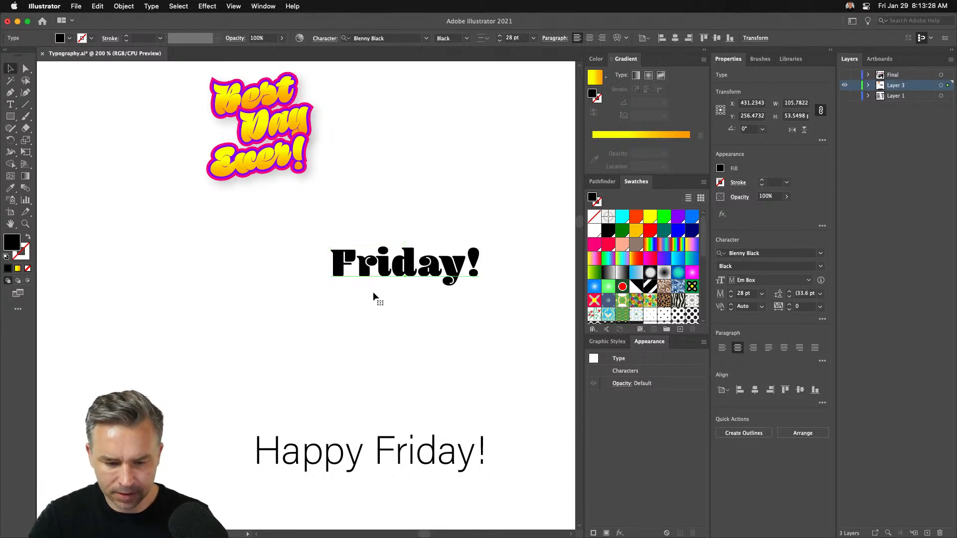
Paste "Happy" as separate type, stack it closely above "Friday!", and select both words
key(ctrl+v)
drag(289, 294, 394, 247)
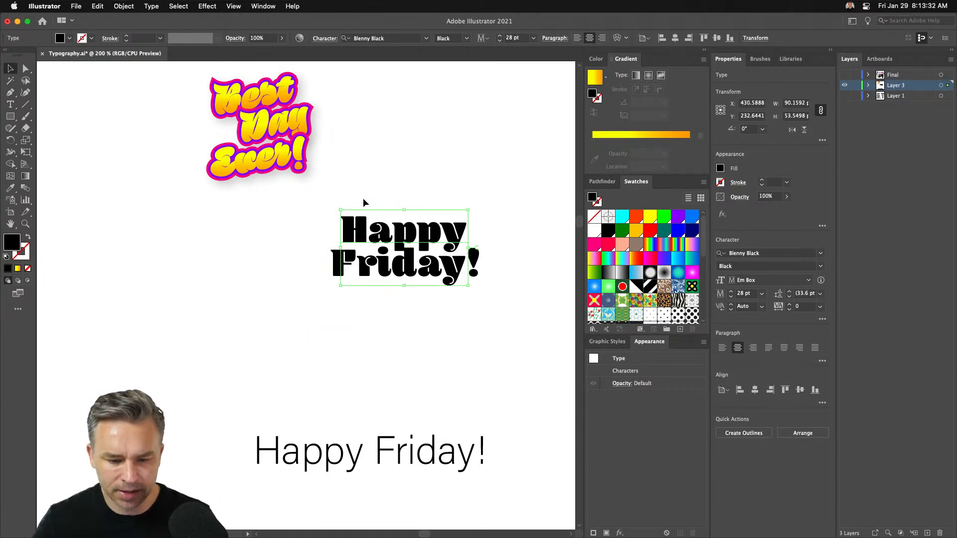
key(Down)
key(Down)
drag(368, 182, 550, 325)
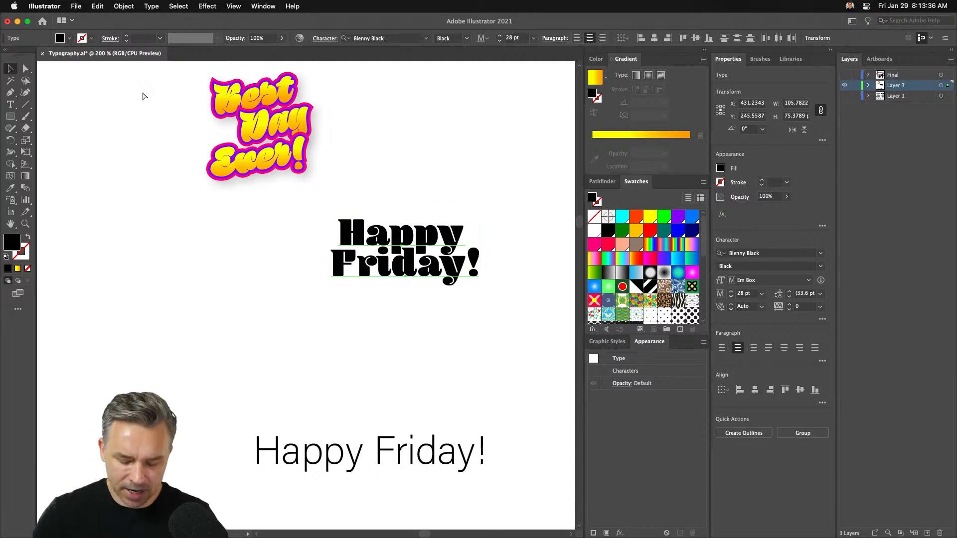
key(super+equal)
drag(194, 143, 443, 436)
drag(233, 145, 402, 214)
click(224, 118)
click(310, 244)
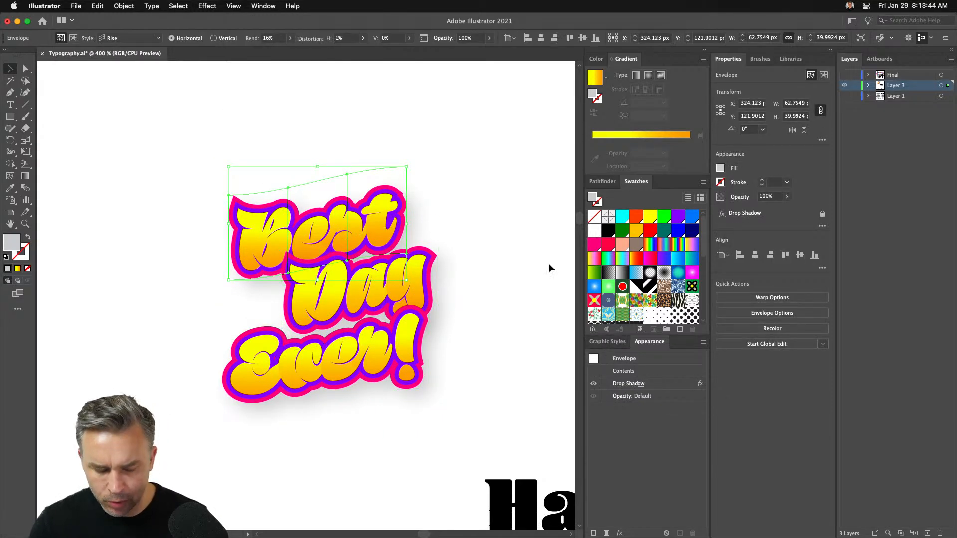
double_click(334, 218)
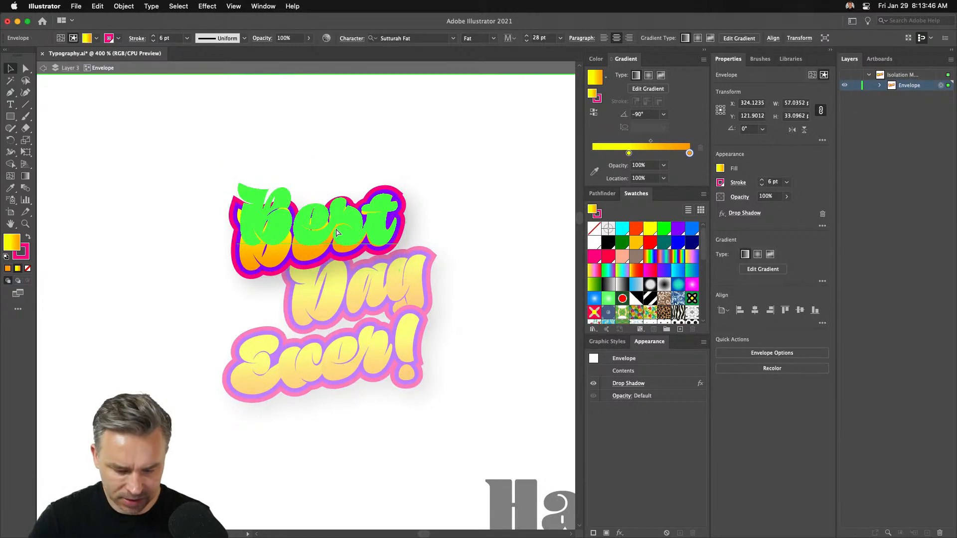
double_click(94, 116)
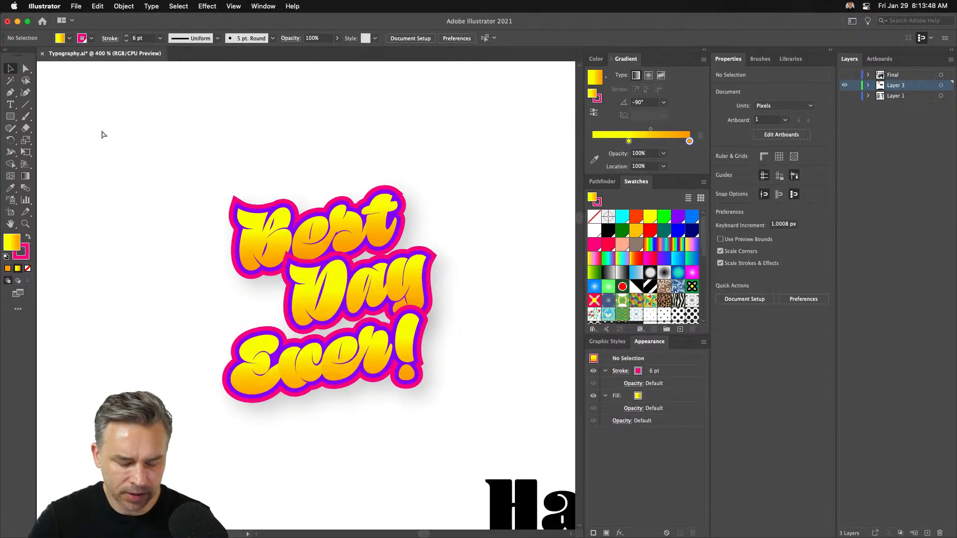
Duplicate the warped word "Best" and place the copy in the empty area beside the lettering
key(super+v)
drag(277, 291, 451, 158)
scroll(307, 134, right, 6)
drag(308, 135, 407, 145)
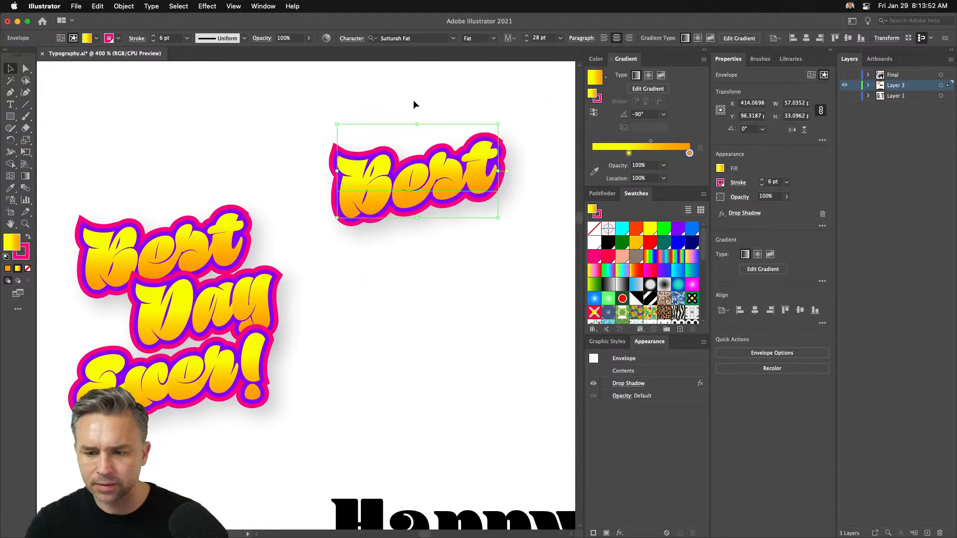
Open the envelope contents of the duplicated "Best", copy its text, and leave isolation mode
click(60, 38)
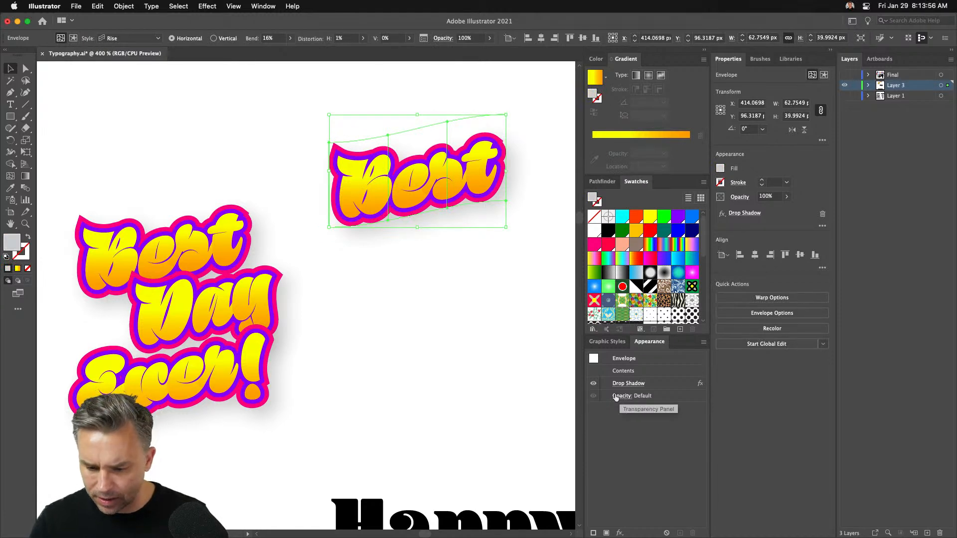
click(654, 375)
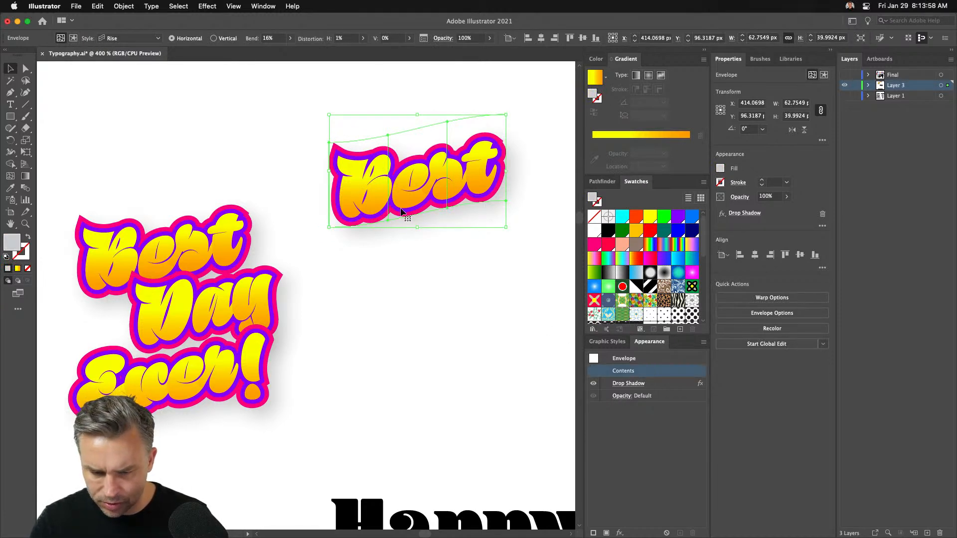
double_click(374, 170)
double_click(399, 165)
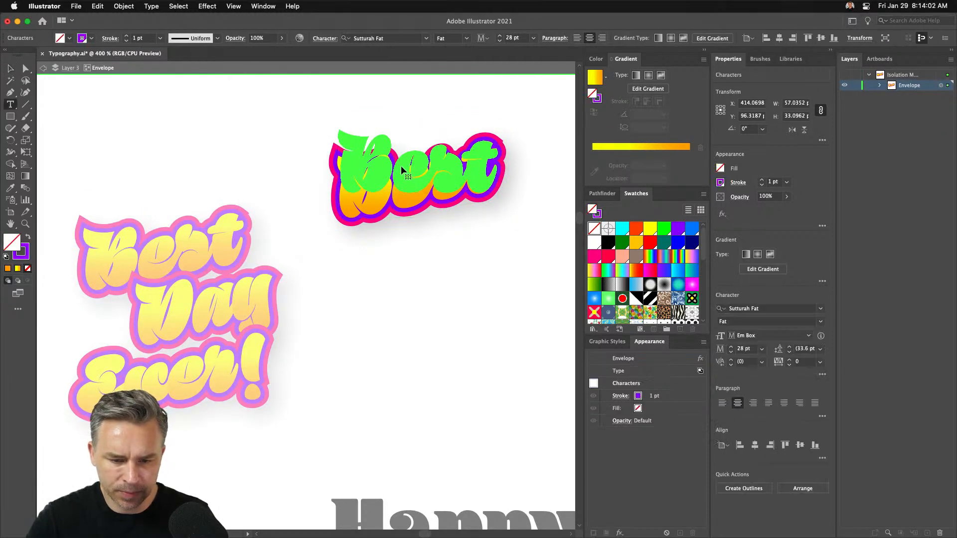
click(8, 69)
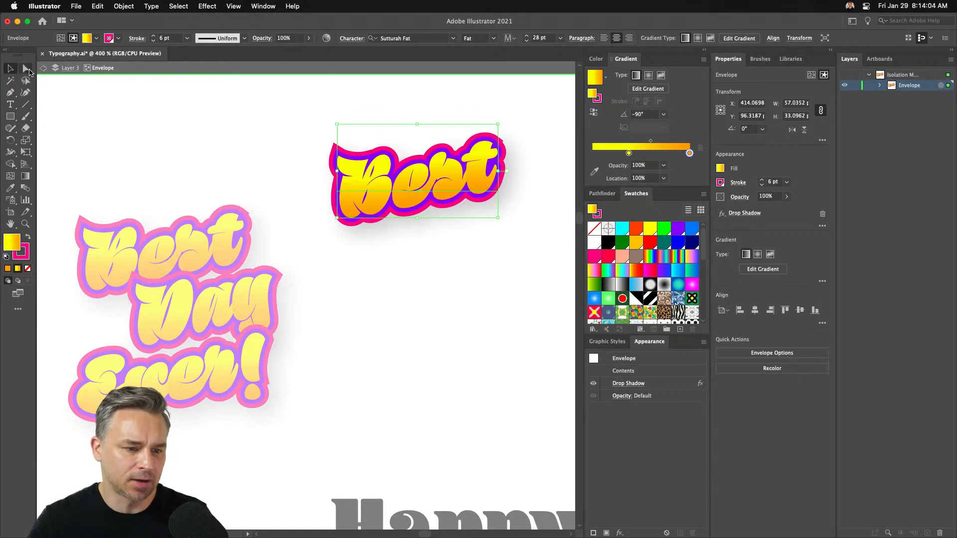
double_click(74, 94)
Replace the warped duplicate with the copied, unwarped "Best" type, placed beside the finished lettering
click(381, 178)
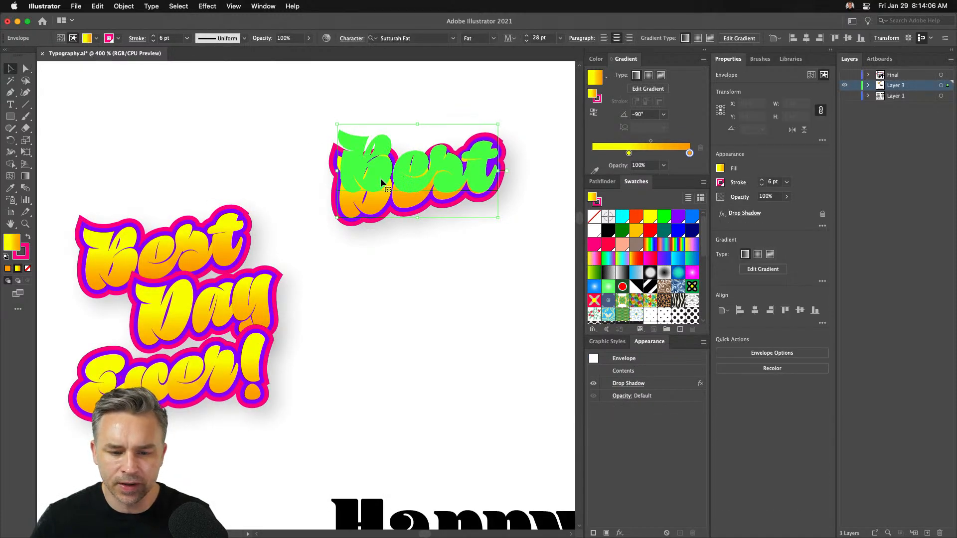
key(Delete)
key(cmd+v)
drag(321, 286, 527, 219)
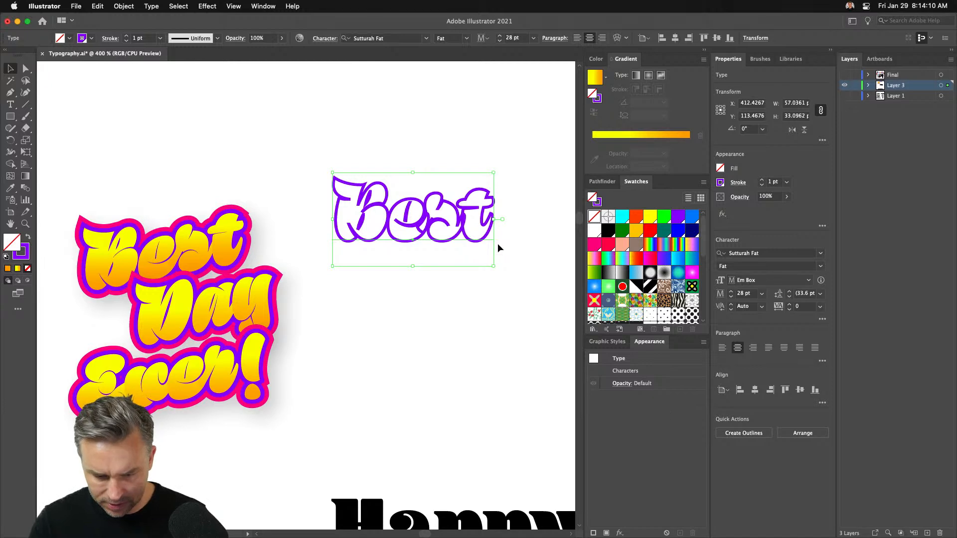
click(610, 524)
mouse_move(619, 536)
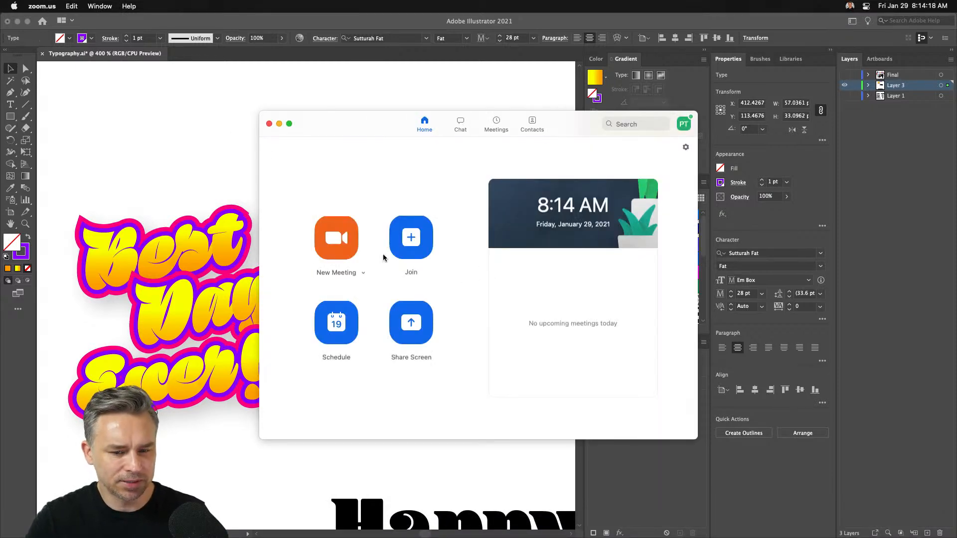
click(269, 123)
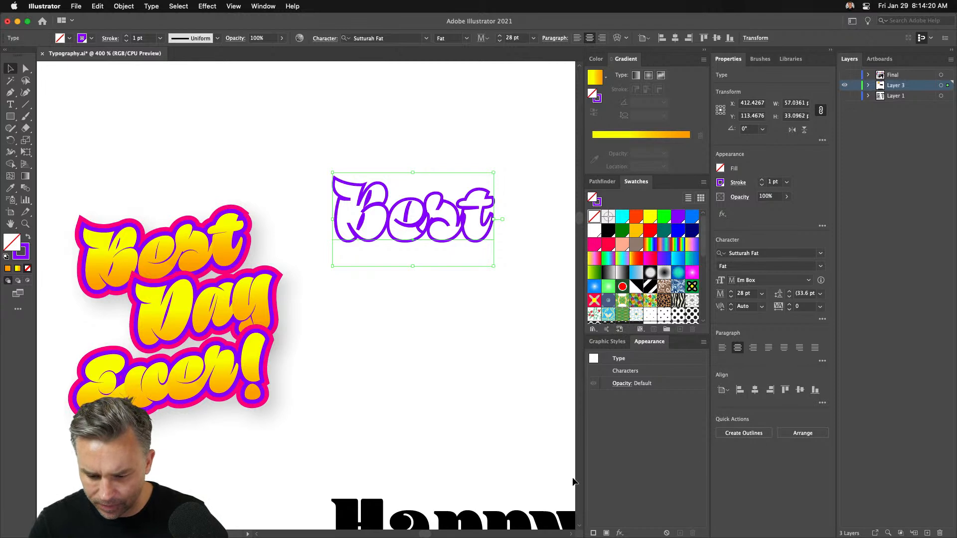
Sample the yellow-to-orange gradient from the warped "Best" with the Eyedropper and save it as a new swatch
key(i)
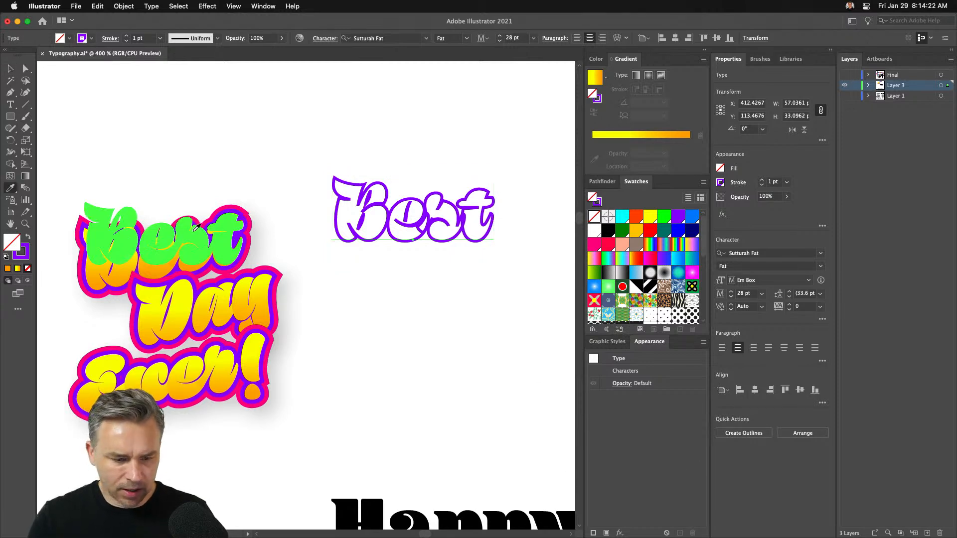
click(193, 232)
click(10, 69)
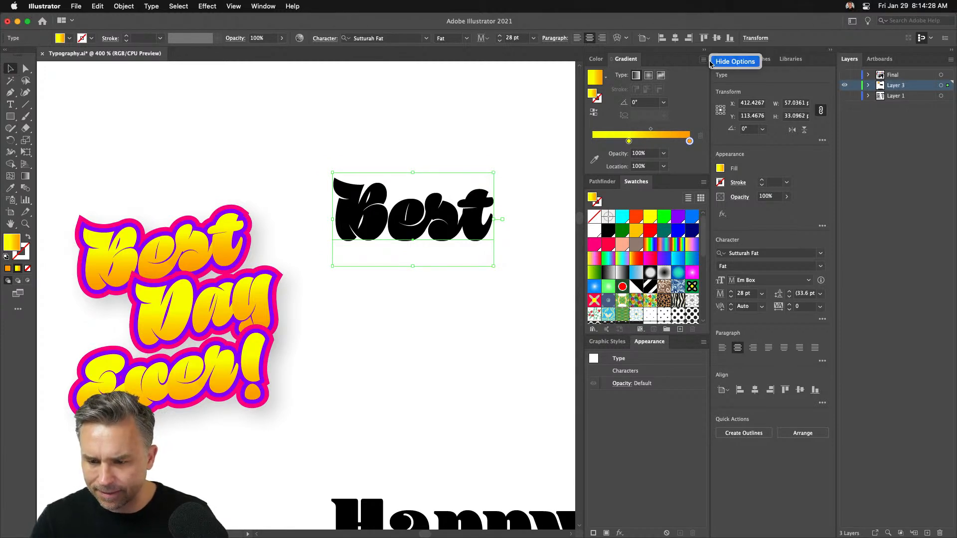
click(703, 183)
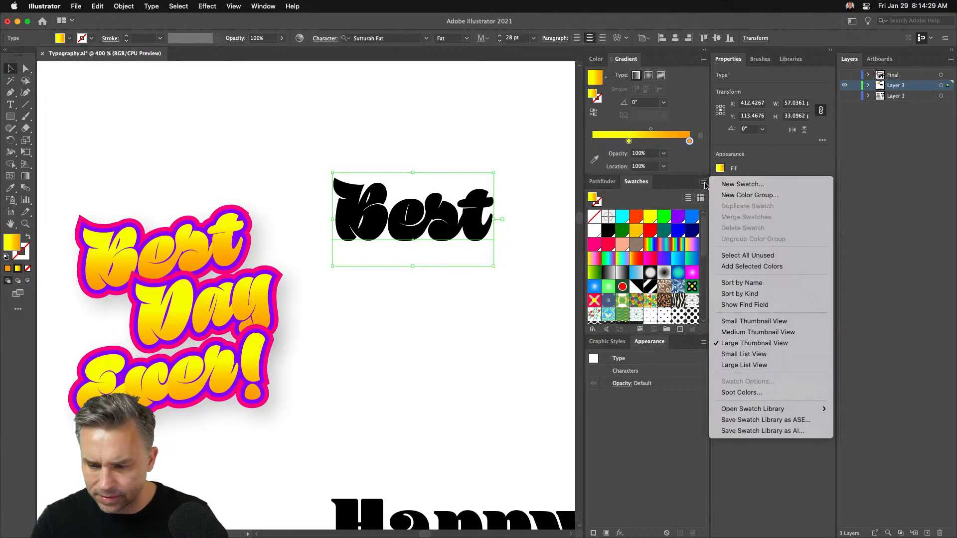
click(732, 184)
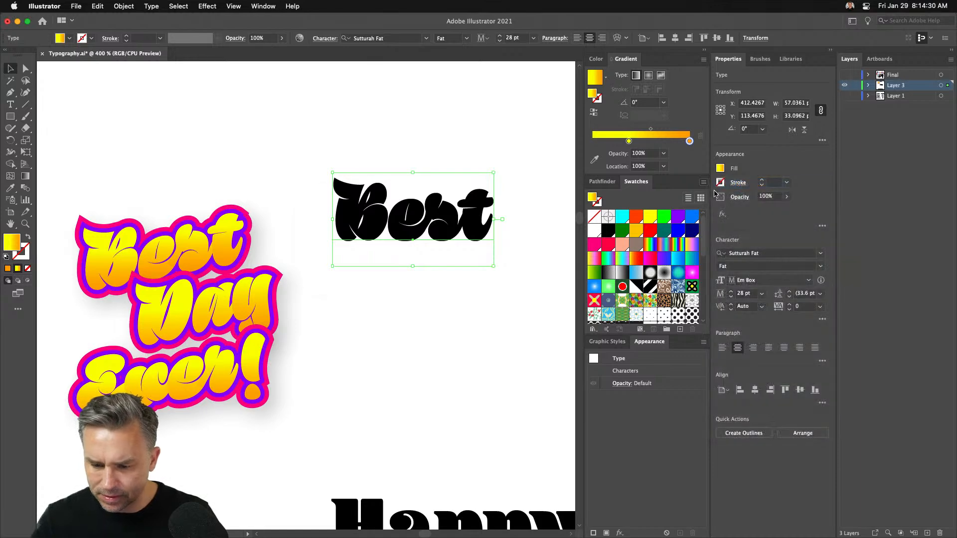
Add a new fill to the unwarped "Best" type and apply the saved yellow-to-orange gradient swatch
click(606, 533)
click(646, 396)
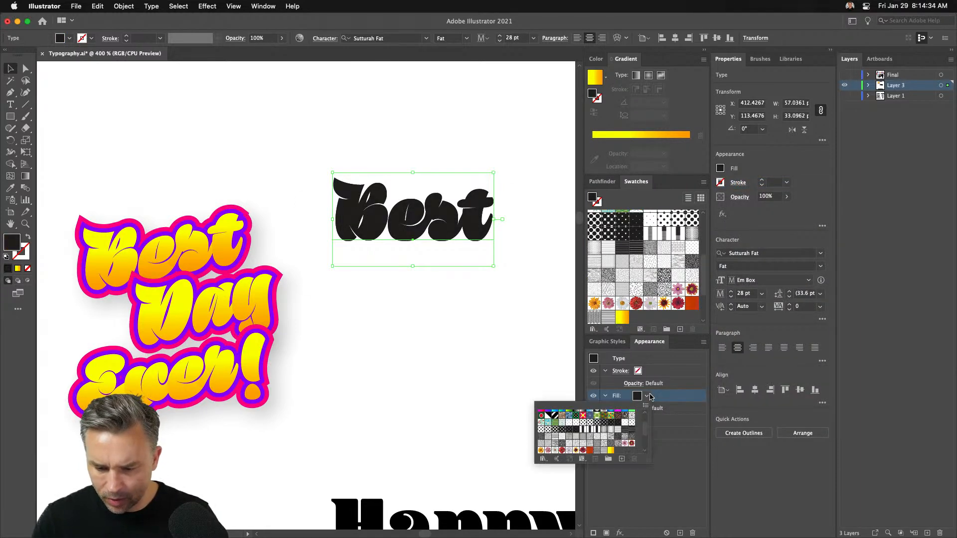
click(609, 451)
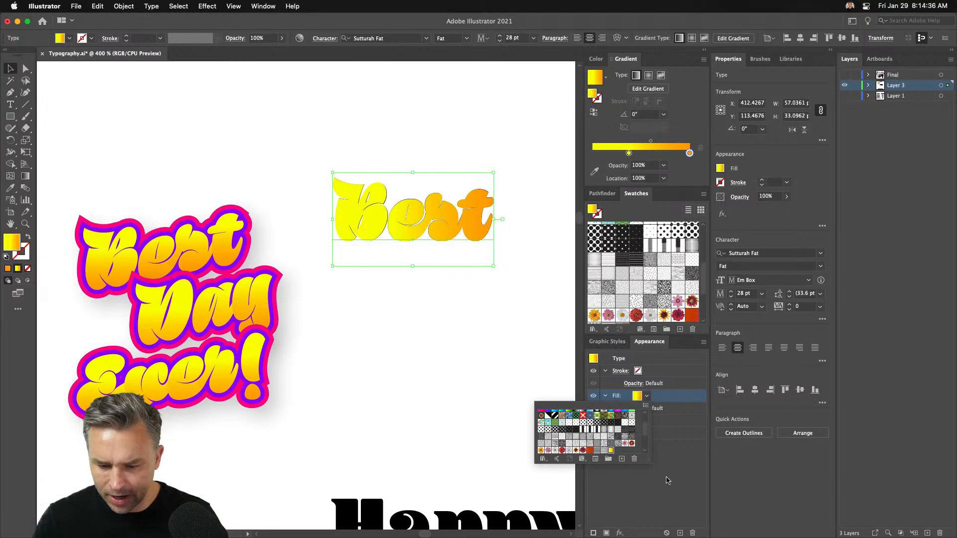
Add a new stroke to the unwarped "Best" type and color it purple
click(593, 533)
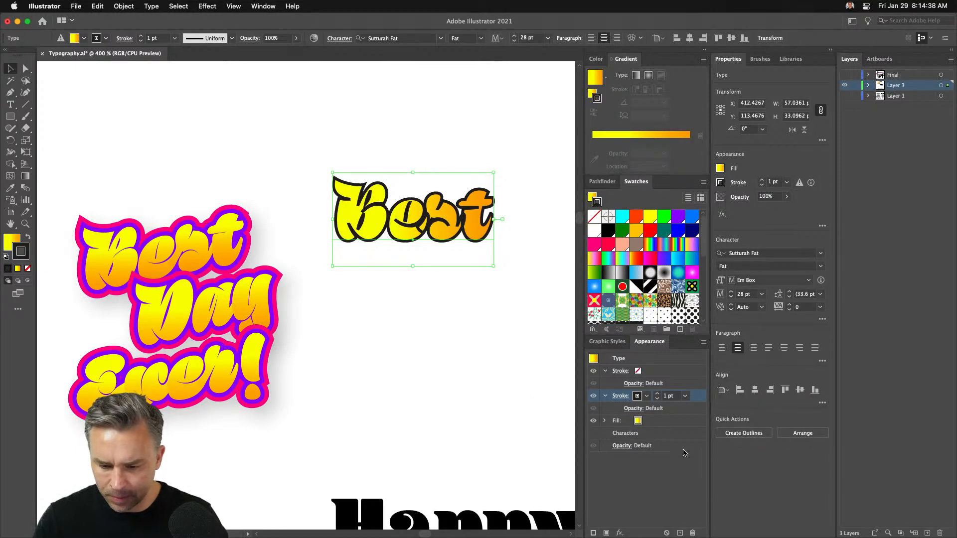
click(646, 396)
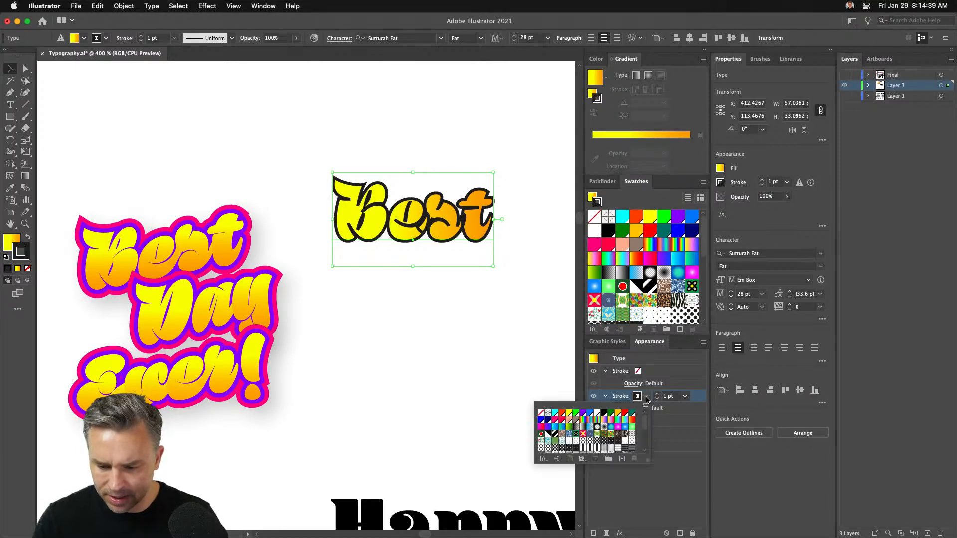
click(589, 413)
click(582, 414)
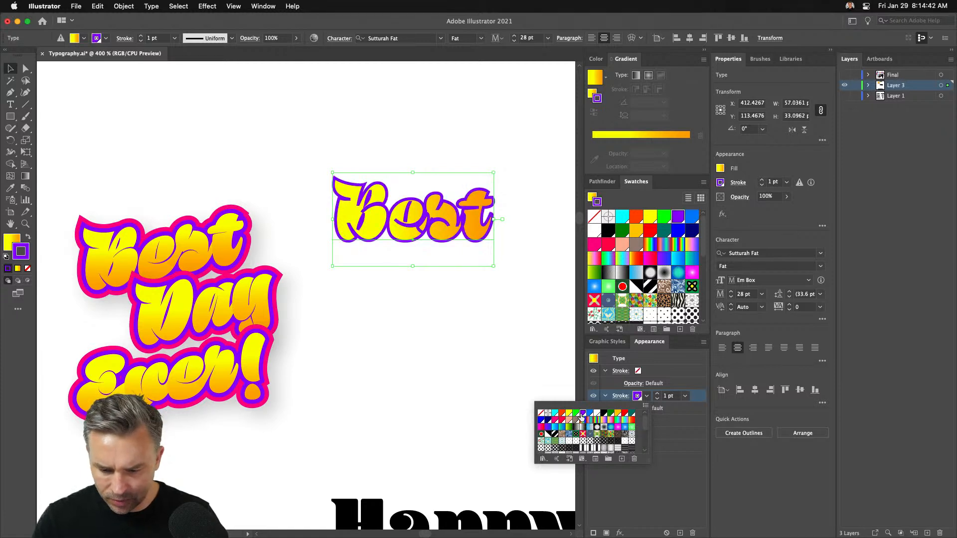
click(697, 398)
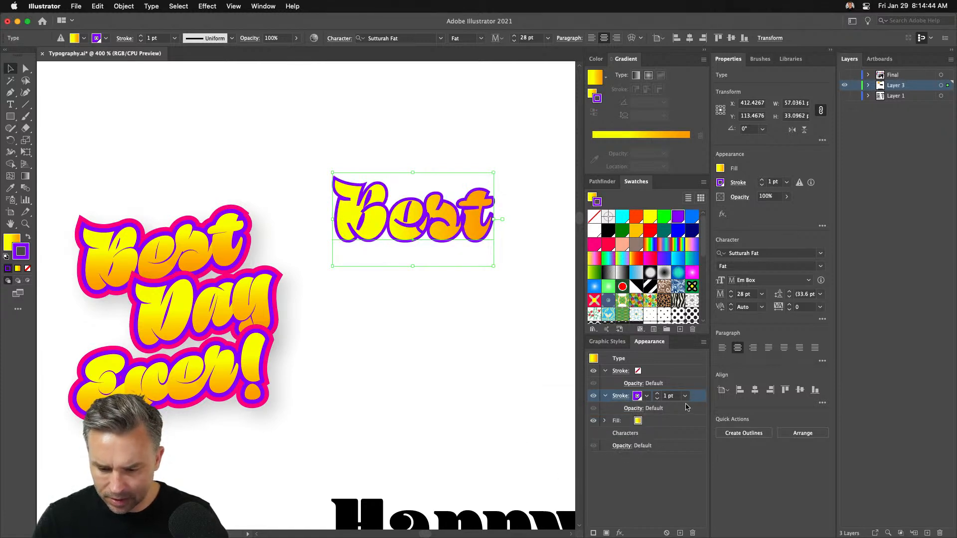
Move the purple stroke beneath the gradient fill and set its weight to 3 pt
drag(695, 397, 665, 421)
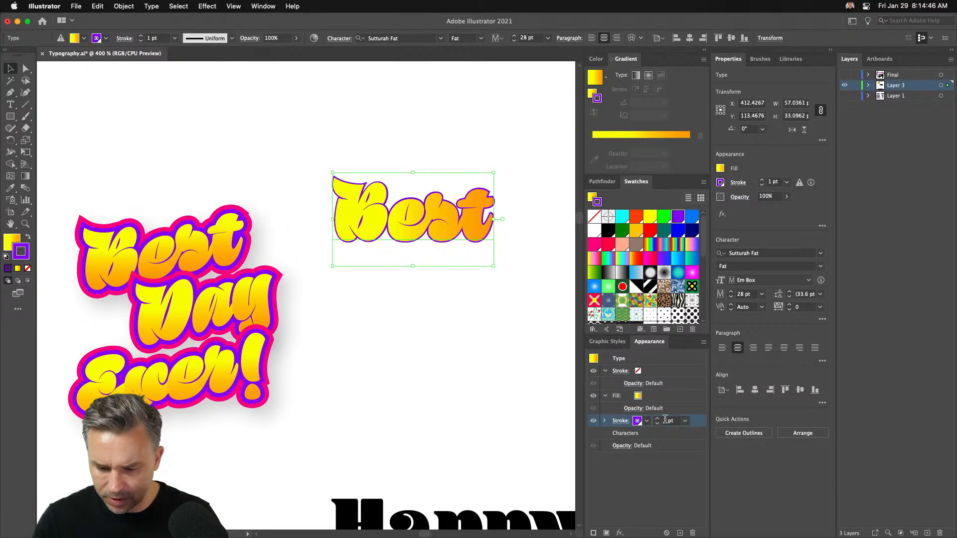
click(658, 419)
click(657, 419)
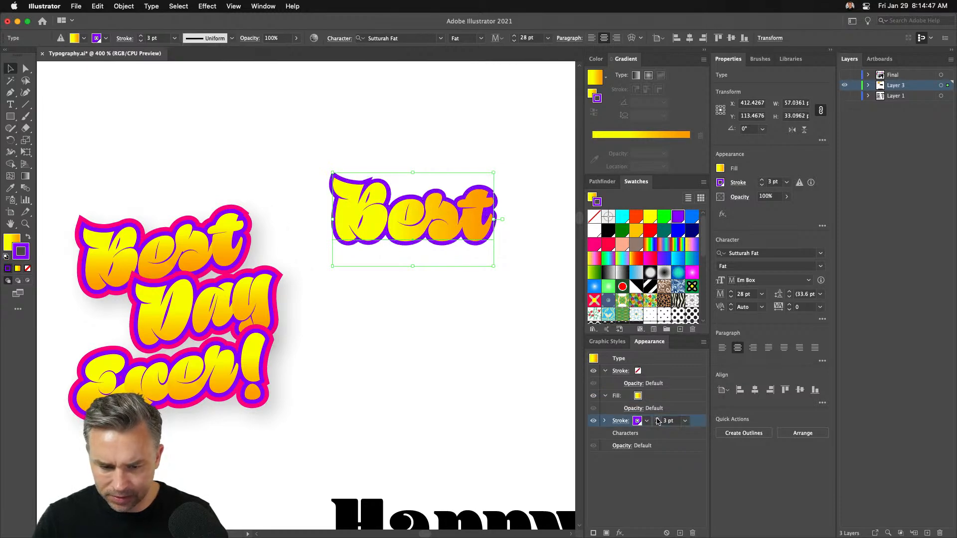
click(592, 519)
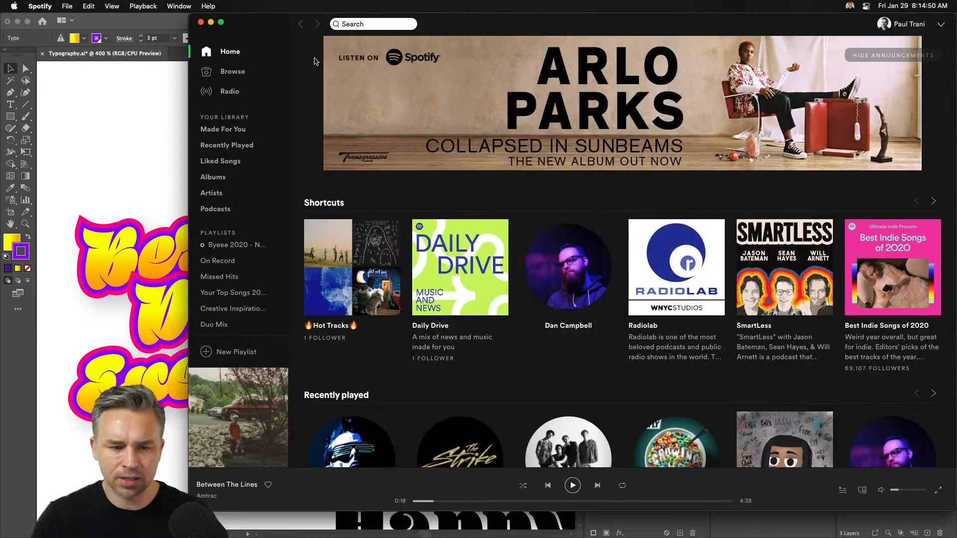
key(super+w)
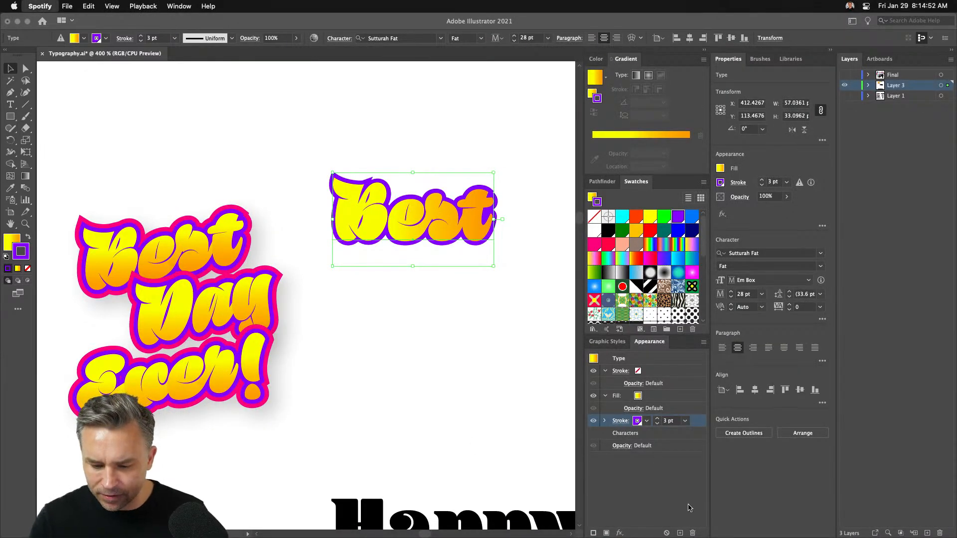
mouse_move(955, 527)
key(super+Tab)
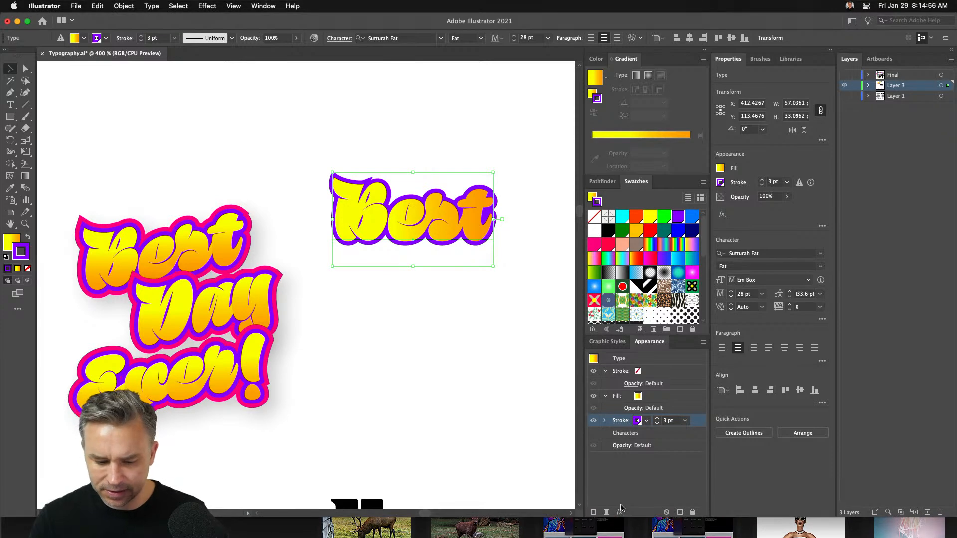
click(274, 515)
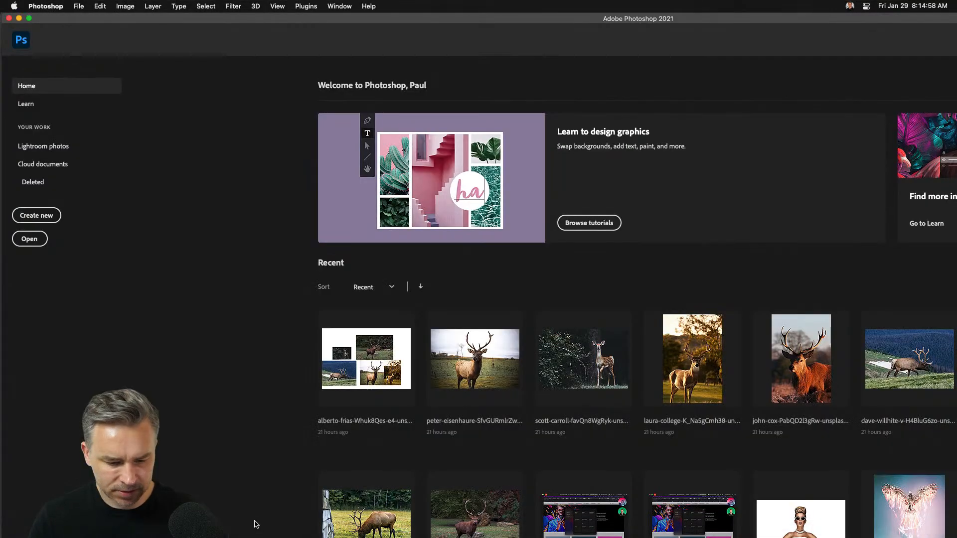
click(17, 18)
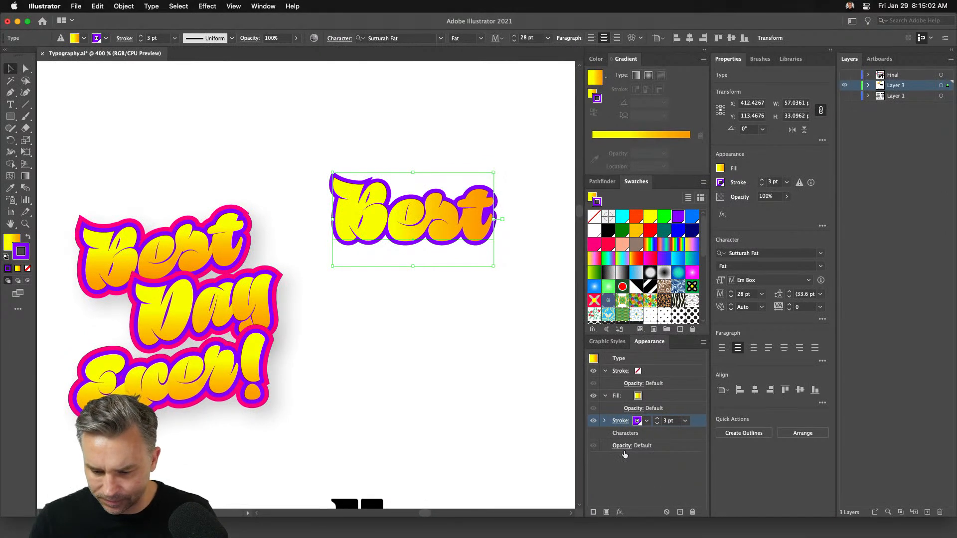
Add a second stroke beneath the purple one on the unwarped "Best", 6 pt in weight and pinkish red
click(593, 512)
mouse_move(697, 372)
mouse_down()
mouse_move(692, 417)
mouse_move(675, 445)
mouse_up()
click(653, 420)
click(657, 418)
click(657, 419)
click(657, 418)
drag(703, 426, 636, 435)
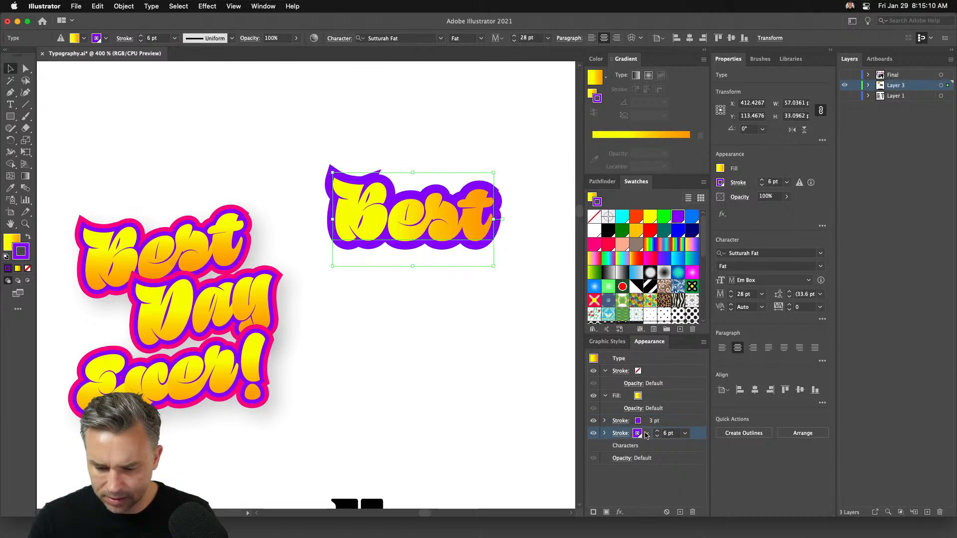
click(645, 434)
click(561, 457)
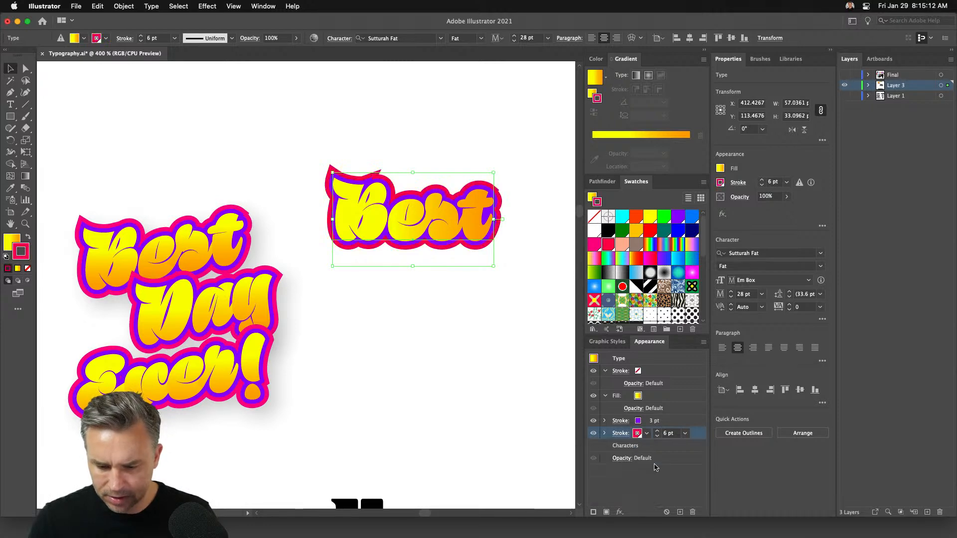
Save the unwarped "Best" type's gradient fill and purple and red strokes as a new graphic style
drag(648, 341, 472, 293)
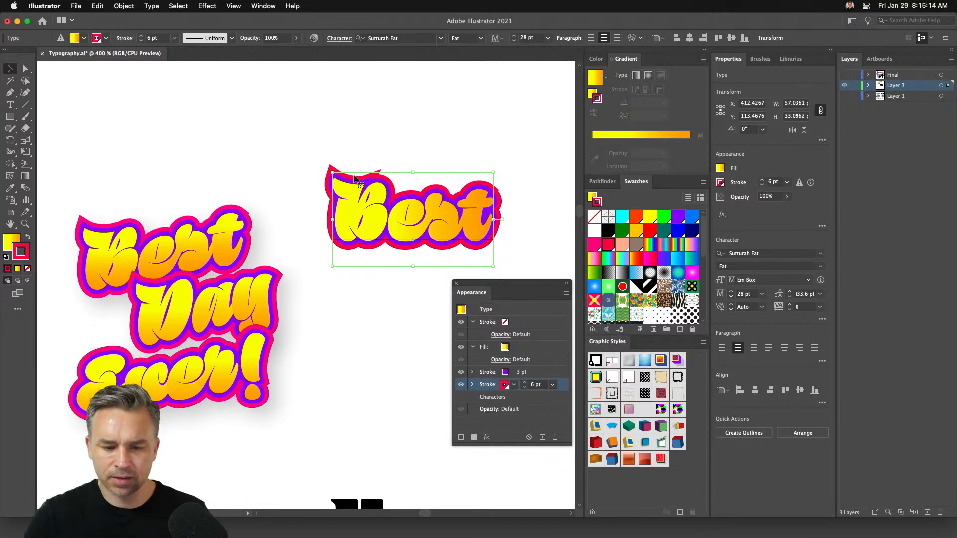
key(super+equal)
key(super+equal)
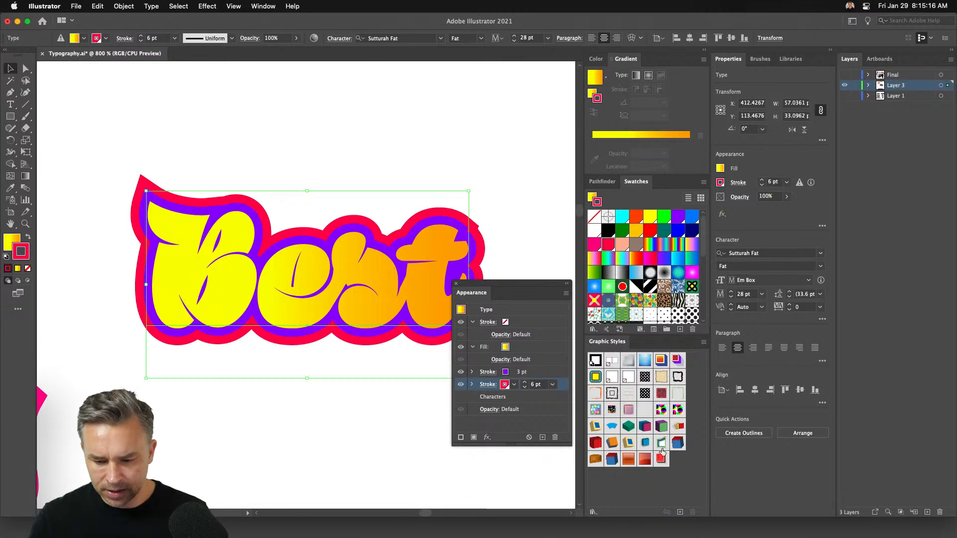
click(680, 511)
Select the warped "Best" and save its drop shadow appearance as another graphic style
drag(215, 139, 523, 70)
click(187, 262)
drag(186, 263, 296, 215)
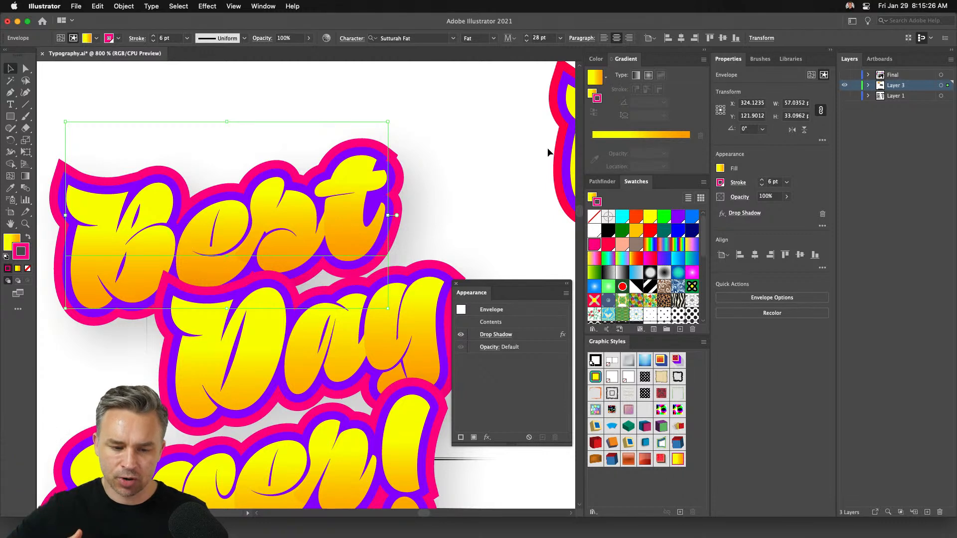
click(681, 513)
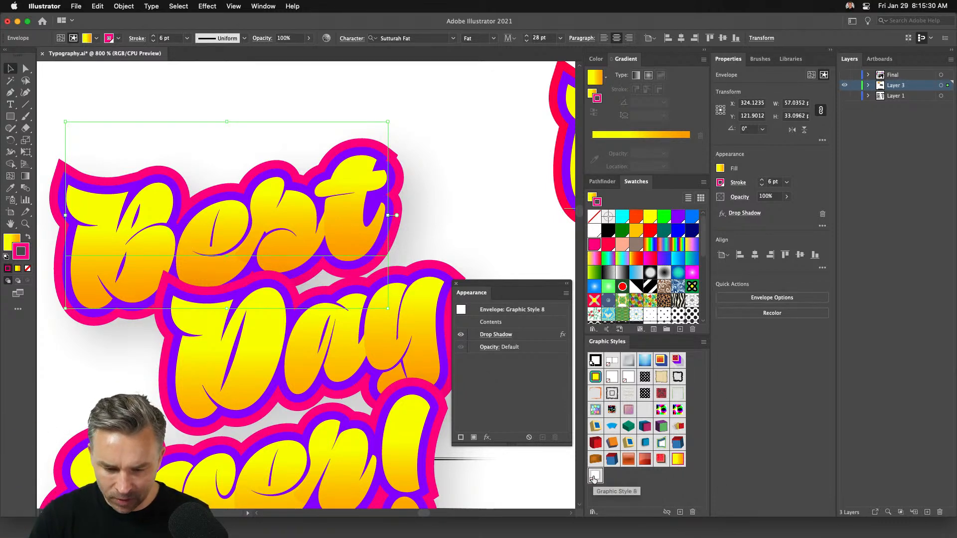
click(469, 318)
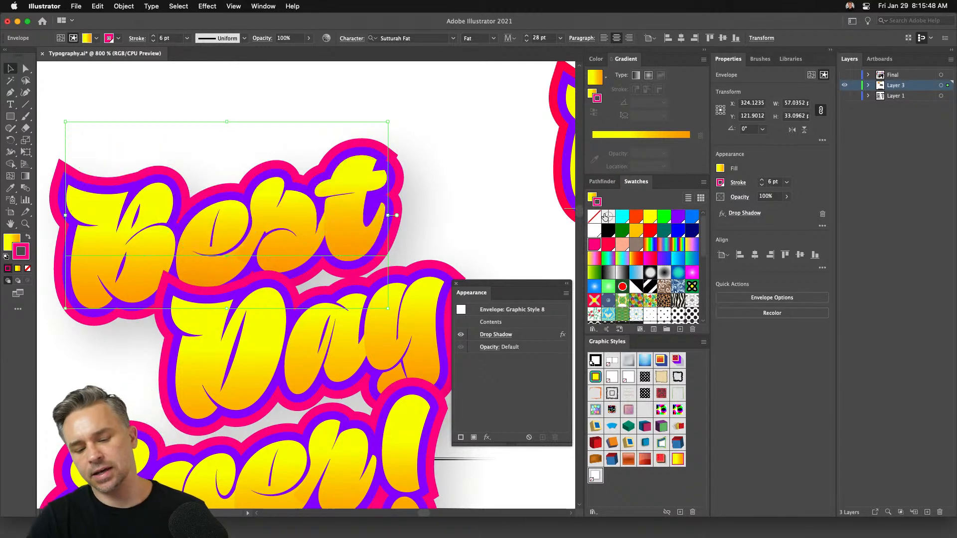
Apply the saved graphic style with the gradient fill and purple and red strokes to both words of the black "Happy Friday!" lettering
click(489, 195)
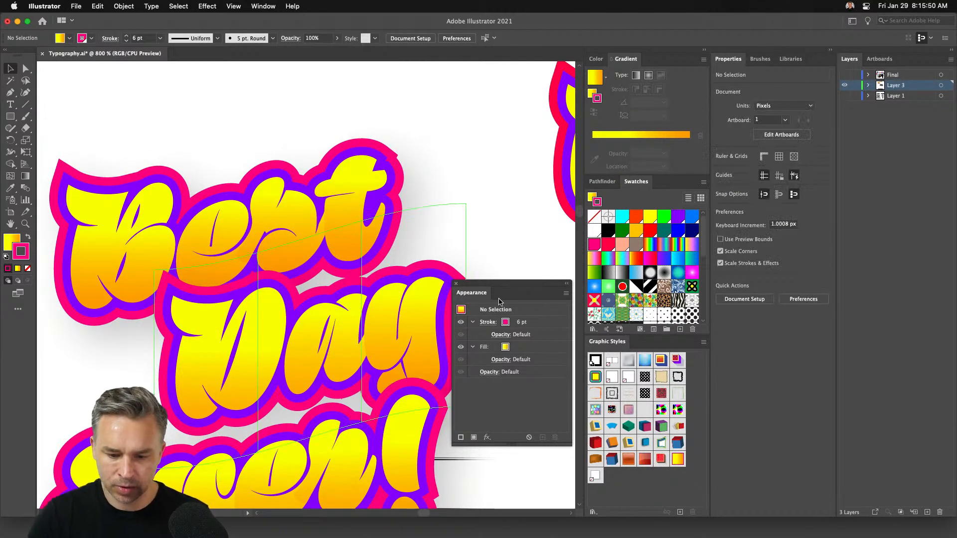
drag(501, 296, 474, 236)
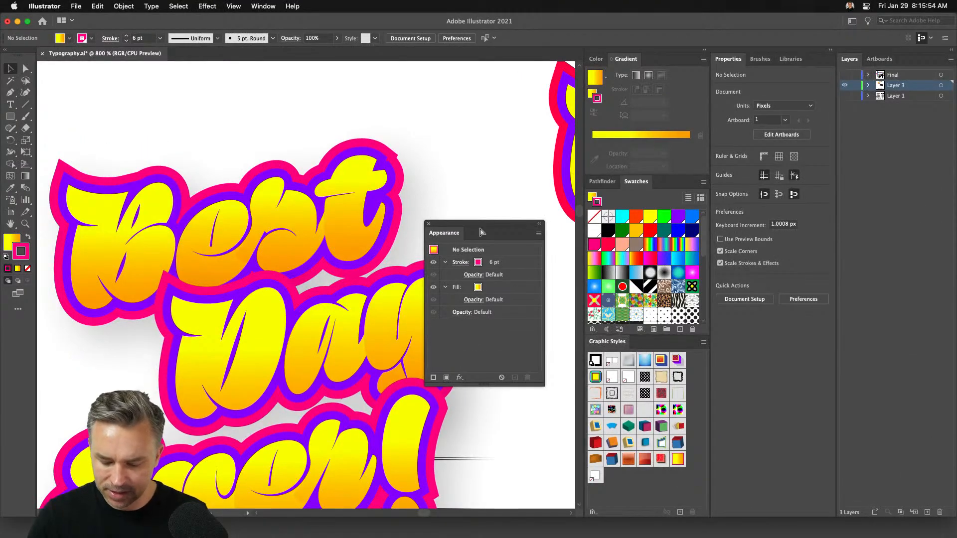
key(super+minus)
key(super+minus)
key(super+minus)
scroll(241, 211, down, 3)
scroll(241, 212, right, 3)
drag(238, 210, 378, 383)
drag(432, 233, 466, 114)
drag(604, 344, 460, 255)
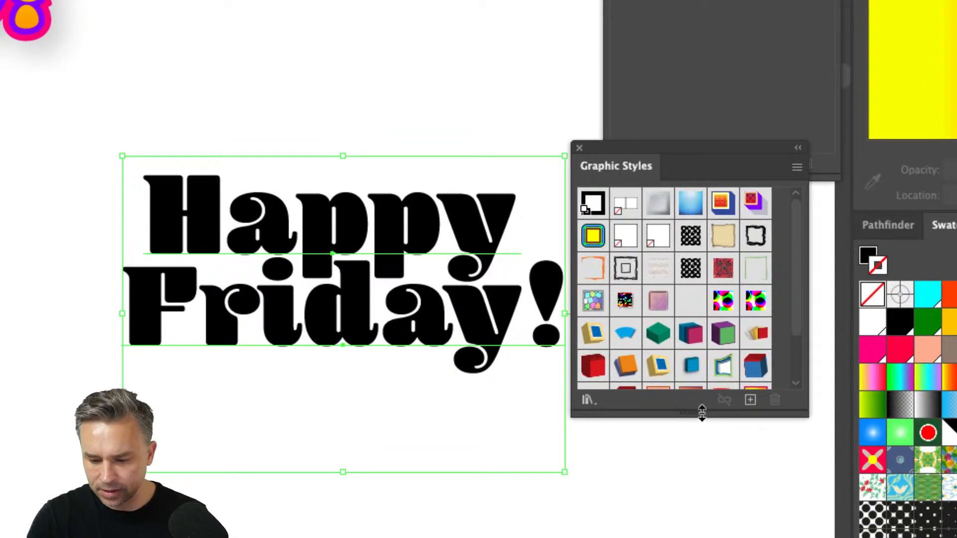
drag(612, 401, 608, 454)
click(756, 399)
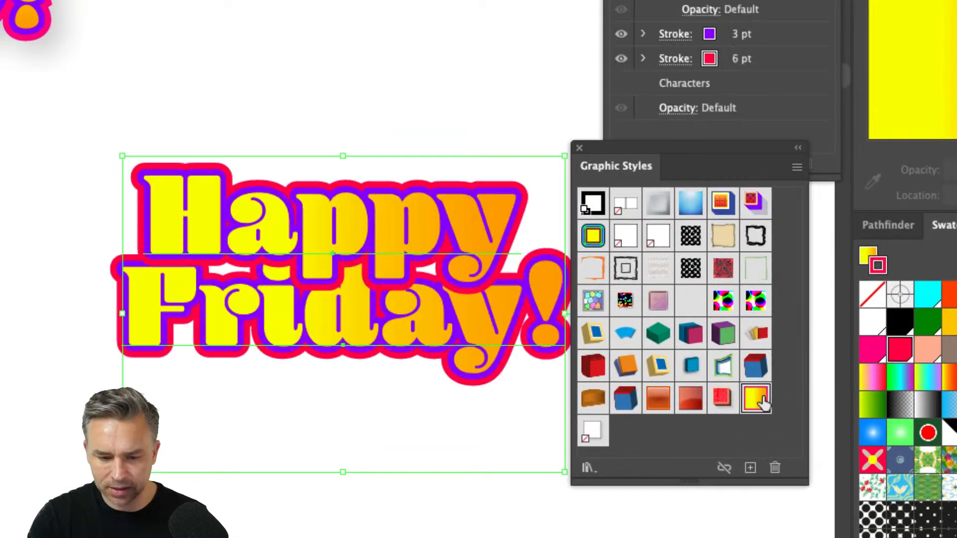
Move "Happy" up from "Friday!" and apply the yellow graphic style with multicolored concentric strokes to both words
mouse_move(310, 208)
mouse_down()
mouse_move(315, 185)
mouse_move(306, 193)
mouse_up()
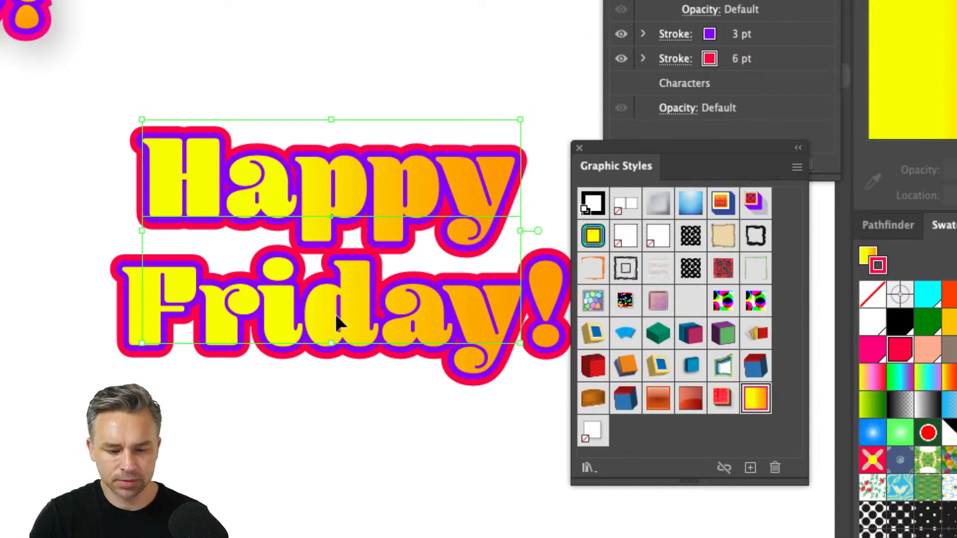
shift+click(125, 311)
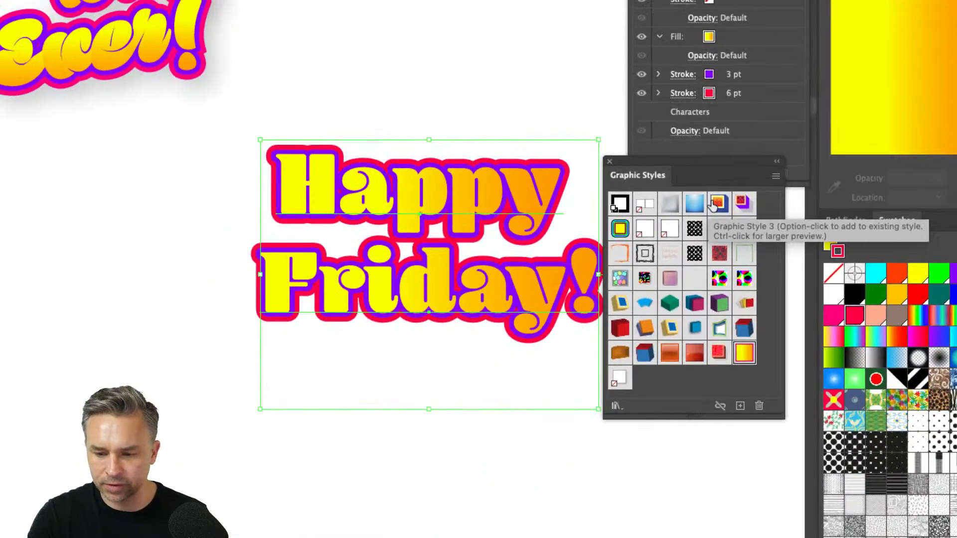
click(620, 229)
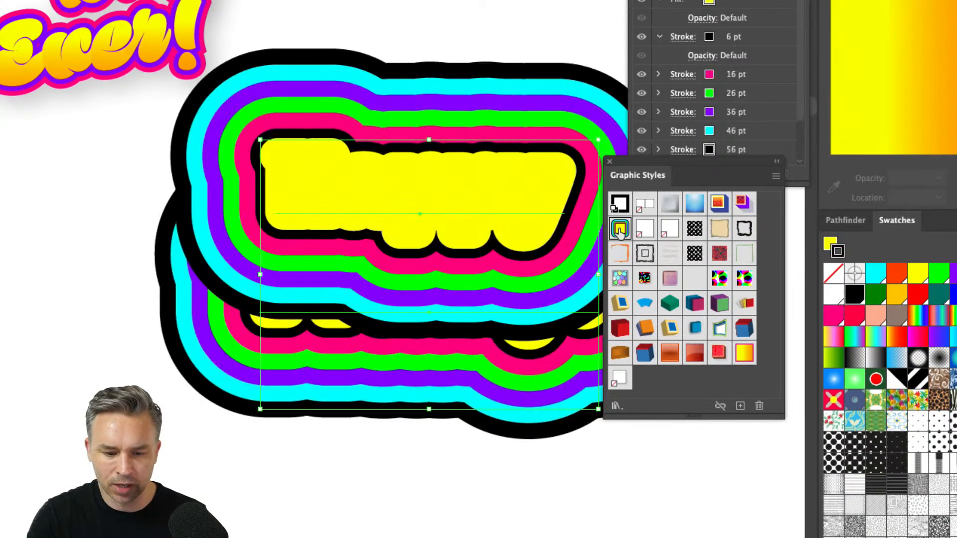
Turn off Scale Strokes & Effects in the general preferences
key(super+0)
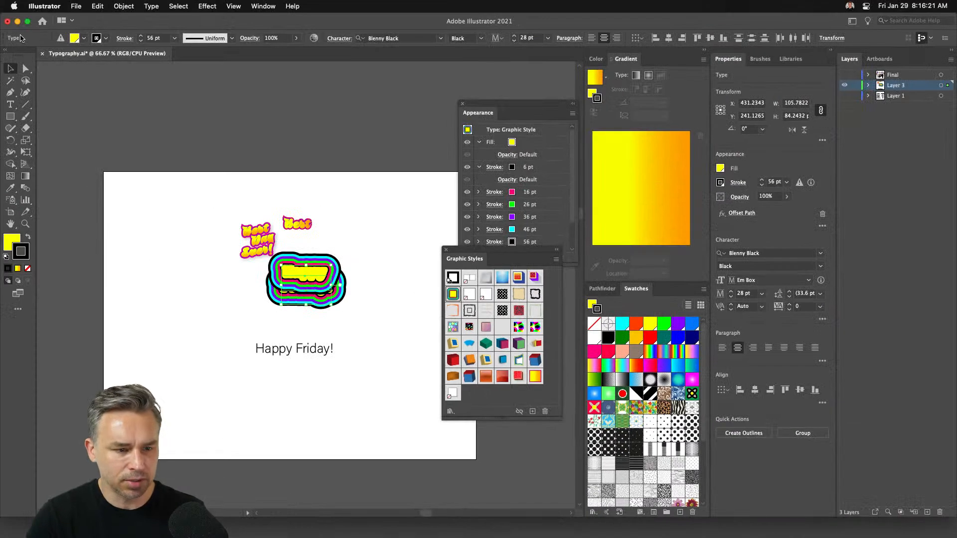
click(40, 5)
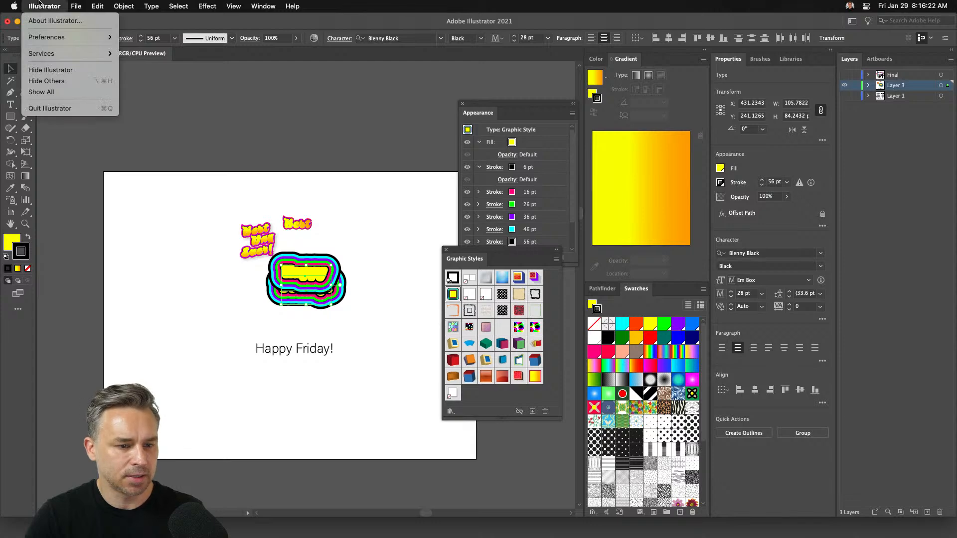
mouse_move(46, 38)
click(145, 39)
click(658, 294)
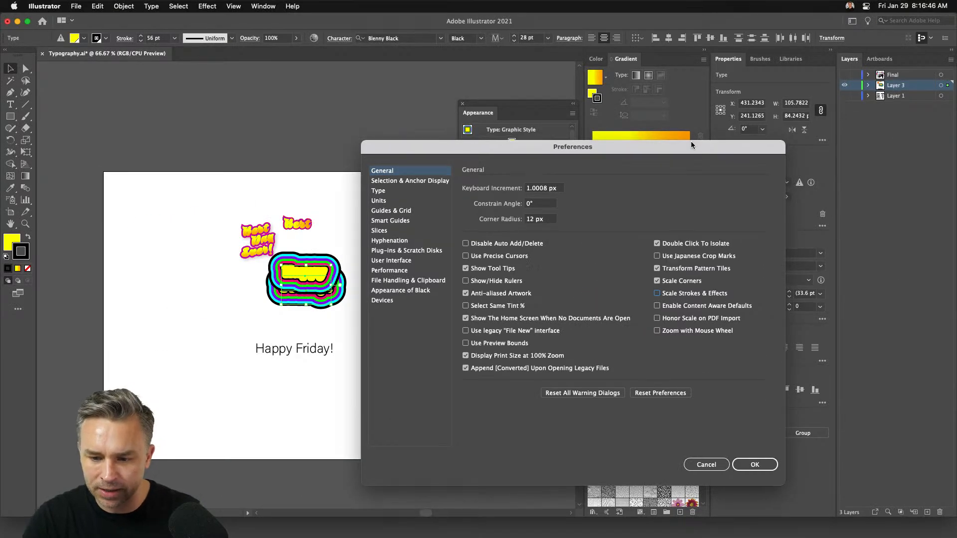
drag(695, 143, 360, 109)
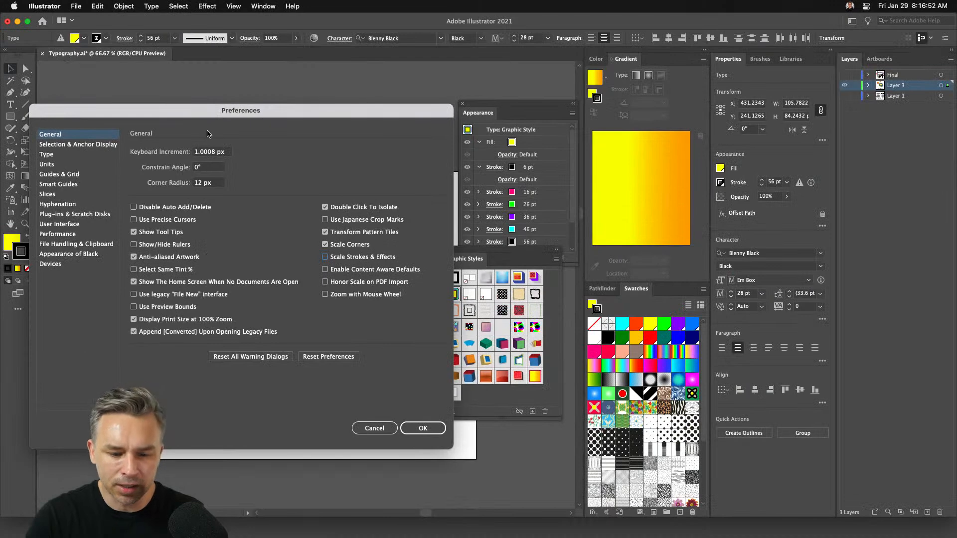
drag(218, 117, 698, 81)
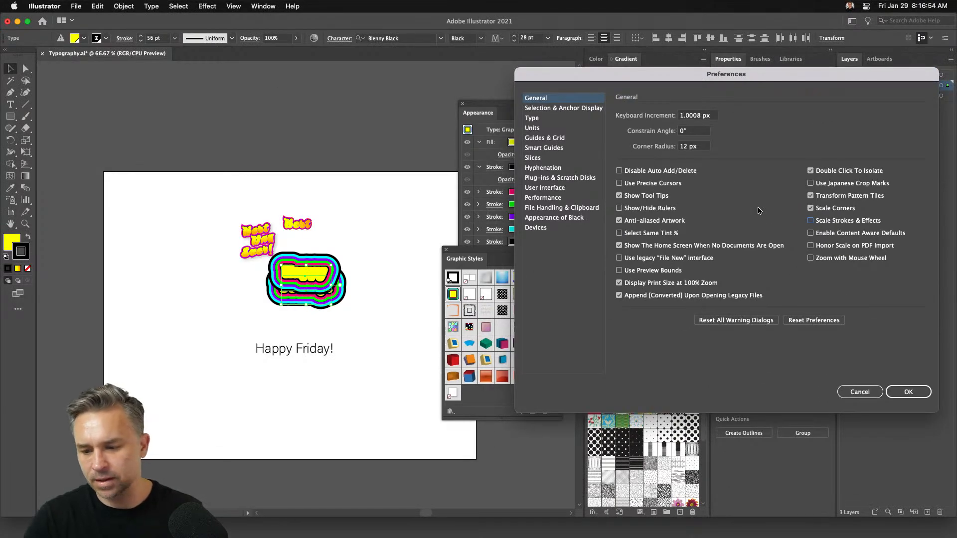
click(908, 392)
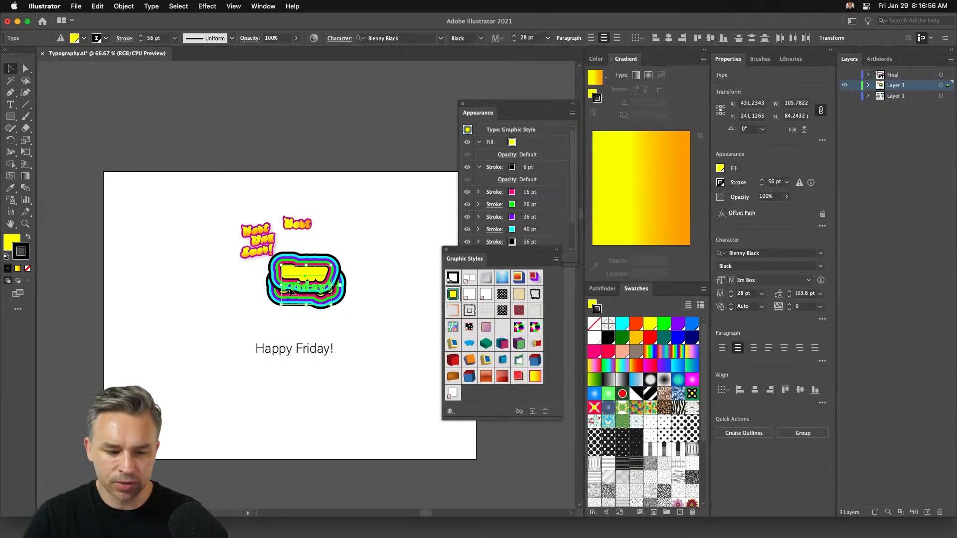
Enlarge both words of the multicolored "Happy Friday!" lettering proportionally to about 1839 px wide
drag(280, 265, 120, 137)
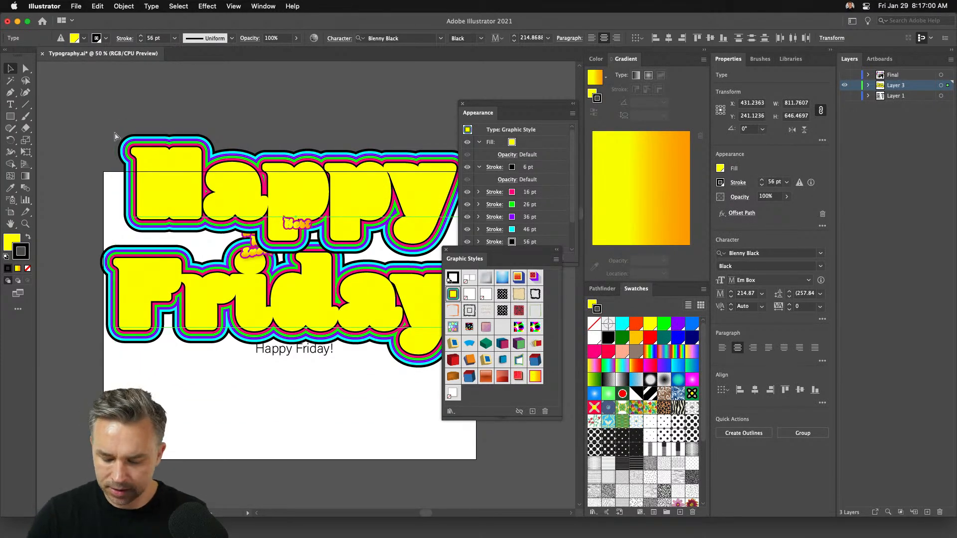
key(super+minus)
key(super+minus)
key(super+minus)
drag(235, 229, 96, 145)
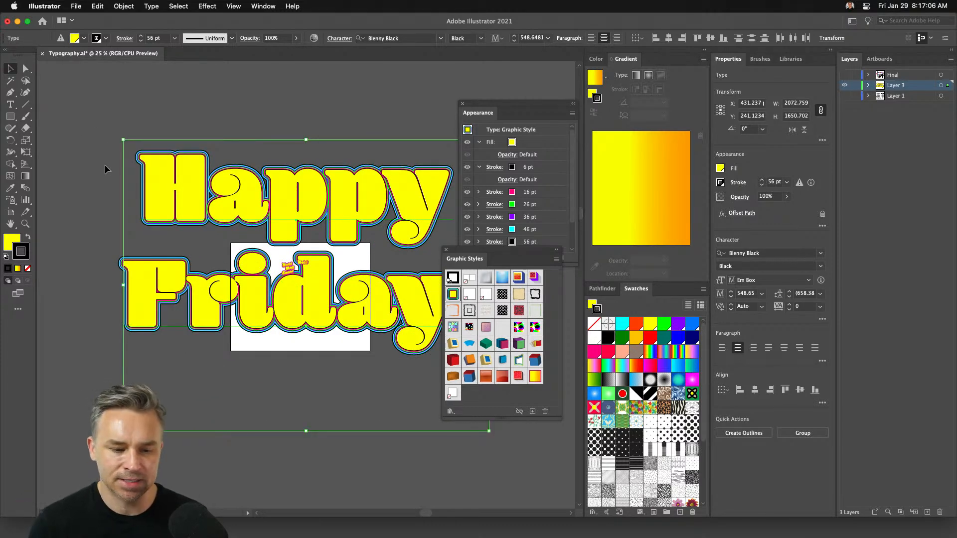
drag(121, 140, 137, 160)
Turn on Scale Strokes & Effects in the general preferences
click(44, 6)
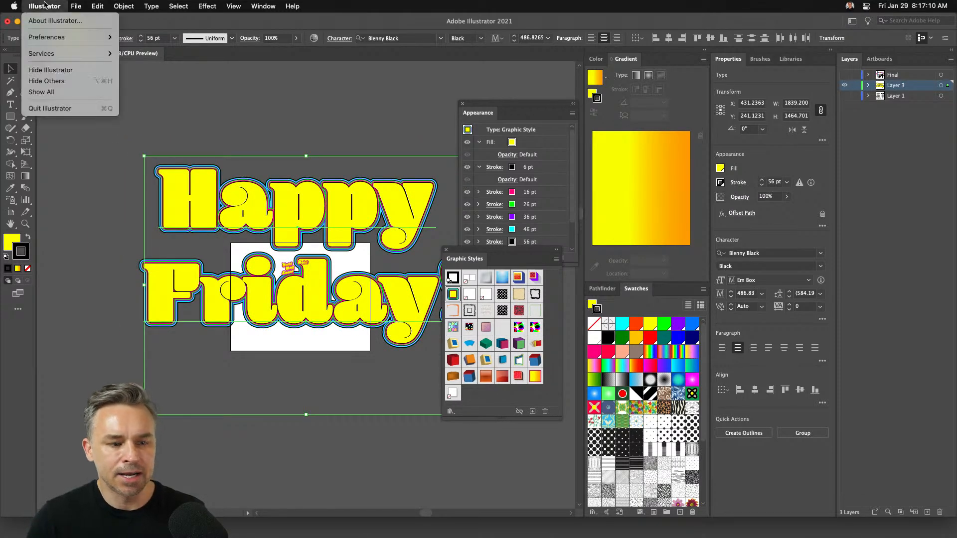
mouse_move(75, 37)
click(149, 38)
click(810, 221)
click(906, 390)
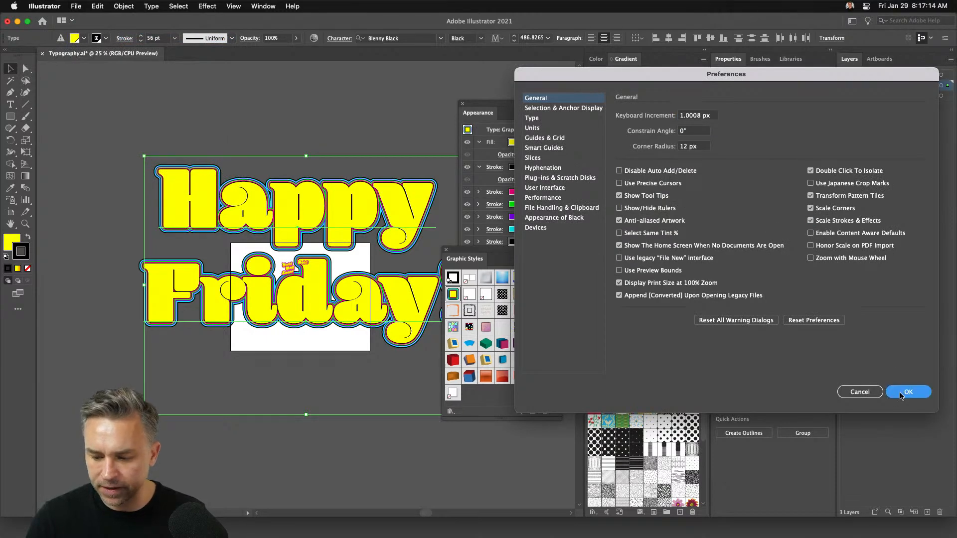
Scale the "Happy Friday!" lettering down to about 244 px wide and move it clear of the "Best Day Ever!" artwork
mouse_move(143, 156)
mouse_down()
mouse_move(214, 209)
mouse_move(277, 274)
mouse_move(270, 261)
mouse_up()
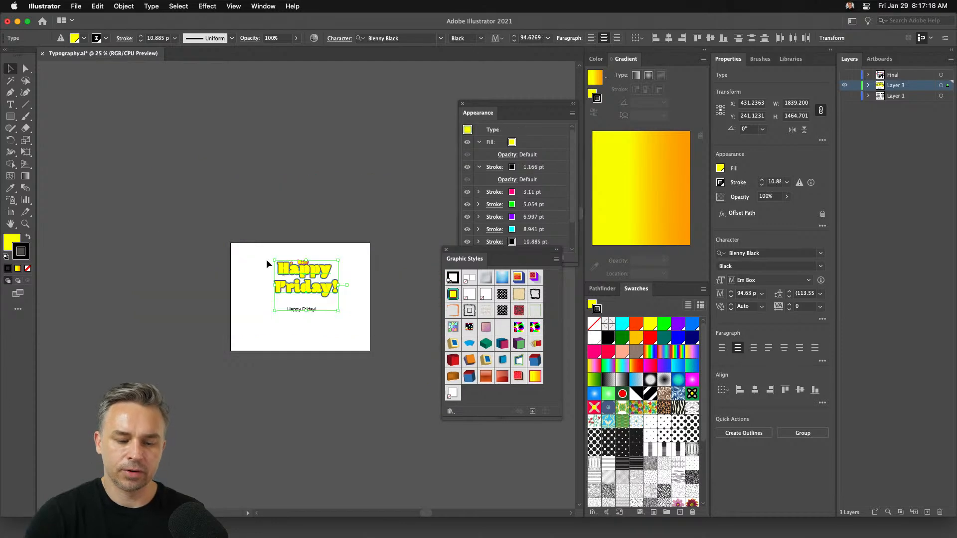
key(super+0)
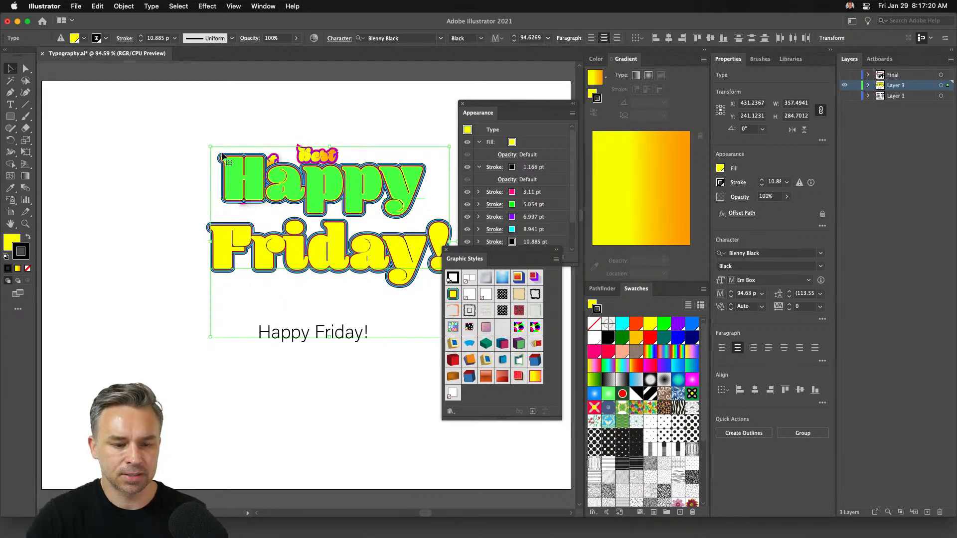
drag(210, 147, 248, 177)
drag(289, 211, 330, 230)
Move the thin "Happy Friday!" text lower on the artboard and remove the unwarped "Best"
click(181, 219)
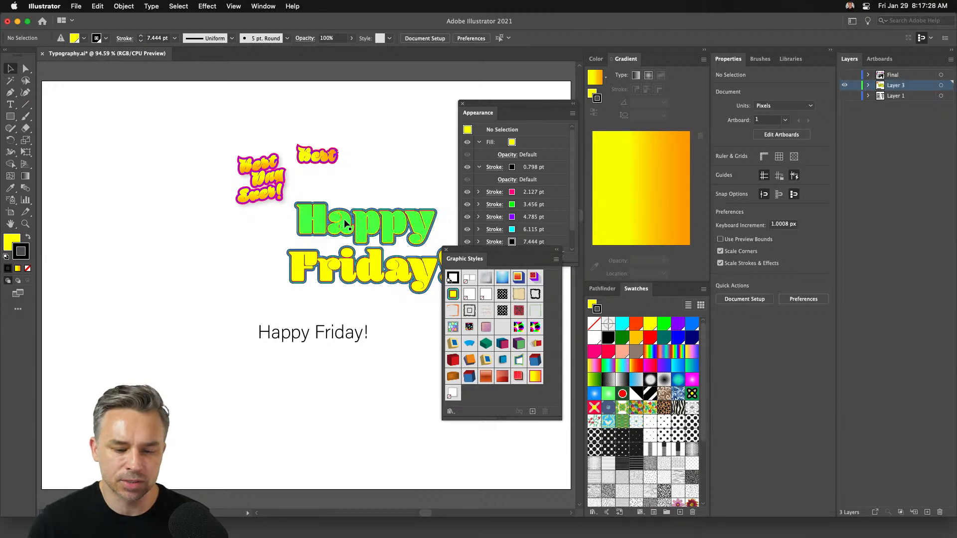
drag(284, 333, 318, 378)
drag(323, 158, 252, 245)
Select both words of the "Happy Friday!" lettering, dock the graphic styles below the swatches and lengthen the floating appearance list
drag(324, 190, 379, 319)
click(525, 331)
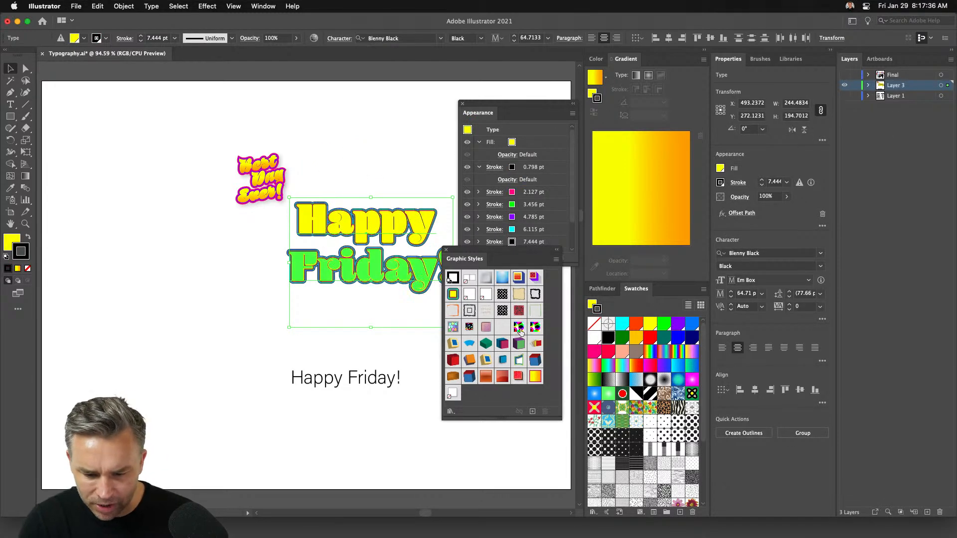
drag(516, 254, 627, 522)
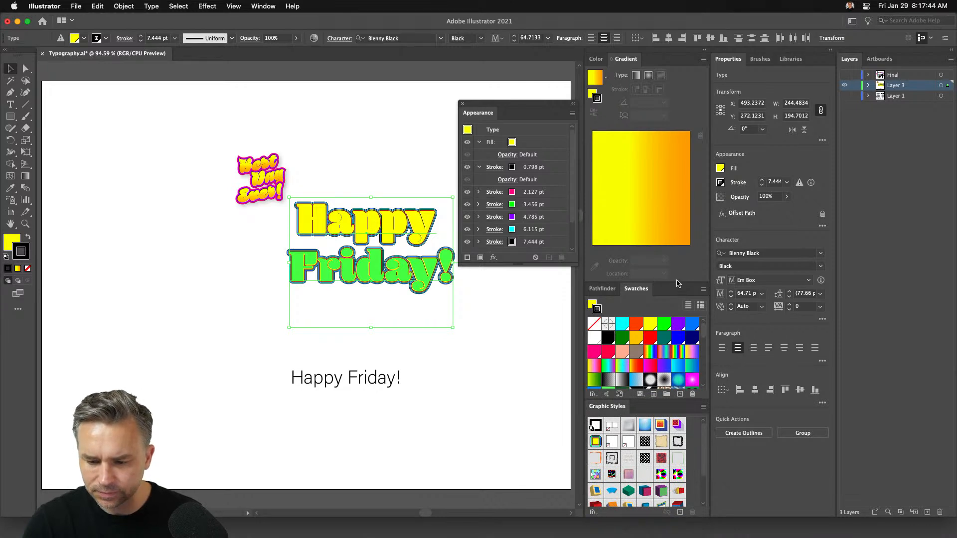
mouse_move(678, 285)
mouse_down()
mouse_move(673, 234)
mouse_move(666, 290)
mouse_up()
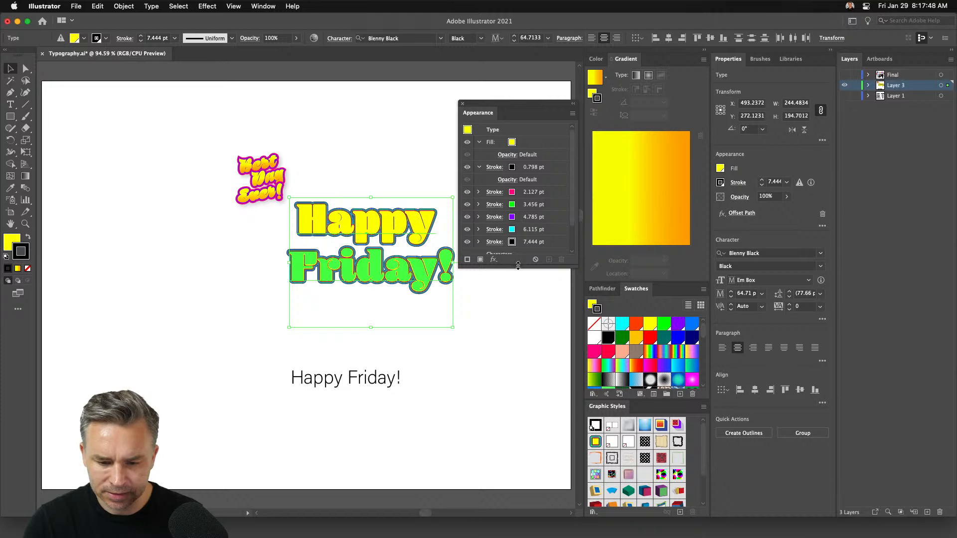
drag(518, 263, 519, 347)
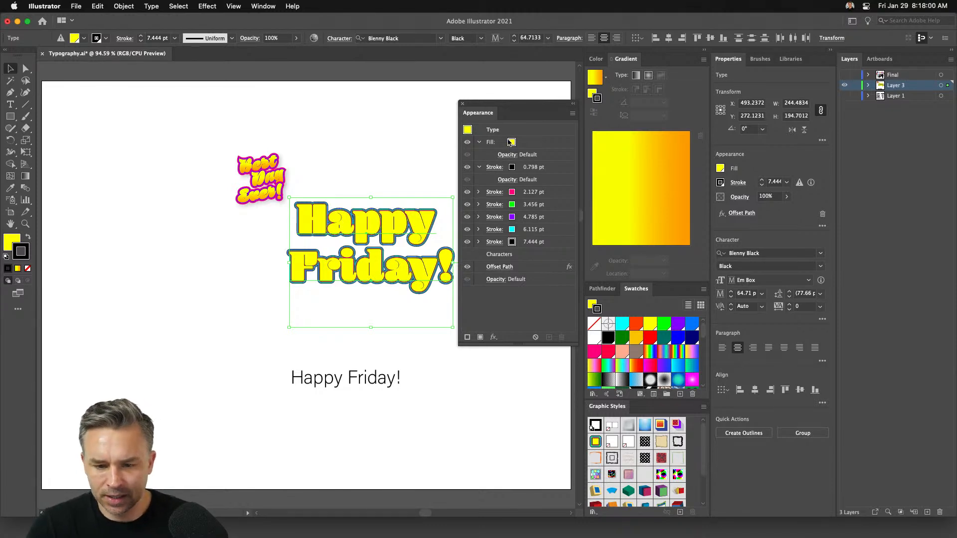
Change the fill of the selected "Happy Friday!" lettering to the saved yellow-to-orange gradient swatch
click(509, 142)
click(521, 145)
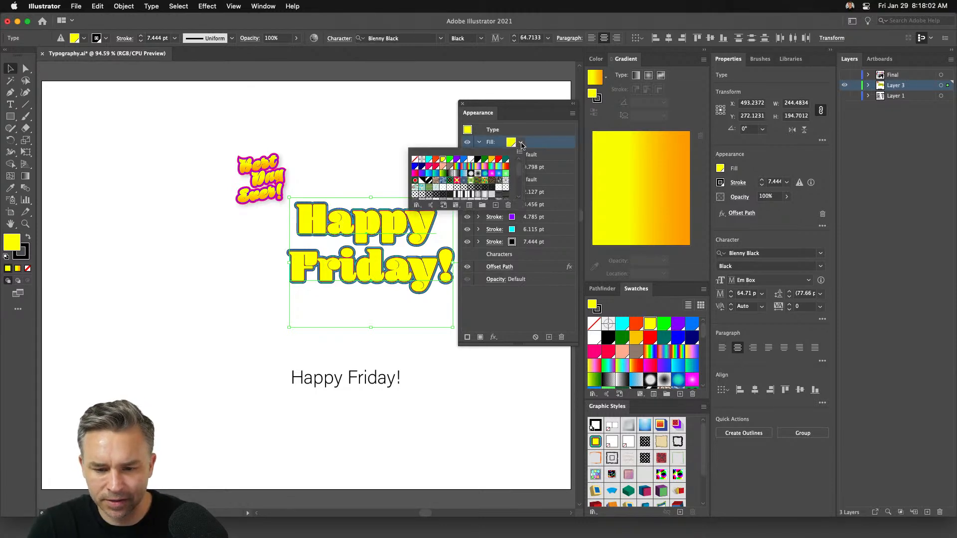
scroll(483, 194, down, 5)
click(484, 166)
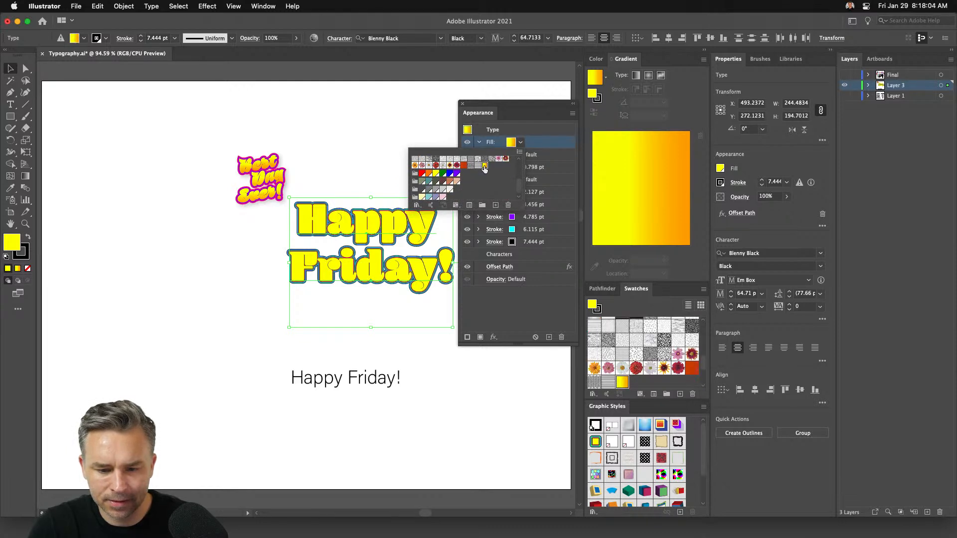
Set the gradient angle of the "Happy Friday!" fill to -90° and deselect the lettering
click(621, 59)
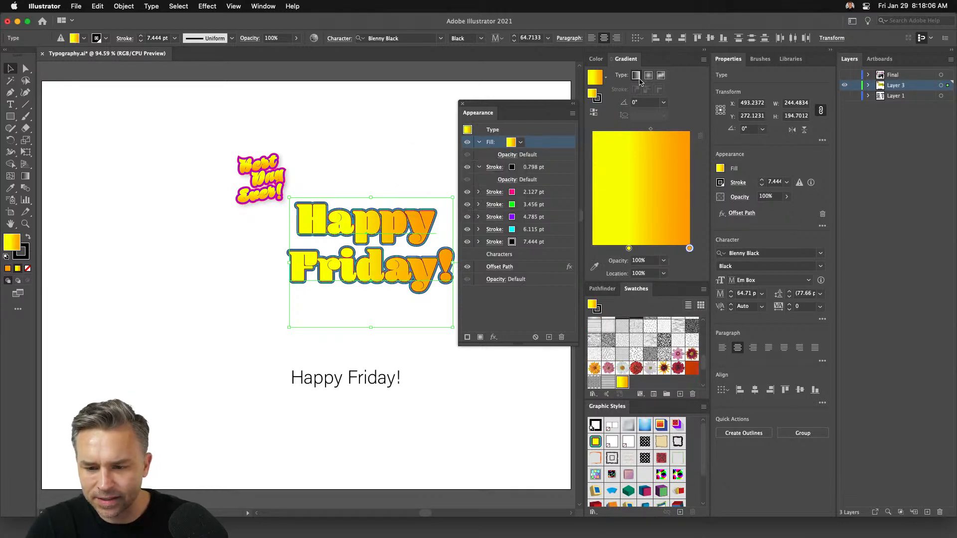
click(664, 104)
click(682, 252)
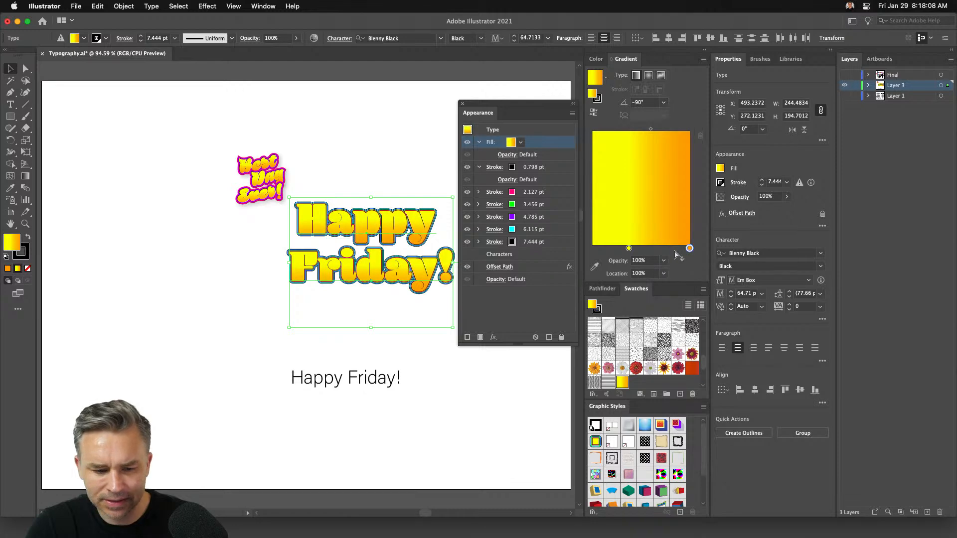
click(377, 146)
Shrink the "Happy Friday!" lettering beside "Best Day Ever!" and delete the thin "Happy Friday!" text
drag(270, 227, 331, 306)
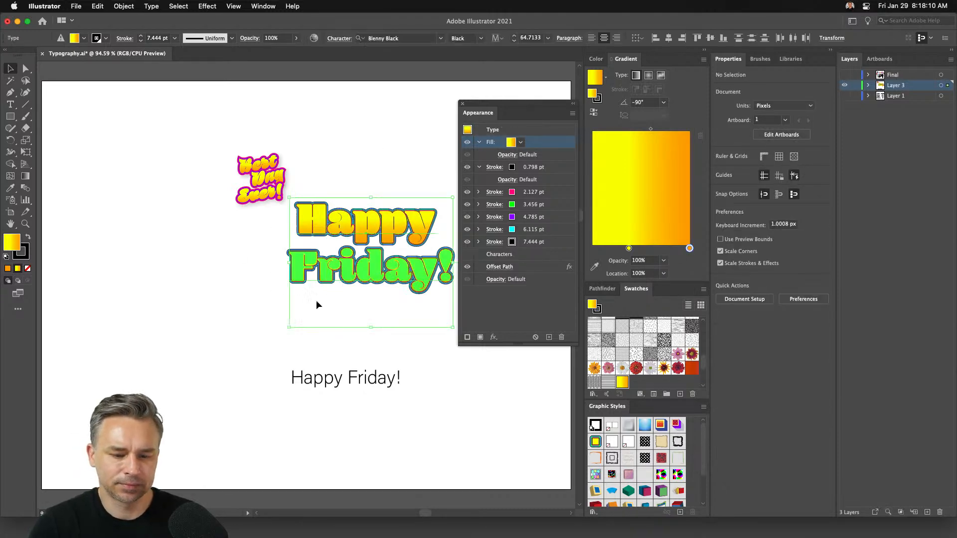
drag(288, 330, 338, 289)
drag(347, 246, 334, 167)
click(324, 384)
key(Delete)
Copy the word "Practice" from the phrase list on Layer 1 onto Layer 3 and leave Layer 1 hidden
click(844, 95)
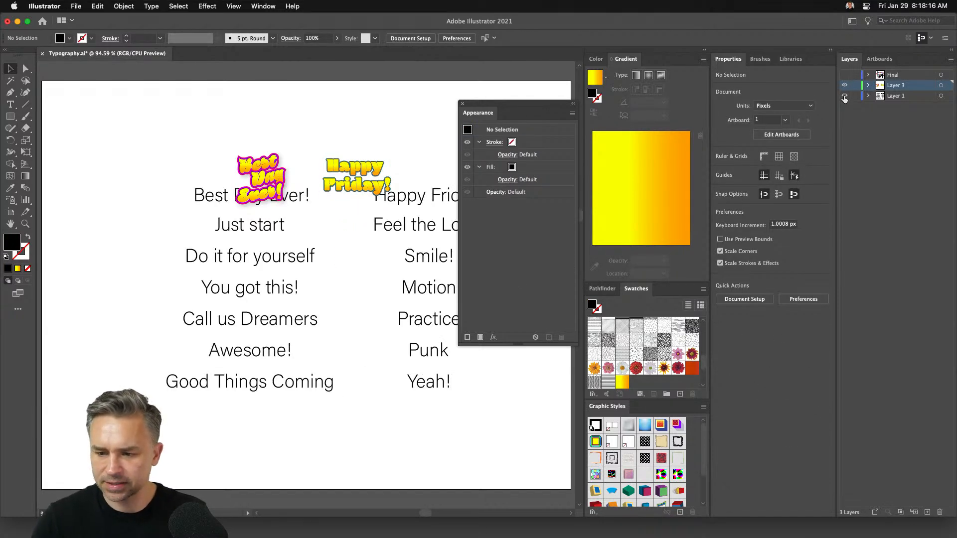
key(super+1)
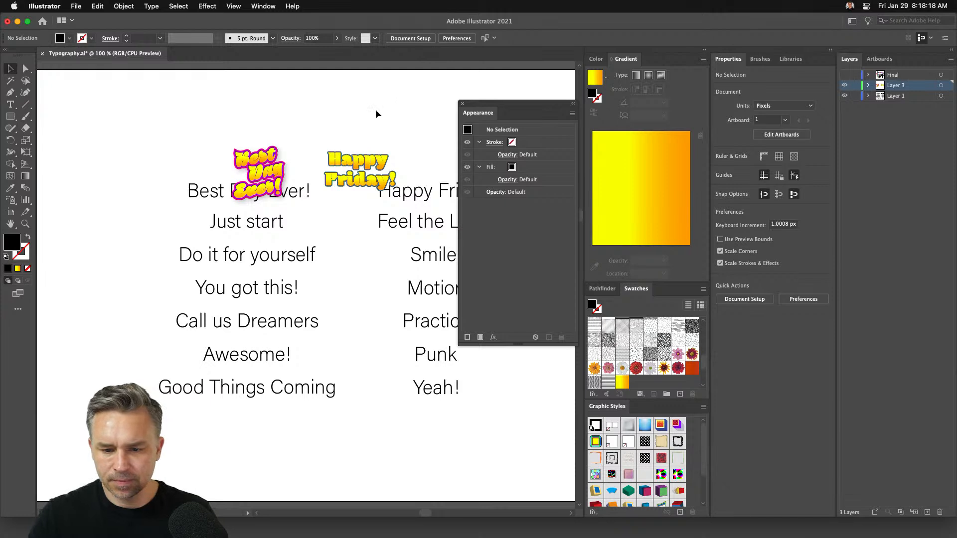
drag(463, 115, 455, 376)
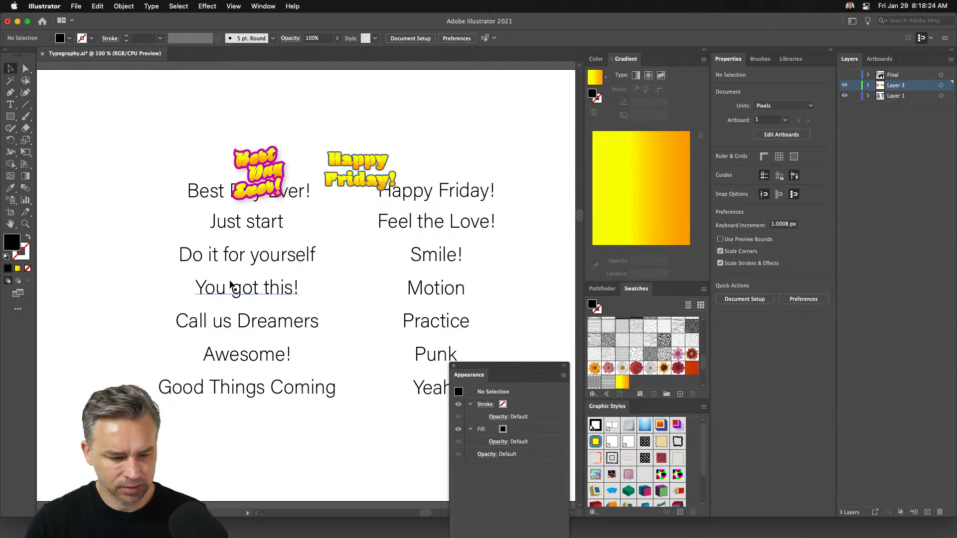
drag(422, 333, 448, 120)
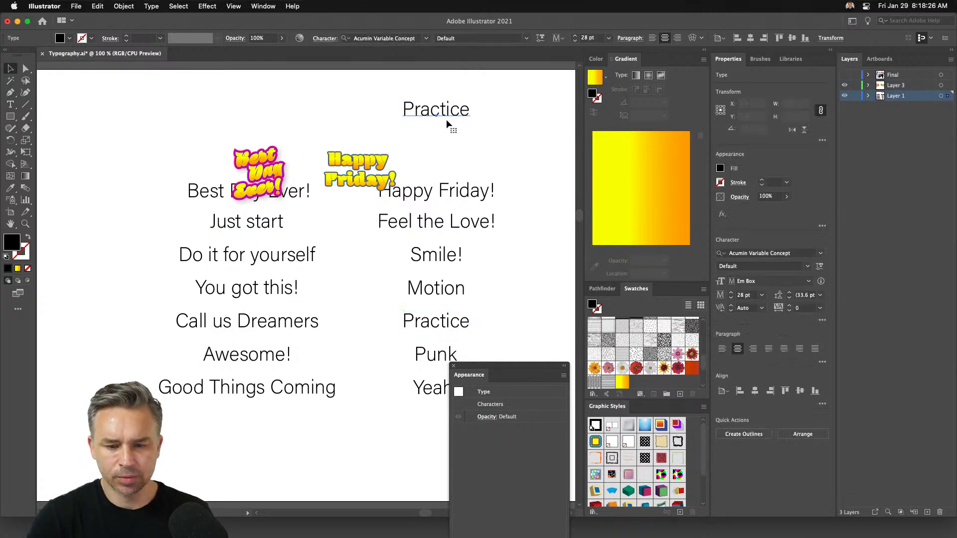
key(super+x)
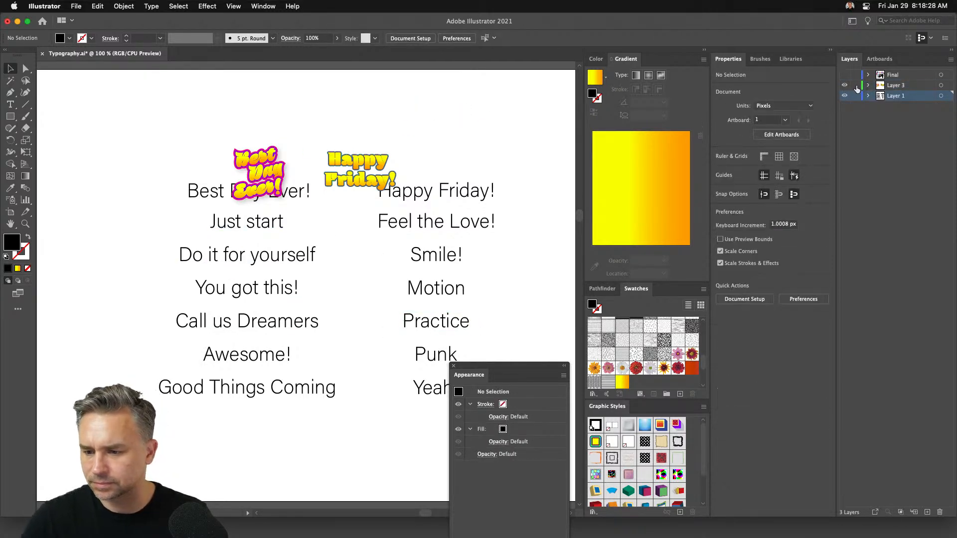
click(895, 86)
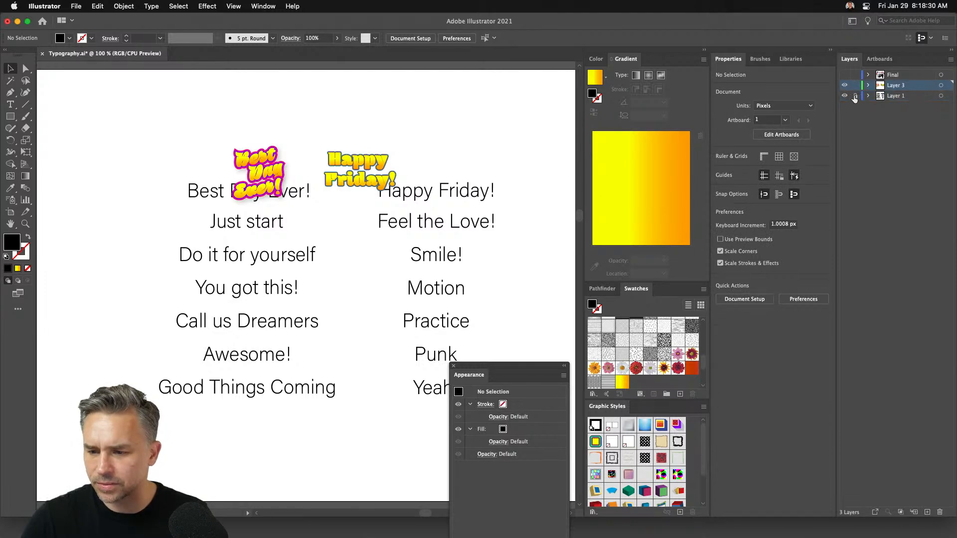
click(844, 97)
key(super+v)
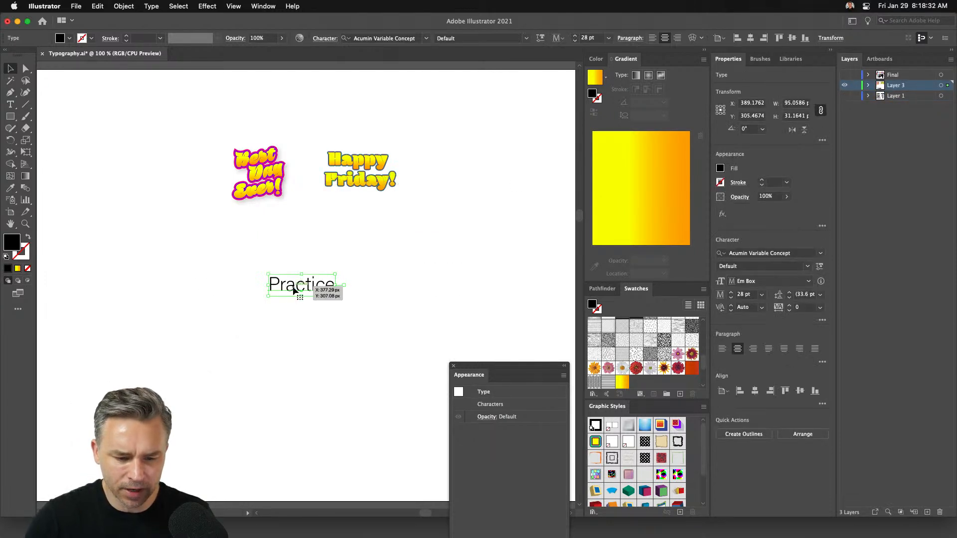
Apply Graphic Style 2 to the pasted "Practice" text and try enlarging it
click(677, 425)
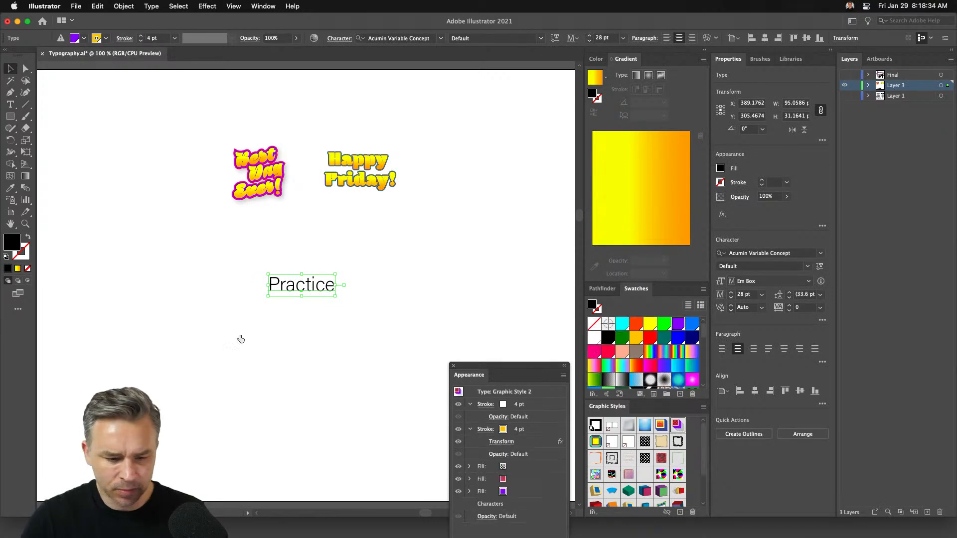
drag(266, 272, 145, 216)
key(super+z)
Turn off Scale Strokes & Effects in the general preferences
click(45, 6)
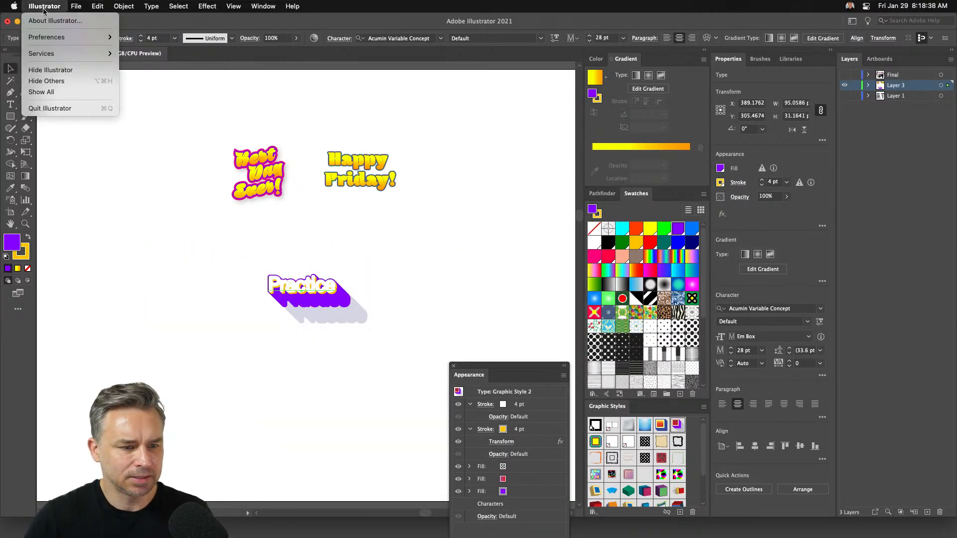
mouse_move(50, 37)
click(142, 36)
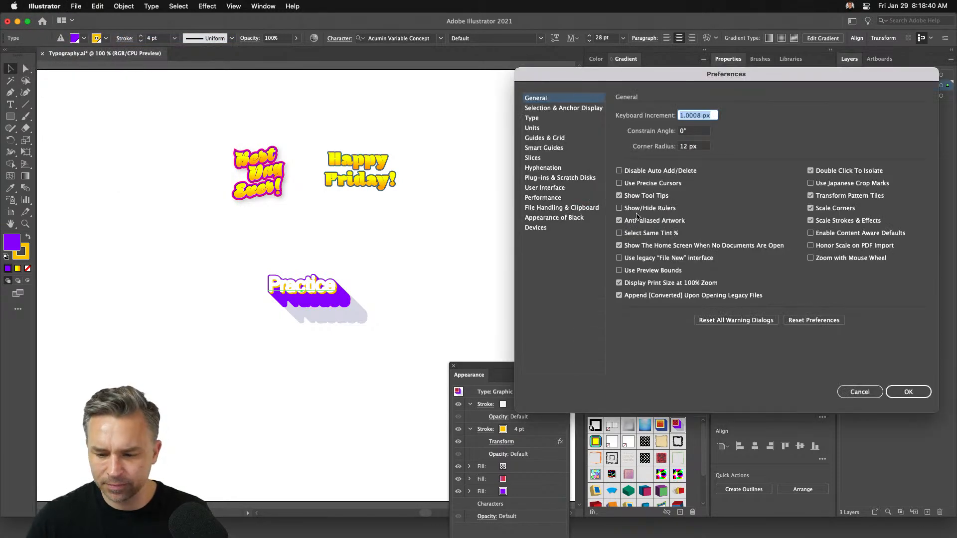
click(830, 221)
click(909, 391)
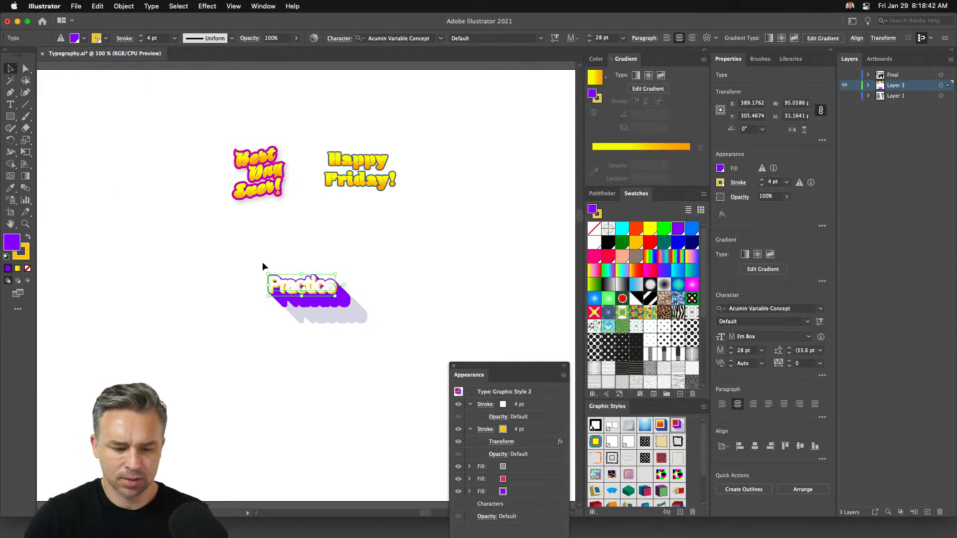
Enlarge the "Practice" text from its centre to about 692 px wide
drag(266, 274, 234, 194)
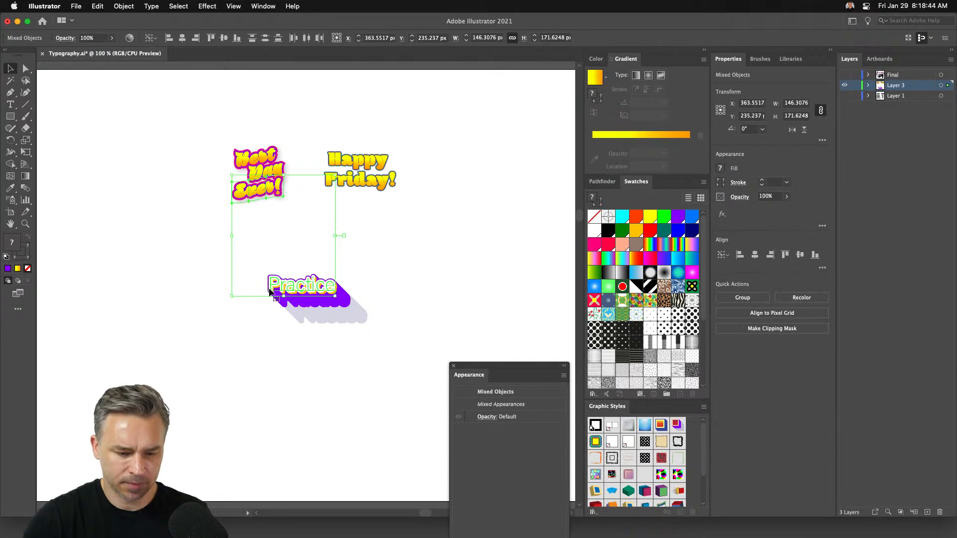
click(257, 289)
click(271, 284)
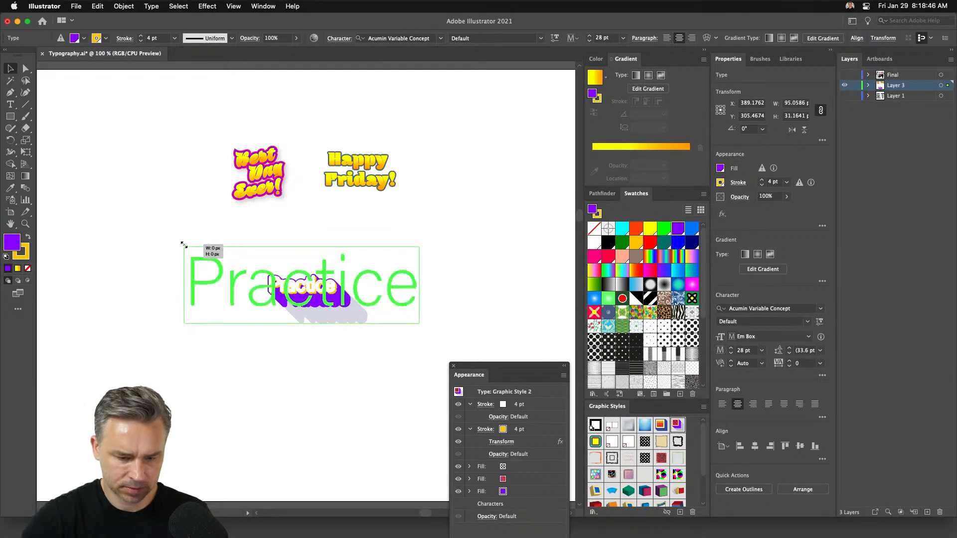
drag(165, 241, 54, 172)
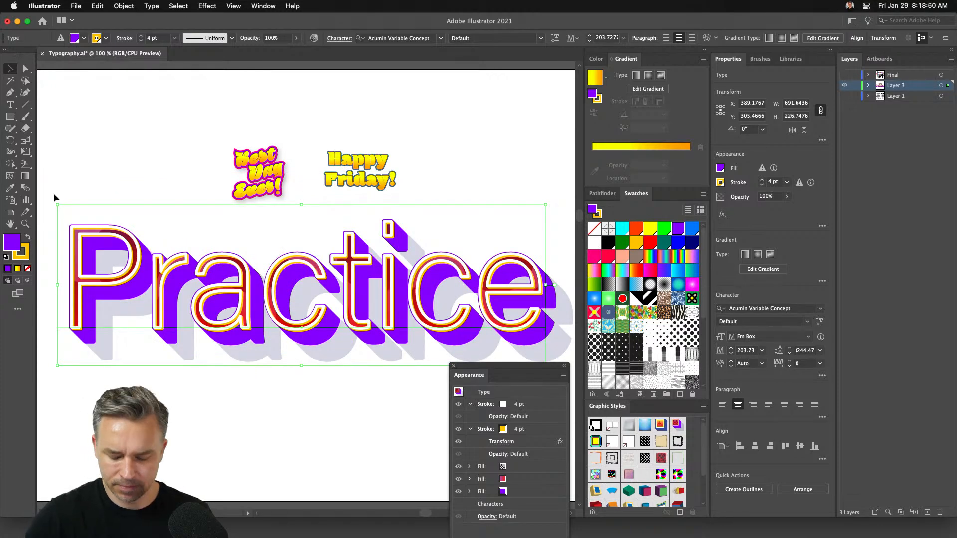
key(super+minus)
key(super+minus)
key(super+minus)
Hide the artboards so the lettering sits on a plain white canvas
click(227, 254)
click(241, 281)
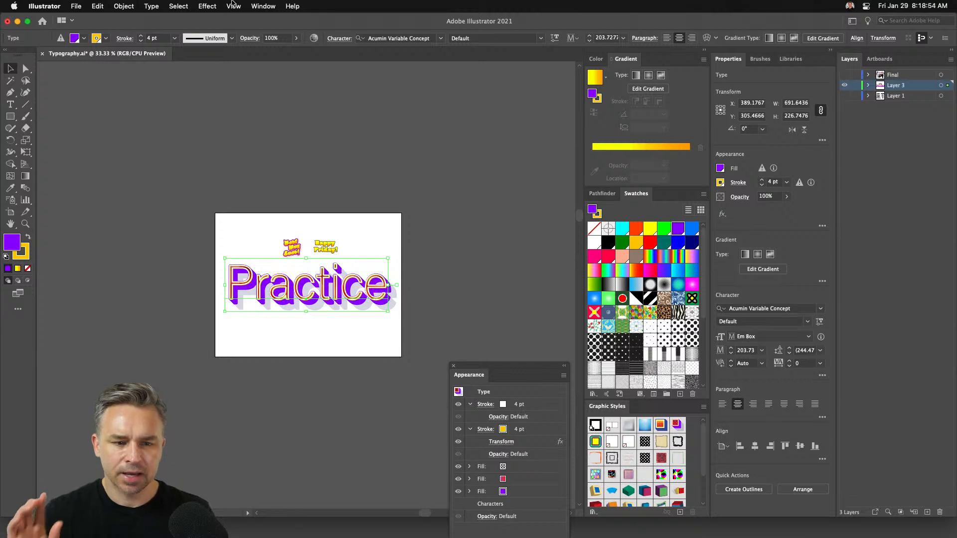
click(233, 6)
click(233, 6)
click(233, 6)
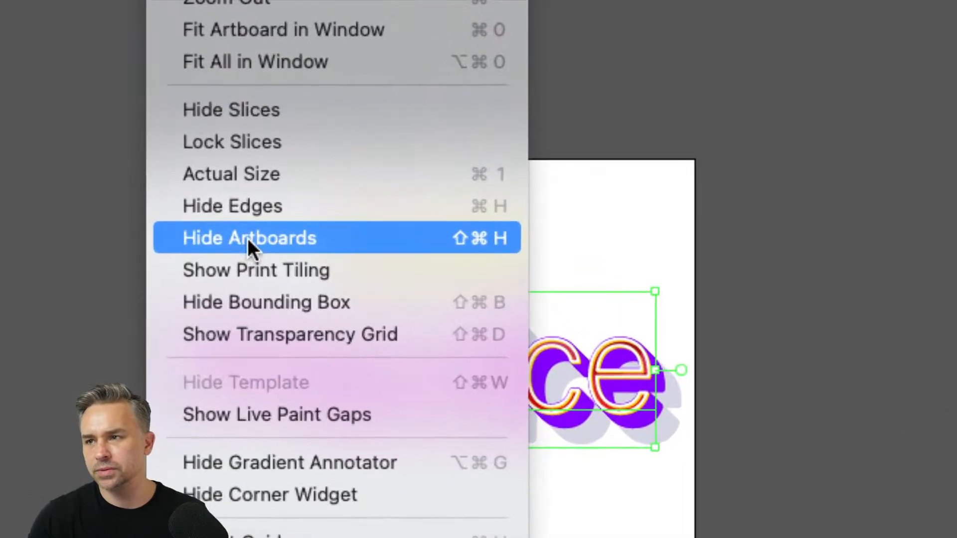
click(249, 241)
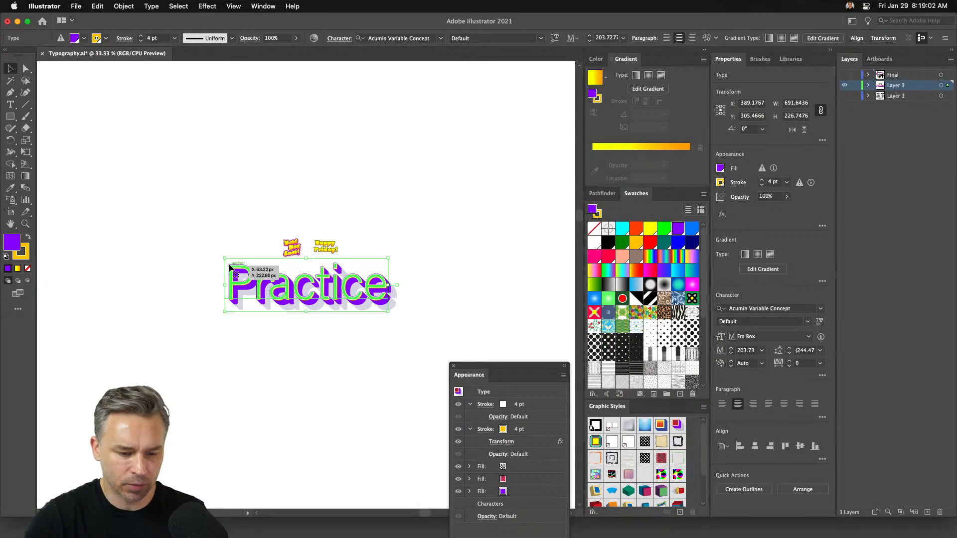
Enlarge the "Practice" text further from its centre to about 4156 px wide
drag(224, 258, 80, 150)
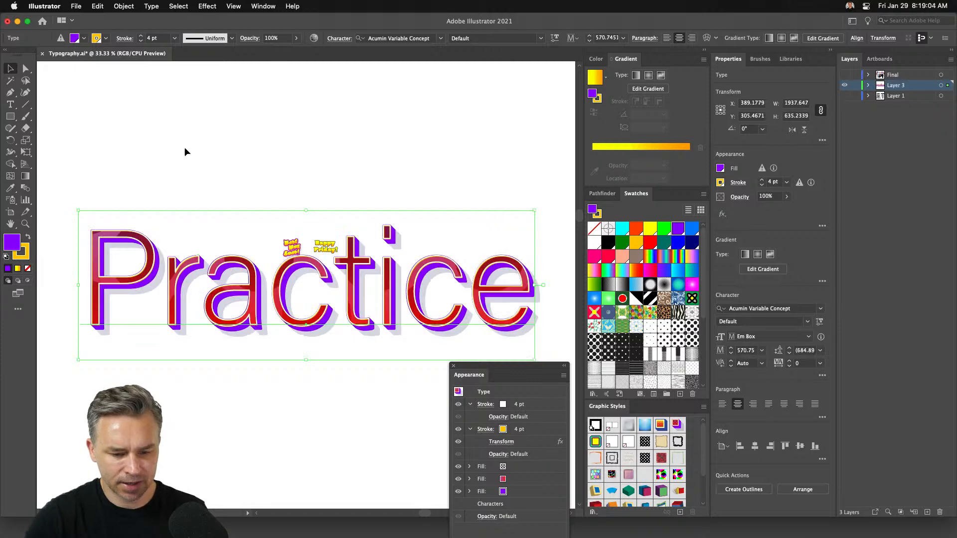
key(super+minus)
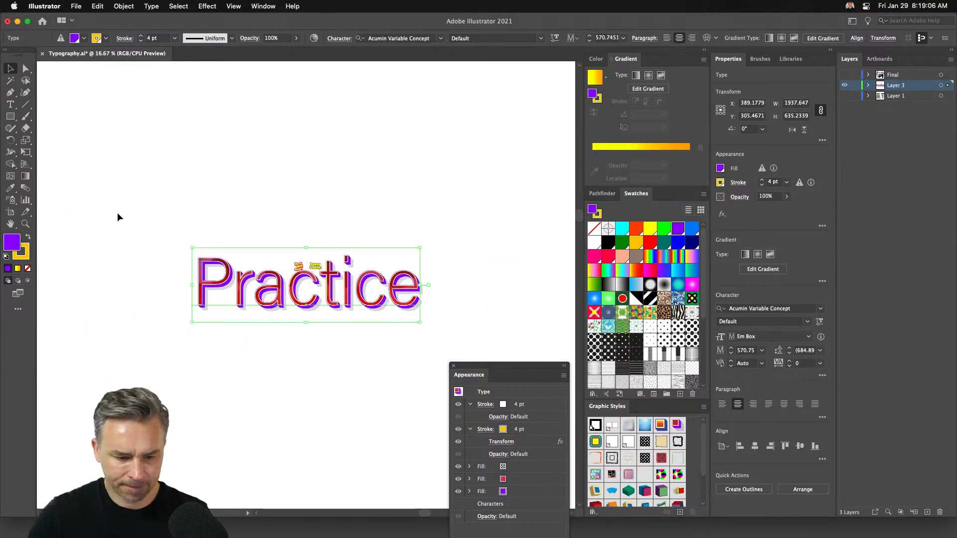
drag(195, 246, 77, 167)
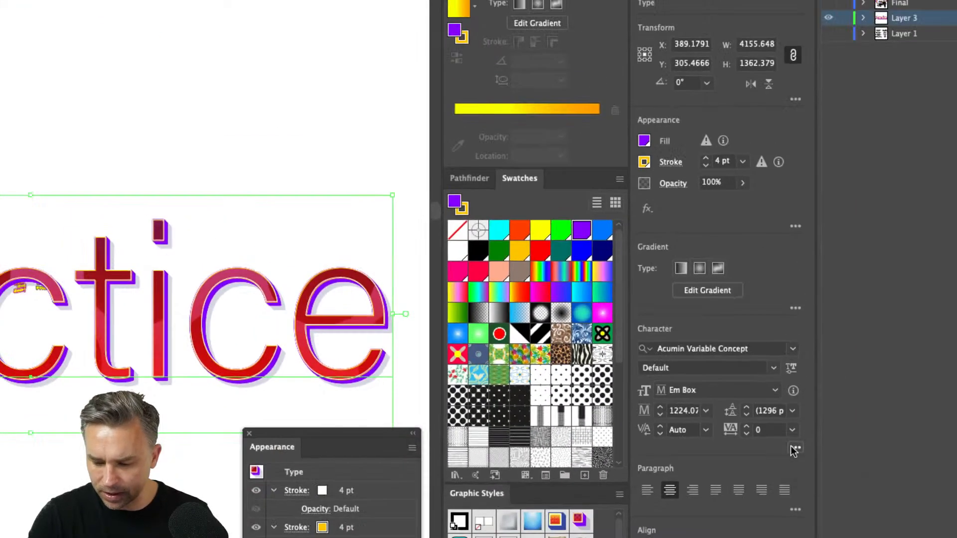
Set the "Practice" text to all caps with a variable font weight of 692 and width of 75
click(798, 447)
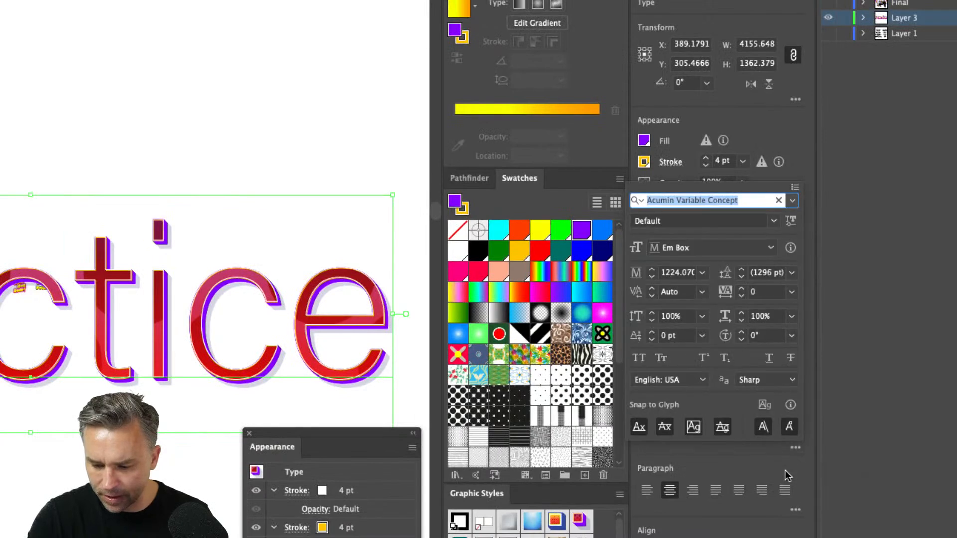
click(639, 359)
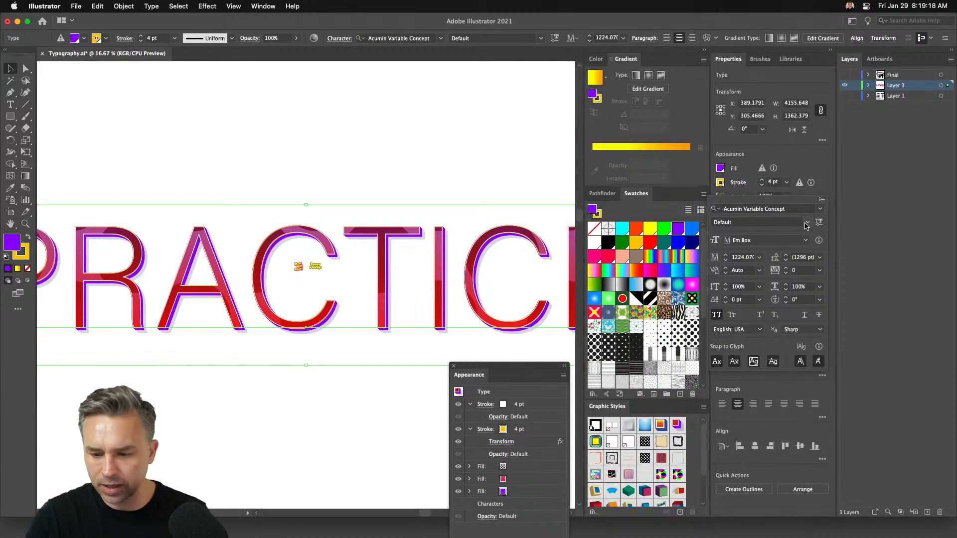
click(862, 232)
click(819, 323)
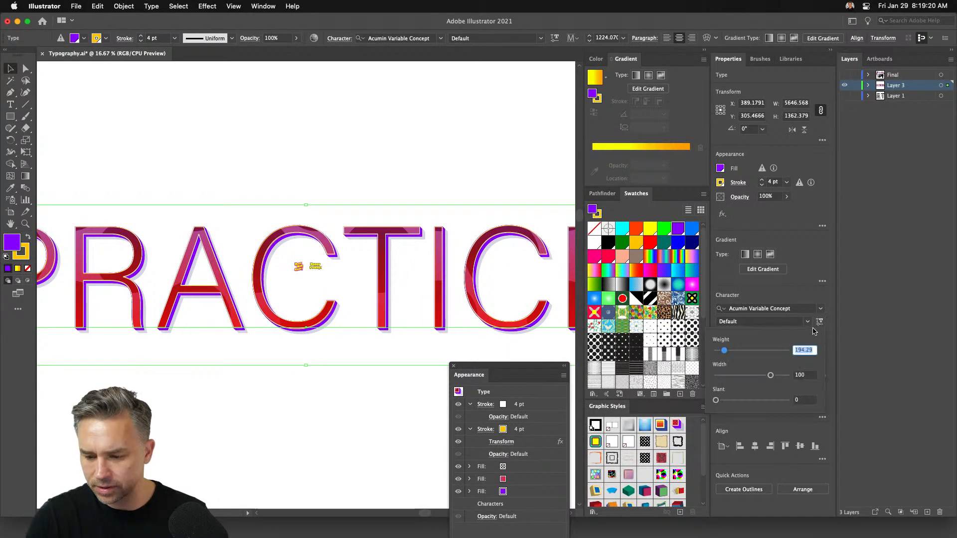
mouse_move(757, 353)
mouse_down()
mouse_move(781, 355)
mouse_move(769, 354)
mouse_up()
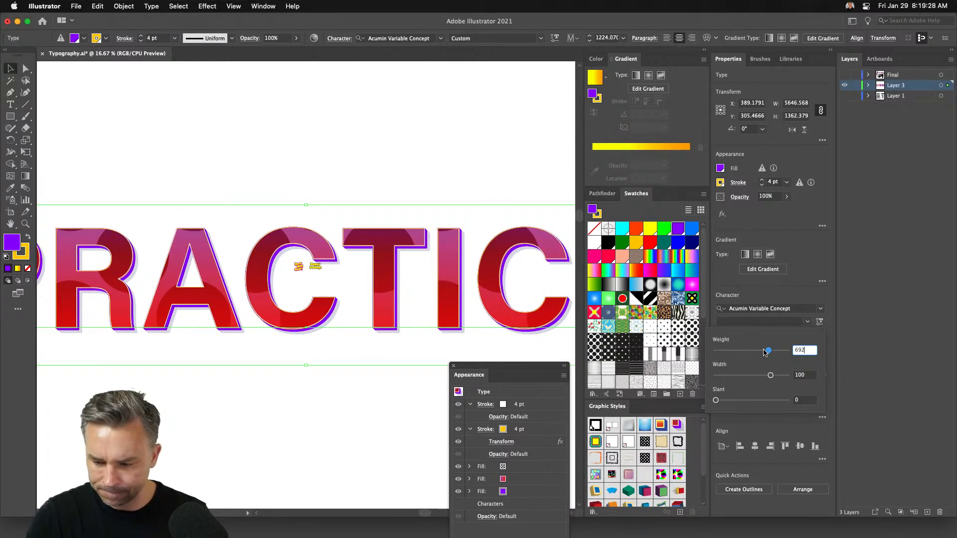
drag(771, 378, 743, 377)
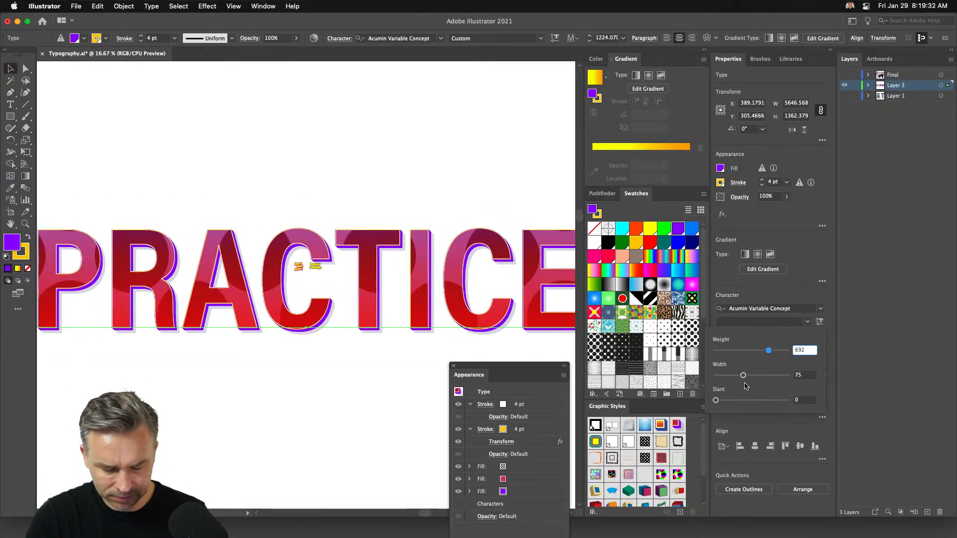
key(Return)
key(super+minus)
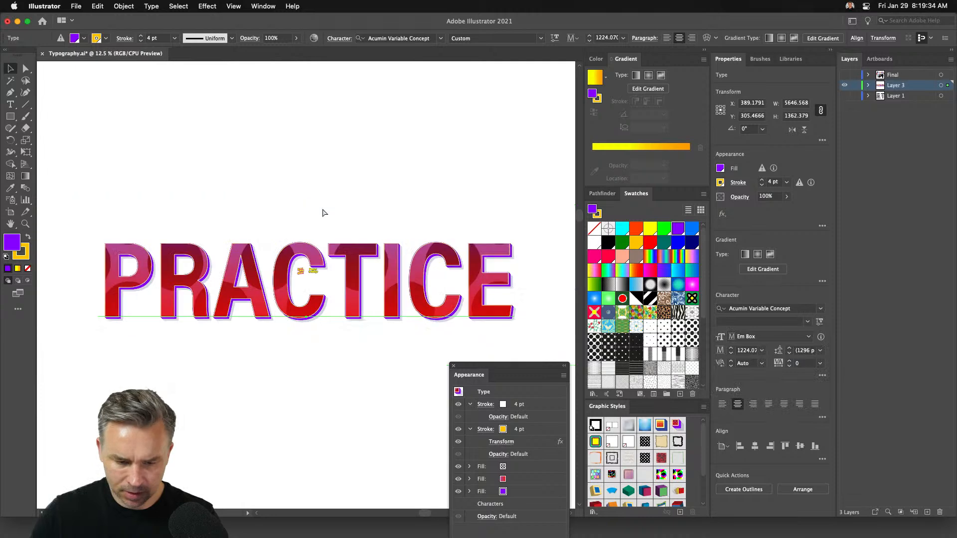
Scale the "PRACTICE" lettering down from its centre to about 509 px wide
click(94, 227)
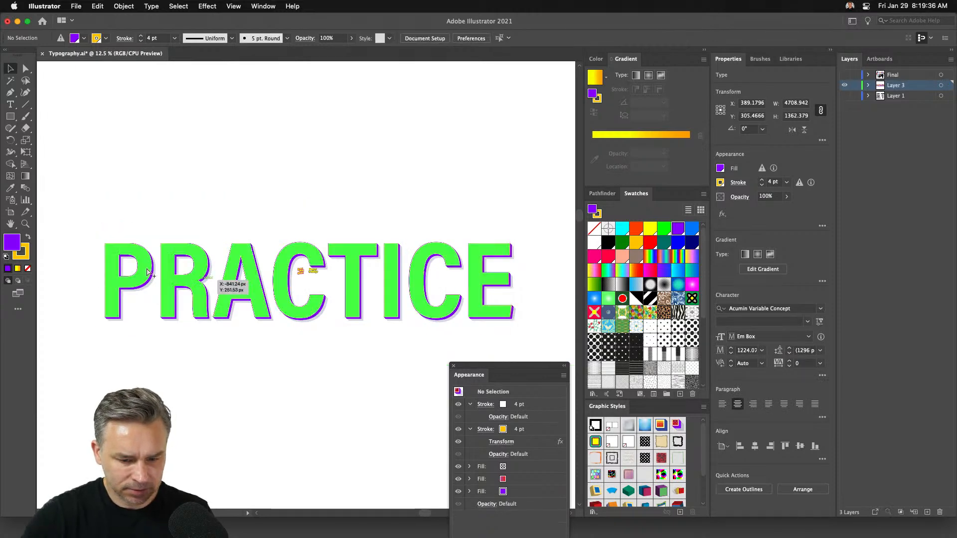
click(114, 292)
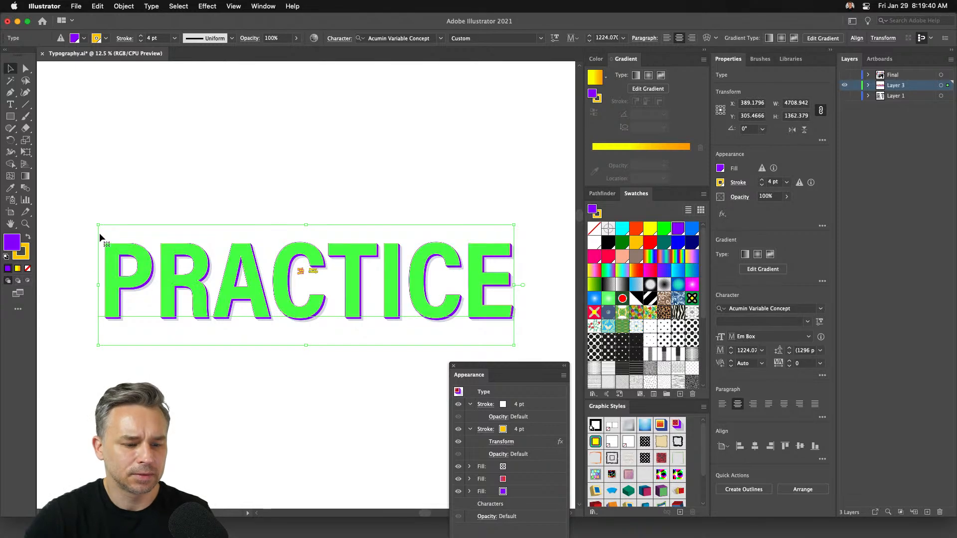
drag(99, 224, 170, 277)
key(super+equal)
key(super+equal)
key(super+equal)
key(super+equal)
key(super+equal)
key(super+equal)
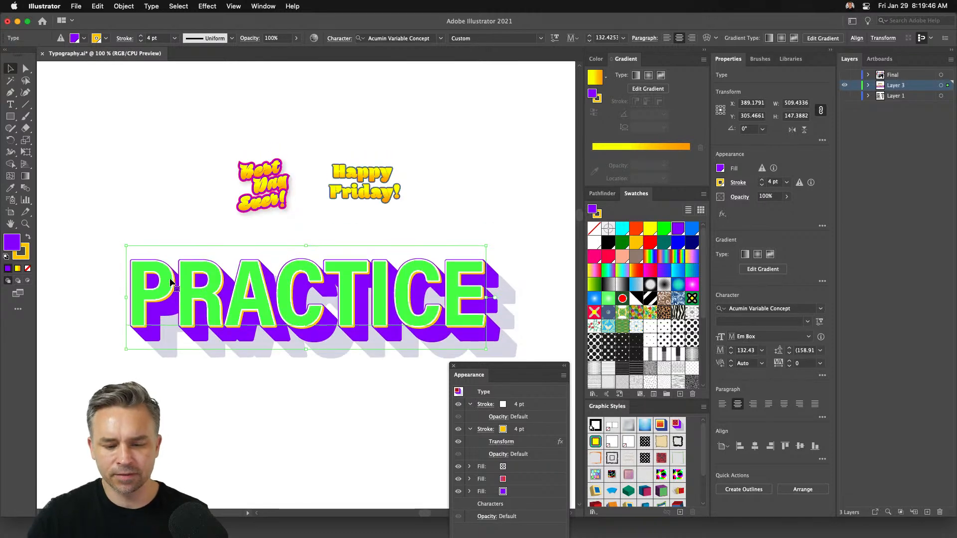
click(135, 88)
click(282, 335)
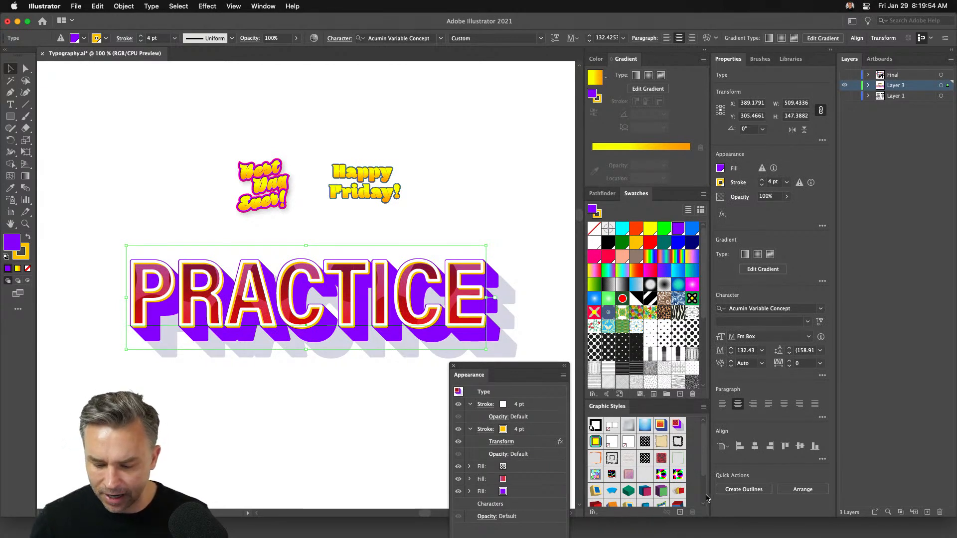
Duplicate the "PRACTICE" lettering directly below the original and apply Graphic Style 3 to the copy
scroll(707, 499, down, 3)
click(681, 514)
drag(612, 496, 170, 269)
drag(202, 298, 202, 298)
scroll(224, 279, down, 5)
drag(258, 190, 258, 263)
scroll(625, 463, up, 3)
click(653, 428)
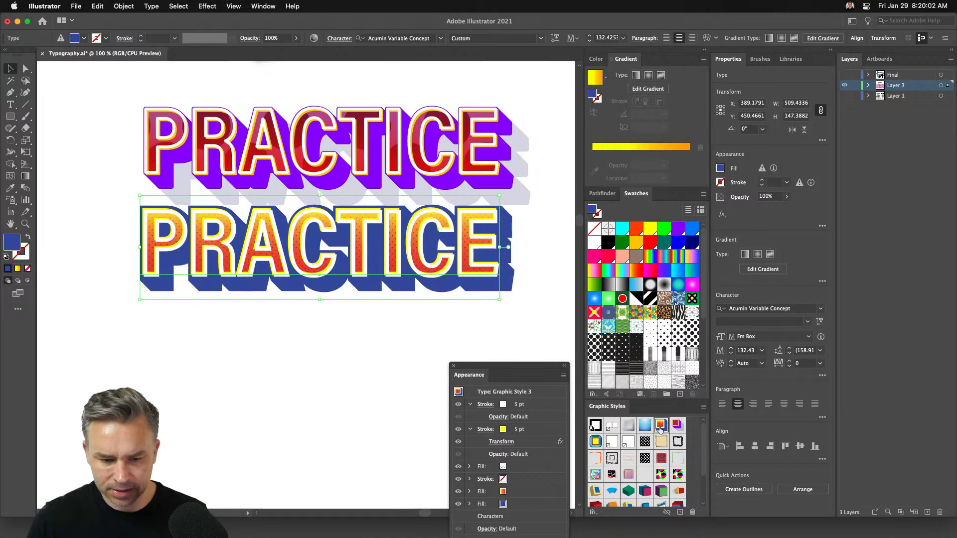
Duplicate the orange and blue "PRACTICE" below itself, try RGB Scratch Board on the copy and apply Graphic Style 6 instead
drag(327, 260, 327, 366)
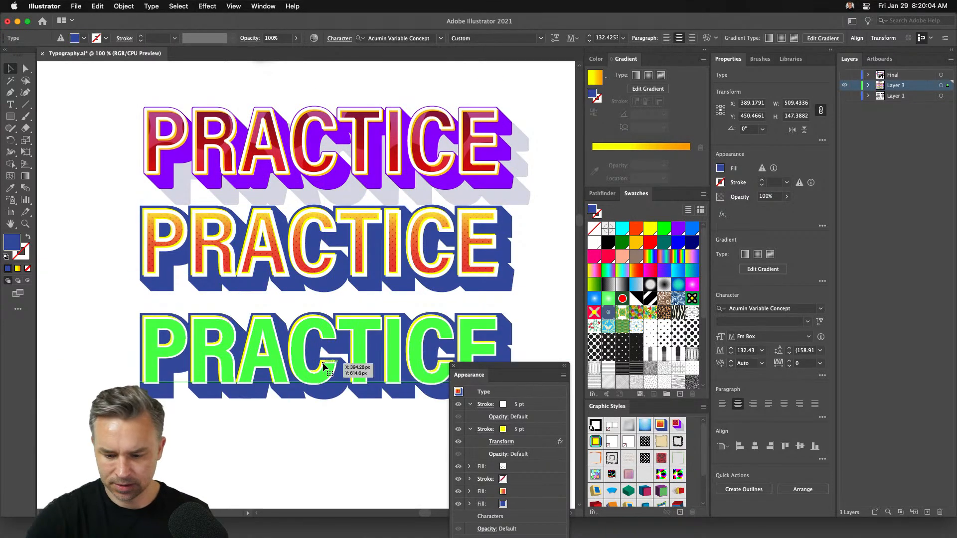
click(611, 476)
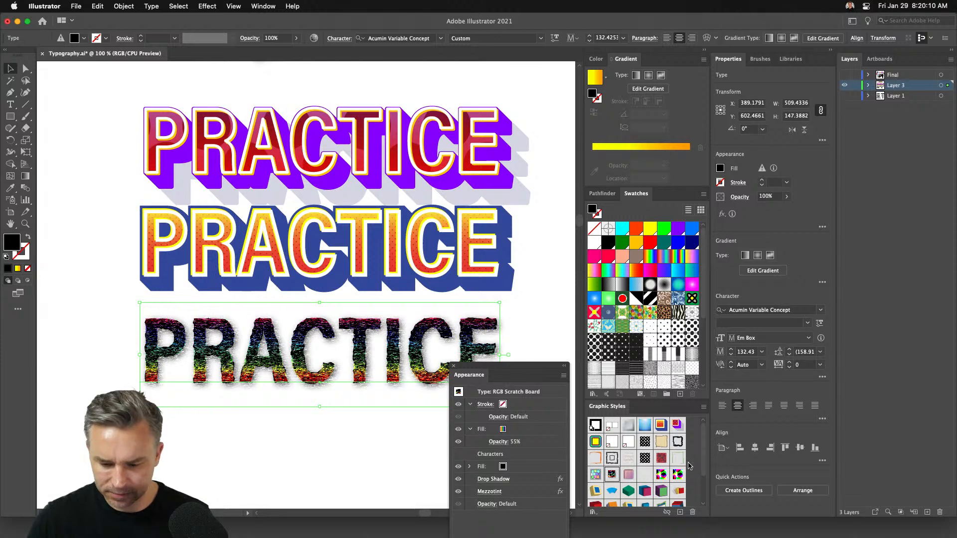
scroll(664, 442, down, 2)
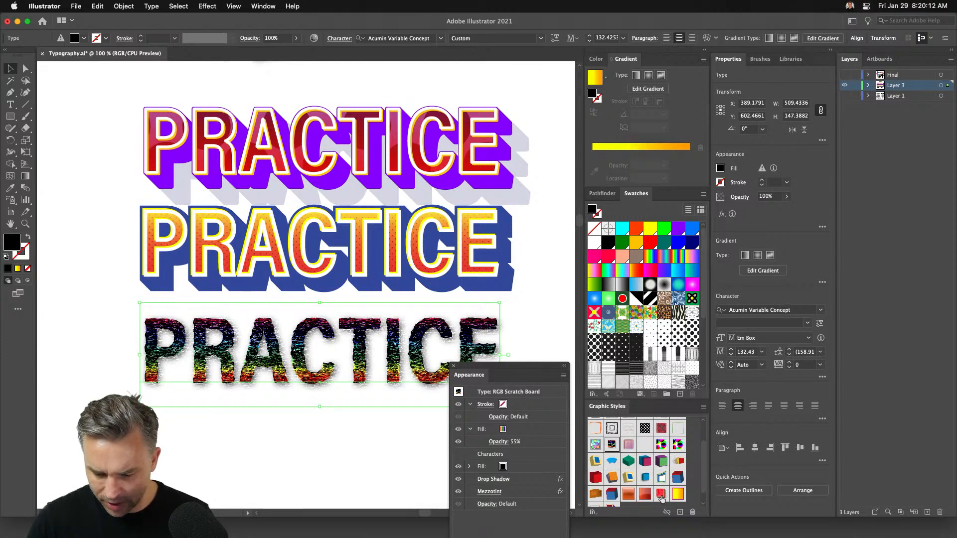
click(661, 495)
Dock the floating appearance list with the graphic styles and deselect the artwork
drag(661, 499, 643, 407)
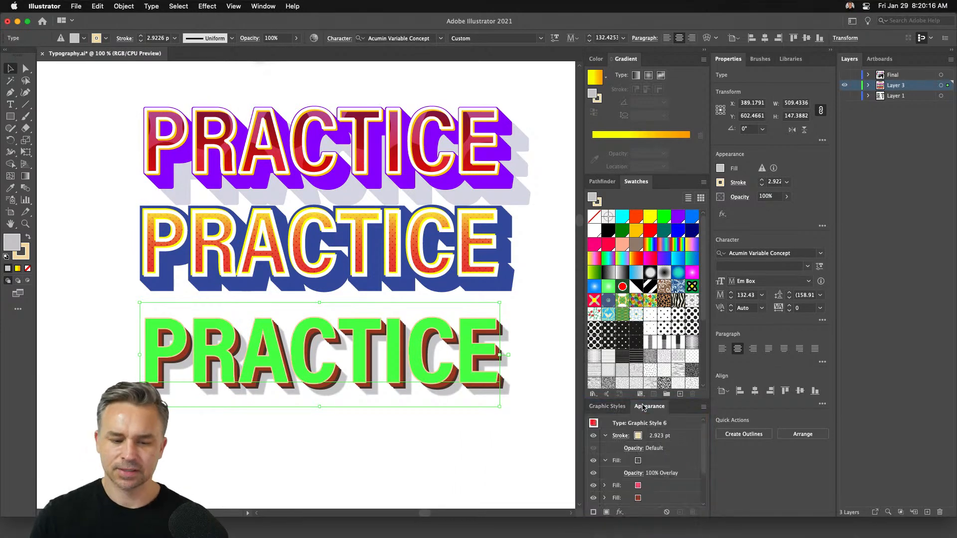
click(96, 256)
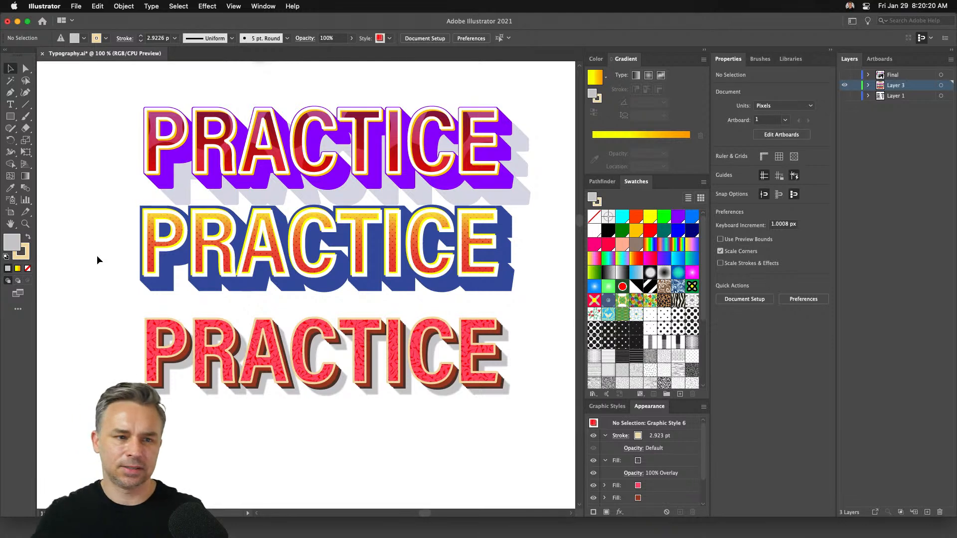
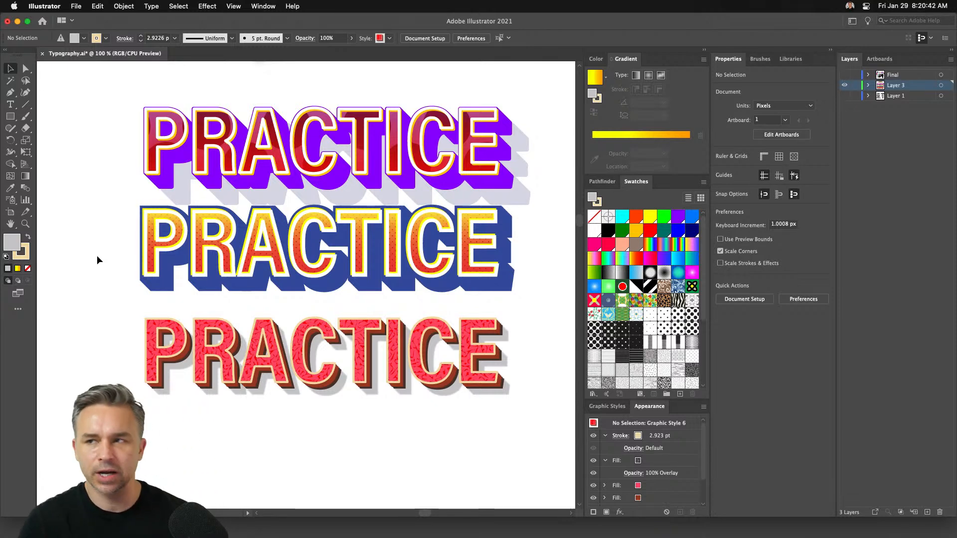
key(super+z)
key(super+z)
key(super+z)
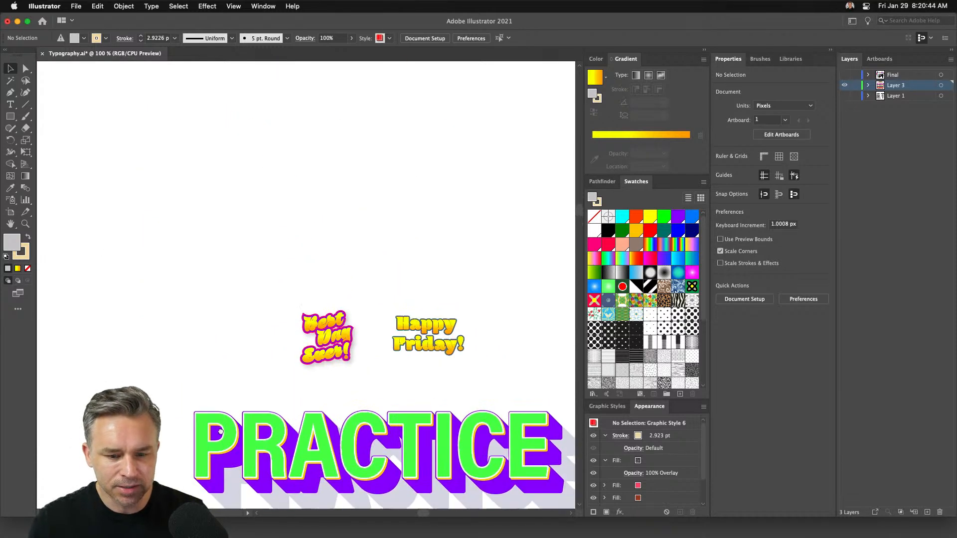
key(super+z)
key(super+z)
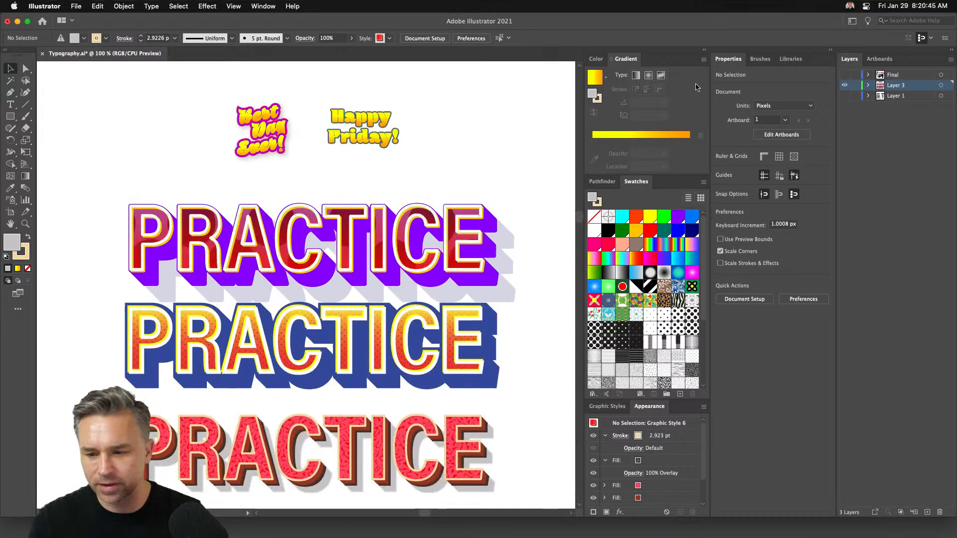
Show and activate Layer 1 instead of Layer 3, and copy its "Feel the Love!" text
click(844, 86)
click(844, 95)
click(899, 98)
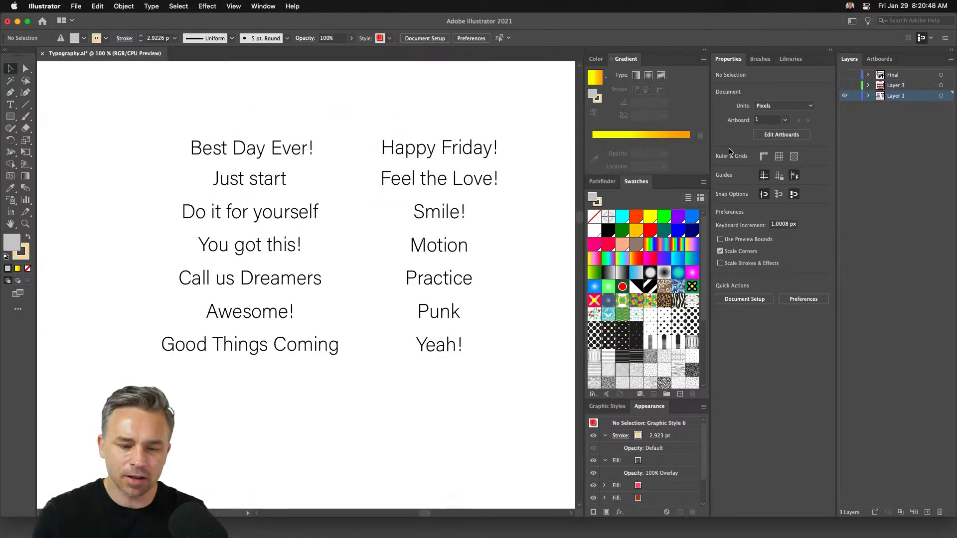
click(385, 178)
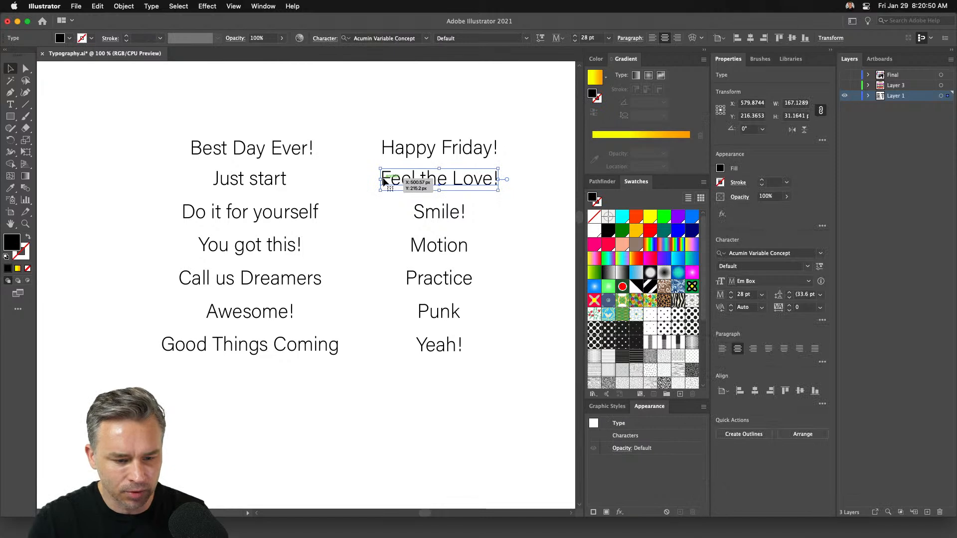
click(383, 98)
Hide Layer 1 and make Layer 3 the visible, active layer again
click(844, 85)
click(845, 95)
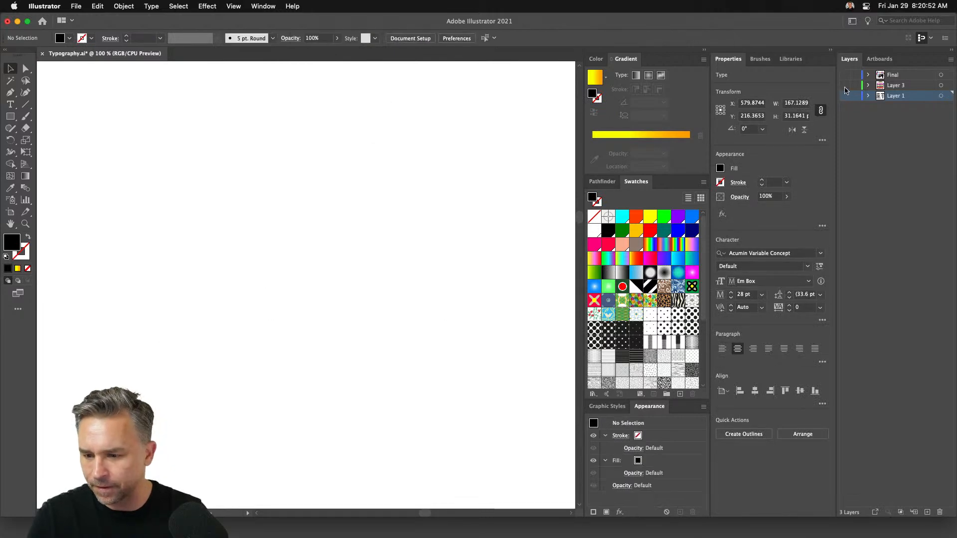
click(884, 87)
Paste "Feel the Love!" into an empty area beside the PRACTICE artwork and place a duplicate above it
scroll(78, 220, right, 10)
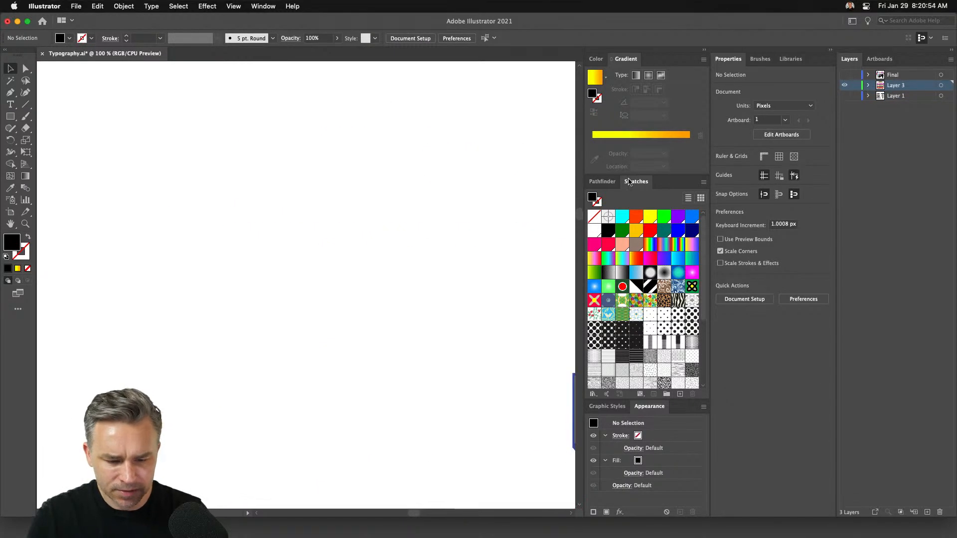
scroll(79, 219, right, 5)
click(282, 293)
drag(282, 294, 333, 222)
Put "Love!" on a second line in the upper text copy and enlarge the text to about 86 pt
double_click(304, 225)
key(BackSpace)
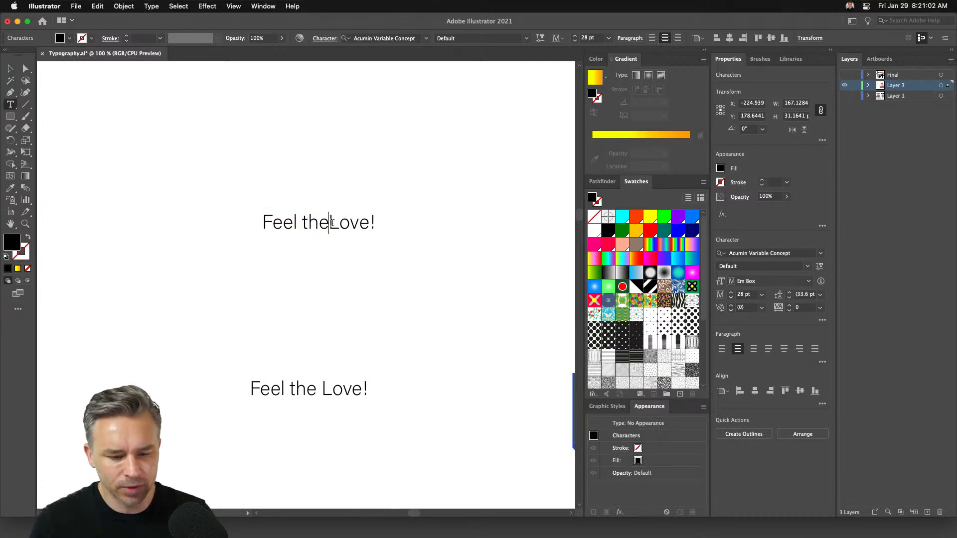
key(Return)
key(Escape)
drag(355, 257, 417, 331)
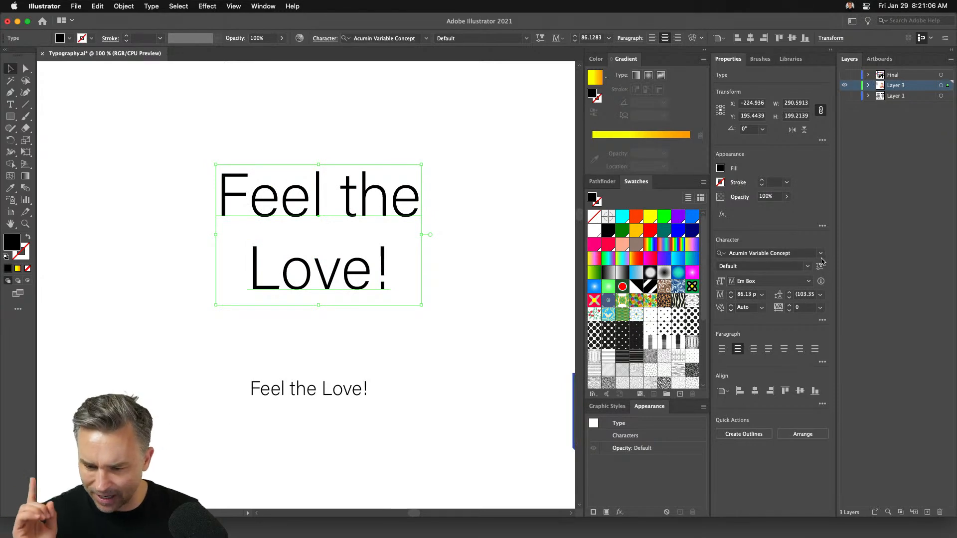
Switch to Chrome and browse the funky-tagged Adobe Fonts families through to the third results page
mouse_move(401, 537)
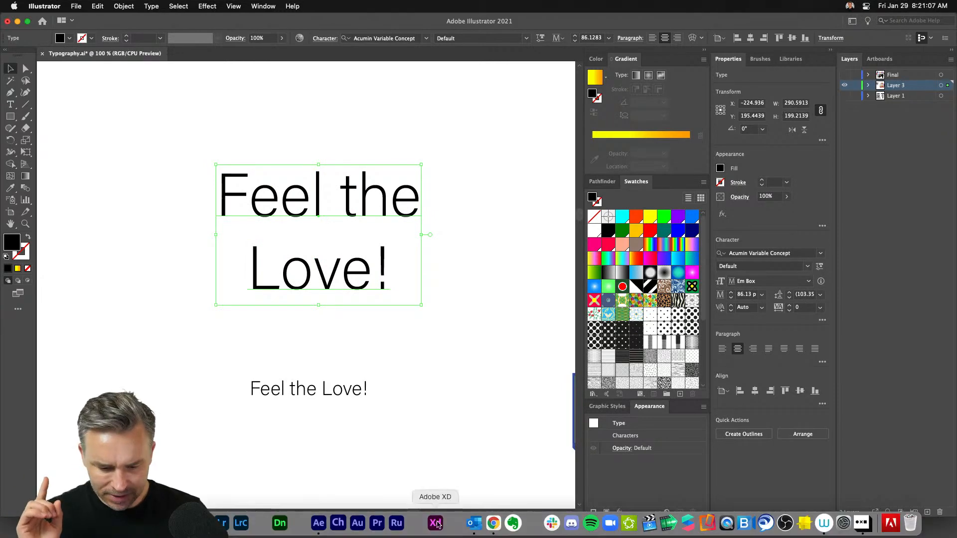
click(492, 524)
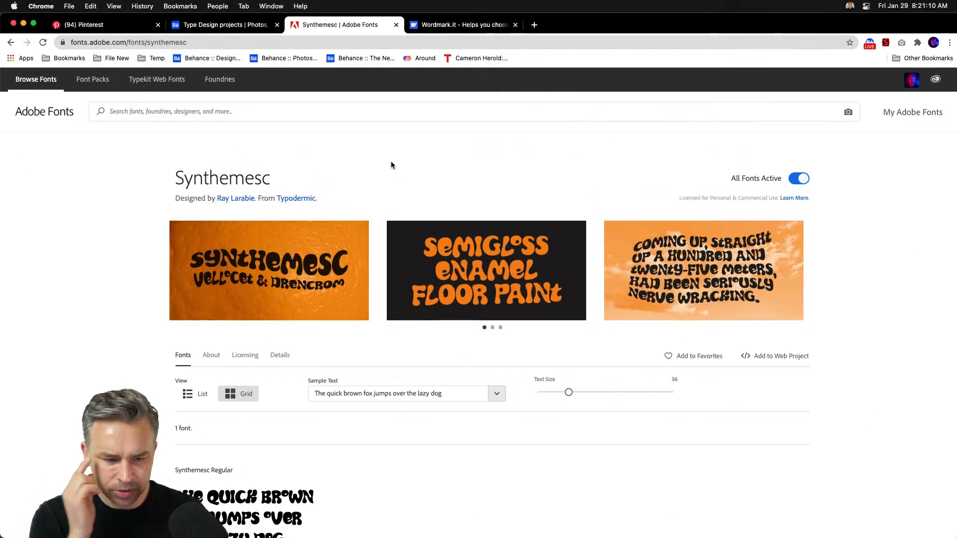
click(11, 42)
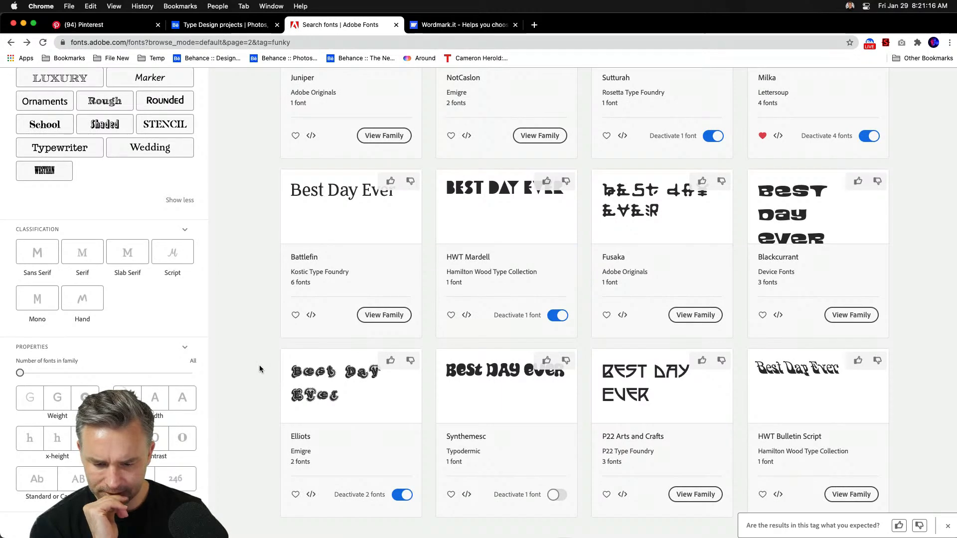
scroll(576, 409, down, 5)
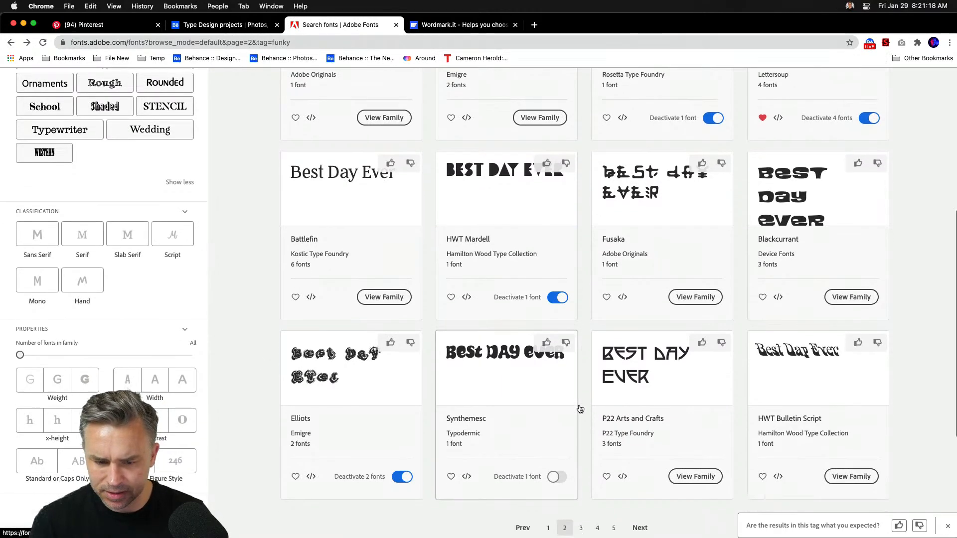
click(649, 449)
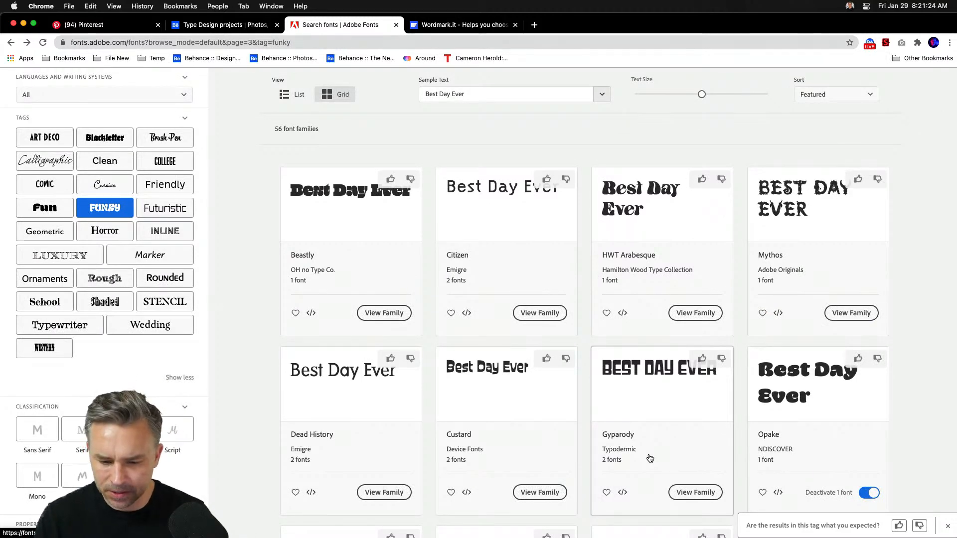
scroll(649, 459, down, 5)
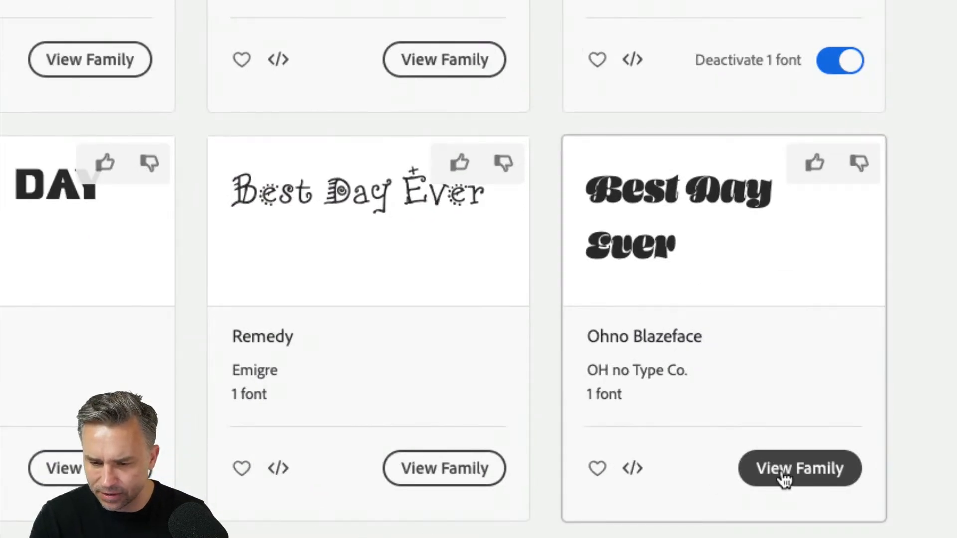
Open the Ohno Blazeface family, activate all its fonts, and return to Illustrator
click(783, 480)
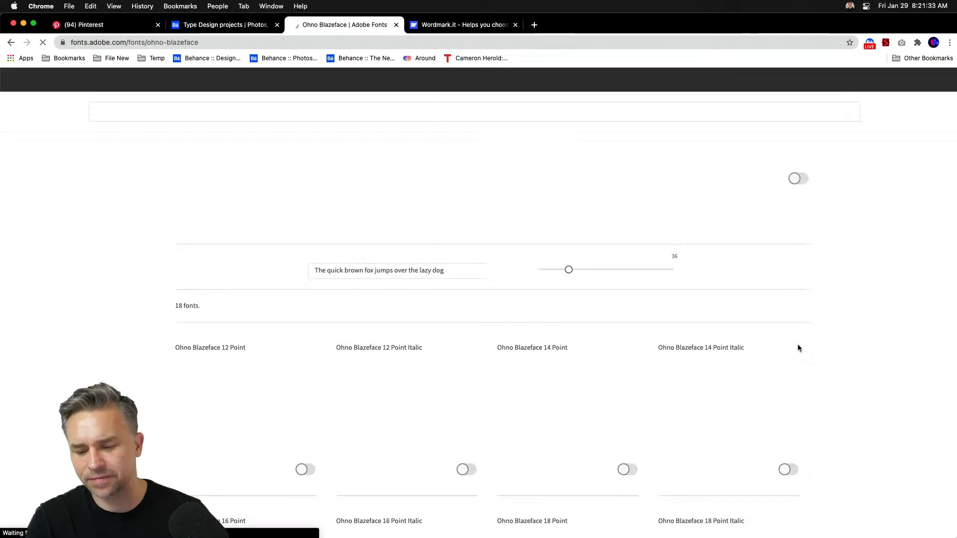
click(799, 178)
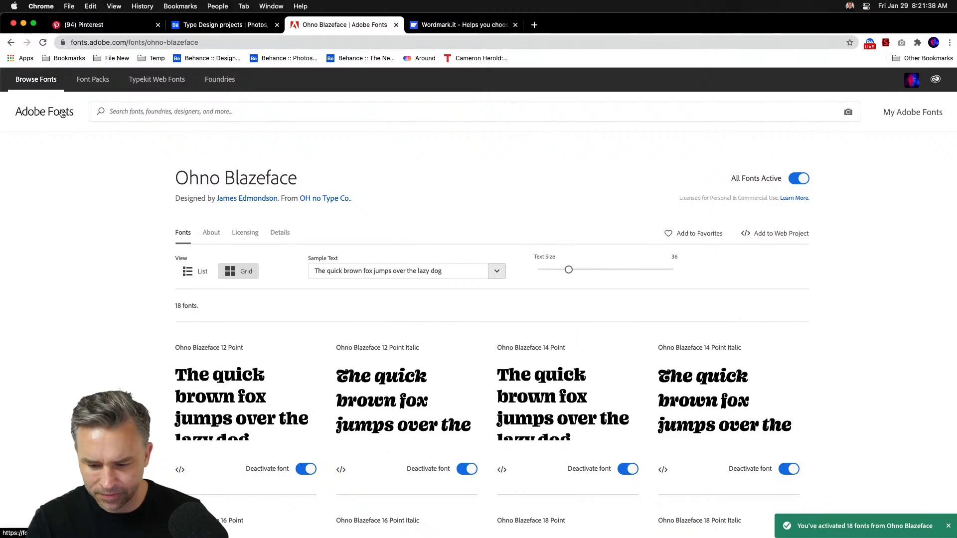
click(24, 24)
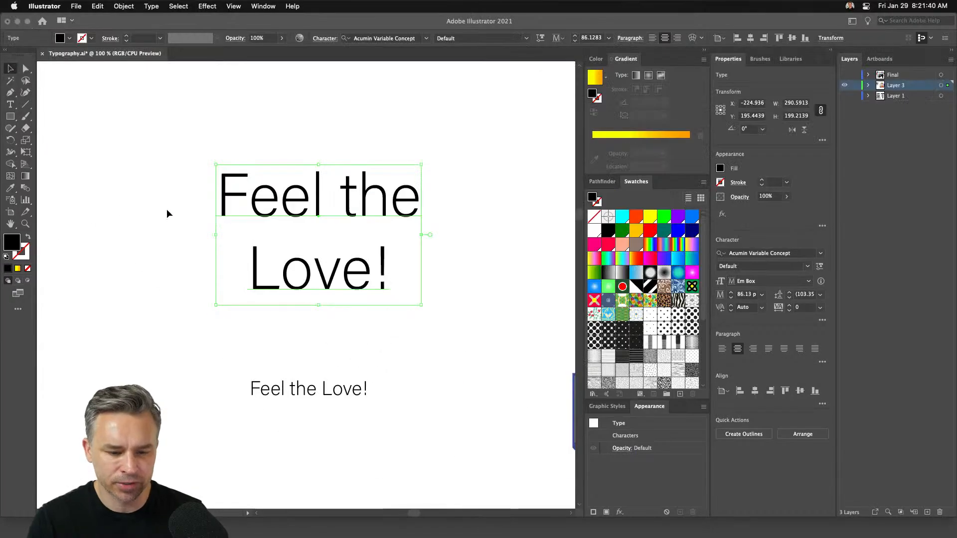
Set the enlarged two-line text in Ohno Blazeface 12 Point
click(798, 255)
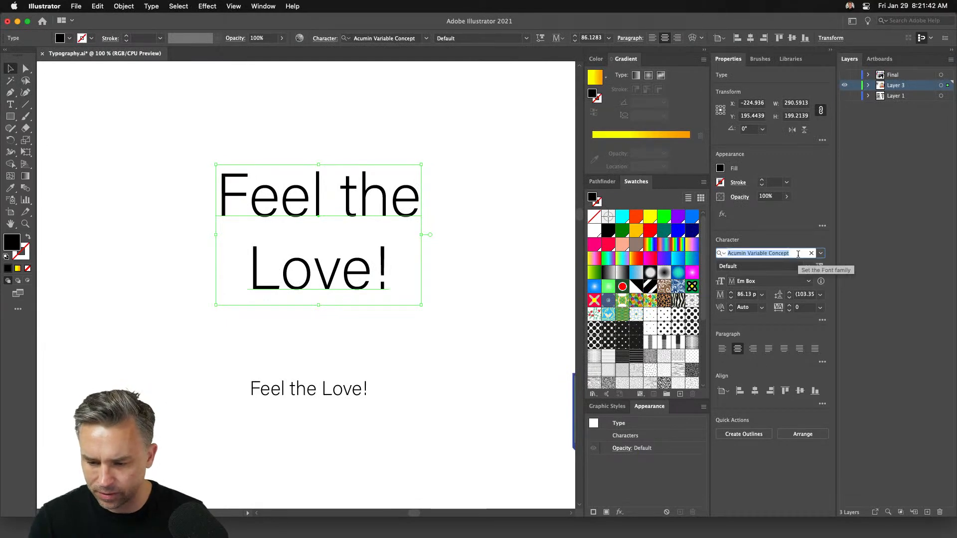
text(oh)
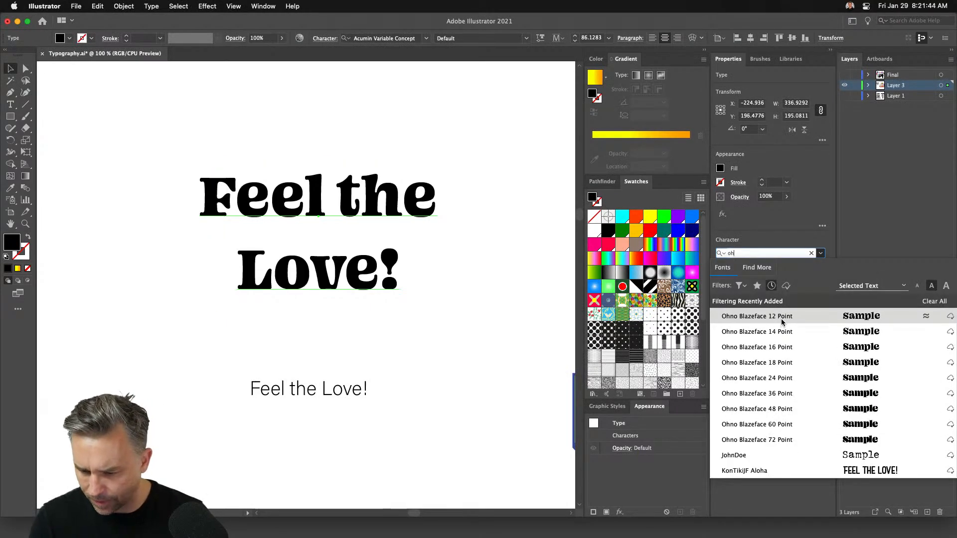
click(781, 319)
click(822, 268)
click(836, 222)
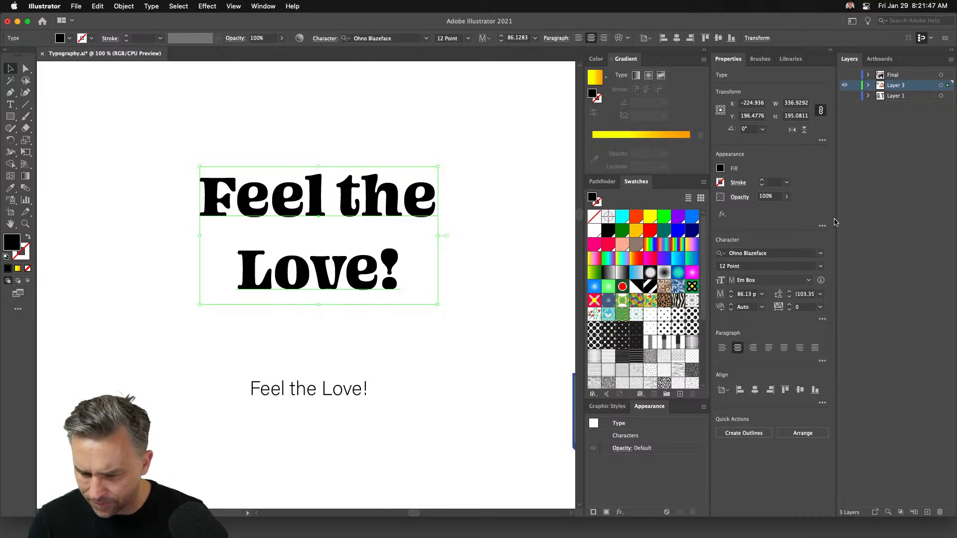
Set the enlarged two-line text in Ohno Blazeface 18 Point
click(822, 254)
text(o)
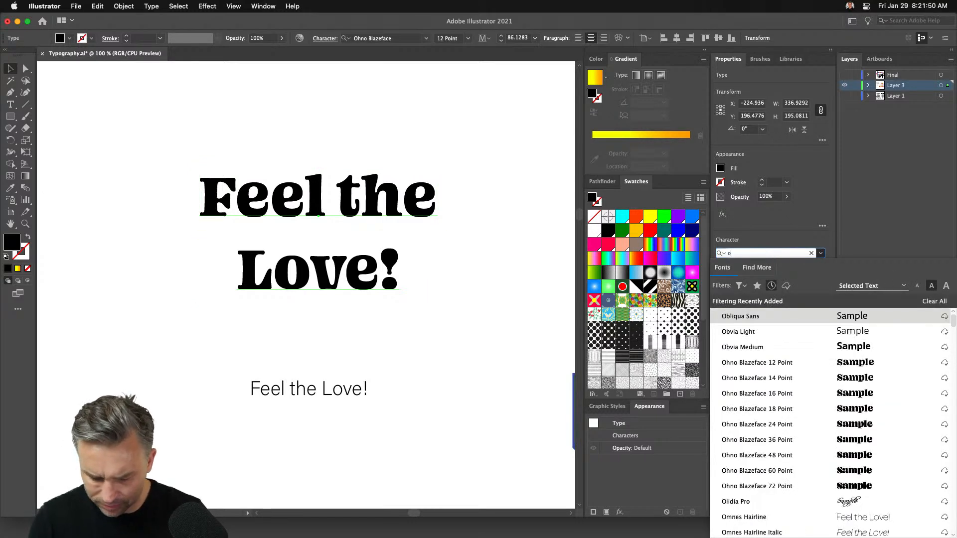
text(hno Blazeface)
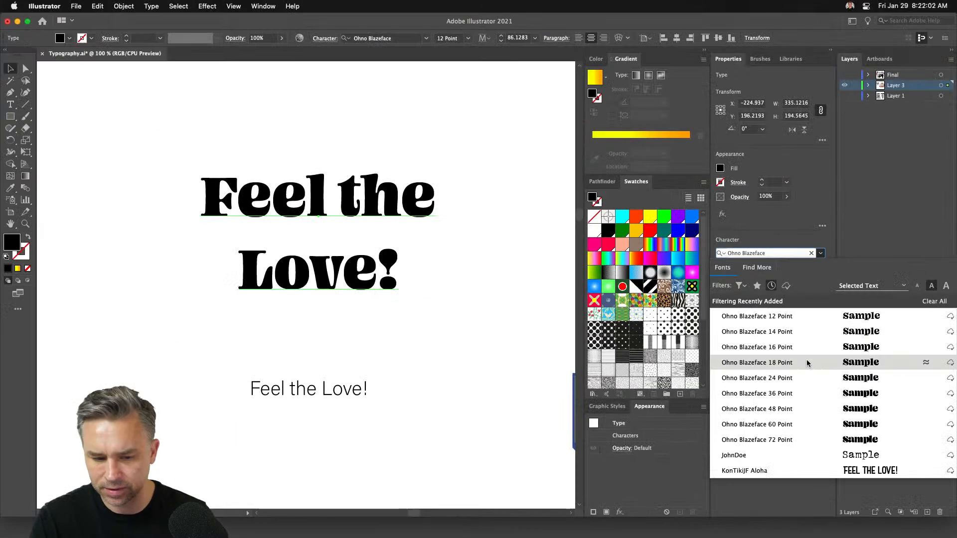
click(703, 292)
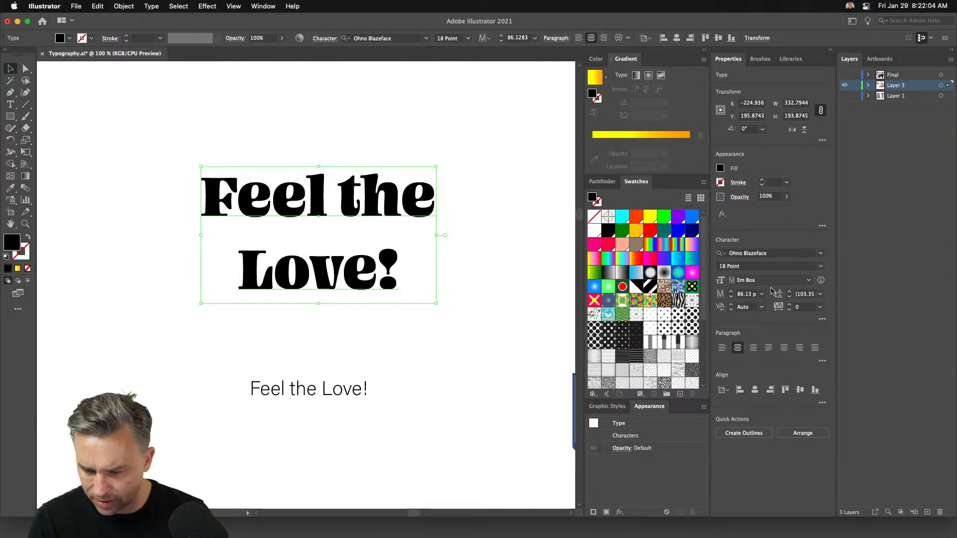
click(820, 267)
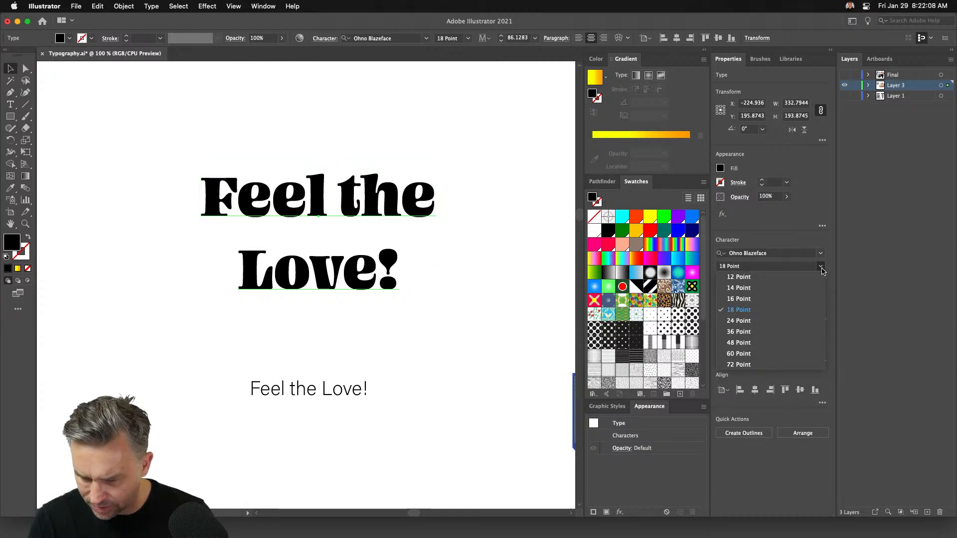
click(821, 268)
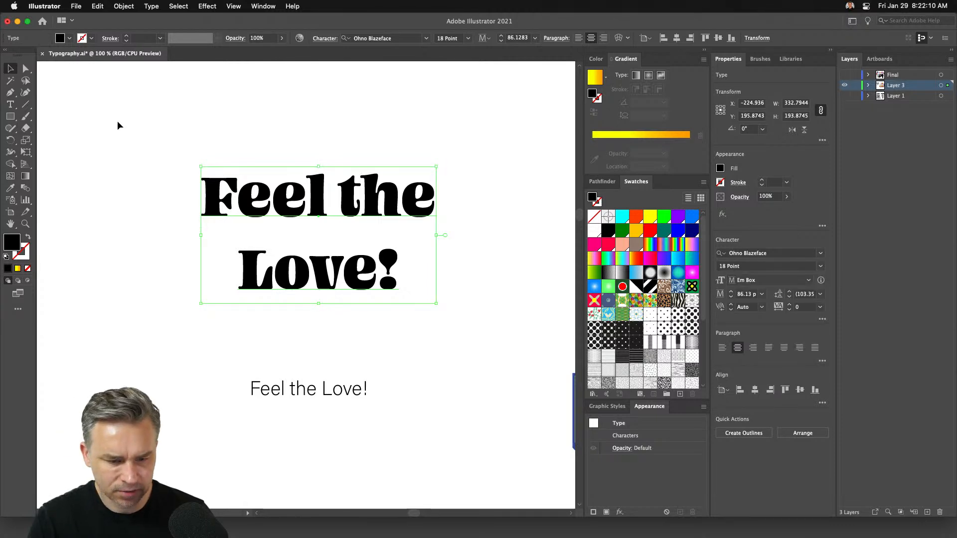
Move the enlarged two-line text straight down to a Y position of about 225 px
click(142, 117)
drag(227, 197, 260, 225)
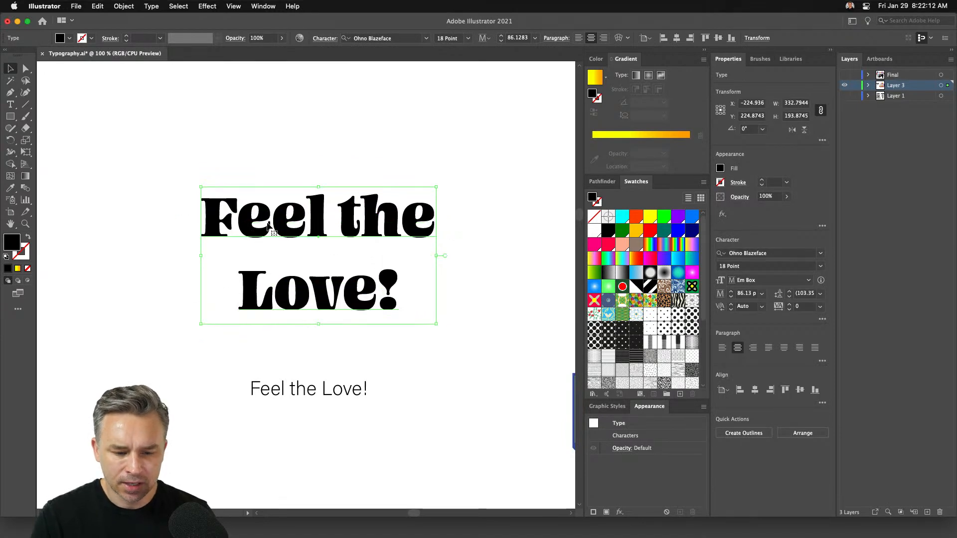
click(134, 241)
click(231, 218)
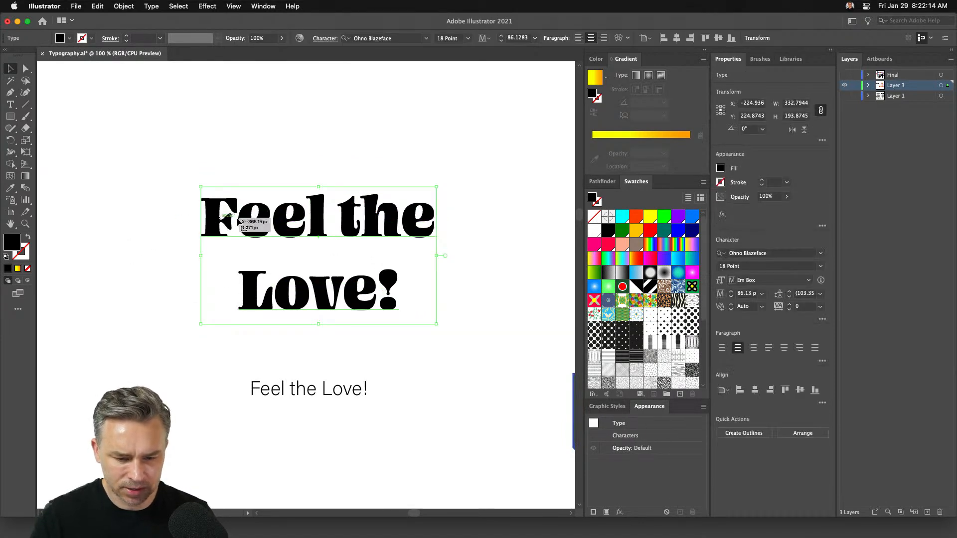
Copy the word "Love!" from the enlarged text, then remove it together with its line break
double_click(267, 287)
double_click(372, 272)
key(super+c)
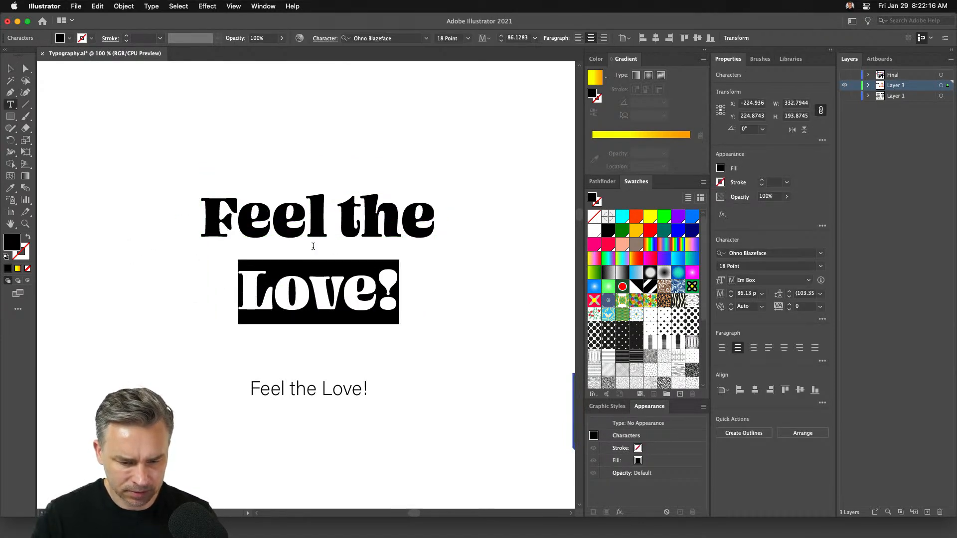
key(BackSpace)
key(BackSpace)
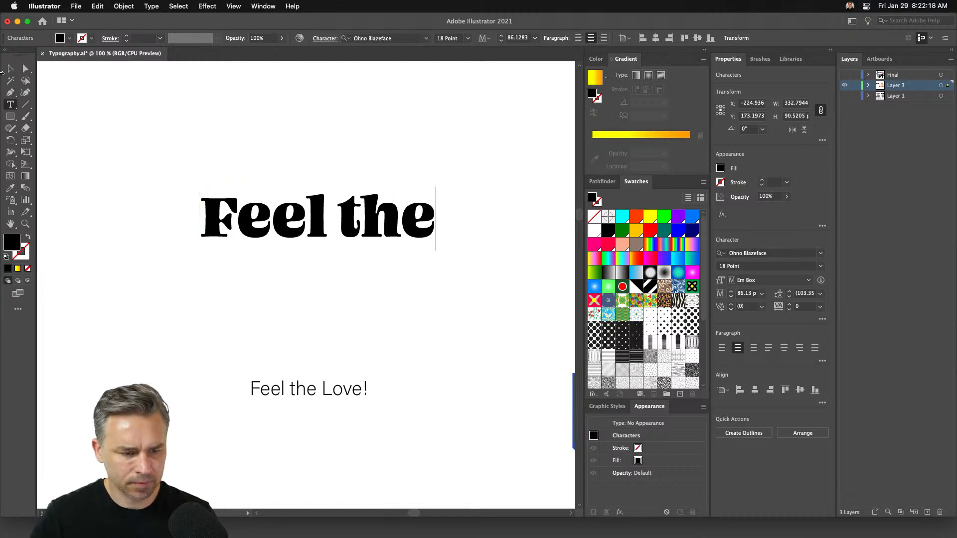
Paste "Love!" as a separate text object and place it centred closely beneath "Feel the"
key(Escape)
click(64, 137)
key(super+v)
drag(274, 287, 297, 273)
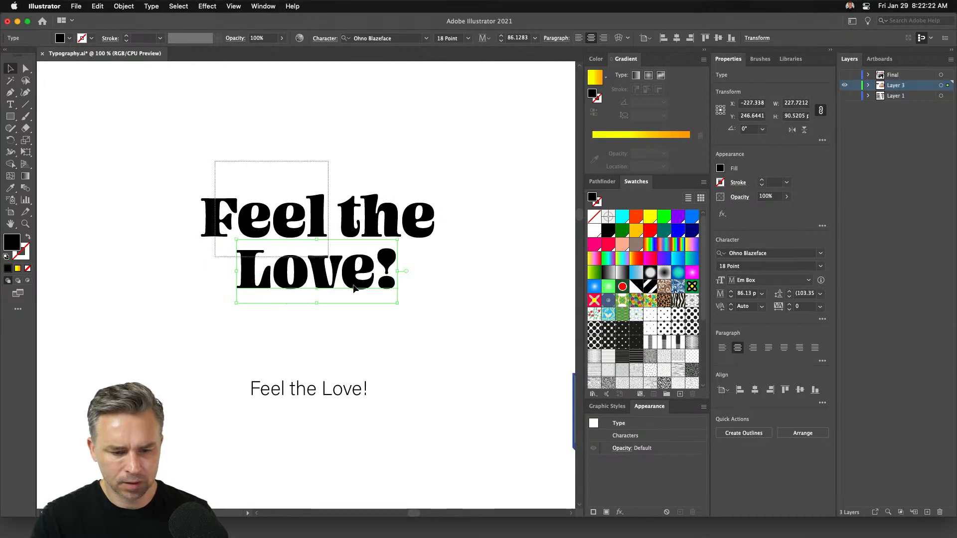
Fill both "Feel the" and "Love!" with the pinkish-red swatch and deselect them
shift+click(307, 242)
click(606, 247)
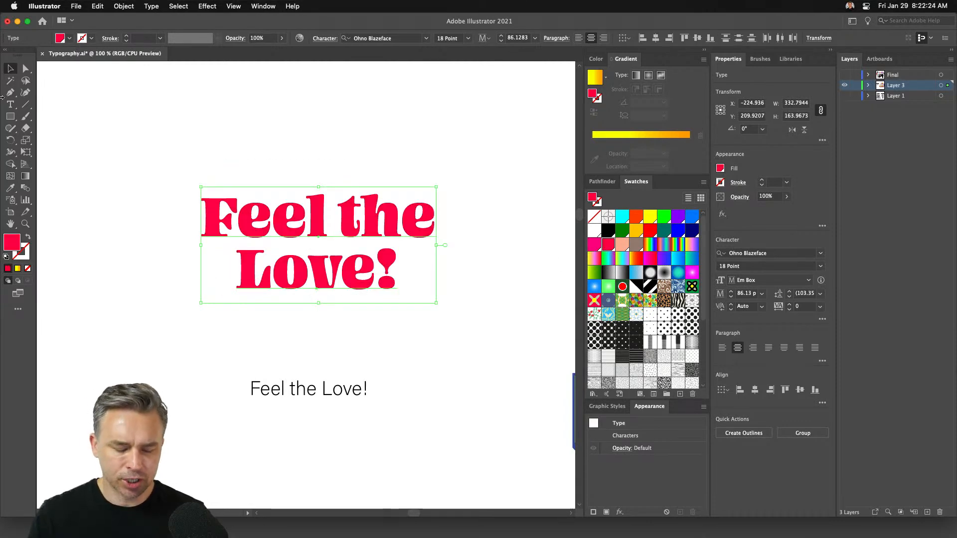
click(258, 157)
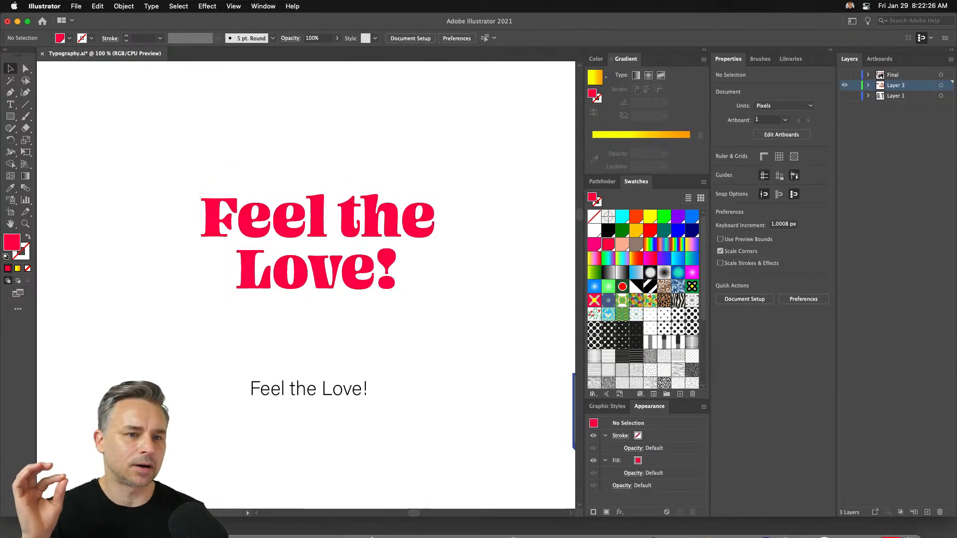
mouse_move(367, 536)
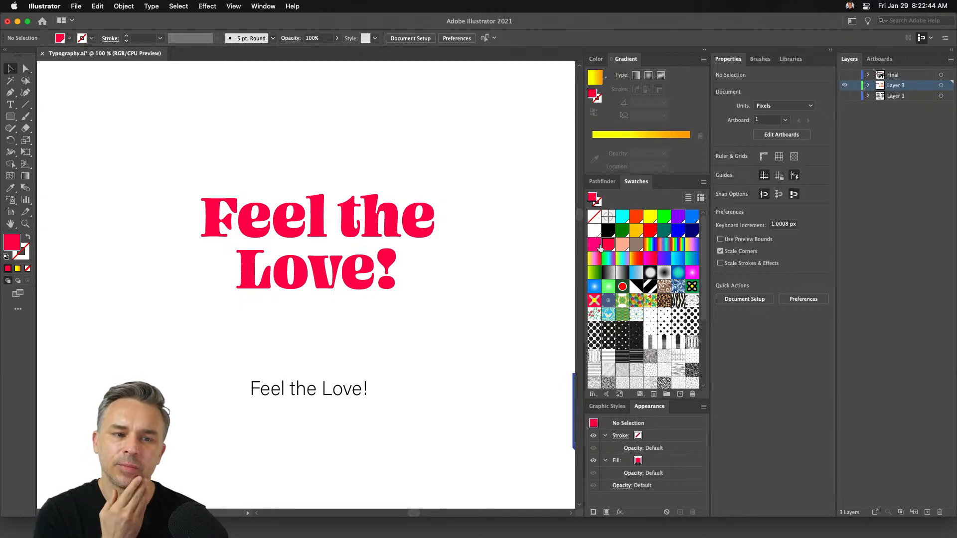
click(7, 119)
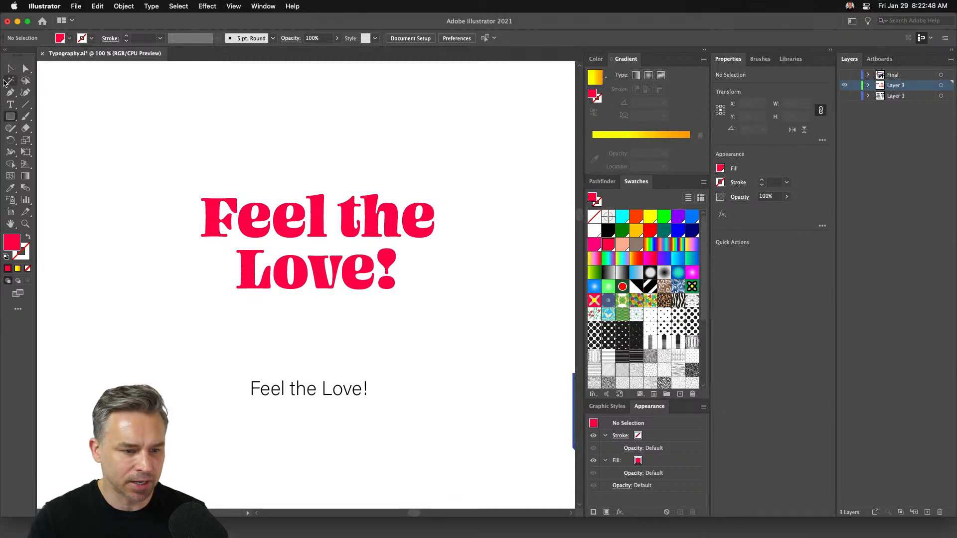
key(v)
mouse_move(797, 536)
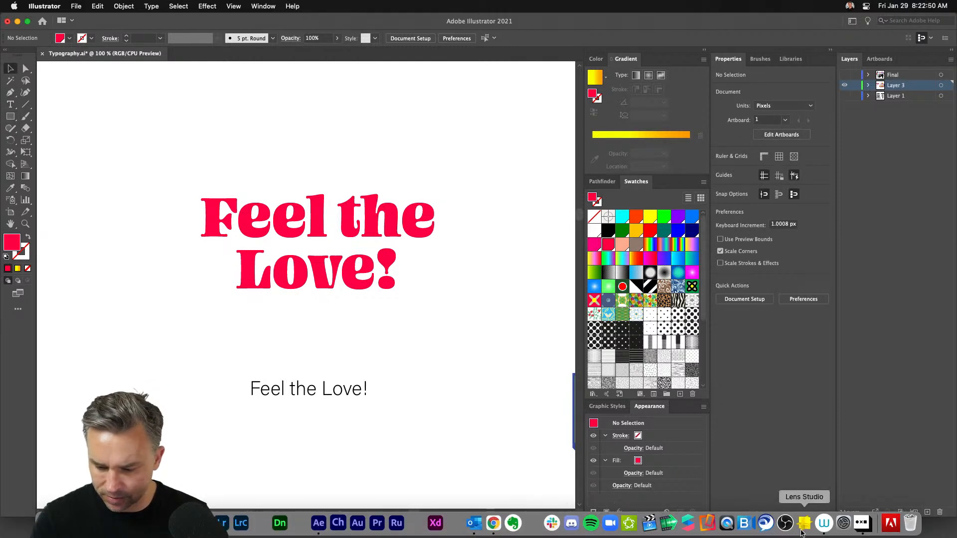
Place a heart about 178 by 156 px below and beside "Love!" and fill it with the pinkish-red swatch
click(861, 523)
click(502, 209)
drag(304, 279, 421, 296)
click(607, 246)
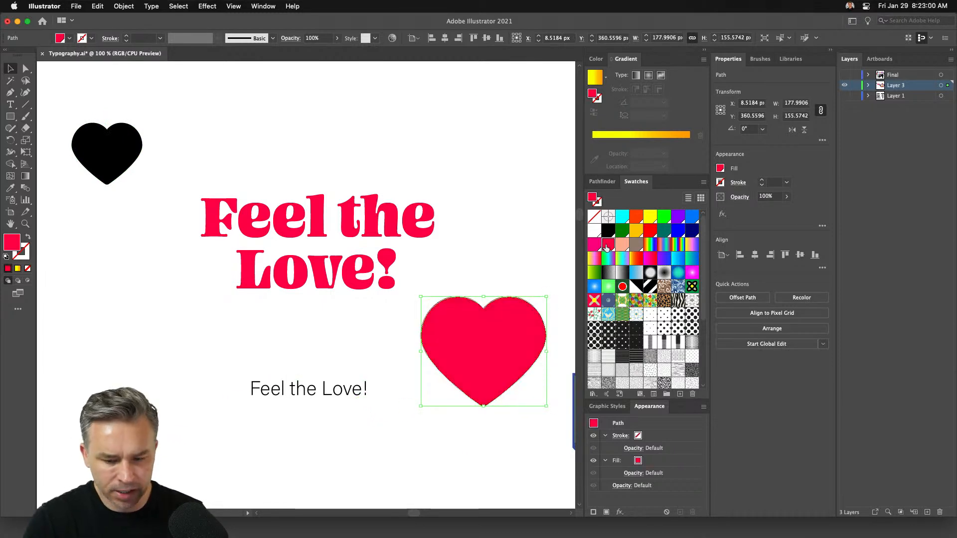
Add a second fill above the heart's red fill and set it to the small black polka-dot pattern
click(607, 512)
click(647, 436)
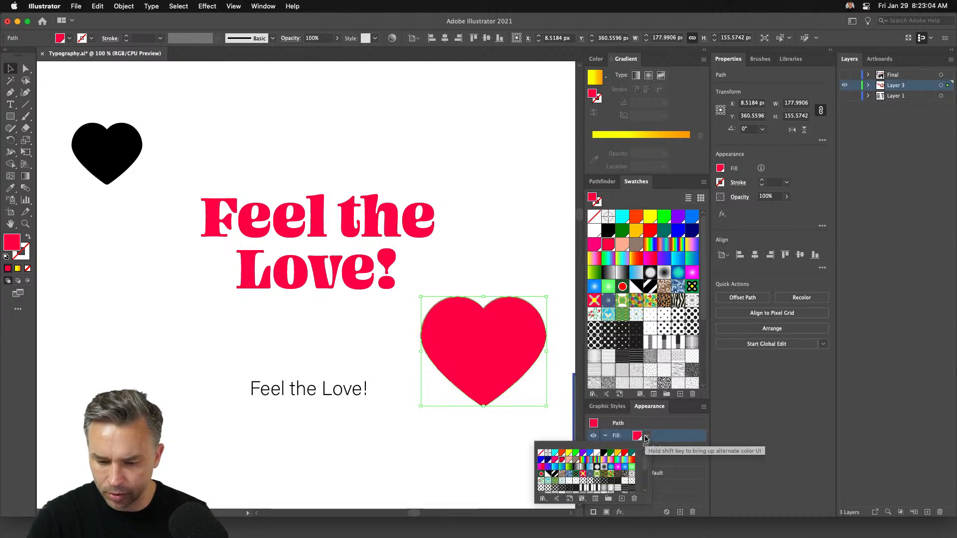
click(575, 482)
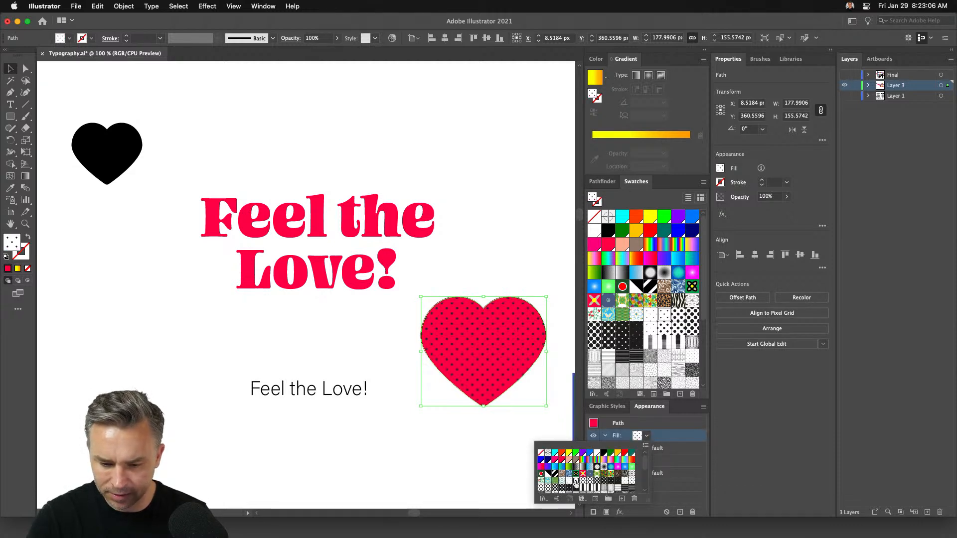
key(super+equal)
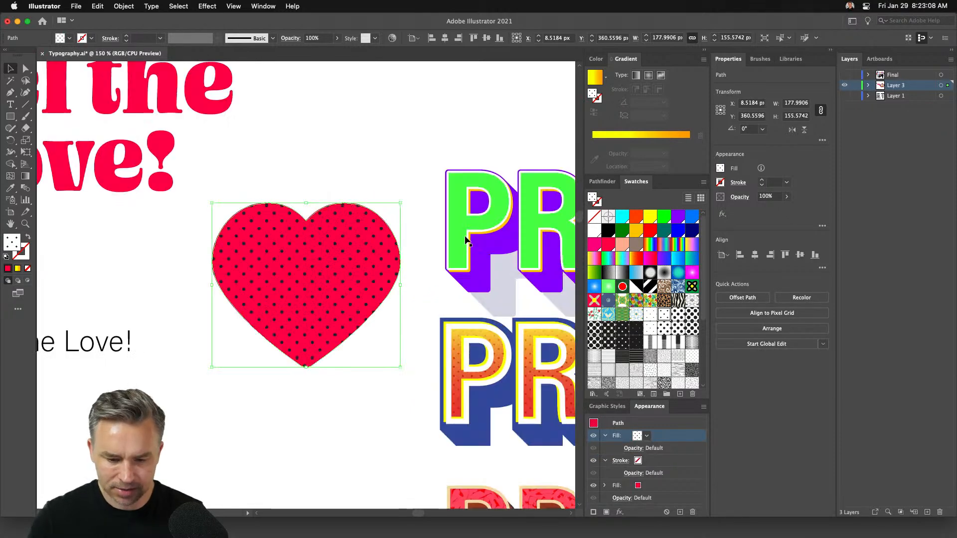
drag(264, 263, 333, 256)
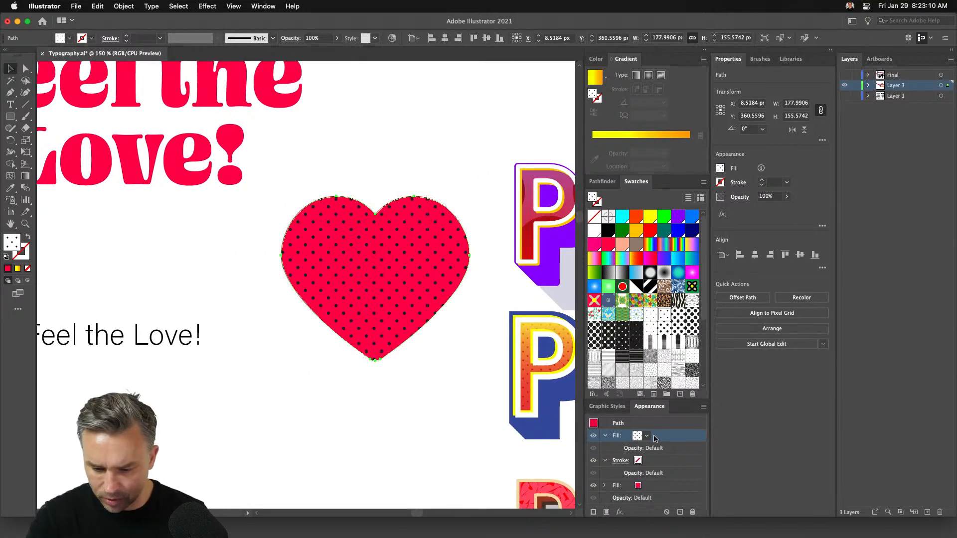
Add a third fill on top of the heart's polka dots and set it to the thin horizontal-line pattern
click(606, 514)
click(647, 435)
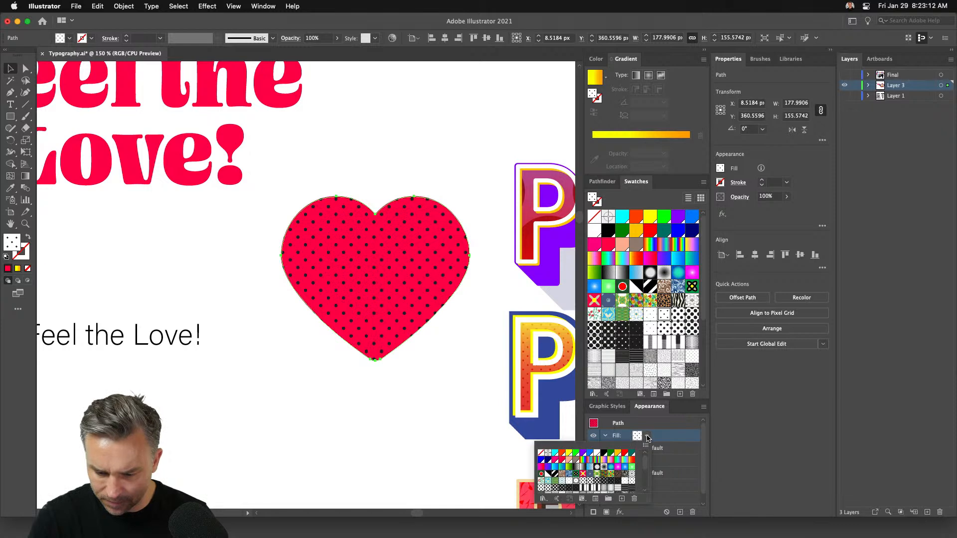
scroll(584, 484, down, 5)
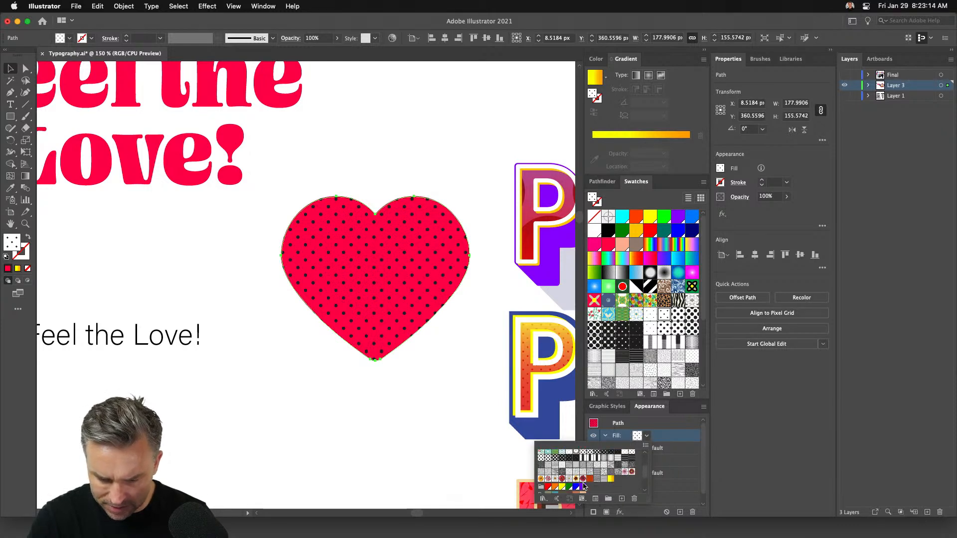
scroll(595, 482, up, 2)
click(584, 469)
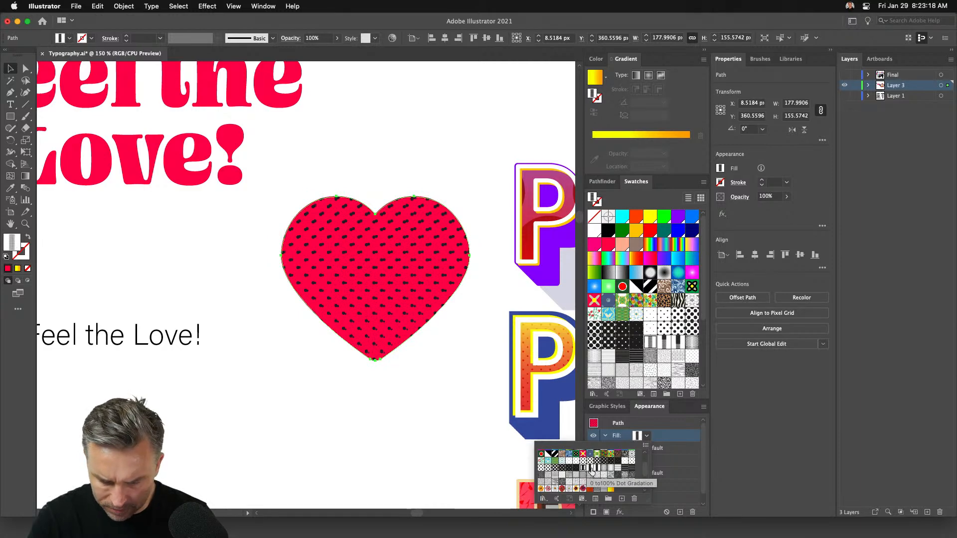
click(604, 469)
click(618, 470)
click(617, 468)
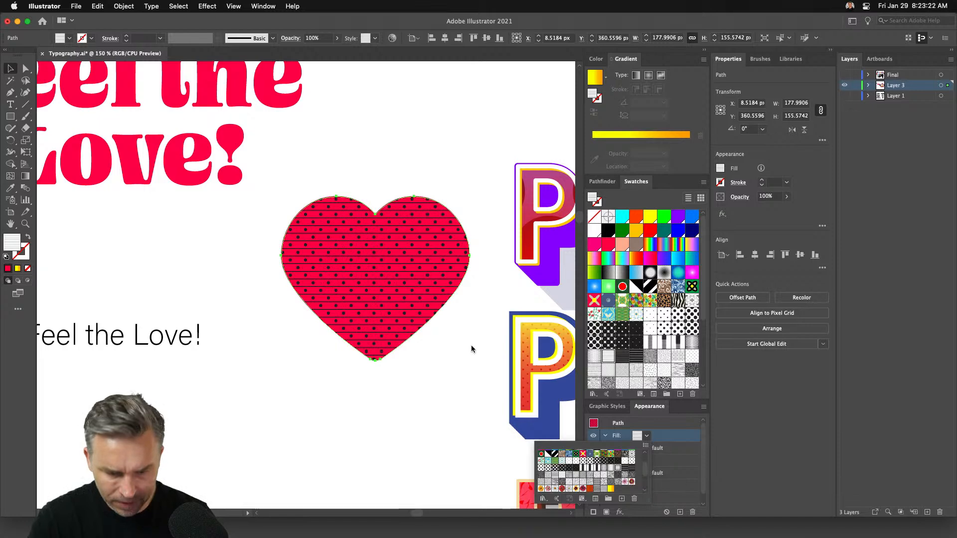
Try scaling down only the horizontal-line pattern inside the heart, leaving the heart's shape alone, and undo the scaling
key(super+plus)
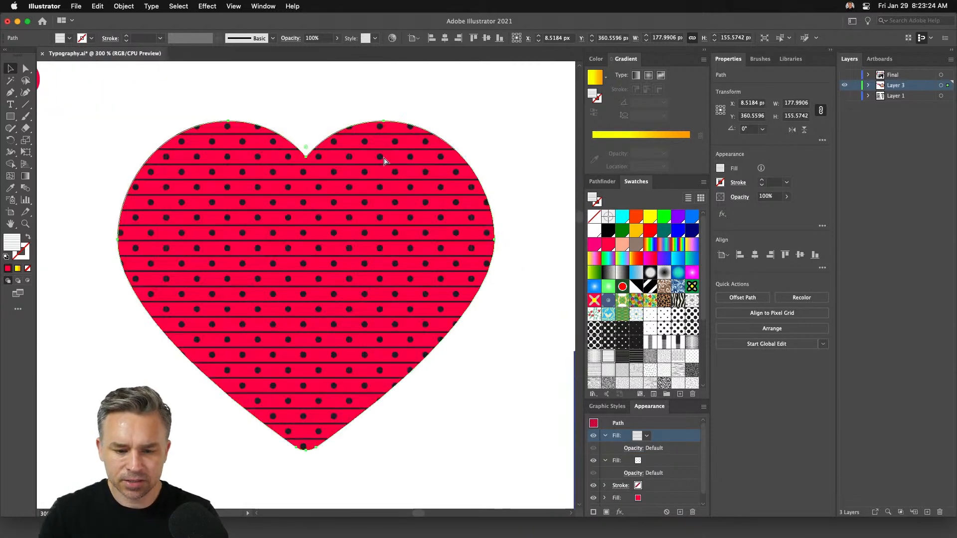
key(super+plus)
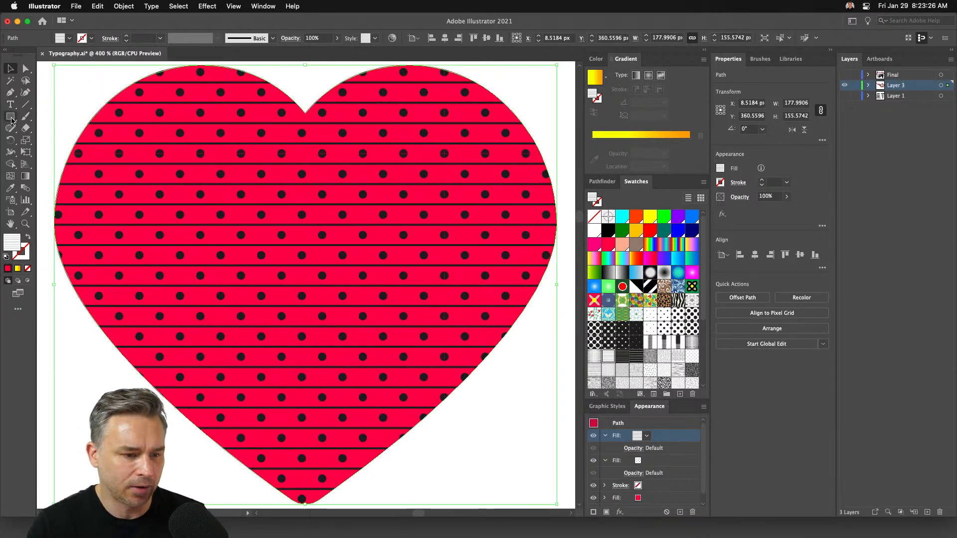
drag(26, 140, 50, 141)
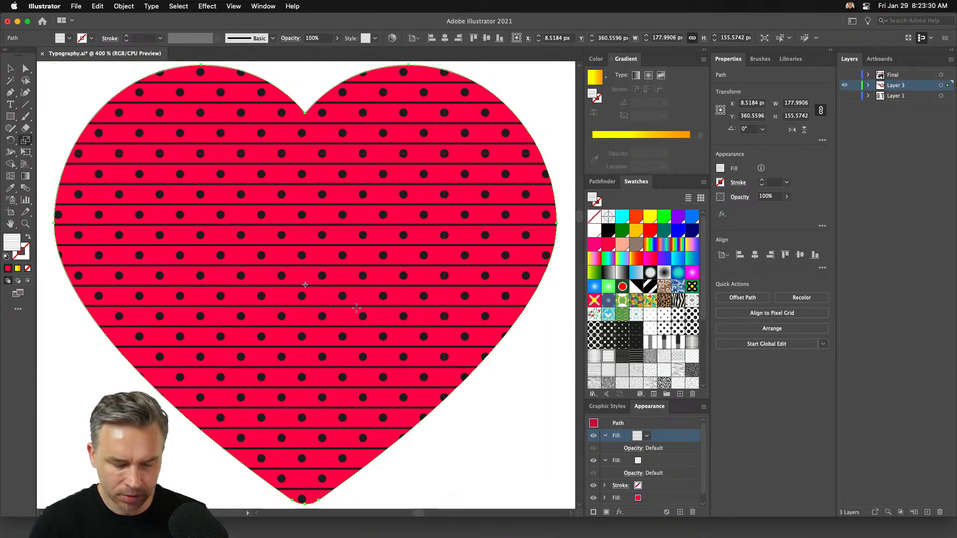
drag(252, 243, 288, 269)
key(shift+grave)
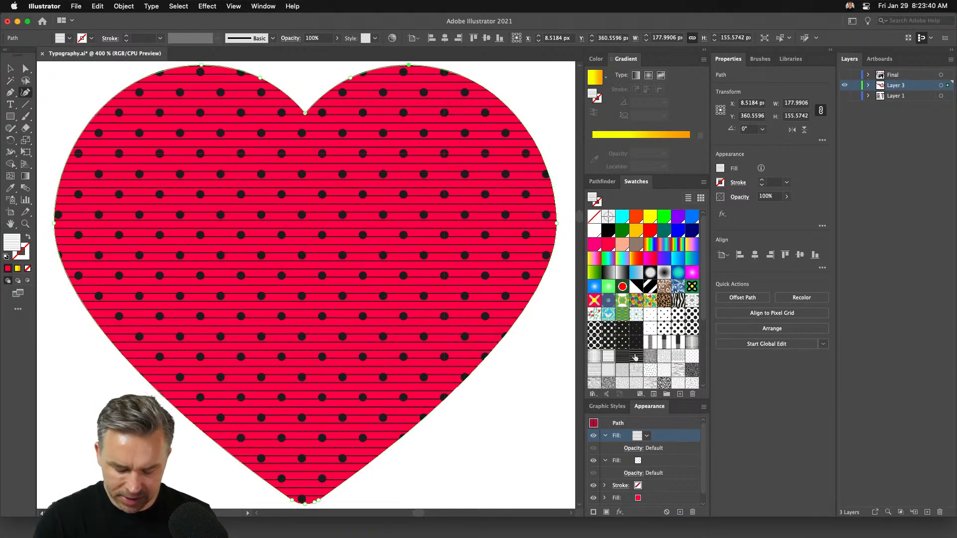
key(super+z)
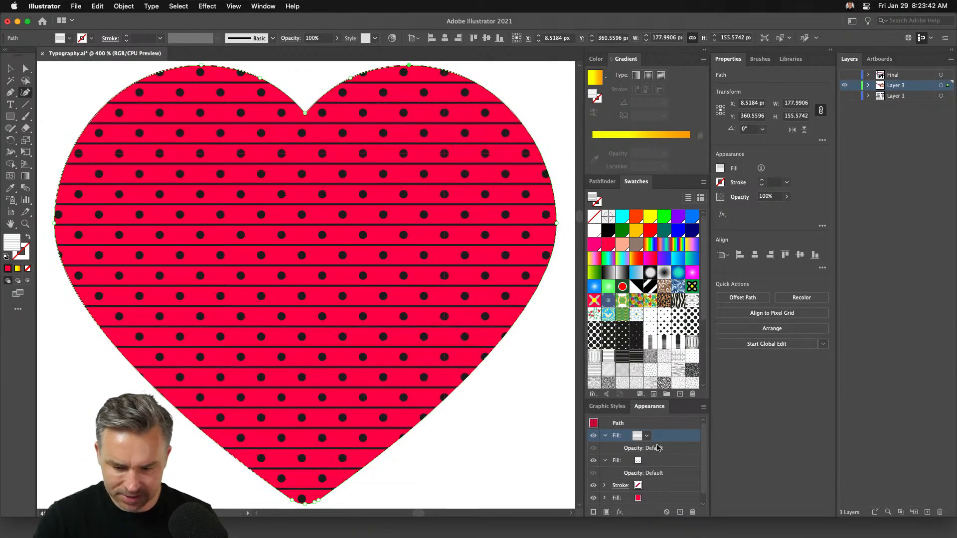
shift+click(673, 462)
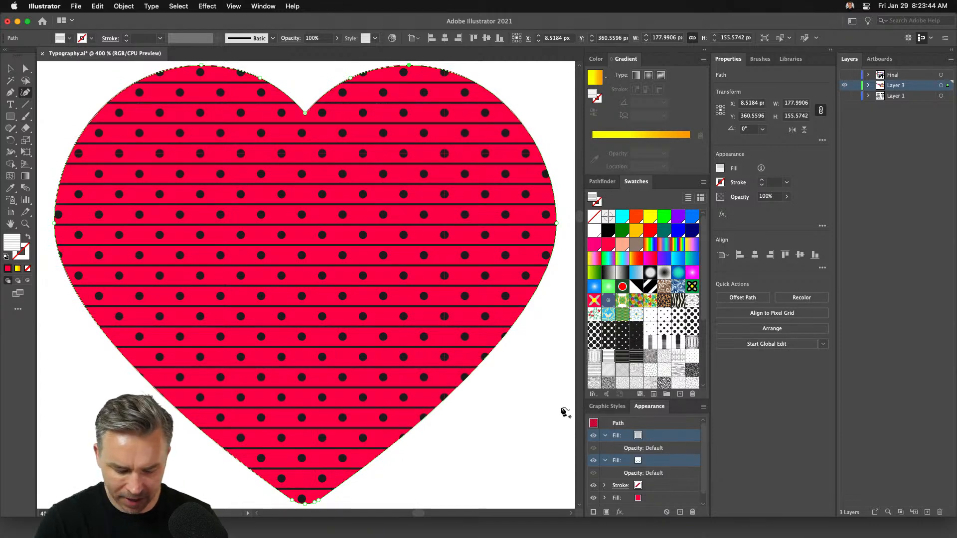
key(super+h)
click(25, 140)
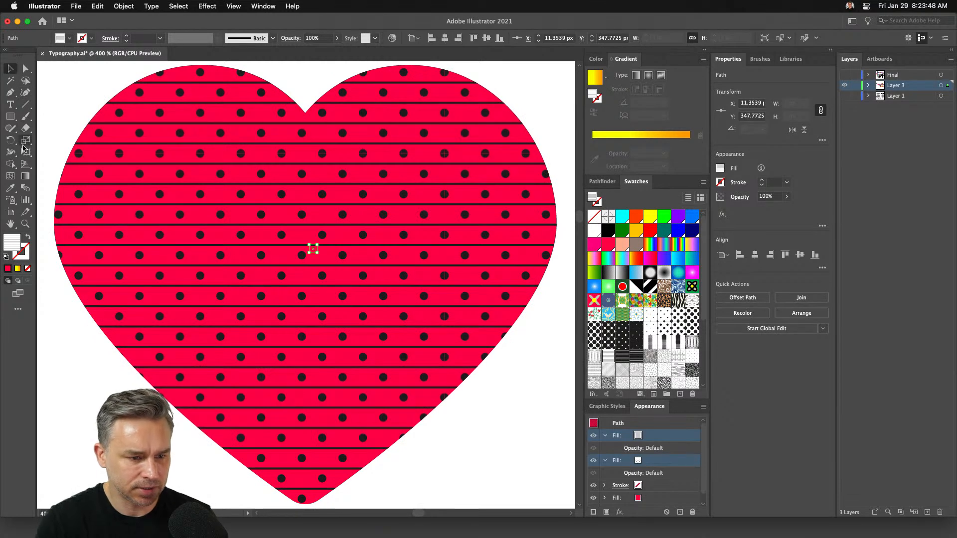
click(10, 69)
click(198, 194)
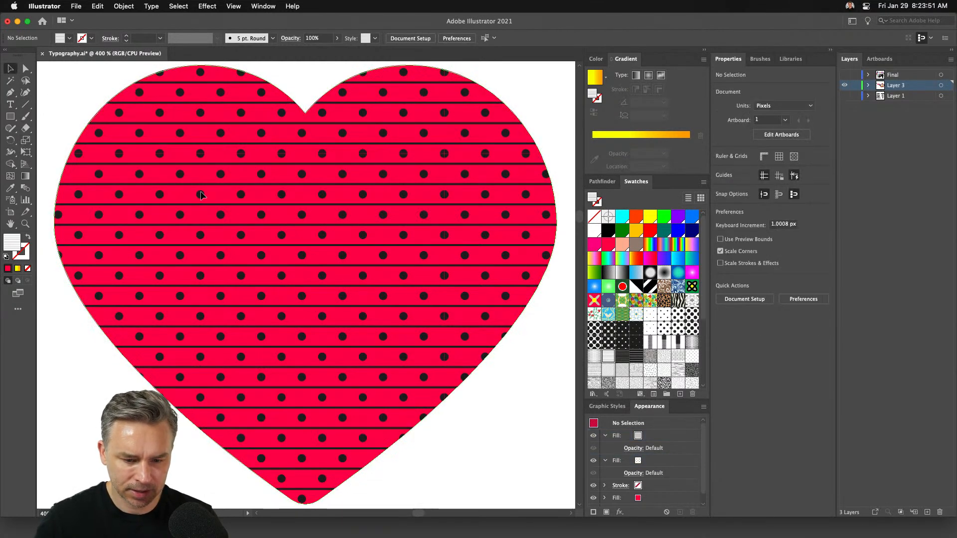
click(667, 440)
click(532, 425)
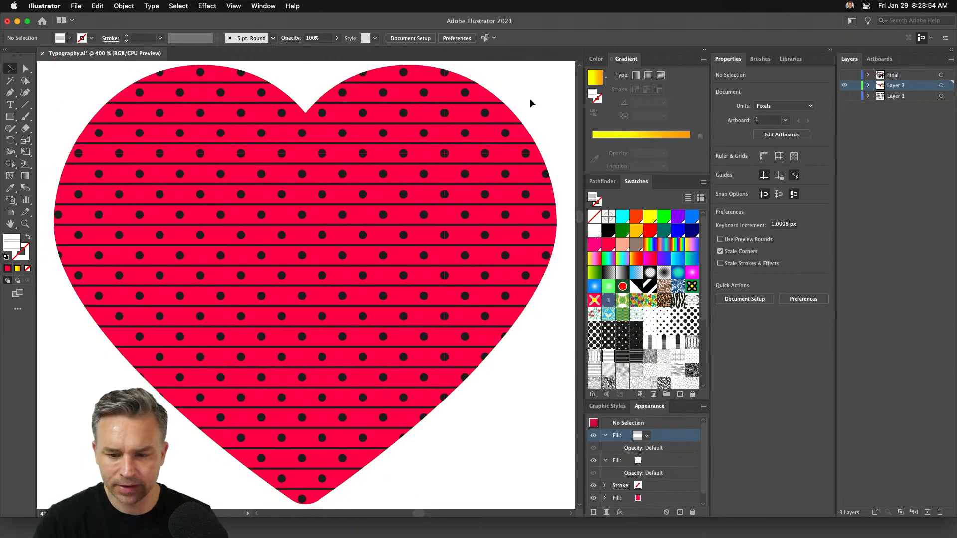
click(661, 498)
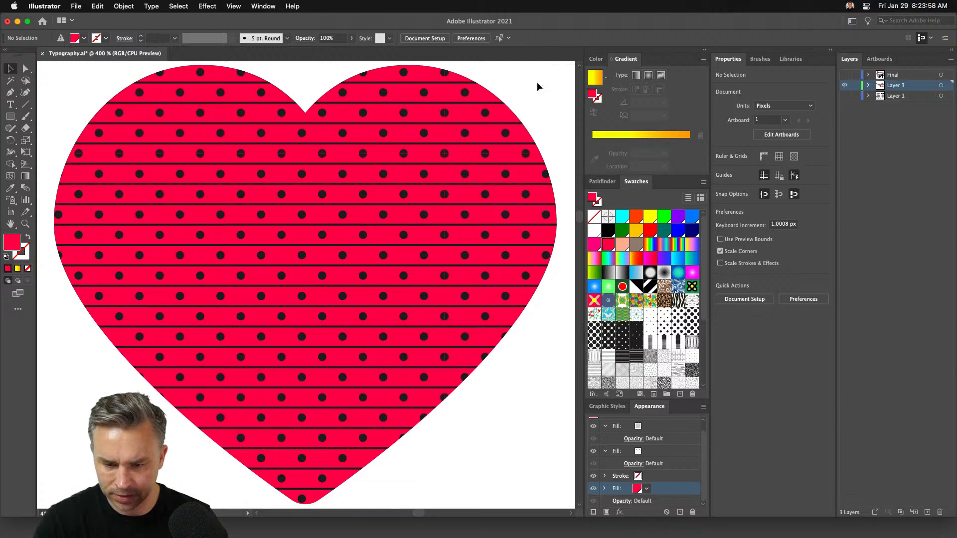
Select the heart's line and dot pattern fills together, try scaling the patterns inside the shape, and undo it
click(531, 192)
click(671, 438)
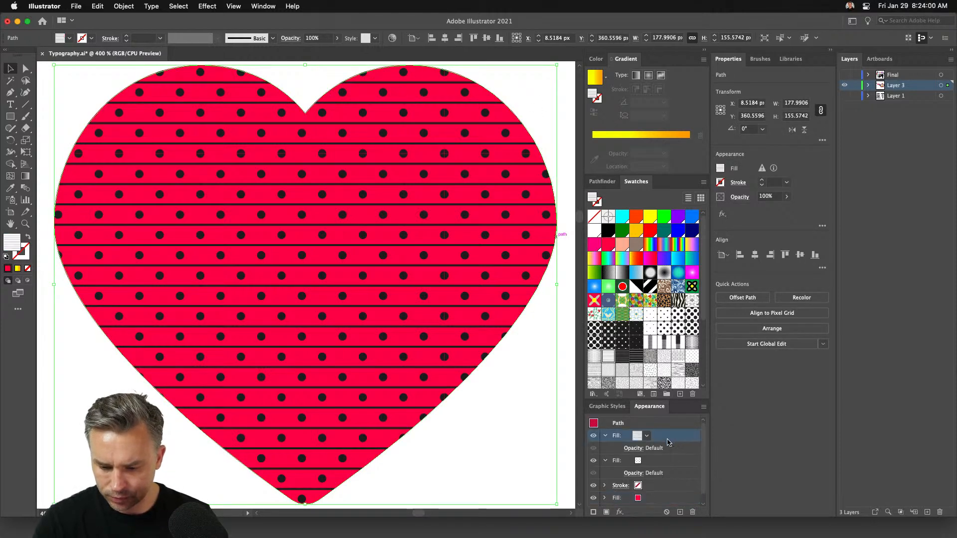
shift+click(667, 462)
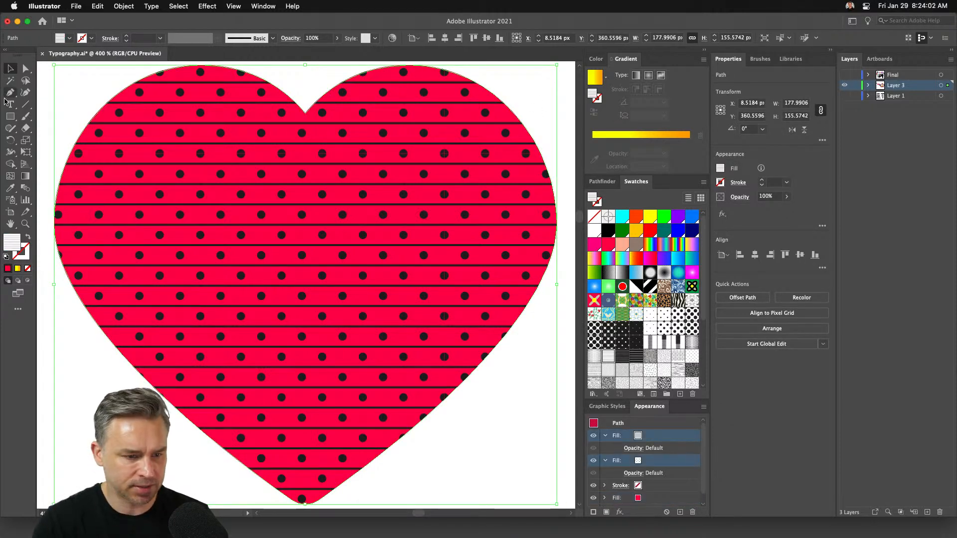
click(26, 140)
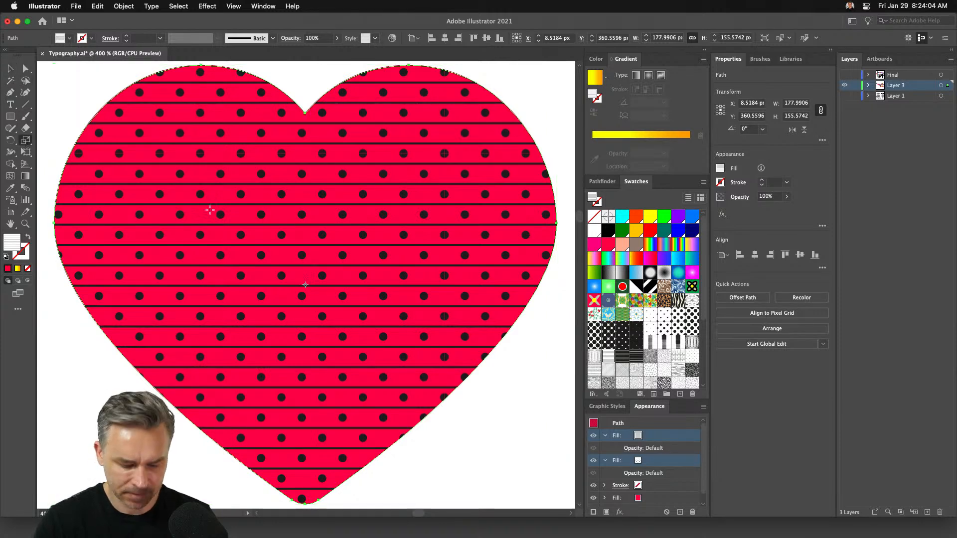
drag(198, 188, 238, 244)
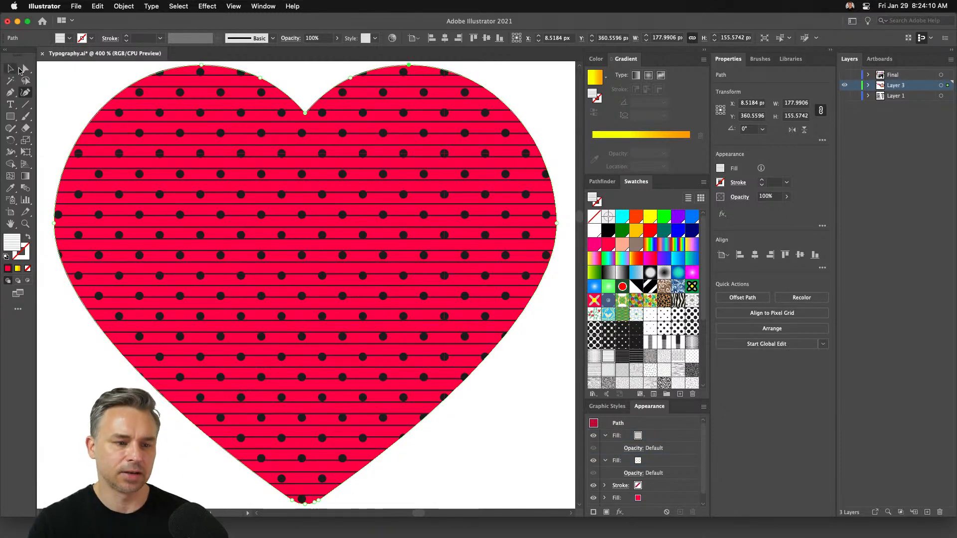
click(11, 69)
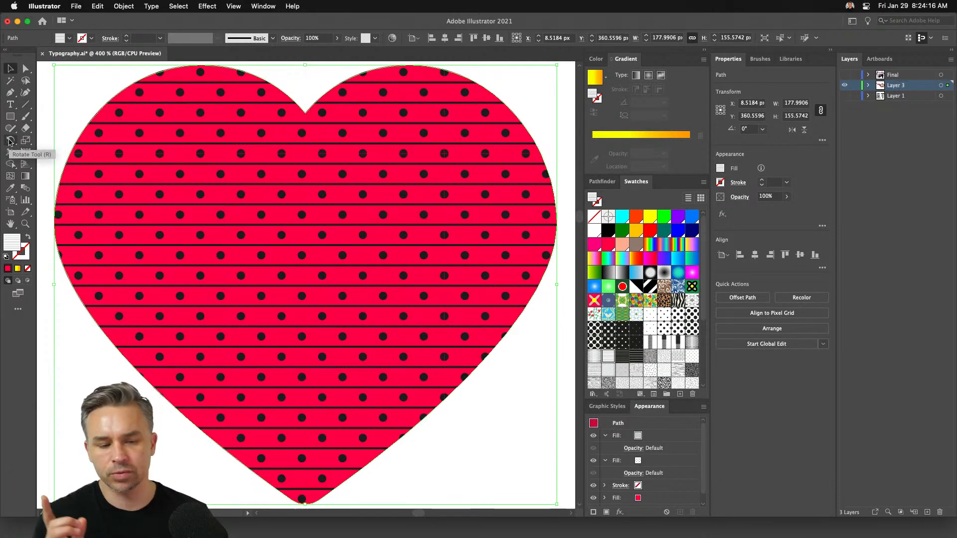
Rotate the heart's line pattern to a diagonal and shift it slightly within the shape, without transforming the heart itself
click(10, 142)
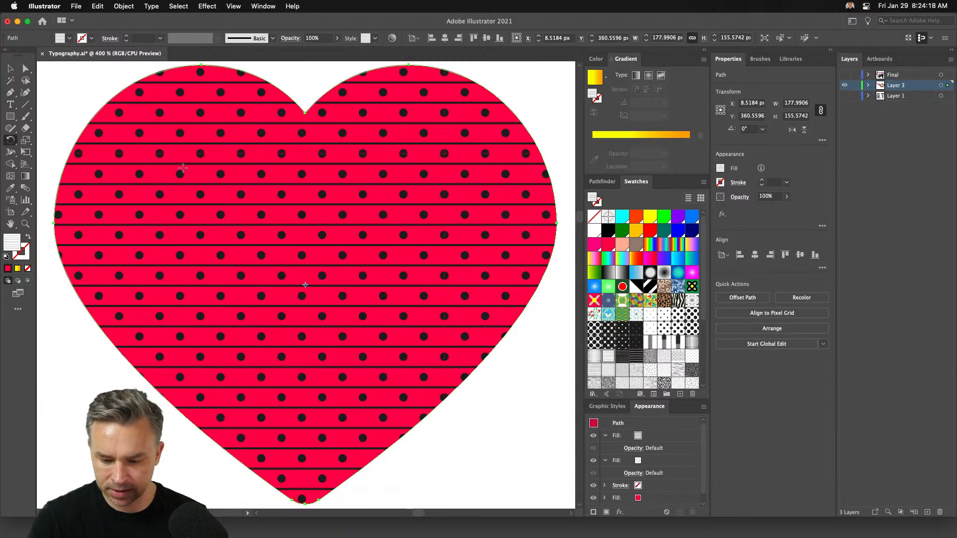
drag(217, 168, 162, 203)
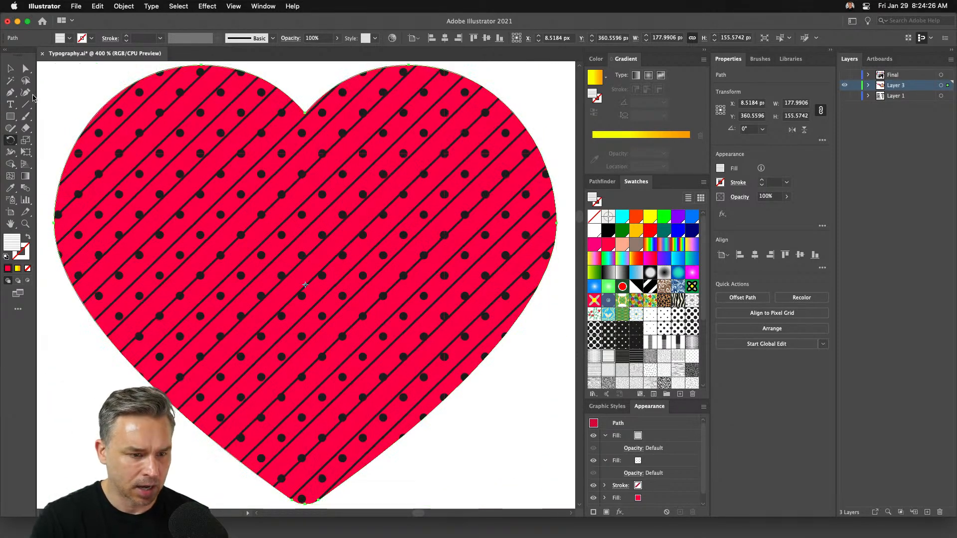
click(25, 141)
click(10, 69)
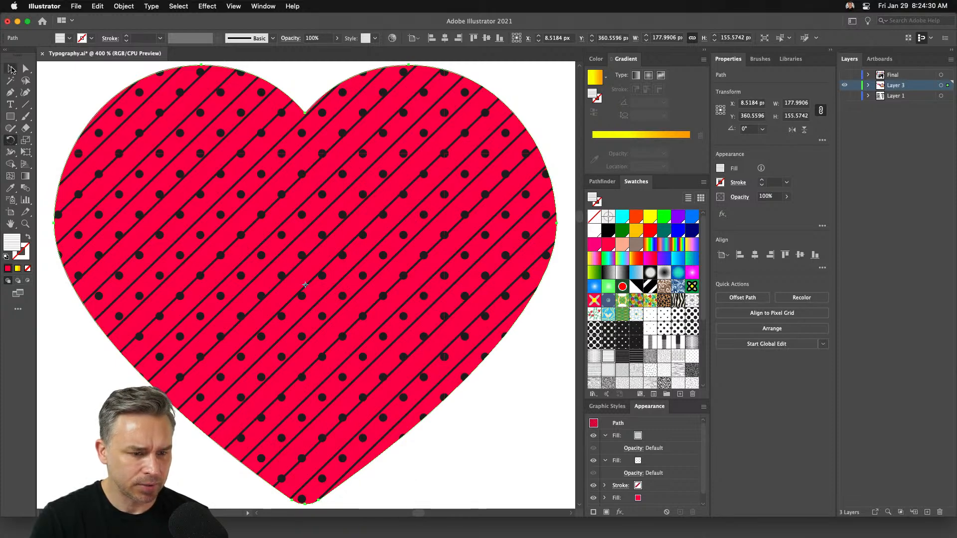
mouse_move(255, 214)
mouse_down()
mouse_move(279, 216)
mouse_move(245, 224)
mouse_up()
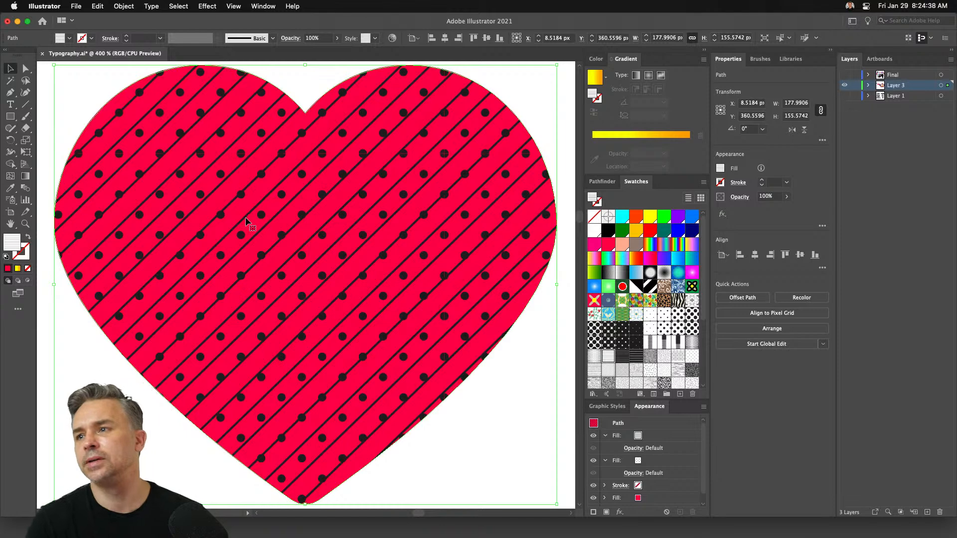
Apply a 0° rotation to the heart with only Transform Patterns enabled
double_click(9, 143)
drag(382, 145, 220, 186)
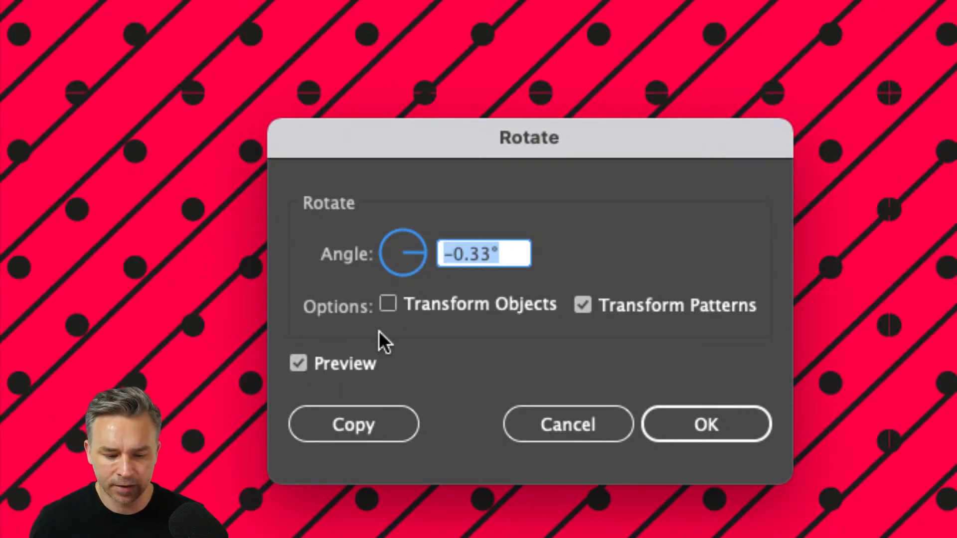
text(0)
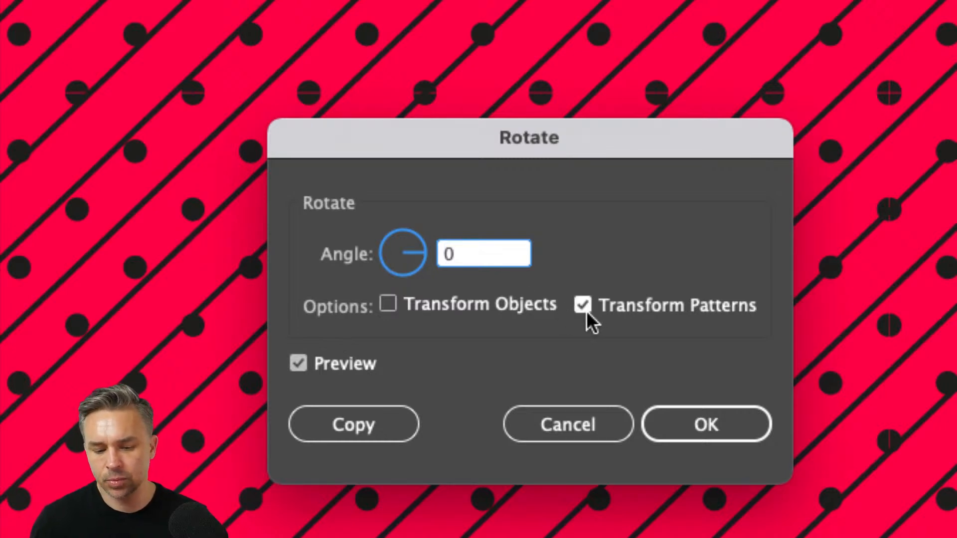
click(691, 424)
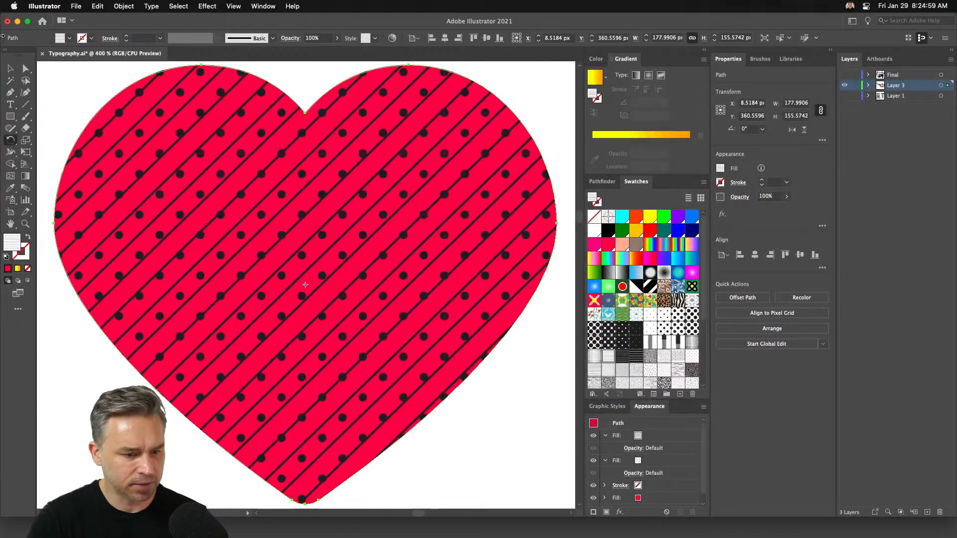
Target the heart's line-pattern fill and check the pattern-only rotation options at 0°
key(v)
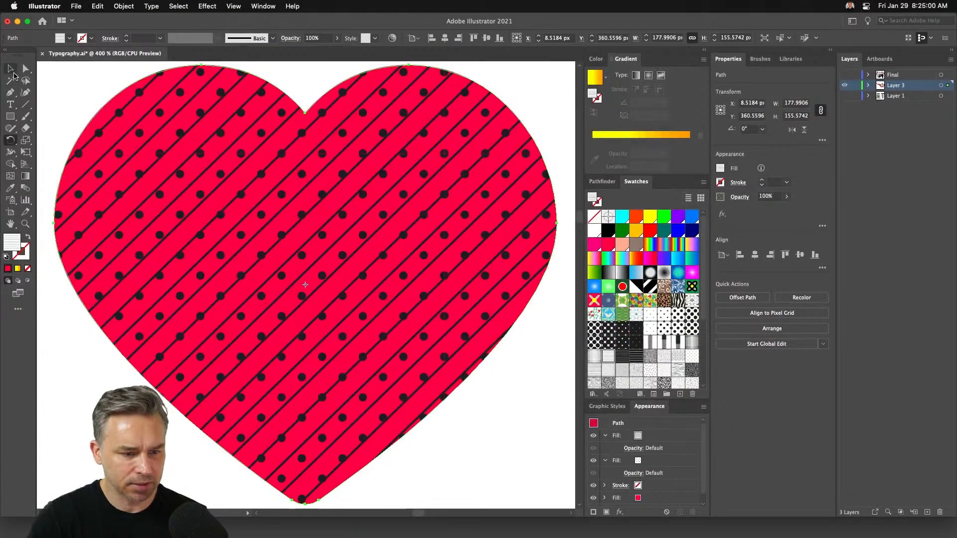
click(666, 435)
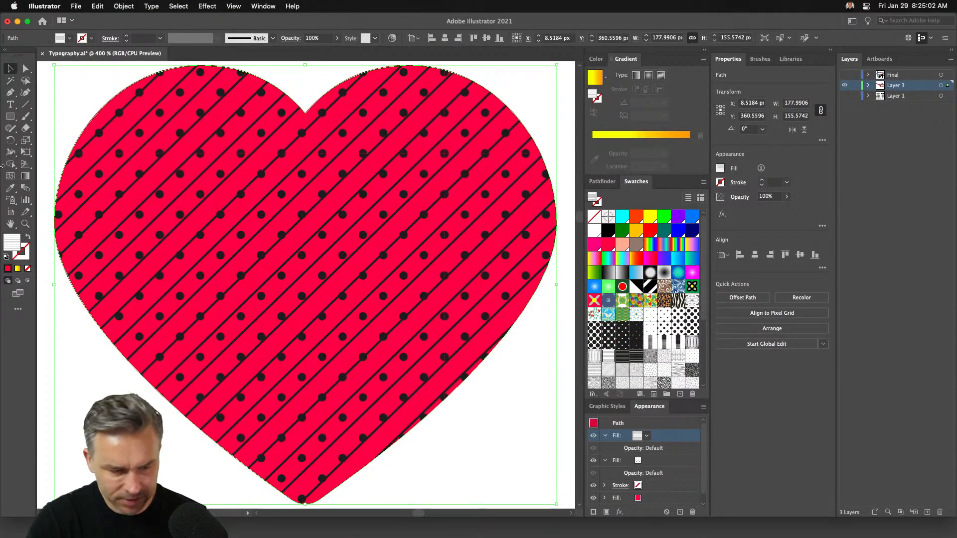
key(r)
key(Return)
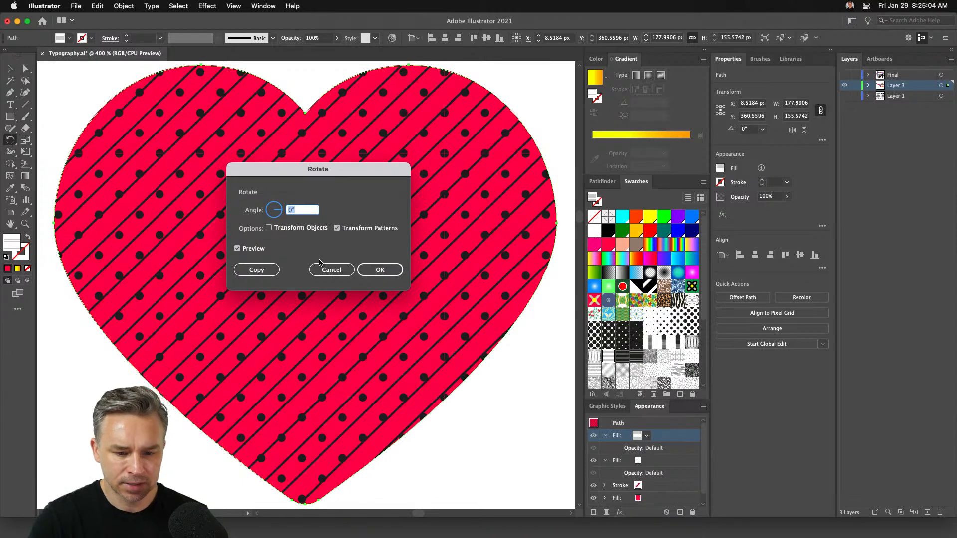
click(373, 270)
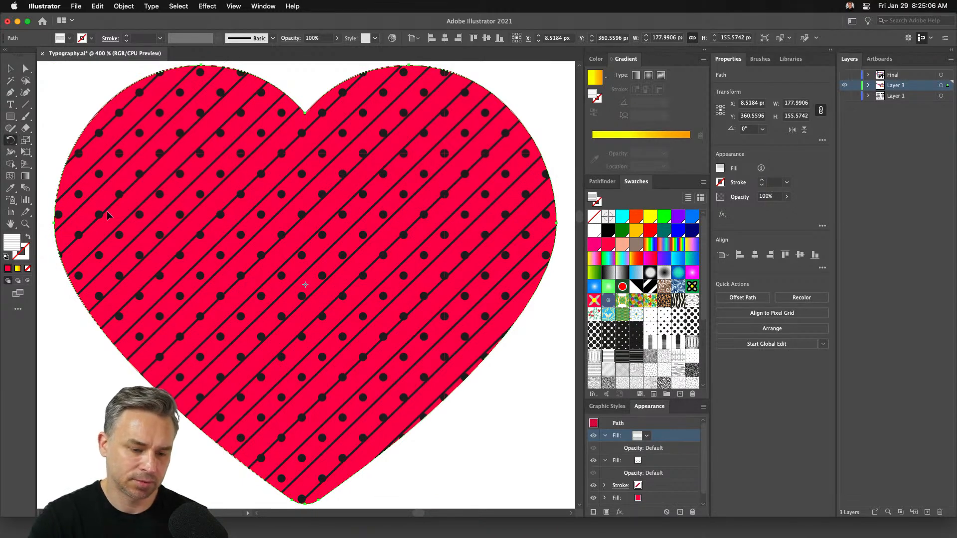
Delete the heart's line and dot pattern fills together, keeping only its solid red fill
drag(110, 215, 130, 163)
key(super+z)
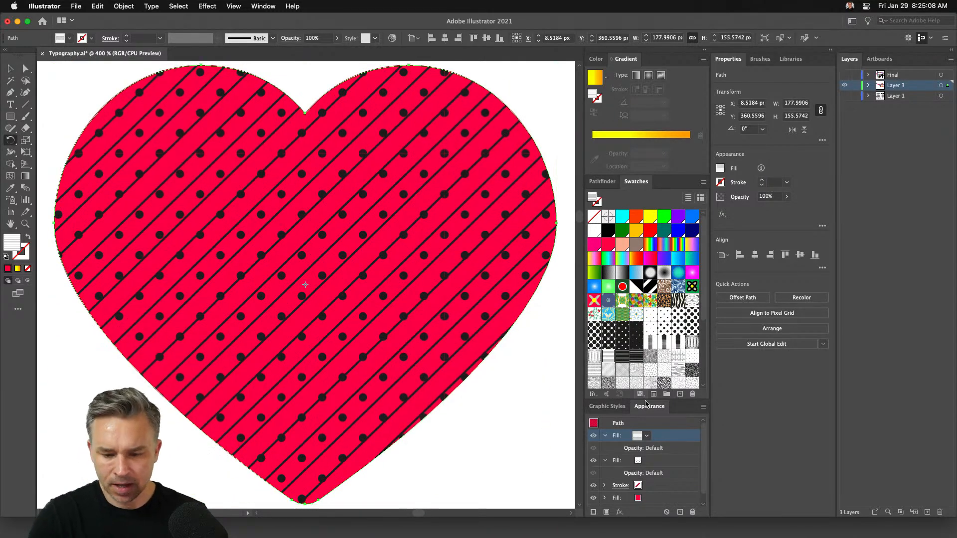
shift+click(661, 463)
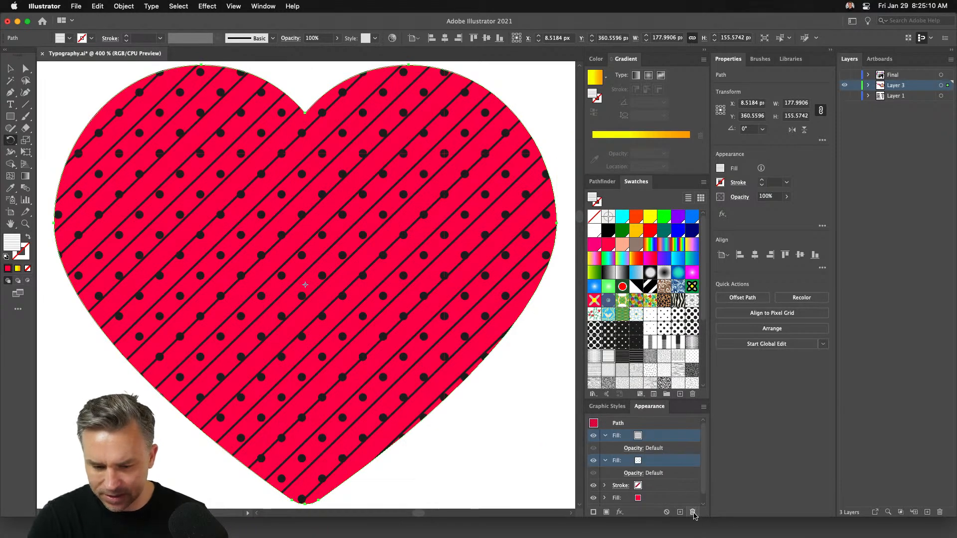
click(693, 512)
Move the plain red heart down and to the right, so it overlaps the lettering only at the exclamation mark
click(10, 70)
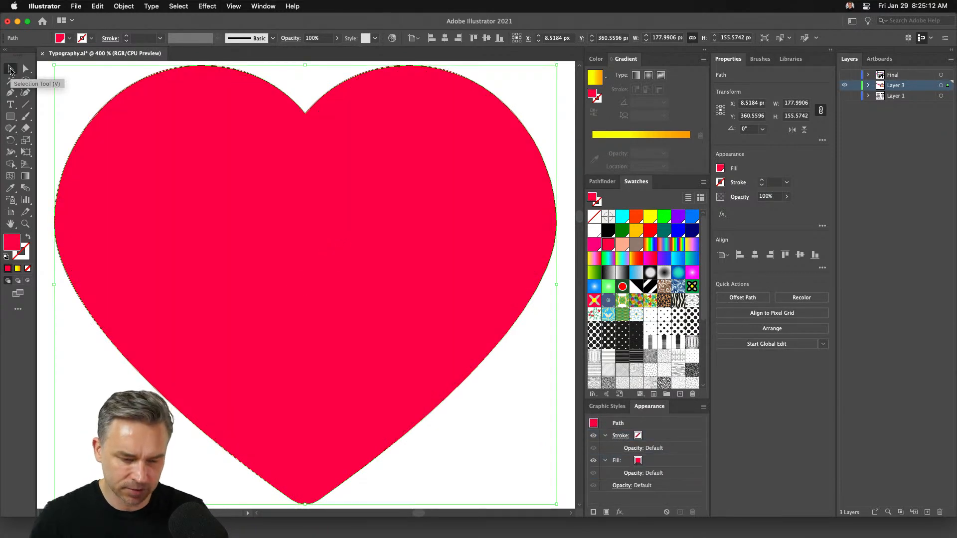
key(super+minus)
key(super+minus)
key(super+minus)
drag(235, 230, 365, 261)
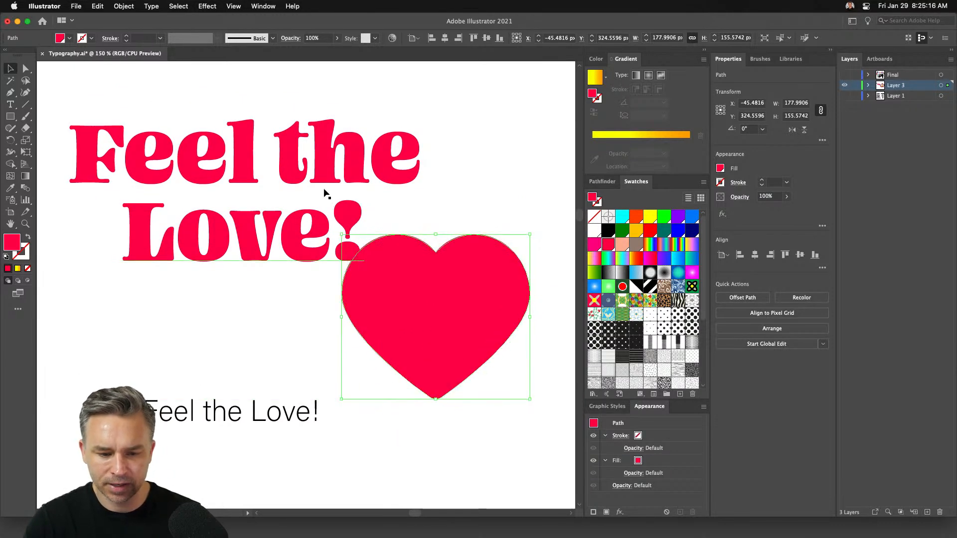
Recolour both lines of the "Feel the Love!" lettering, trying black before settling on cyan
click(284, 175)
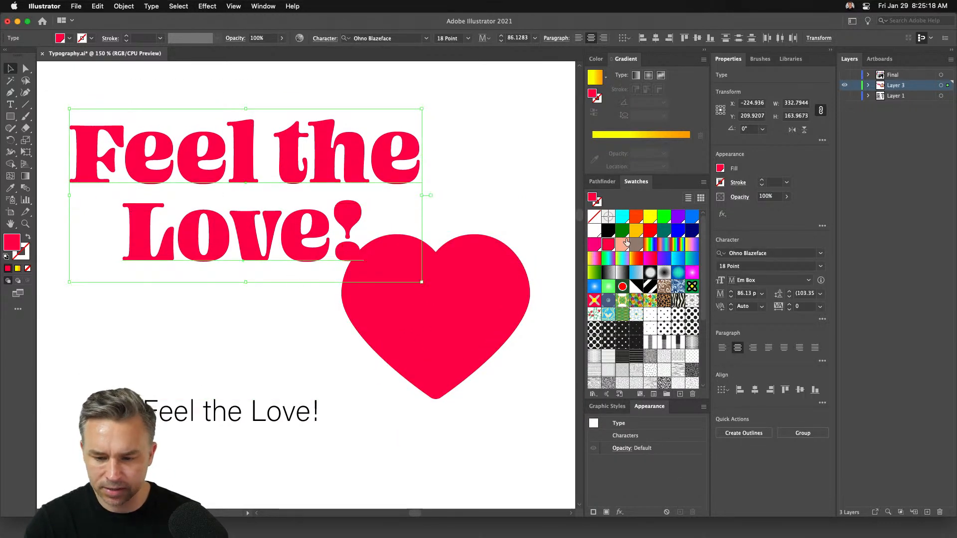
click(607, 231)
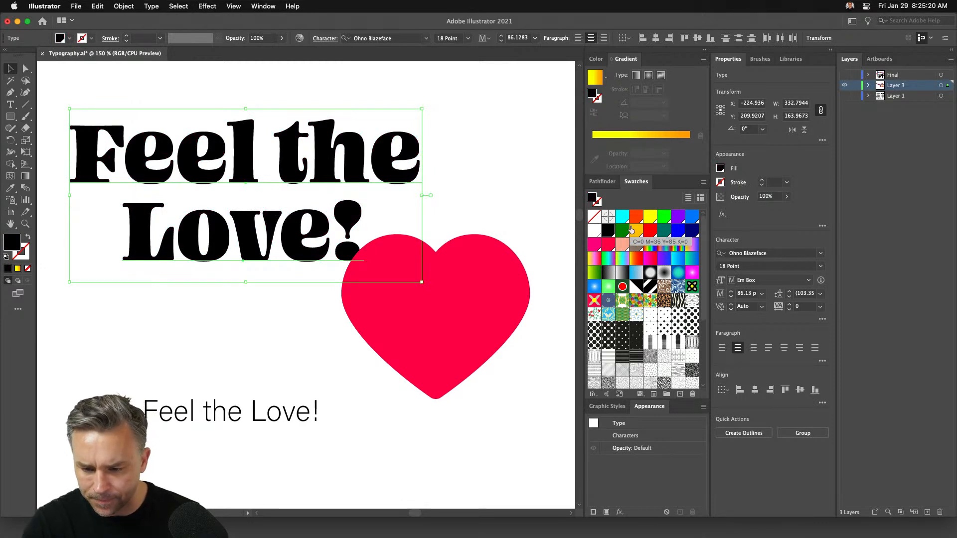
click(622, 217)
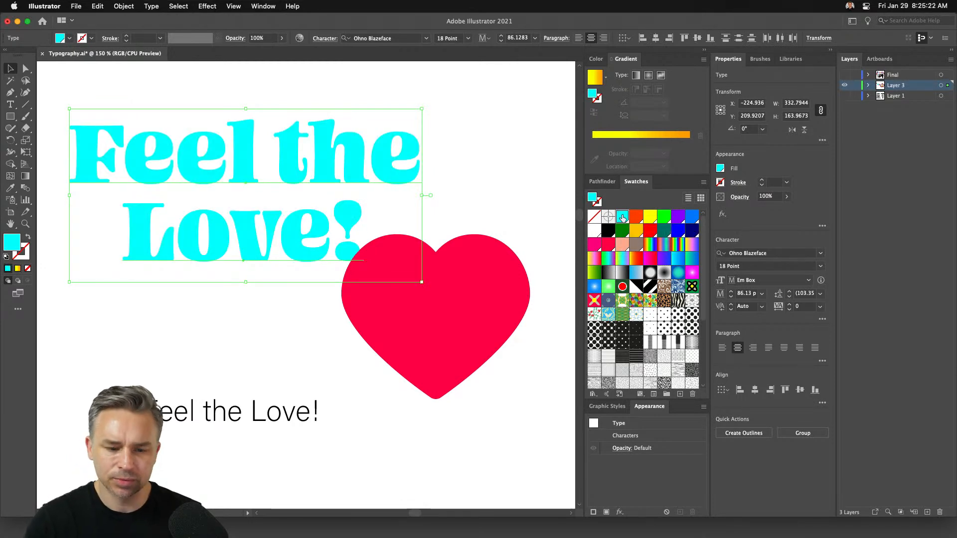
Enlarge the red heart to about 338 × 296 px, send it behind the lettering and shift it slightly up and to the right
click(451, 354)
drag(450, 354, 187, 181)
key(super+minus)
key(a)
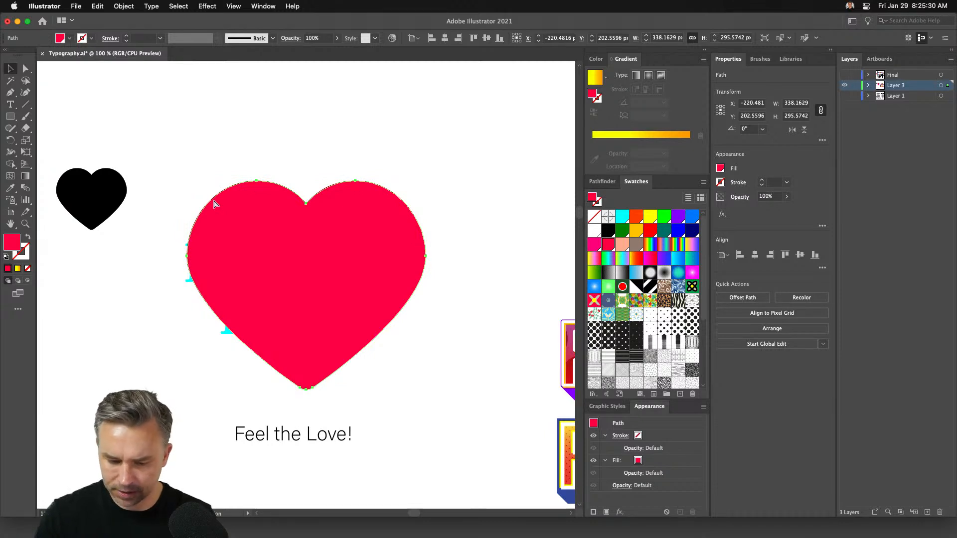
key(super+shift+bracketleft)
key(v)
drag(241, 219, 262, 206)
Move both cyan lines of lettering together so they sit centred on the heart
click(280, 274)
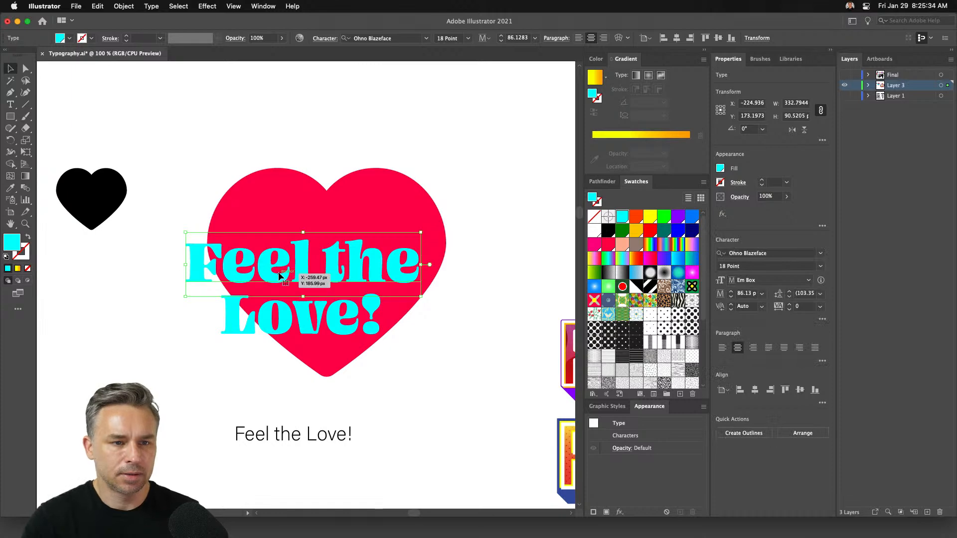
shift+click(275, 318)
drag(276, 318, 292, 300)
scroll(301, 177, left, 3)
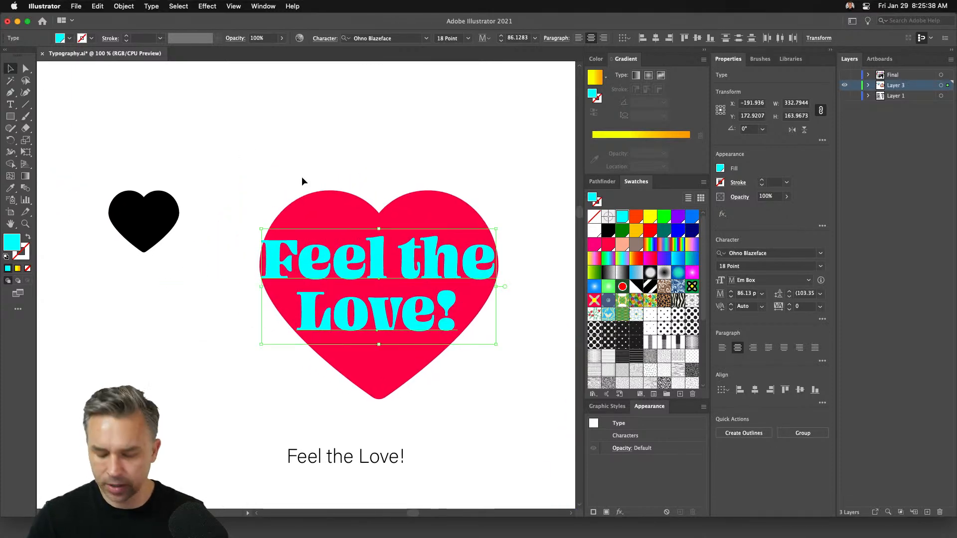
Apply an envelope mesh with 2 rows and 2 columns to the "Feel the" line, after previewing a 1 × 1 mesh
key(super+equal)
scroll(299, 150, left, 5)
scroll(299, 151, up, 1)
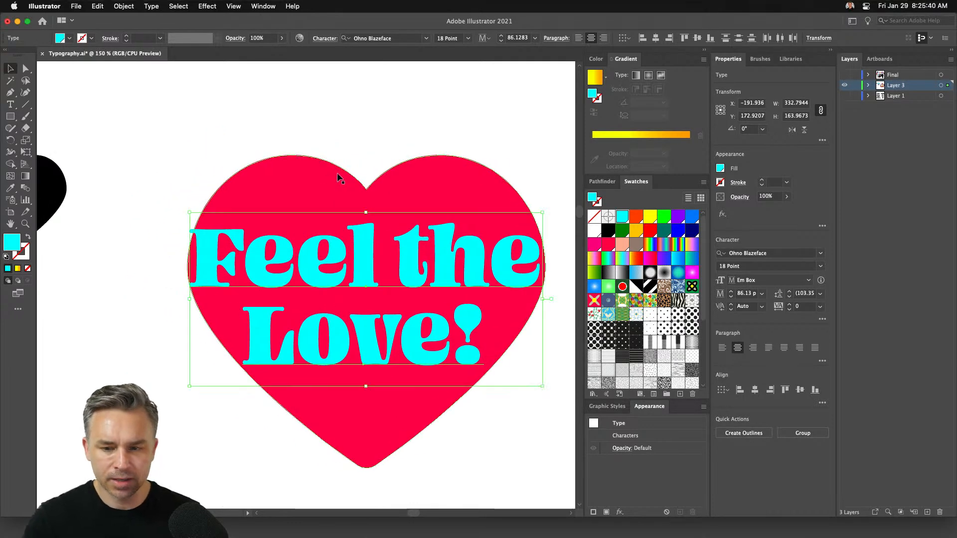
click(418, 115)
click(374, 257)
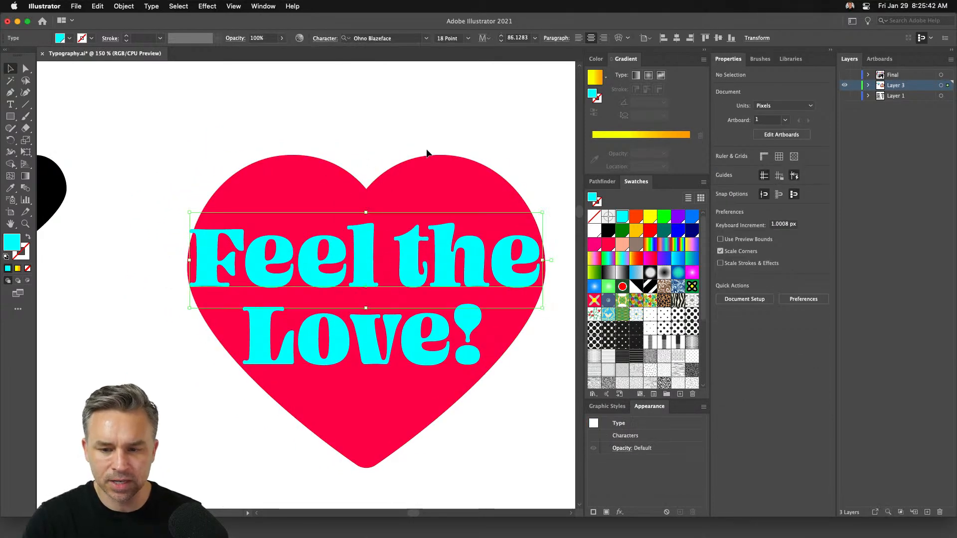
click(629, 40)
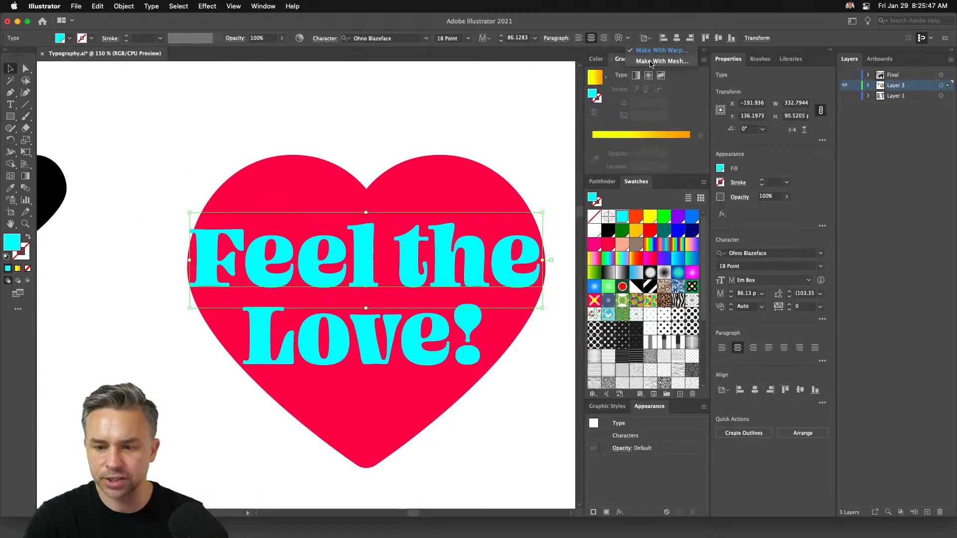
click(651, 62)
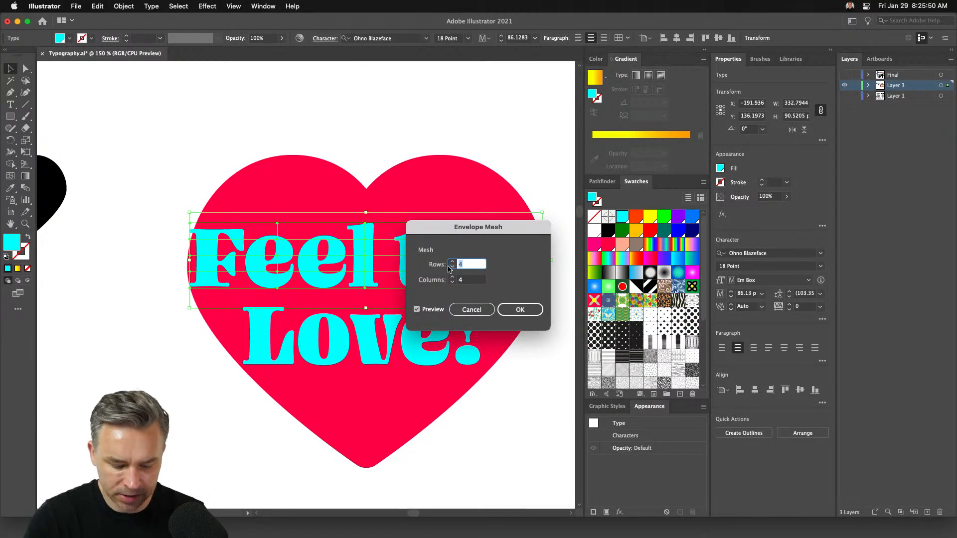
text(1)
key(Tab)
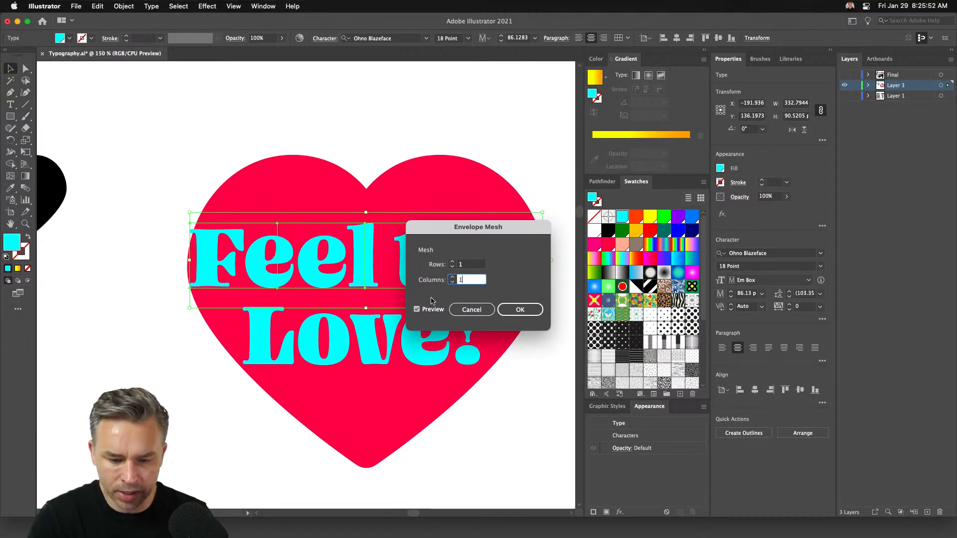
drag(429, 231, 534, 246)
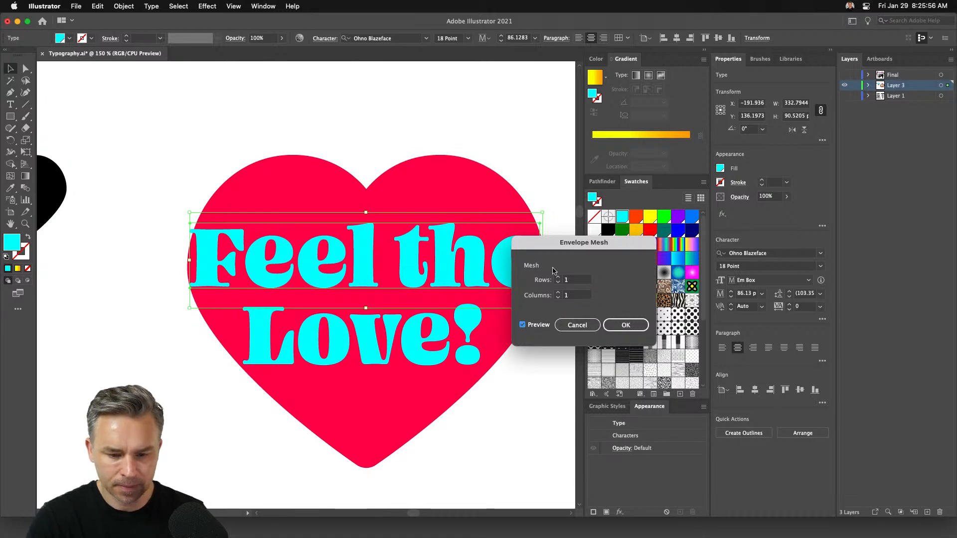
key(Tab)
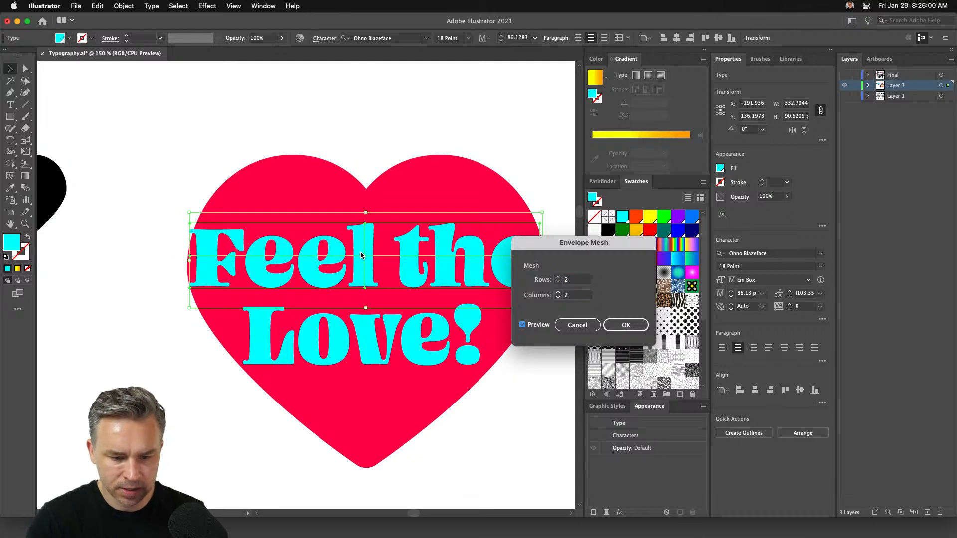
click(625, 325)
Bend the upper edge of the "Feel the" mesh into two humps that follow the heart's lobes, converting its middle point to a corner
click(26, 68)
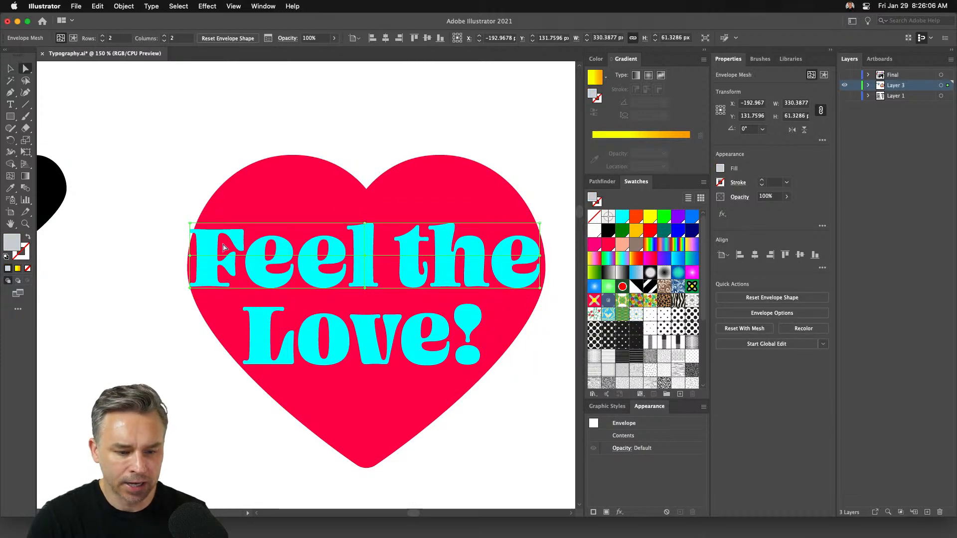
click(190, 223)
drag(248, 225, 279, 132)
drag(306, 225, 316, 180)
click(366, 224)
key(shift+c)
drag(366, 223, 446, 116)
drag(483, 225, 489, 182)
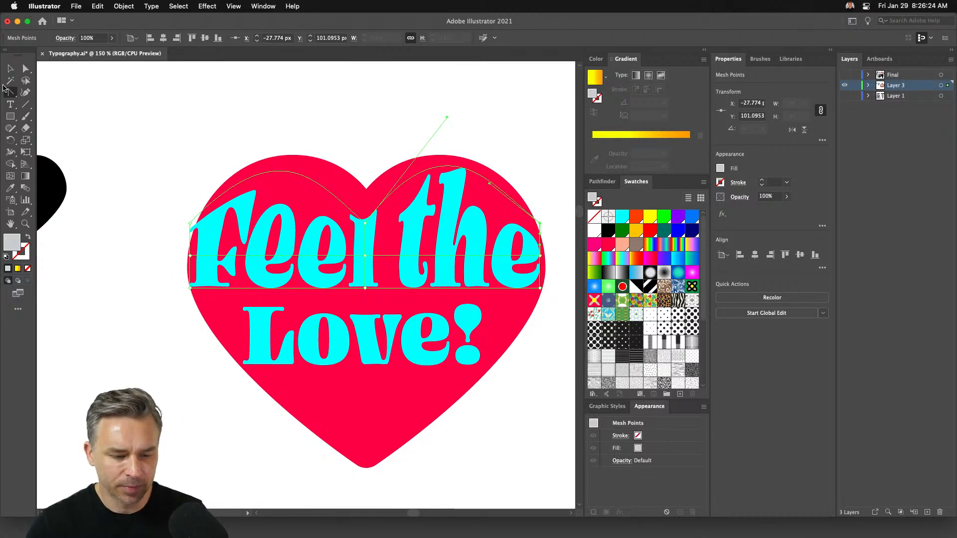
Apply an envelope mesh with 2 rows and 2 columns to the "Love!" line
key(v)
click(315, 332)
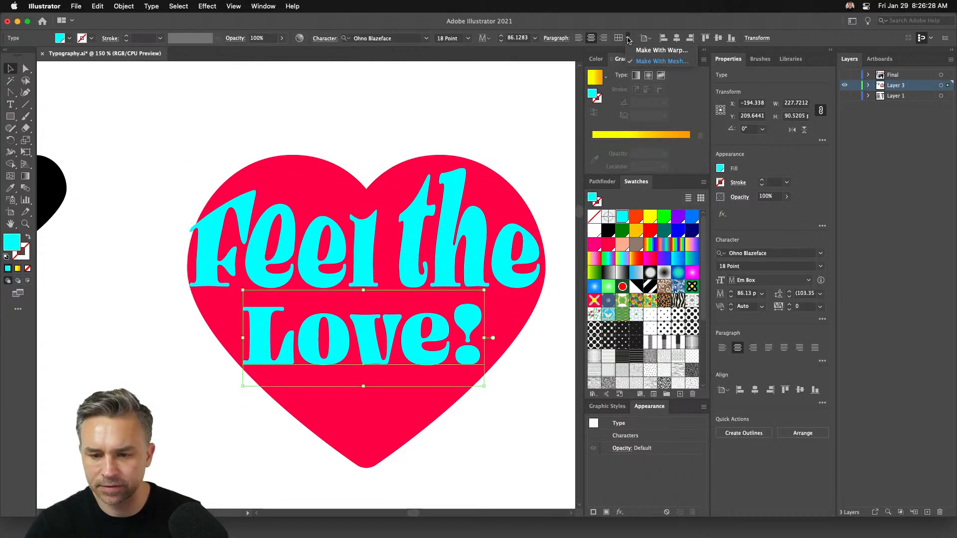
click(618, 38)
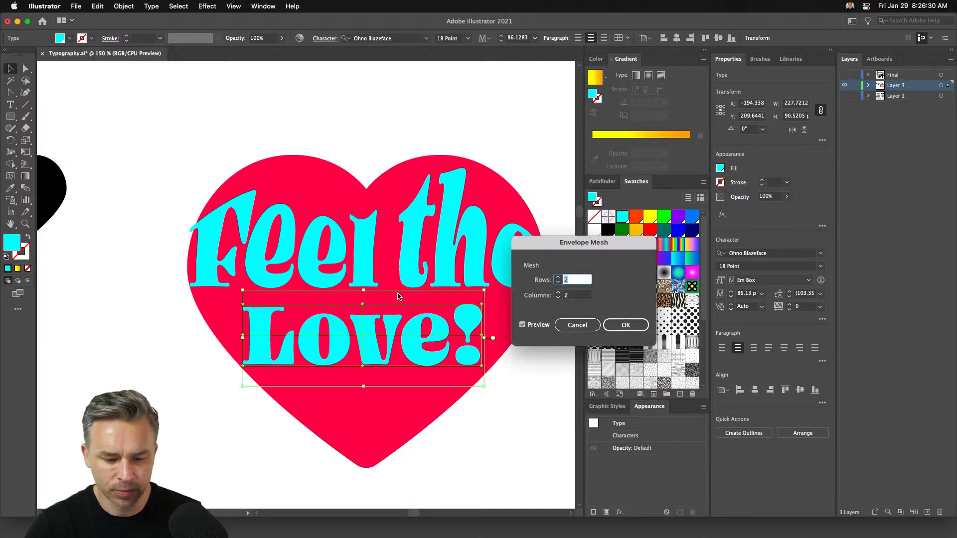
click(626, 325)
Stretch the "Love!" mesh's lower middle point toward the heart's tip and raise its upper middle point slightly, then deselect
key(a)
drag(357, 364, 368, 440)
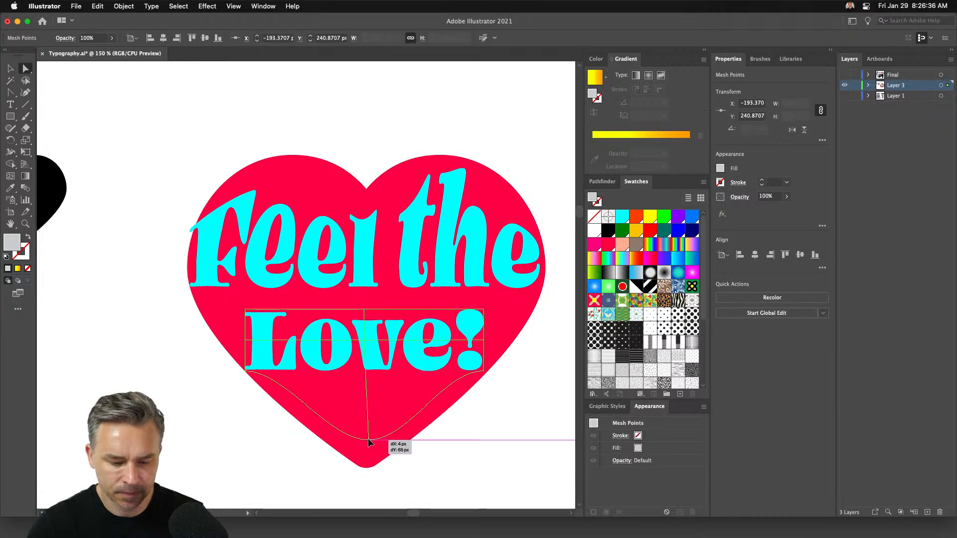
drag(363, 311, 365, 299)
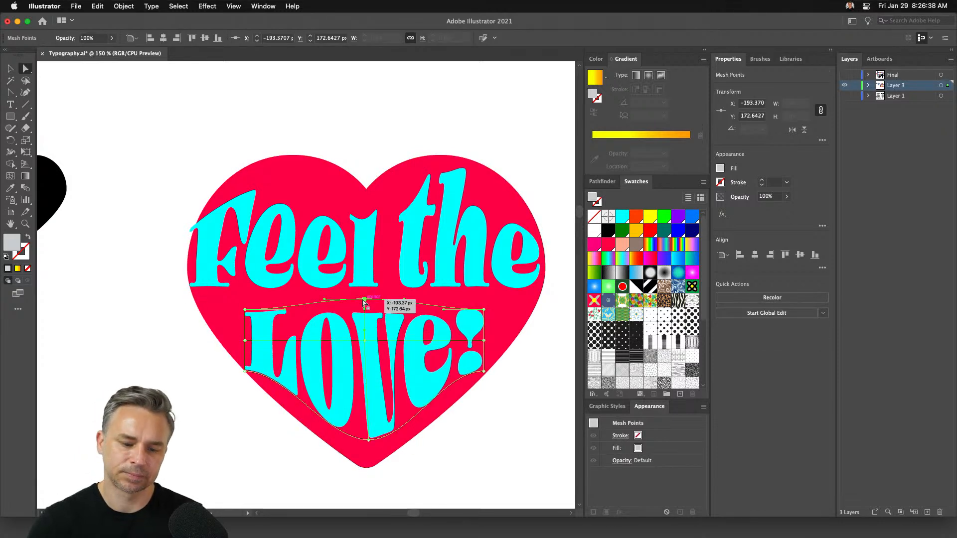
click(12, 69)
click(132, 137)
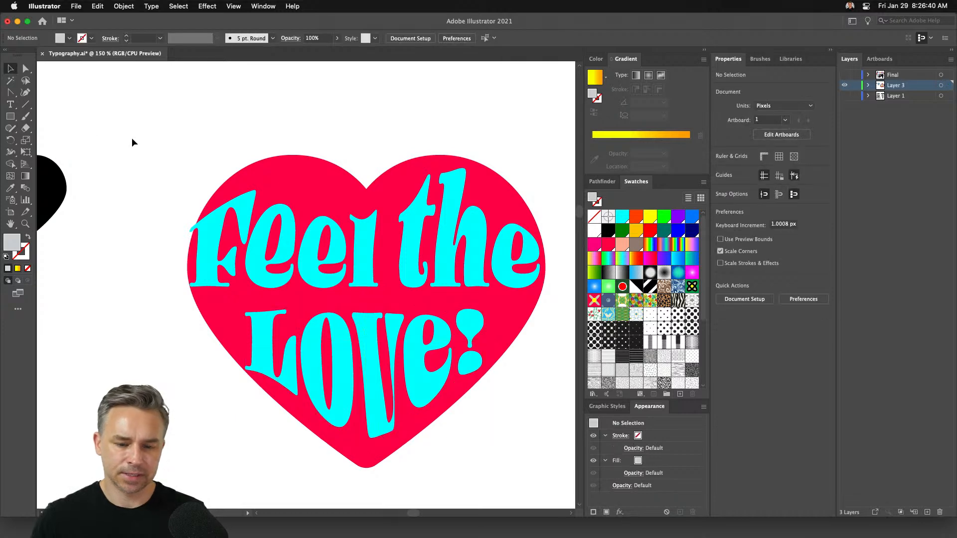
Keep a copy of the mesh-warped heart design above and to the right, and undo the mesh distortions on the original lettering
key(super+minus)
key(super+minus)
drag(260, 197, 430, 386)
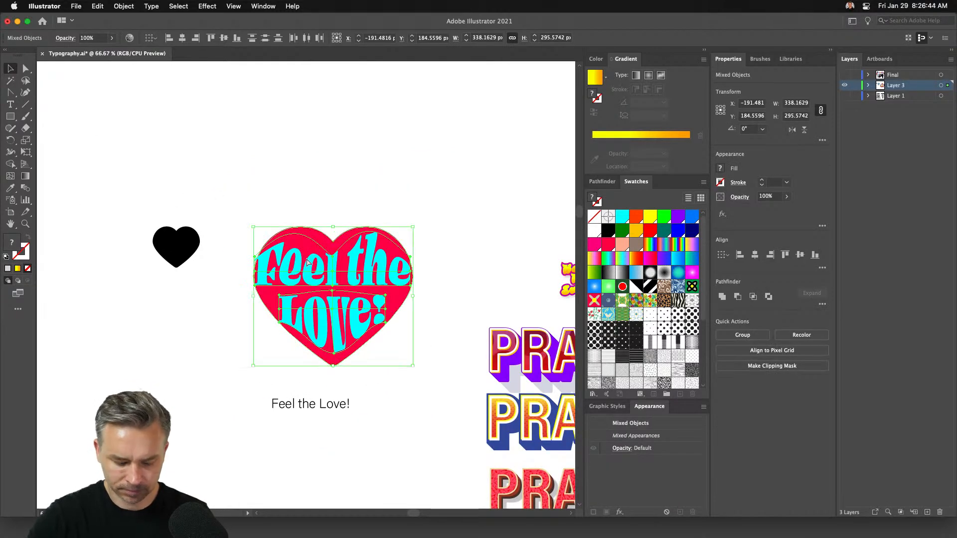
key(super+z)
key(super+z)
key(super+z)
key(super+z)
key(super+z)
key(super+z)
key(super+z)
key(super+z)
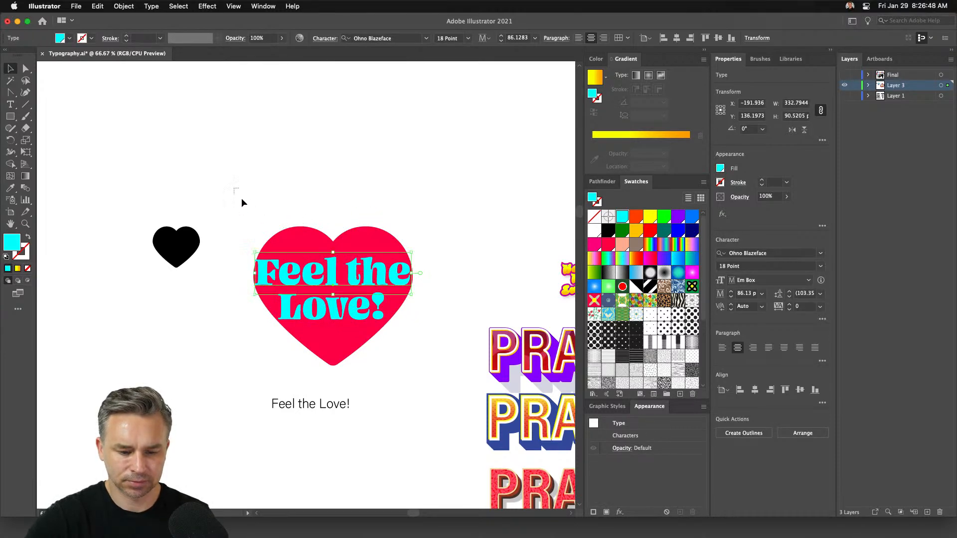
key(super+z)
key(super+z)
key(super+z)
drag(255, 264, 378, 118)
click(273, 195)
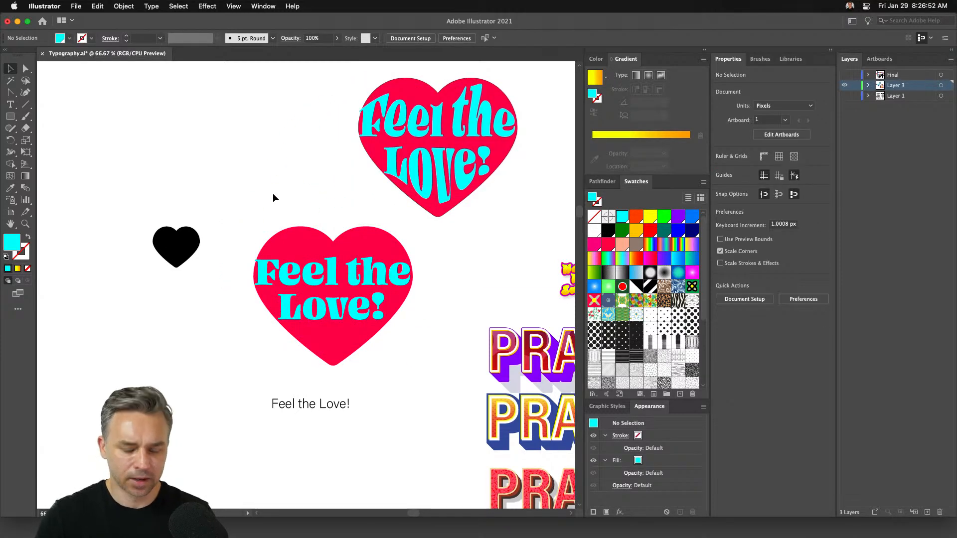
Send both flat lines of lettering behind the red heart and shift the heart to the left
key(super+equal)
key(super+equal)
click(300, 266)
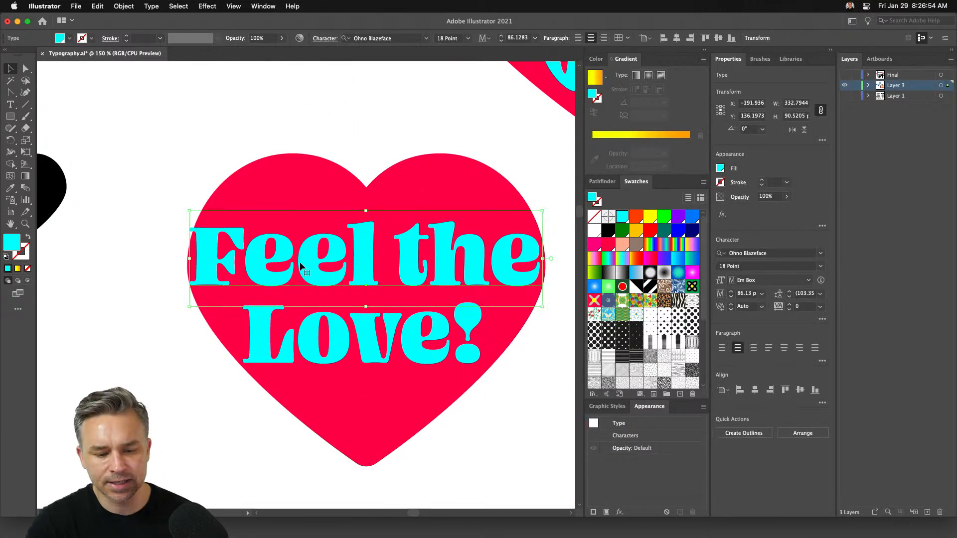
shift+click(335, 337)
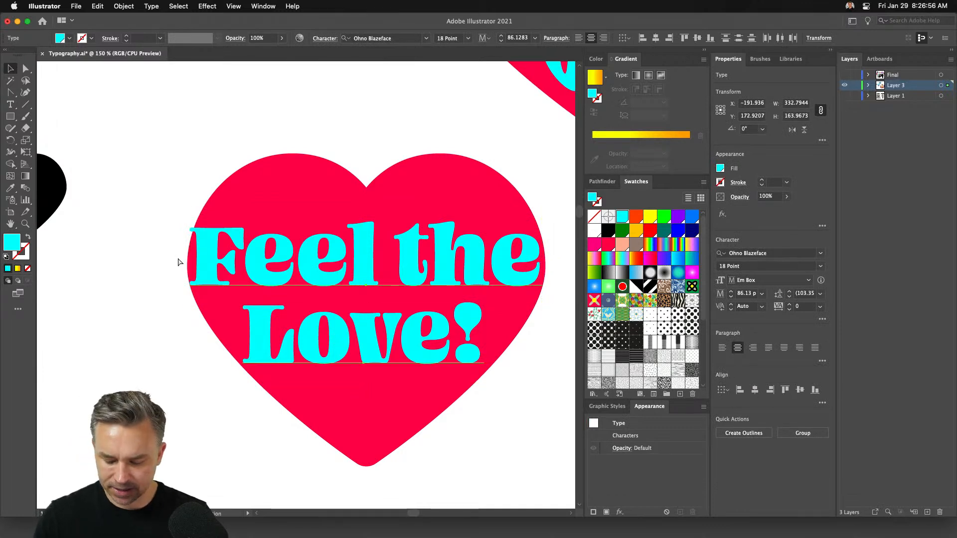
key(super+shift+bracketleft)
drag(320, 182, 231, 184)
Distort both lines of lettering into the heart's outline with an envelope made from the top object
drag(231, 128, 461, 402)
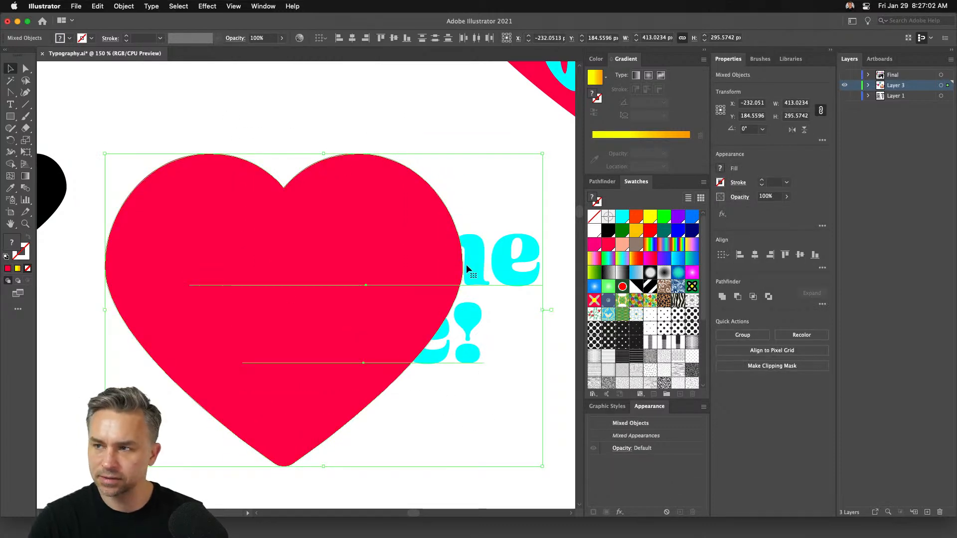
click(93, 7)
mouse_move(145, 5)
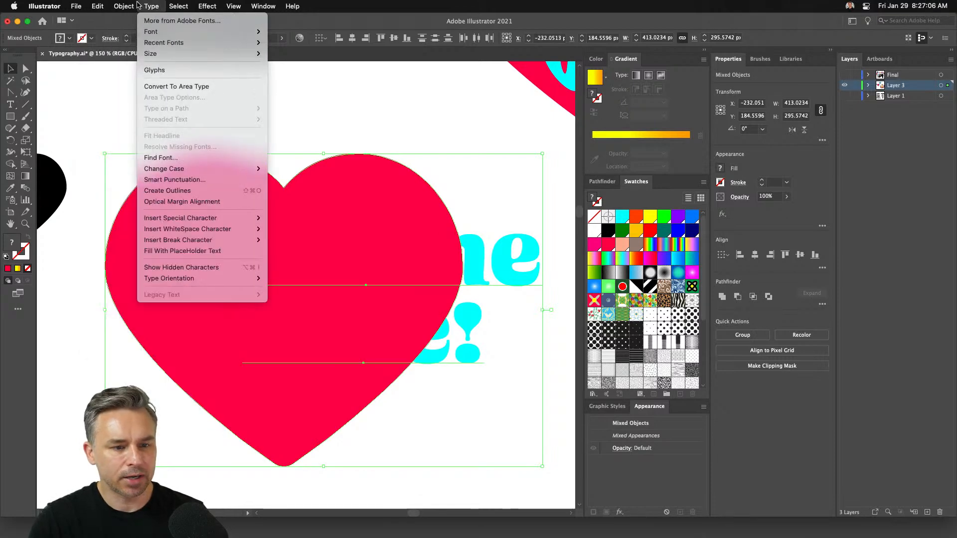
mouse_move(115, 289)
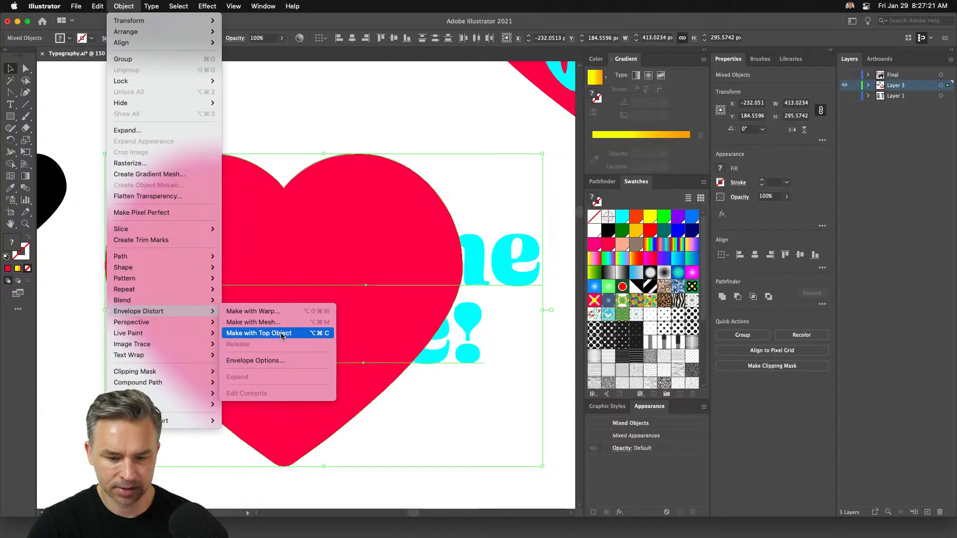
click(281, 334)
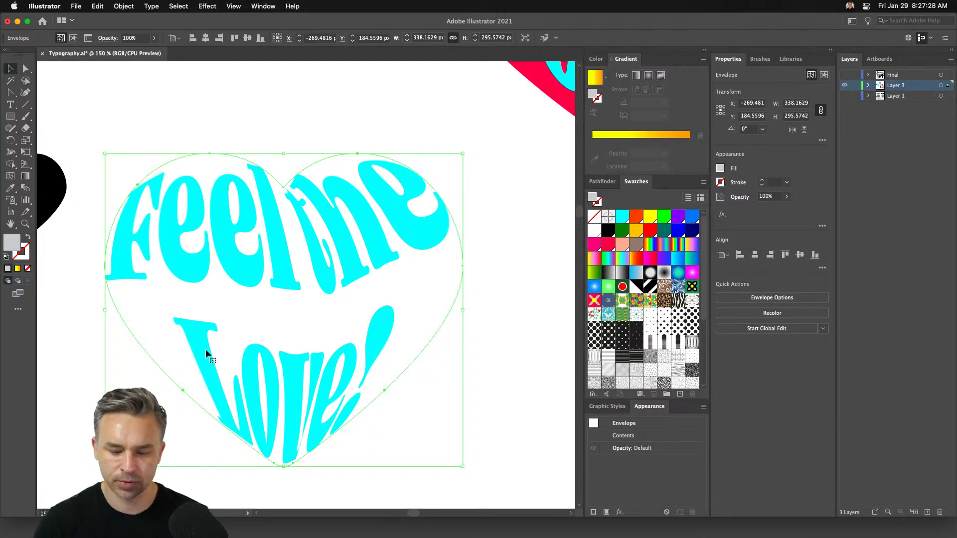
Compare the heart-shaped envelope lettering with the mesh-warped version, and reselect the envelope for closer inspection
key(super+minus)
key(super+minus)
drag(206, 349, 251, 432)
click(395, 202)
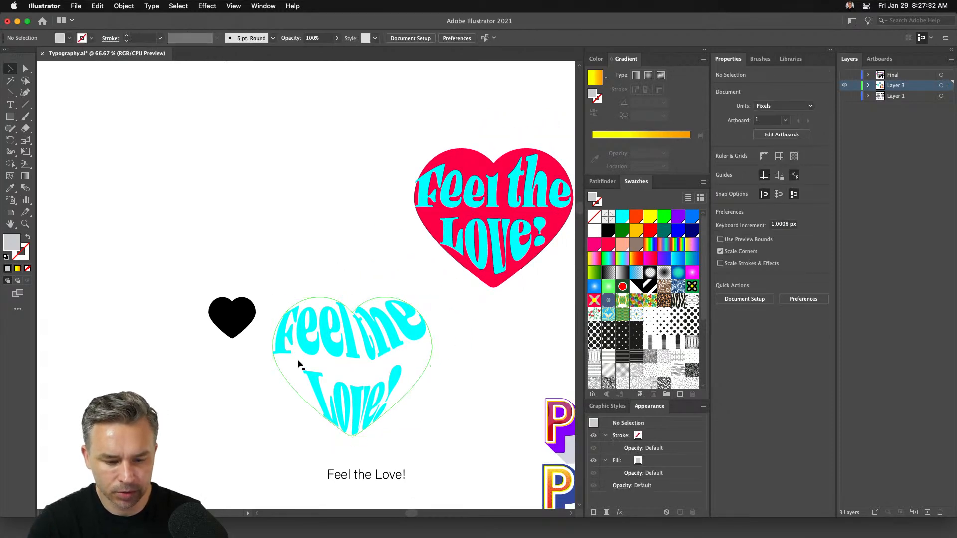
click(313, 342)
key(super+equal)
key(super+equal)
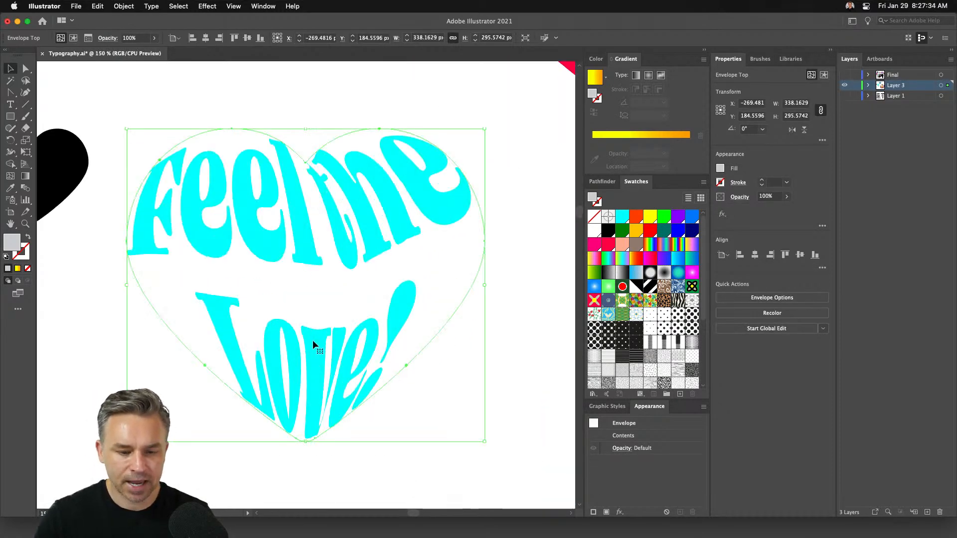
Inside the heart-shaped envelope, raise the "Love!" line toward "Feel the" and enlarge it proportionally from its center to about 279 px wide
double_click(268, 240)
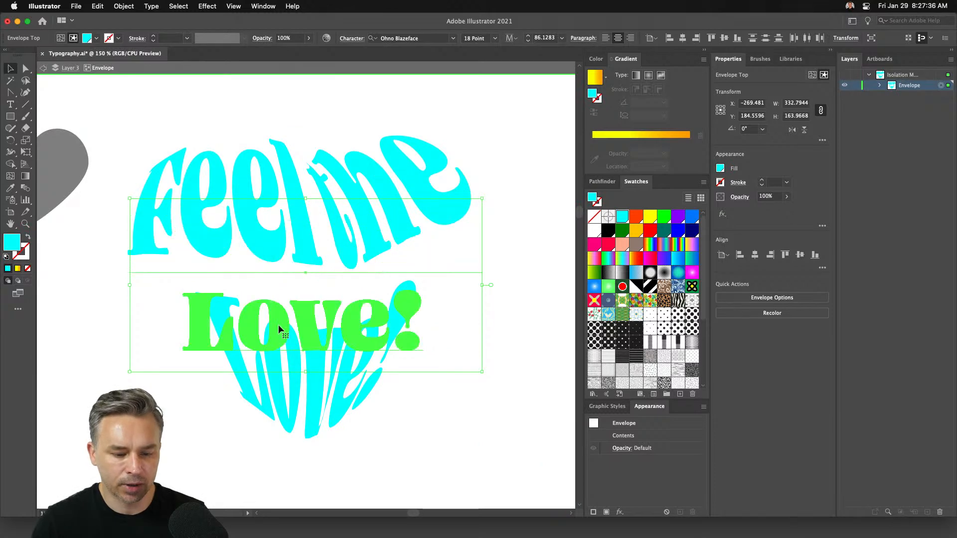
click(283, 330)
key(Up)
key(Down)
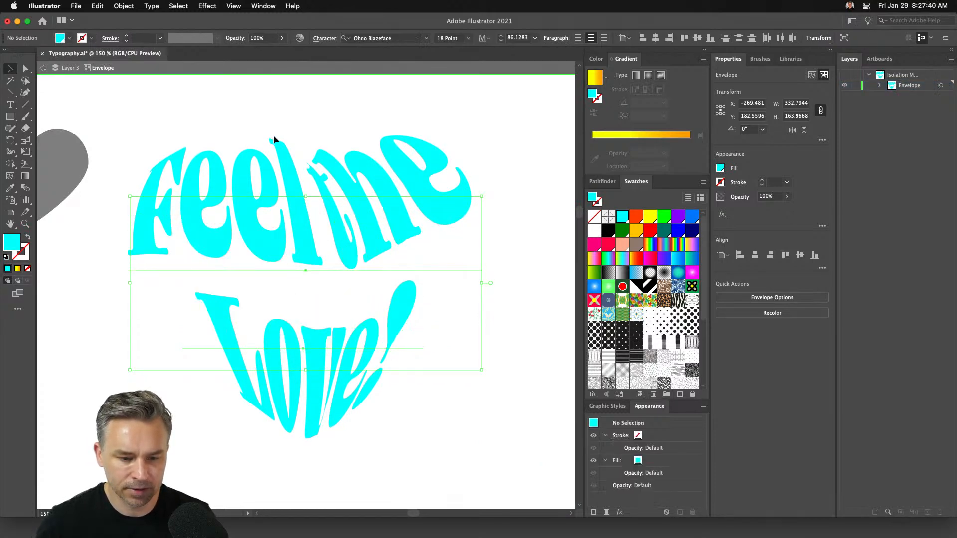
click(273, 135)
click(273, 369)
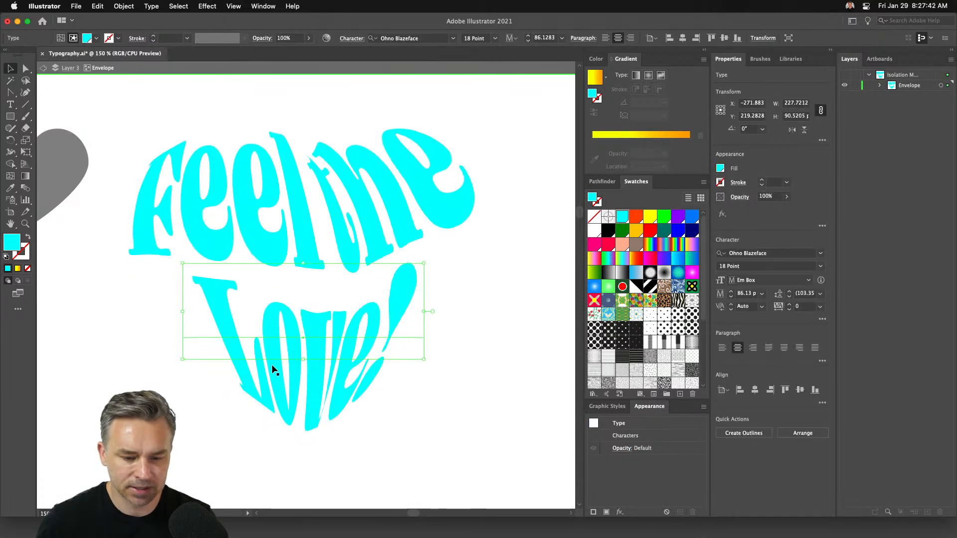
key(Up)
key(Up)
key(Up)
key(Up)
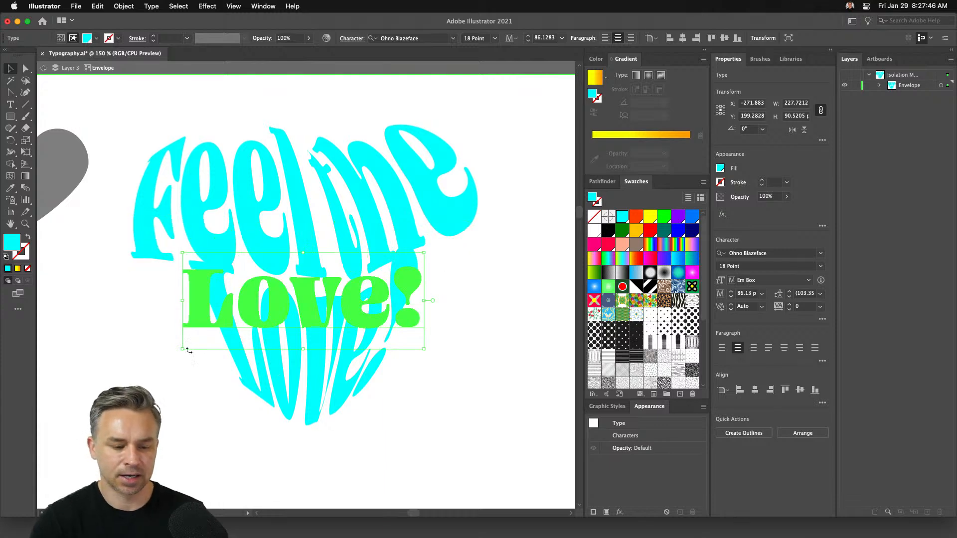
drag(178, 346, 153, 363)
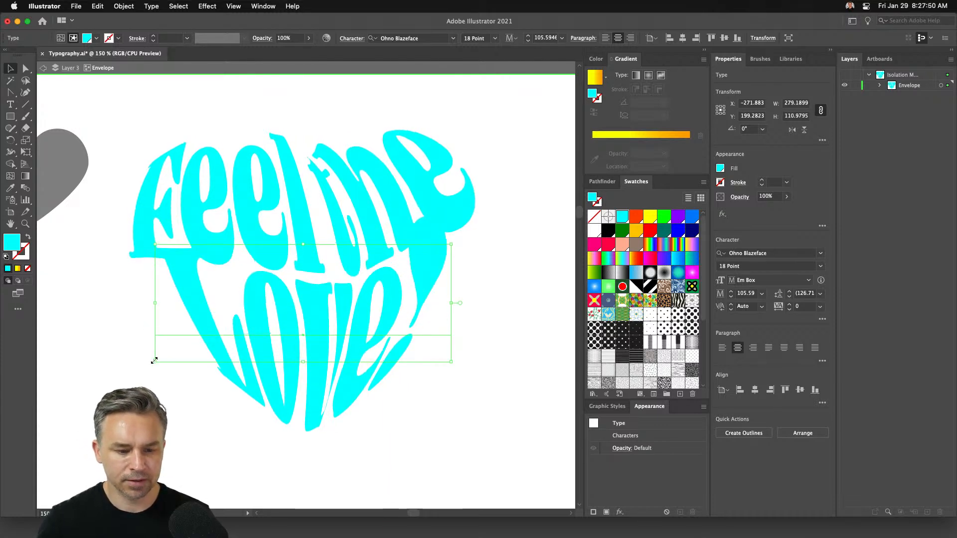
double_click(300, 94)
Place a copy of the mesh-warped design's red heart over the envelope lettering and send it behind the text
key(super+minus)
key(super+minus)
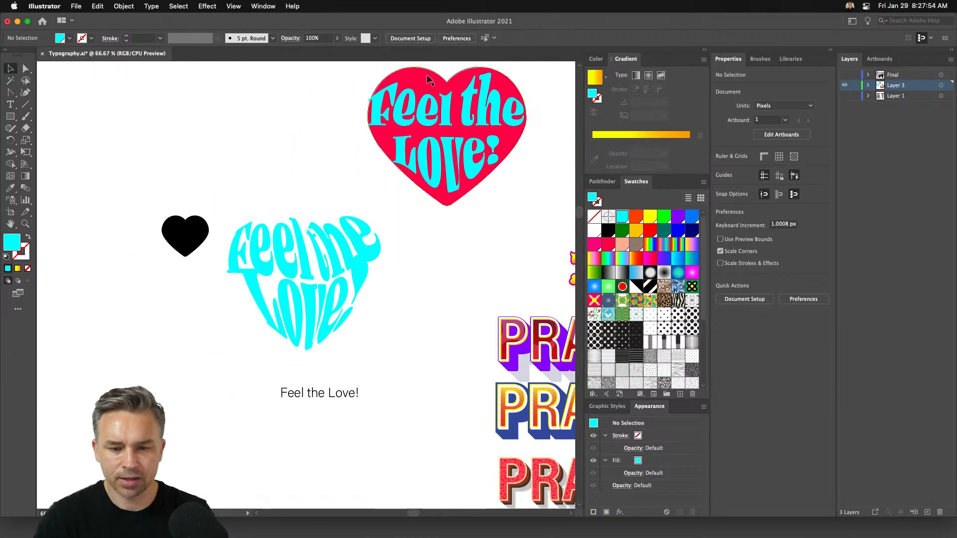
click(445, 80)
drag(300, 60, 221, 59)
click(412, 214)
drag(381, 142, 196, 258)
key(super+shift+bracketleft)
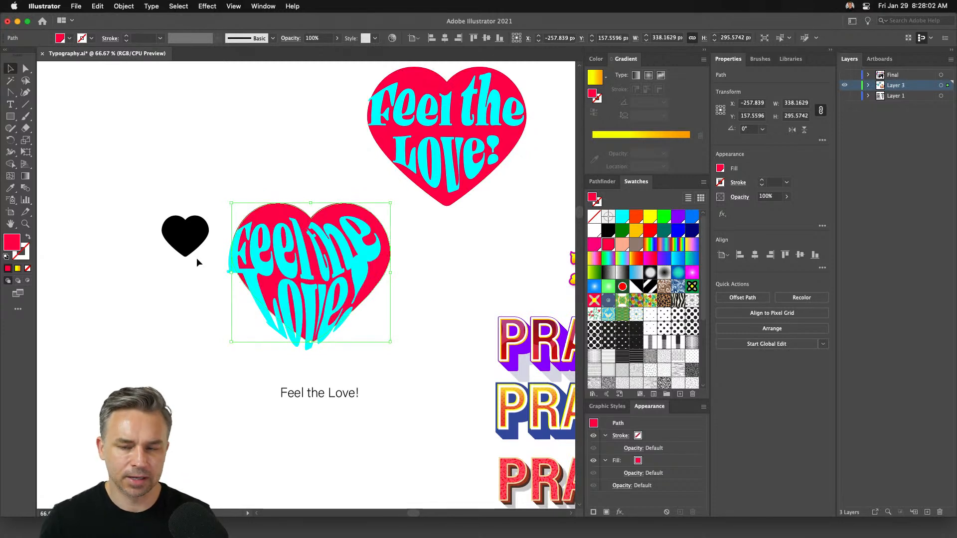
Nudge the copied red heart down and to the left until it lines up with the envelope lettering's outline
key(Down)
key(Down)
key(Down)
key(Down)
key(Down)
key(Down)
key(Down)
key(Down)
key(Down)
key(Down)
key(Down)
key(Down)
key(Down)
key(Down)
key(Down)
key(Down)
key(Down)
key(Down)
key(Left)
key(Left)
key(Left)
key(Left)
key(Left)
key(Left)
key(Left)
key(Left)
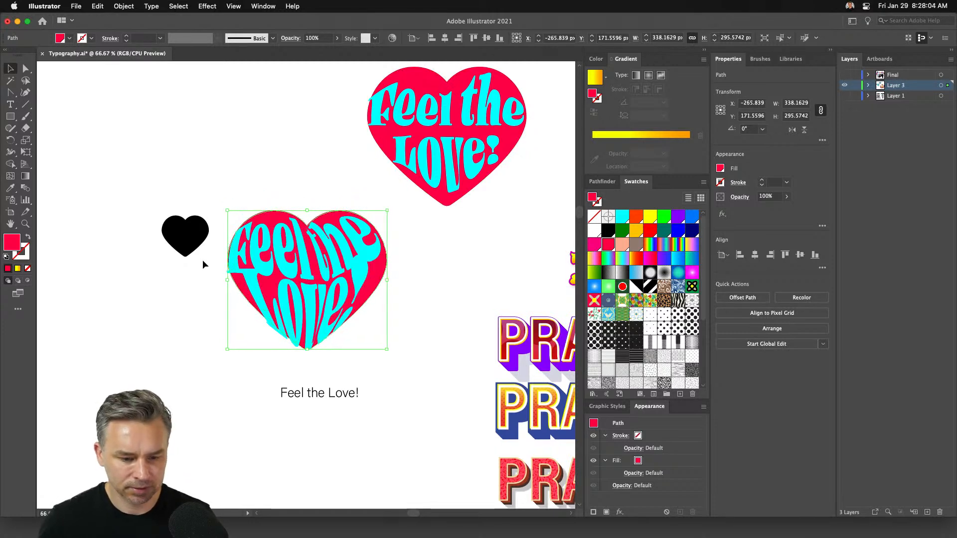
key(Left)
key(Left)
key(Left)
key(Left)
key(Down)
key(Down)
key(Down)
key(Down)
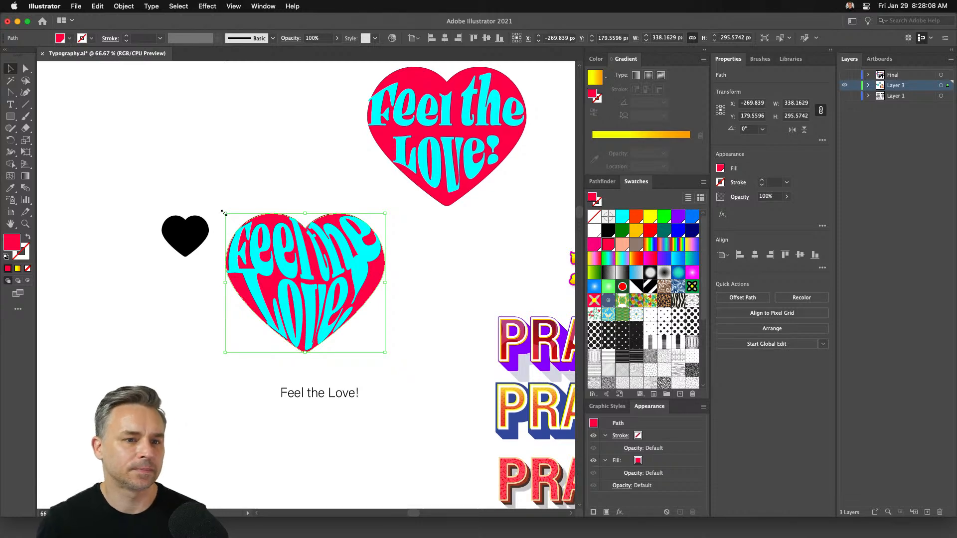
key(super+1)
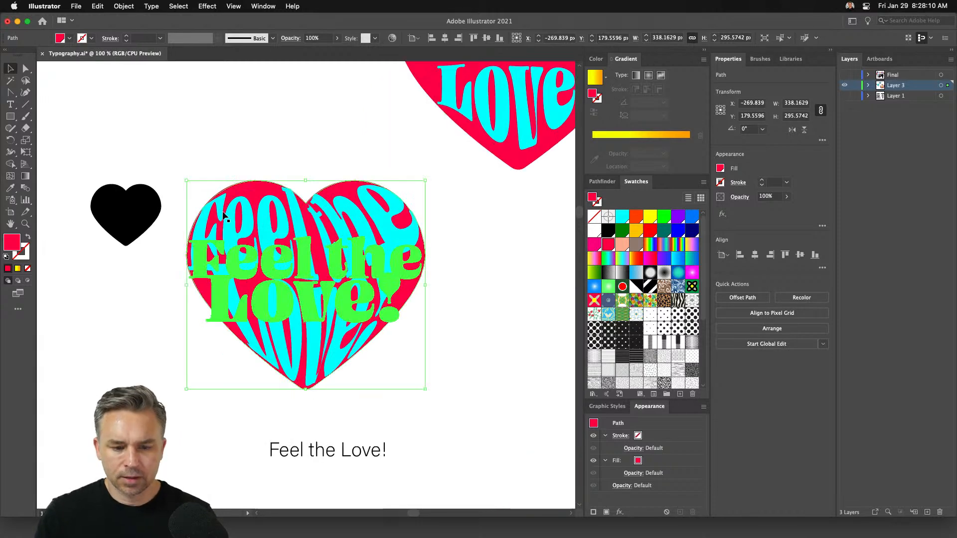
click(241, 132)
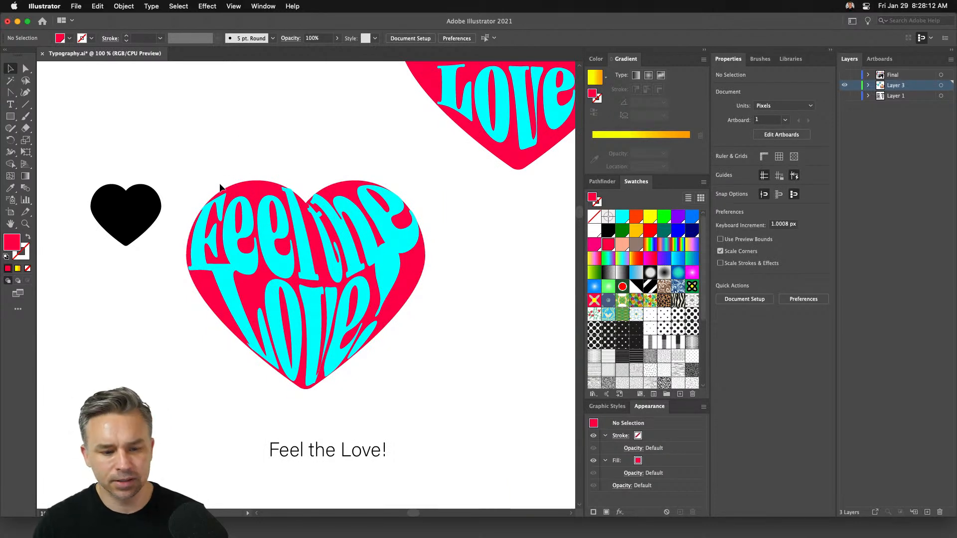
Add a new 12 pt cyan stroke to the red heart behind the envelope lettering
click(252, 187)
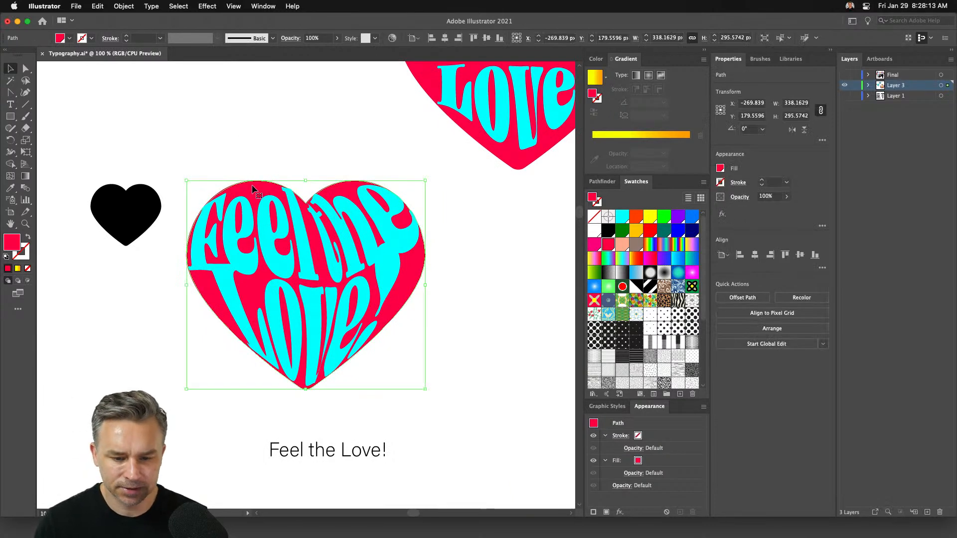
click(608, 407)
click(648, 407)
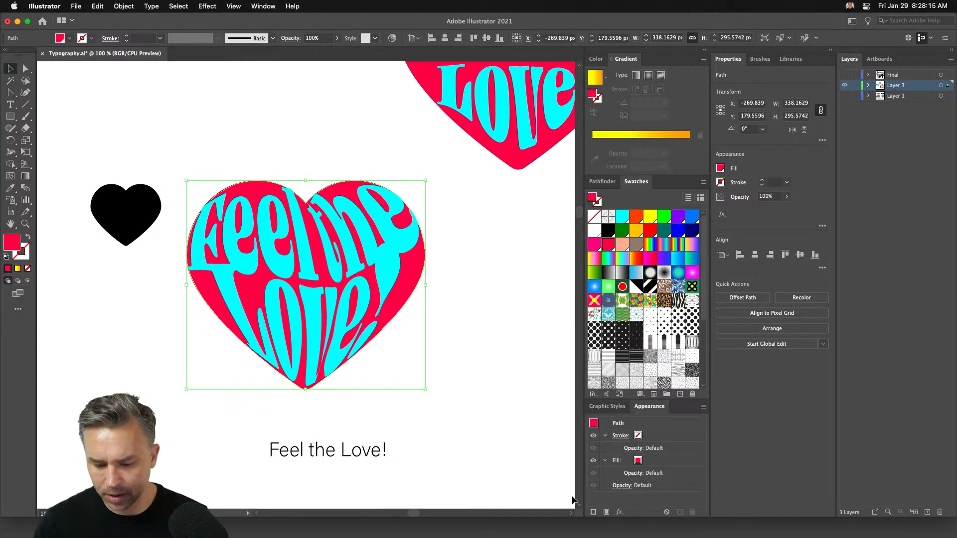
click(593, 513)
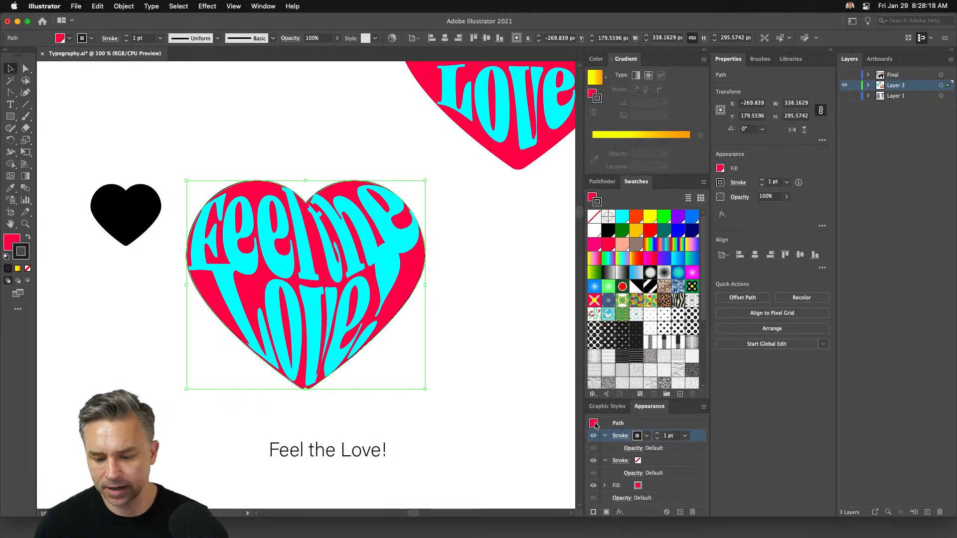
click(658, 434)
click(657, 434)
click(658, 434)
click(657, 434)
click(657, 434)
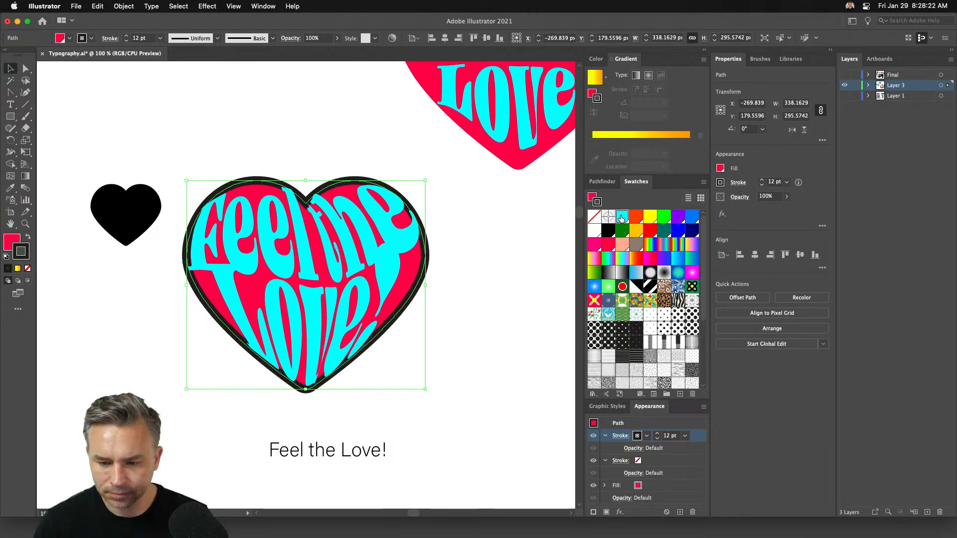
click(621, 218)
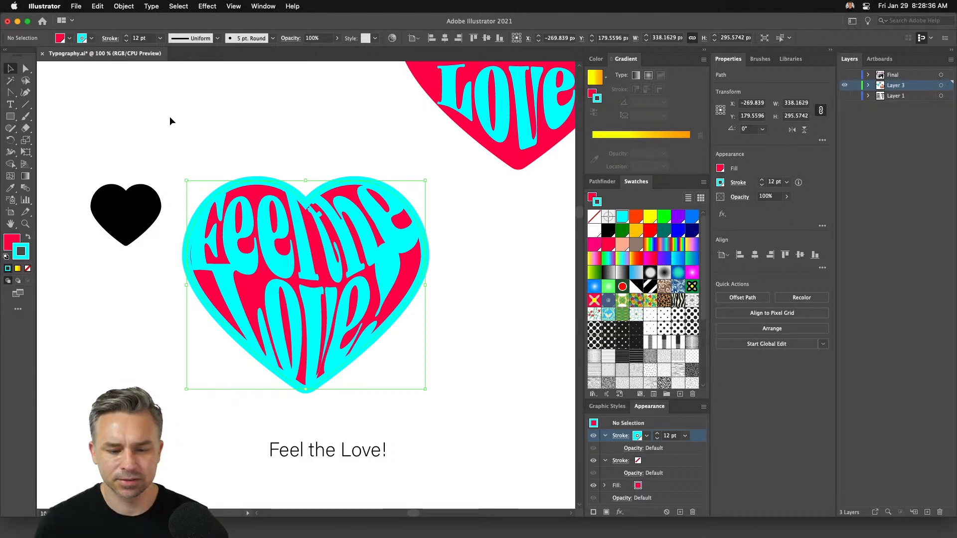
click(170, 118)
Try yellow as the color of the heart's cyan stroke, and undo the change
click(286, 188)
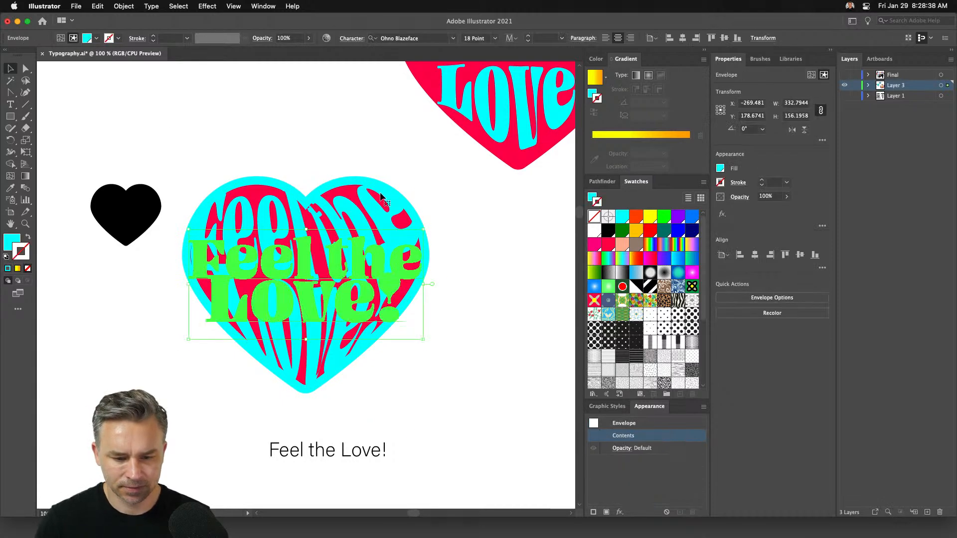
click(393, 183)
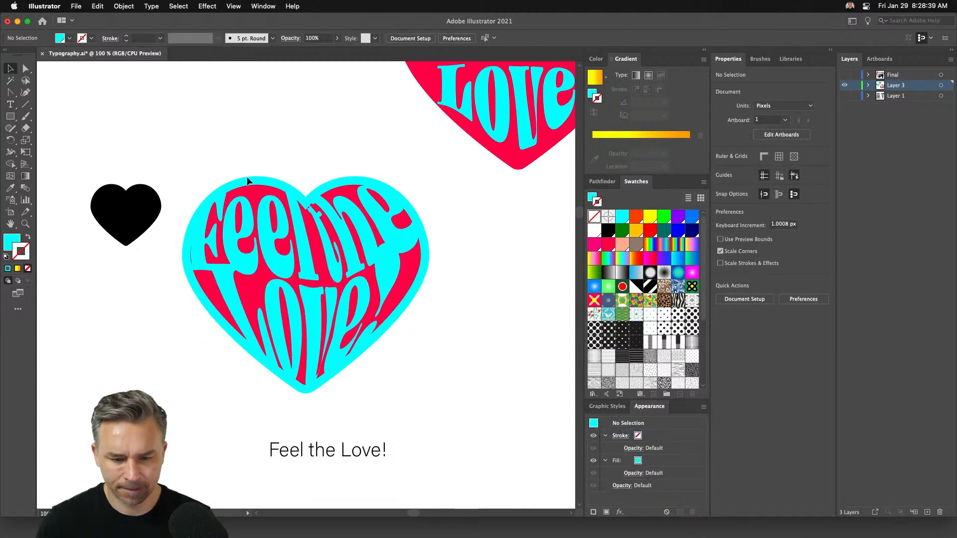
click(307, 393)
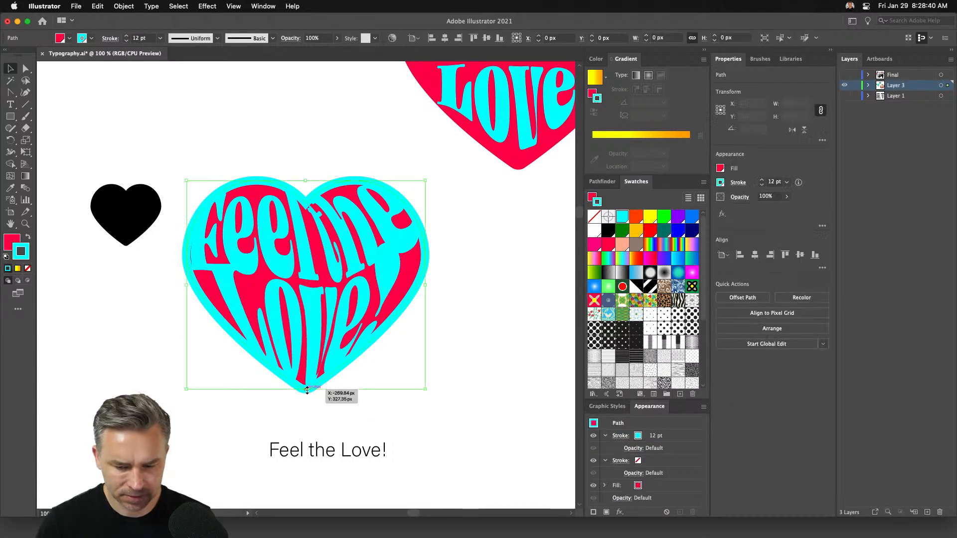
click(643, 438)
click(646, 437)
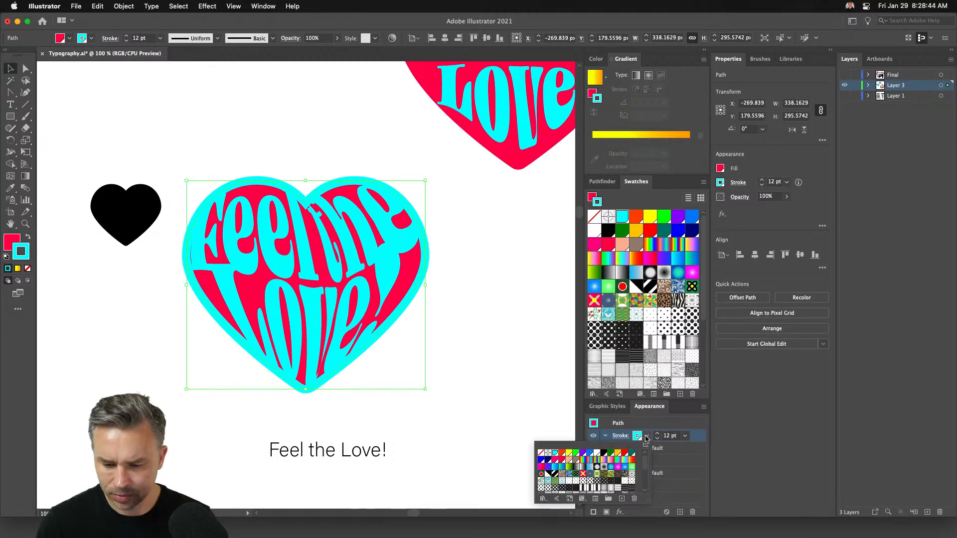
click(569, 453)
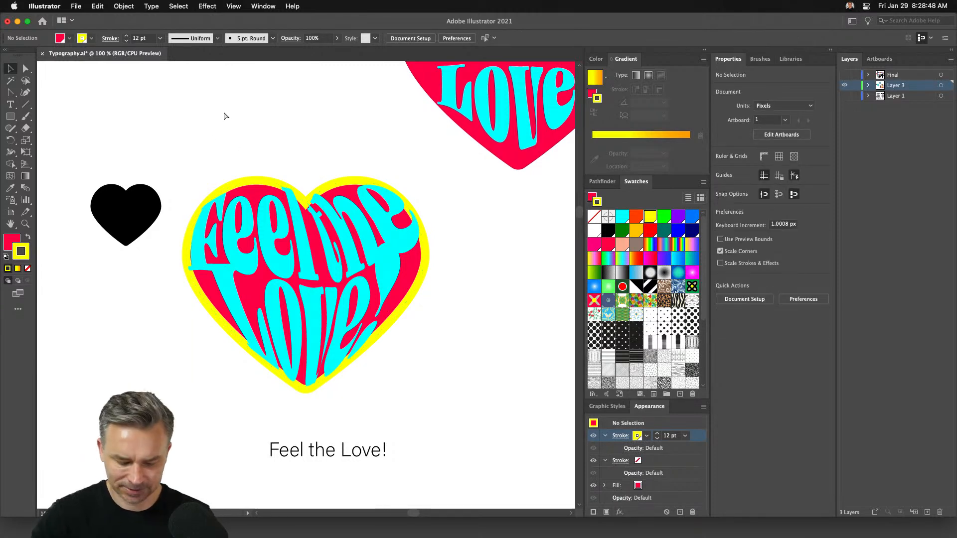
key(super+z)
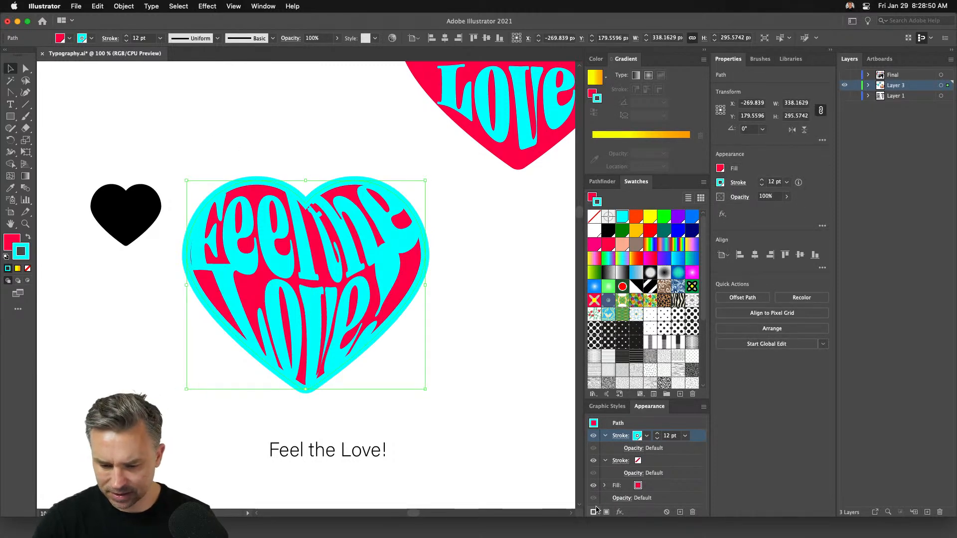
Add a second stroke to the heart in yellow, set it to 21 pt, and place it beneath the cyan stroke
click(646, 437)
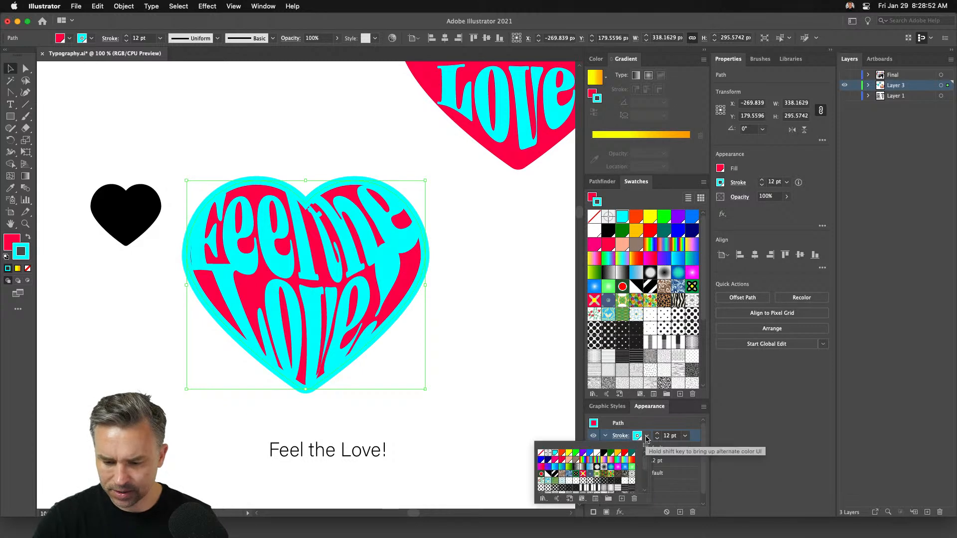
click(569, 455)
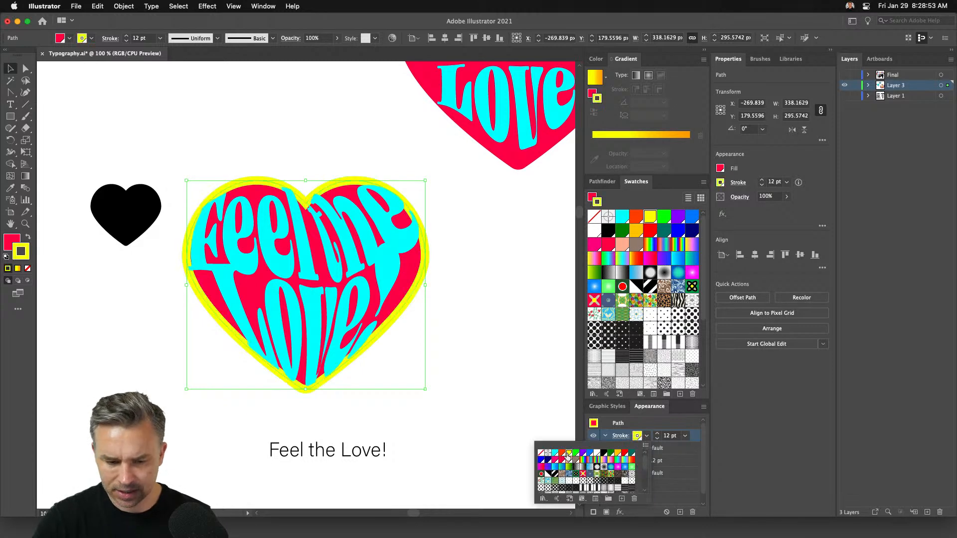
click(657, 433)
click(657, 434)
click(657, 433)
click(658, 433)
click(658, 433)
click(657, 433)
click(657, 434)
click(657, 434)
drag(696, 438, 693, 476)
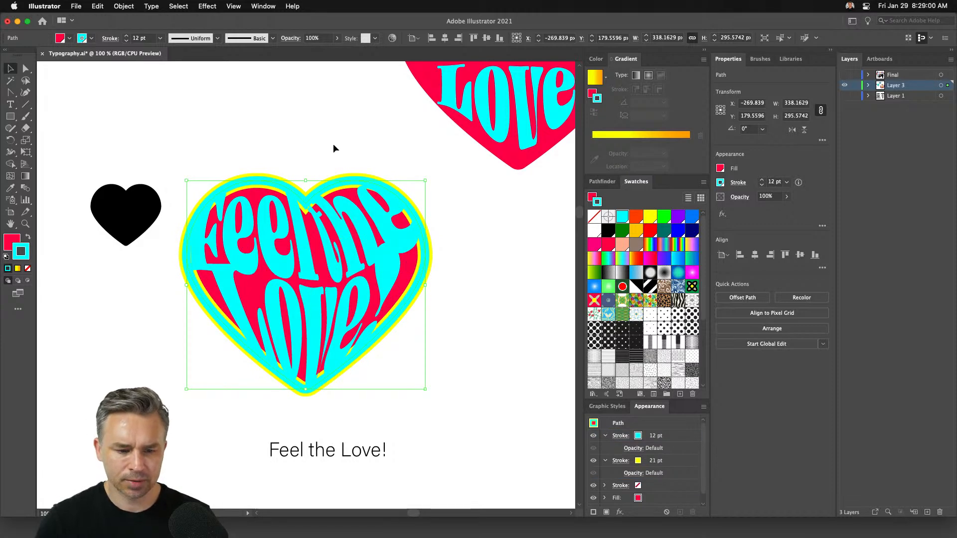
Move the heart's red fill above its strokes and set the cyan stroke to 16 pt
click(643, 499)
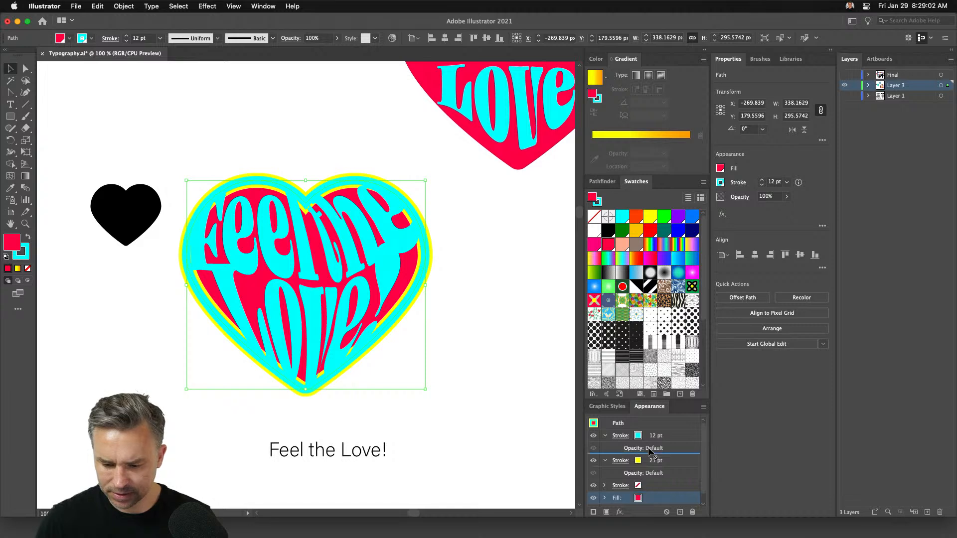
drag(652, 430, 655, 433)
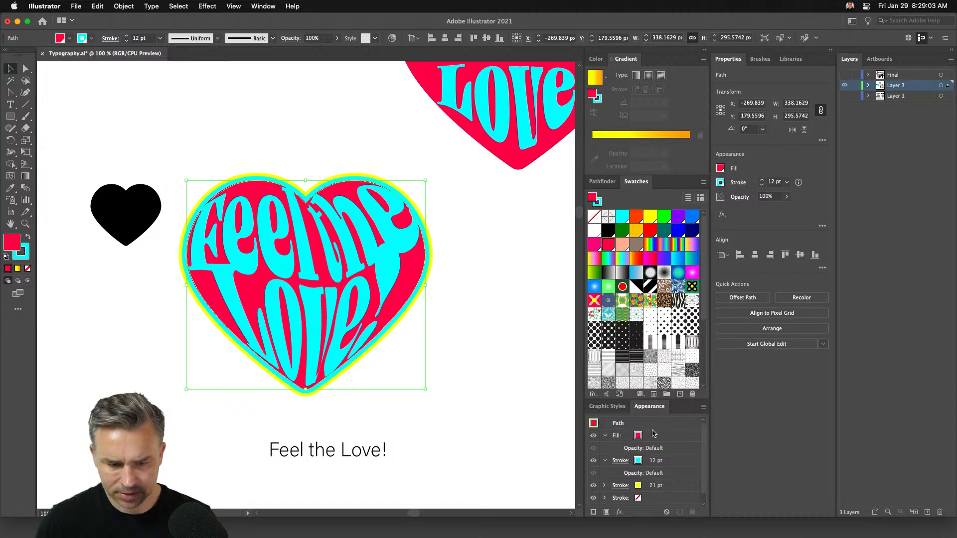
click(657, 462)
click(658, 459)
click(658, 459)
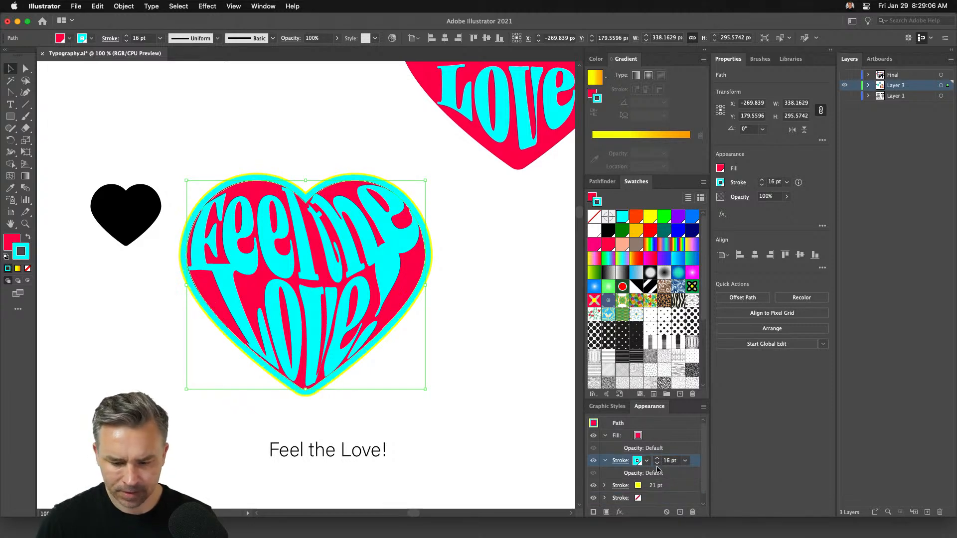
Set the heart's outer yellow stroke to 41 pt and deselect the heart
click(663, 487)
click(658, 483)
click(657, 483)
click(657, 484)
click(658, 483)
click(658, 484)
click(658, 484)
click(658, 484)
click(658, 484)
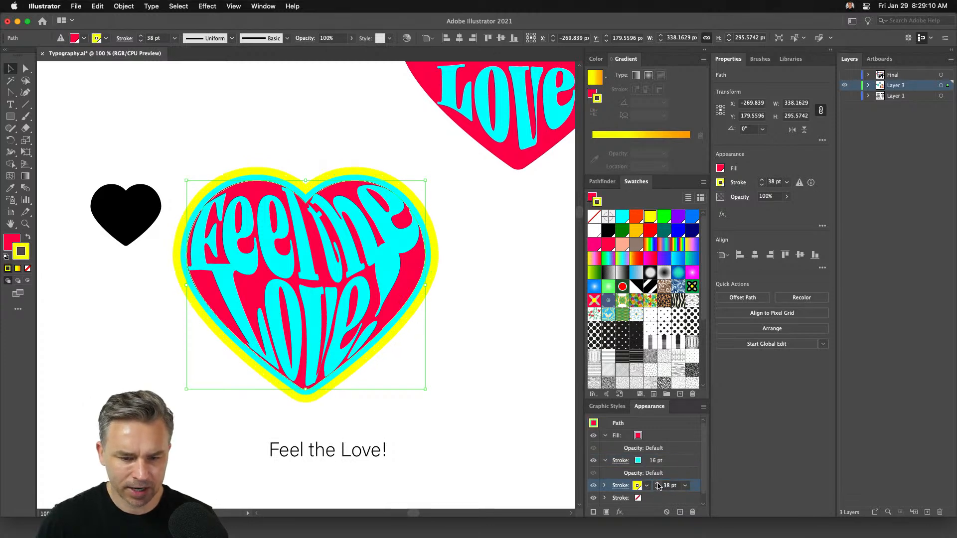
click(309, 118)
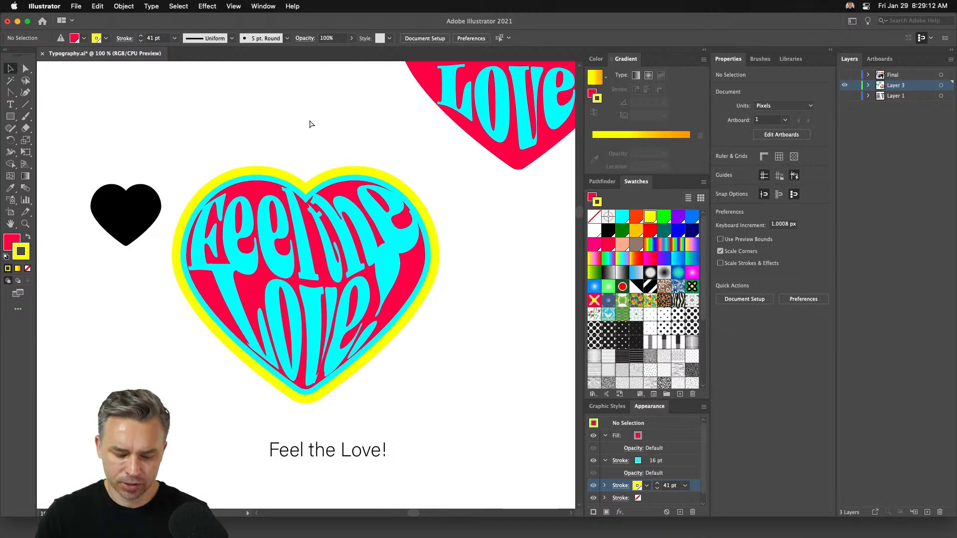
Examine the outlined heart alongside the mesh-warped version and the "Best Day Ever!", "Happy Friday!" and PRACTICE lettering
key(super+minus)
key(super+minus)
key(super+minus)
scroll(289, 192, right, 5)
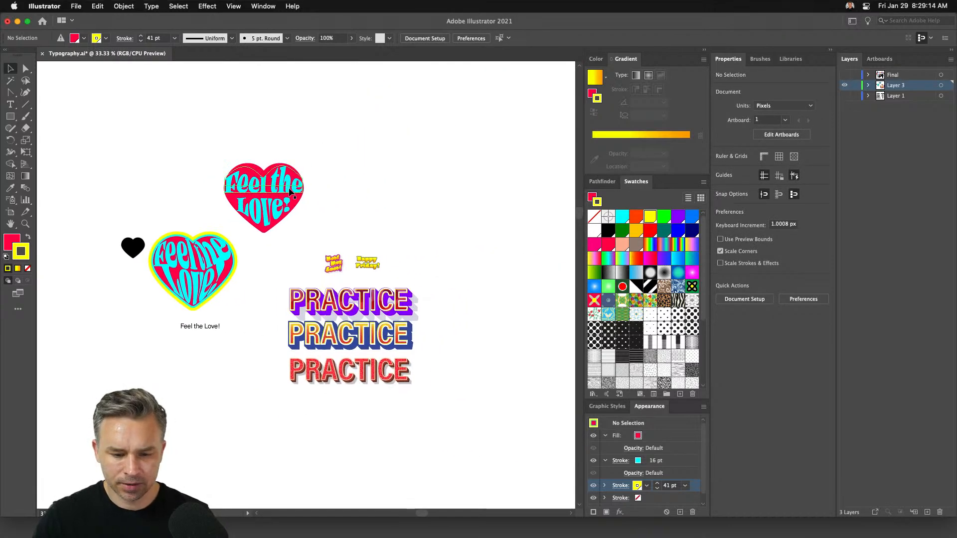
key(super+plus)
key(super+plus)
key(super+plus)
drag(290, 193, 98, 230)
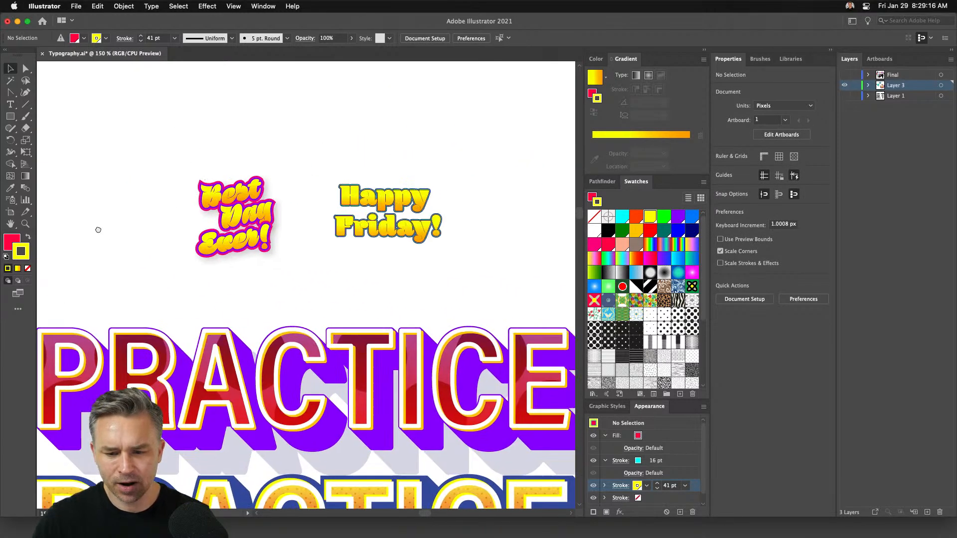
key(super+equal)
drag(360, 263, 250, 384)
key(super+0)
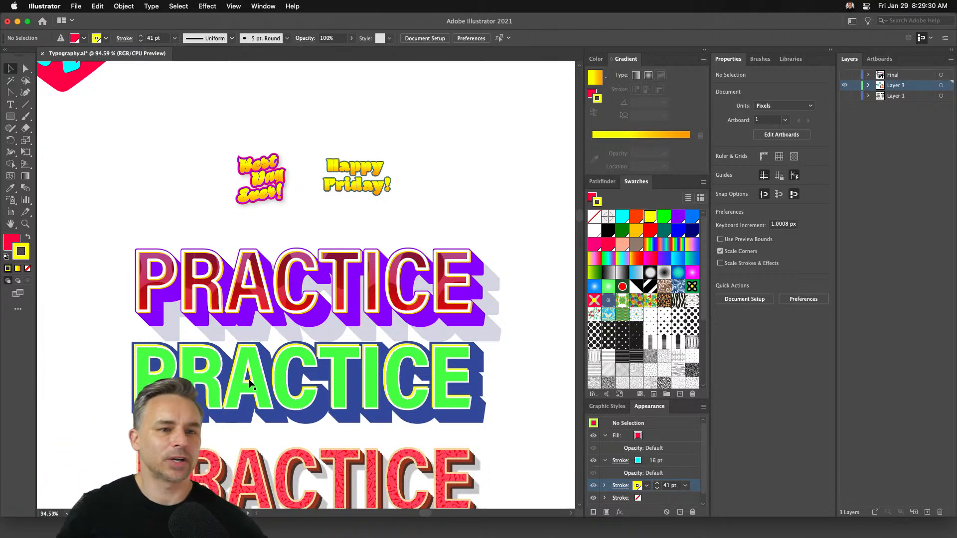
key(super+z)
drag(182, 133, 515, 276)
drag(260, 134, 371, 154)
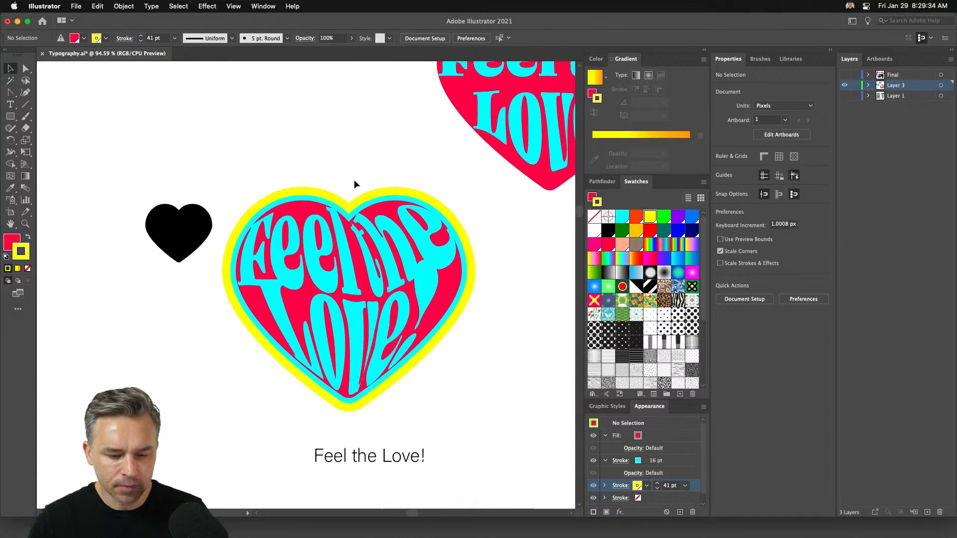
Inspect the live text behind the outlined heart's envelope lettering in isolation mode and exit without changing it
double_click(332, 258)
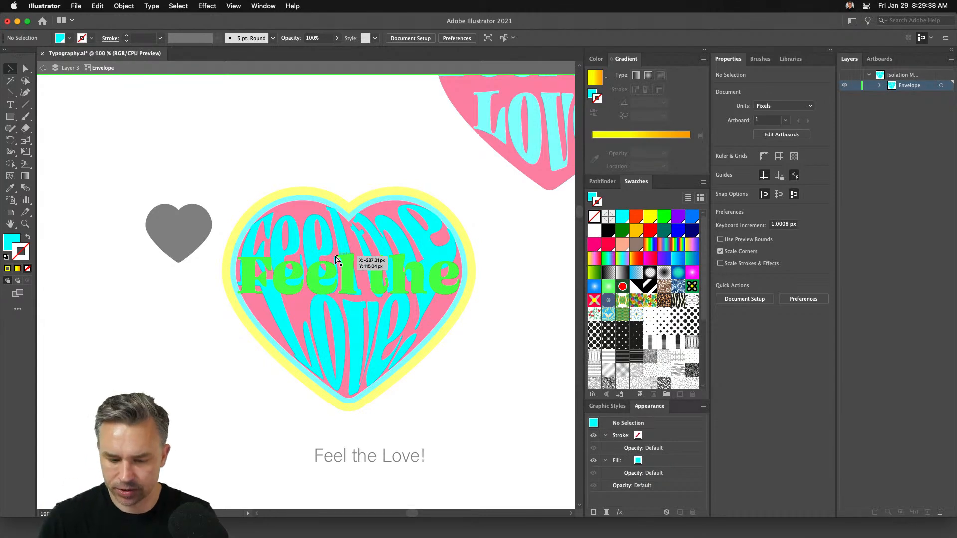
key(super+1)
key(super+equal)
key(super+equal)
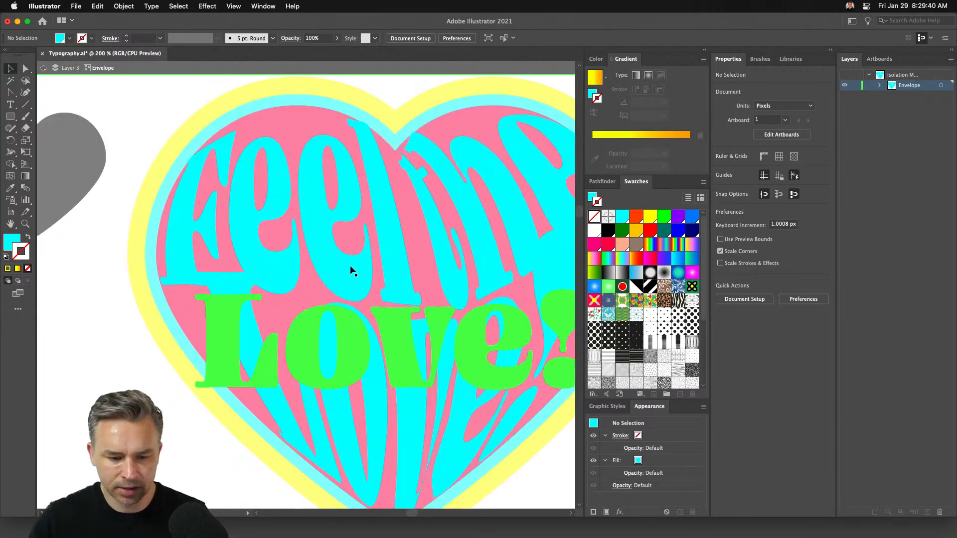
click(321, 249)
triple_click(321, 248)
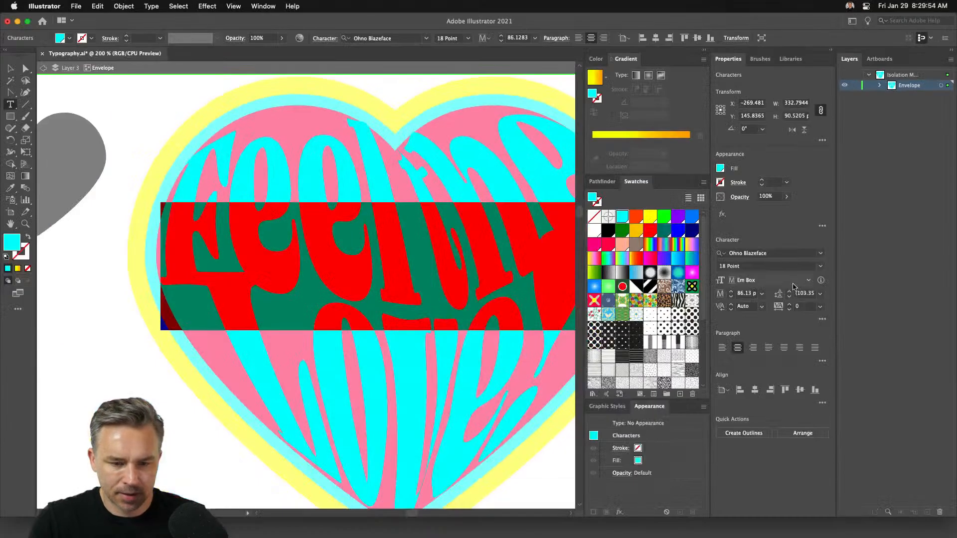
click(7, 71)
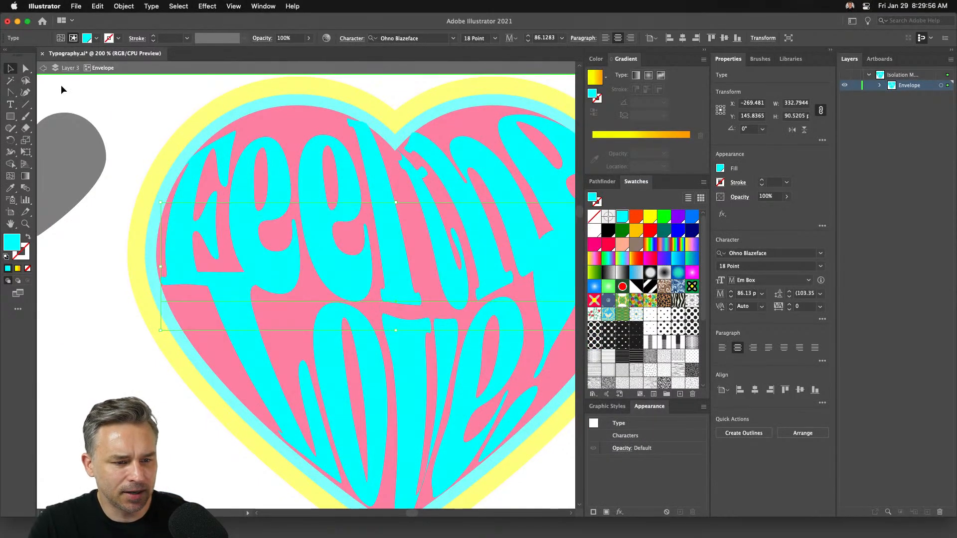
key(super+shift+a)
click(44, 73)
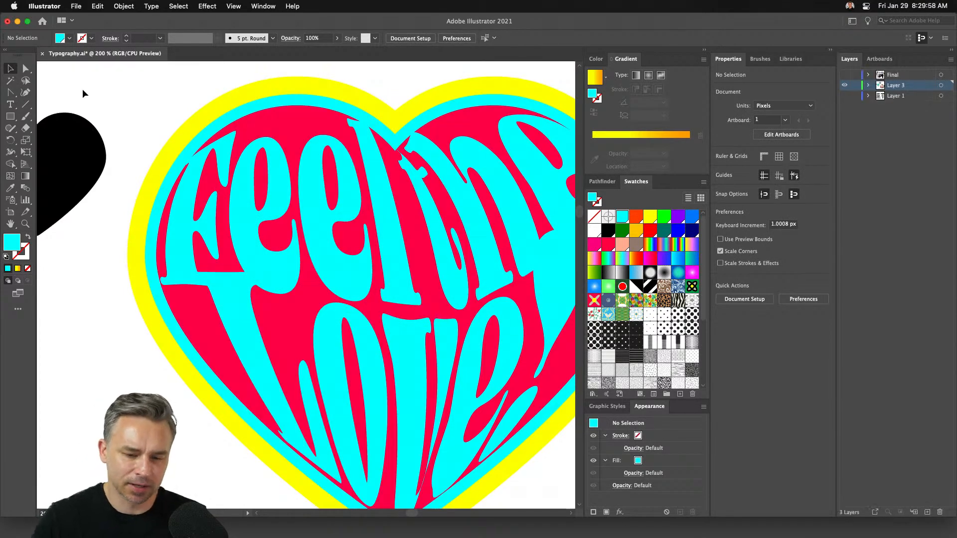
Select the "Best Day Ever!" lettering and enable Scale Strokes & Effects in the general preferences
key(super+minus)
key(super+minus)
key(super+minus)
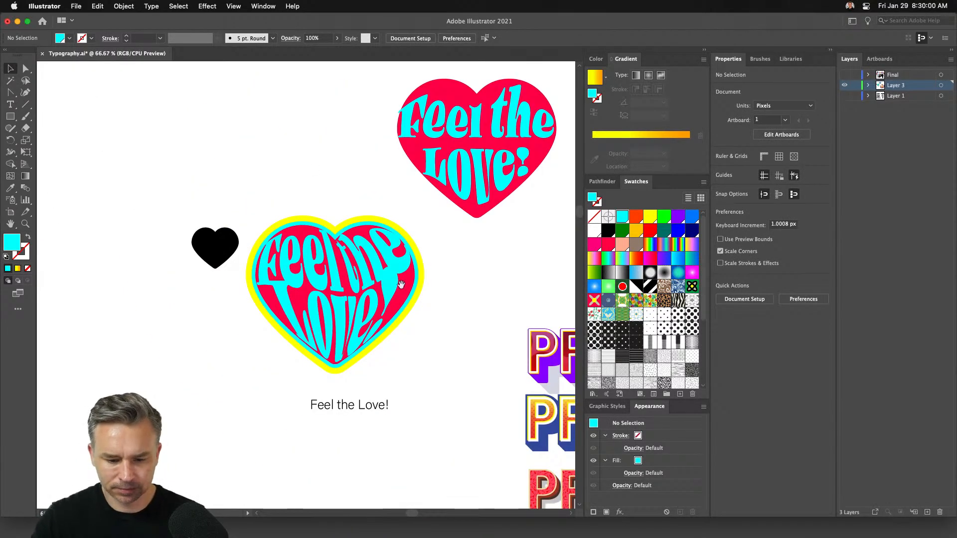
scroll(352, 136, down, 5)
scroll(352, 136, right, 5)
scroll(352, 135, up, 2)
scroll(351, 136, right, 5)
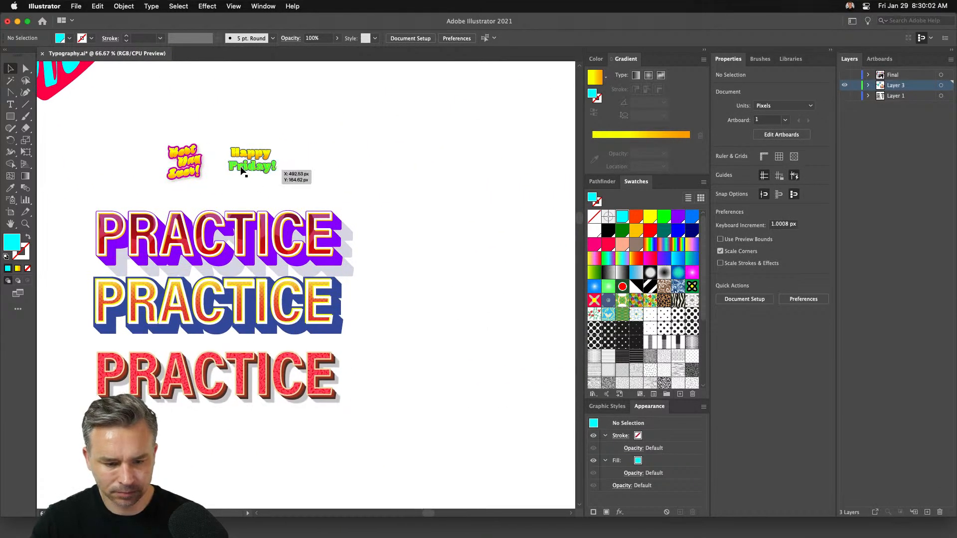
scroll(256, 169, left, 3)
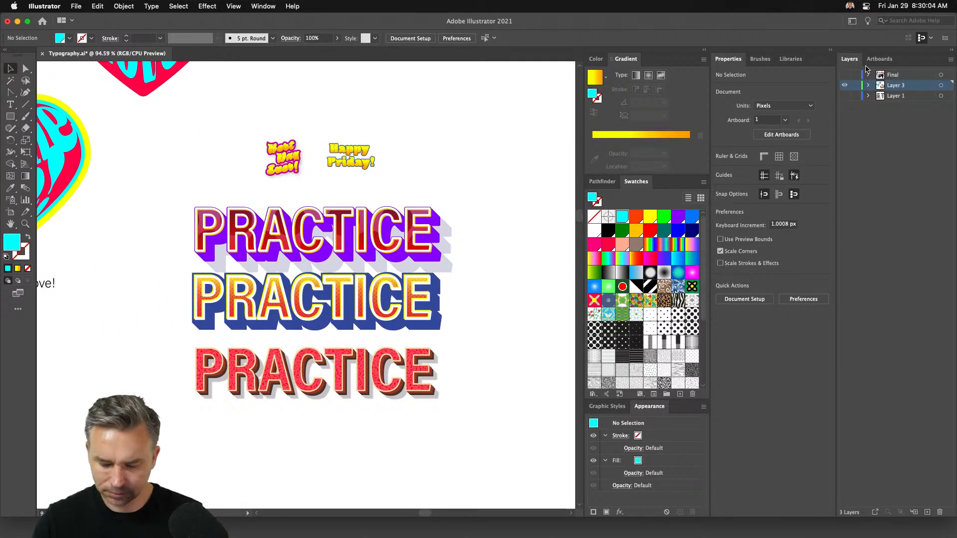
scroll(337, 106, up, 2)
drag(179, 137, 274, 230)
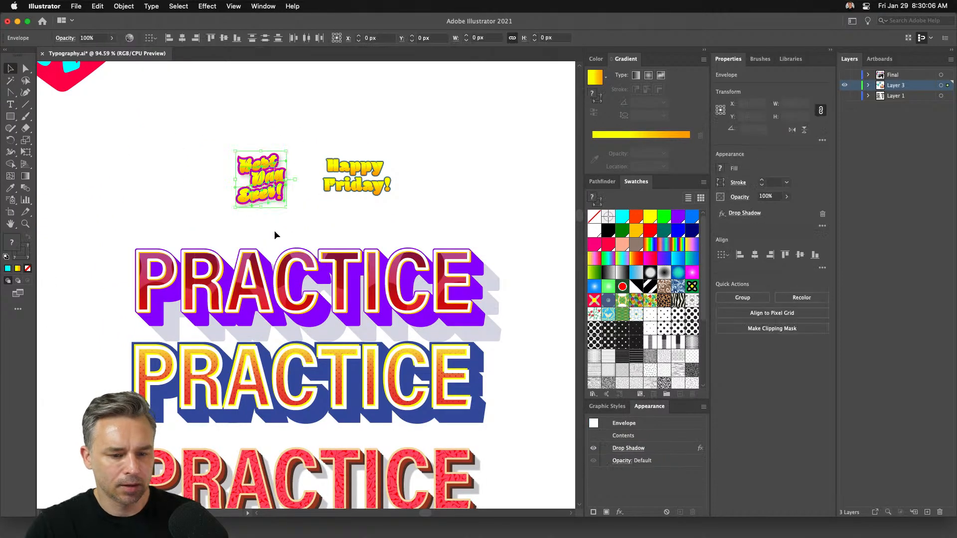
click(75, 6)
mouse_move(44, 6)
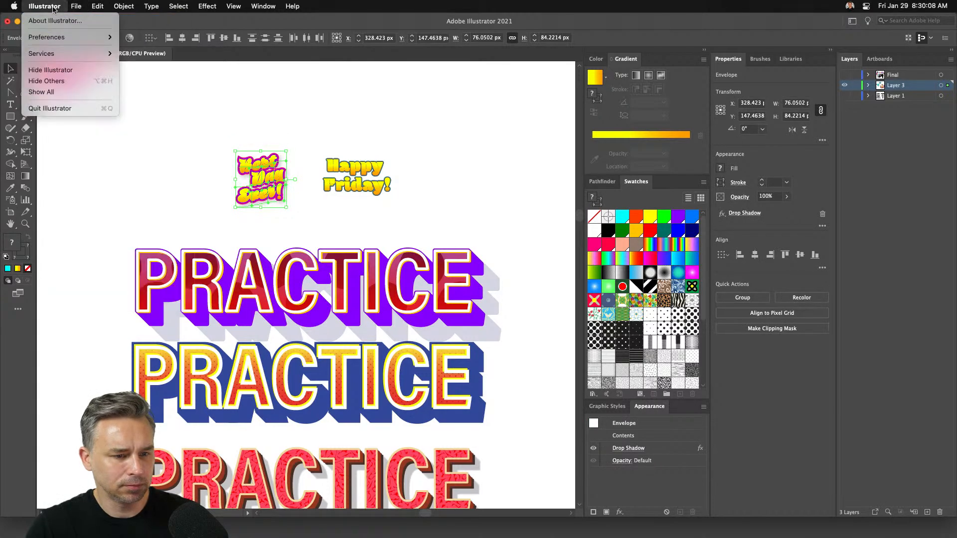
mouse_move(75, 37)
click(180, 37)
click(818, 221)
click(909, 392)
Enlarge the "Best Day Ever!" and "Happy Friday!" lettering together, the former to about 207 × 230 px, and position them above the PRACTICE words
shift+click(319, 175)
drag(234, 150, 105, 102)
click(324, 113)
drag(400, 194, 348, 200)
scroll(240, 150, left, 5)
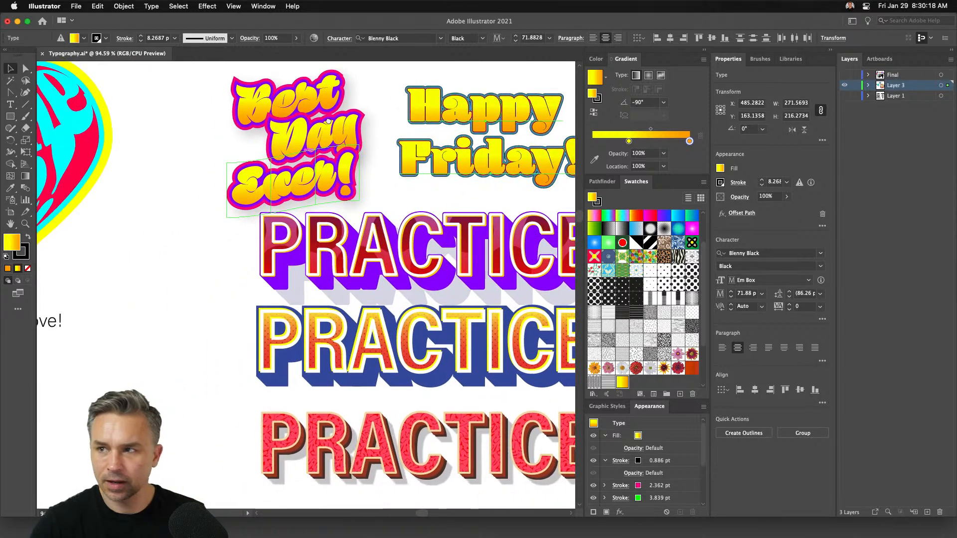
drag(208, 127, 364, 219)
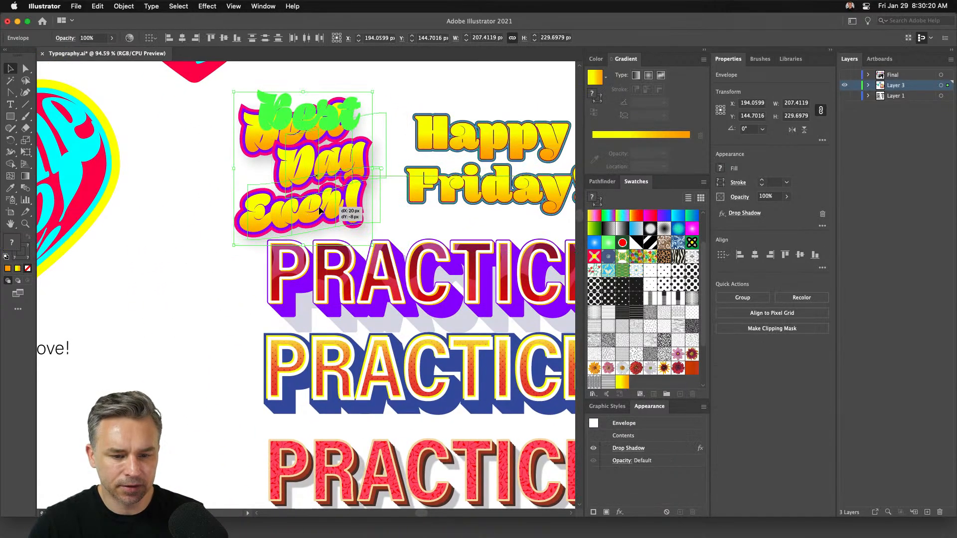
Delete the plain "Feel the Love!" text and move the outlined heart with its lettering down beside the PRACTICE words
scroll(226, 197, left, 5)
scroll(226, 197, left, 3)
scroll(226, 196, up, 2)
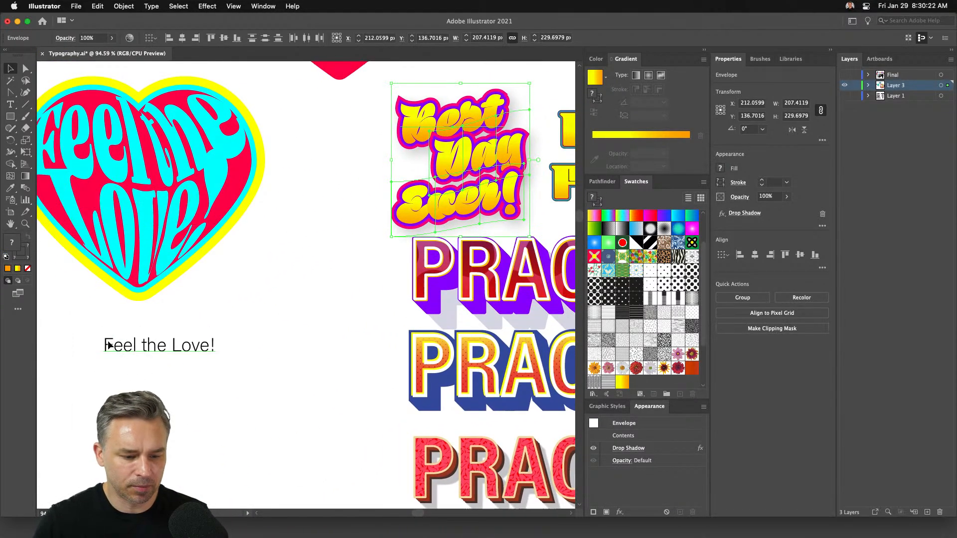
click(107, 343)
key(Delete)
drag(318, 379, 115, 144)
drag(58, 85, 180, 262)
Move the mesh-warped "Feel the Love!" heart with its lettering to just above the outlined heart
scroll(213, 160, up, 5)
scroll(213, 160, right, 2)
drag(131, 94, 306, 277)
drag(270, 208, 186, 373)
scroll(186, 373, down, 5)
scroll(200, 133, up, 3)
scroll(200, 133, left, 1)
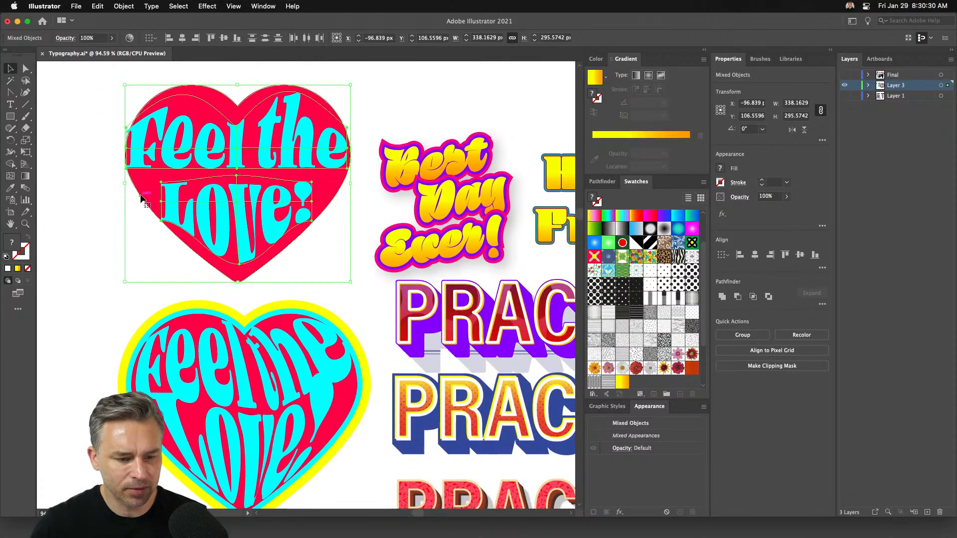
Try to copy the outlined heart's strokes onto the plain red heart with the Eyedropper, and undo the sampled appearance
click(111, 196)
click(141, 198)
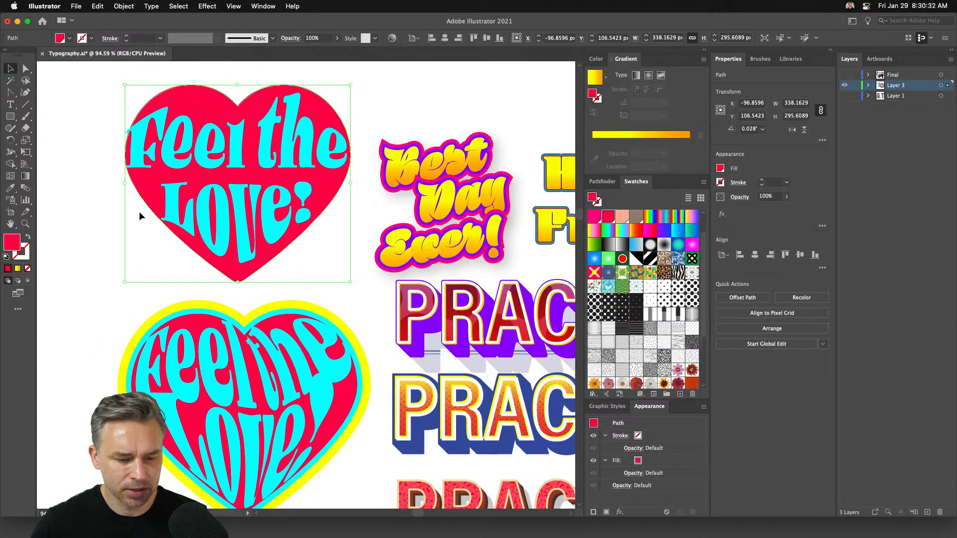
key(i)
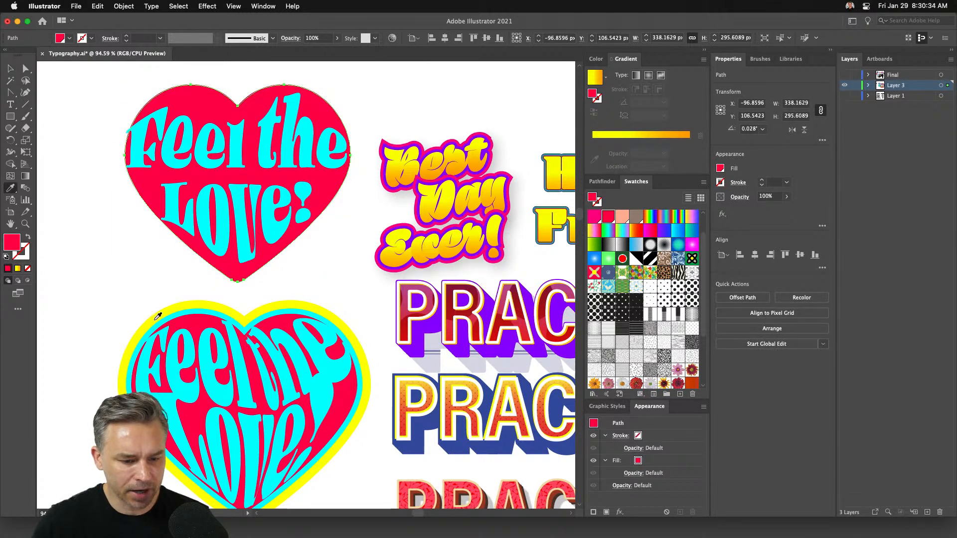
click(159, 321)
click(187, 306)
click(200, 314)
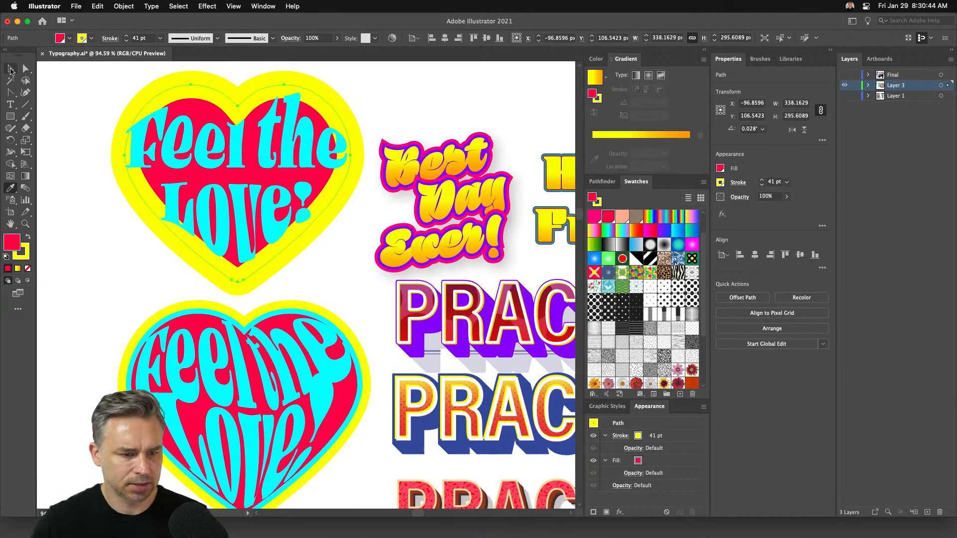
key(super+z)
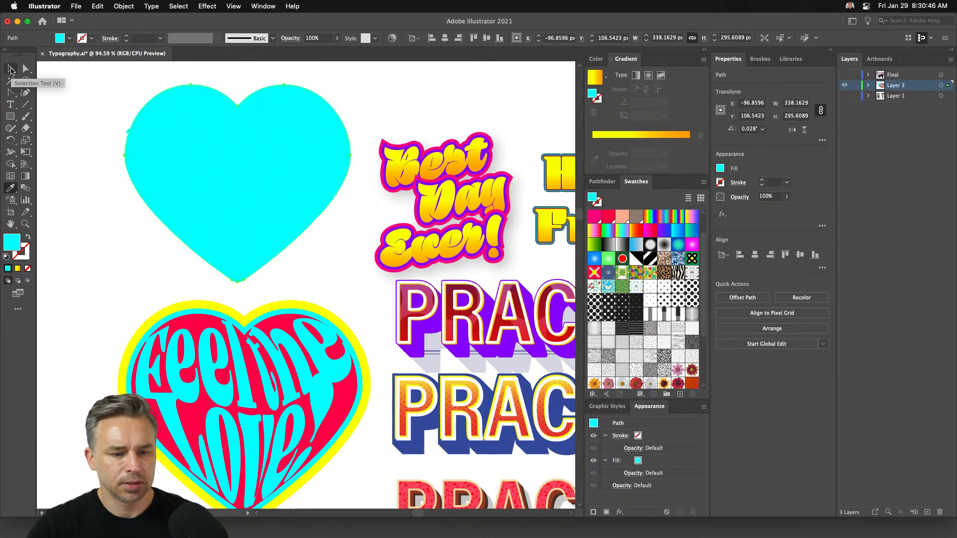
key(super+z)
Replace the plain red heart with a copy of the outlined heart, nudged into place behind the lettering at about X -103, Y 111 px
click(10, 70)
key(Delete)
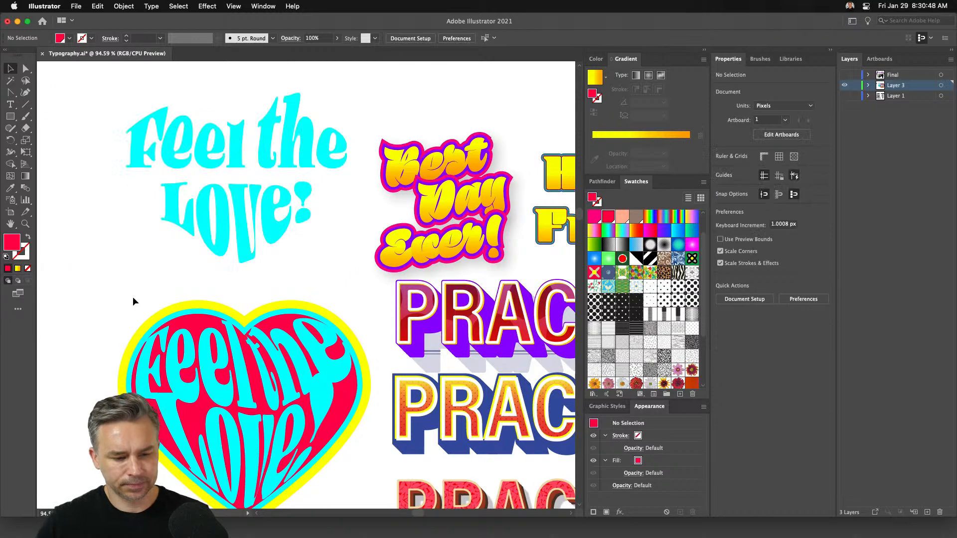
drag(180, 318, 172, 96)
key(Left)
key(Left)
key(Left)
key(Left)
key(Left)
key(Left)
key(Left)
key(Left)
key(Left)
key(Left)
key(Left)
key(Left)
key(Left)
key(Left)
key(Left)
key(Left)
key(Up)
key(Up)
key(super+minus)
key(super+minus)
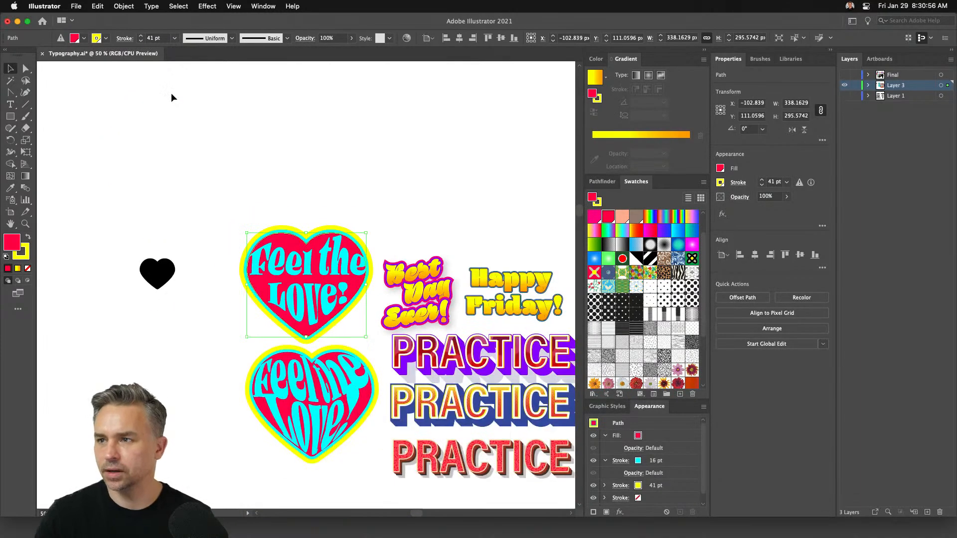
drag(281, 143, 258, 83)
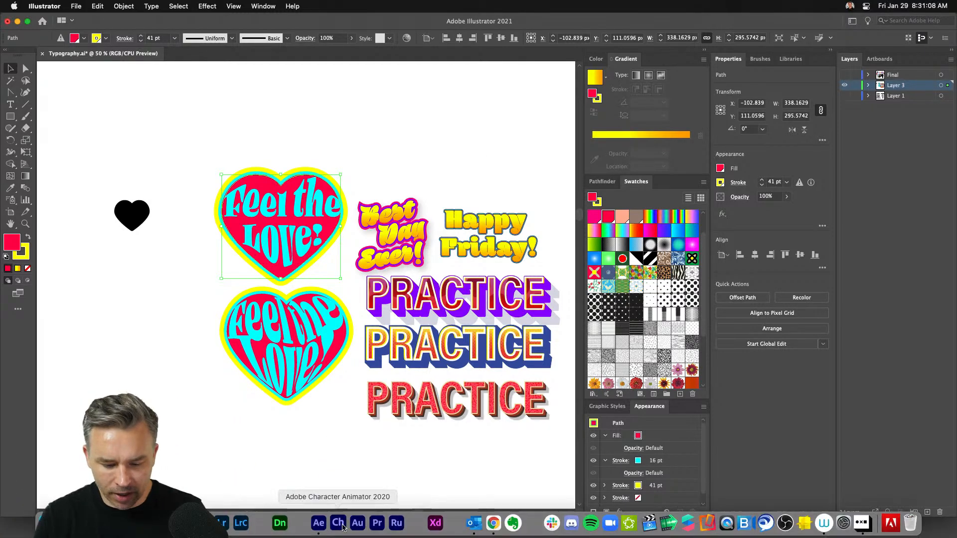
Switch to Chrome and go to page 4 of the funky-tagged families in Adobe Fonts
click(494, 523)
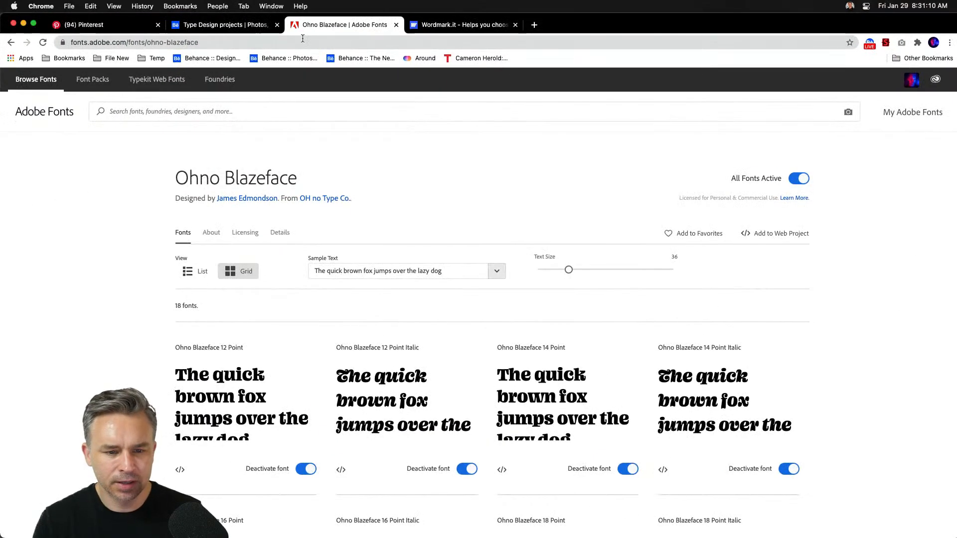
click(10, 42)
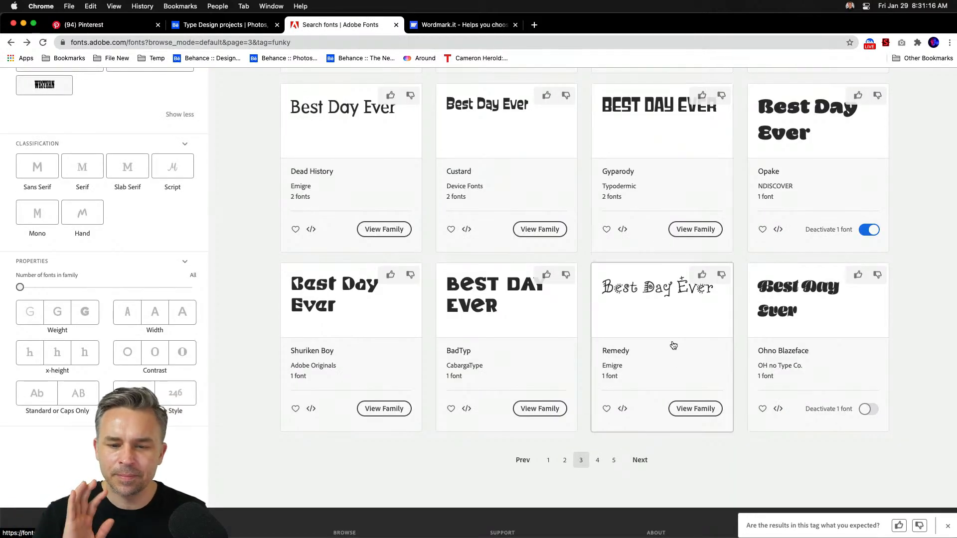
scroll(676, 369, down, 3)
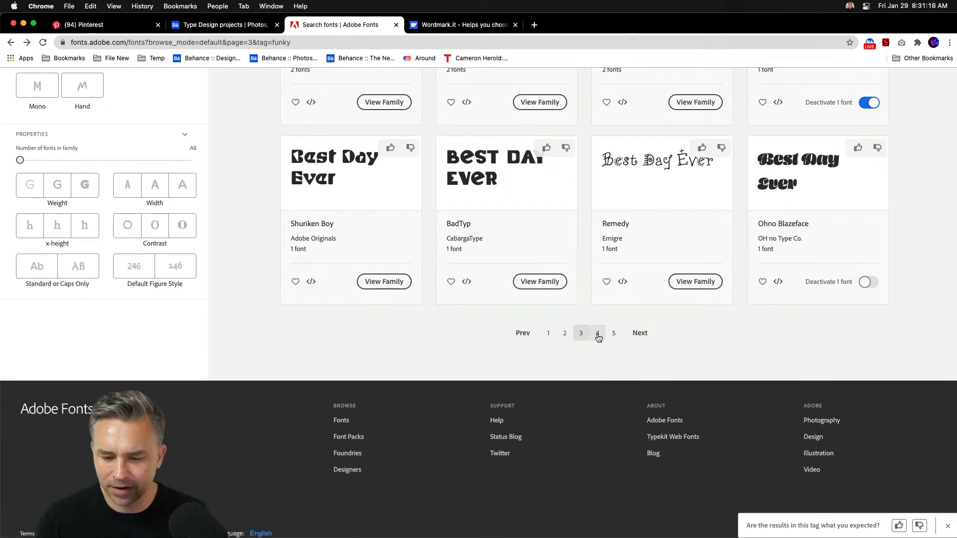
click(597, 336)
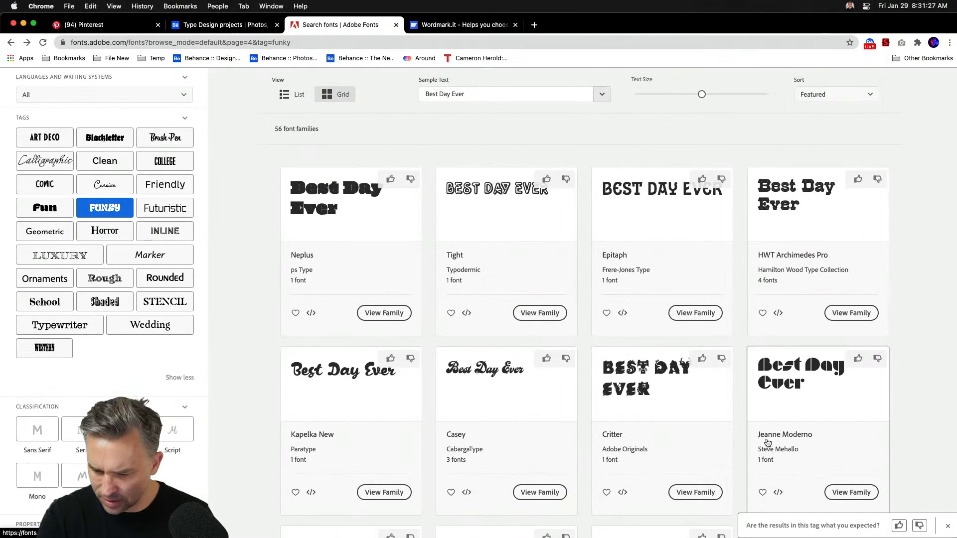
Open the Jeanne Moderno family and activate its Jeanne Moderno, Geometrique, Titling and Ultra font groups
click(851, 492)
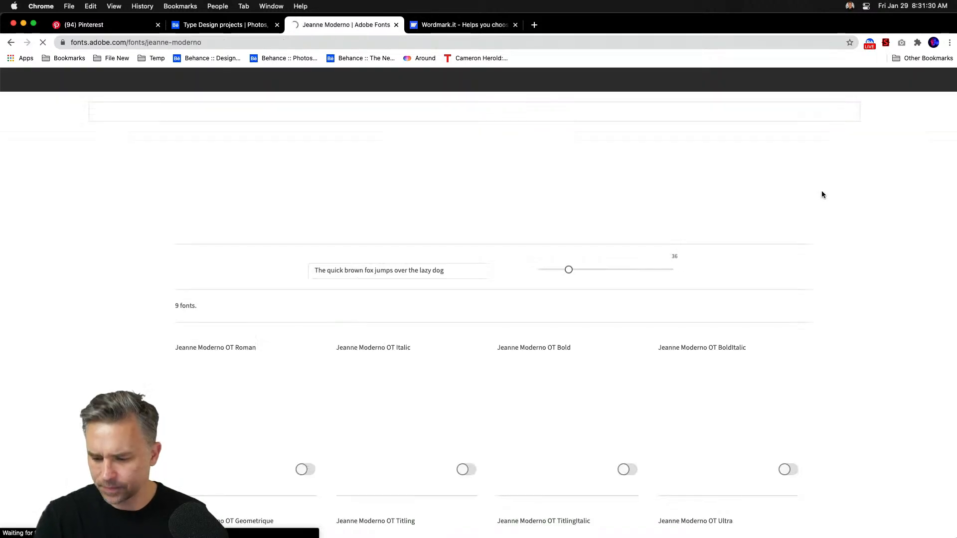
click(754, 179)
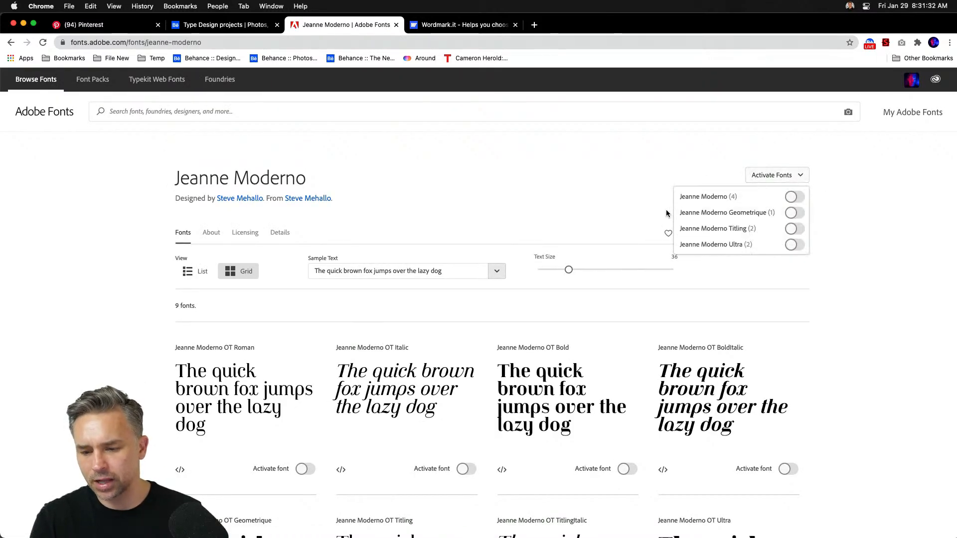
click(793, 198)
click(794, 214)
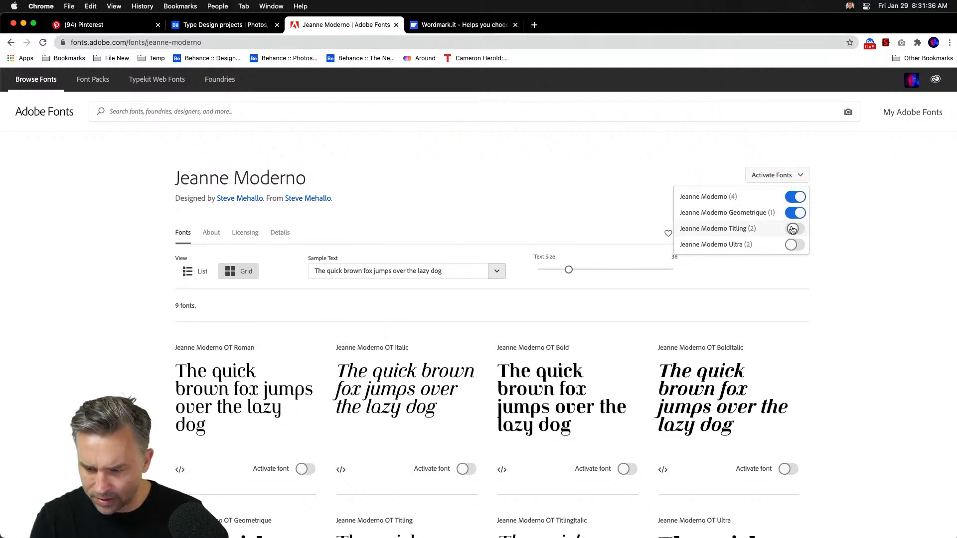
click(794, 229)
click(793, 245)
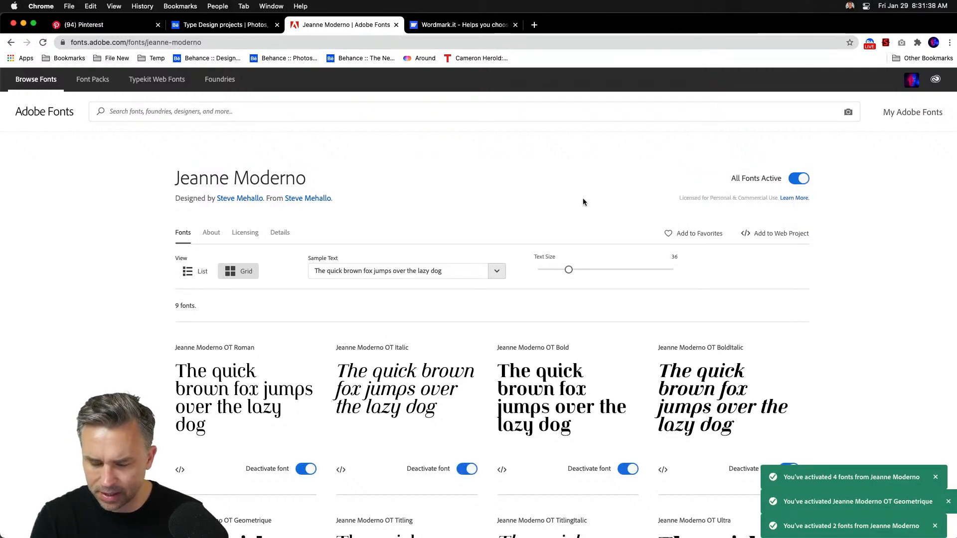
Return to Illustrator, show Layer 1 in place of Layer 3, and select the "Smile!" phrase
click(23, 24)
click(10, 104)
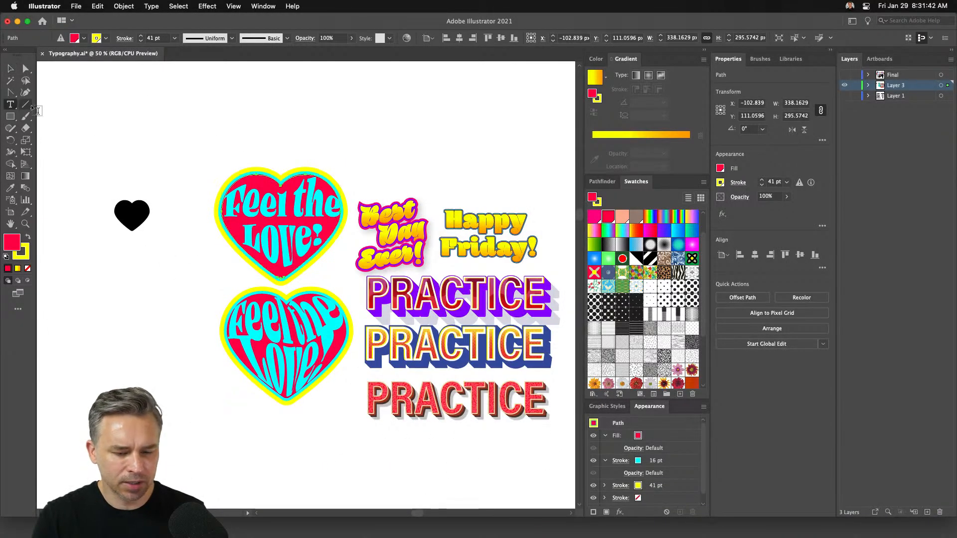
click(845, 96)
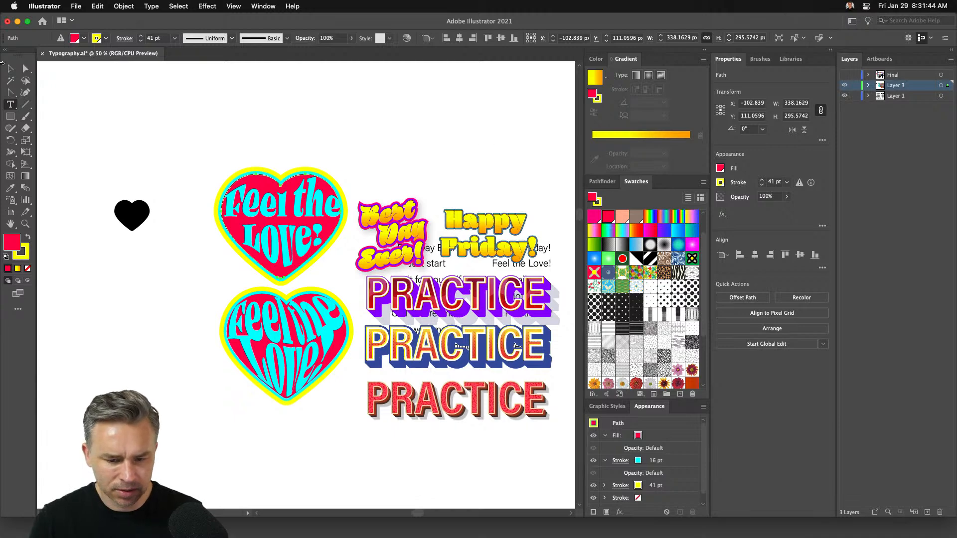
click(9, 68)
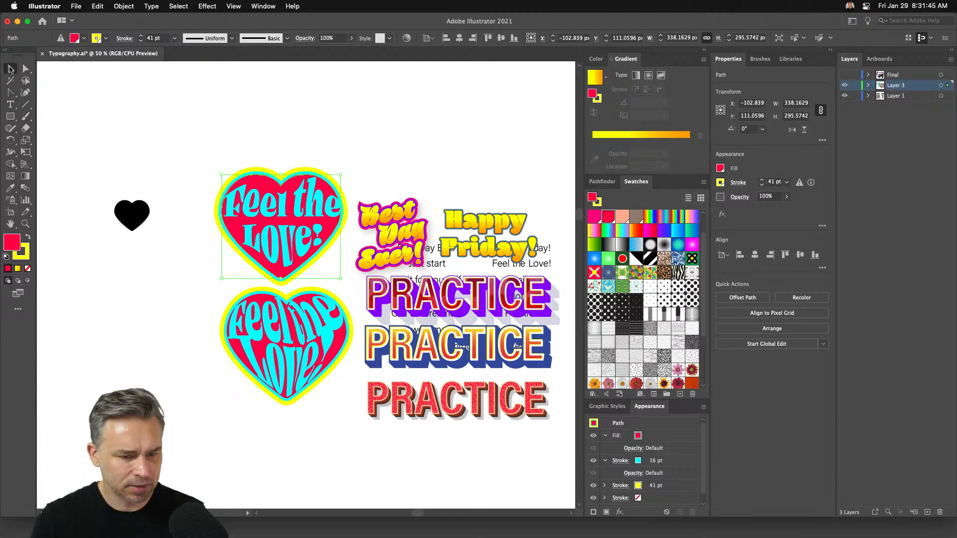
click(437, 265)
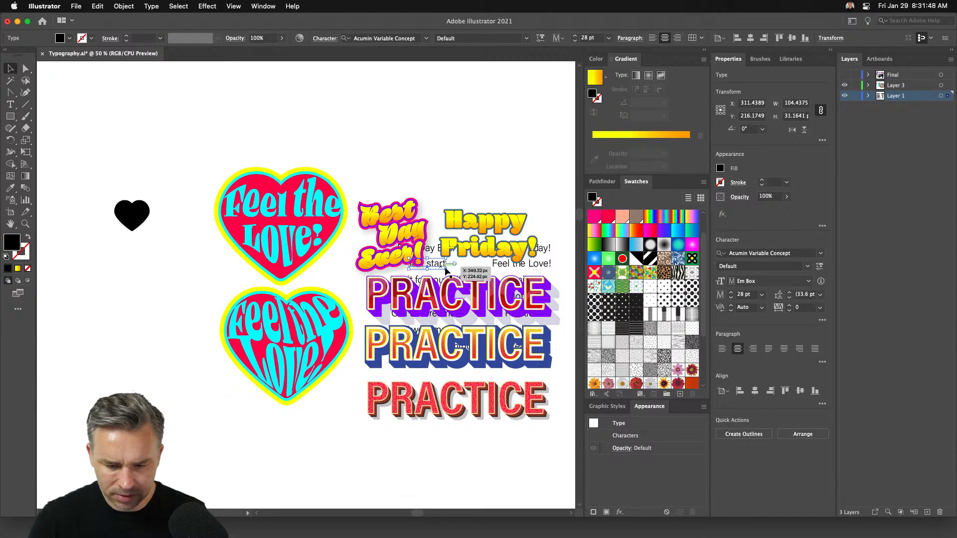
click(846, 86)
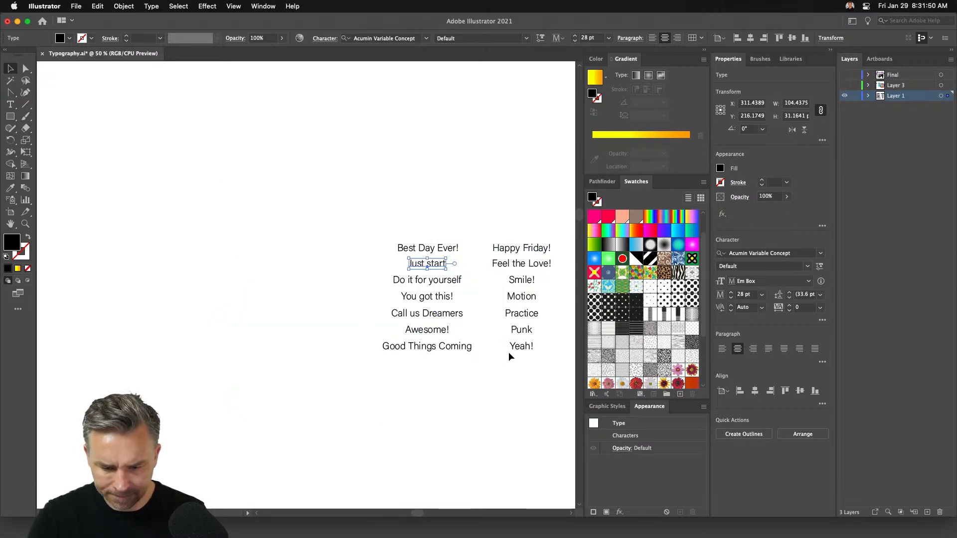
click(520, 279)
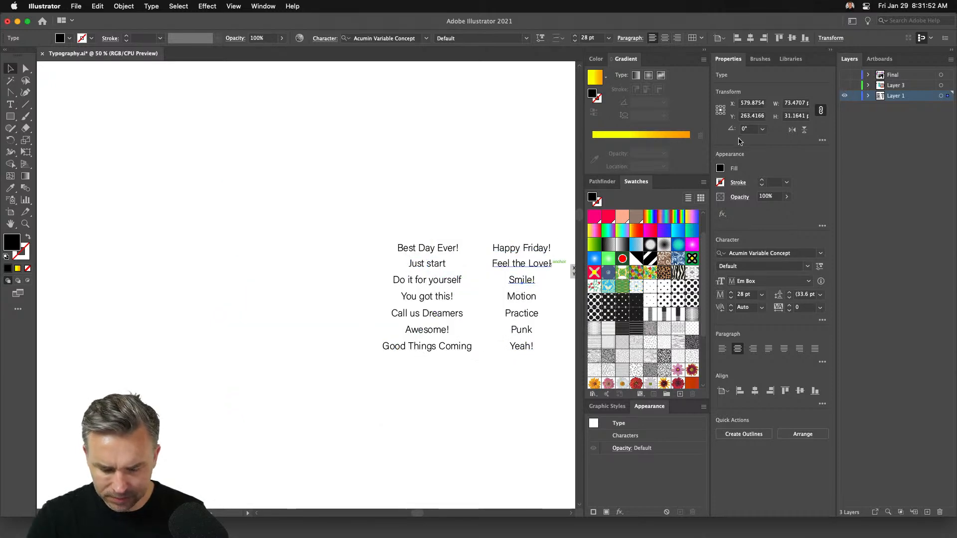
Show Layer 3 in place of Layer 1, paste the "Smile!" phrase there, and enlarge it to about 89 pt above "Happy Friday!"
click(844, 96)
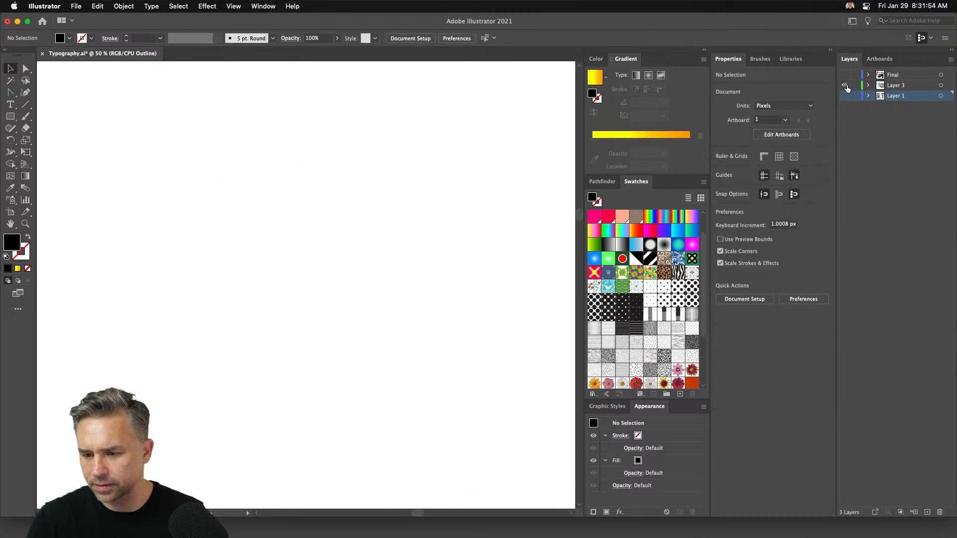
click(844, 85)
click(897, 85)
text(Smile!)
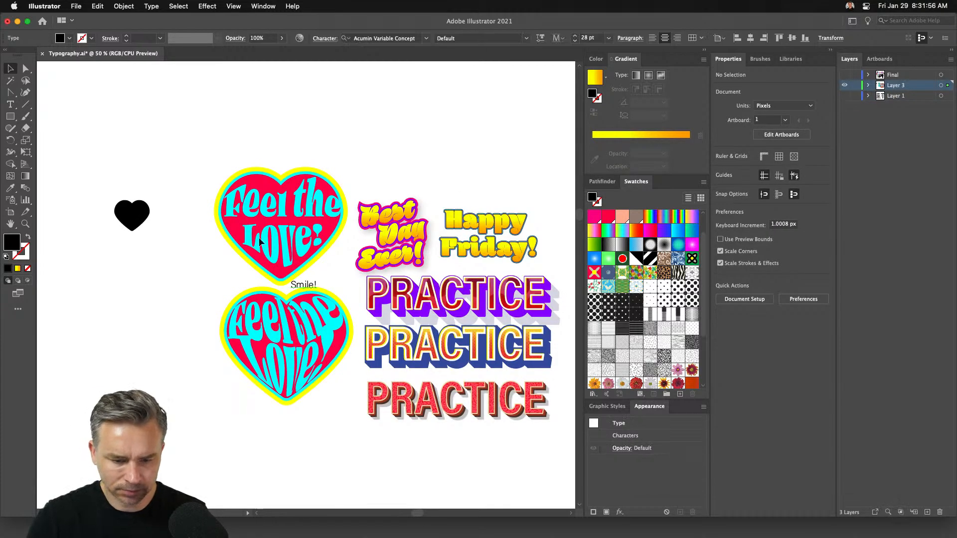
drag(317, 279, 466, 149)
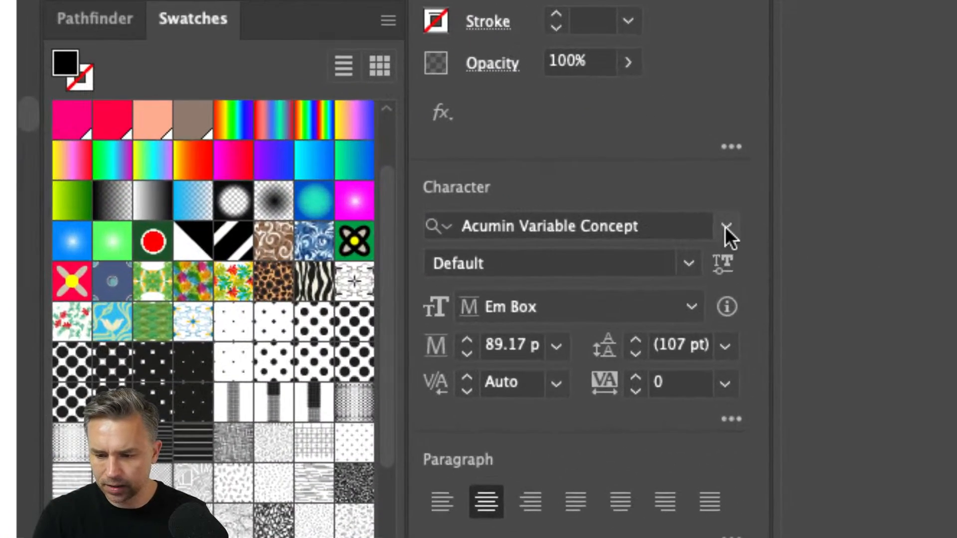
Browse the recently added fonts as previews for the "Smile!" text, comparing the filtered list with the full list
click(822, 254)
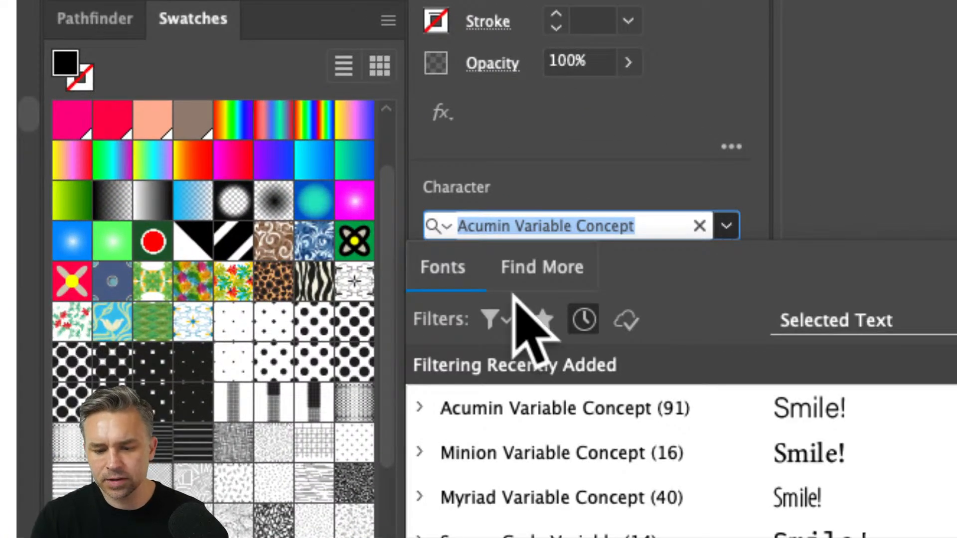
click(582, 320)
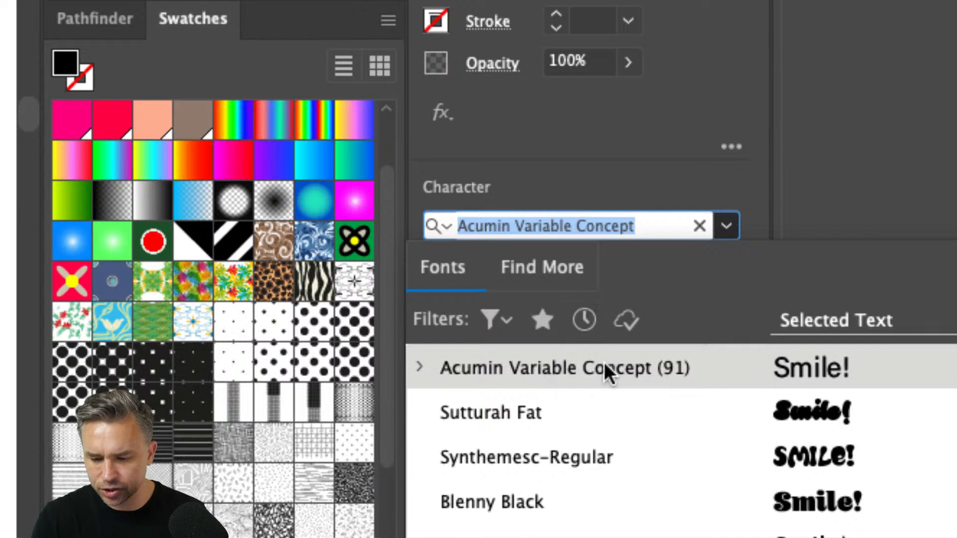
click(592, 319)
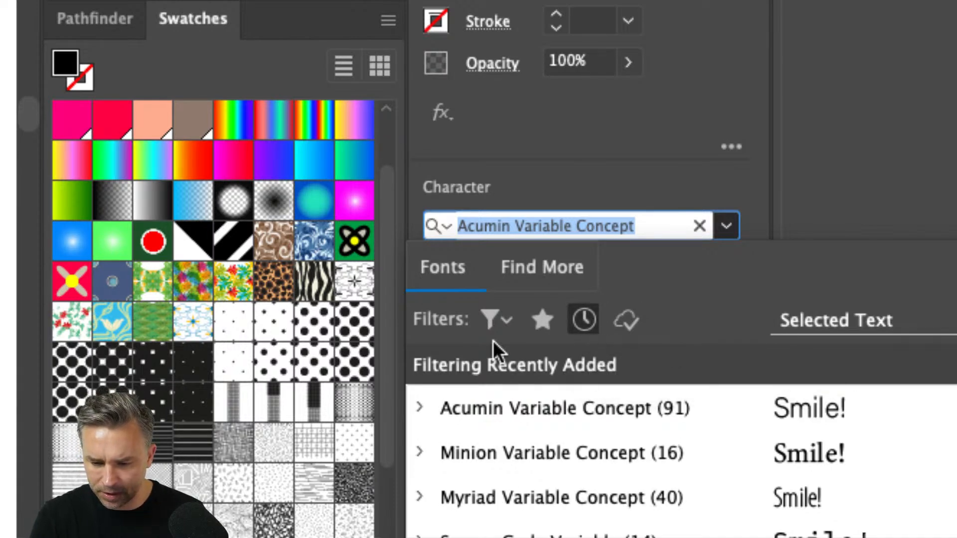
click(499, 321)
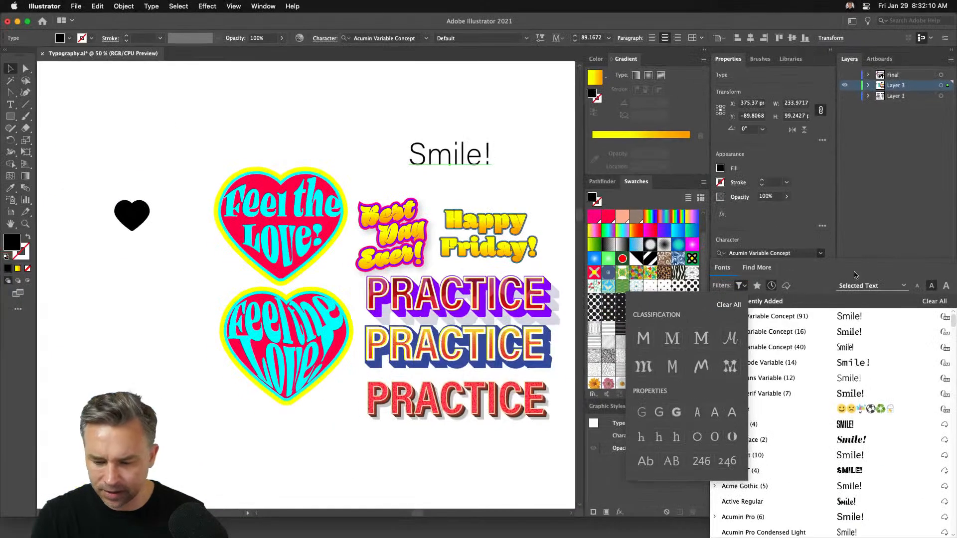
click(861, 265)
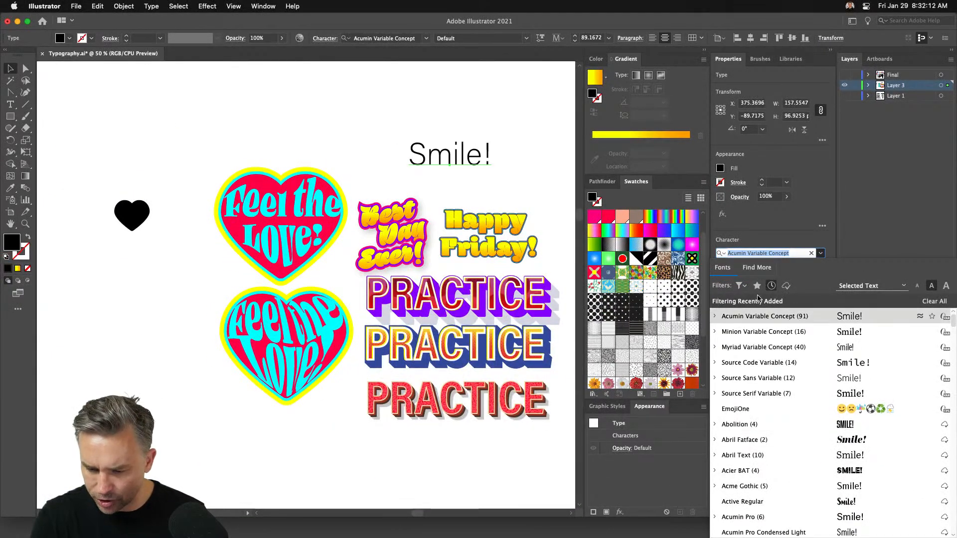
click(772, 286)
click(771, 286)
click(771, 286)
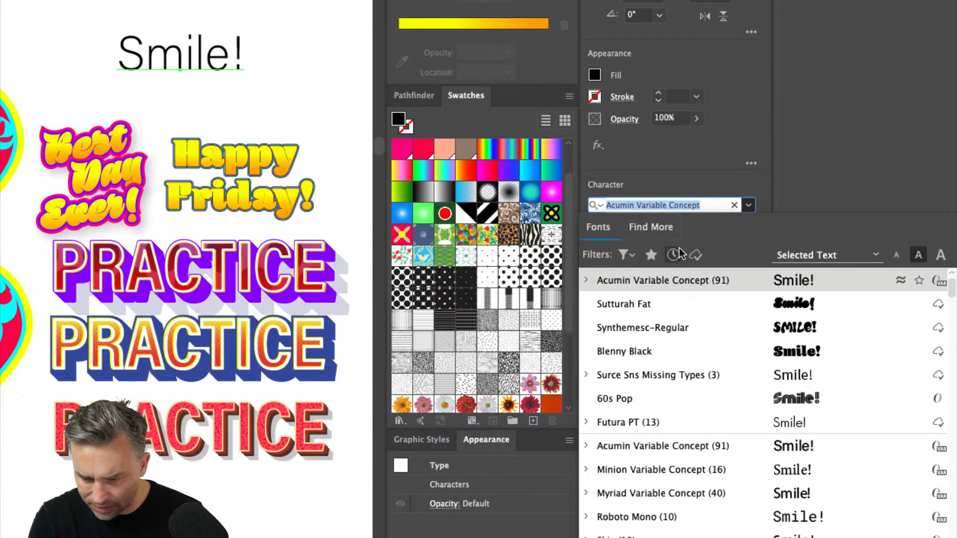
click(673, 254)
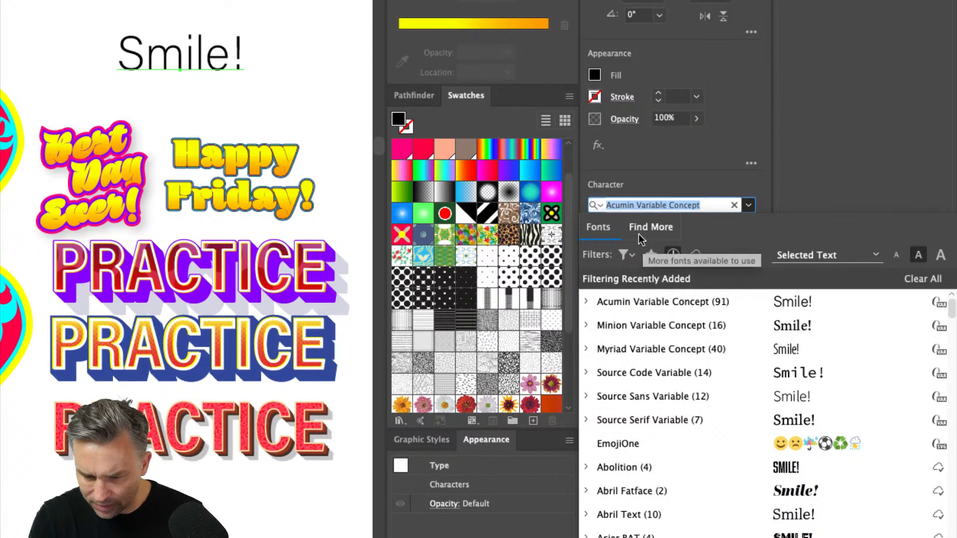
scroll(821, 421, down, 10)
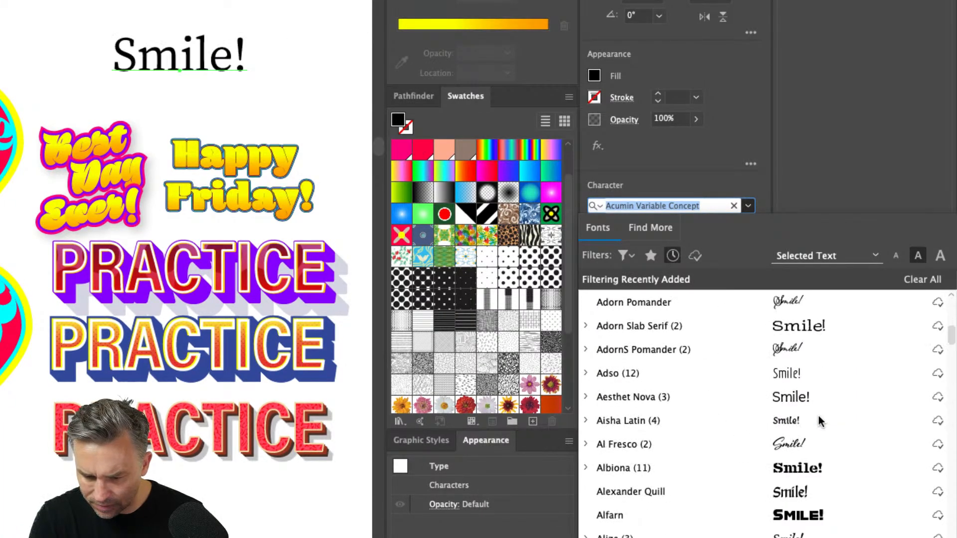
scroll(820, 421, down, 20)
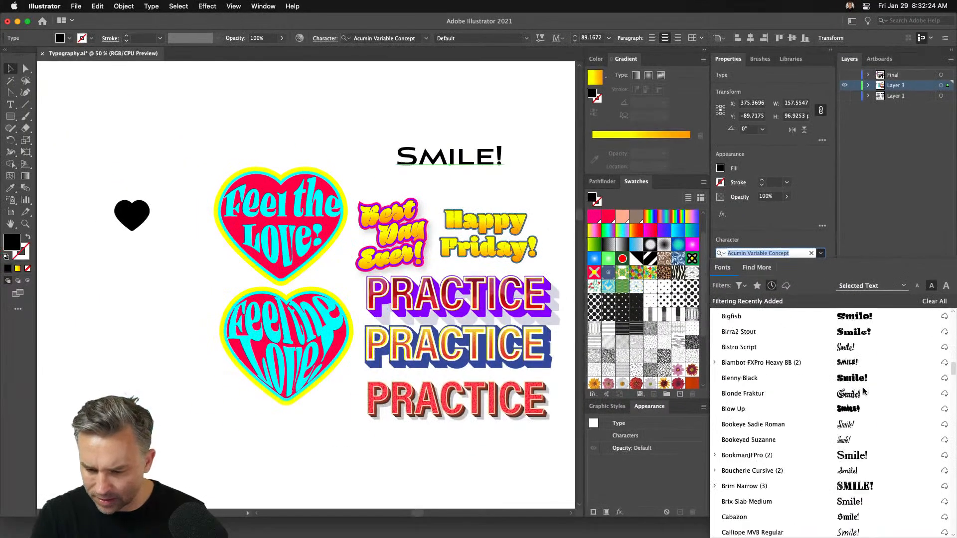
scroll(863, 391, down, 5)
scroll(848, 374, up, 15)
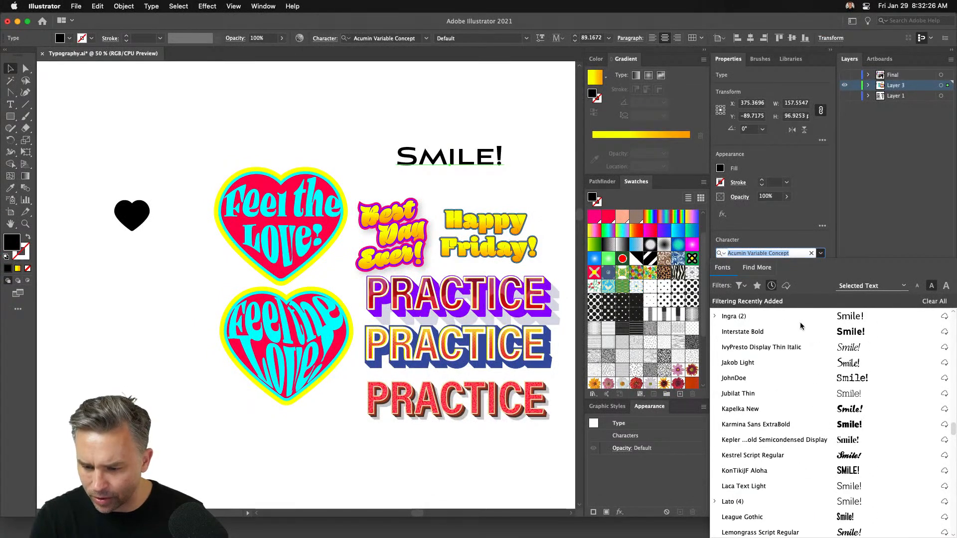
Search the font list for "jea", first with the recently added and active Adobe Fonts filters, and then without them
click(786, 287)
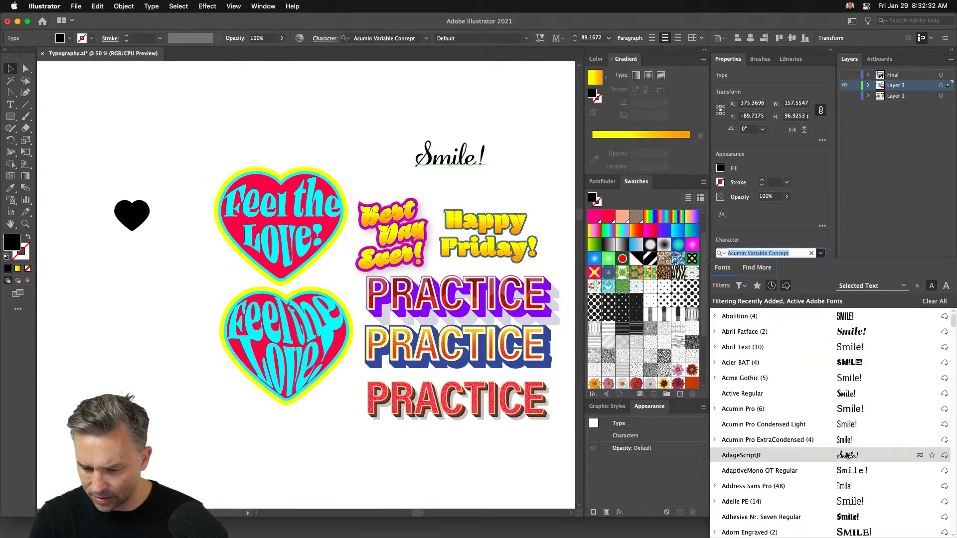
scroll(847, 455, down, 10)
text(jea)
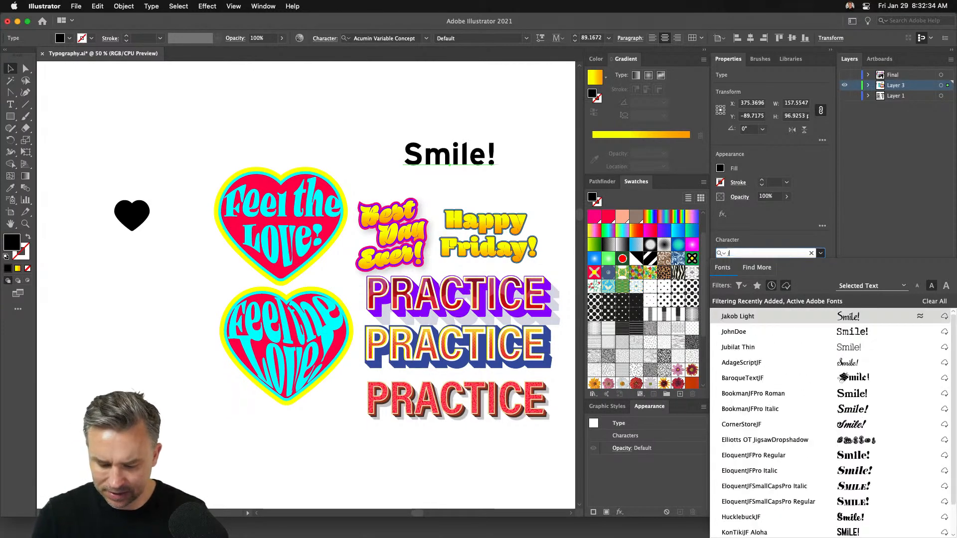
click(772, 286)
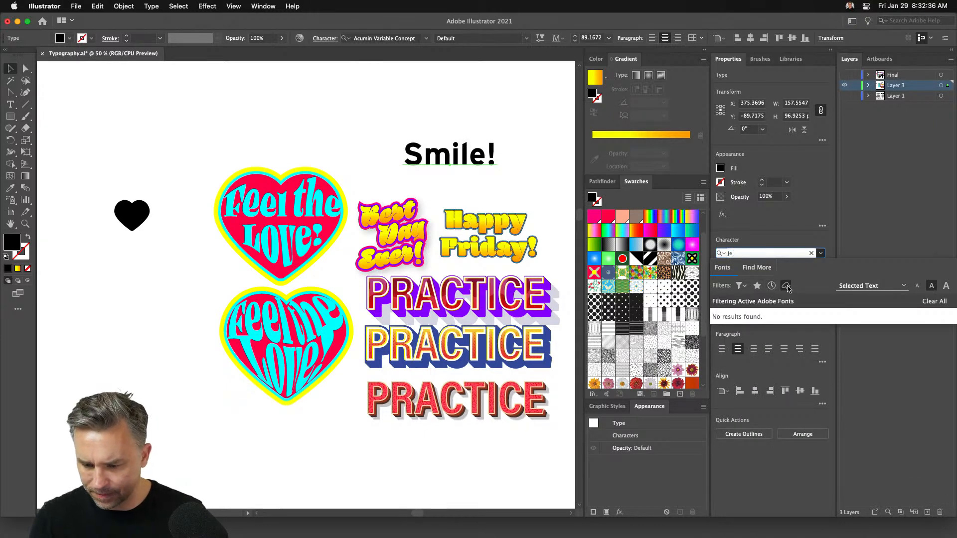
click(785, 287)
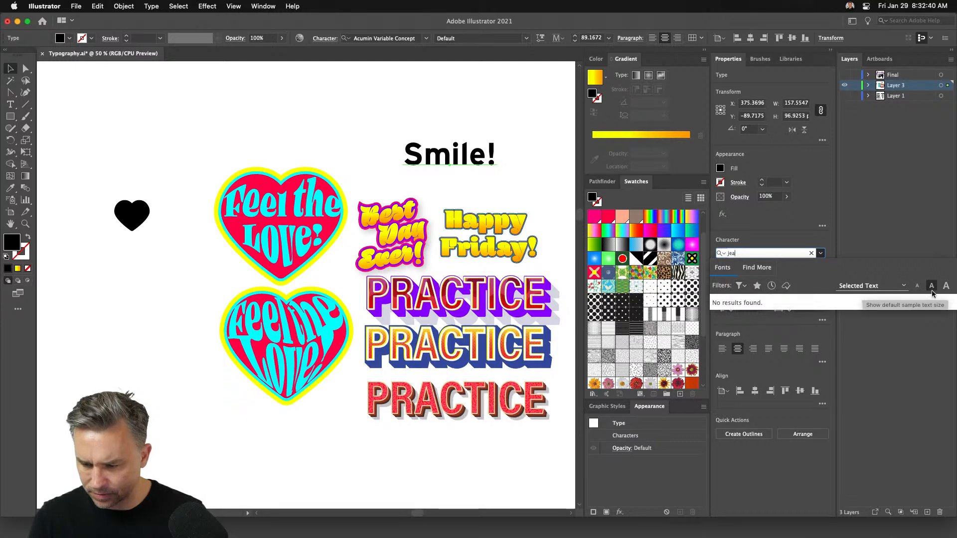
Clear the font search text and set the "Smile!" lettering in 60s Pop
click(741, 286)
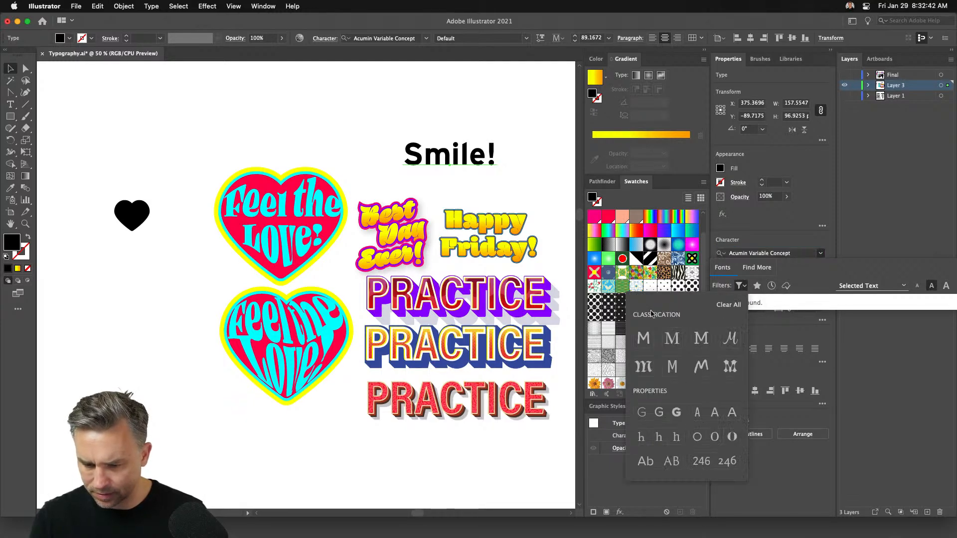
click(768, 278)
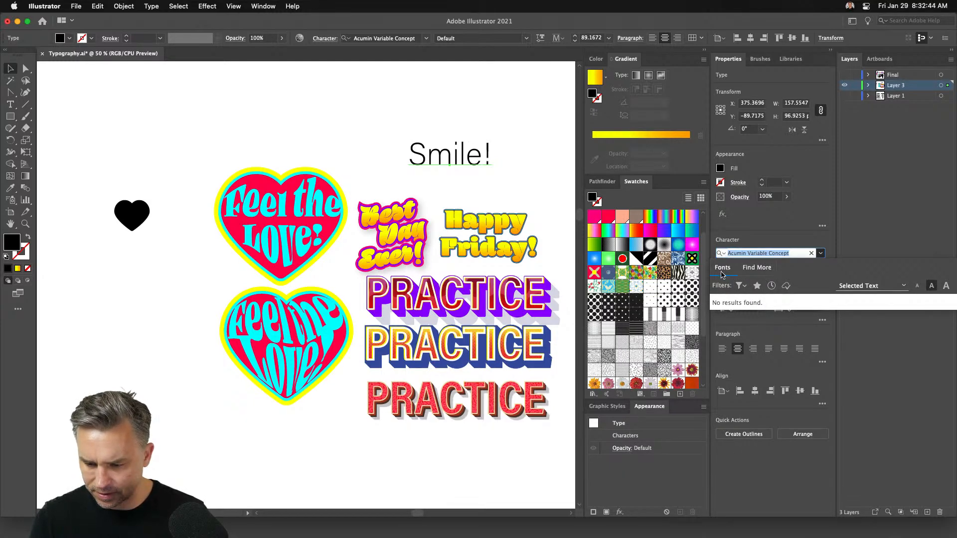
click(740, 286)
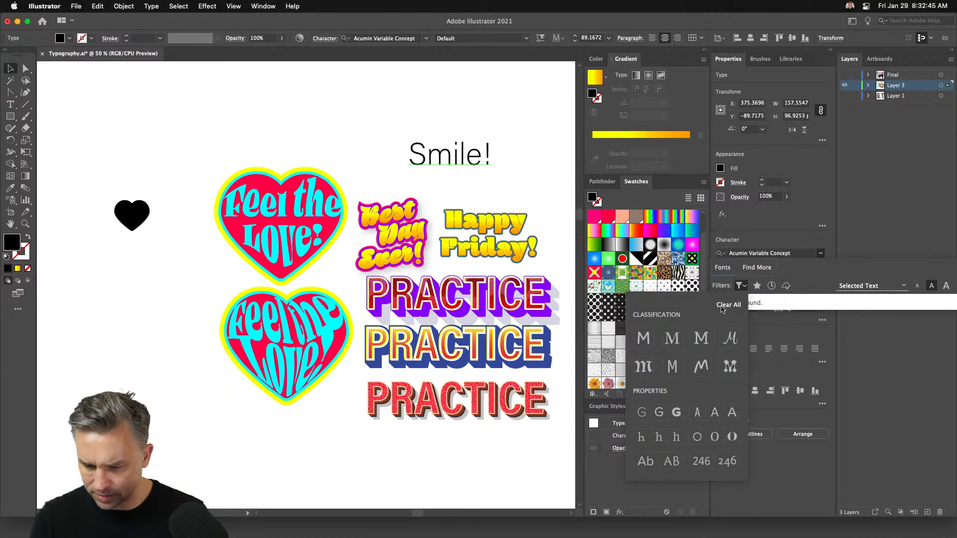
click(786, 271)
click(811, 253)
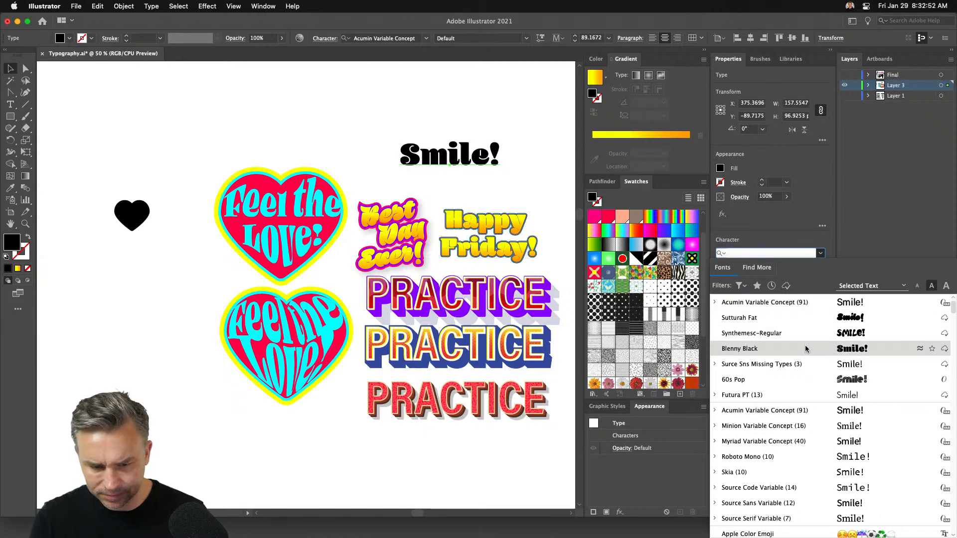
click(816, 385)
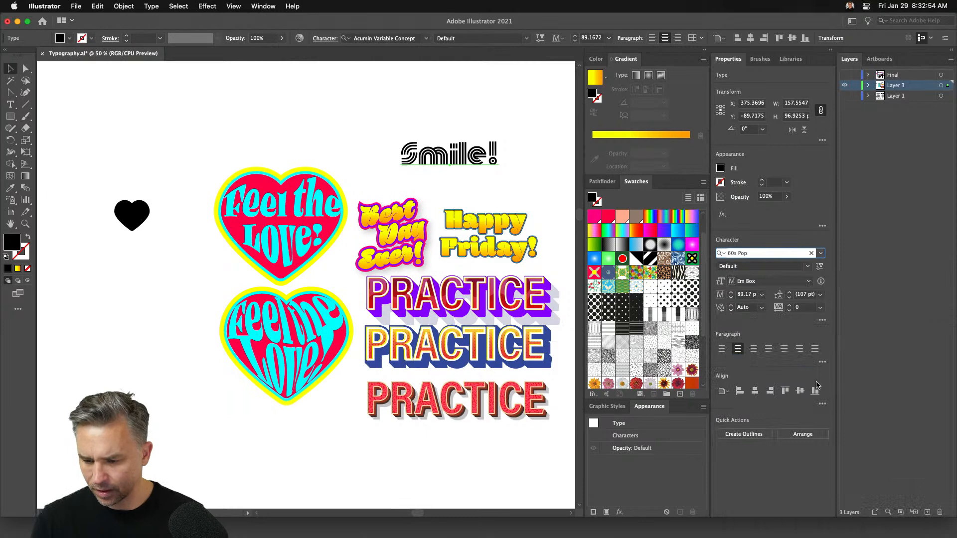
Select all characters of the "Smile!" text and turn on All Caps
double_click(418, 155)
key(super+a)
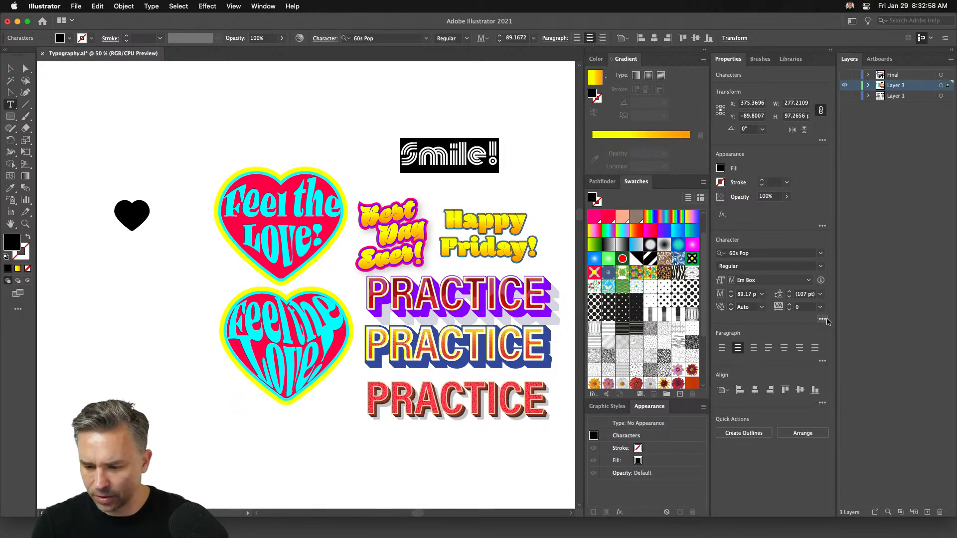
key(super+t)
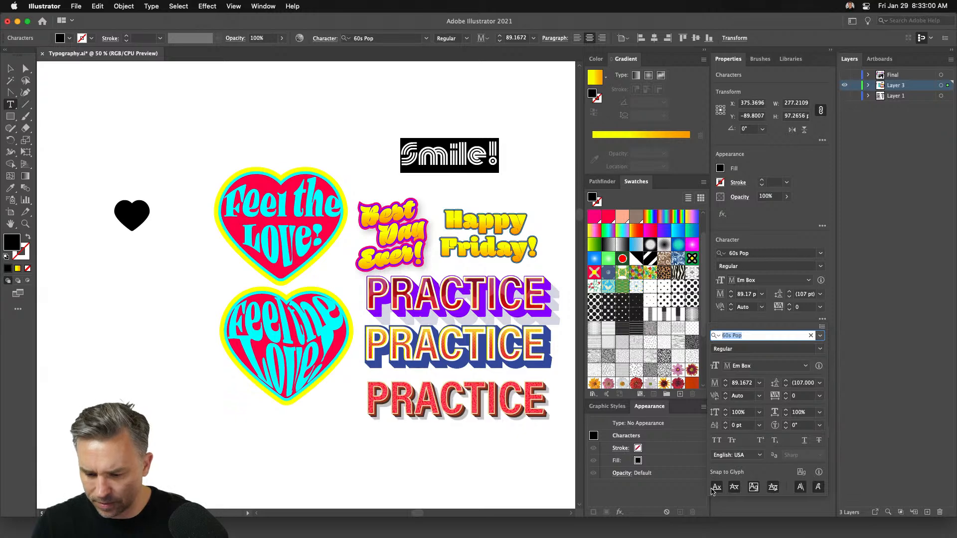
key(Escape)
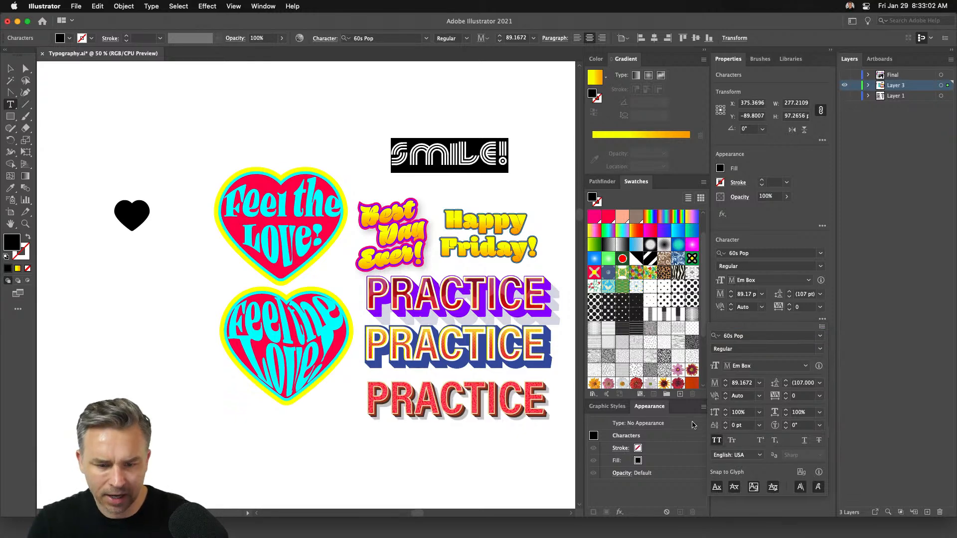
Search the fonts for "variab" and apply Acumin Variable Concept ExtraCondensed Medium to the "SMILE!" lettering
click(804, 257)
click(821, 254)
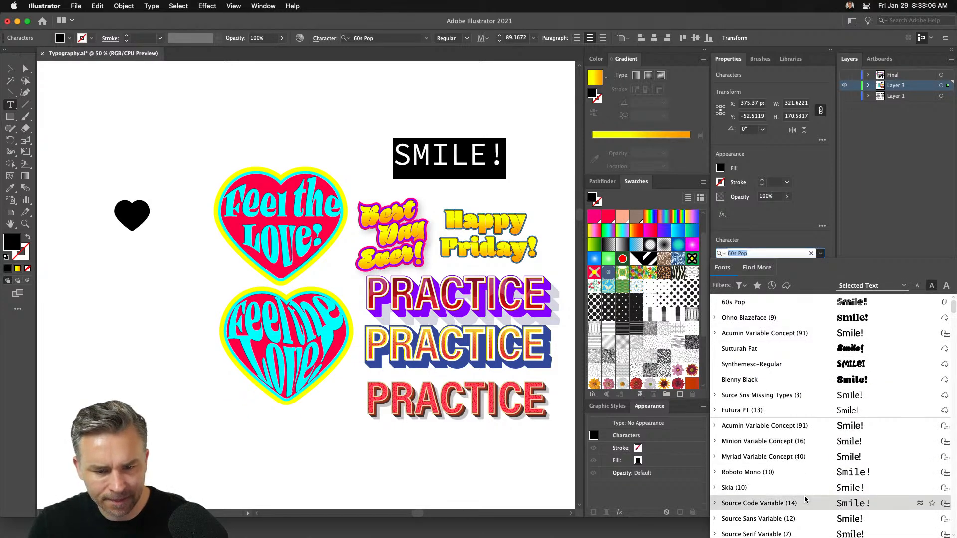
scroll(802, 499, down, 10)
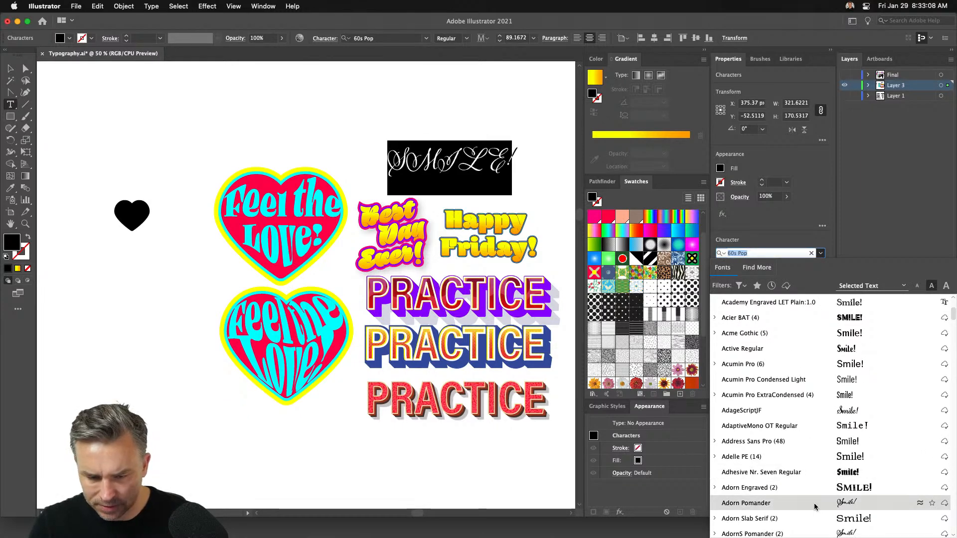
click(766, 254)
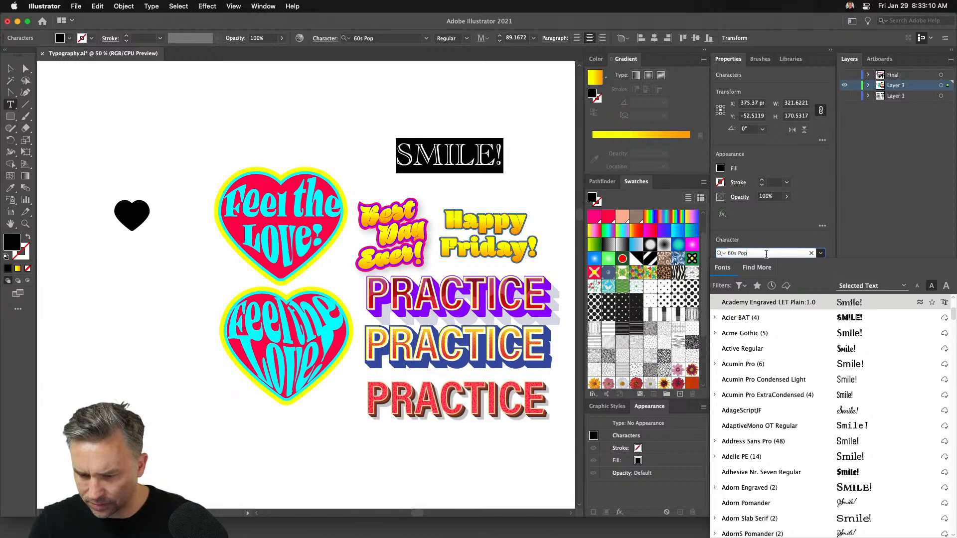
text(c)
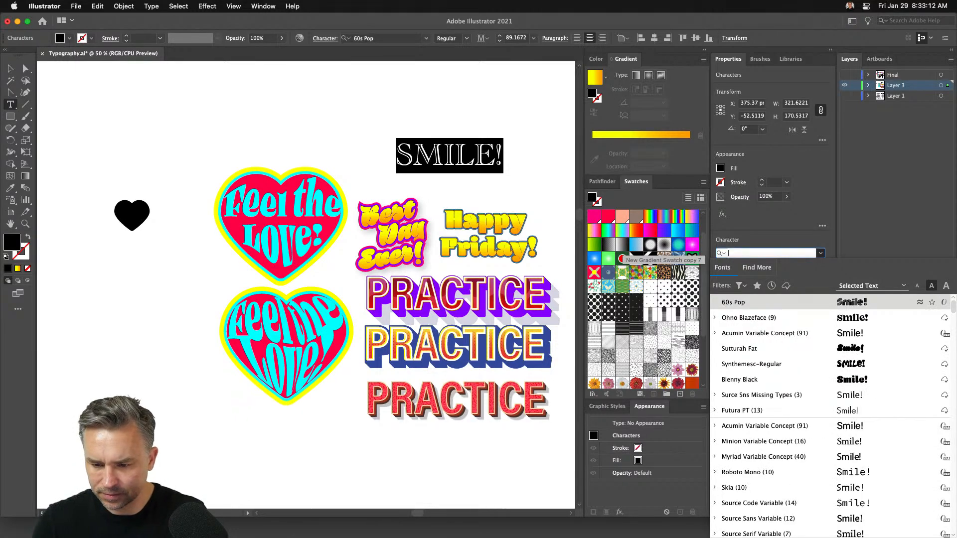
key(BackSpace)
text(variab)
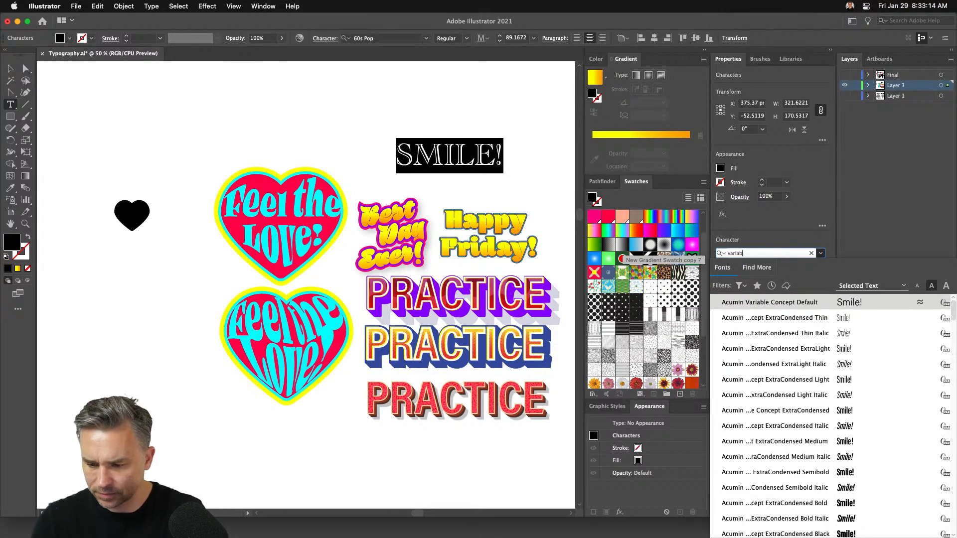
click(775, 441)
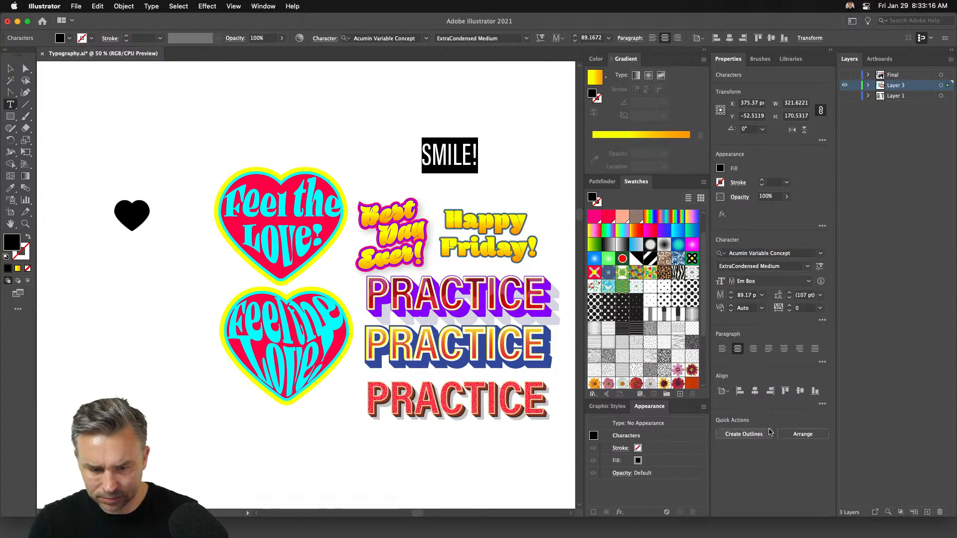
Set the variable font's width to about 74 and weight to about 644, and finish by selecting "SMILE!" as an object
click(820, 268)
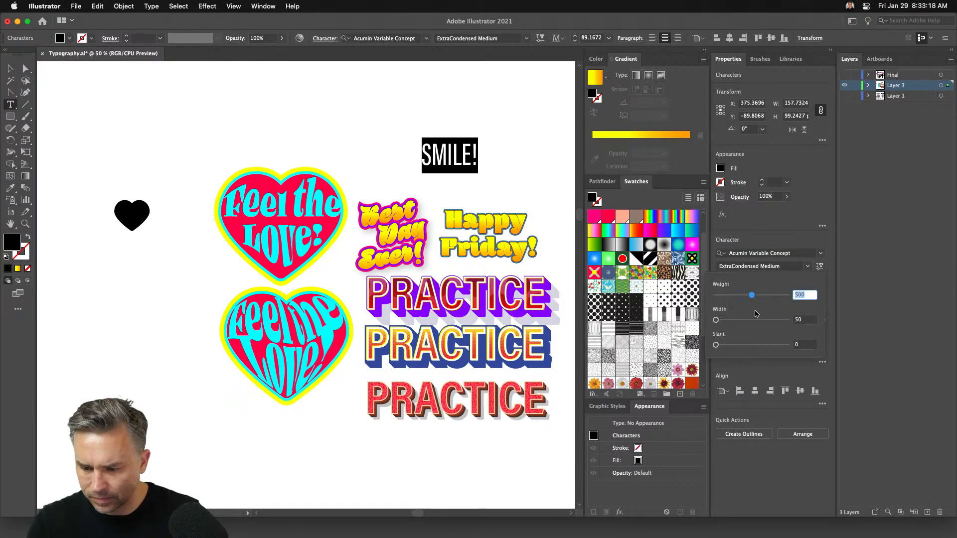
drag(749, 320, 743, 321)
click(764, 296)
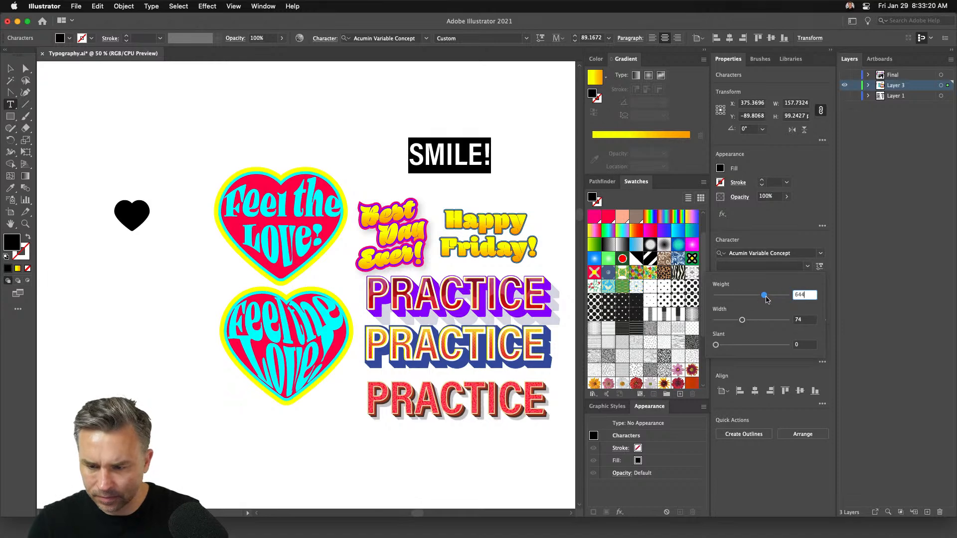
click(672, 5)
click(414, 123)
key(Escape)
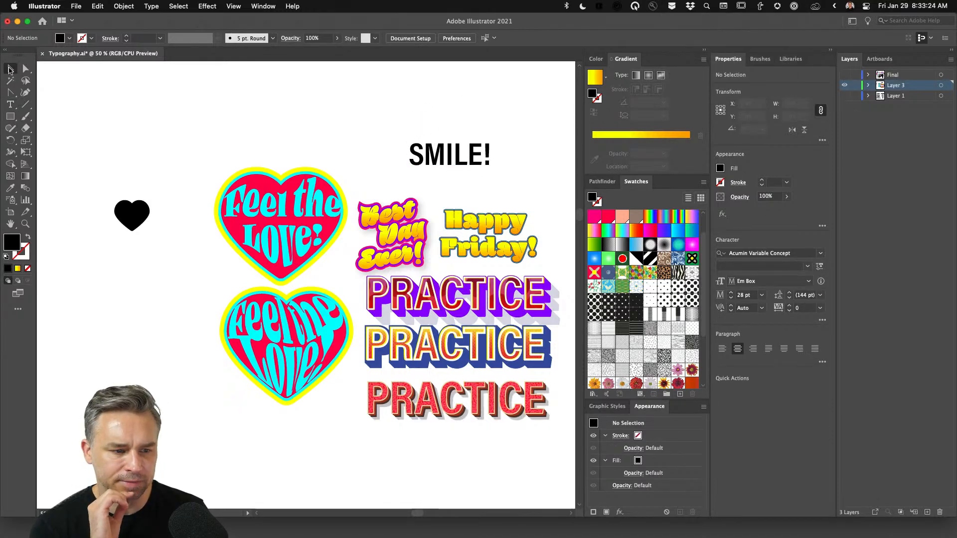
click(418, 155)
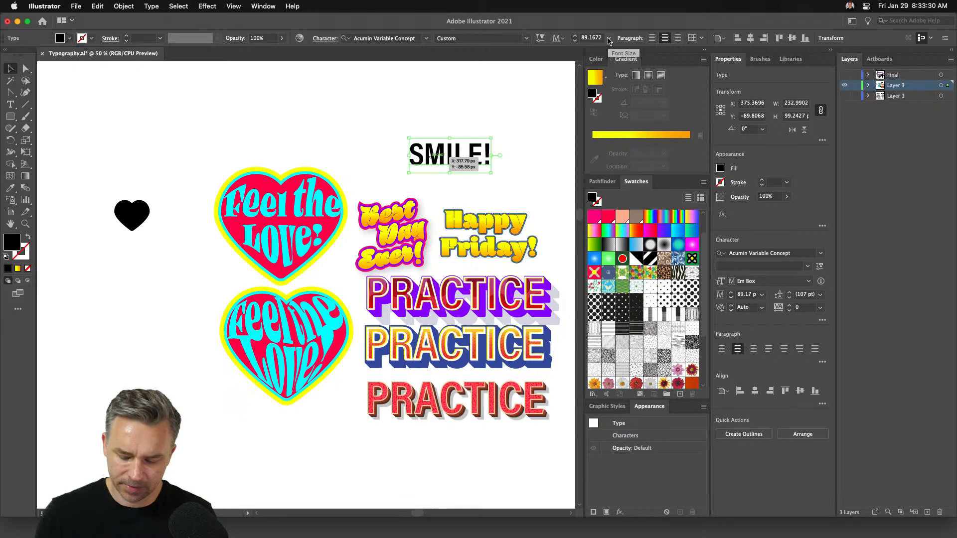
Warp the "SMILE!" lettering with the horizontal Arc Lower style at 56% bend
key(super+equal)
key(super+equal)
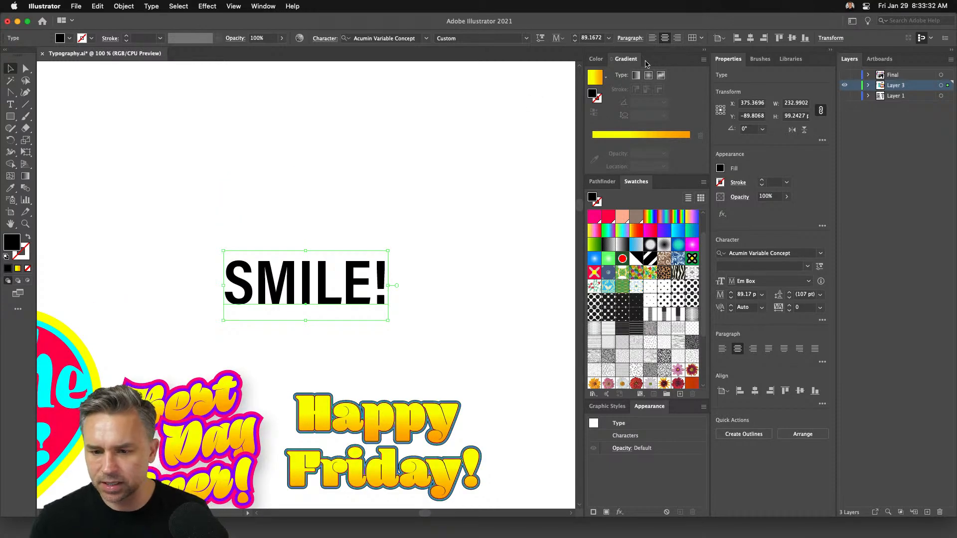
click(703, 38)
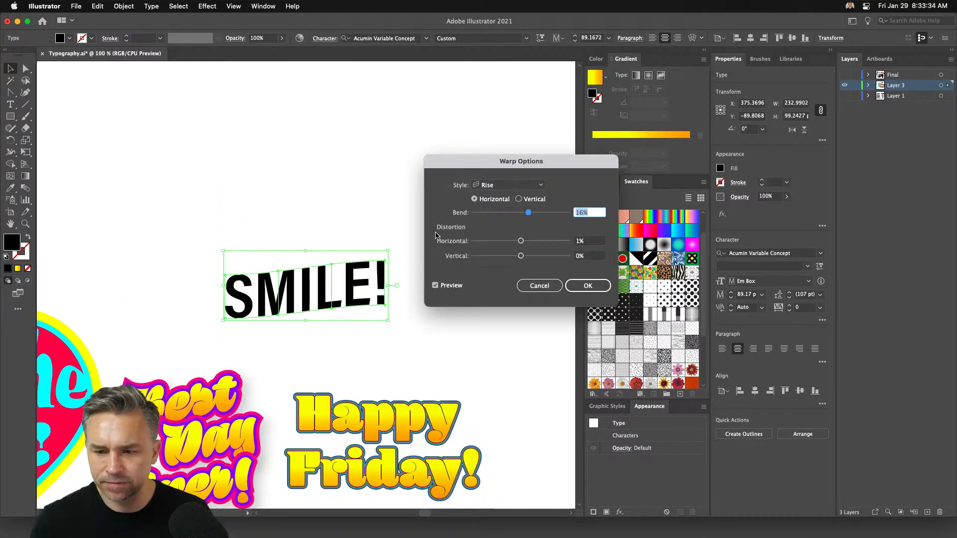
click(501, 185)
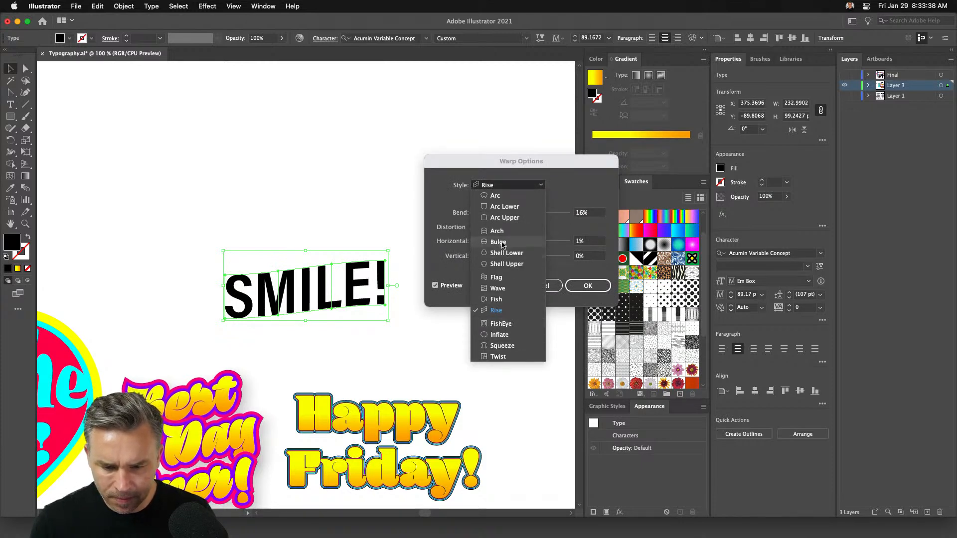
click(505, 207)
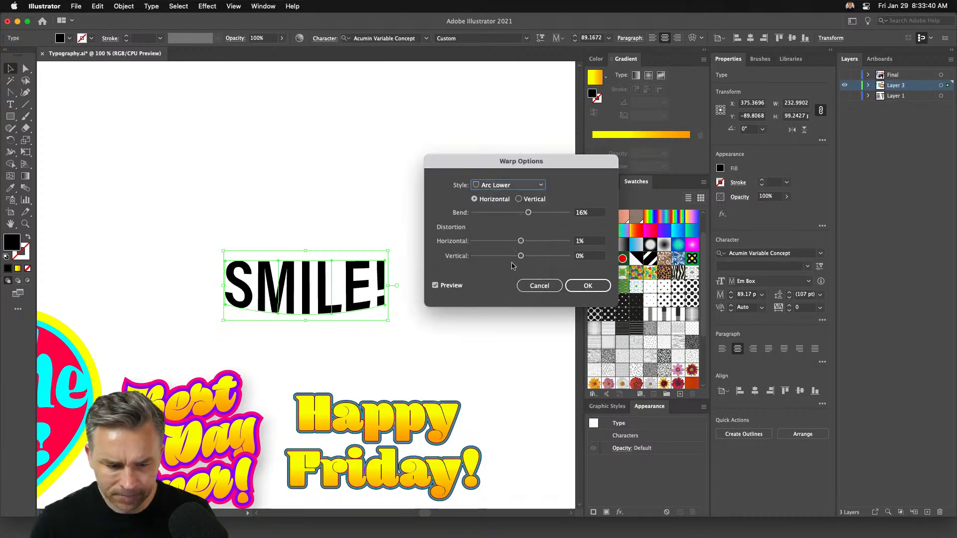
click(546, 214)
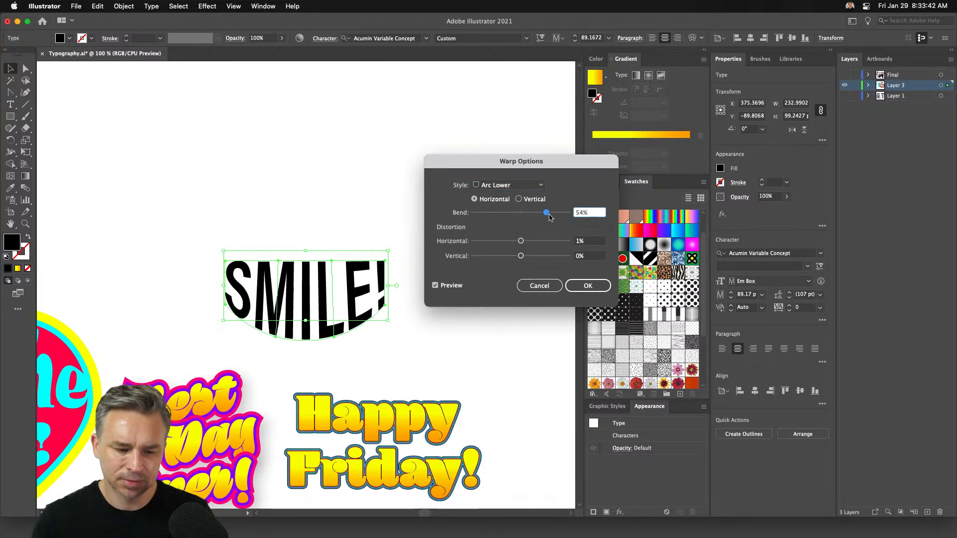
drag(548, 214, 551, 214)
click(581, 286)
Try to copy the yellow-orange gradient of the "Happy Friday!" lettering onto the warped "SMILE!", and deselect it
key(i)
click(437, 406)
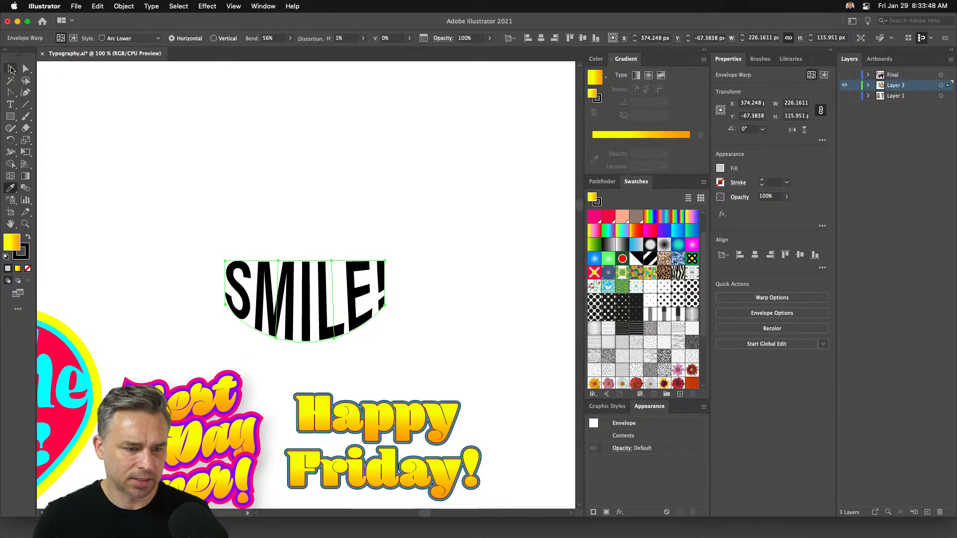
key(v)
click(175, 219)
drag(175, 219, 388, 325)
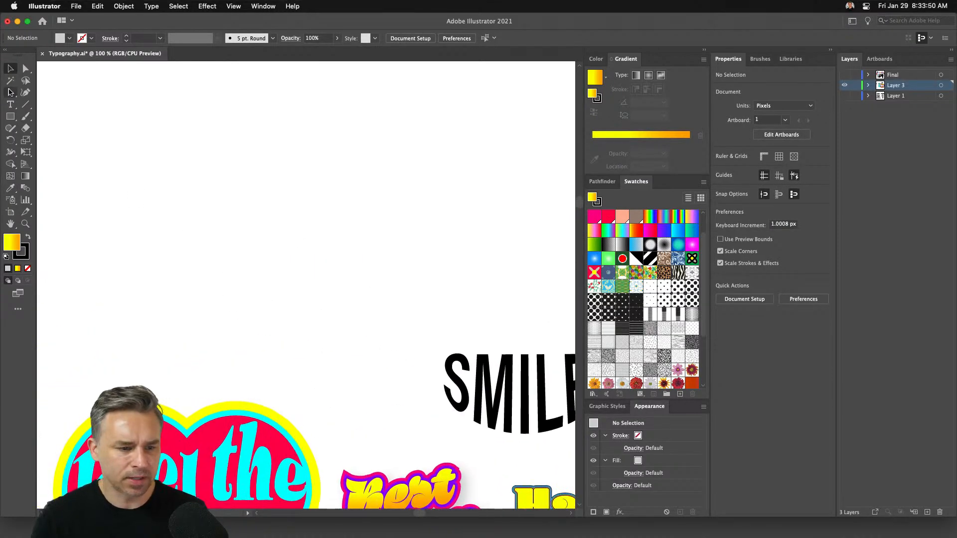
key(t)
click(167, 176)
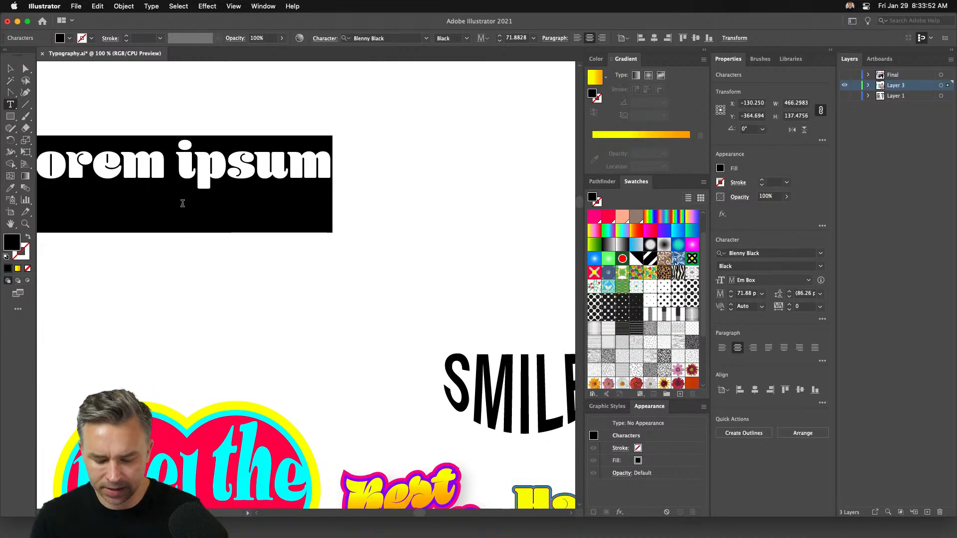
text(Motion)
key(Escape)
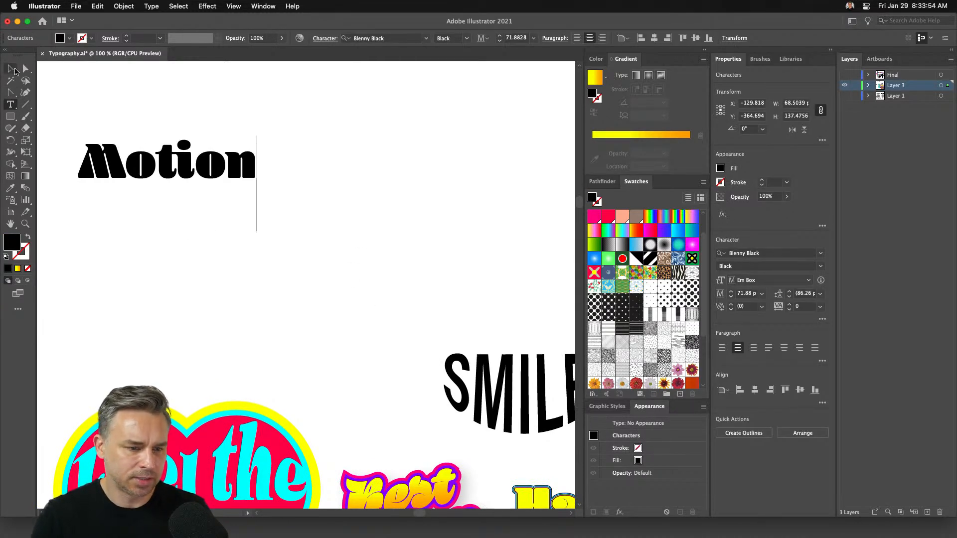
drag(260, 233, 308, 222)
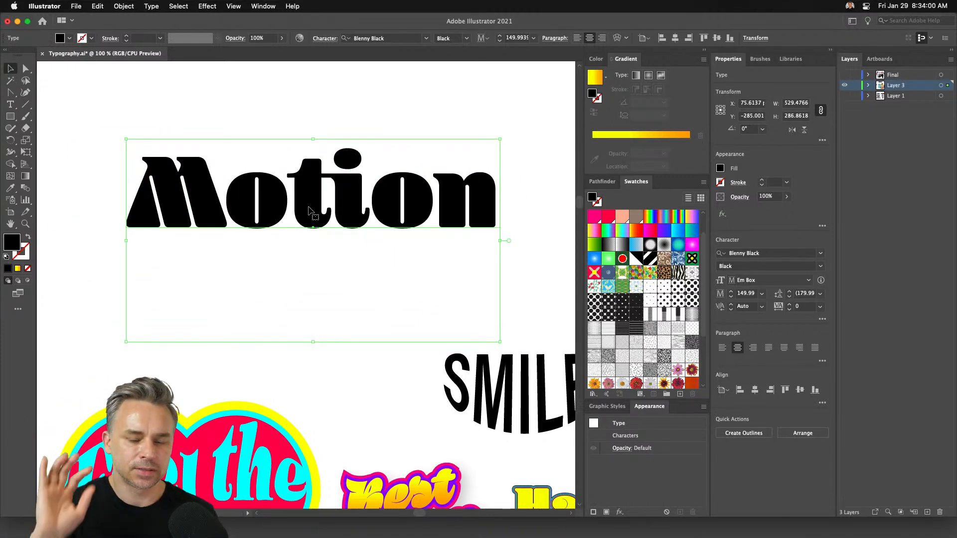
key(Delete)
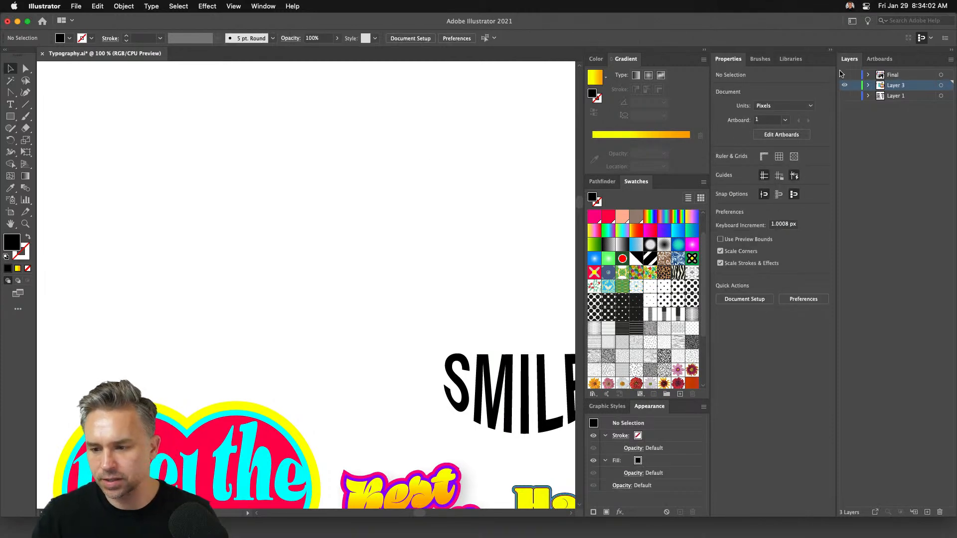
Hide Layer 3, show the phrase list on Layer 1 and make Layer 1 active
key(super+0)
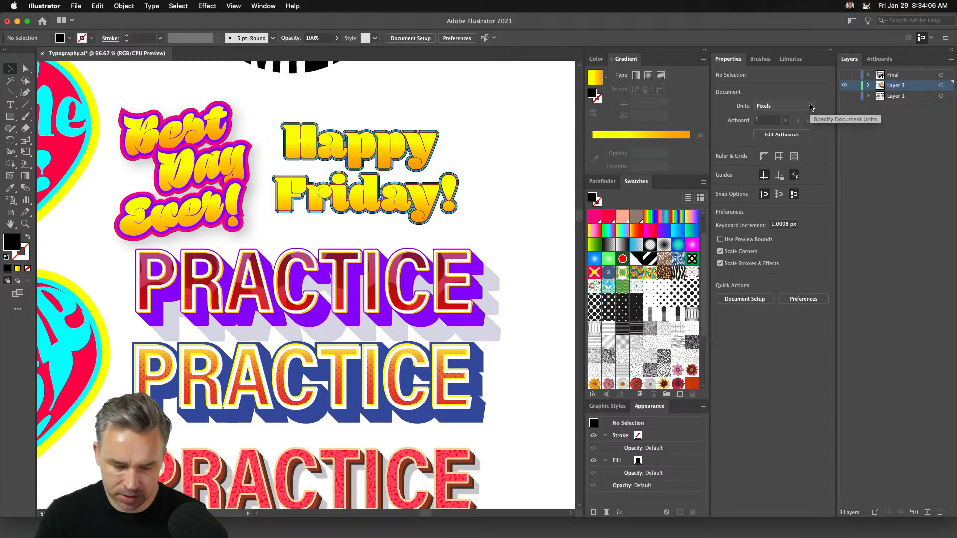
key(super+minus)
key(super+minus)
scroll(376, 258, left, 5)
scroll(376, 259, up, 1)
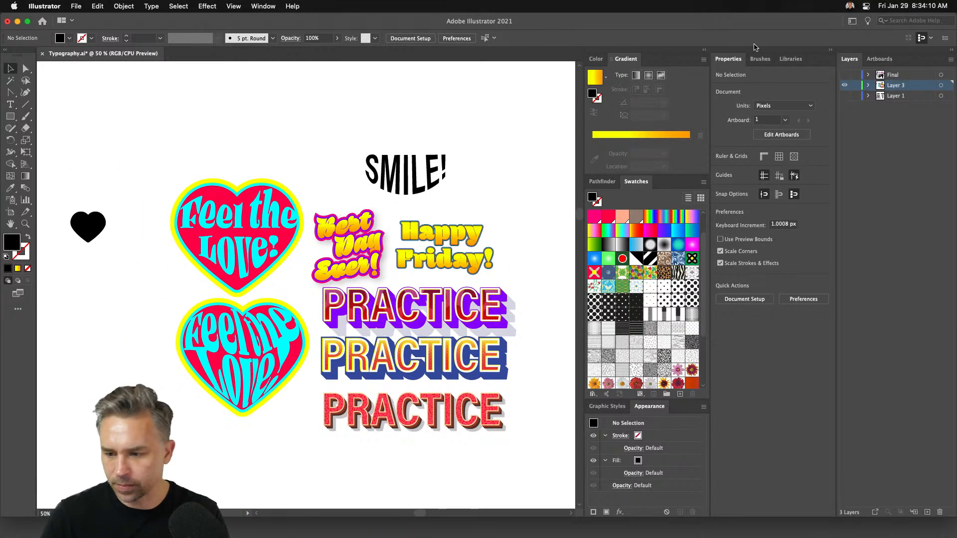
click(844, 86)
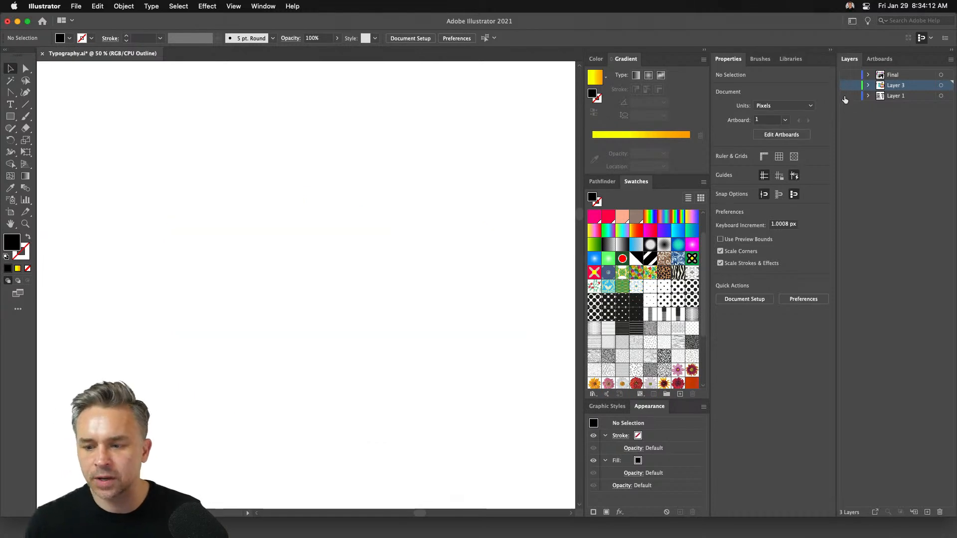
click(844, 95)
click(924, 99)
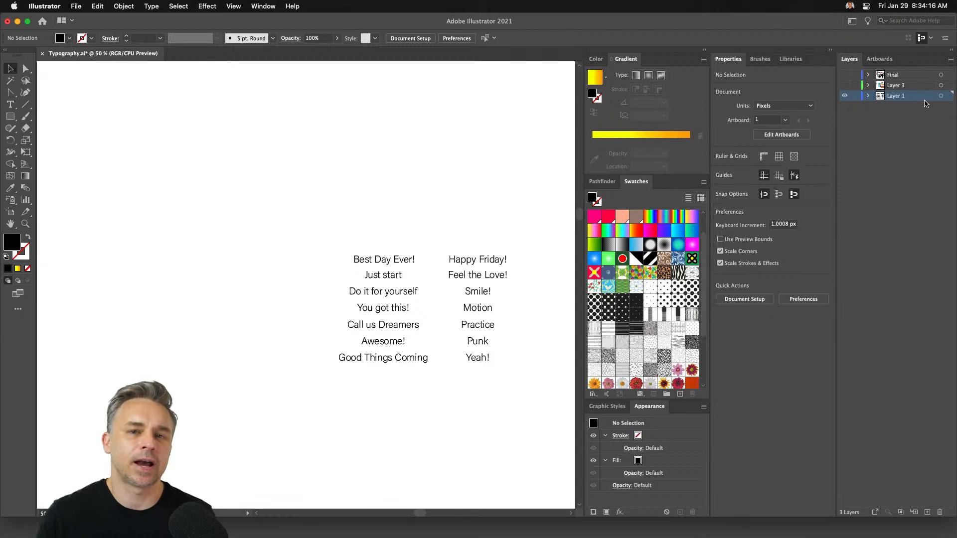
Bring the word "Punk" from the phrase list onto Layer 3, with Layer 3 shown and Layer 1 hidden
key(super+1)
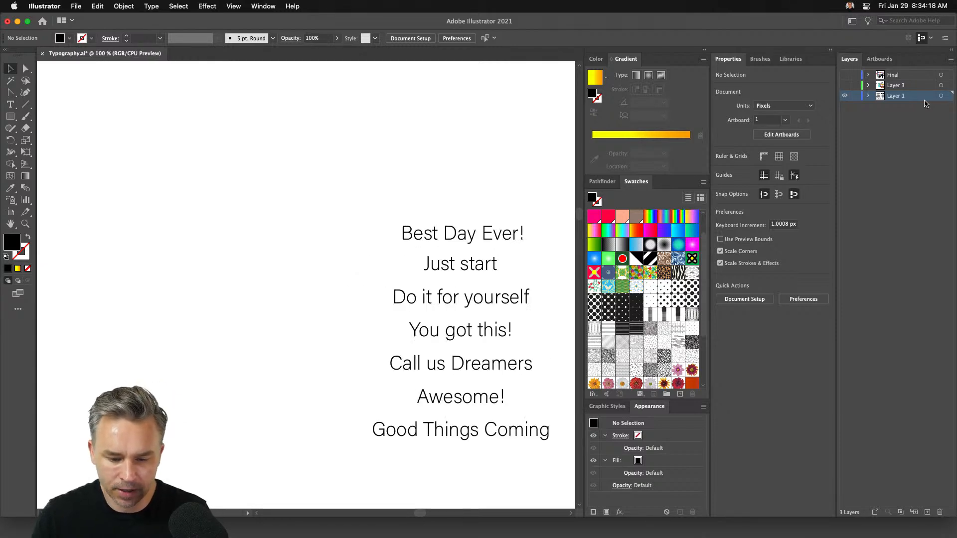
drag(301, 244, 92, 205)
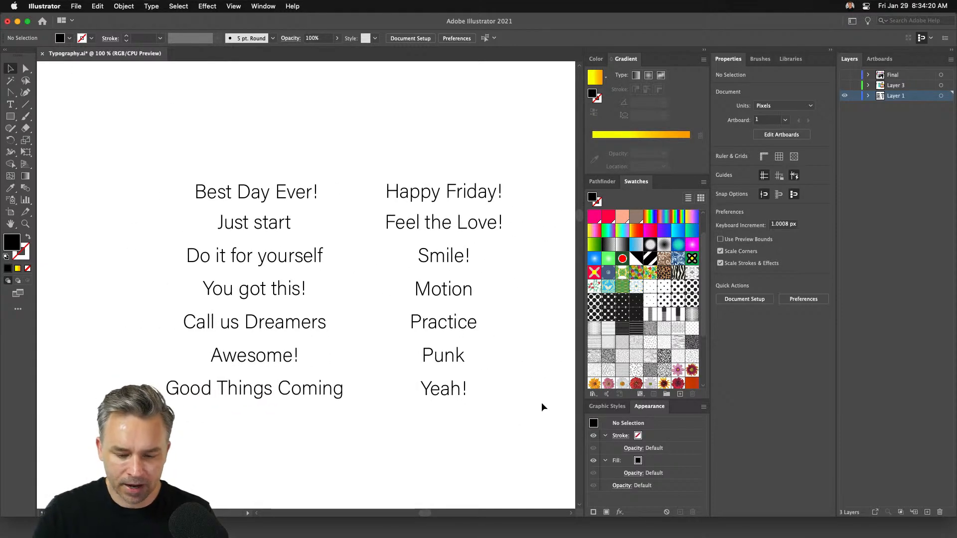
click(450, 371)
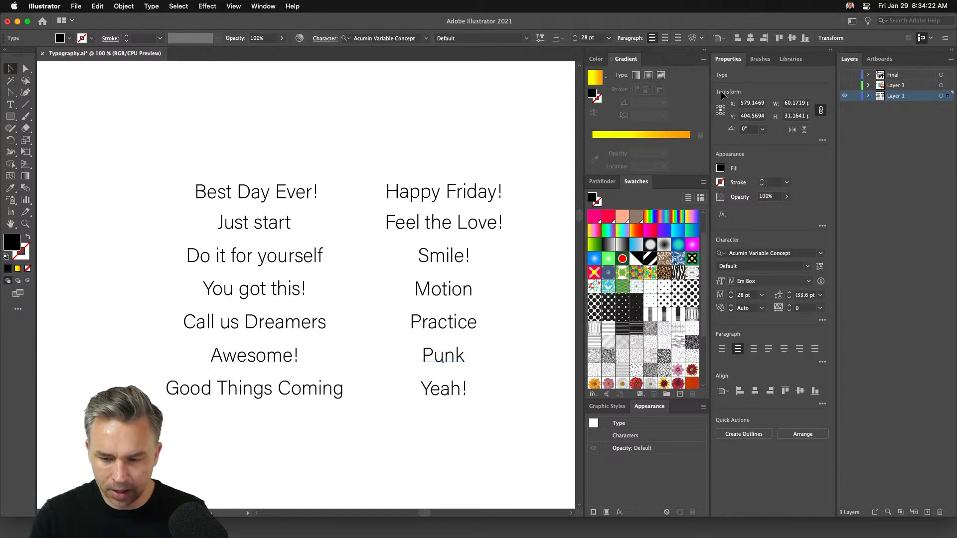
click(844, 85)
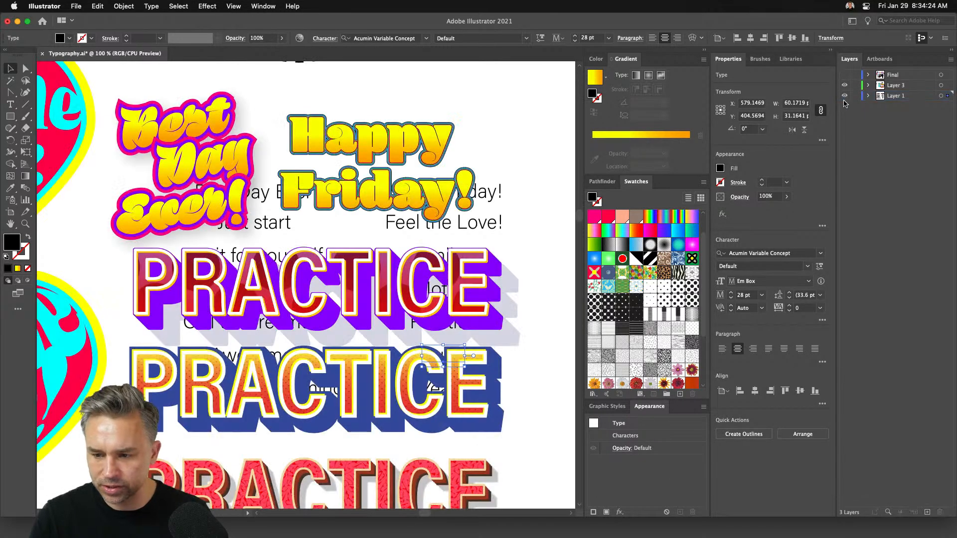
click(844, 96)
Enlarge the "Punk" text to about 113 pt in the empty area near "SMILE!" and keep two copies of it
drag(315, 191, 487, 80)
scroll(487, 81, up, 10)
drag(383, 385, 381, 312)
Filter the fonts to Decorative and set the lower "Punk" copy in Adhesive Nr. Seven Regular
click(822, 257)
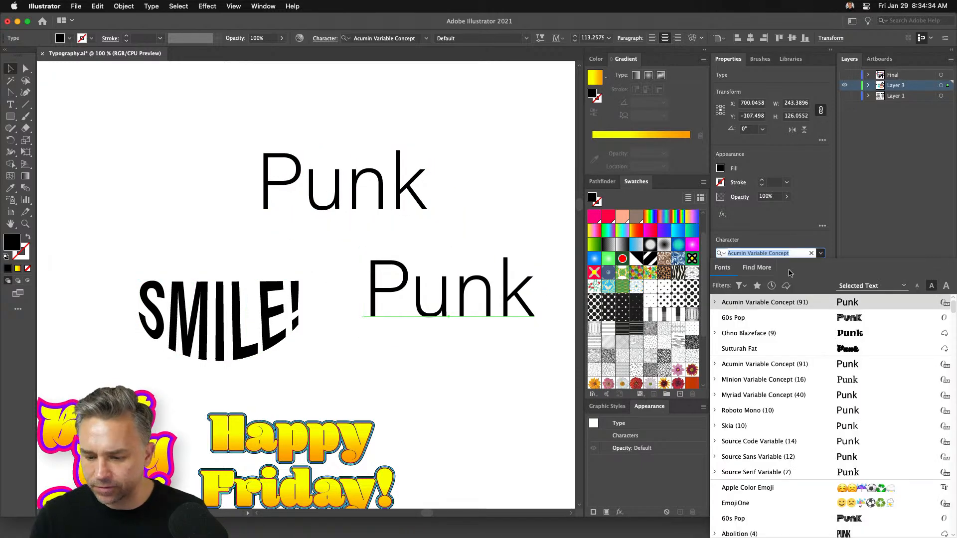
click(738, 285)
click(729, 366)
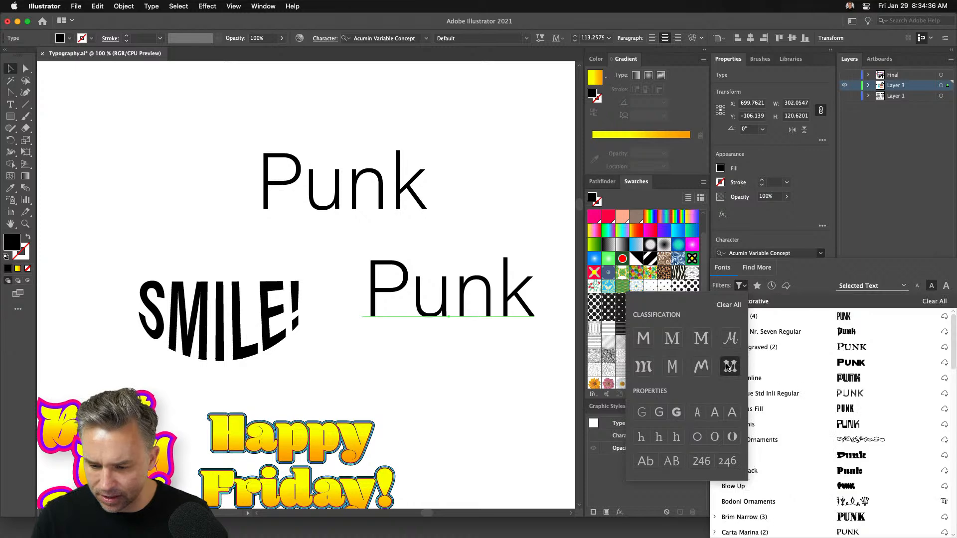
click(807, 337)
Duplicate the blackletter "Punk" below itself, browse the decorative fonts and set the copy in Abolition
drag(491, 293, 491, 383)
click(821, 257)
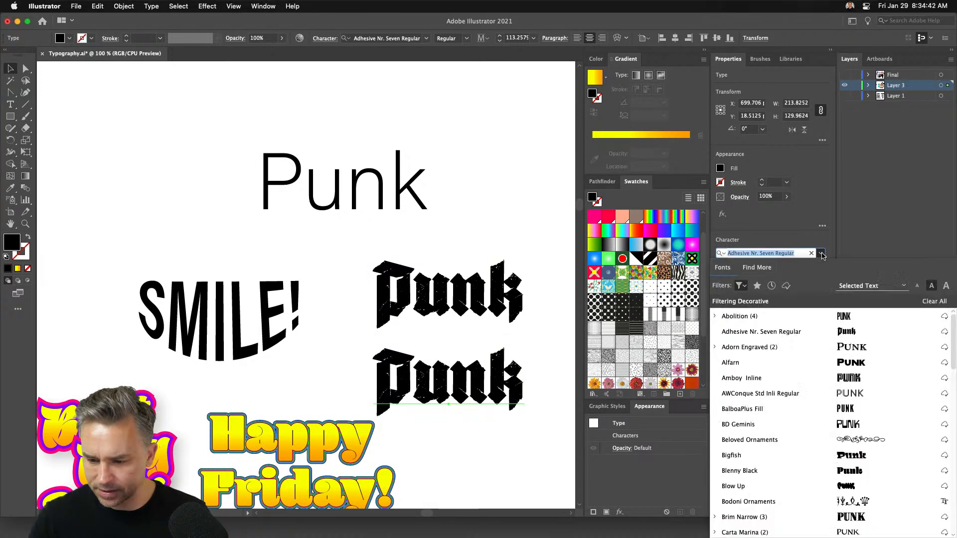
scroll(810, 473, down, 2)
scroll(812, 463, down, 10)
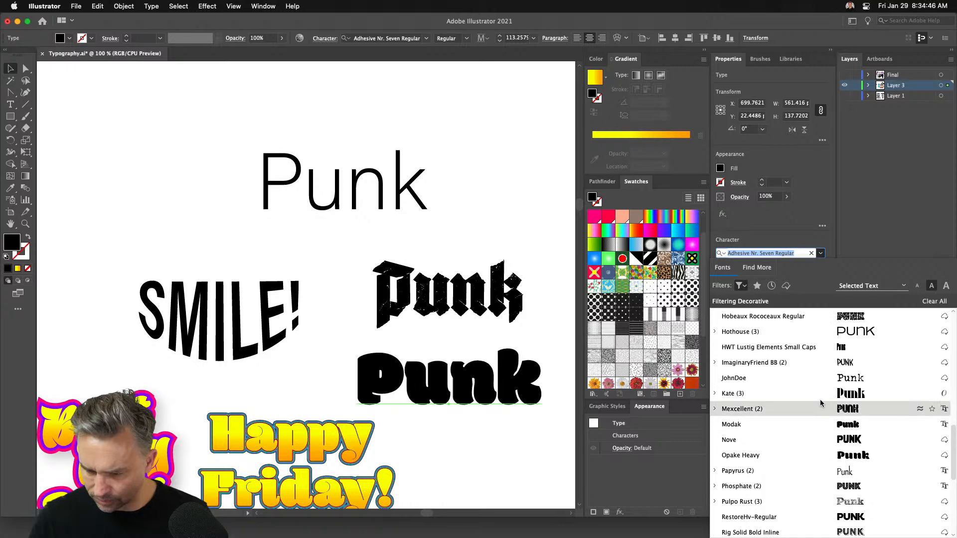
scroll(817, 380, up, 15)
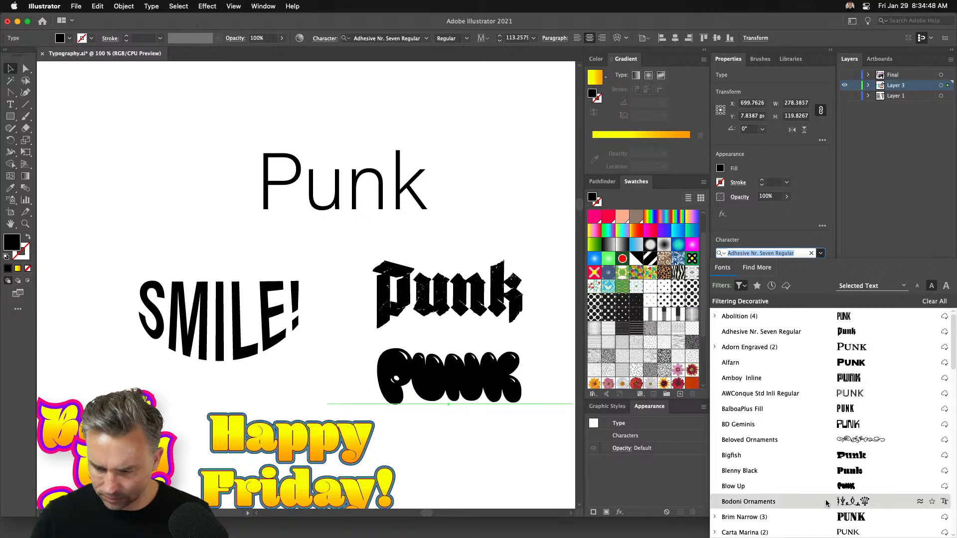
scroll(827, 516, down, 4)
scroll(828, 516, down, 5)
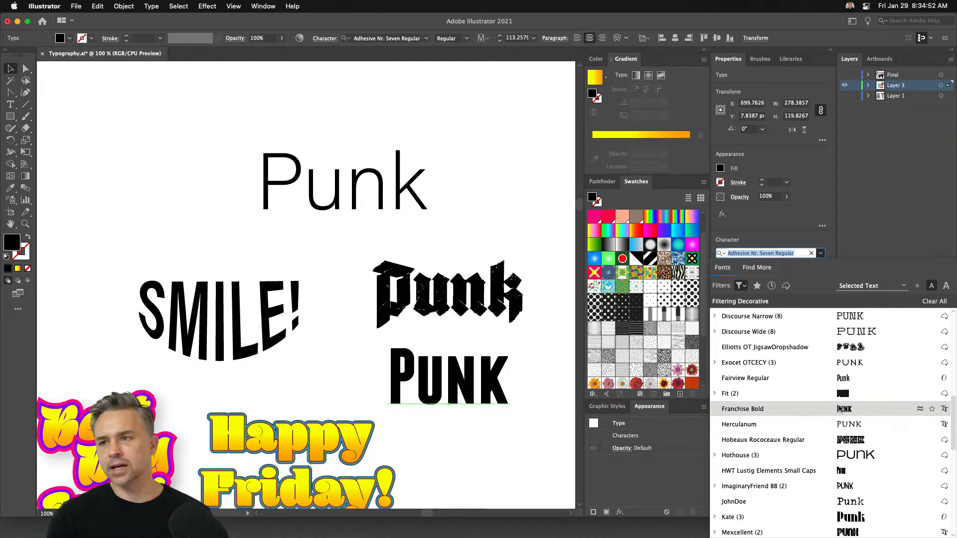
scroll(832, 424, down, 6)
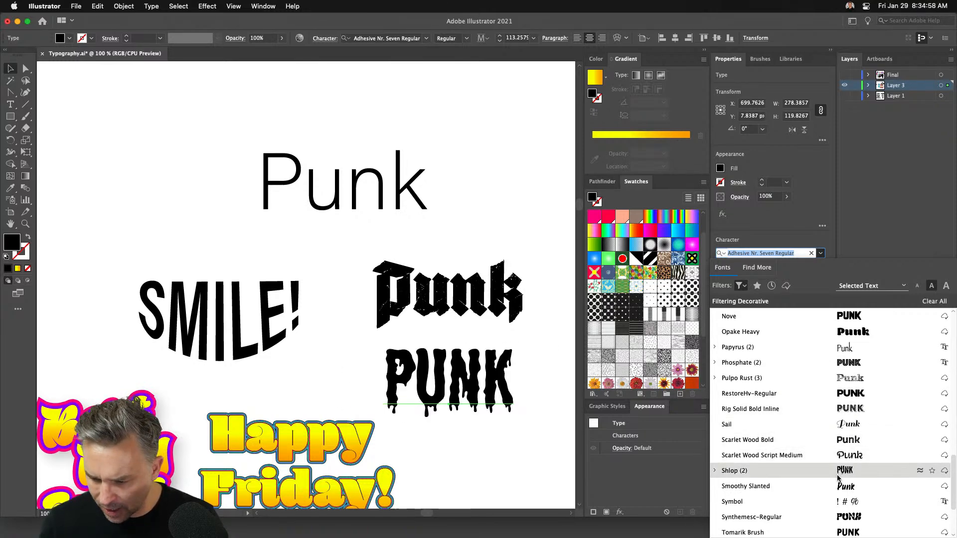
scroll(866, 405, up, 15)
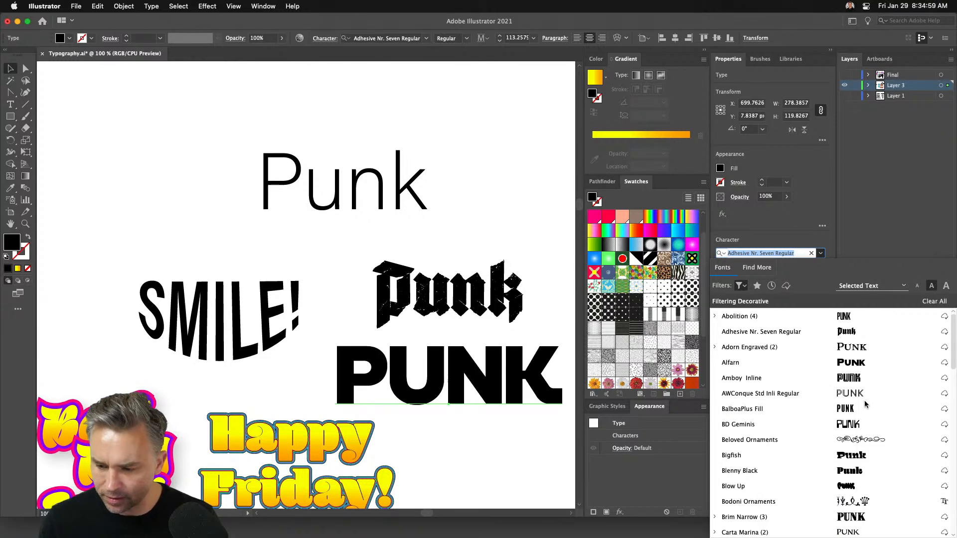
click(790, 316)
Move the Abolition "PUNK" up above the "SMILE!" lettering, clear of the plain "Punk" text
drag(399, 359, 176, 156)
scroll(299, 284, up, 5)
scroll(299, 285, left, 6)
click(755, 249)
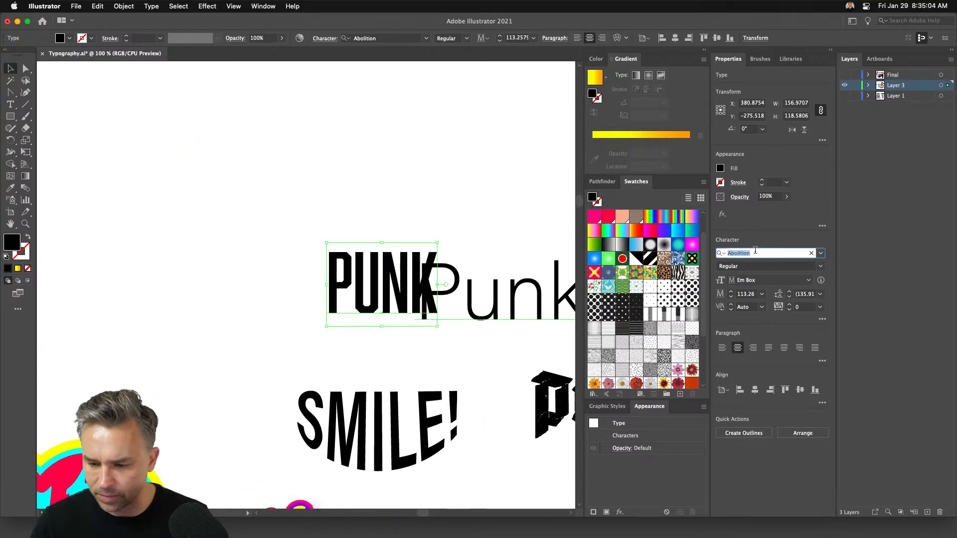
drag(330, 276, 175, 271)
Reposition the plain "Punk" text, make its variable font heavier and narrower, and turn on All Caps
scroll(419, 197, right, 5)
drag(300, 300, 336, 225)
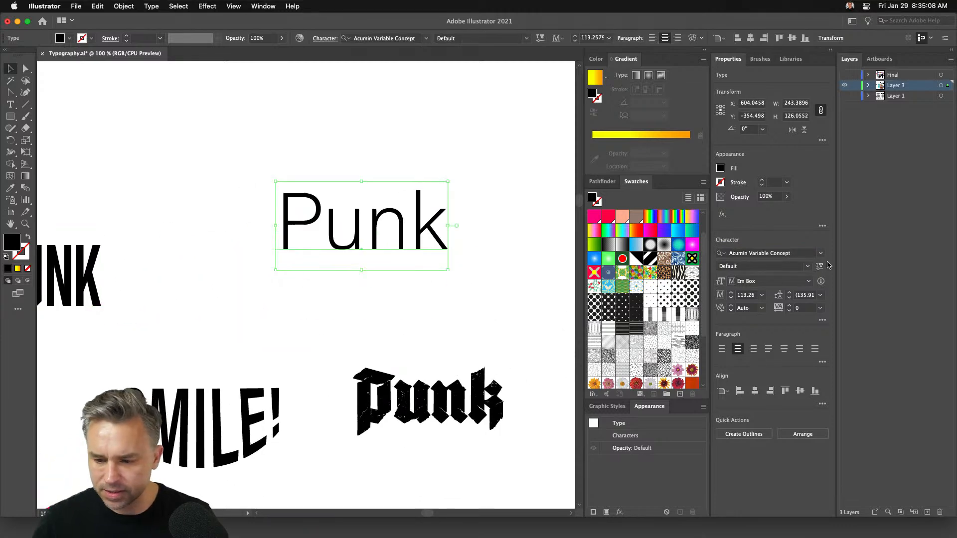
click(819, 268)
drag(765, 300, 773, 296)
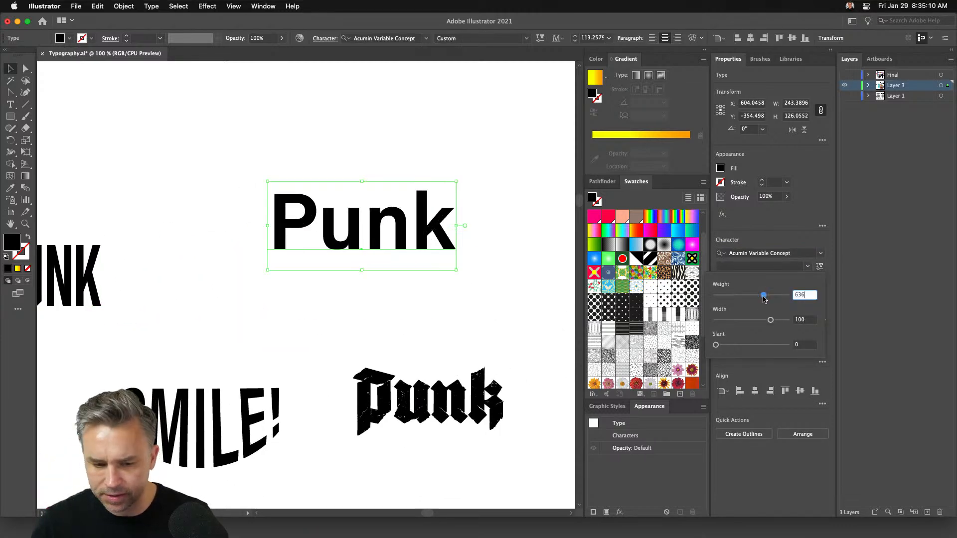
click(748, 320)
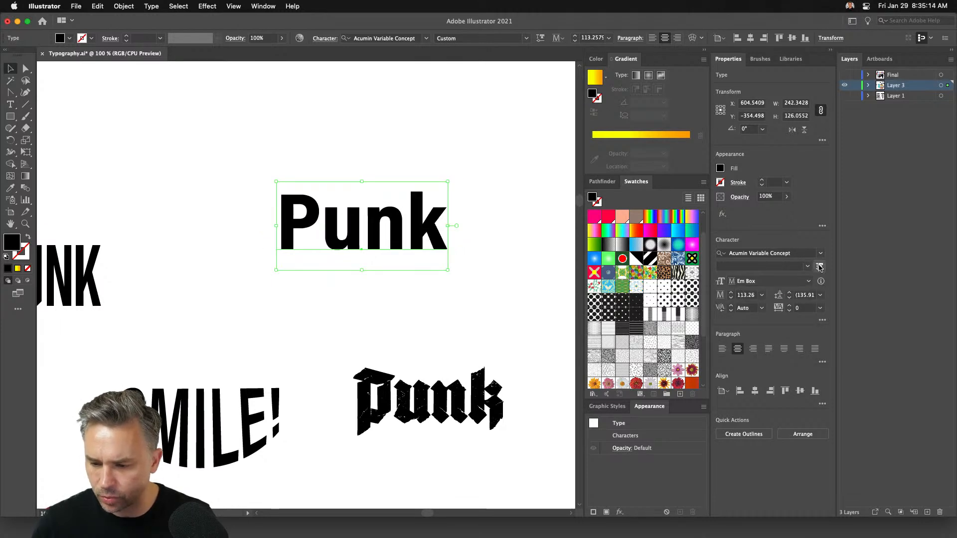
click(822, 320)
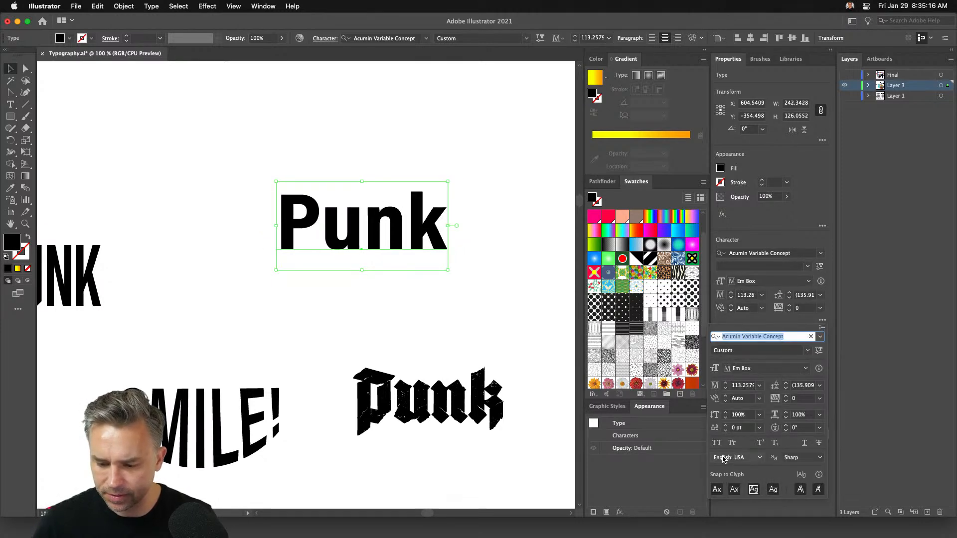
click(717, 443)
Duplicate the plain all-caps "PUNK" text directly above the original
drag(278, 221, 289, 147)
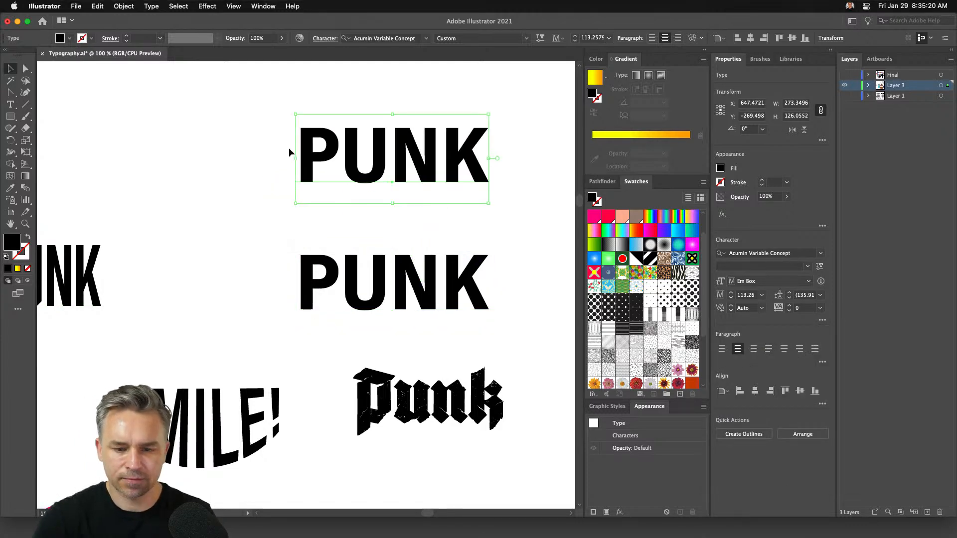
key(super+equal)
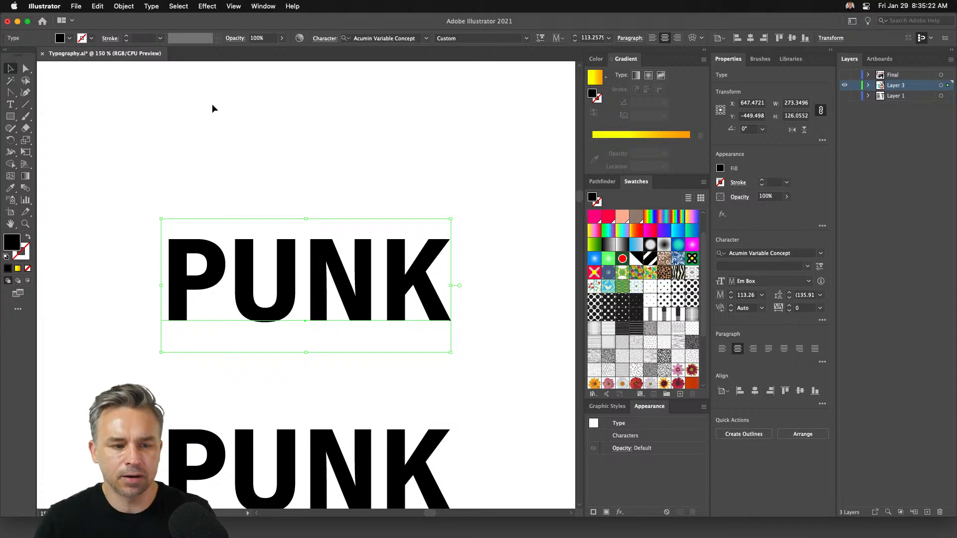
click(151, 6)
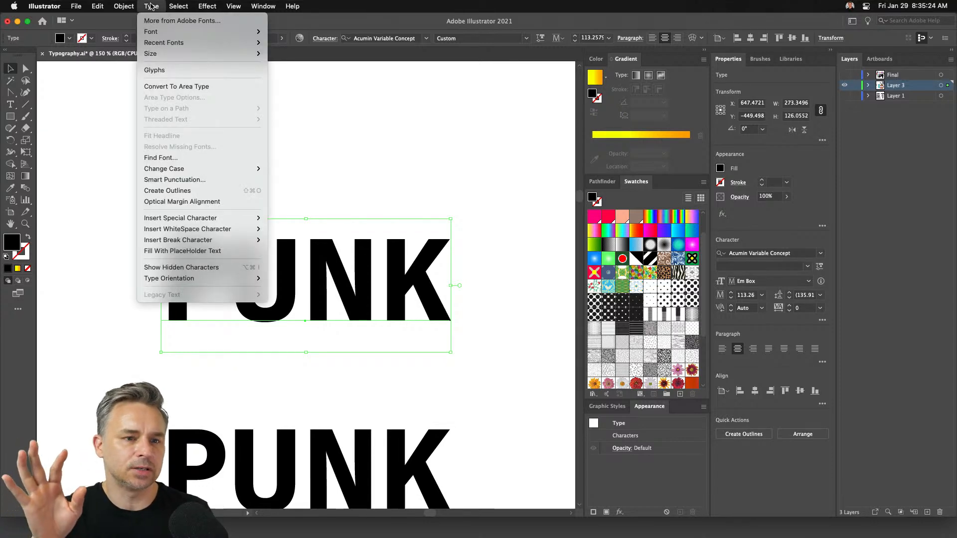
click(151, 6)
click(151, 6)
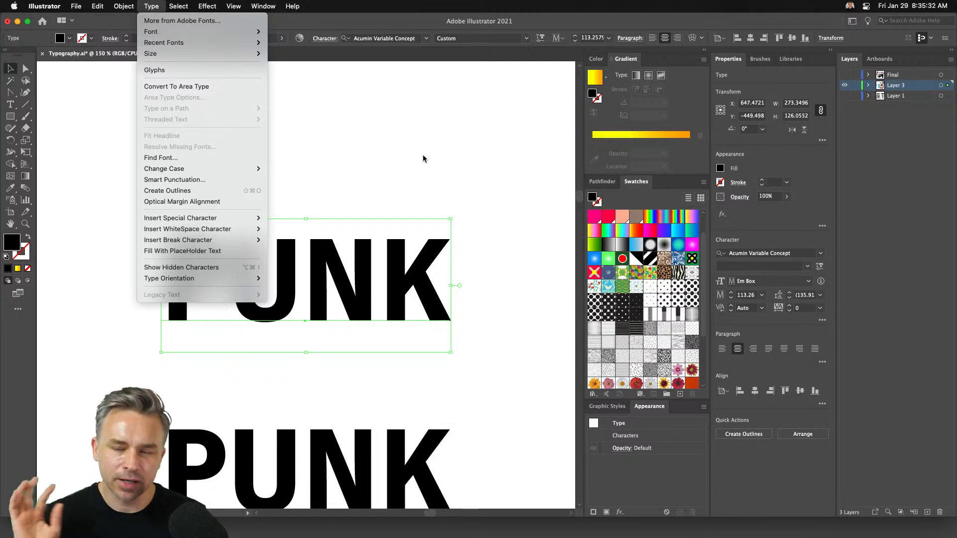
click(307, 92)
With the Touch Type tool, lower the "u" and "k" and raise the "n" of the blackletter "Punk"
drag(282, 270, 302, 255)
scroll(409, 170, left, 10)
scroll(409, 170, down, 5)
drag(340, 217, 205, 141)
drag(312, 272, 247, 271)
click(324, 276)
scroll(324, 276, left, 3)
scroll(324, 277, up, 1)
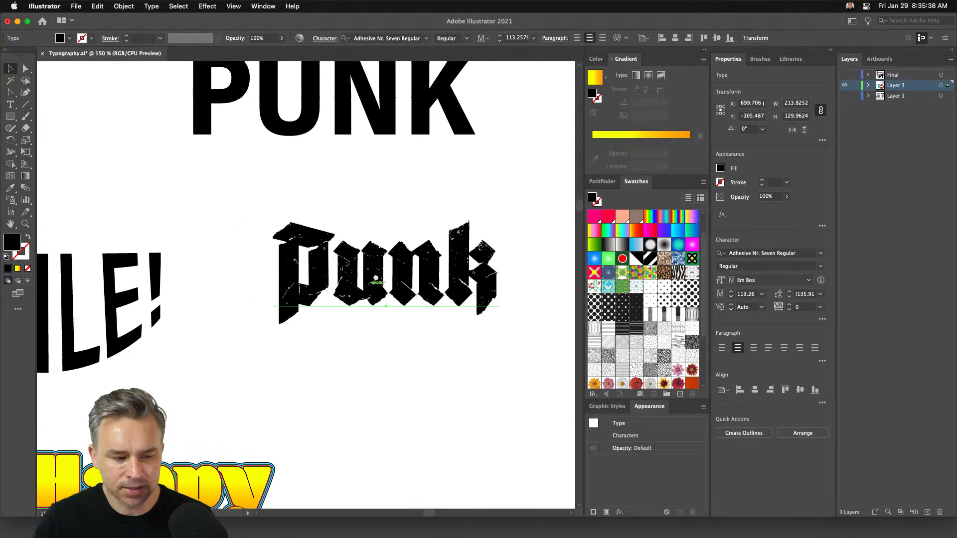
click(10, 105)
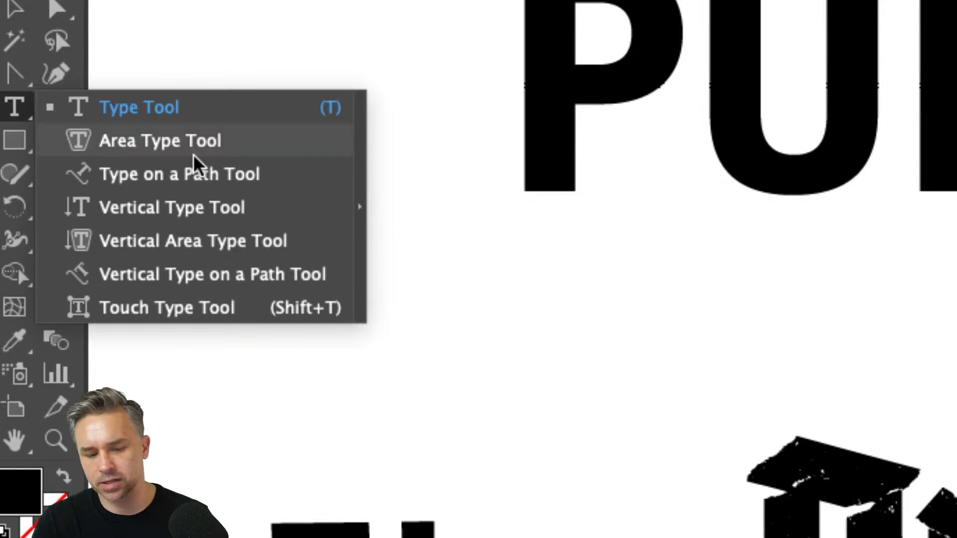
click(150, 263)
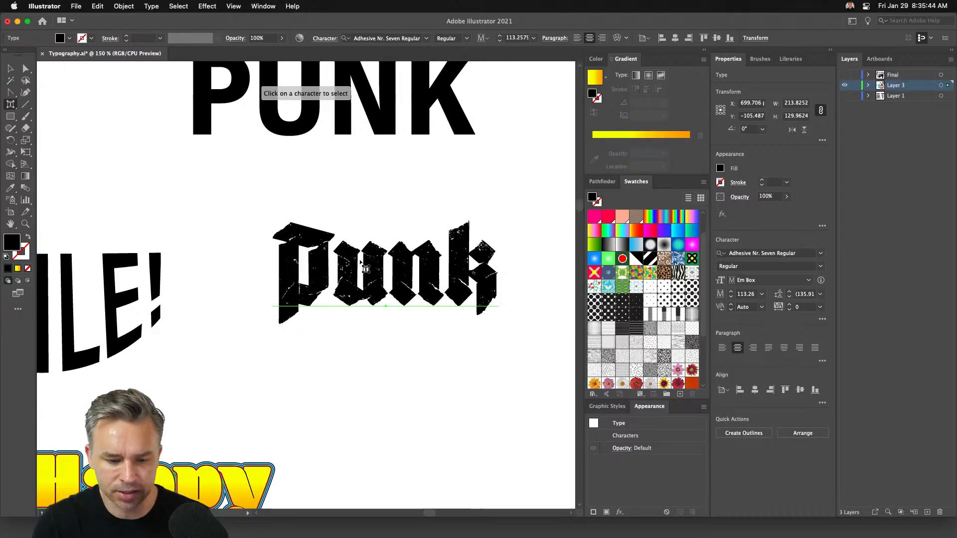
drag(374, 275, 373, 308)
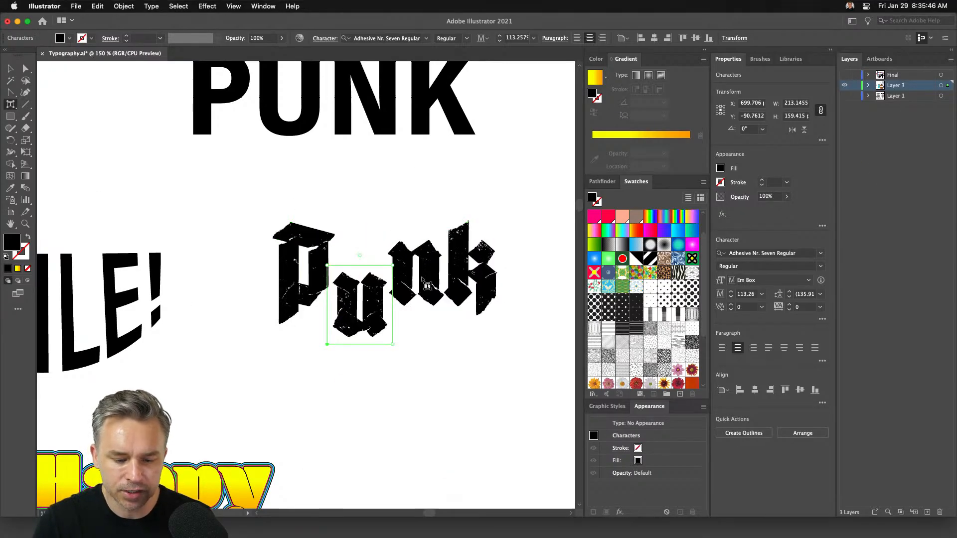
click(420, 283)
drag(420, 283, 453, 305)
click(454, 275)
Rotate the blackletter "P" slightly and bring the "n" down a little, then return to the Selection tool
click(314, 252)
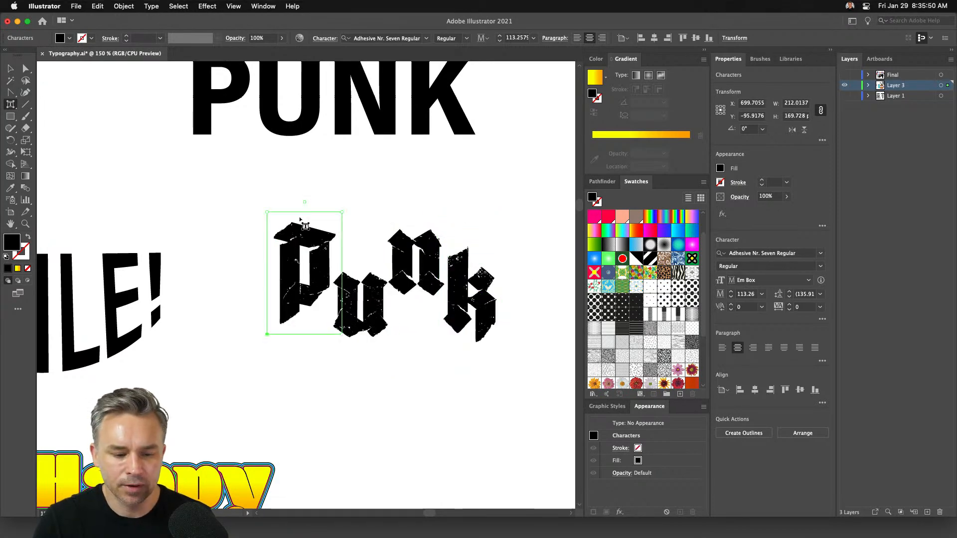
mouse_move(305, 201)
mouse_down()
mouse_move(289, 204)
mouse_move(304, 203)
mouse_up()
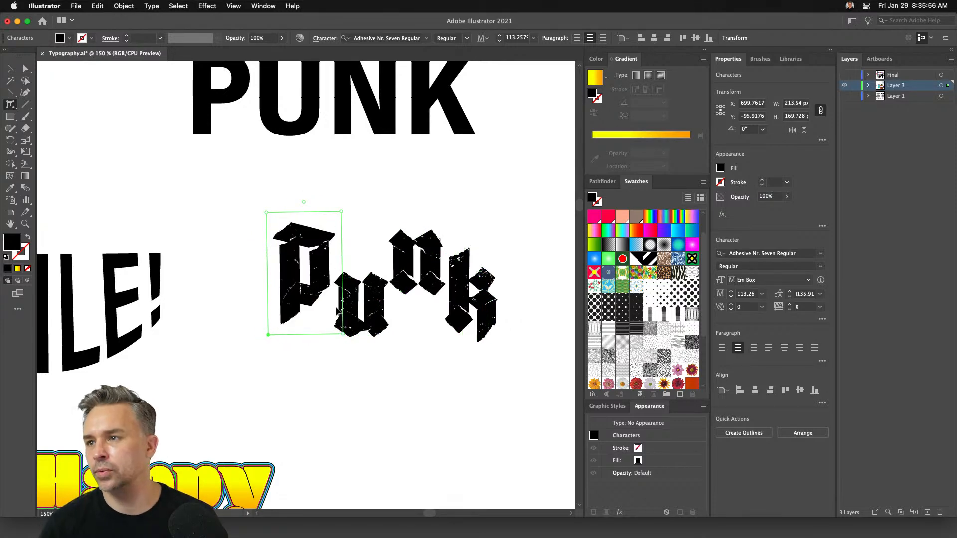
click(383, 292)
drag(388, 279, 389, 295)
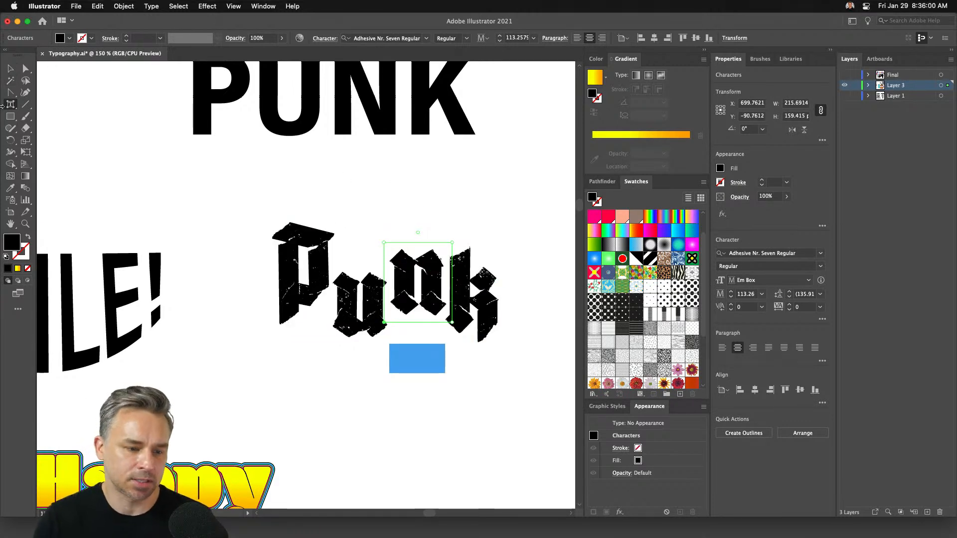
click(10, 104)
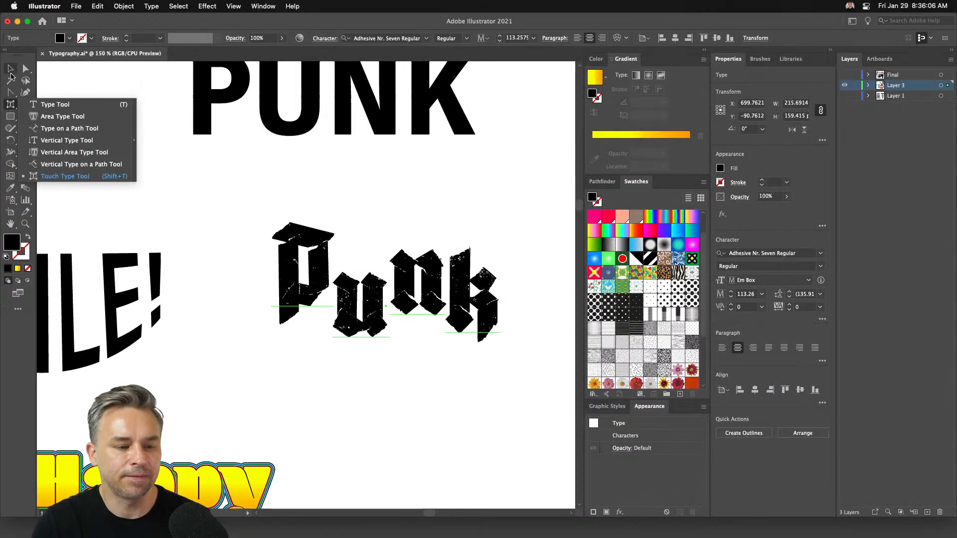
click(10, 70)
Shift the upper plain "PUNK" copy slightly up and right and convert it to outlines
click(209, 99)
click(135, 128)
drag(135, 129, 203, 283)
click(263, 270)
drag(248, 138, 256, 320)
click(317, 216)
drag(246, 154, 159, 242)
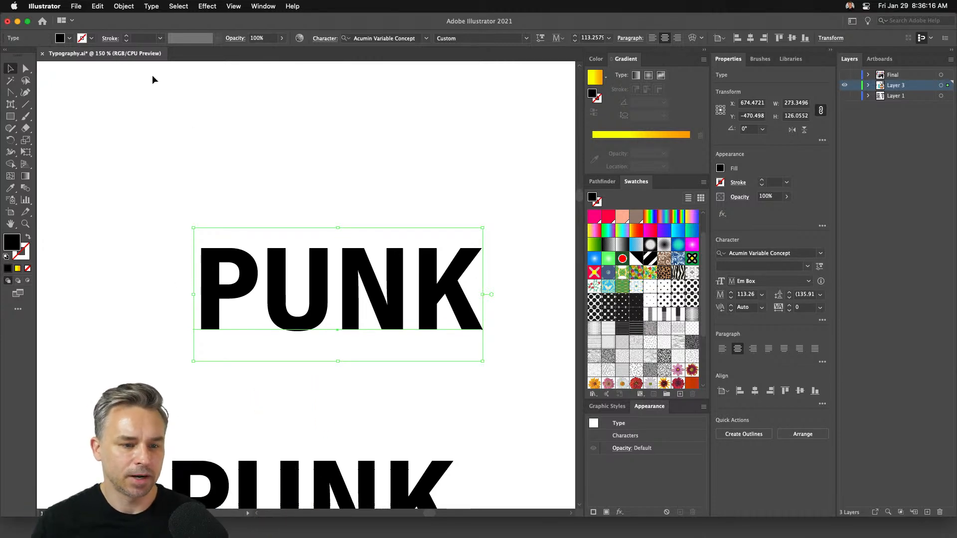
click(96, 6)
click(96, 5)
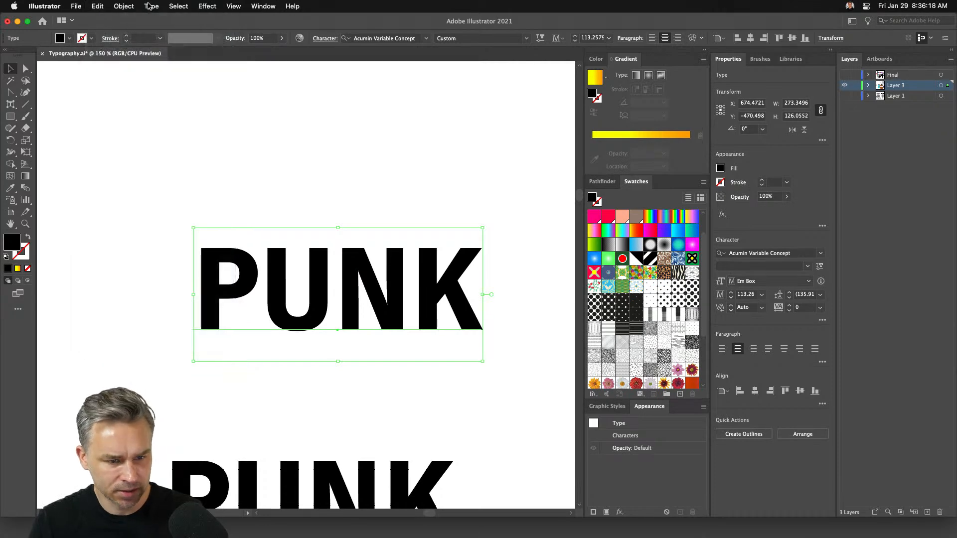
click(149, 6)
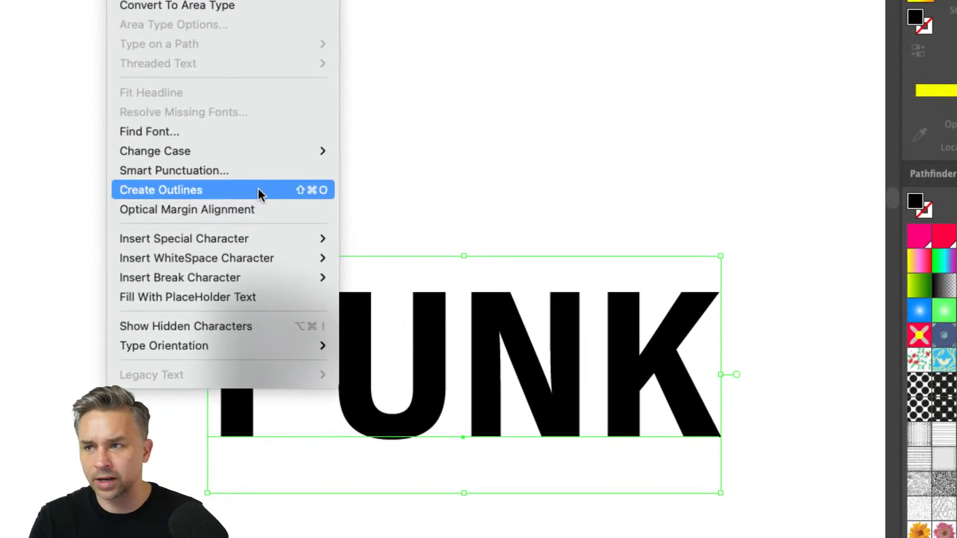
click(258, 191)
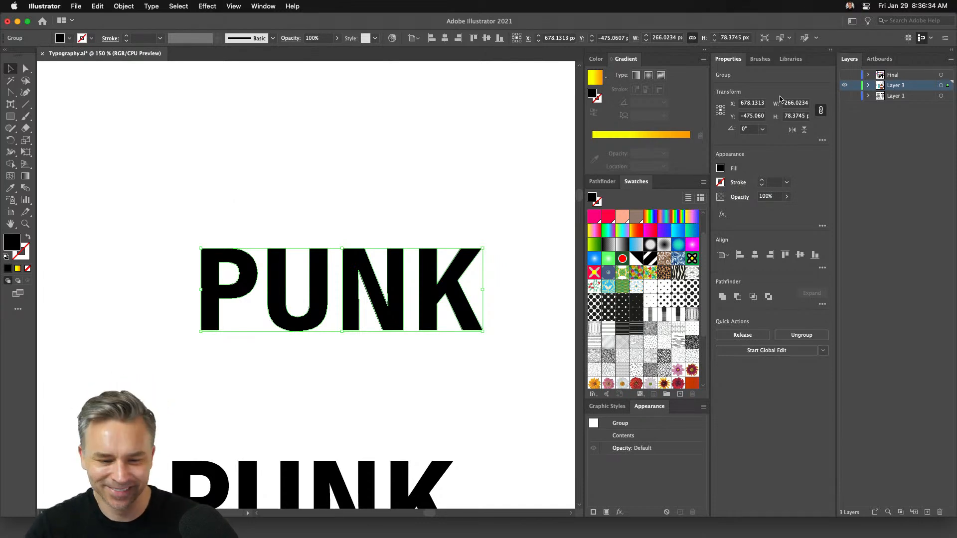
Switch to the Warp tool and accept its options with a 100 px brush and 50% intensity
scroll(203, 232, left, 2)
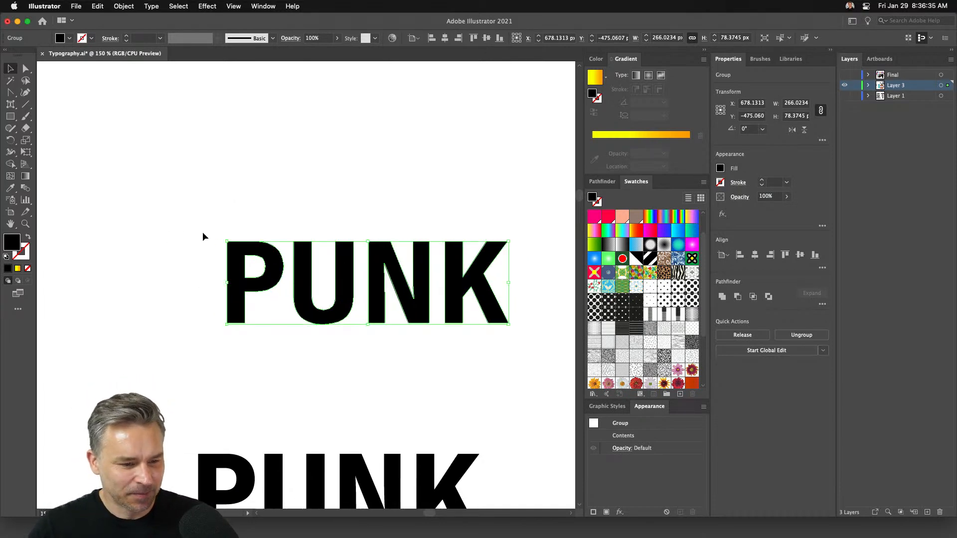
click(9, 154)
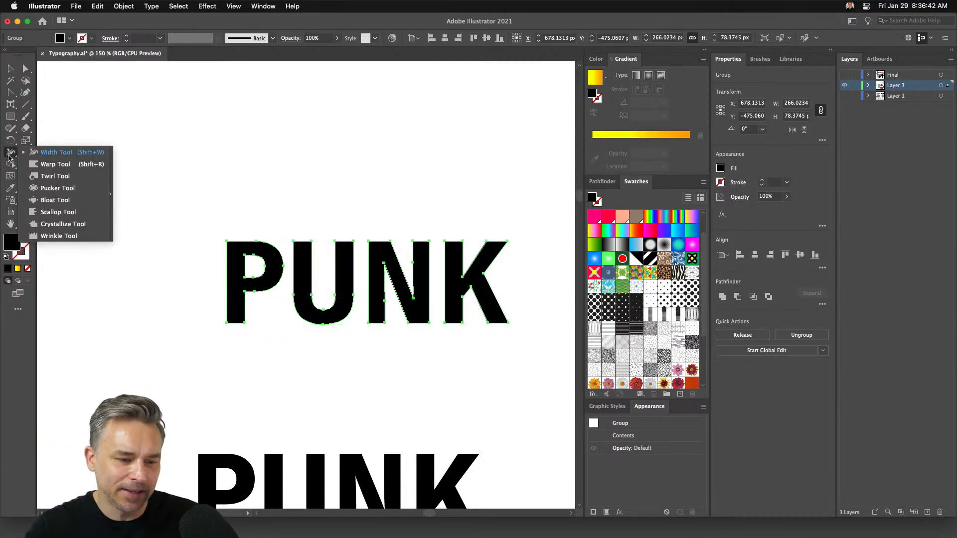
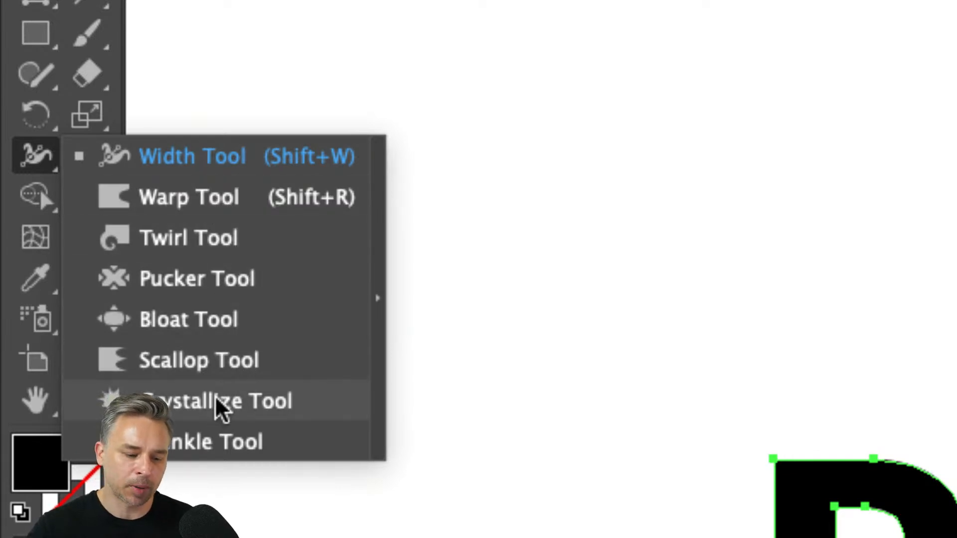
click(168, 195)
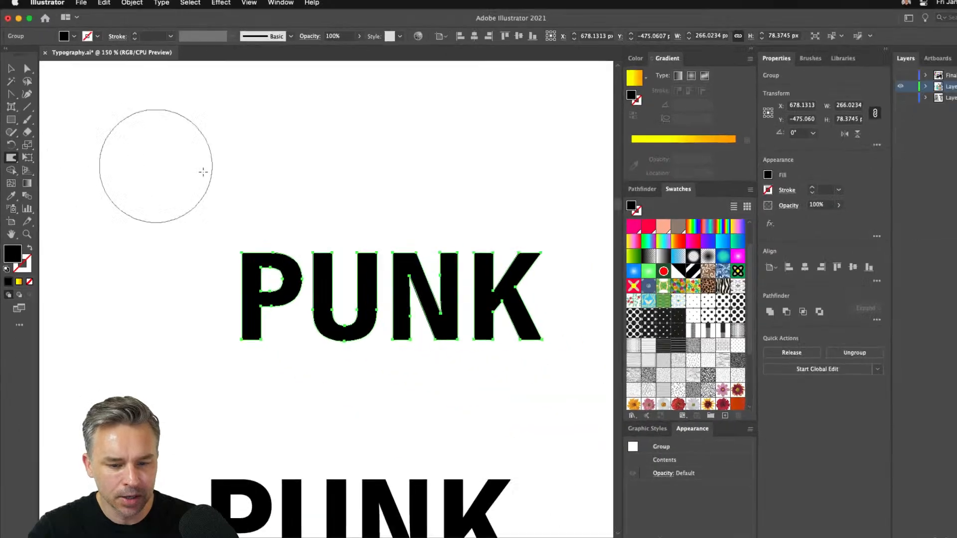
key(super+equal)
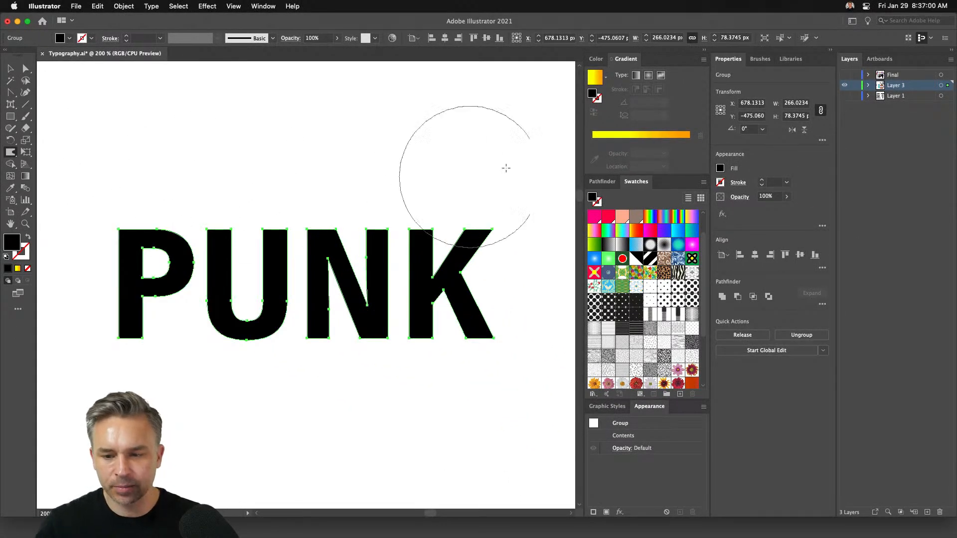
drag(432, 162, 508, 199)
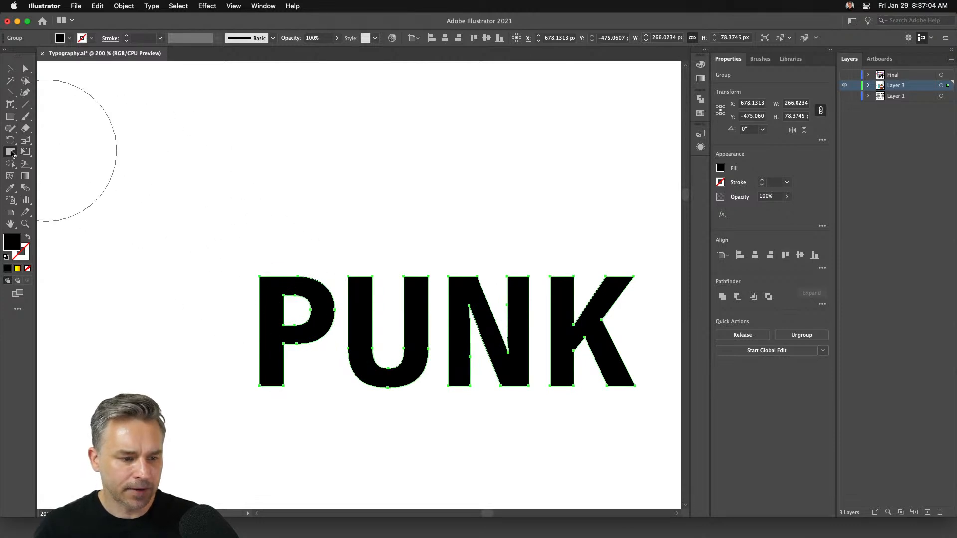
double_click(11, 152)
drag(354, 131, 538, 165)
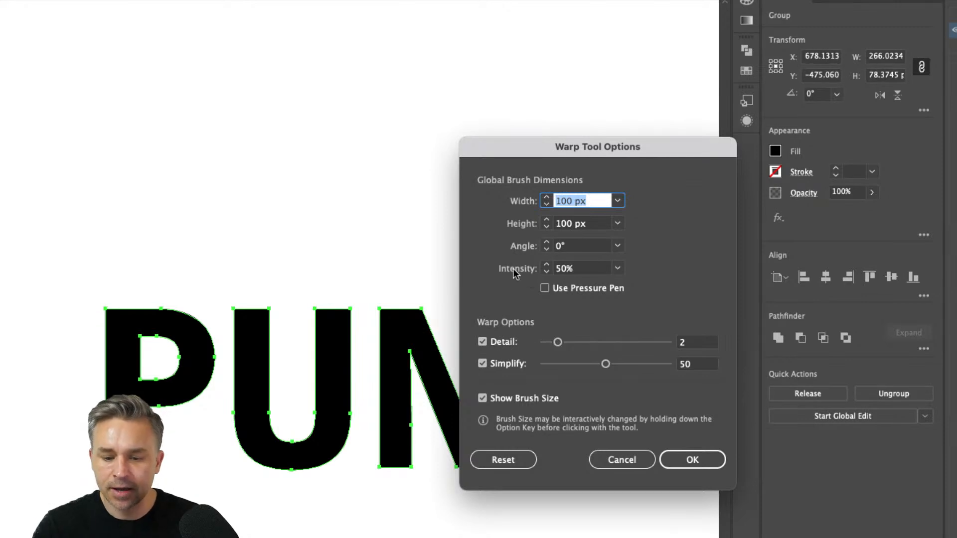
drag(504, 136, 646, 128)
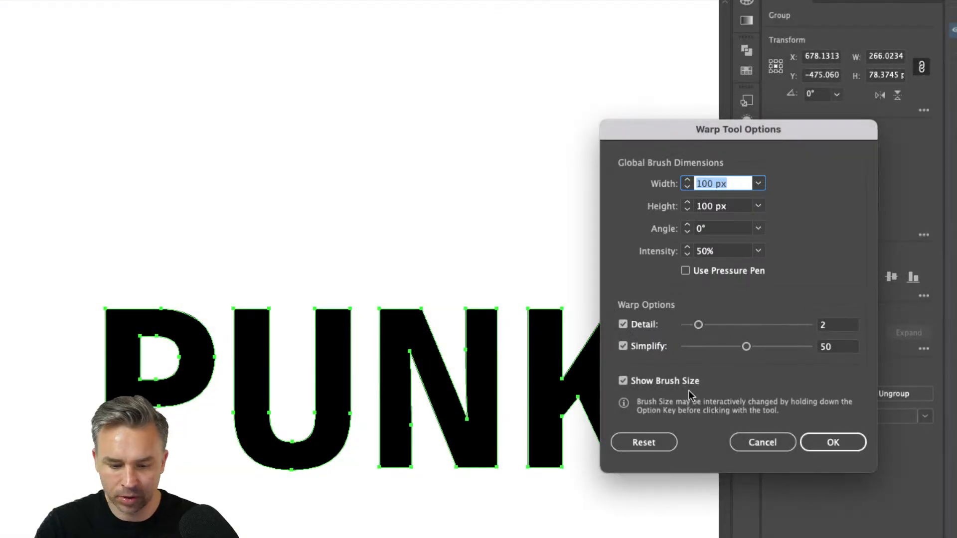
click(843, 442)
Warp the tops of all four outlined "PUNK" letters upward with the large brush
drag(120, 325, 97, 168)
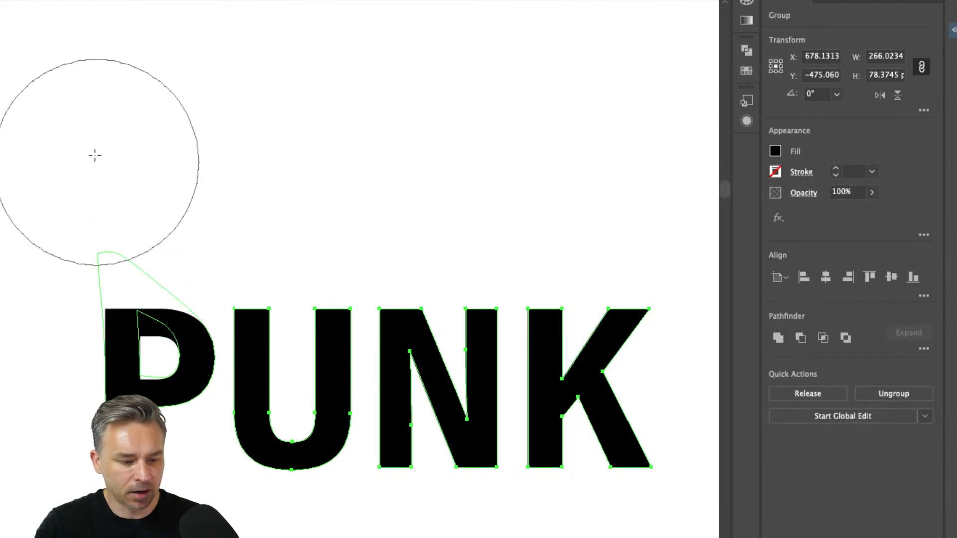
mouse_move(248, 325)
mouse_down()
mouse_move(273, 292)
mouse_move(308, 156)
mouse_up()
drag(389, 342, 378, 145)
mouse_move(504, 309)
mouse_down()
mouse_move(534, 128)
mouse_move(537, 145)
mouse_up()
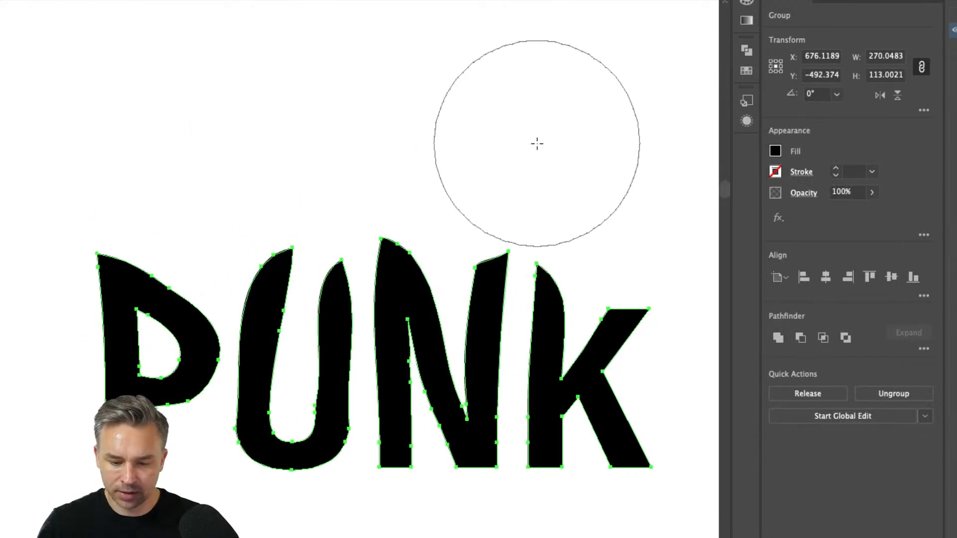
key(super+minus)
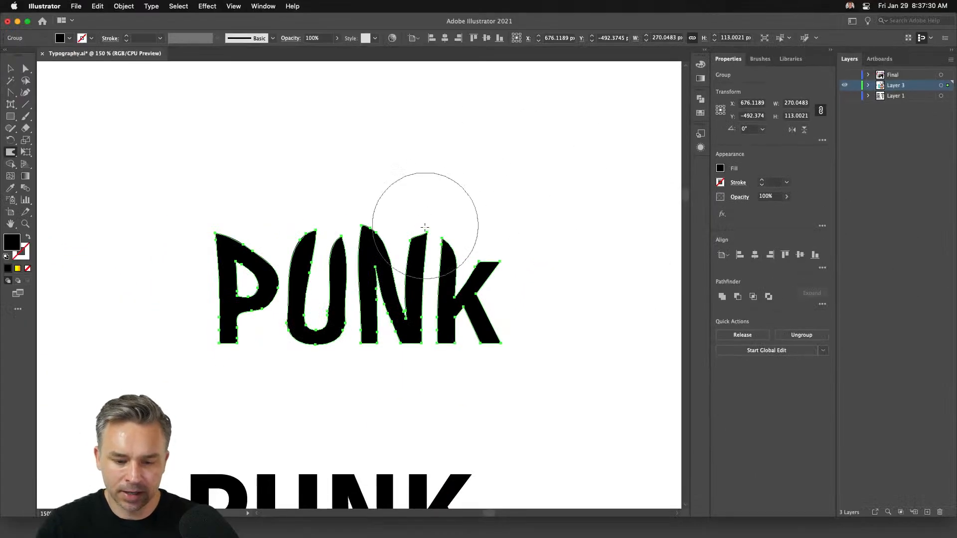
drag(481, 267, 509, 209)
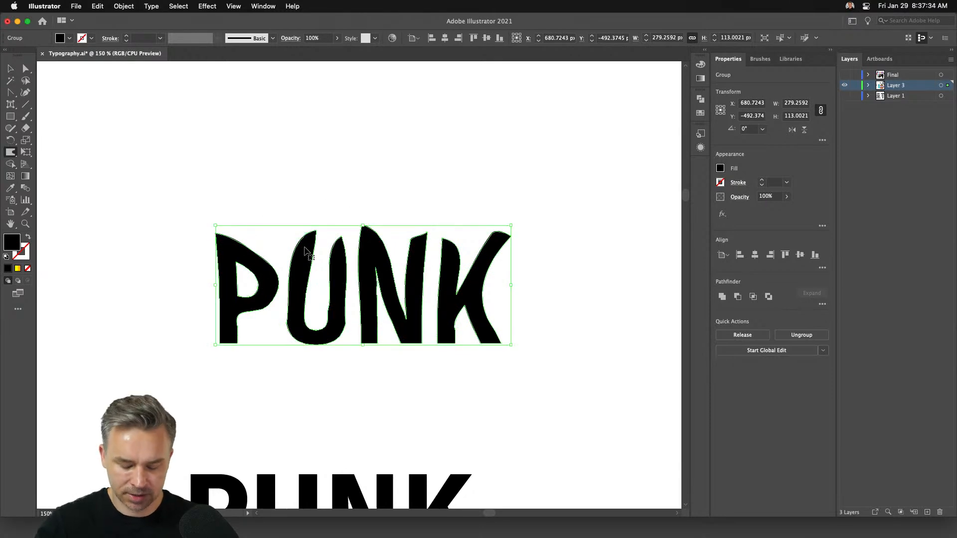
Undo the warp strokes on the outlined "PUNK" letters
key(super+z)
key(super+z)
key(super+z)
key(super+z)
key(super+z)
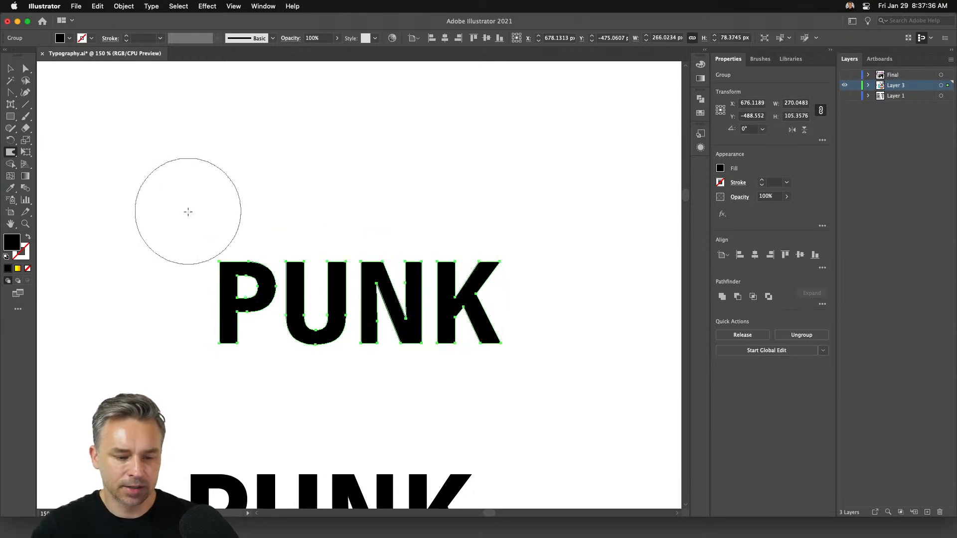
Warp the P's top corner outward, then use a smaller brush to stretch the N's top and the K's upper arm
click(10, 152)
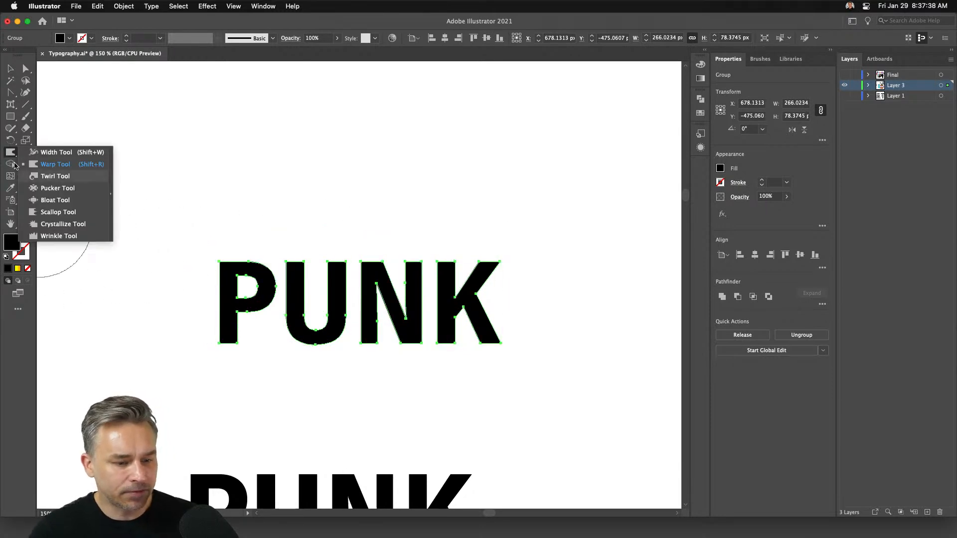
drag(210, 250, 208, 238)
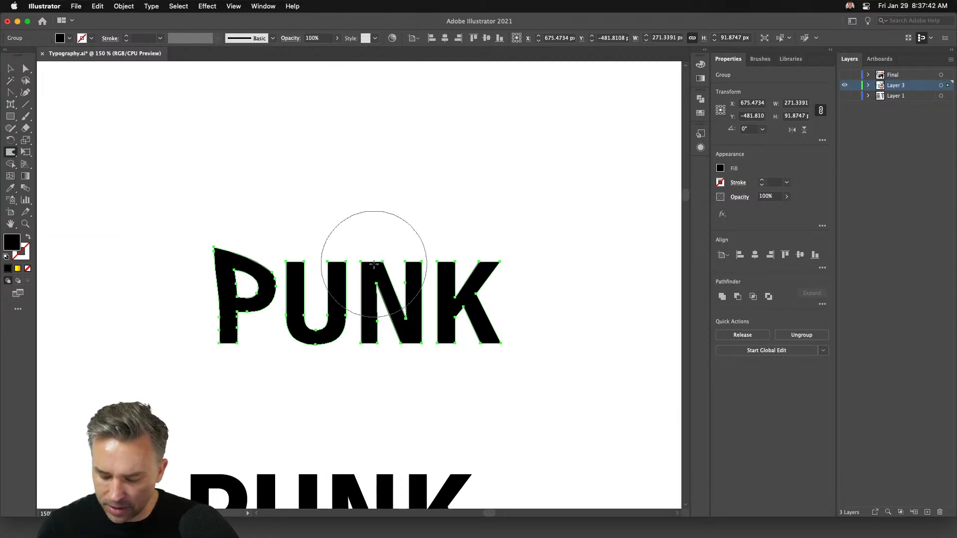
mouse_move(375, 267)
mouse_down()
mouse_move(343, 292)
mouse_move(368, 242)
mouse_up()
drag(368, 200, 373, 214)
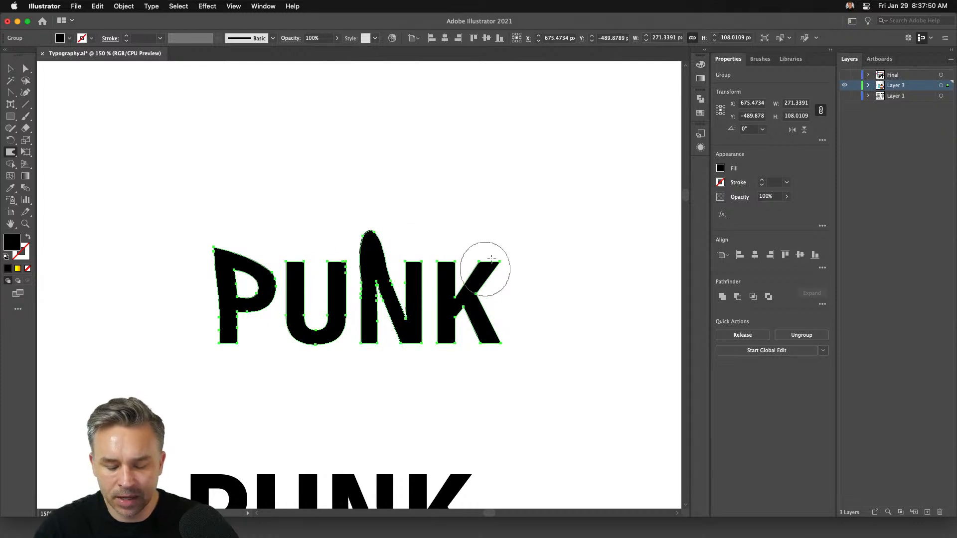
mouse_move(488, 265)
mouse_down()
mouse_move(485, 256)
mouse_move(513, 233)
mouse_up()
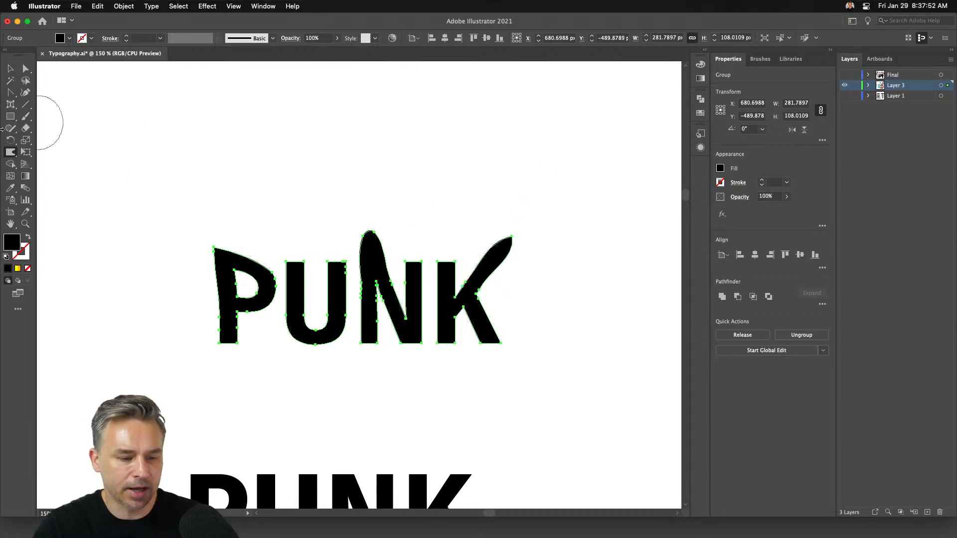
key(super+z)
Use the Crystallize tool to add spikes to the tops of the P, N and K in the outlined "PUNK"
mouse_move(5, 158)
mouse_down()
mouse_move(39, 228)
mouse_move(2, 198)
mouse_move(84, 253)
mouse_up()
drag(438, 300, 446, 220)
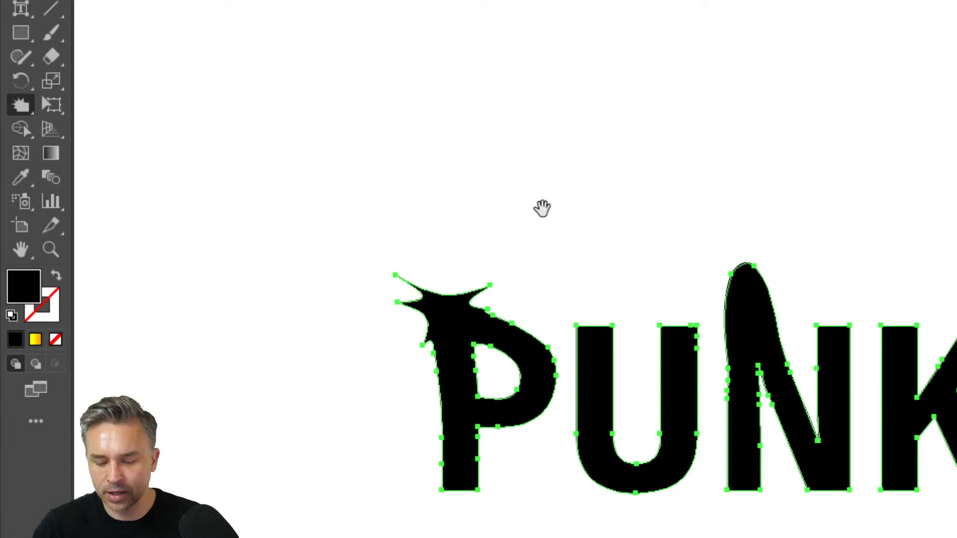
mouse_move(756, 284)
mouse_down()
mouse_move(743, 237)
mouse_move(732, 249)
mouse_up()
mouse_move(677, 316)
mouse_down()
mouse_move(688, 237)
mouse_move(666, 189)
mouse_up()
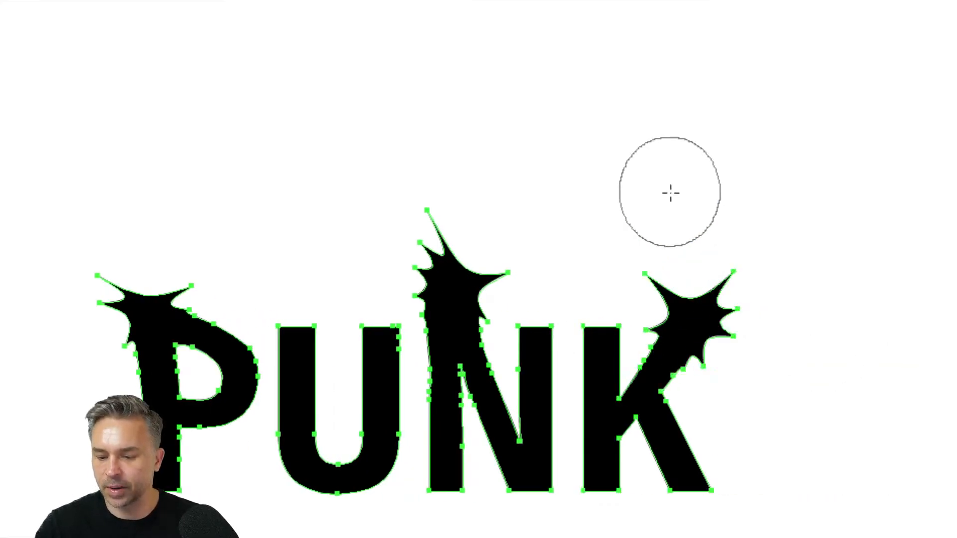
Add Crystallize spikes to the top of the U's left stem in the outlined "PUNK" and deselect the artwork
drag(297, 339, 284, 280)
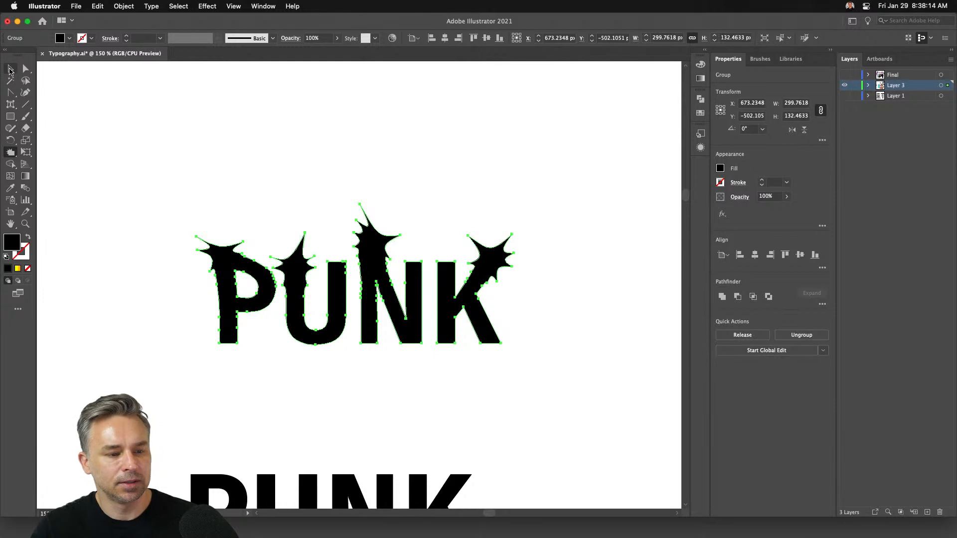
click(10, 69)
click(113, 141)
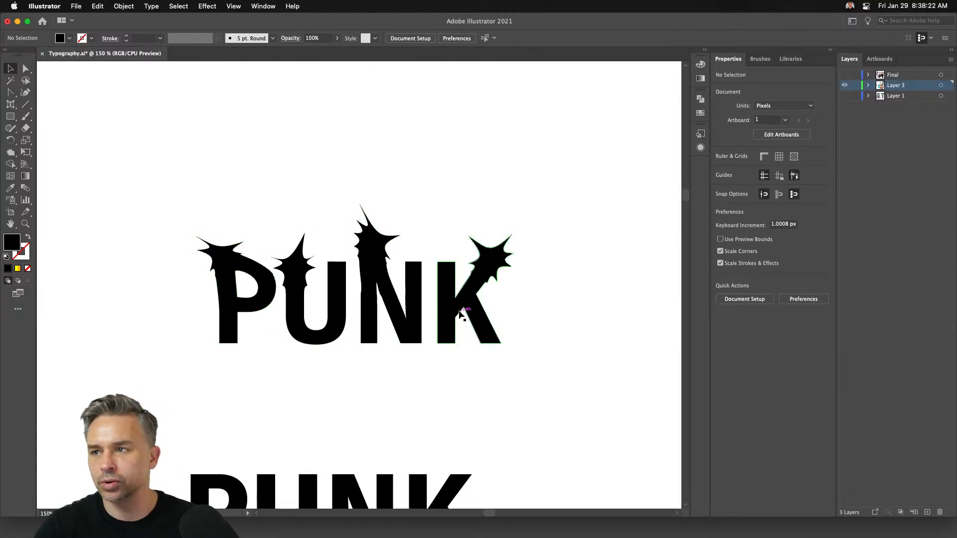
Swap the fill and stroke of the spiked "PUNK" group to leave only a black outline, and set its stroke weight to 6 pt
drag(380, 348, 407, 245)
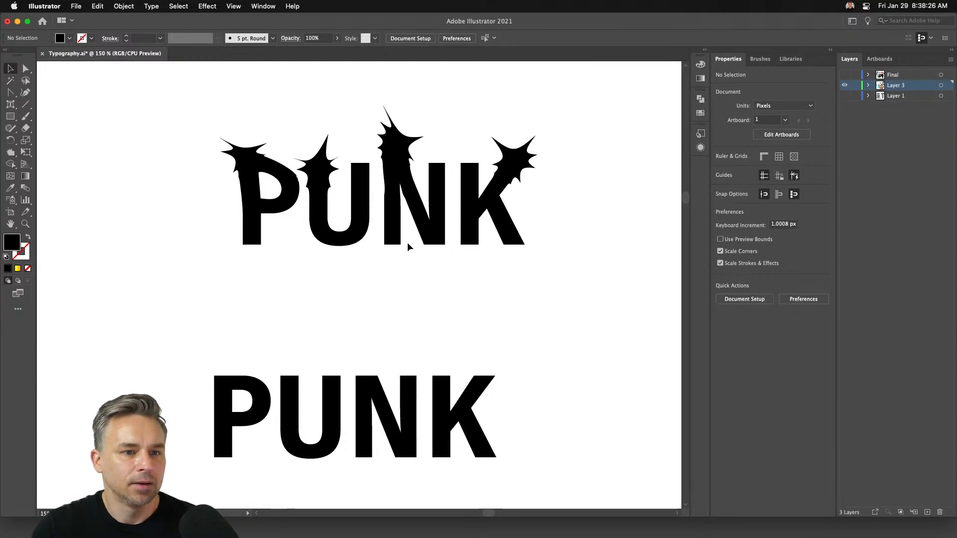
drag(188, 132, 548, 239)
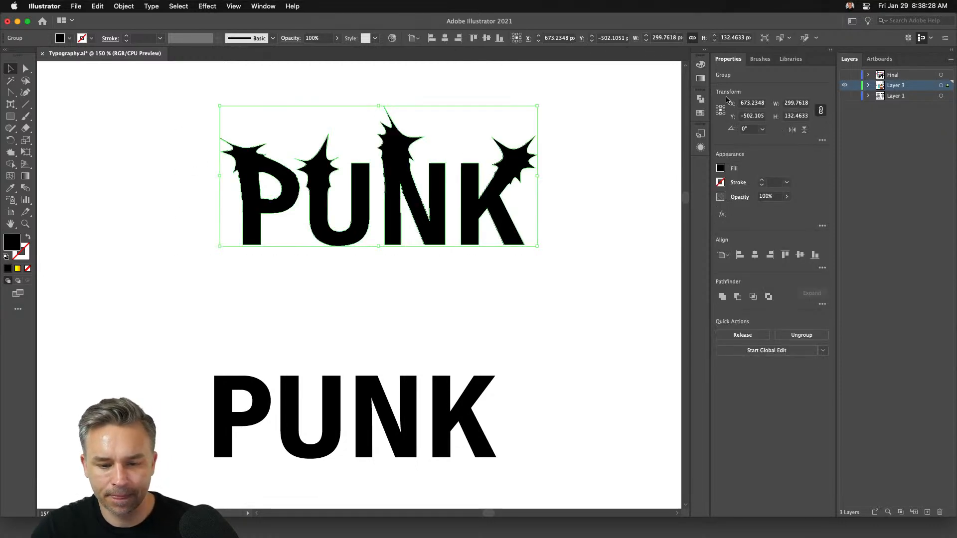
click(706, 50)
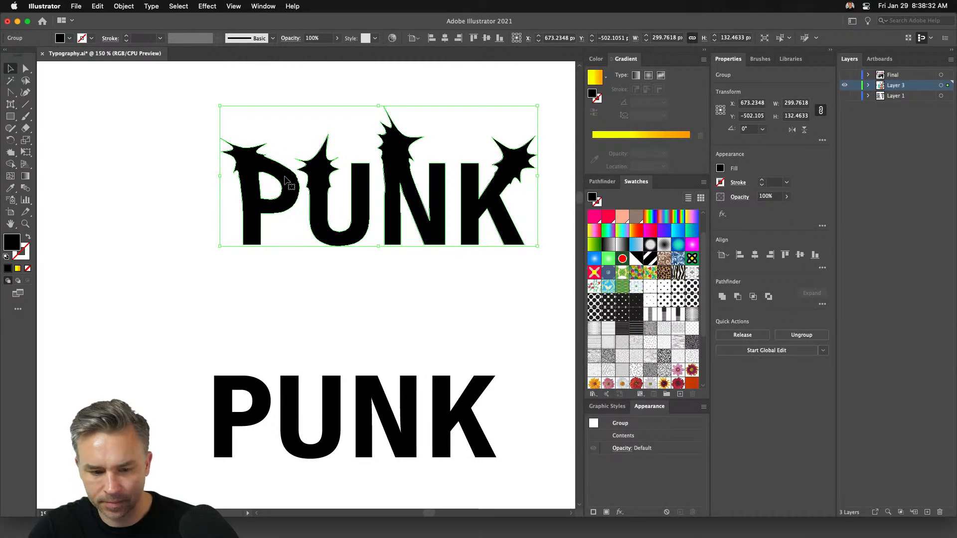
click(28, 239)
click(126, 37)
click(126, 37)
click(126, 37)
click(126, 37)
click(126, 36)
click(117, 168)
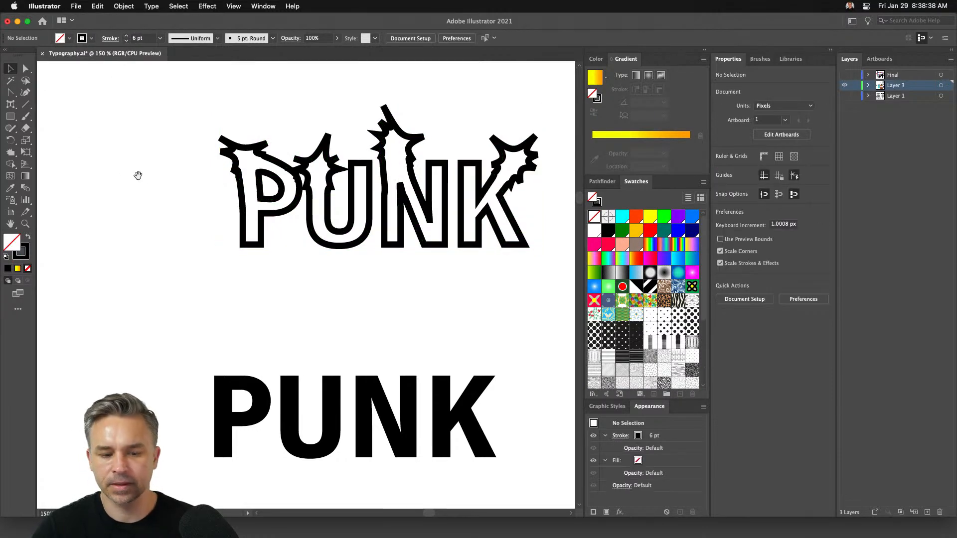
scroll(124, 211, up, 3)
scroll(124, 212, right, 2)
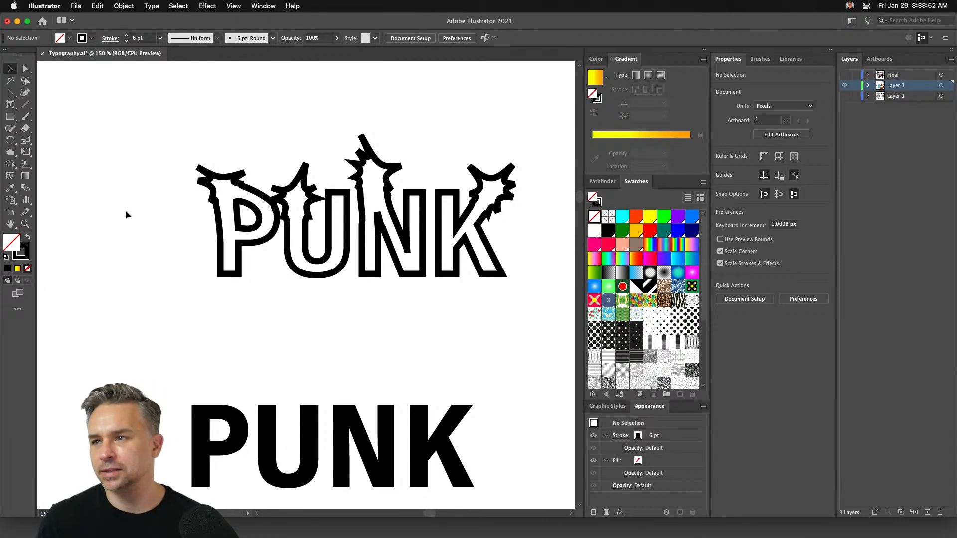
click(9, 153)
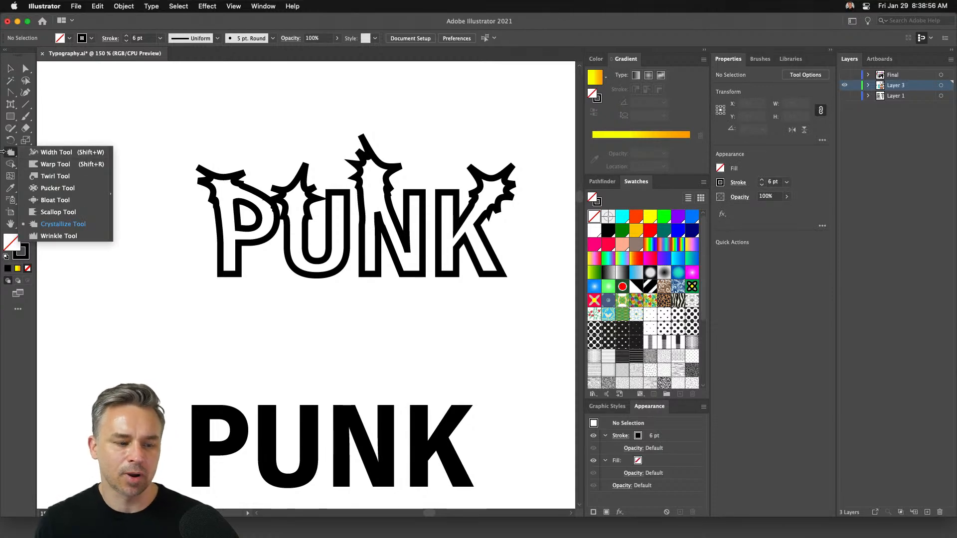
click(6, 154)
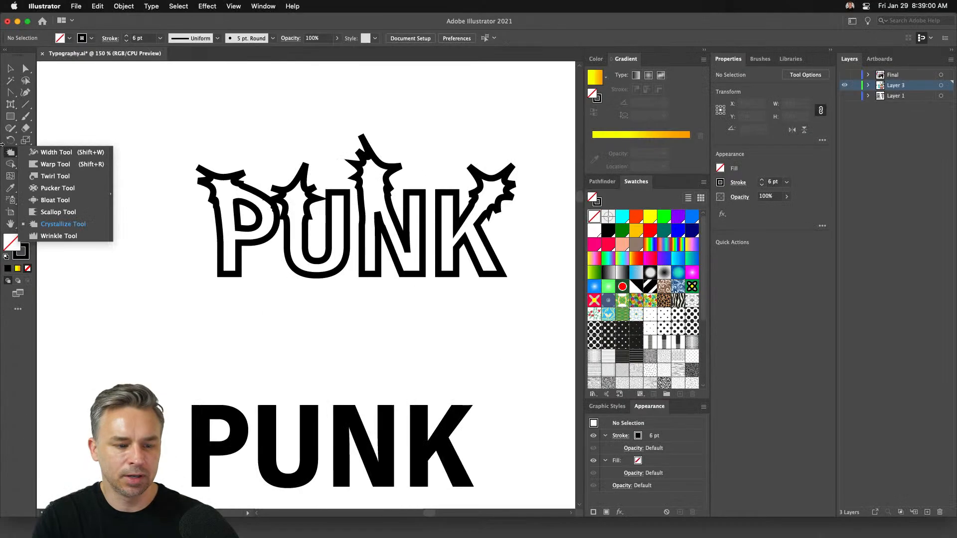
Select the condensed live "PUNK" text set in the Abolition font
click(7, 73)
drag(86, 129, 510, 244)
drag(310, 393, 260, 236)
drag(211, 385, 317, 269)
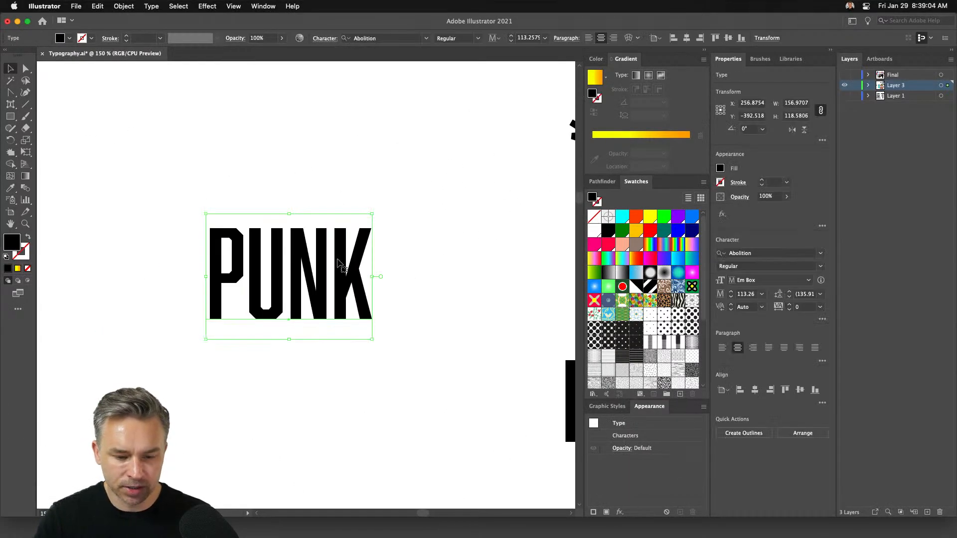
Replace the condensed PUNK text with MOTION, shift it up and over, and convert it to outlines
double_click(333, 258)
text(MOTION)
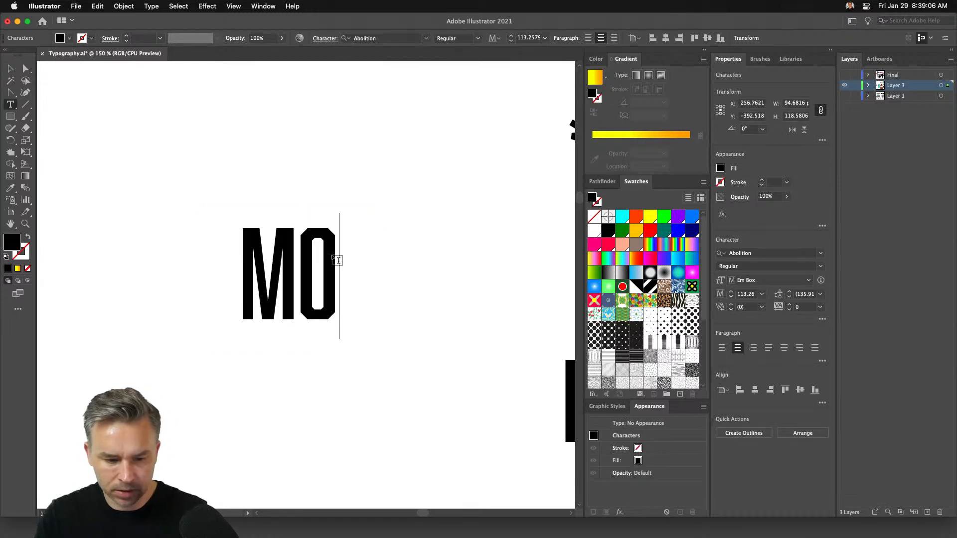
click(10, 68)
drag(210, 284, 272, 250)
click(150, 6)
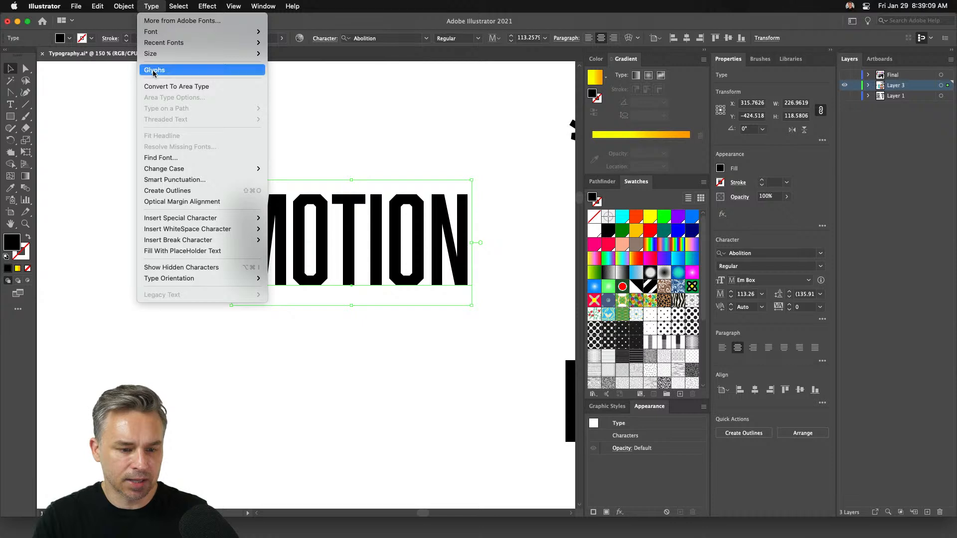
click(166, 192)
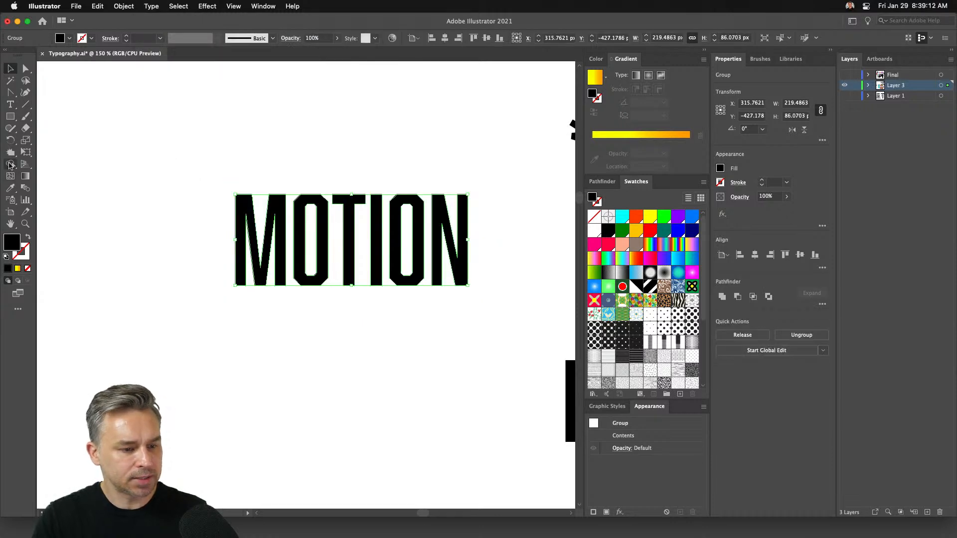
Switch to the Warp tool, try it on the lower corner of the M, and undo that distortion
click(10, 165)
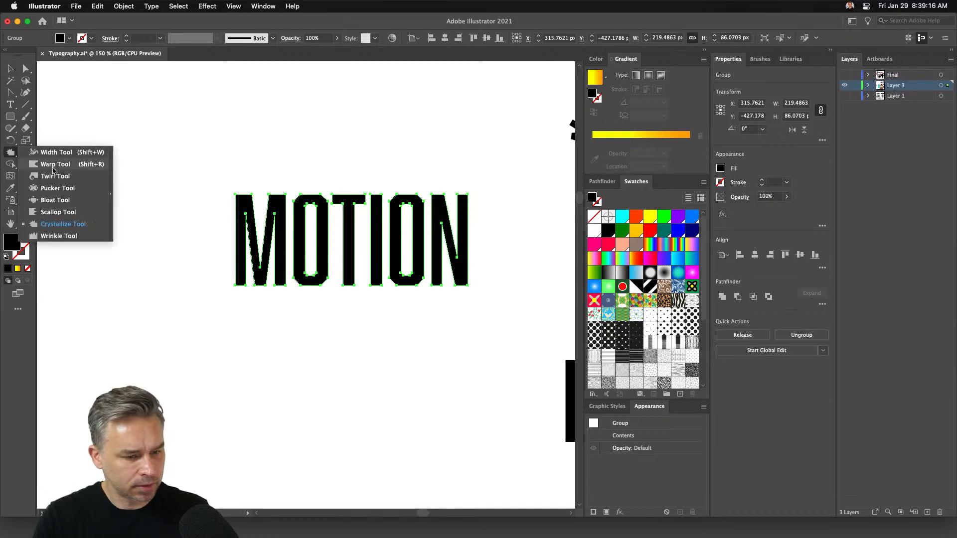
click(53, 166)
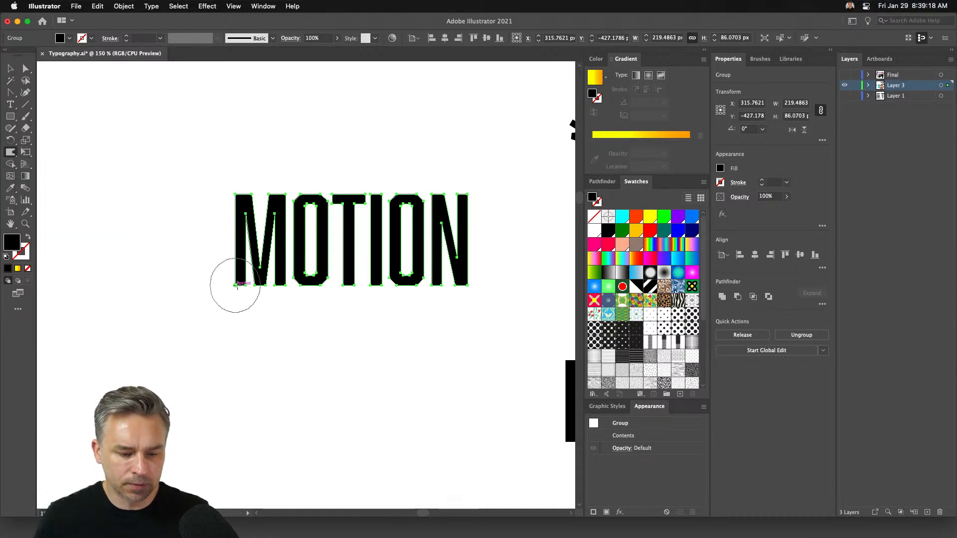
drag(239, 285, 237, 299)
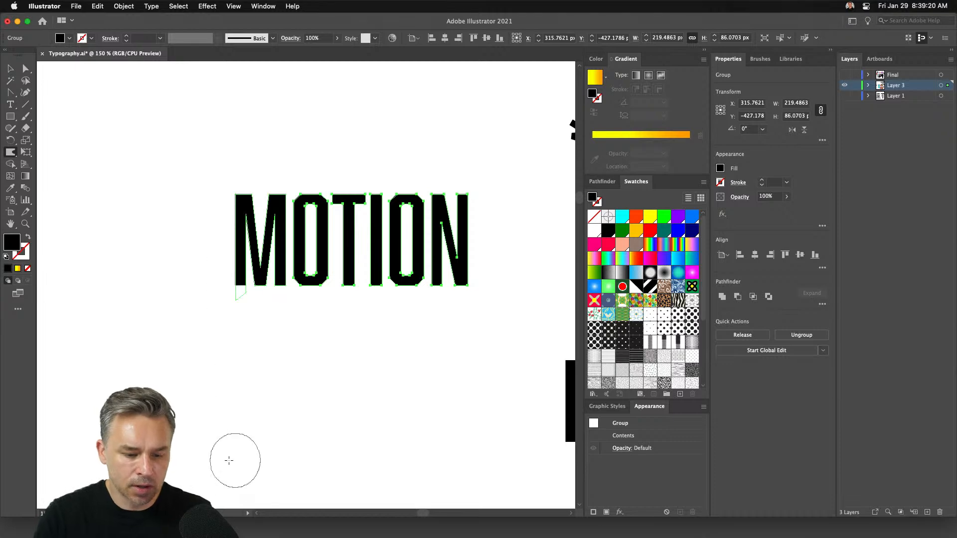
key(super+z)
Set the Warp tool's intensity to 90% and its brush width and height to 40
double_click(10, 153)
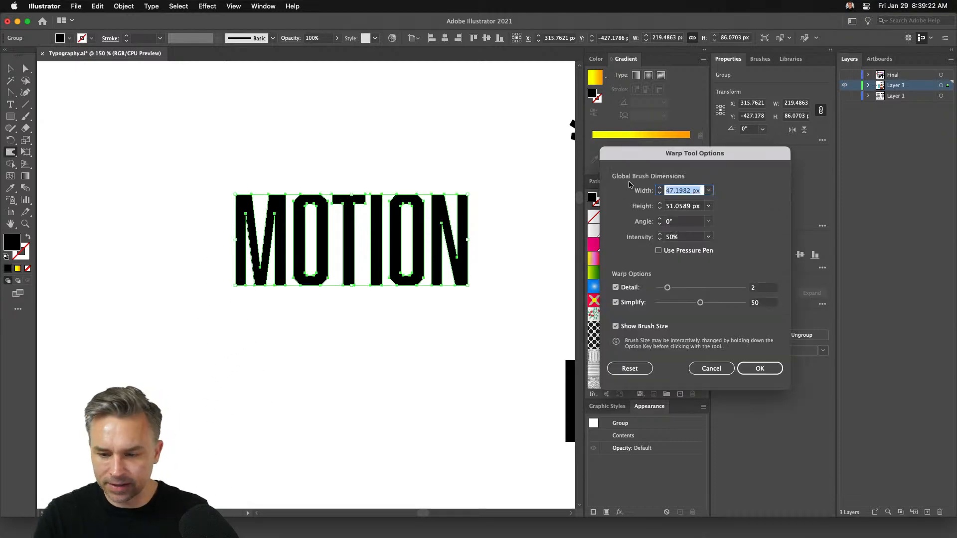
click(627, 237)
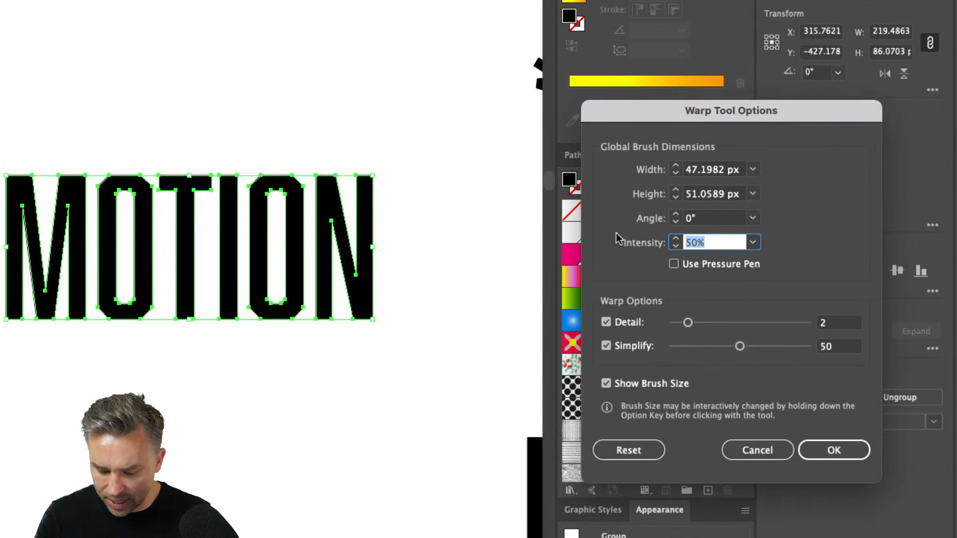
text(90)
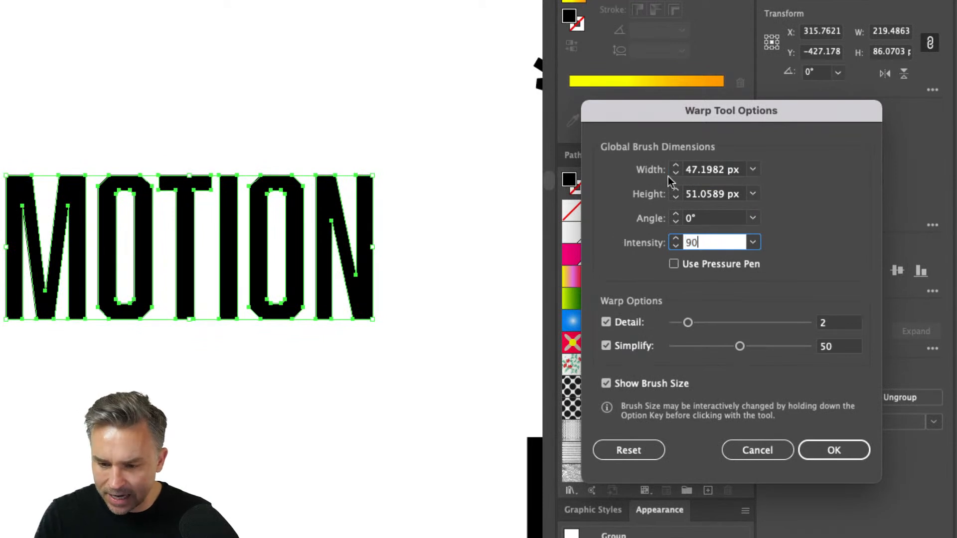
click(737, 172)
triple_click(730, 170)
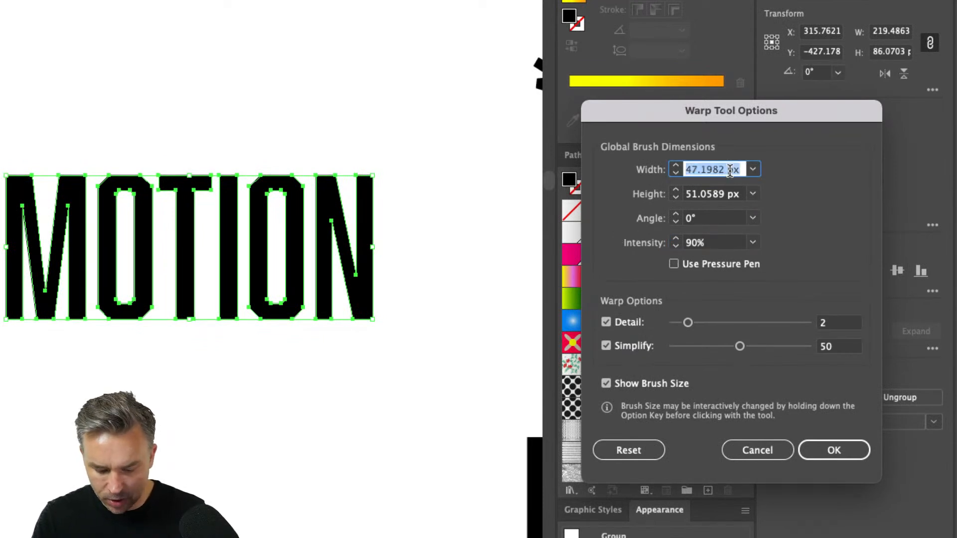
text(40)
key(Tab)
text(40)
key(Return)
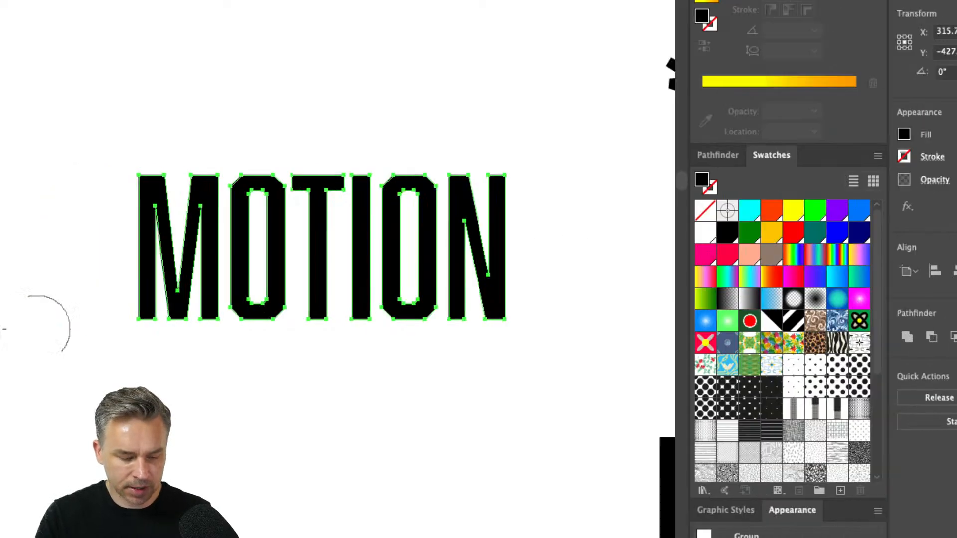
Warp the M's left leg and centre point straight down into long tapering spikes
drag(133, 314, 144, 424)
mouse_move(181, 280)
mouse_down()
mouse_move(183, 388)
mouse_move(195, 361)
mouse_move(178, 388)
mouse_up()
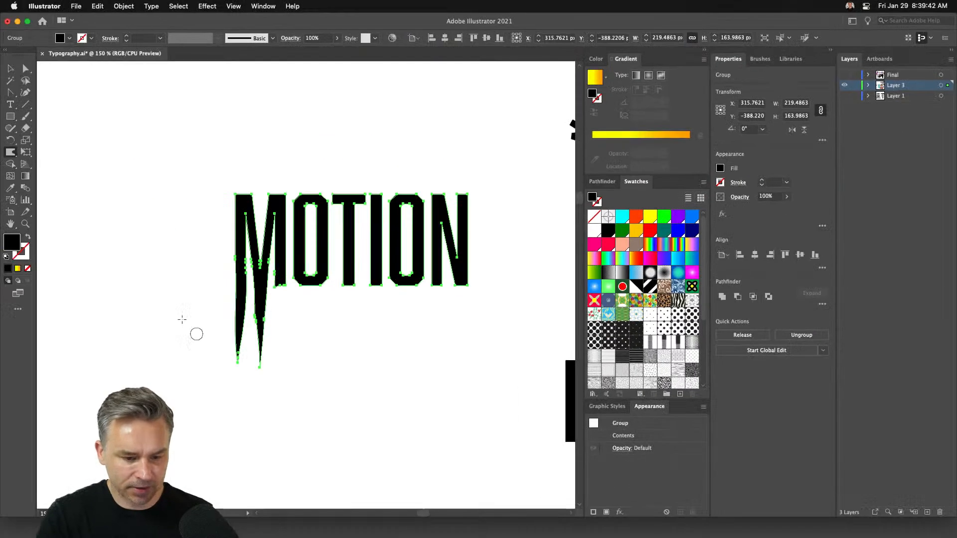
Accept the warp brush intensity and pull one long thin drip down from each of the letters O, T, I, O and N
double_click(11, 152)
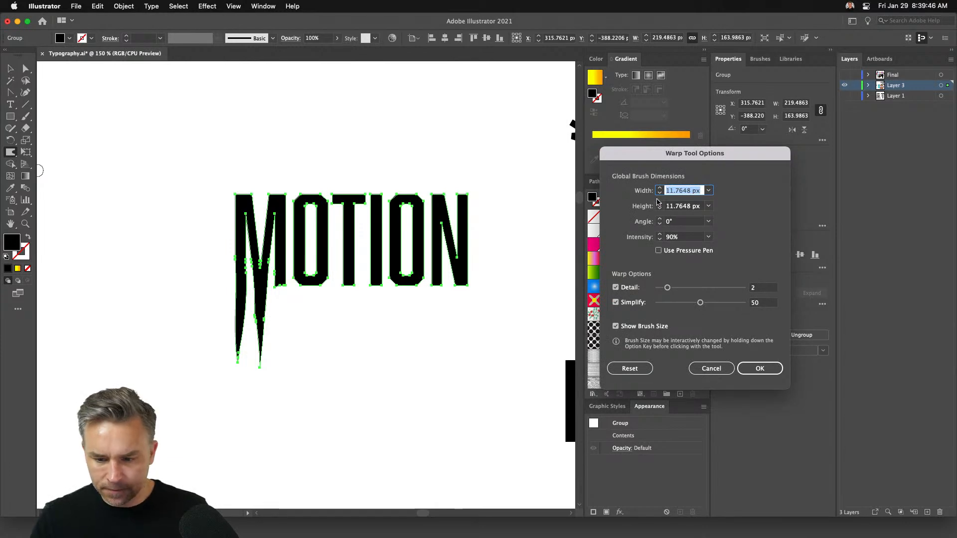
click(668, 238)
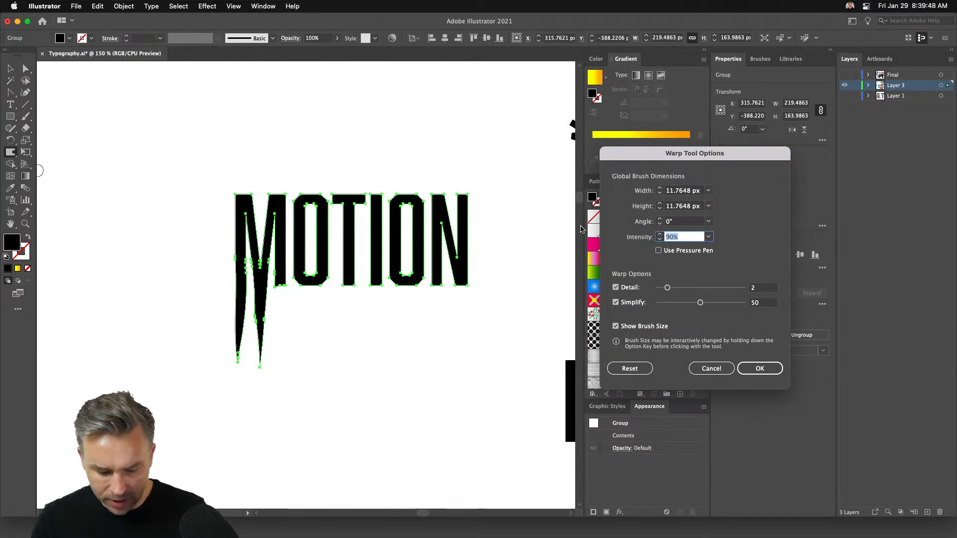
key(Return)
drag(298, 287, 253, 491)
drag(338, 210, 343, 396)
drag(376, 200, 373, 384)
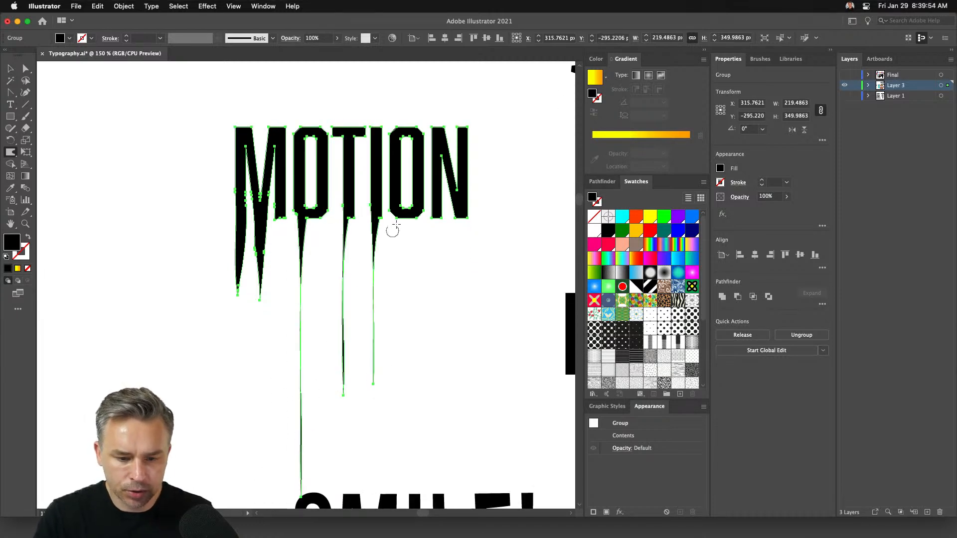
drag(401, 225, 396, 441)
drag(432, 218, 430, 419)
drag(459, 214, 461, 398)
Warp additional thin drips of varied lengths downward from the M, both Os, and the I
drag(258, 250, 257, 441)
drag(234, 261, 234, 446)
mouse_move(324, 214)
mouse_down()
mouse_move(321, 464)
mouse_move(309, 351)
mouse_move(310, 289)
mouse_move(348, 316)
mouse_move(348, 501)
mouse_up()
drag(385, 209, 382, 351)
drag(408, 214, 407, 437)
drag(416, 209, 416, 344)
Move the dripping MOTION lettering up and to the left, clear of the SMILE! text
click(10, 68)
click(63, 119)
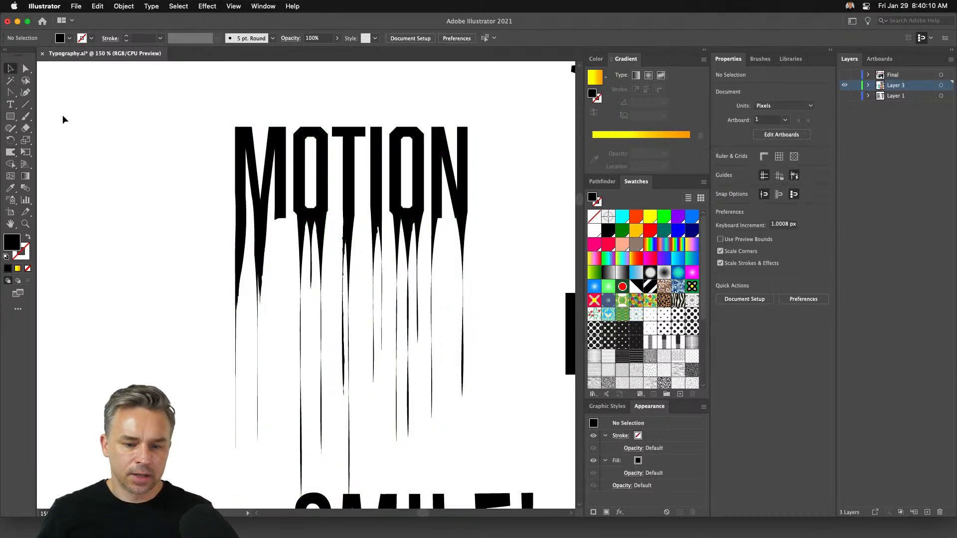
key(super+minus)
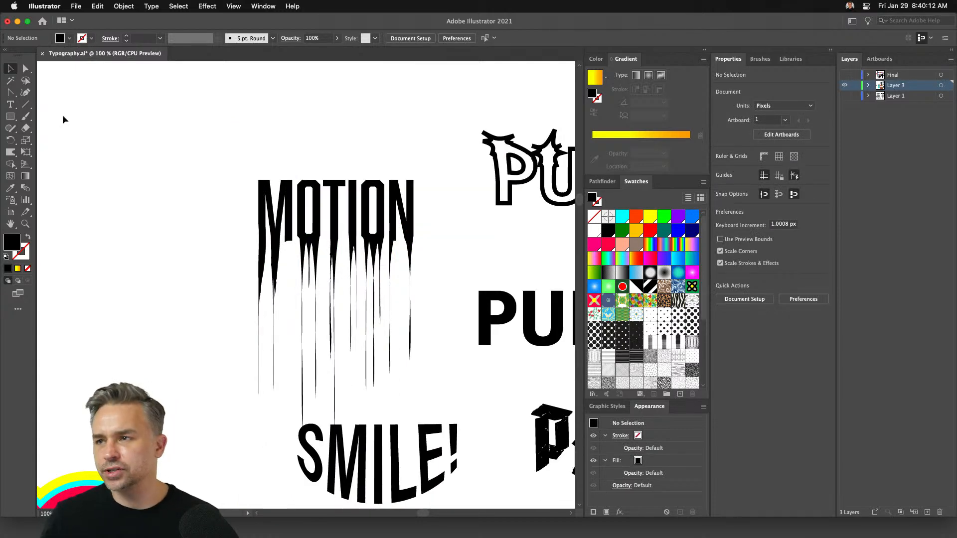
drag(280, 233, 129, 189)
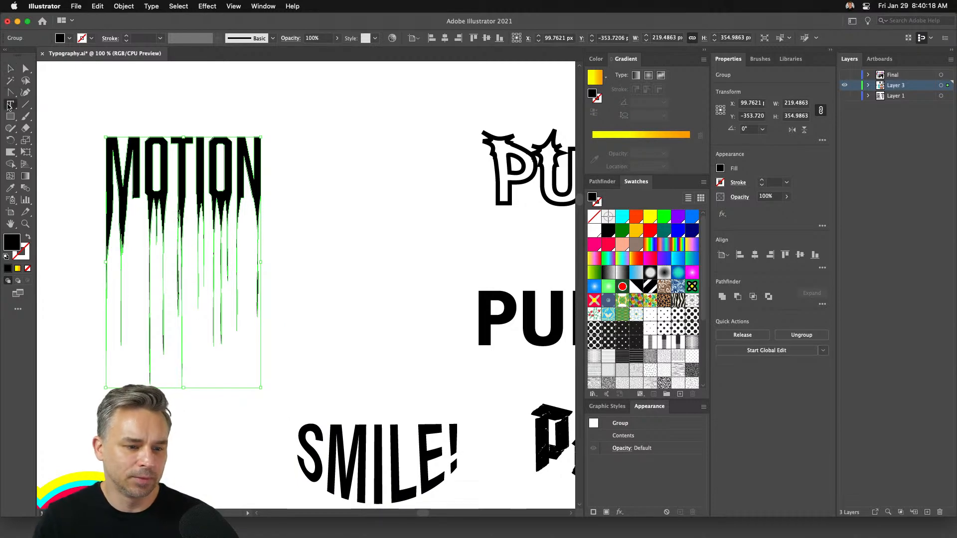
Replace the bold Acumin PUNK text with MOTION and convert it to outlines
key(t)
click(12, 68)
drag(506, 252, 325, 231)
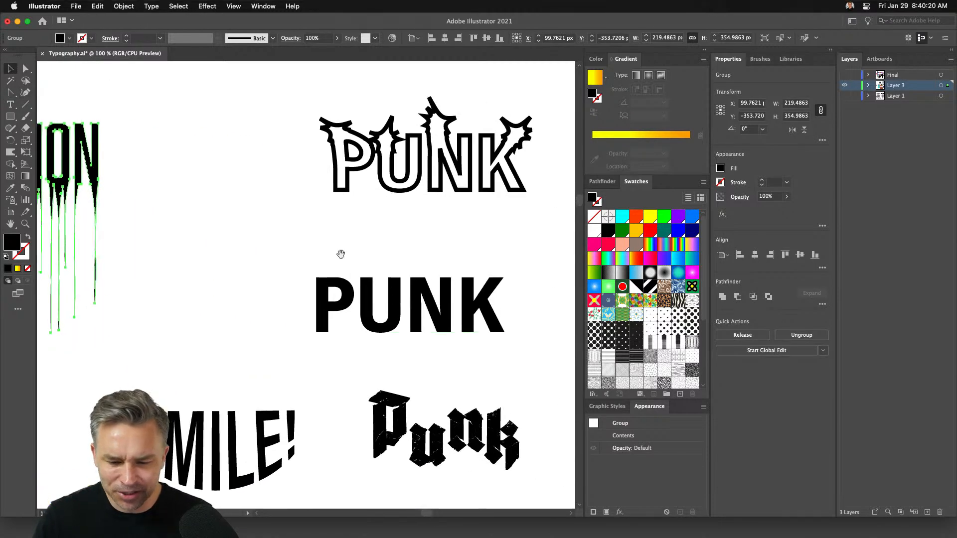
click(369, 299)
double_click(368, 298)
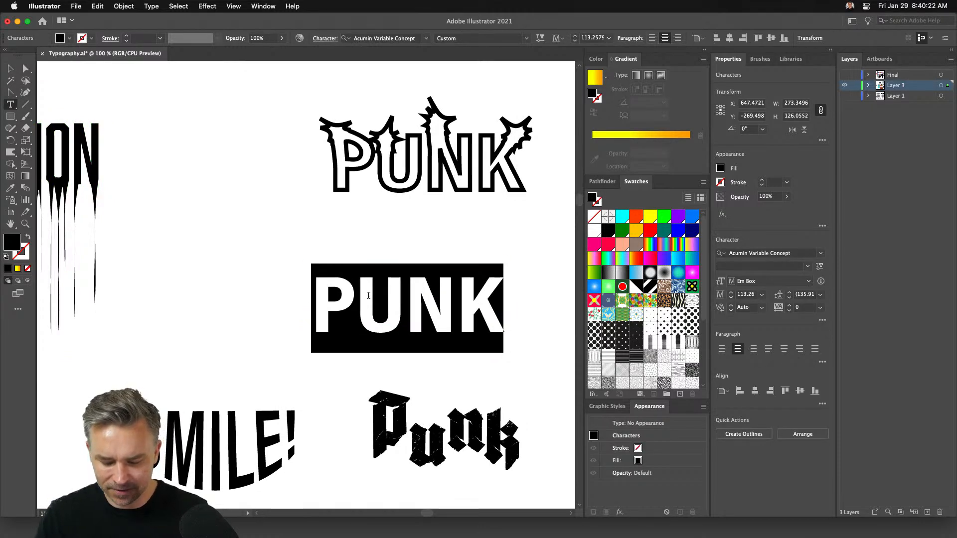
text(MOTION)
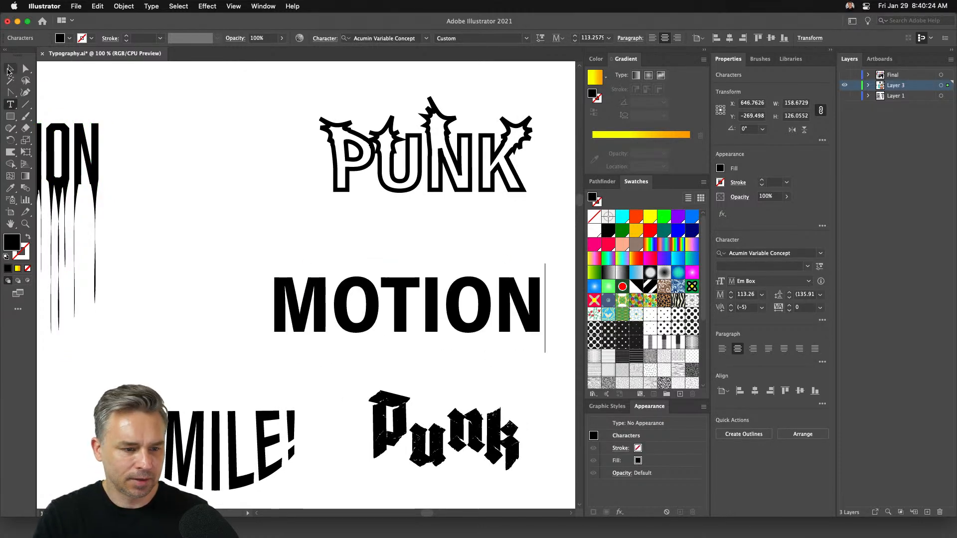
click(5, 70)
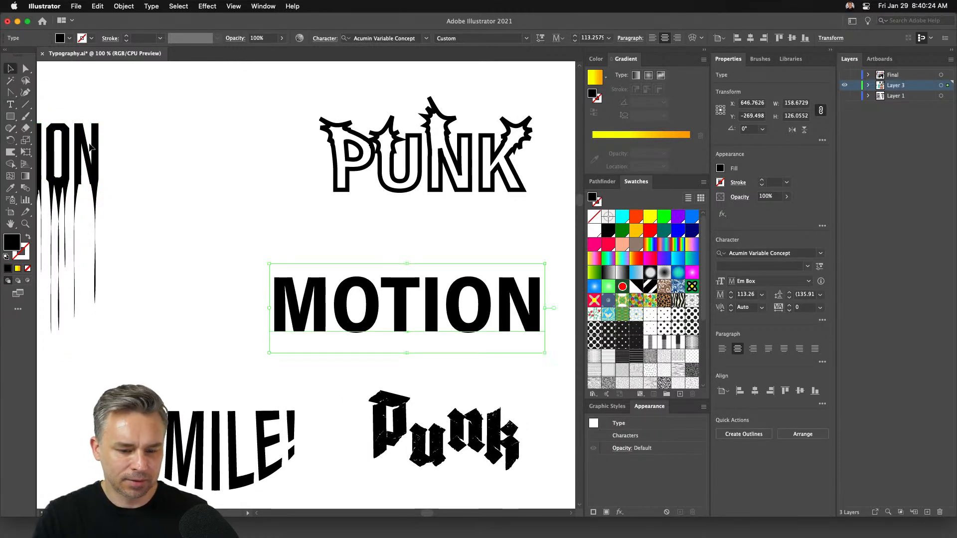
click(151, 7)
click(192, 191)
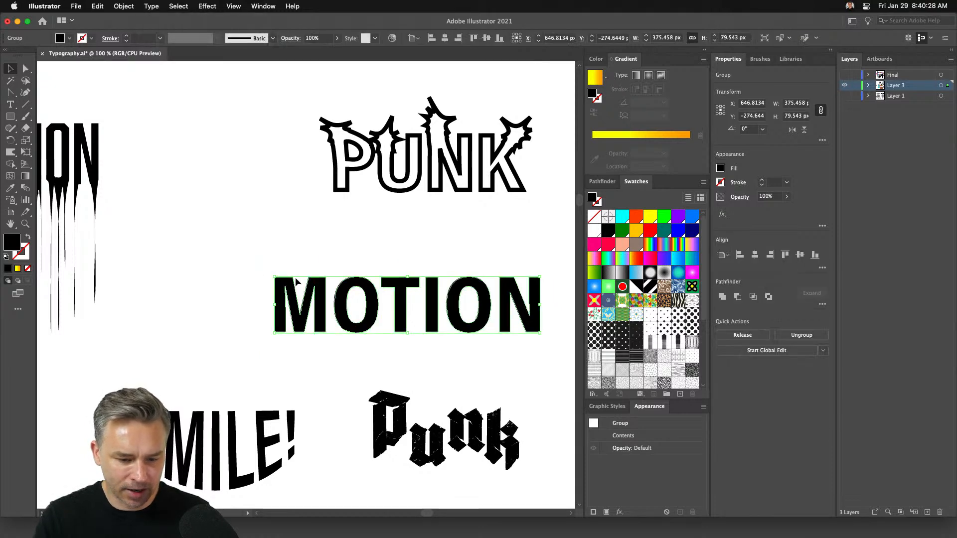
Warp the bold MOTION outlines leftward, streaking the M's top corner and dragging the middles of the letters M through I
click(11, 154)
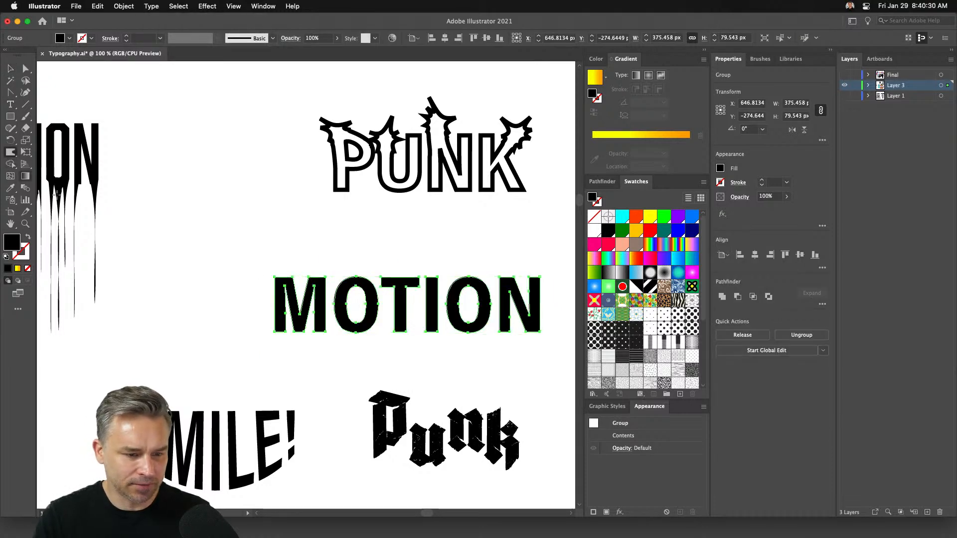
drag(275, 277, 144, 278)
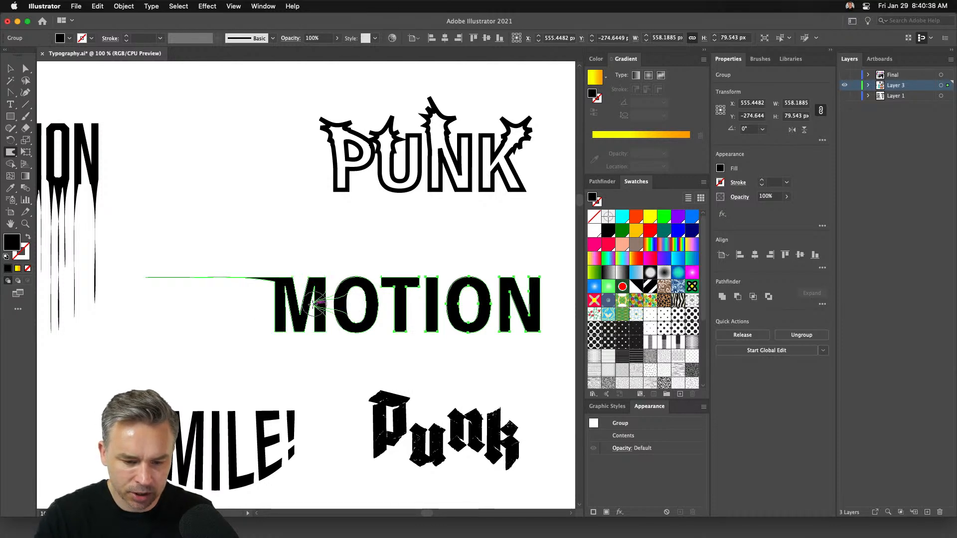
drag(349, 304, 36, 304)
scroll(335, 255, right, 5)
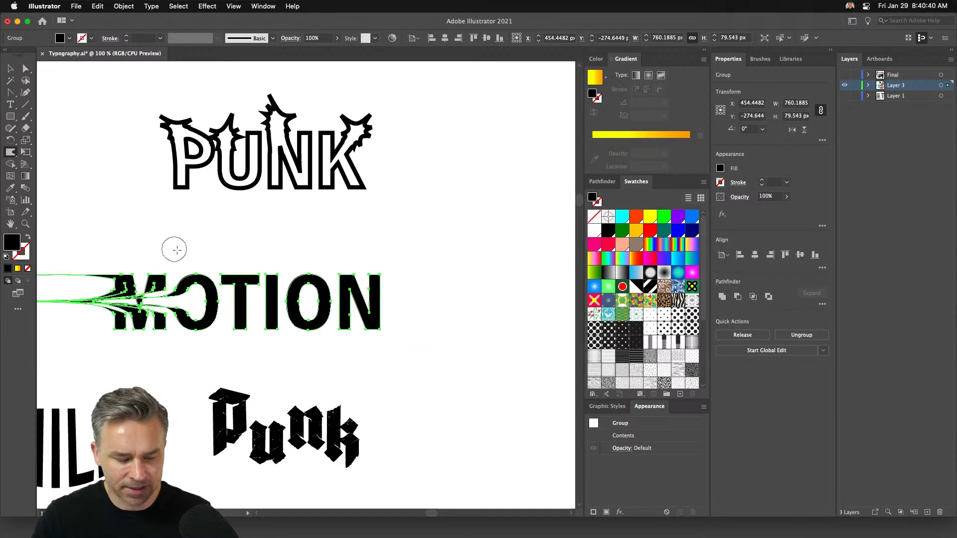
drag(277, 301, 69, 309)
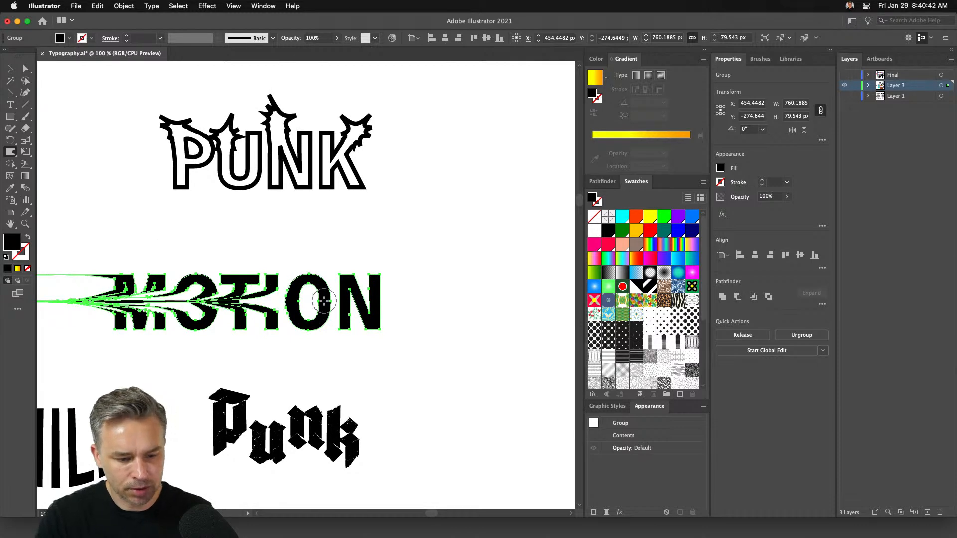
Try smearing the second O and the N leftward as well, and undo the last warp
drag(265, 302, 262, 303)
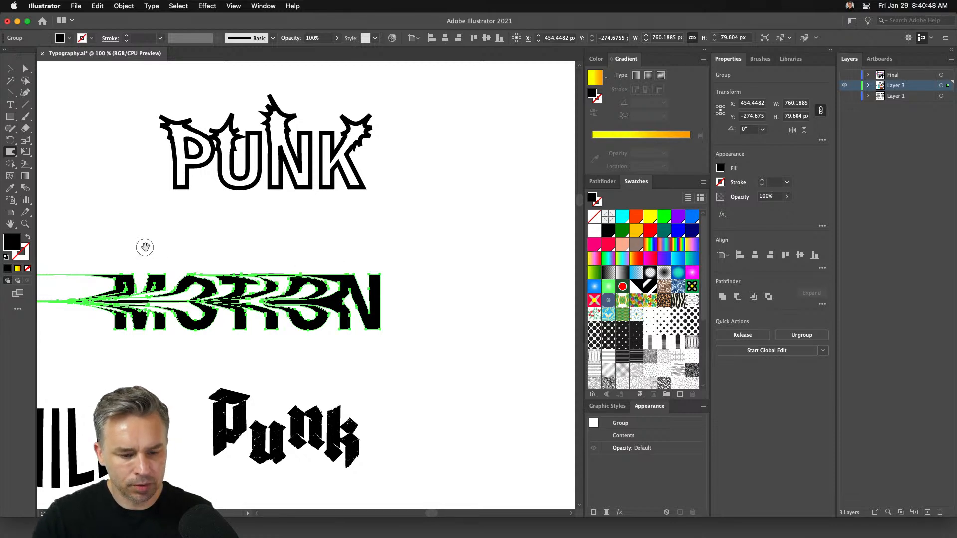
drag(145, 249, 303, 234)
key(v)
click(180, 154)
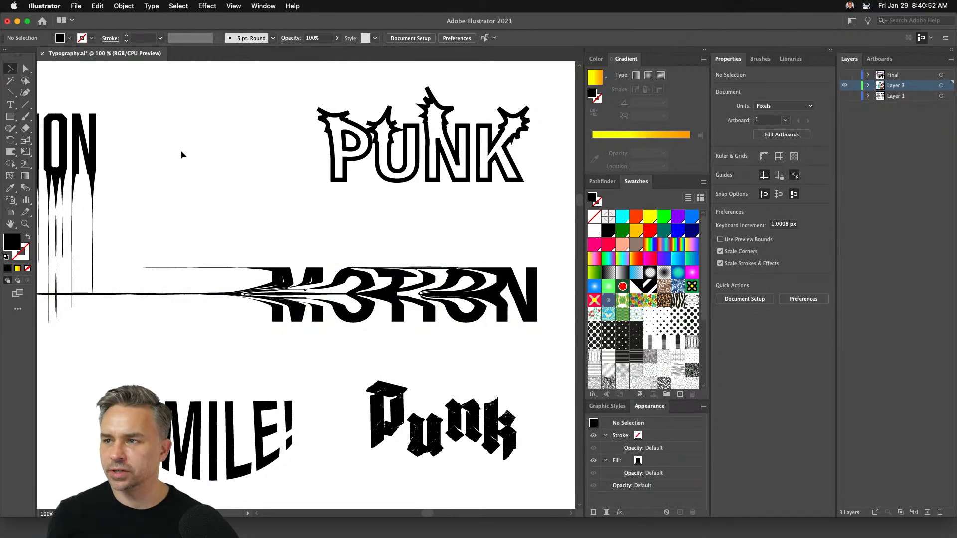
key(super+z)
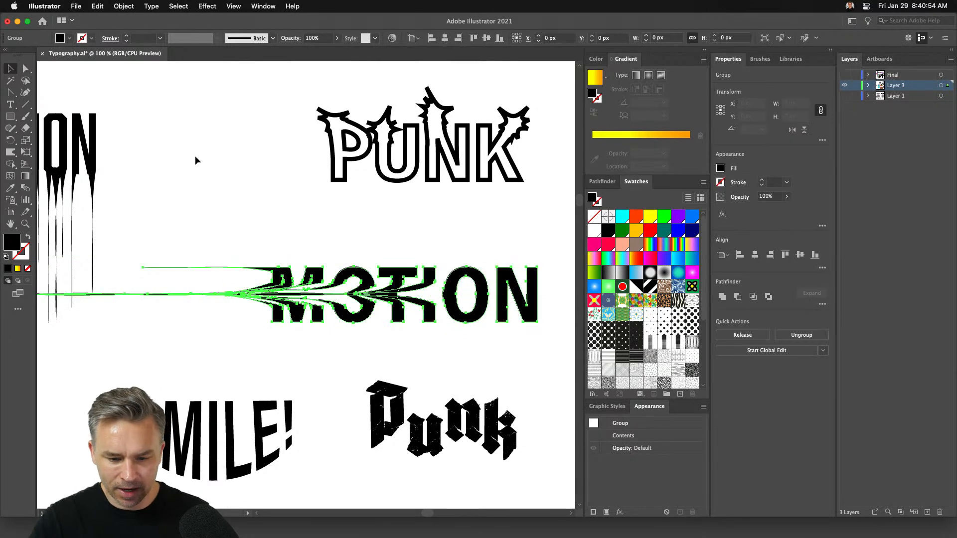
Warp the middle of the second O and the N, plus the bottom edge of the T, leftward and deselect the lettering
click(10, 152)
mouse_move(465, 292)
mouse_down()
mouse_move(501, 294)
mouse_move(299, 304)
mouse_up()
drag(391, 320, 289, 314)
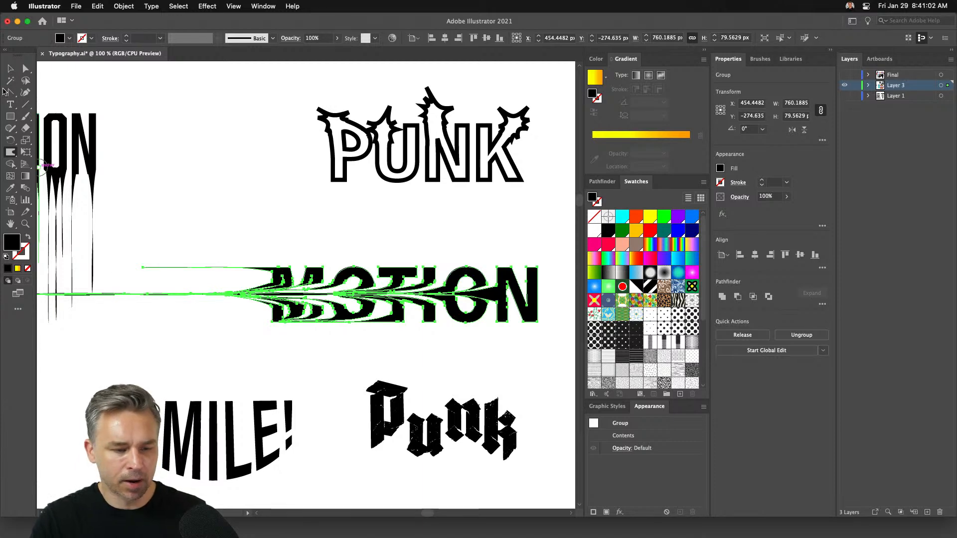
key(v)
click(332, 175)
click(232, 197)
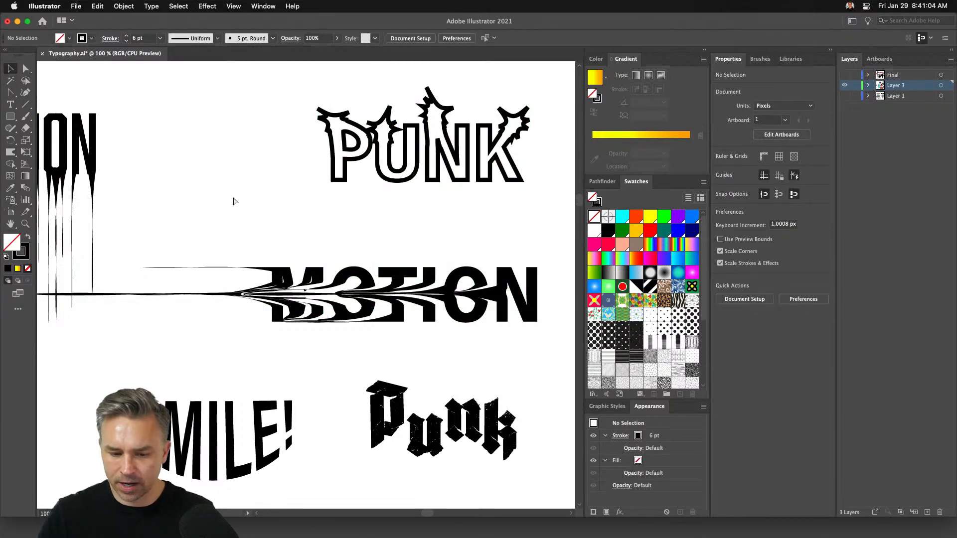
key(super+equal)
drag(246, 225, 129, 205)
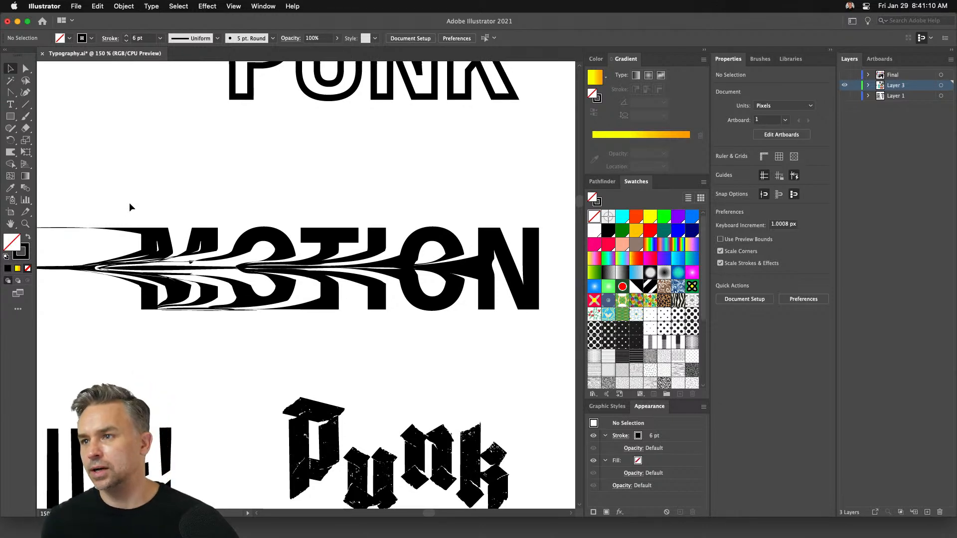
scroll(130, 203, right, 2)
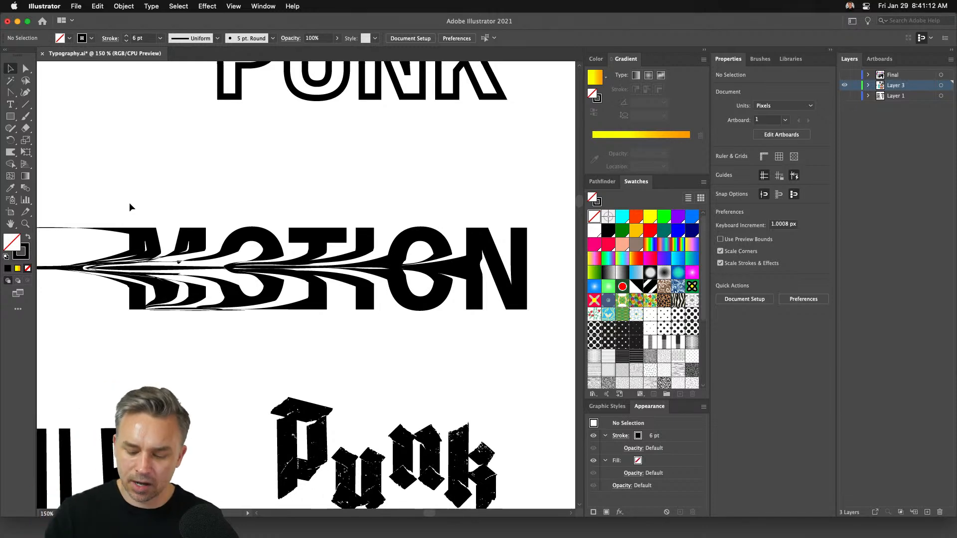
key(super+minus)
drag(283, 227, 125, 298)
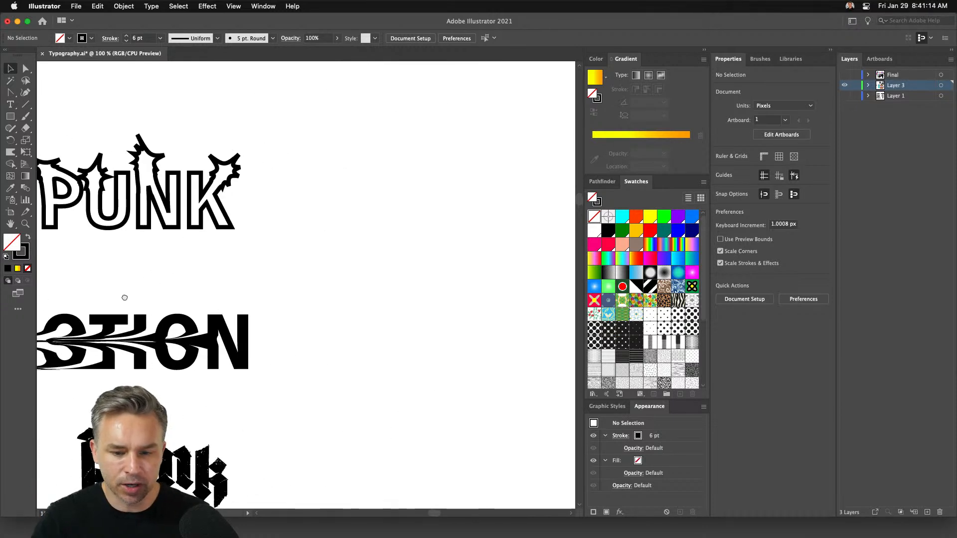
Add a point text reading MOTION in the empty area beside the PUNK lettering
scroll(125, 297, right, 3)
key(t)
click(274, 247)
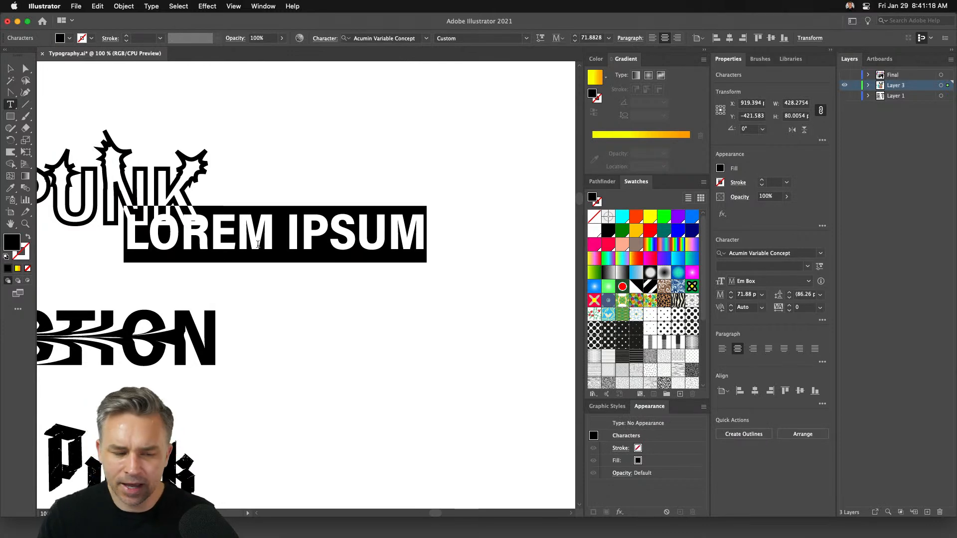
key(Escape)
drag(275, 248, 398, 252)
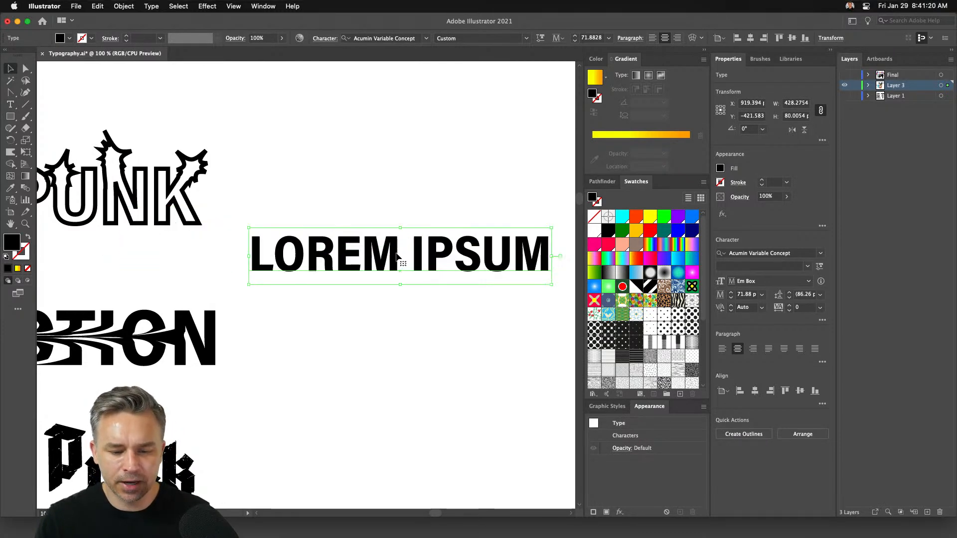
double_click(398, 252)
key(super+a)
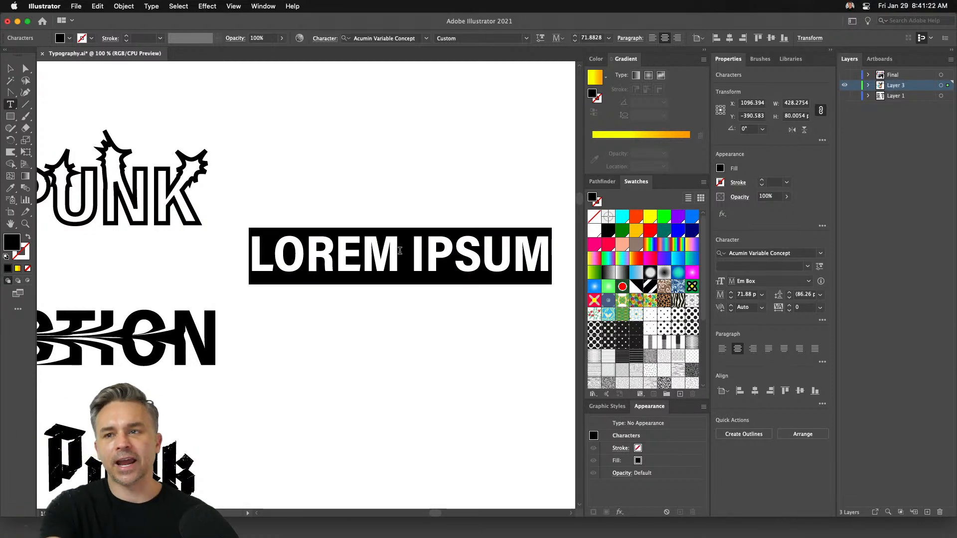
text(MOTION)
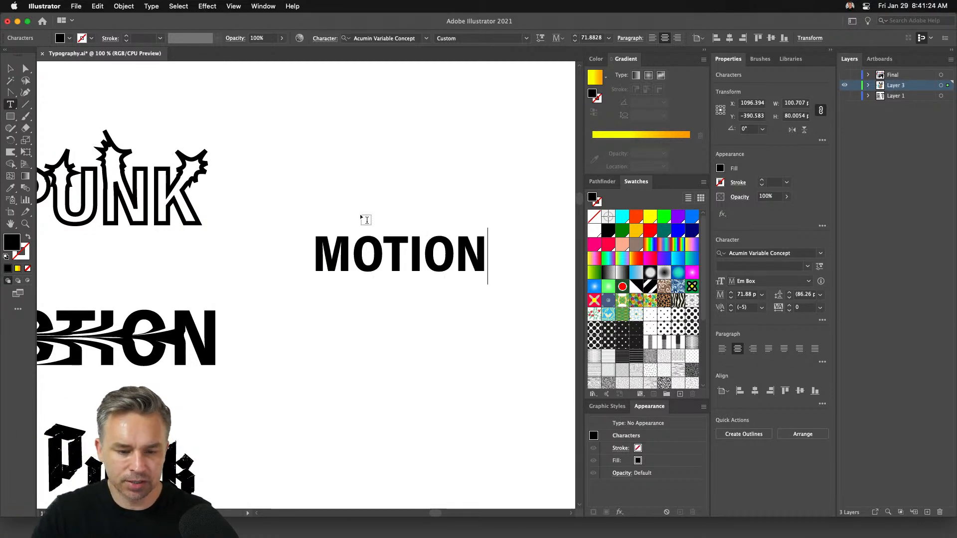
click(11, 65)
Clear the Decorative font filter and search the font families for "futu"
click(820, 253)
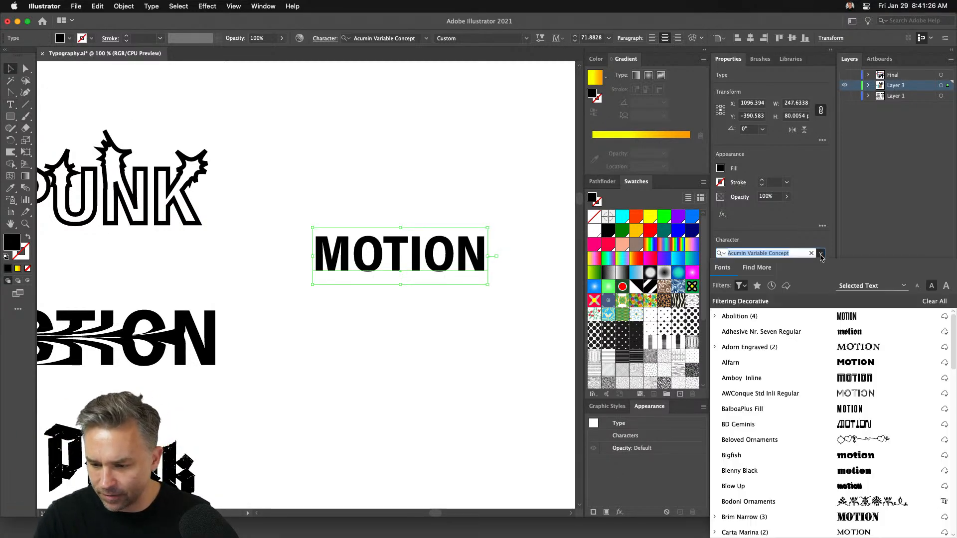
text(futu)
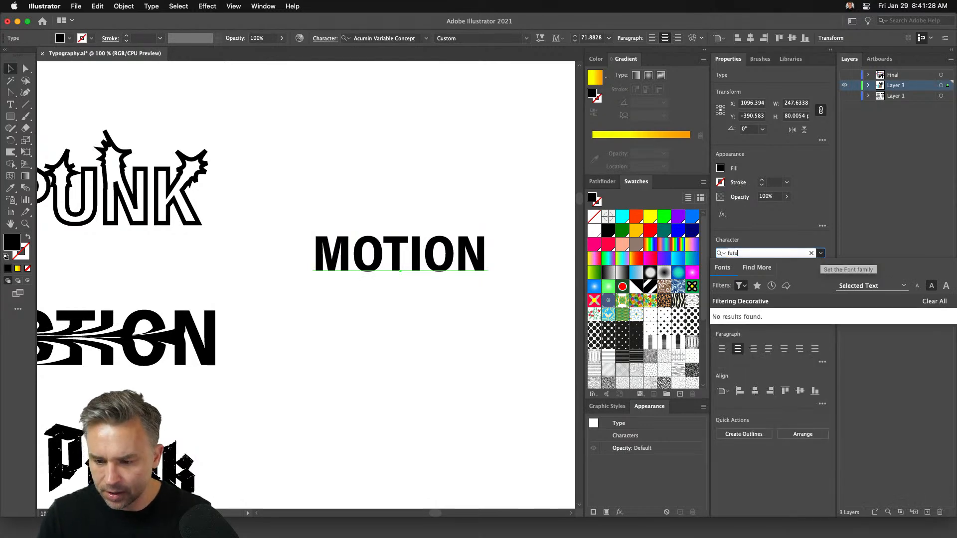
click(739, 286)
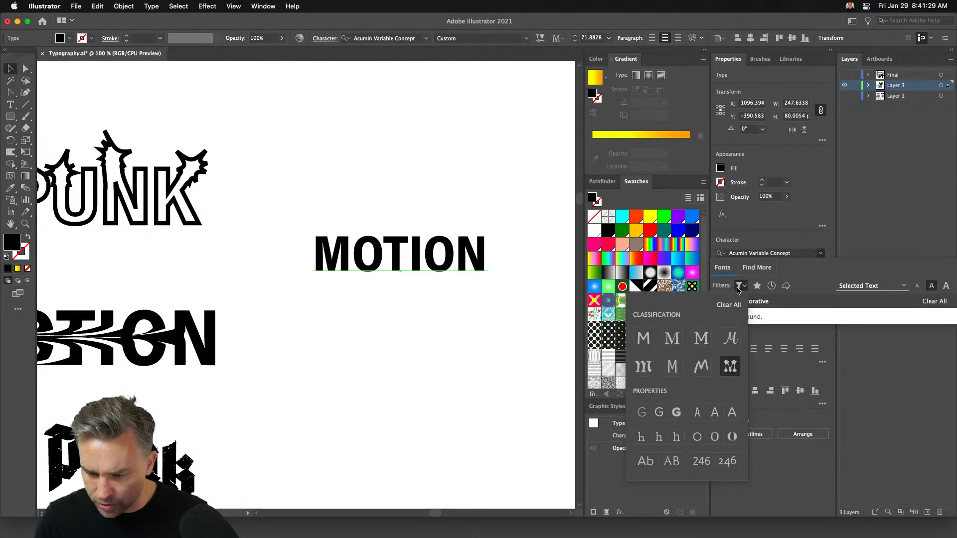
click(719, 307)
click(777, 253)
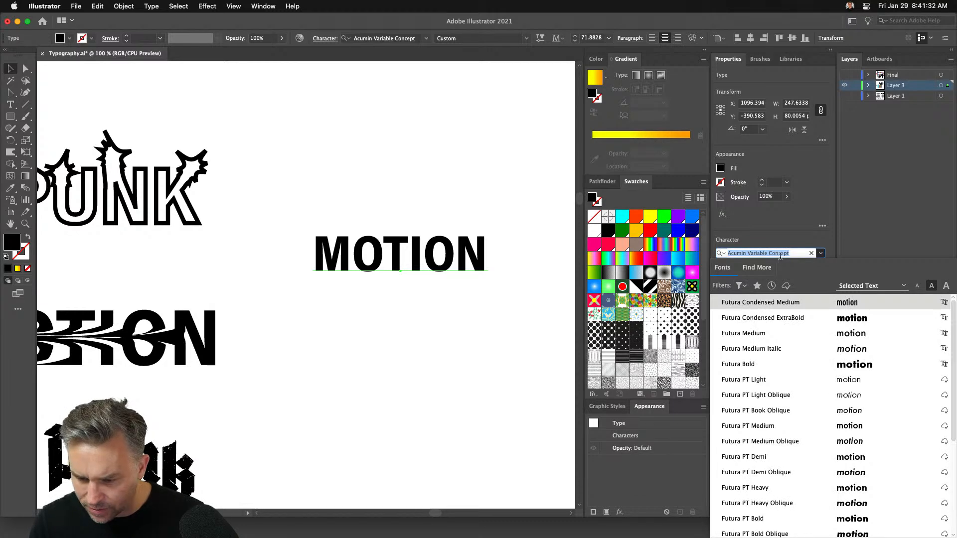
click(439, 258)
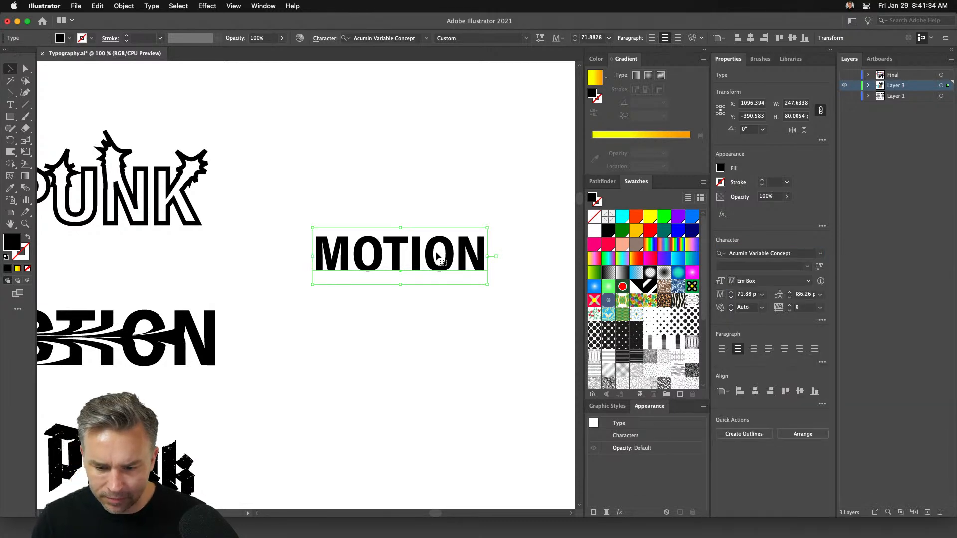
Retype the new text as MOTION and set its font to Futura PT Light
double_click(438, 256)
key(super+a)
text(MOTION)
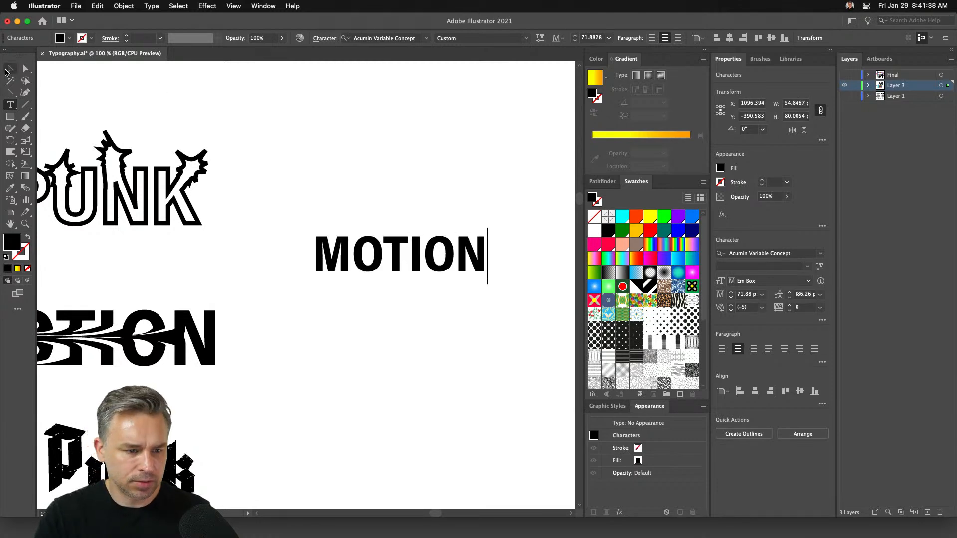
key(Escape)
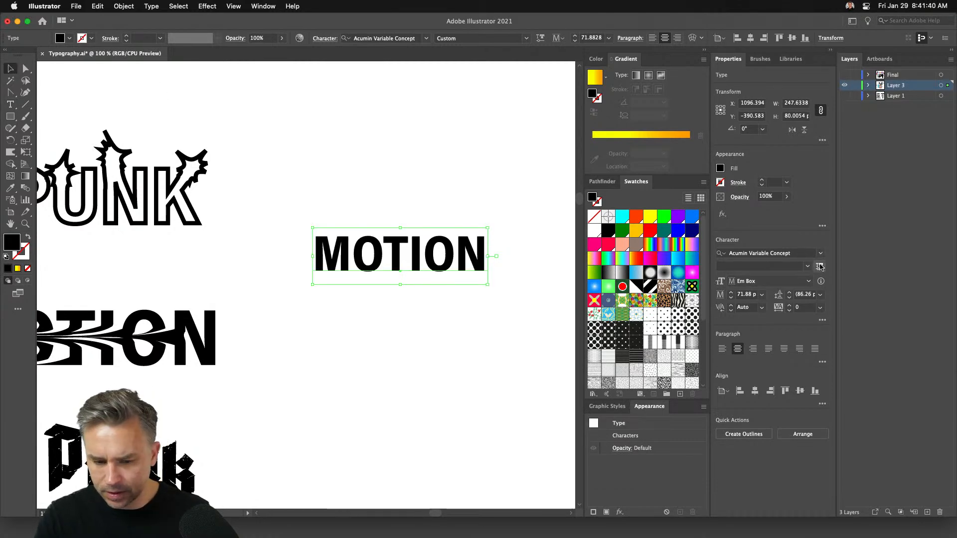
click(821, 253)
text(fut)
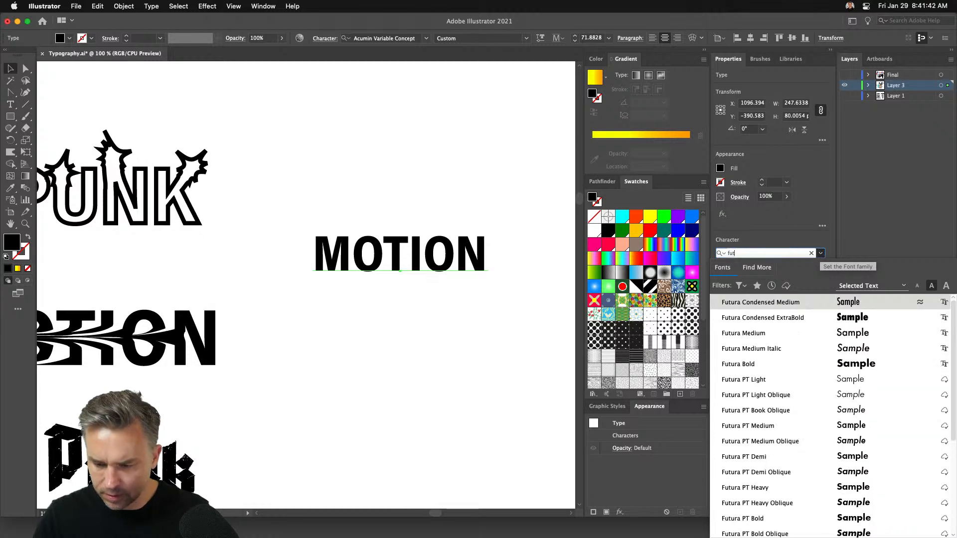
click(826, 376)
Enlarge the MOTION text to about 141 pt and move it farther up and away from the PUNK lettering
key(super+equal)
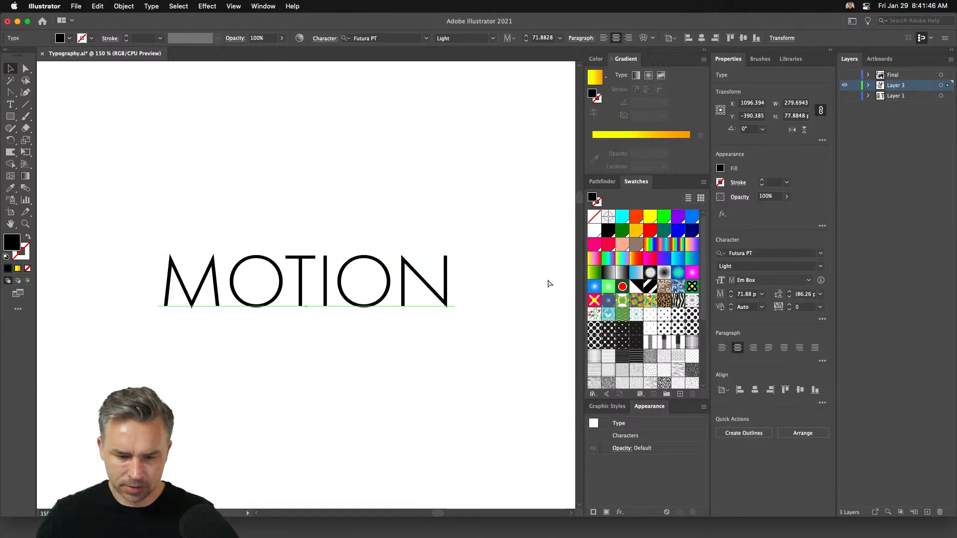
drag(446, 242, 593, 160)
key(super+minus)
key(super+minus)
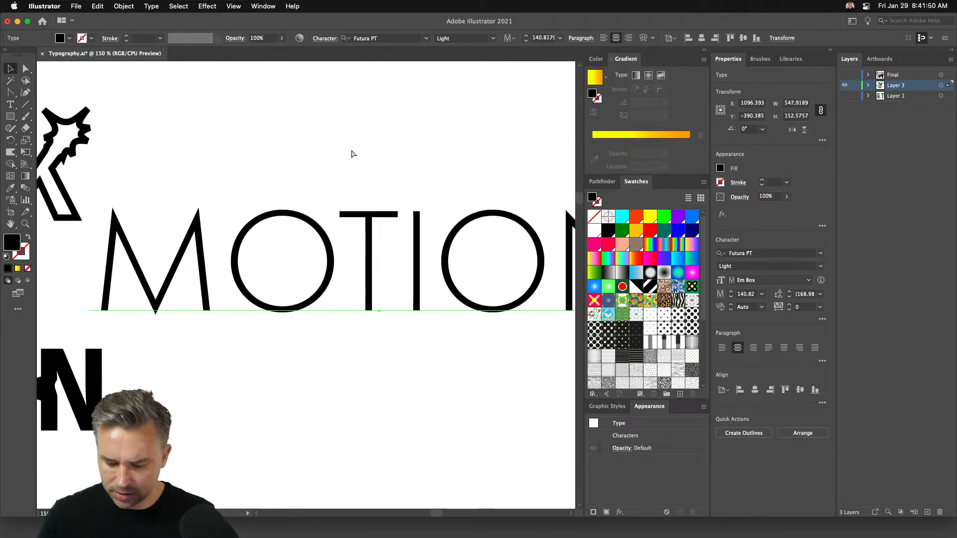
drag(289, 275, 421, 172)
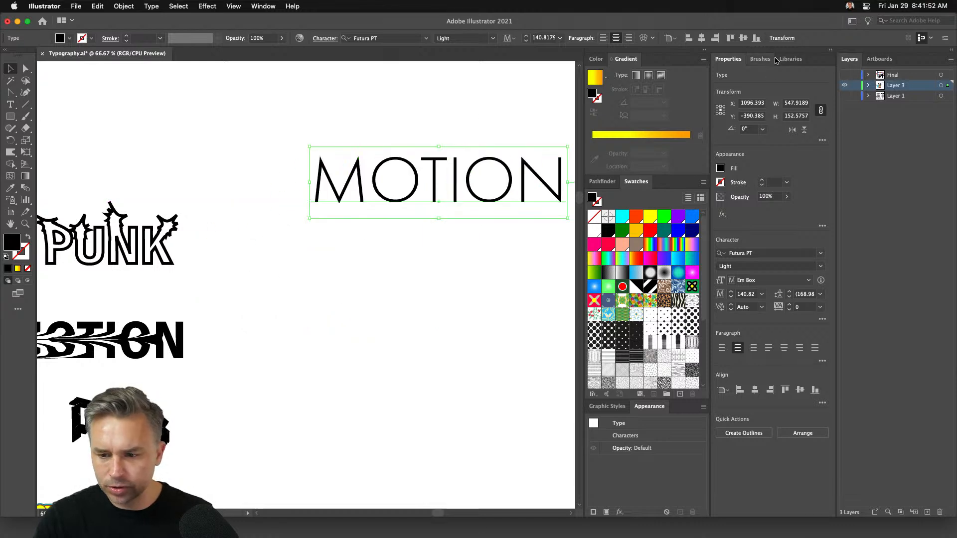
Collapse the layer list to widen the canvas and enlarge the MOTION text to about 209 pt
click(952, 54)
scroll(369, 179, up, 1)
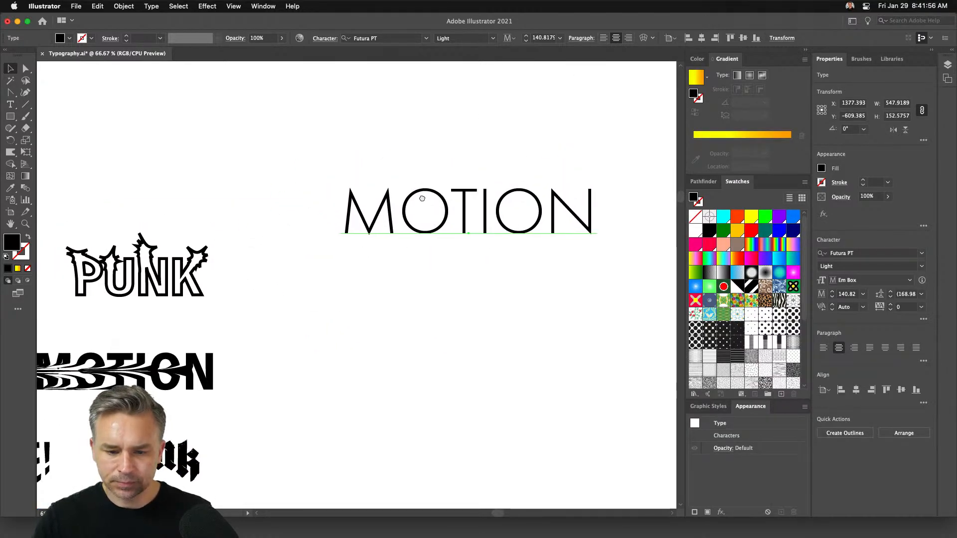
drag(322, 160, 258, 142)
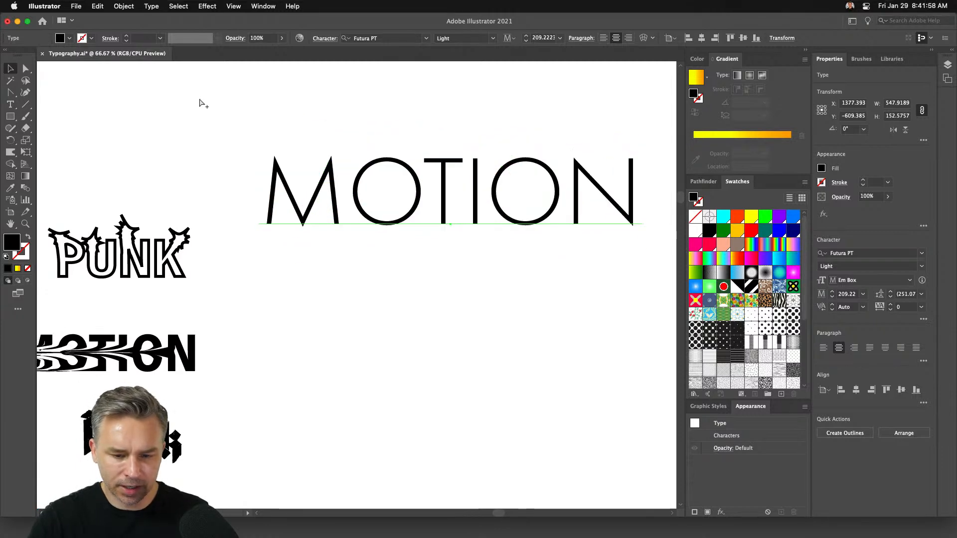
Place a copy of the MOTION text in Futura PT Medium below the original and move both words upward
drag(330, 205, 321, 329)
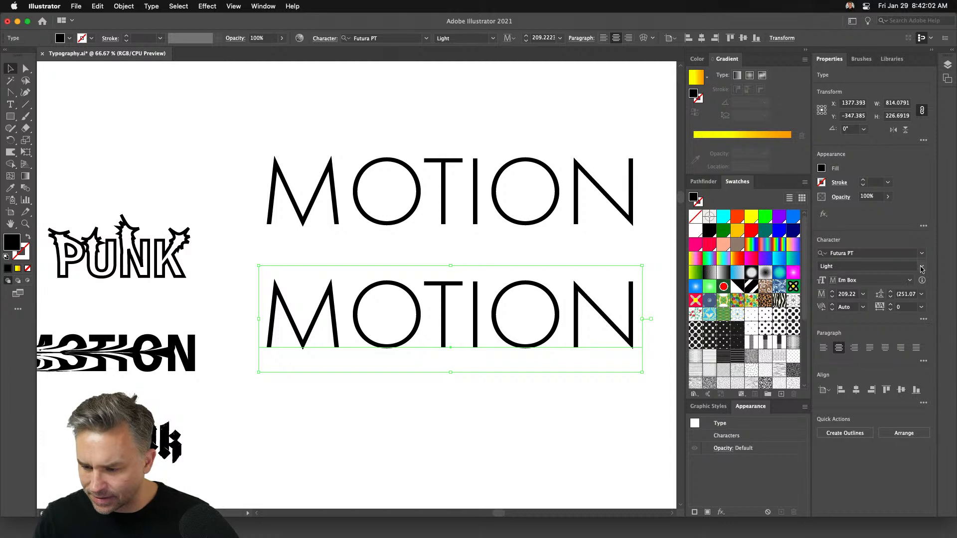
click(877, 267)
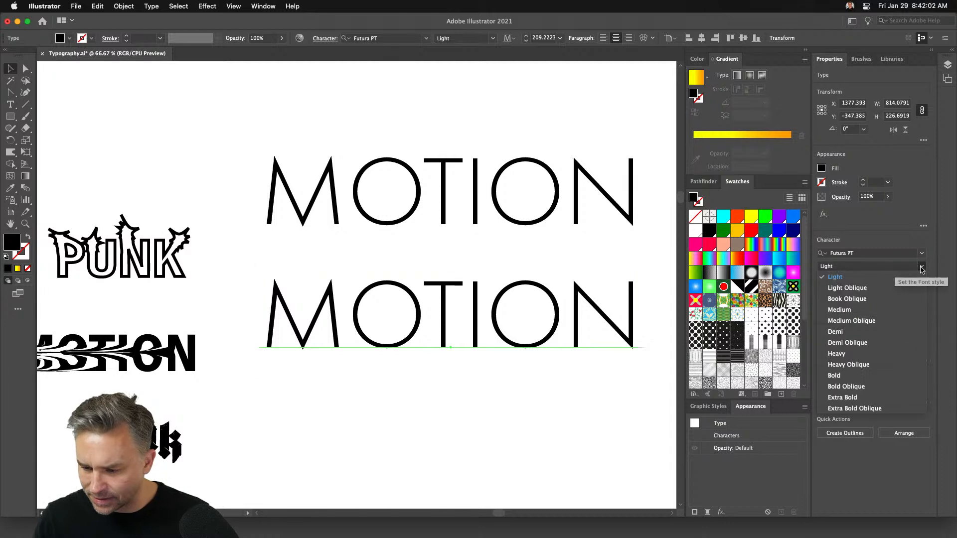
click(882, 310)
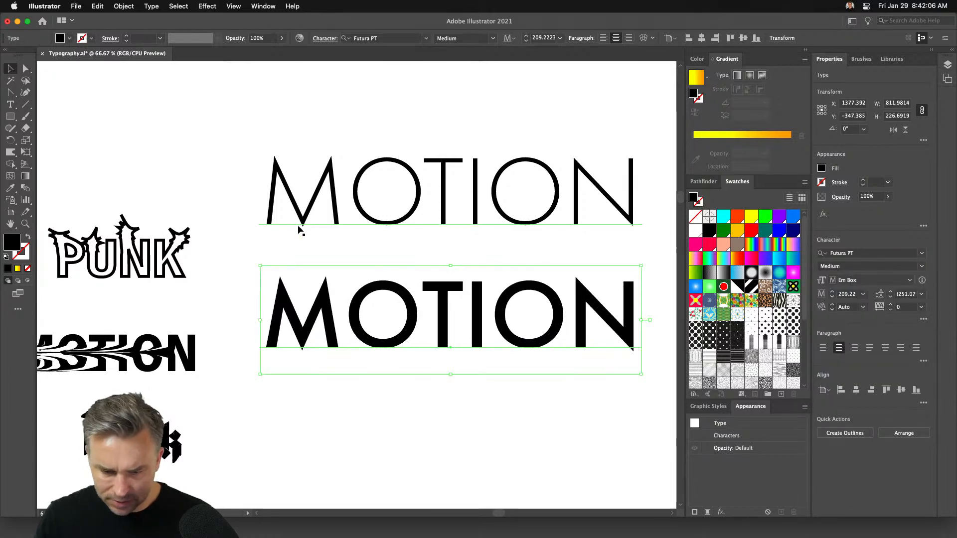
drag(373, 212, 351, 117)
drag(315, 314, 313, 285)
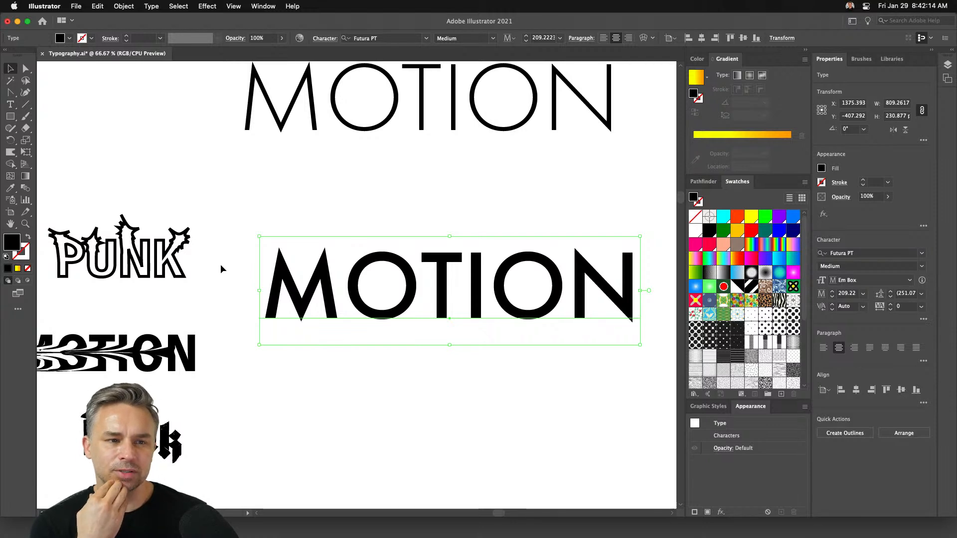
Convert the Medium MOTION text to outlines and swap its fill and stroke
click(150, 5)
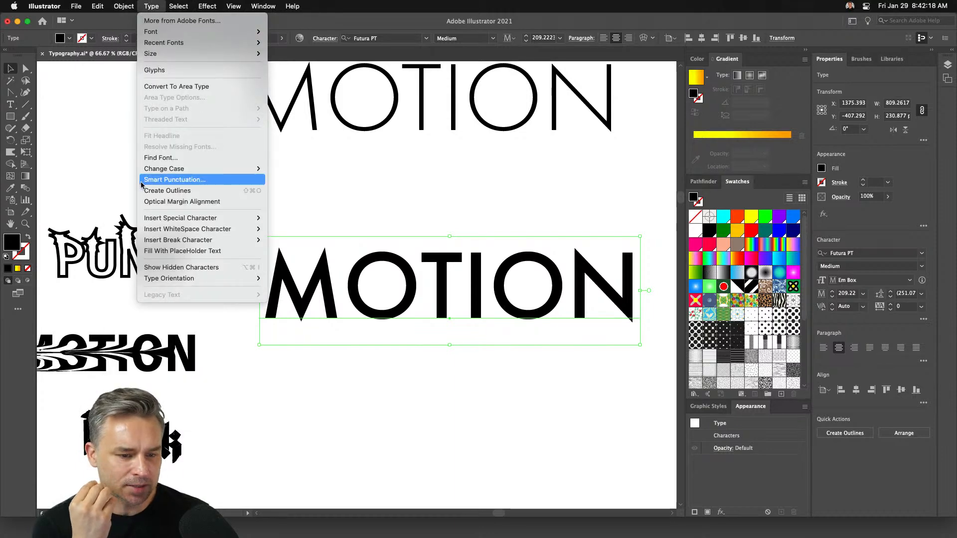
click(168, 190)
click(28, 238)
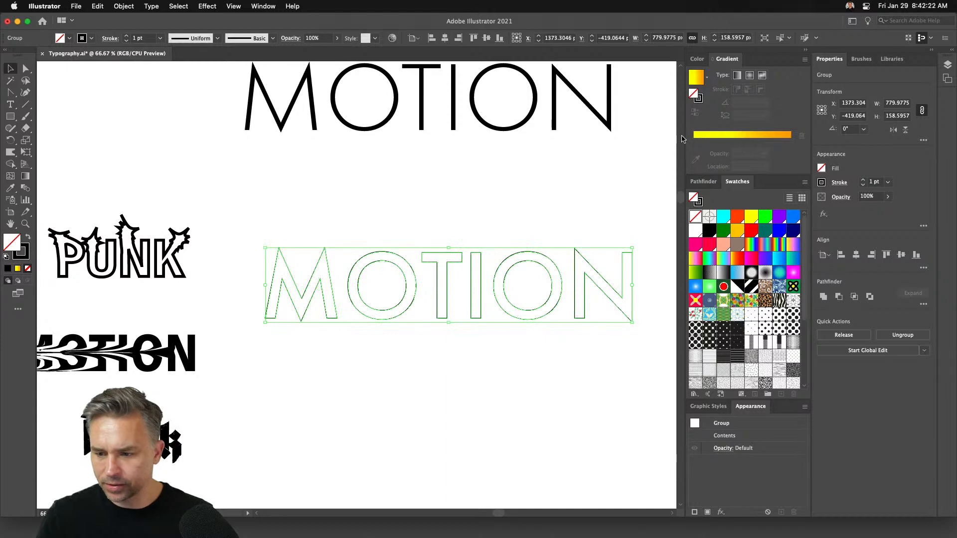
Set Layer 3's colour to Light Blue and collapse the gradient and swatches area to widen the canvas
click(947, 61)
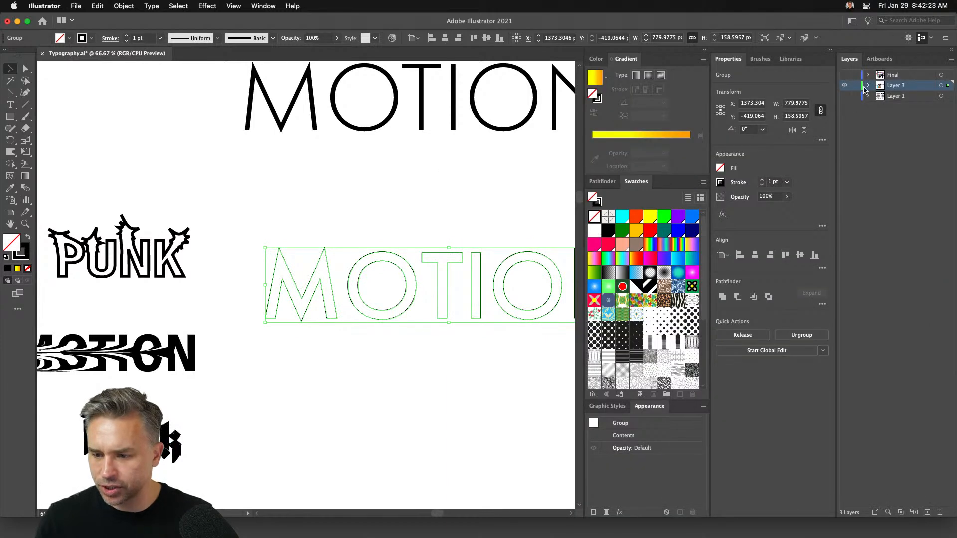
double_click(923, 88)
click(380, 213)
click(379, 239)
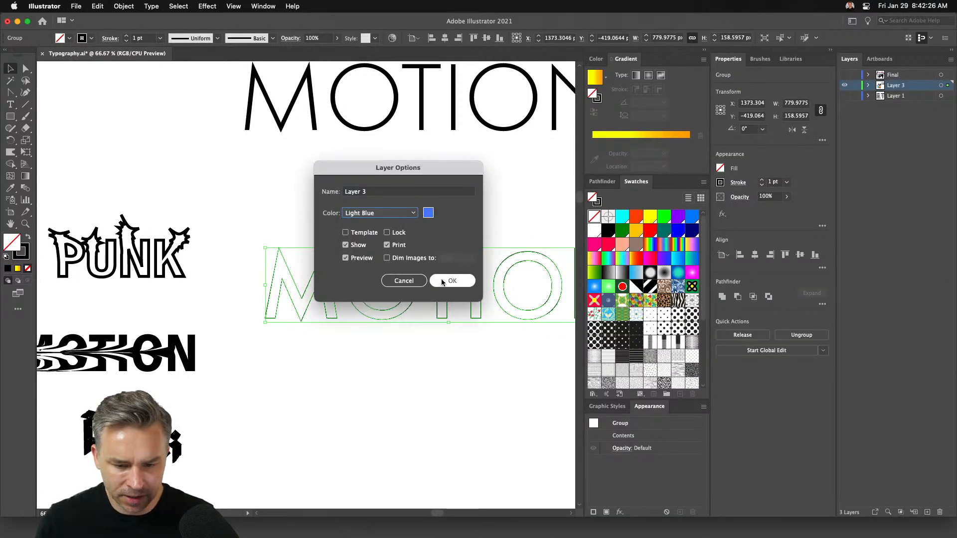
click(443, 281)
click(703, 50)
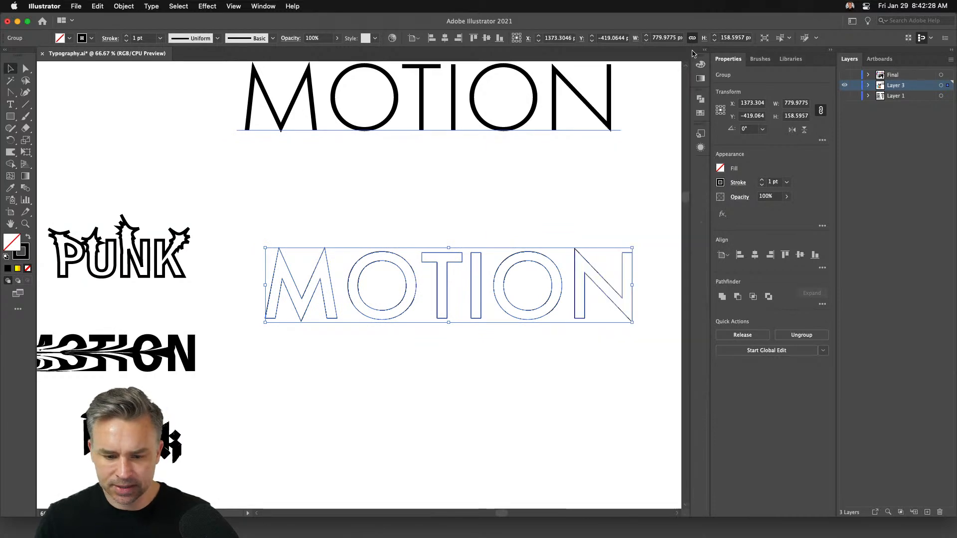
Delete the bottom segments of both legs of the outlined M to leave them open
key(super+equal)
key(super+equal)
drag(321, 203, 560, 169)
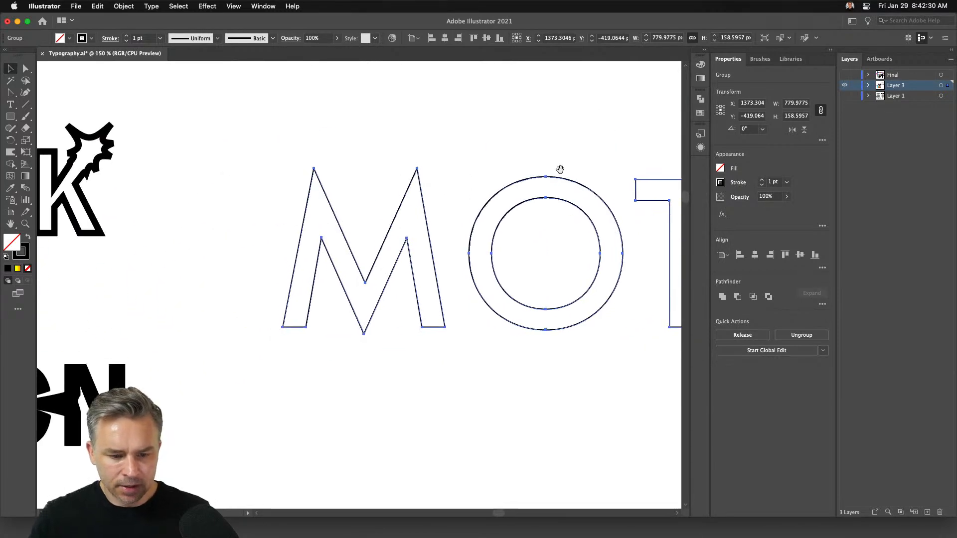
key(a)
click(294, 338)
click(291, 327)
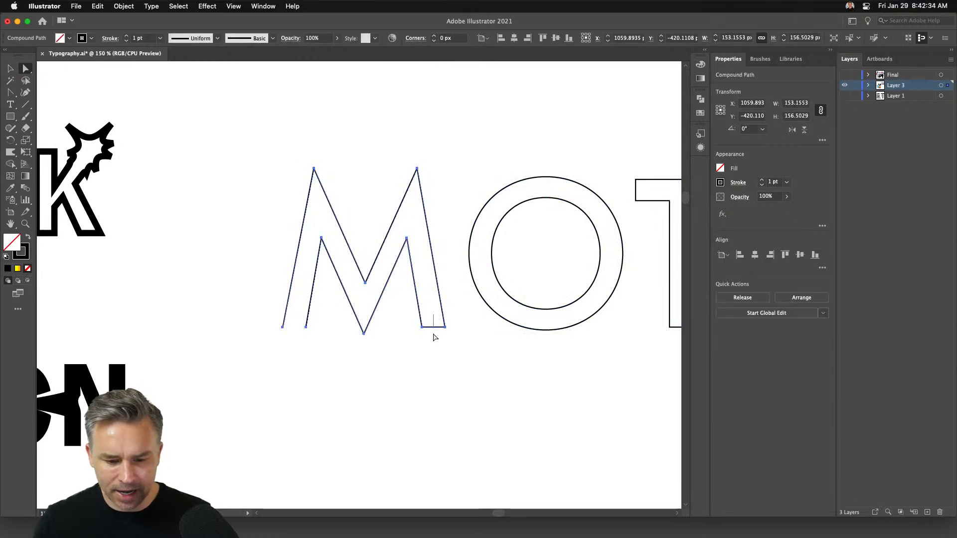
click(432, 354)
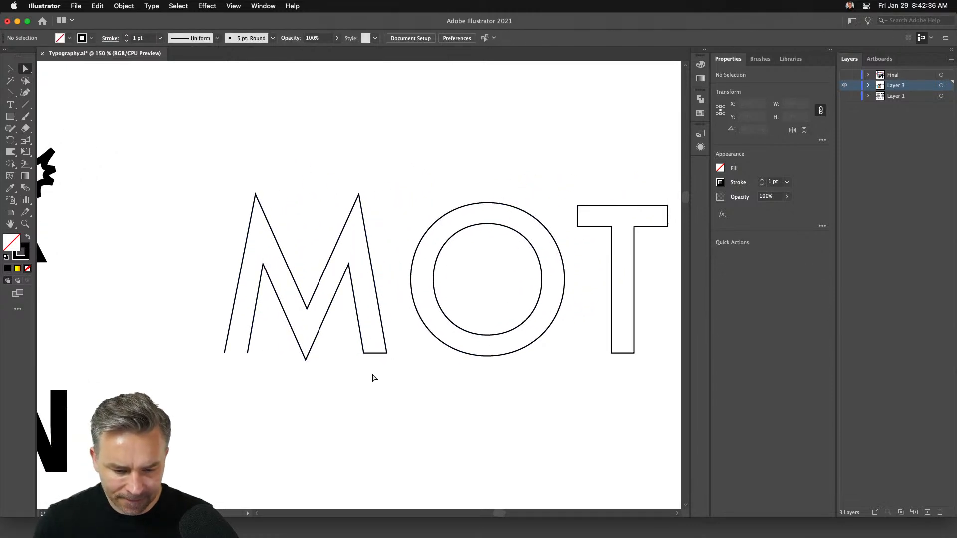
drag(376, 347, 376, 348)
scroll(481, 339, up, 2)
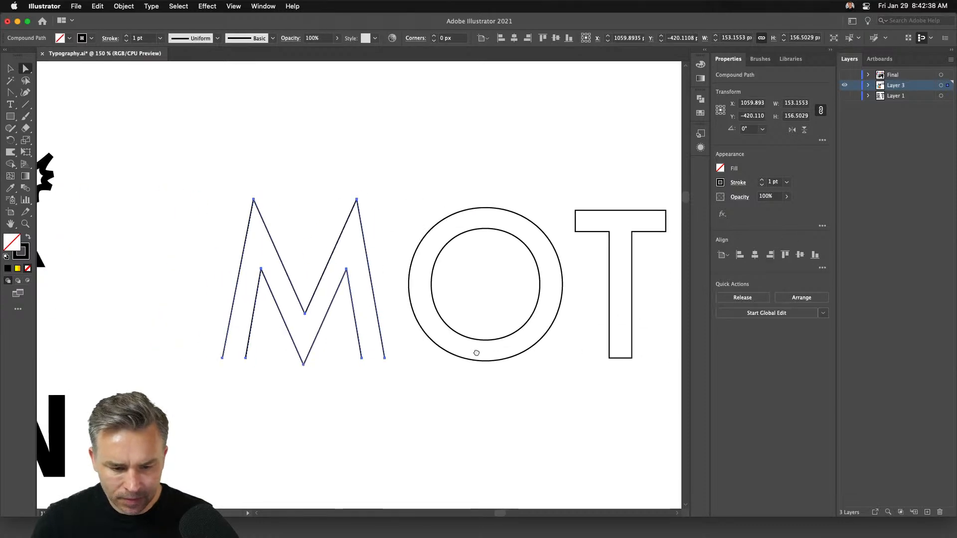
Release the M's compound path and ungroup the outlined MOTION letters
click(11, 68)
right_click(262, 241)
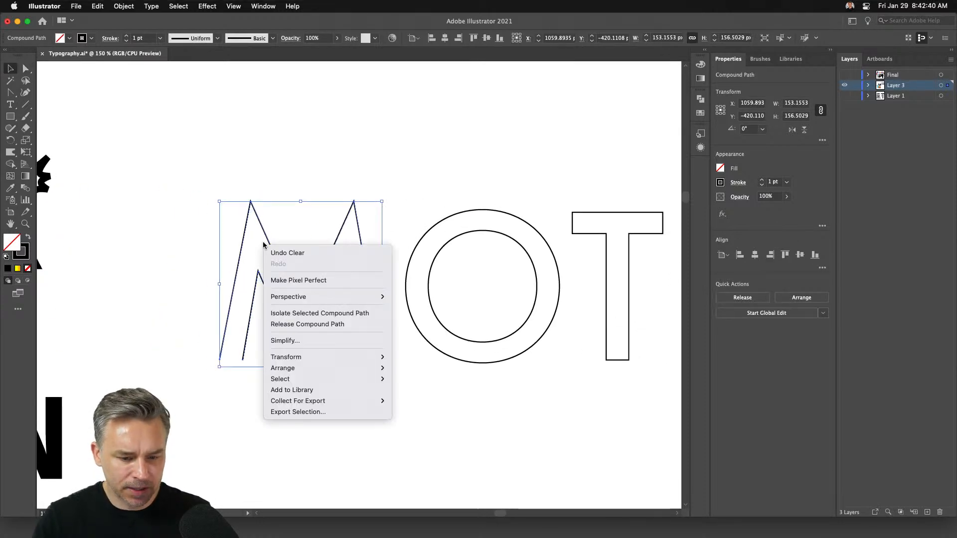
click(283, 325)
click(449, 214)
click(449, 216)
right_click(436, 223)
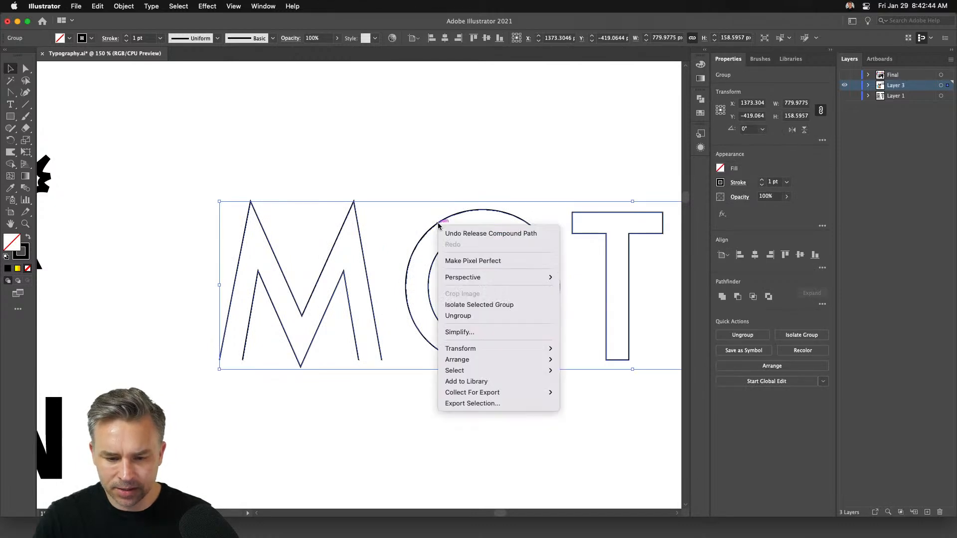
click(449, 316)
Release the compound path of the first O into separate inner and outer circles
click(451, 172)
click(471, 214)
right_click(473, 213)
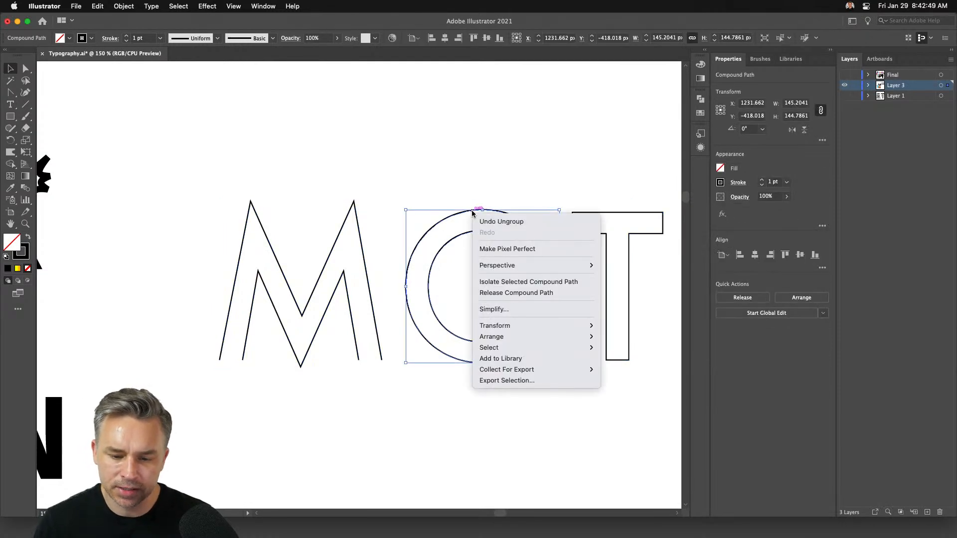
click(507, 296)
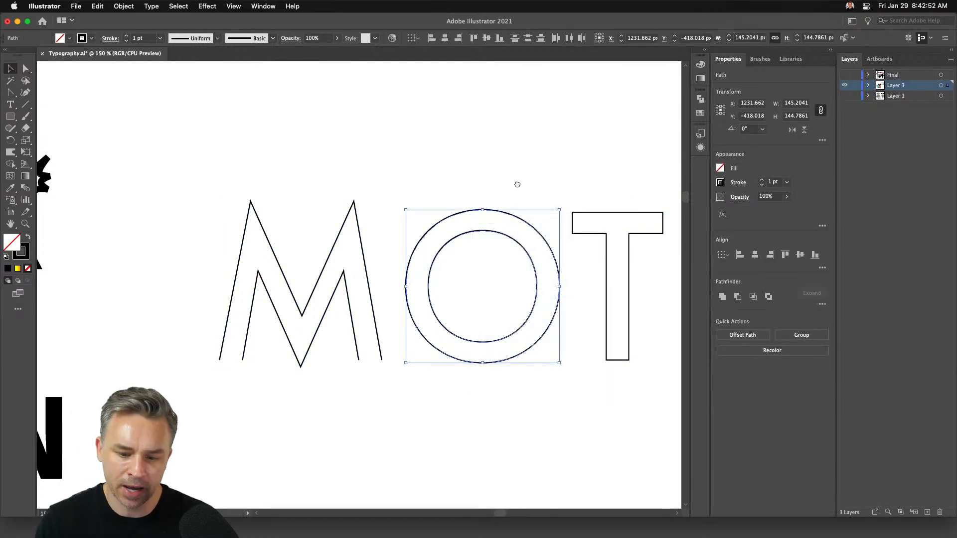
drag(517, 181, 262, 183)
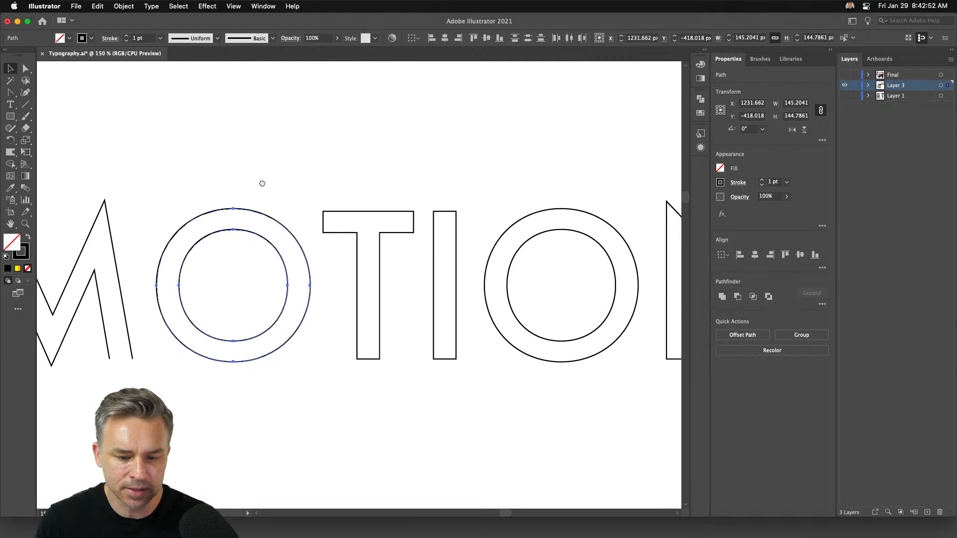
Scale down the inner circle of the first O proportionally around its centre
click(190, 192)
click(194, 237)
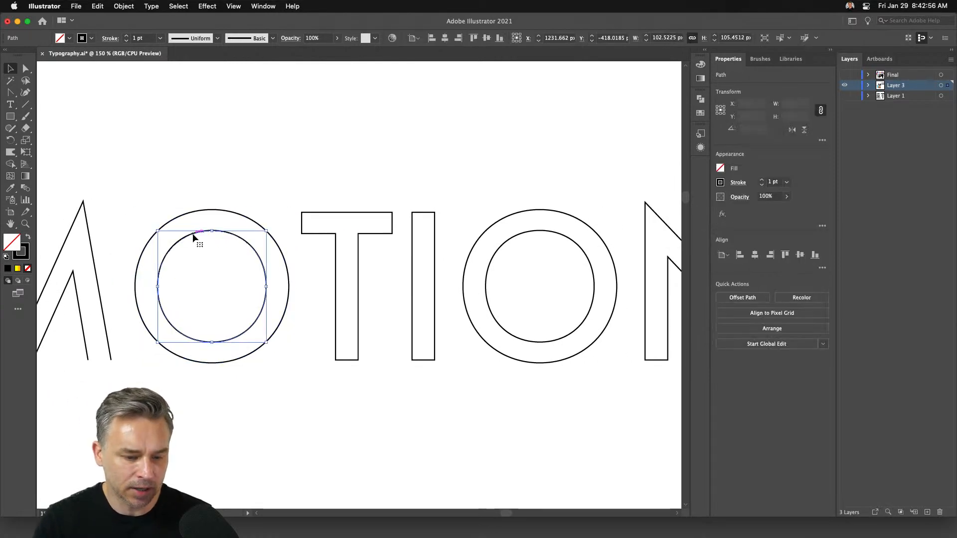
drag(158, 230, 169, 244)
Delete the top and bottom segments of the letter I, leaving two separate vertical lines
click(324, 230)
scroll(306, 187, right, 1)
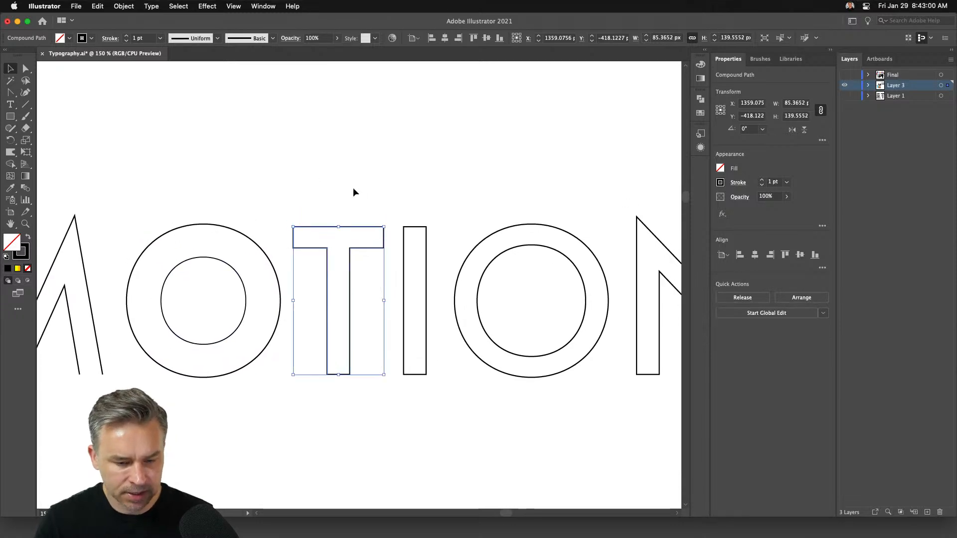
scroll(353, 187, right, 3)
scroll(202, 195, left, 3)
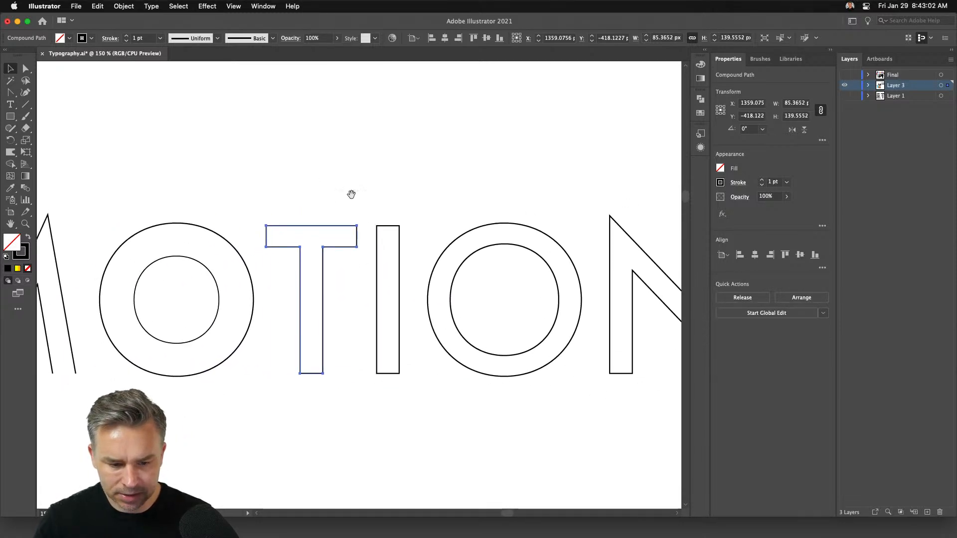
click(26, 69)
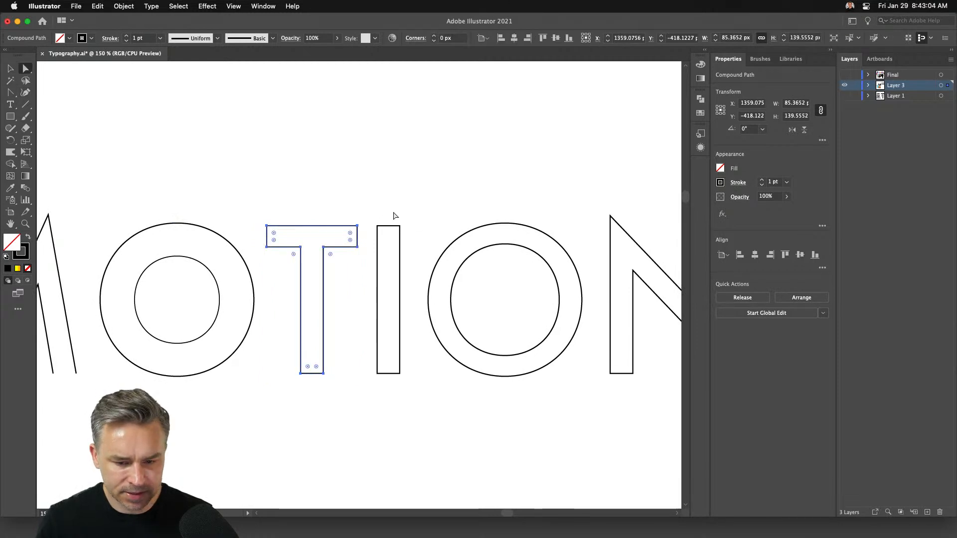
drag(388, 244, 385, 381)
key(Delete)
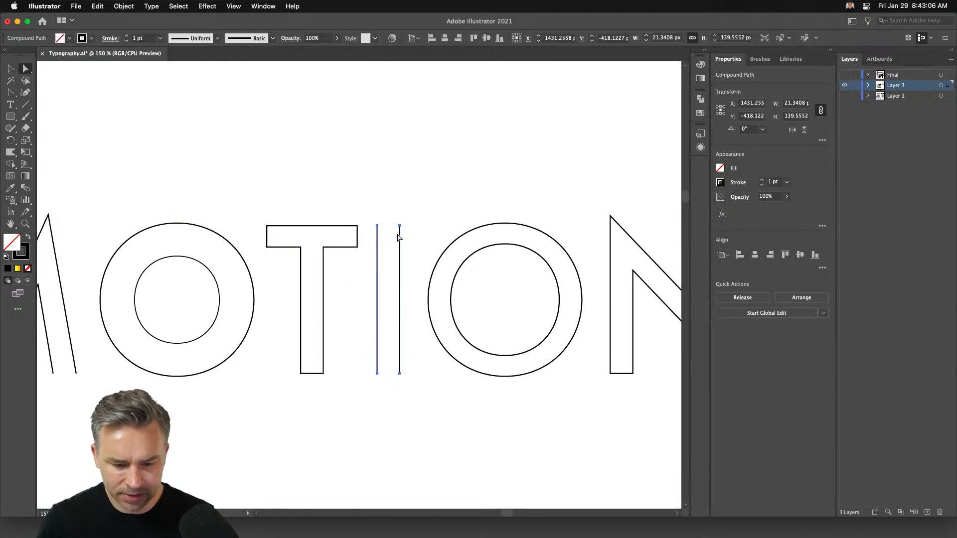
click(466, 261)
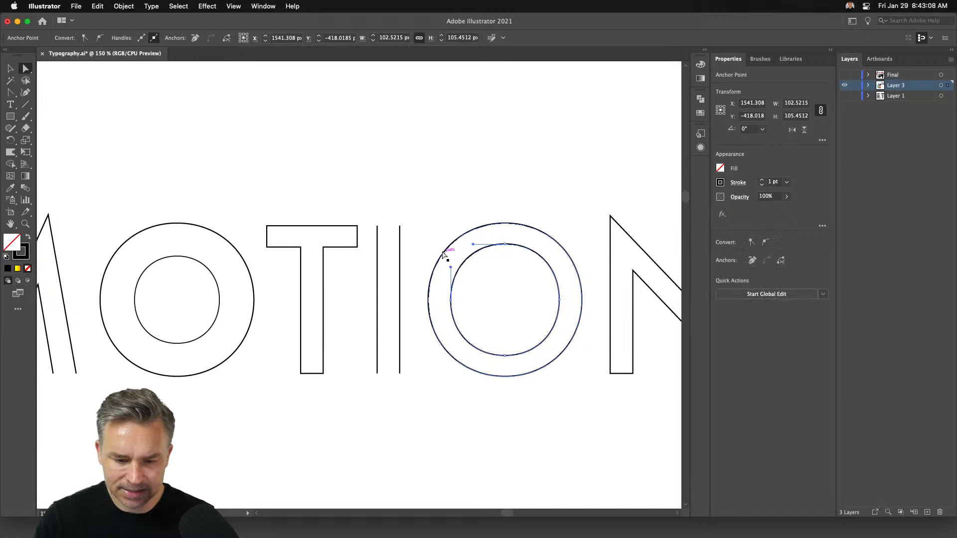
click(443, 189)
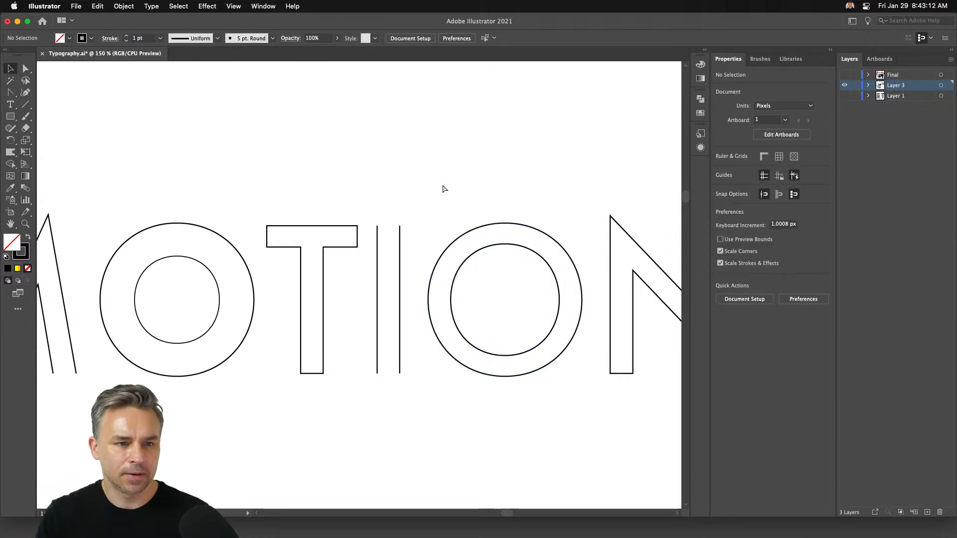
key(super+equal)
key(super+equal)
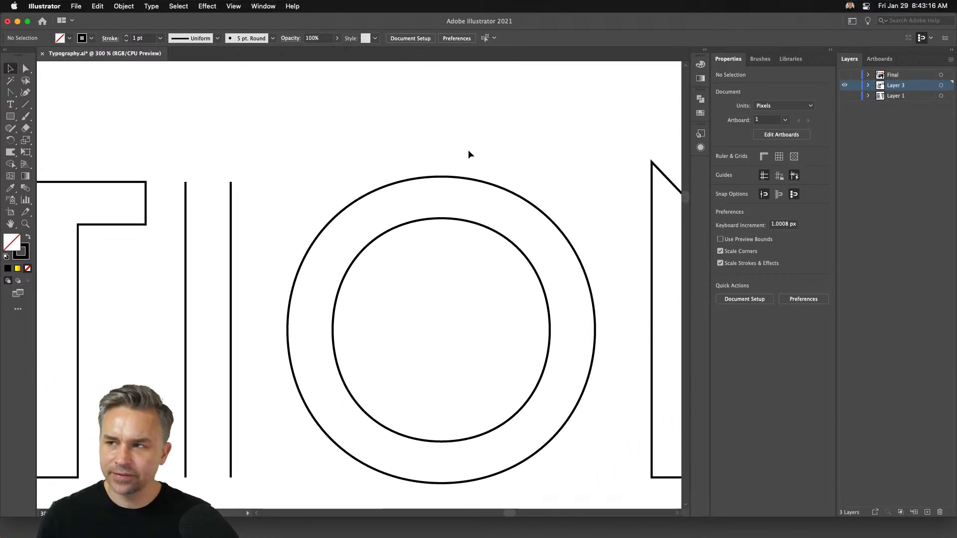
drag(338, 221, 548, 438)
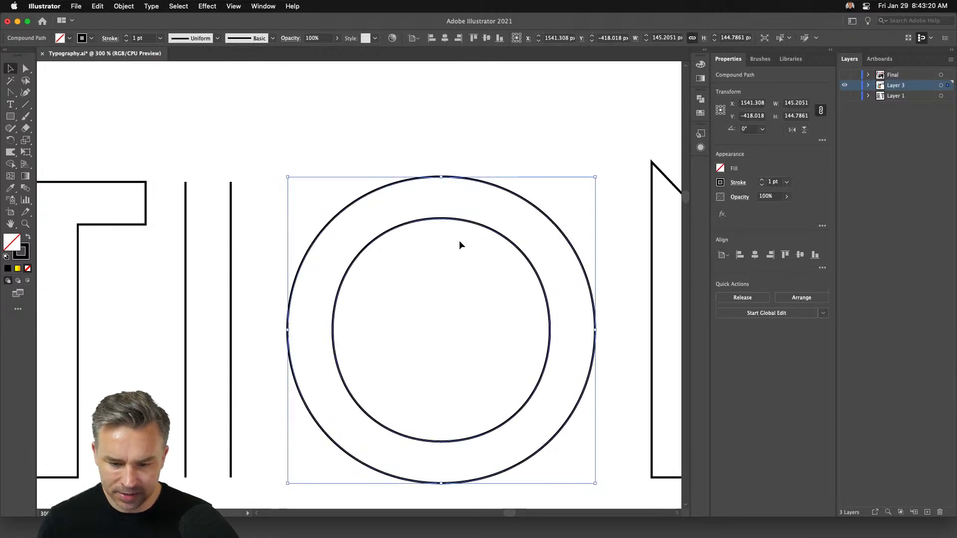
key(a)
click(329, 256)
drag(337, 220, 557, 442)
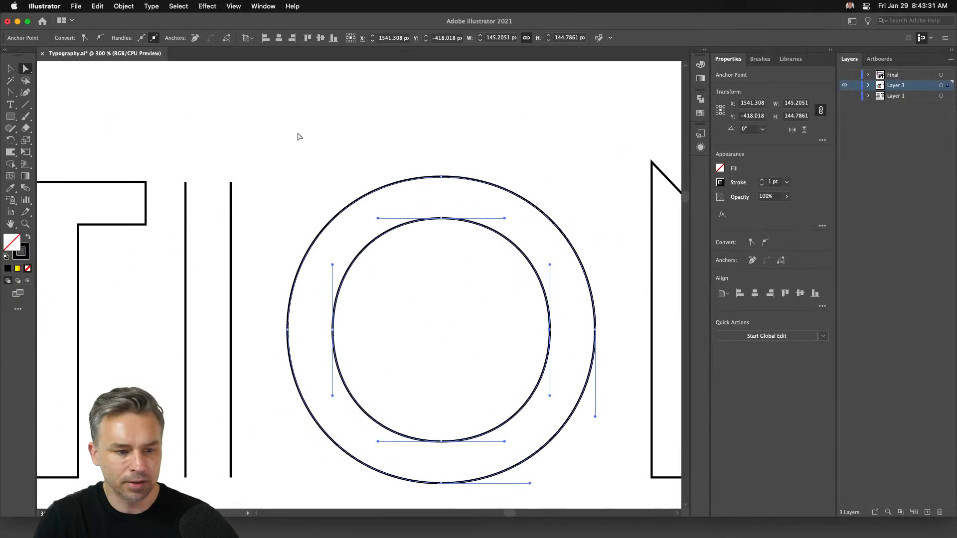
click(299, 136)
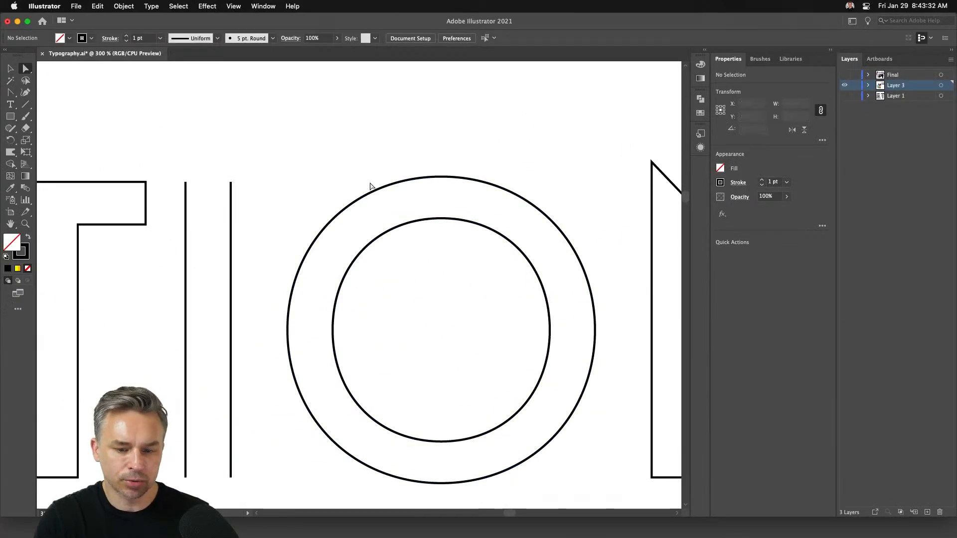
Scale down the inner circle of the second O proportionally around its centre
click(443, 221)
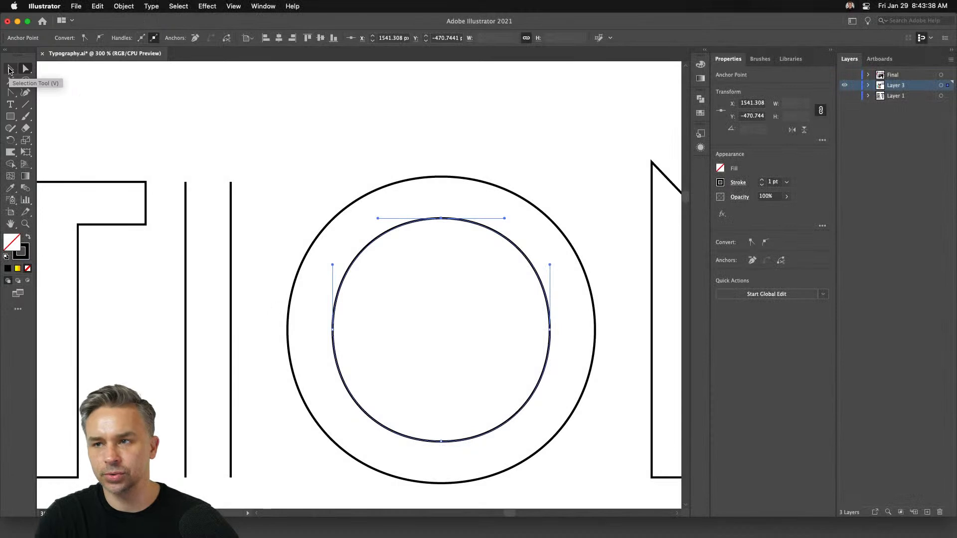
click(10, 69)
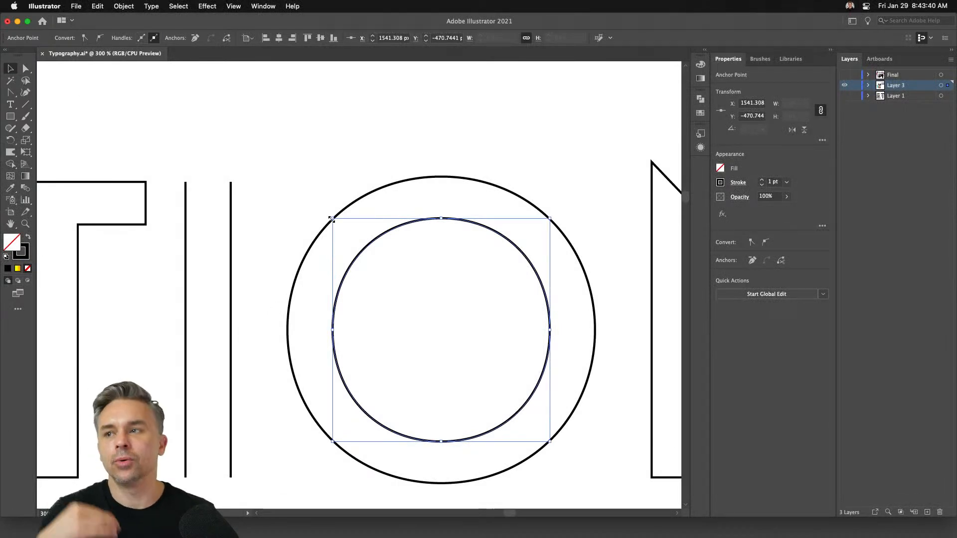
drag(332, 217, 345, 252)
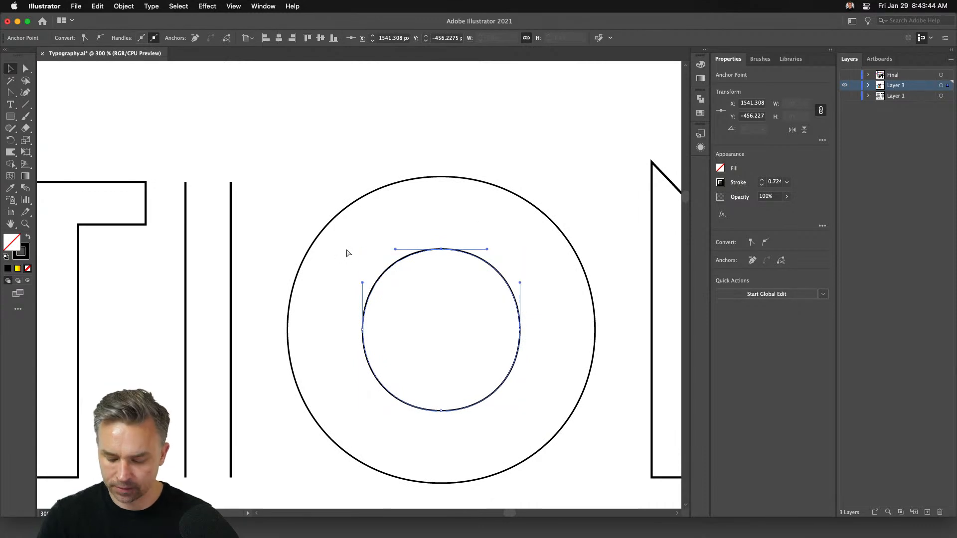
Delete the bottom segment of the N's left leg and the top segment of its right leg
key(super+minus)
scroll(346, 254, right, 5)
key(a)
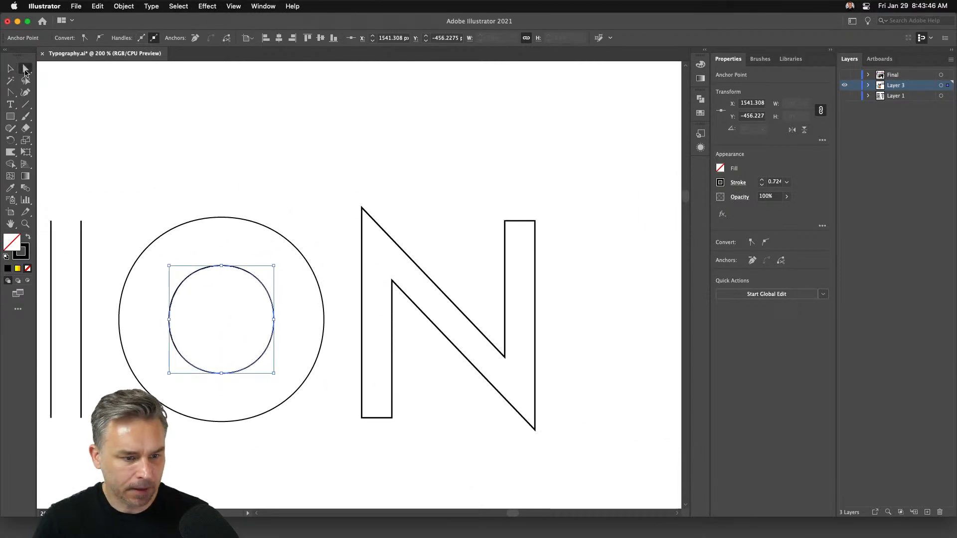
drag(373, 444, 389, 407)
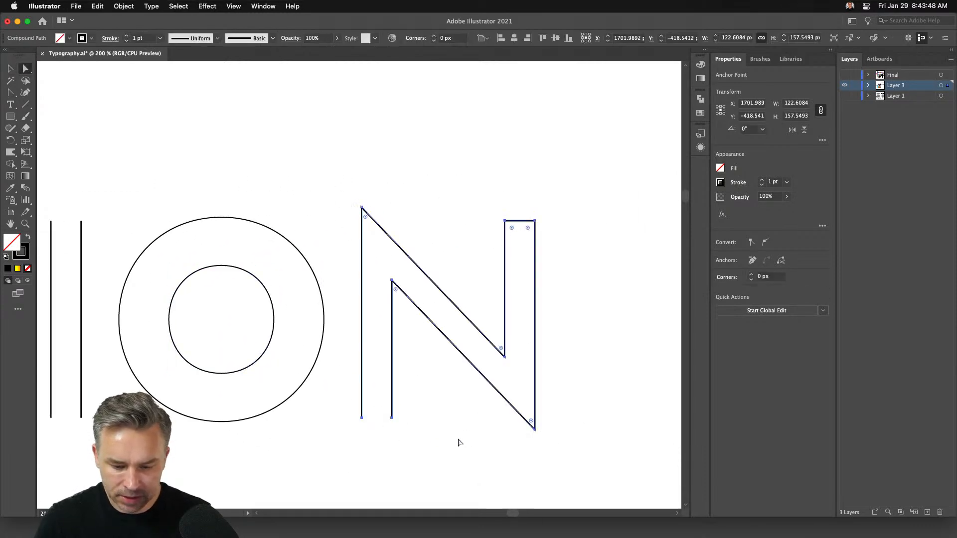
drag(522, 197, 529, 241)
click(415, 195)
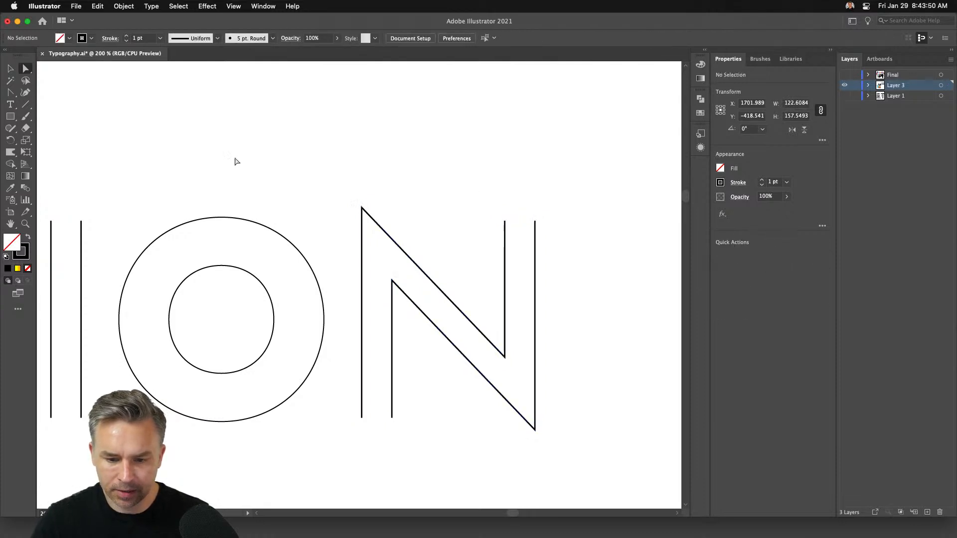
Release the compound paths of the second O and the N into separate paths
click(8, 67)
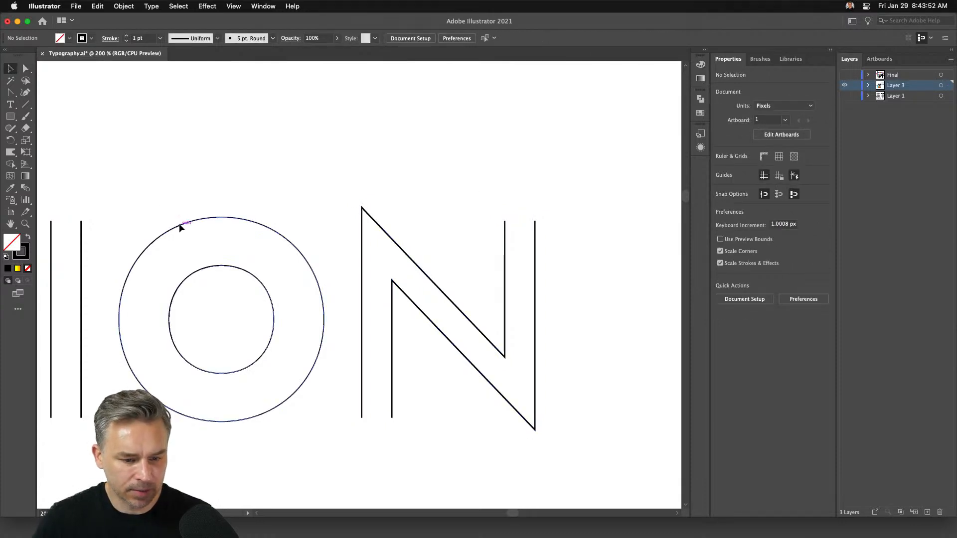
click(181, 225)
right_click(186, 226)
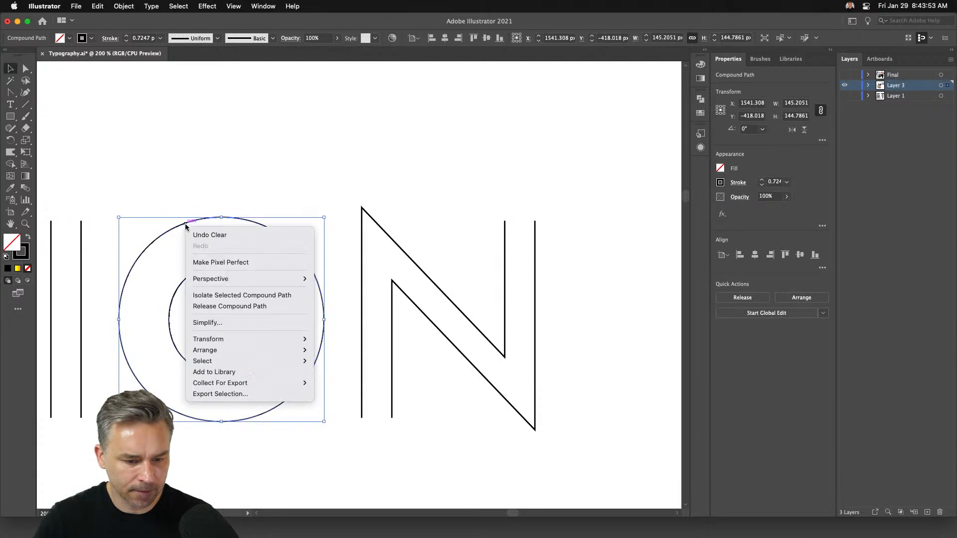
click(214, 306)
click(376, 188)
click(376, 222)
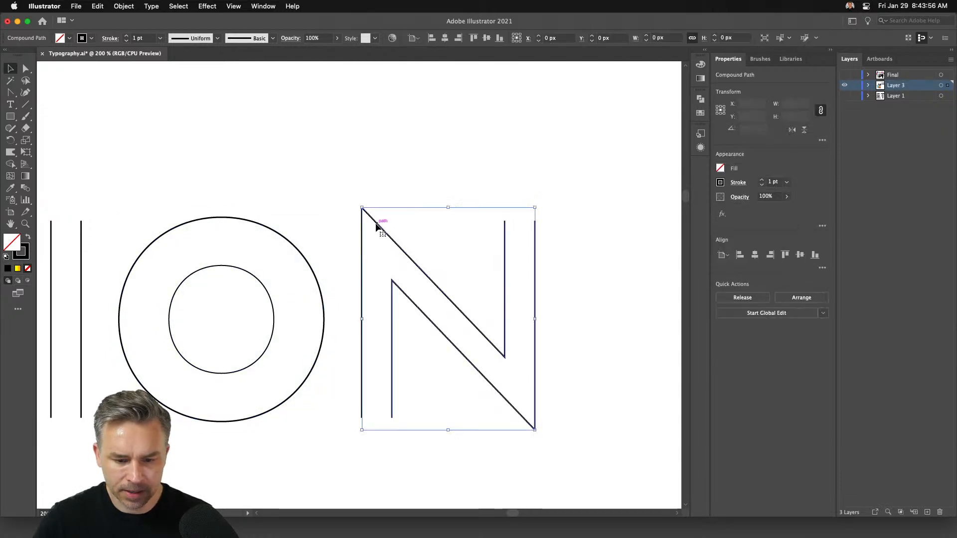
right_click(377, 224)
click(391, 306)
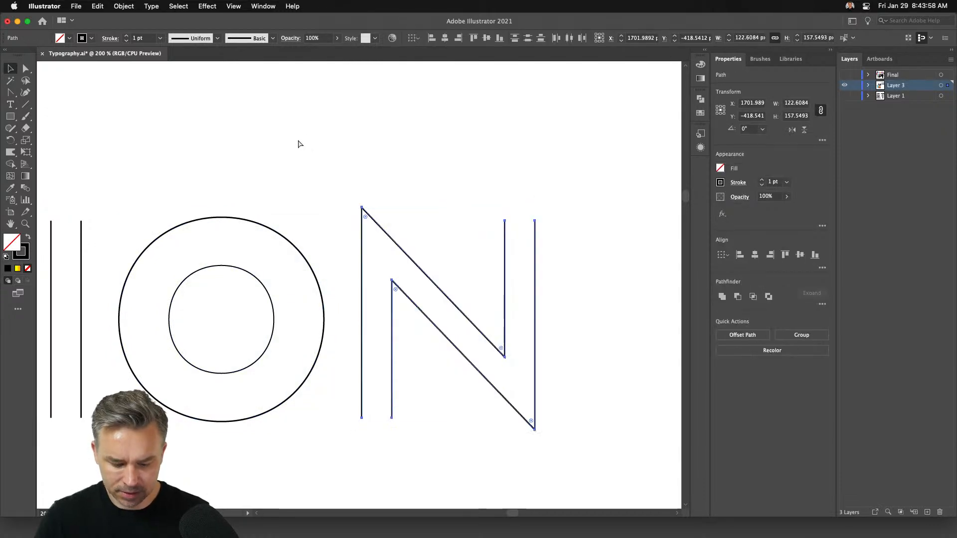
Give the M's outer path a magenta stroke with no fill
key(super+minus)
key(super+minus)
scroll(418, 172, left, 15)
scroll(603, 182, down, 3)
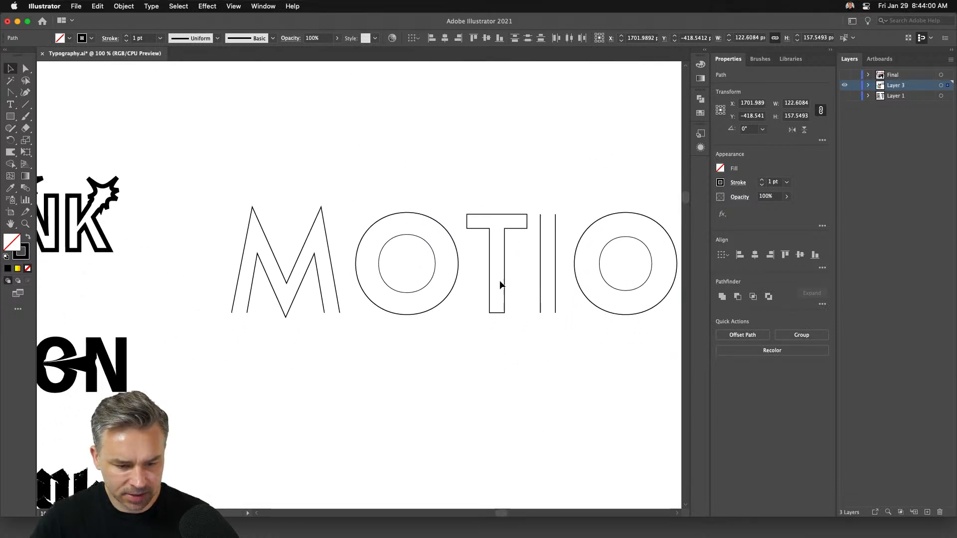
click(264, 297)
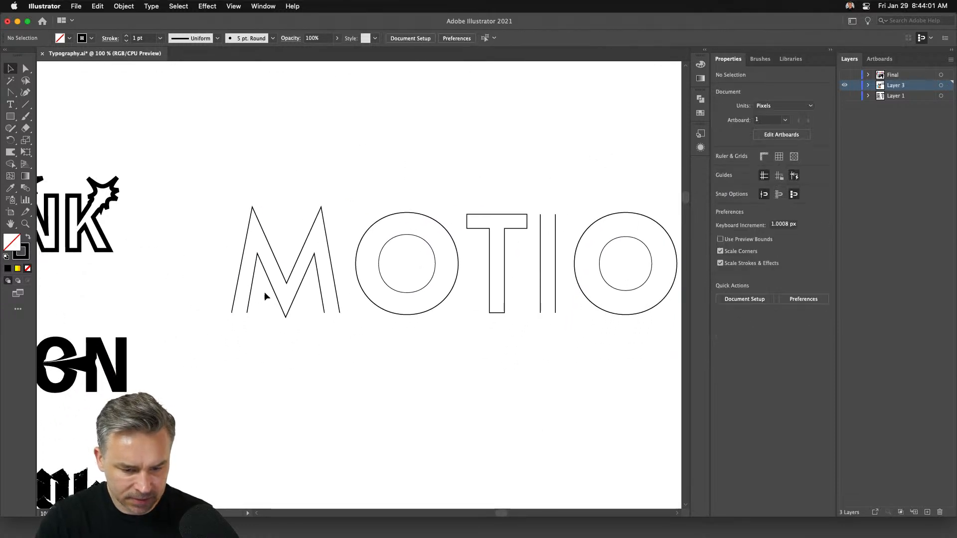
click(254, 215)
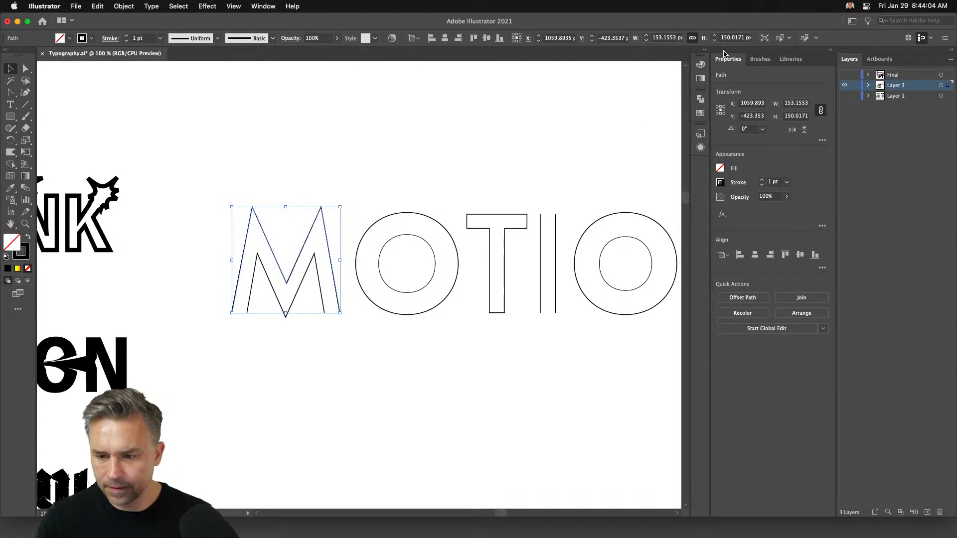
click(703, 50)
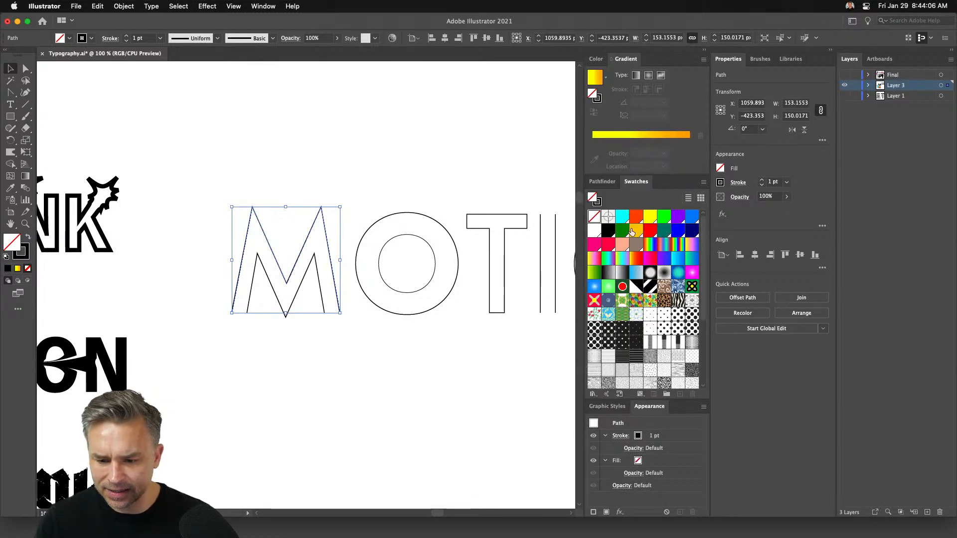
click(592, 246)
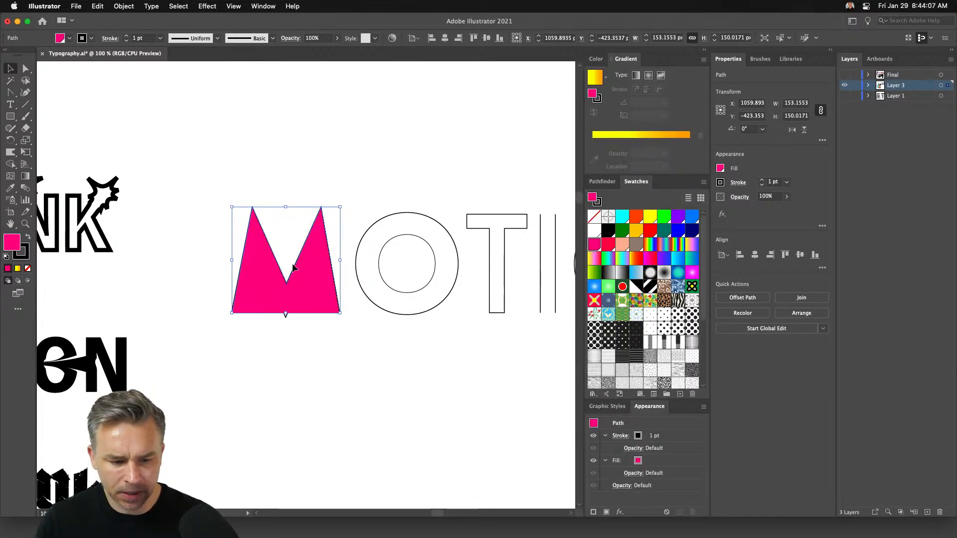
click(28, 239)
click(27, 268)
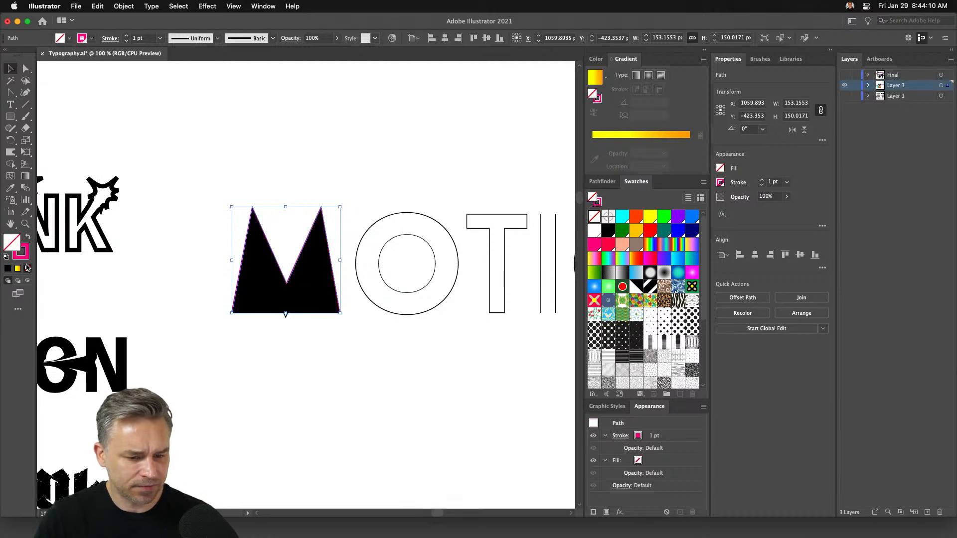
Give the M's inner path a cyan stroke with no fill
click(211, 254)
click(253, 273)
click(623, 217)
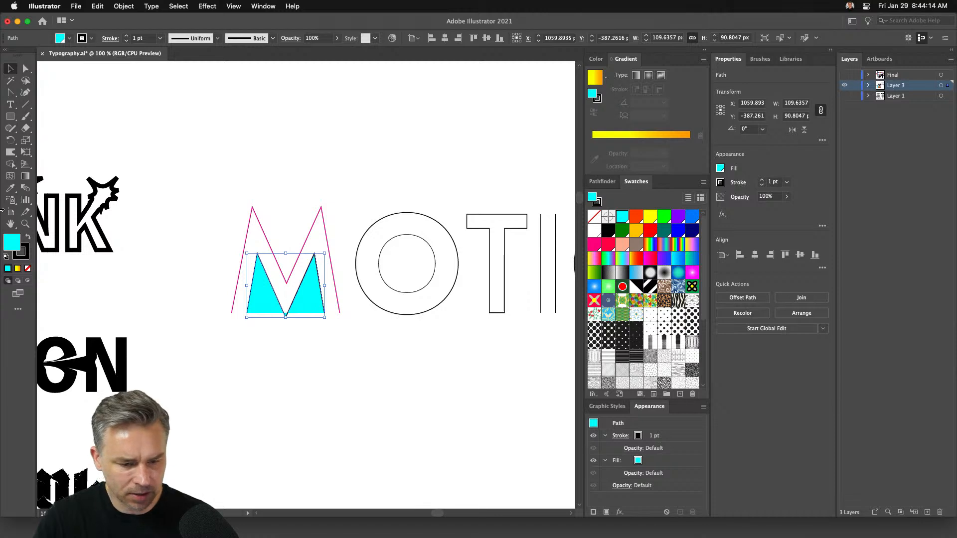
click(28, 238)
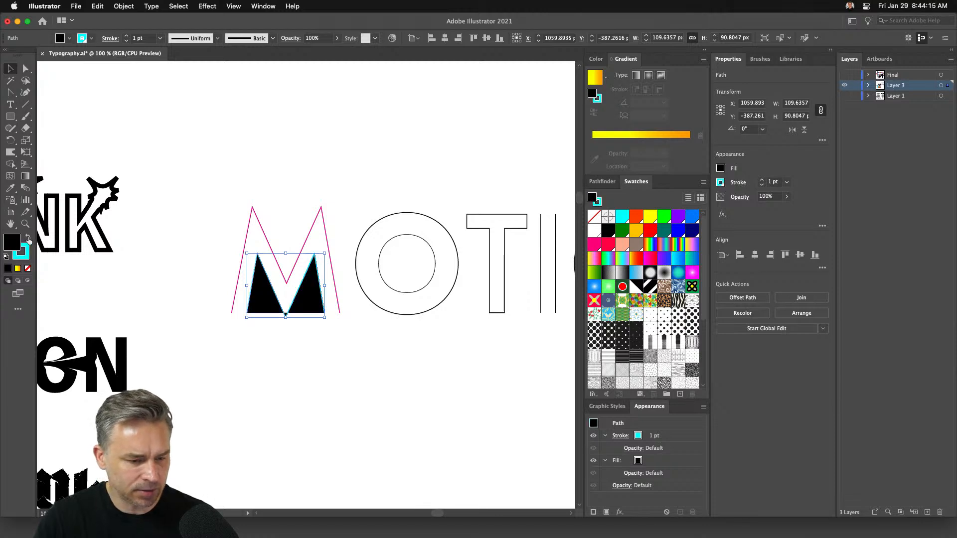
click(28, 269)
Set the stroke weight of all the MOTION letter paths to 5 pt
drag(222, 178, 563, 323)
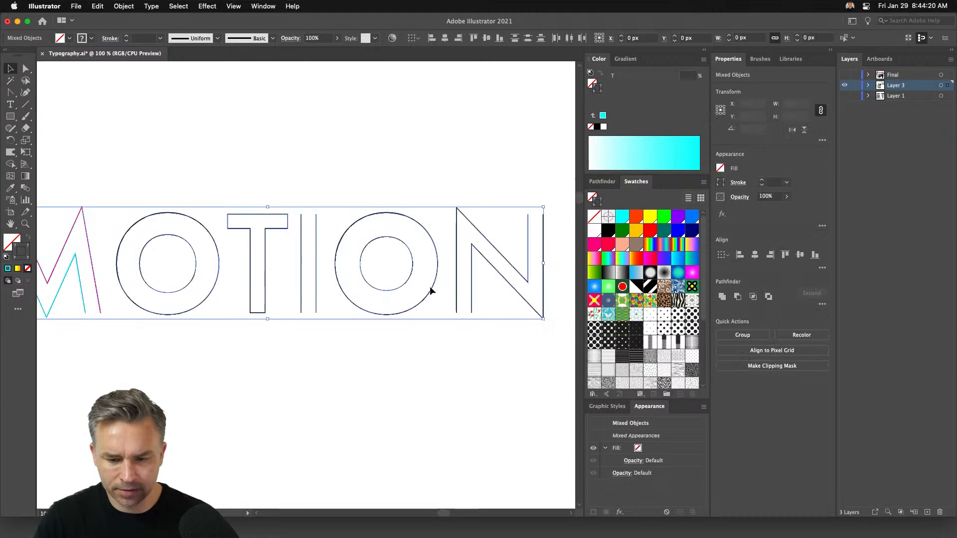
click(126, 37)
click(127, 37)
click(127, 37)
click(126, 37)
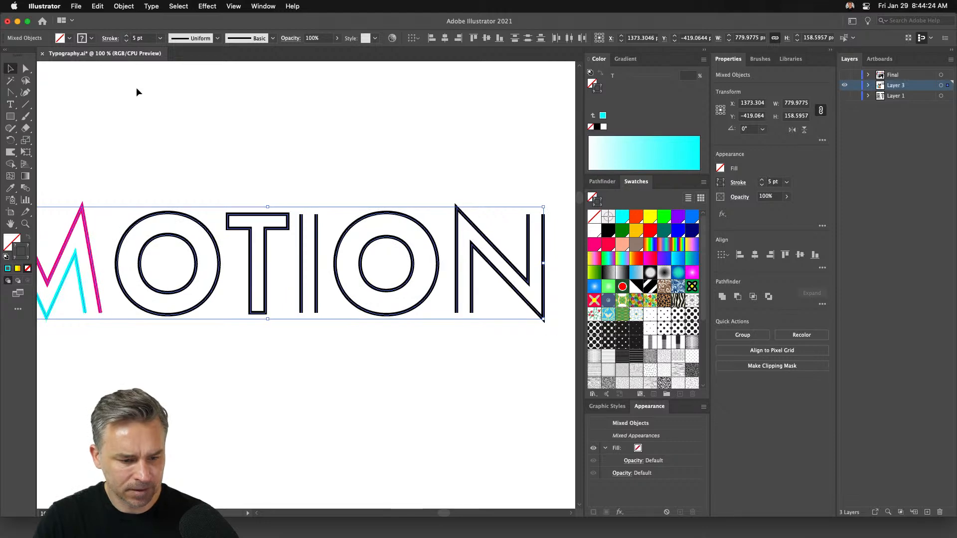
Blend the M's magenta outer path with its cyan inner path, starting at their lower-left endpoints
scroll(359, 107, left, 5)
key(super+equal)
key(super+equal)
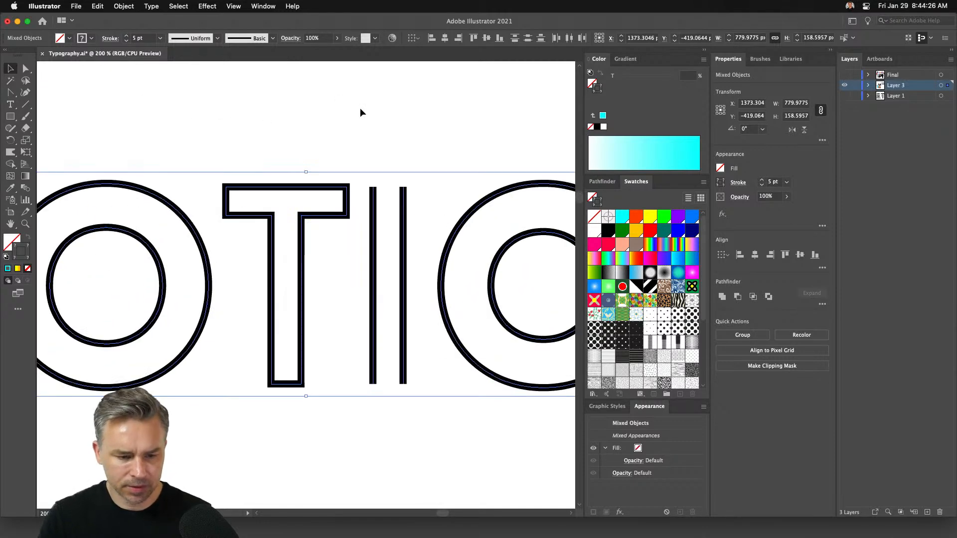
scroll(186, 180, left, 10)
click(224, 118)
drag(192, 160, 306, 344)
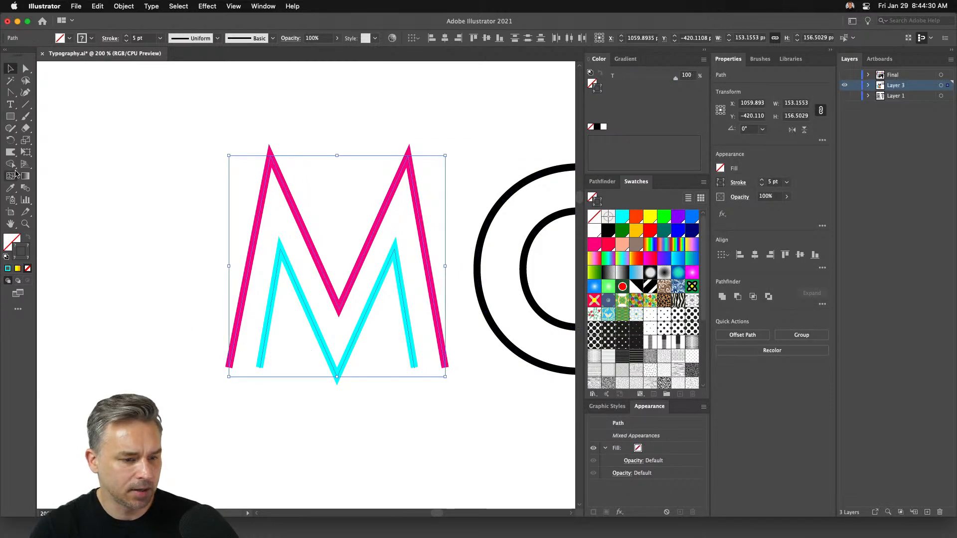
click(26, 189)
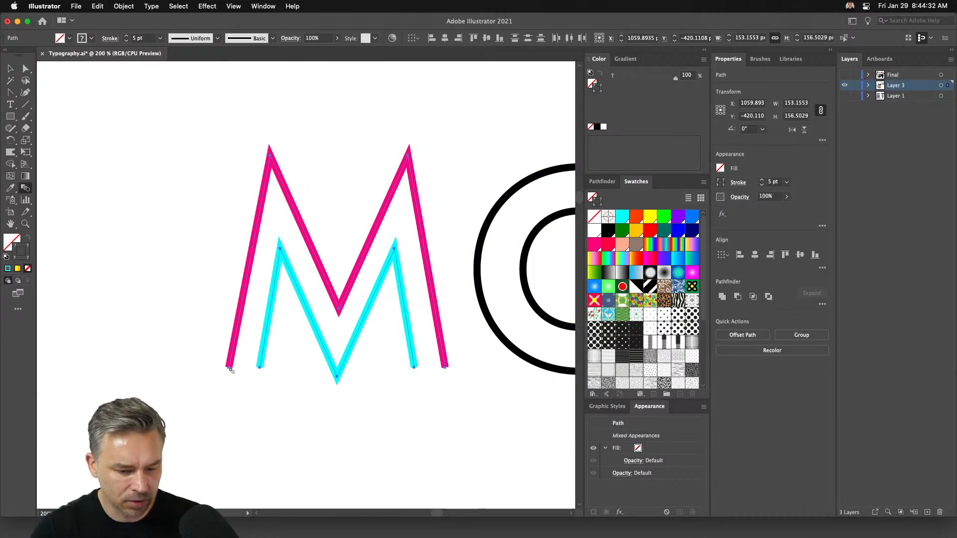
click(260, 367)
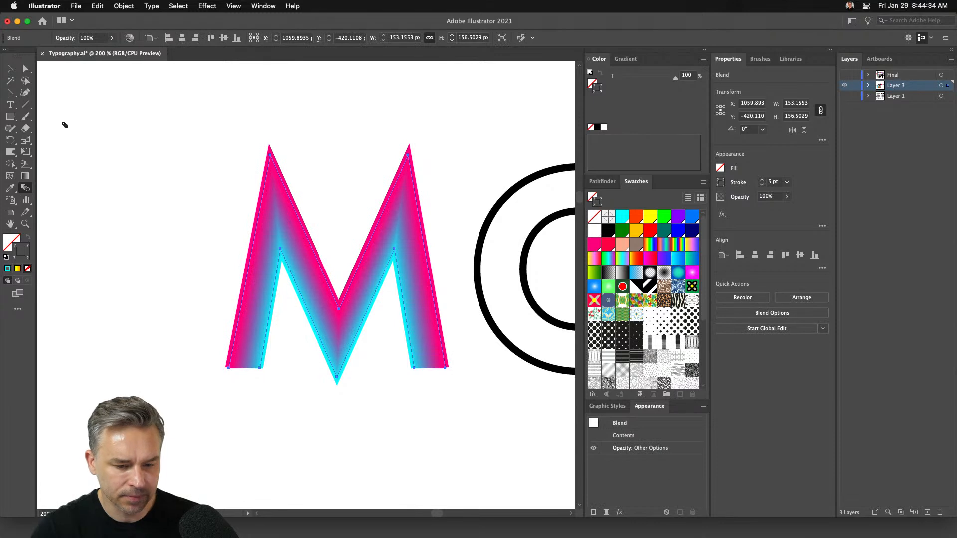
Set the M's blend spacing to Specified Steps with 4 steps
key(v)
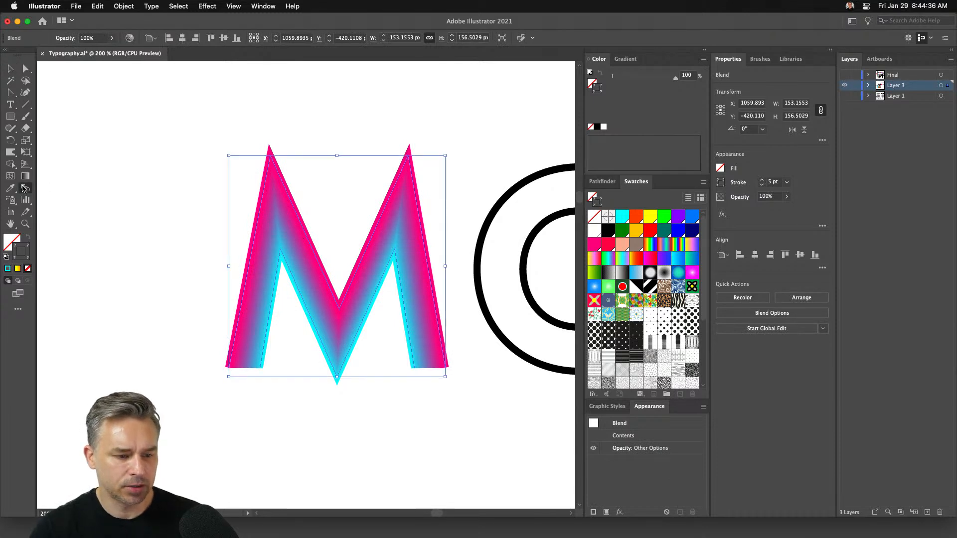
double_click(26, 188)
click(524, 189)
click(494, 202)
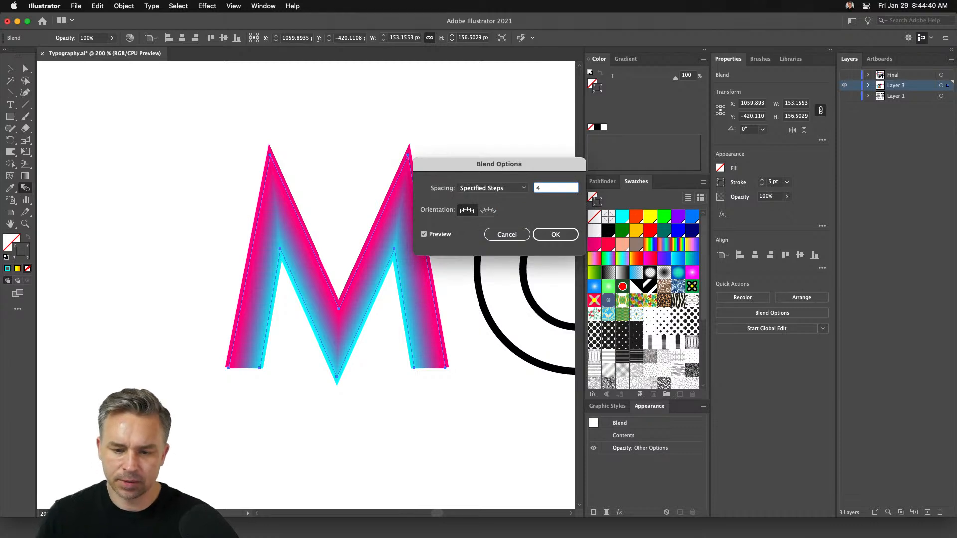
key(Return)
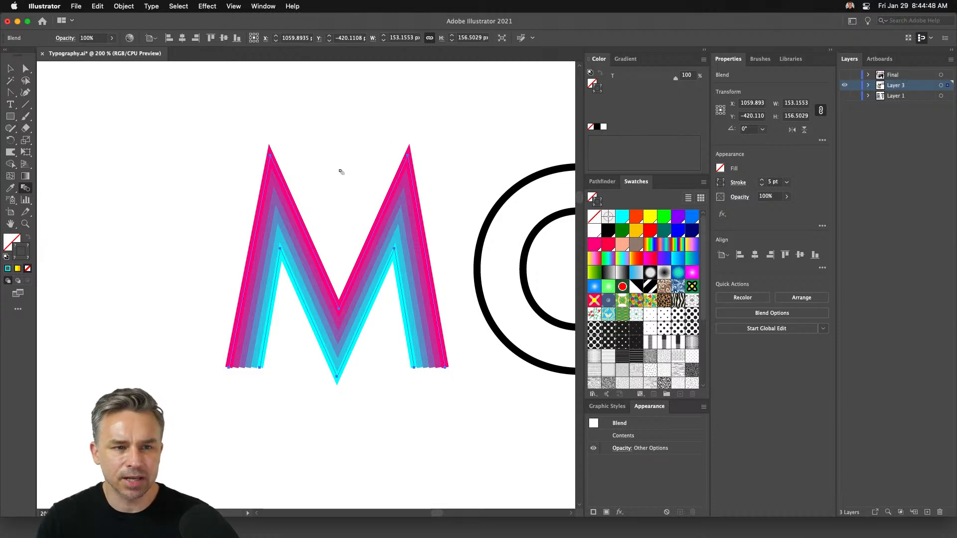
Give the remaining O, T, I, O and N letter paths a magenta stroke (C=10 M=100 Y=50 K=0)
scroll(341, 172, right, 5)
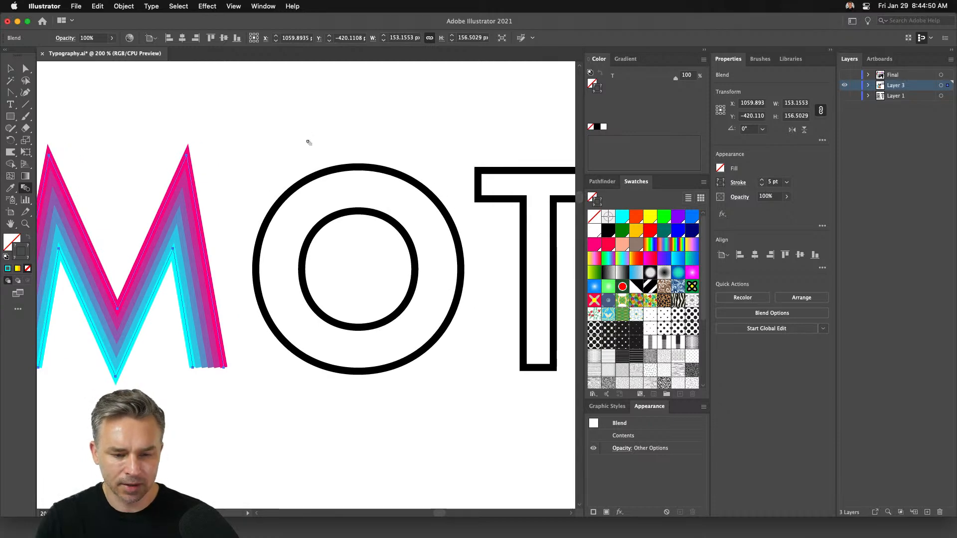
click(10, 70)
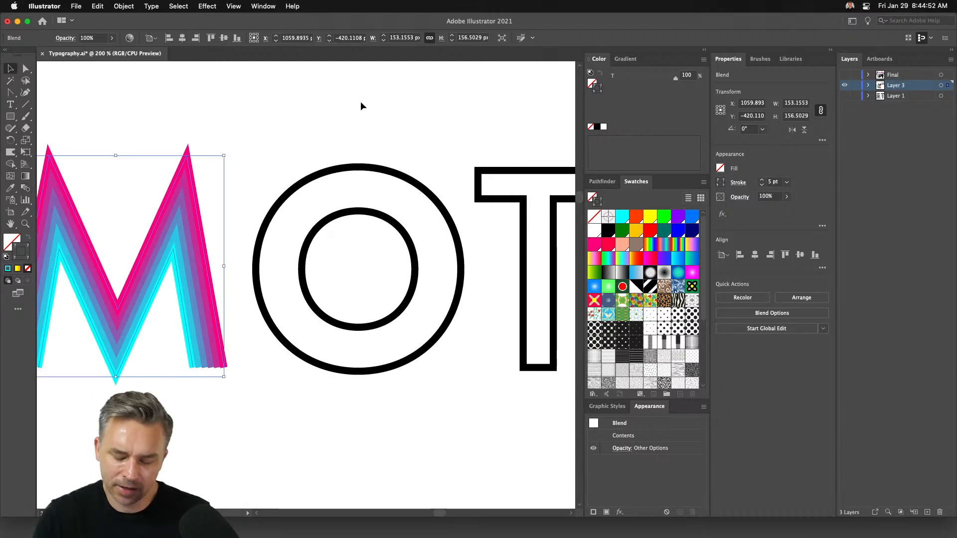
key(super+minus)
key(super+minus)
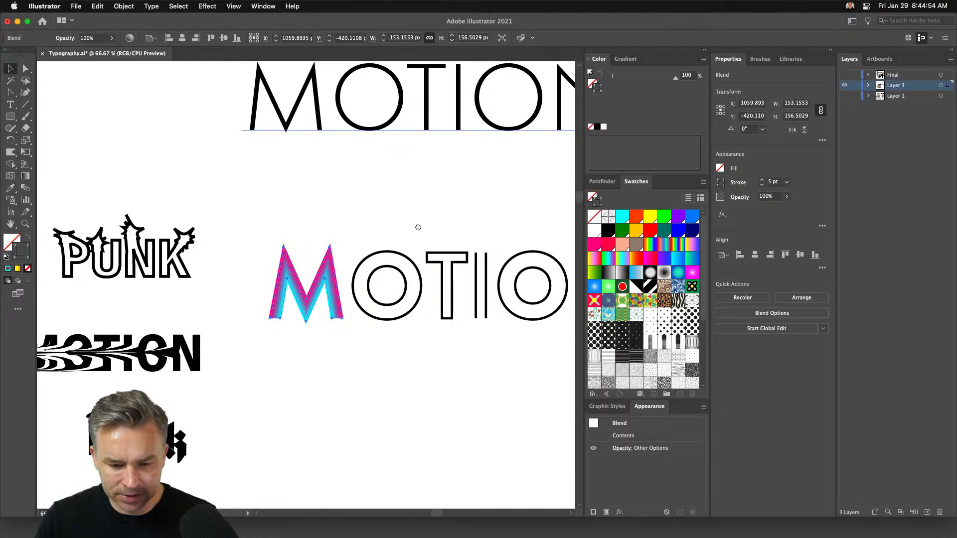
scroll(423, 224, right, 3)
click(26, 68)
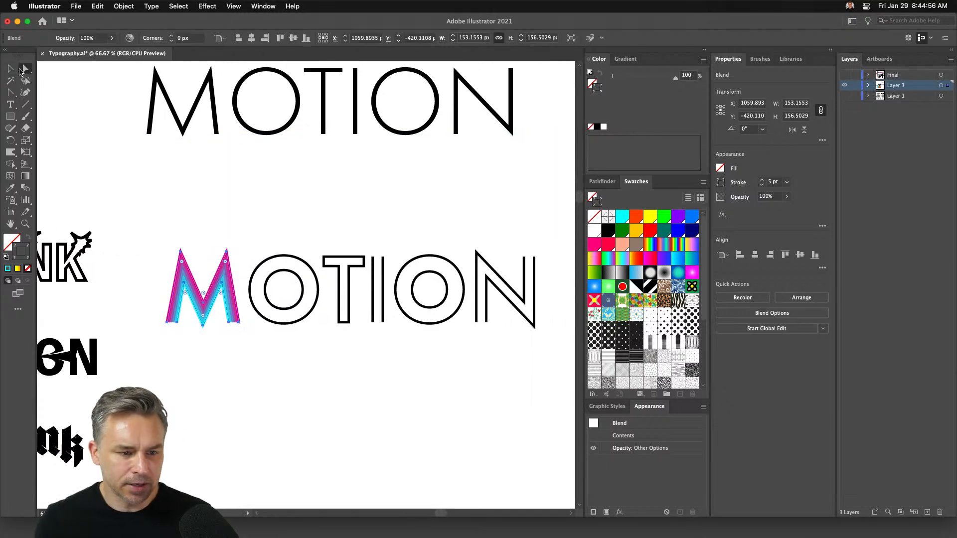
click(386, 288)
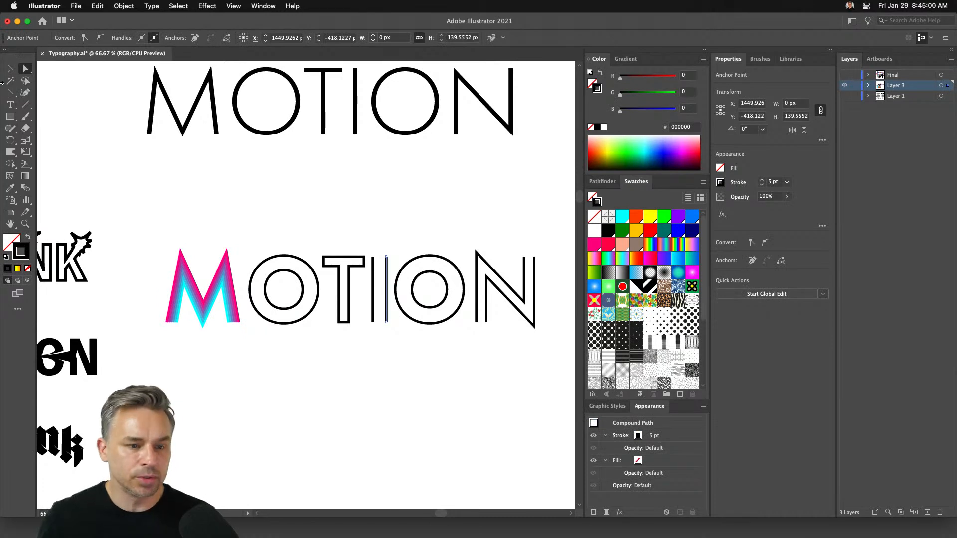
click(9, 69)
drag(268, 235, 504, 371)
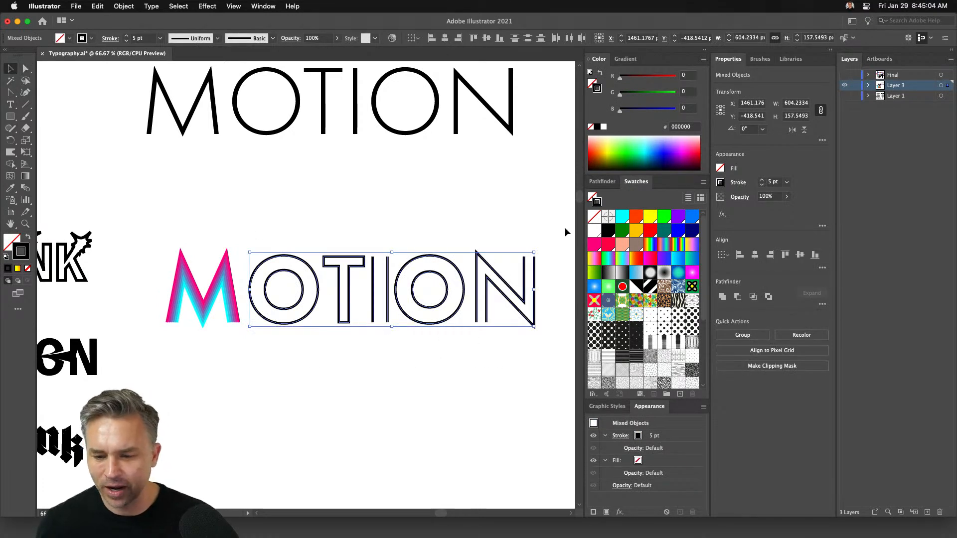
click(594, 247)
click(281, 200)
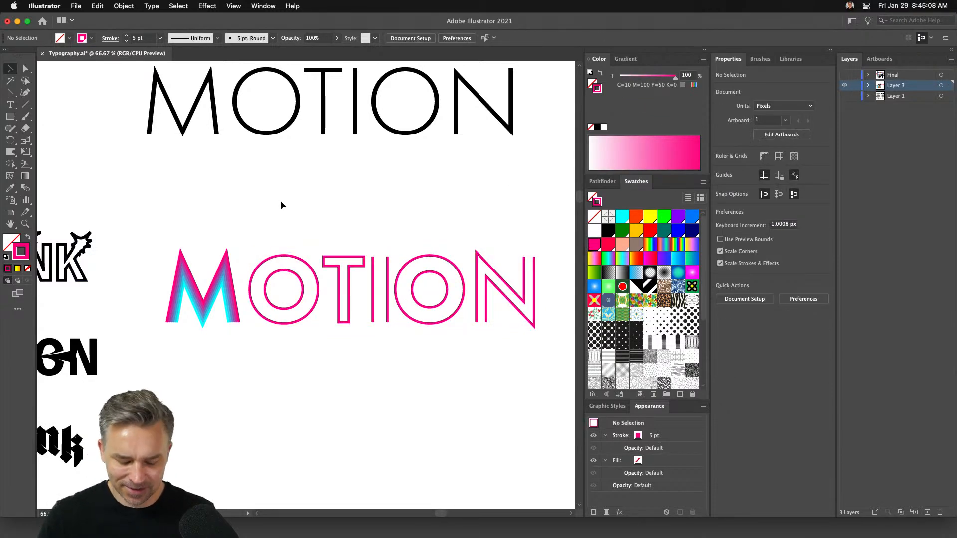
key(super+1)
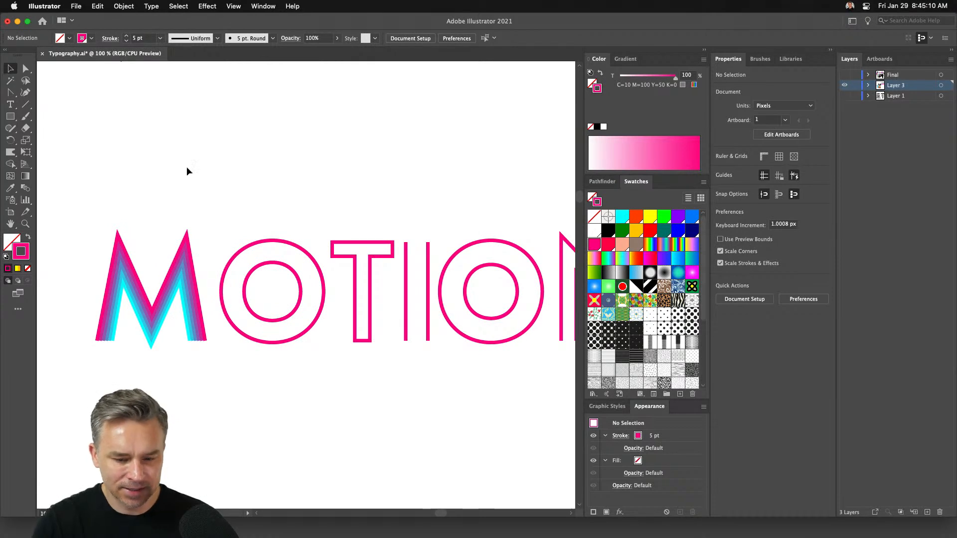
click(222, 269)
click(239, 203)
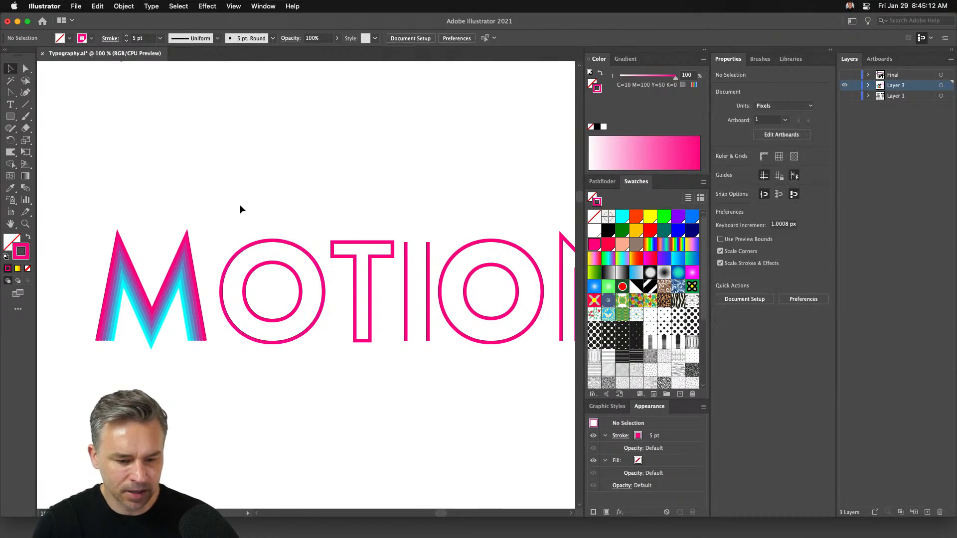
click(264, 264)
click(25, 188)
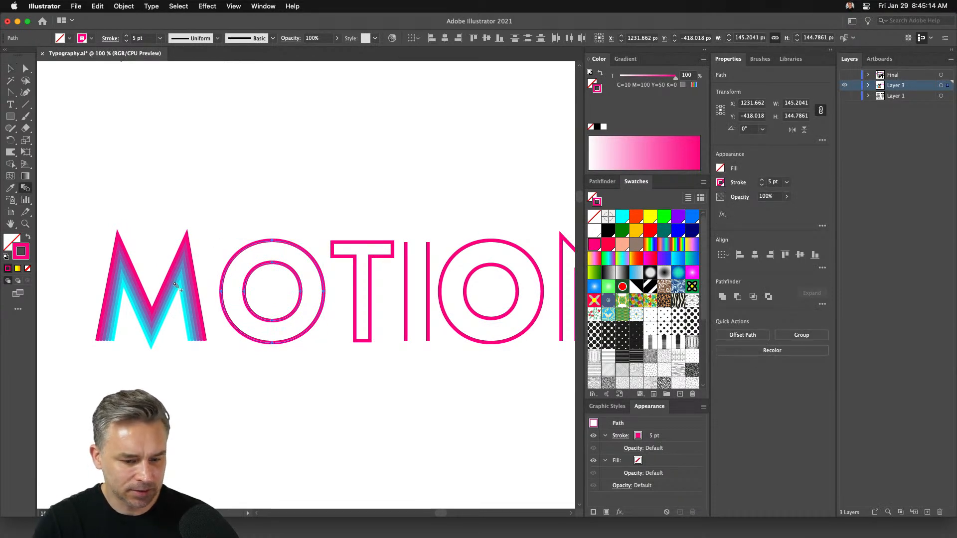
click(223, 292)
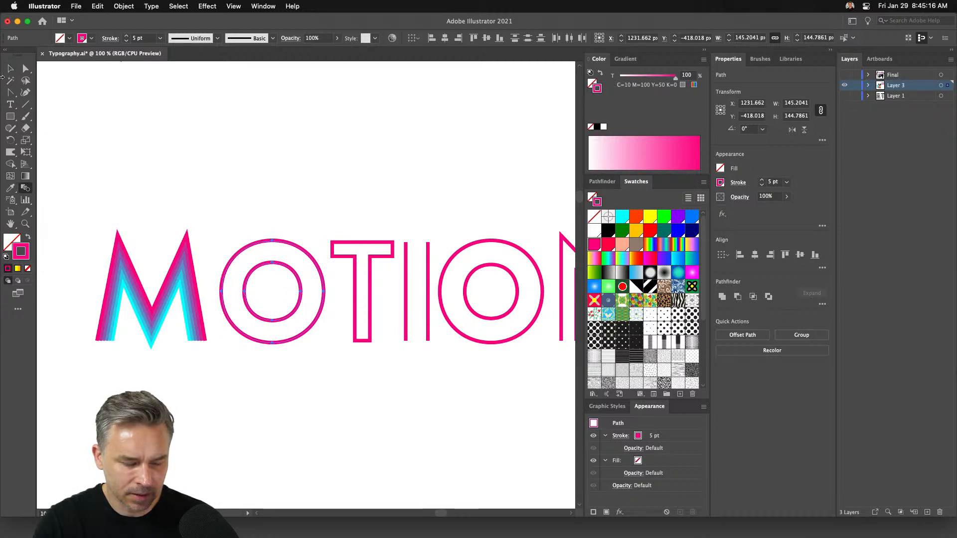
Give the first O's outer circle a bright green stroke (C=50 M=0 Y=100 K=0)
click(11, 70)
click(261, 273)
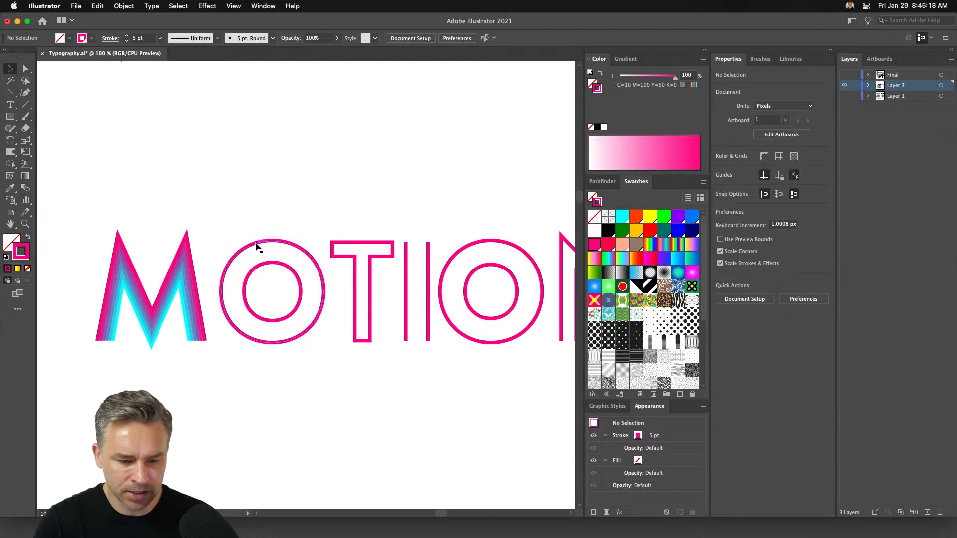
click(257, 246)
click(664, 216)
Test that the first O's green outer circle moves separately from its inner circle, and undo the move
key(super+a)
click(25, 188)
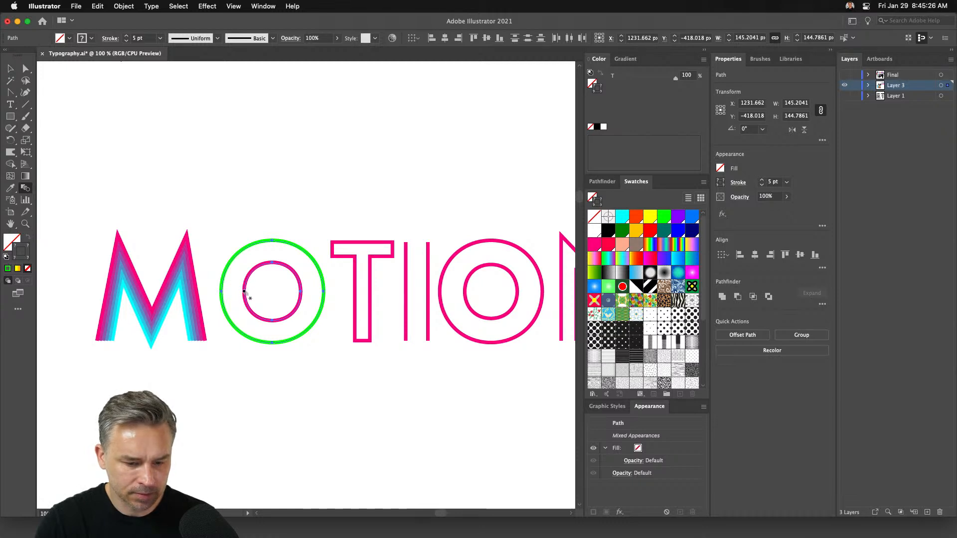
click(10, 69)
click(234, 259)
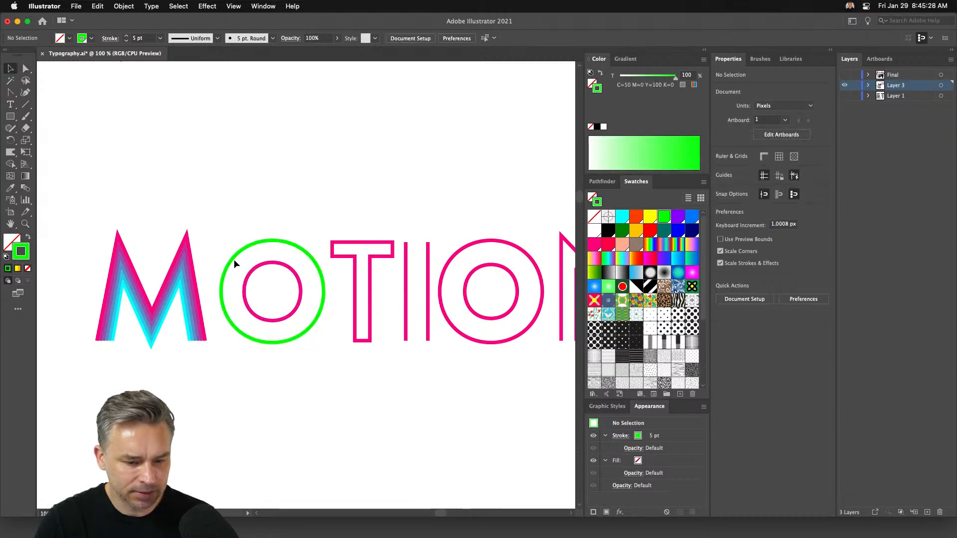
click(235, 256)
drag(235, 256, 237, 201)
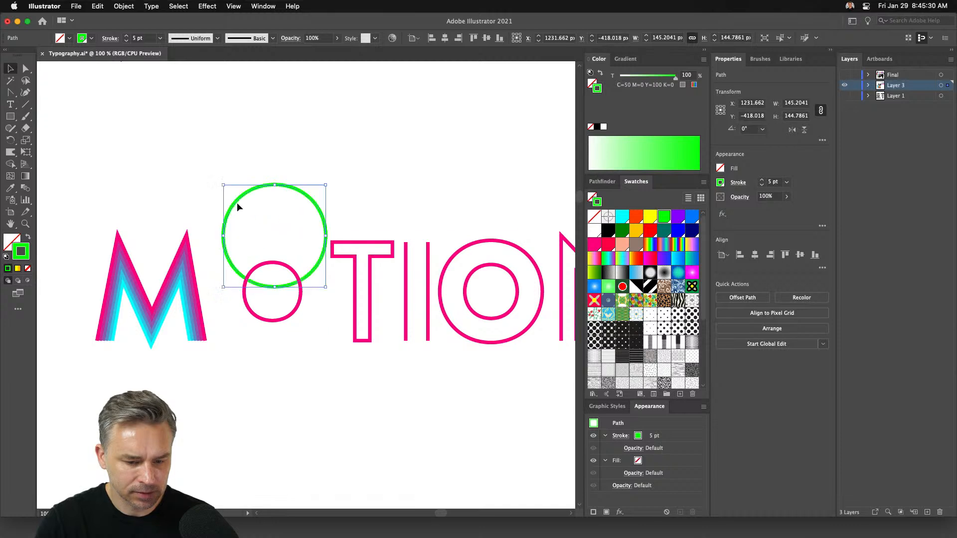
key(super+z)
Blend the first O's green outer circle with its magenta inner circle, using their leftmost anchor points
shift+click(251, 269)
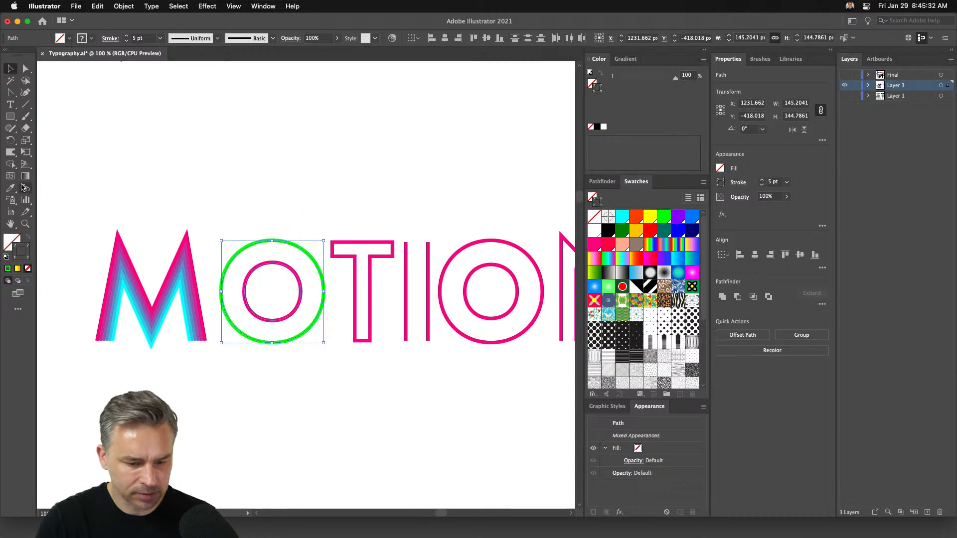
key(super+equal)
key(super+equal)
key(super+equal)
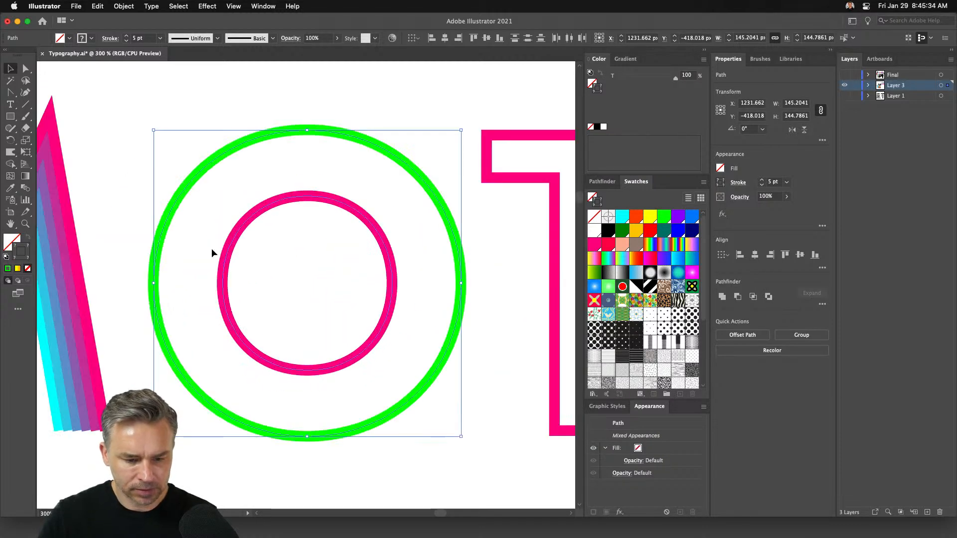
drag(249, 248, 303, 247)
key(super+y)
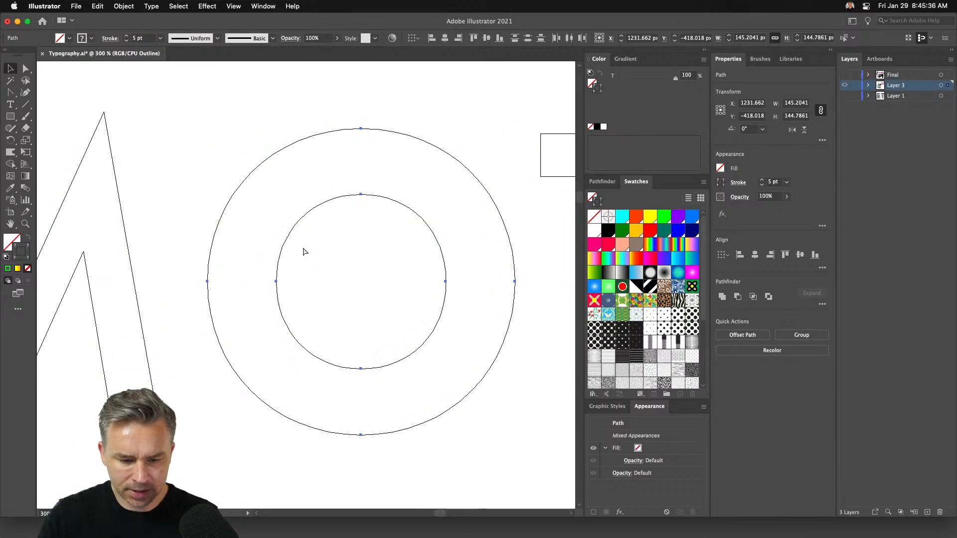
key(super+y)
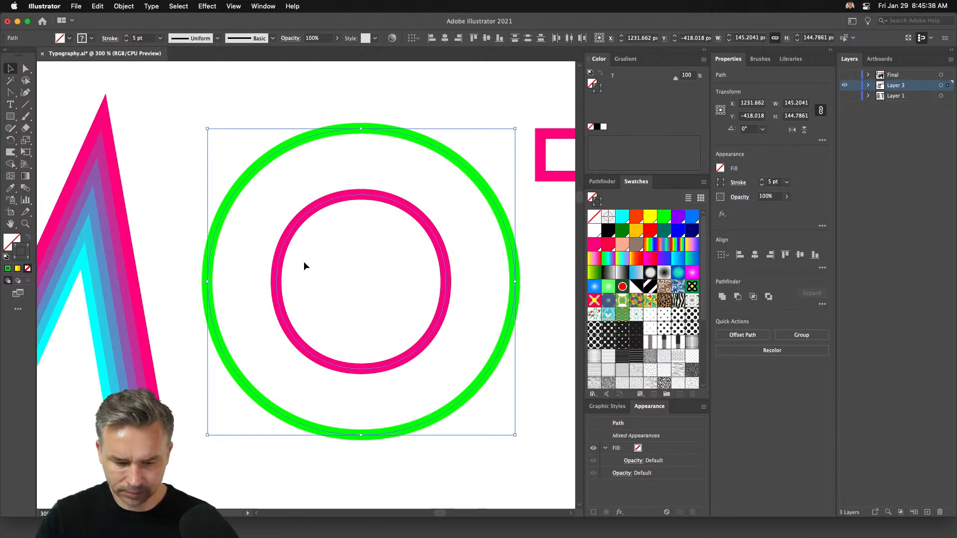
click(25, 188)
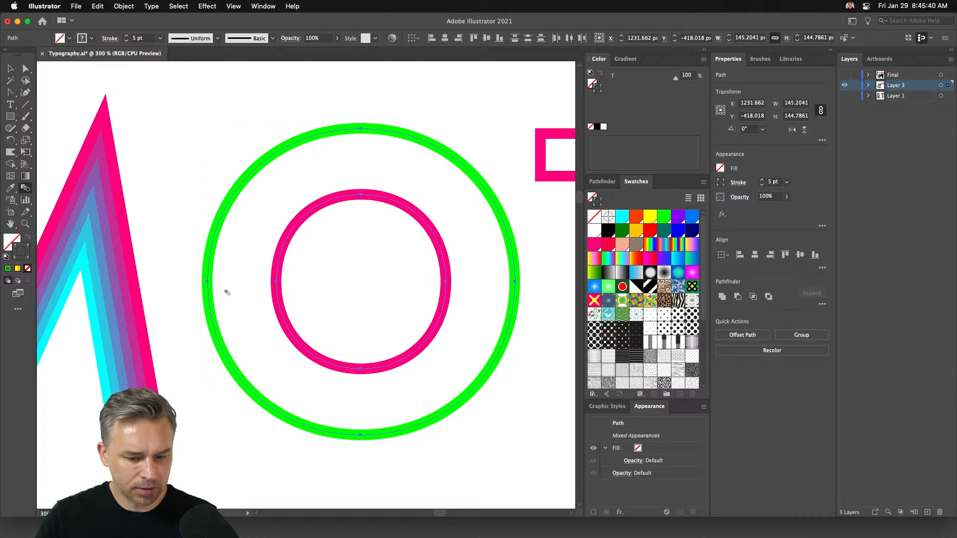
click(277, 283)
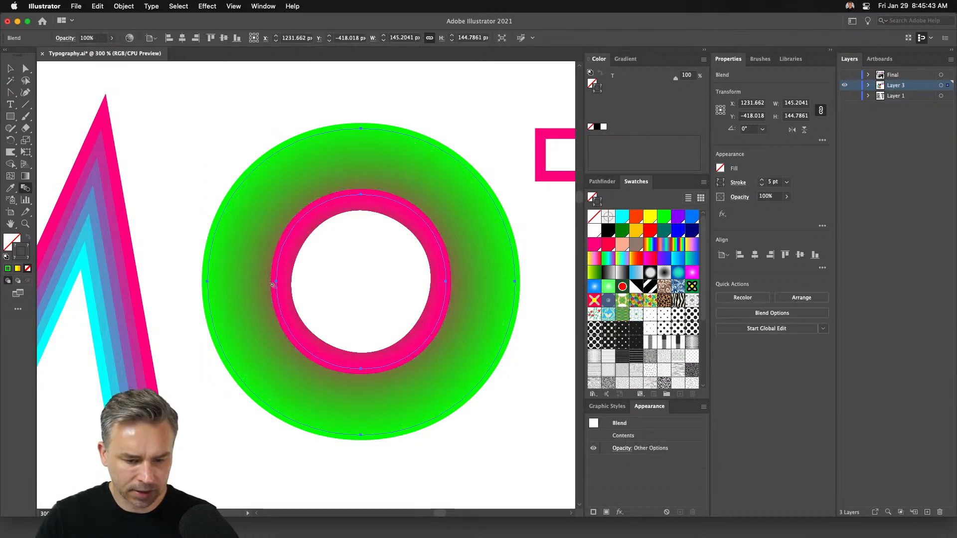
Set the first O's blend spacing to Specified Steps with 4 steps
double_click(25, 189)
click(492, 188)
click(492, 199)
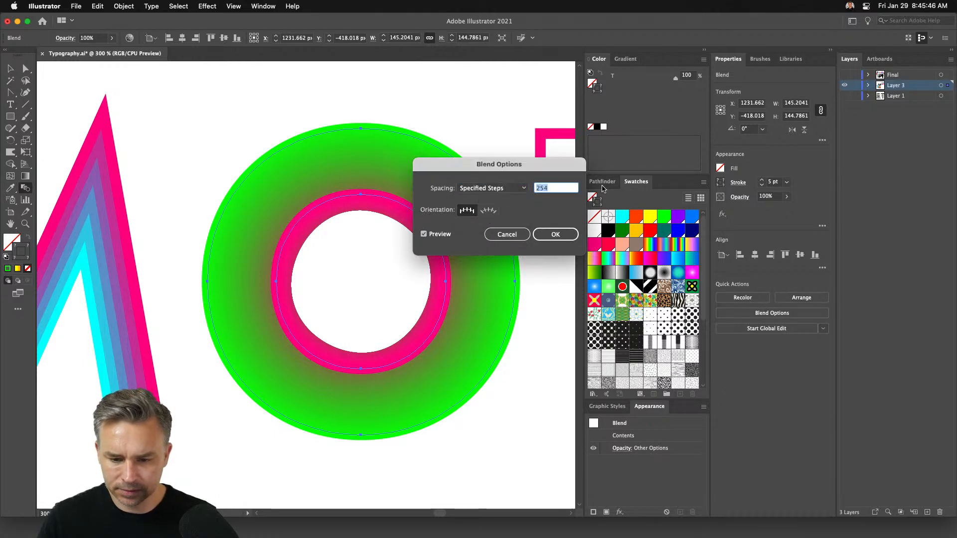
text(2)
key(Return)
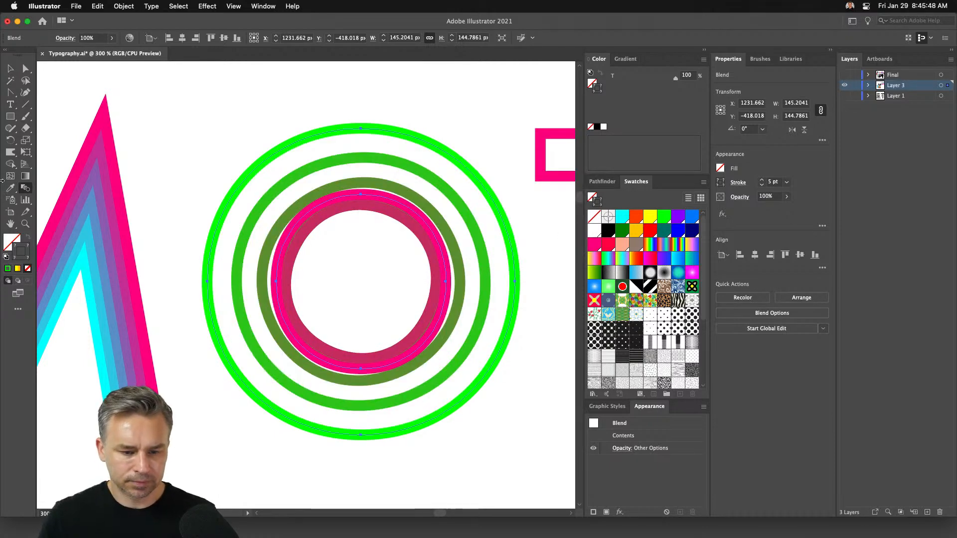
Increase the first O's blend to 8 specified steps
key(super+minus)
key(super+minus)
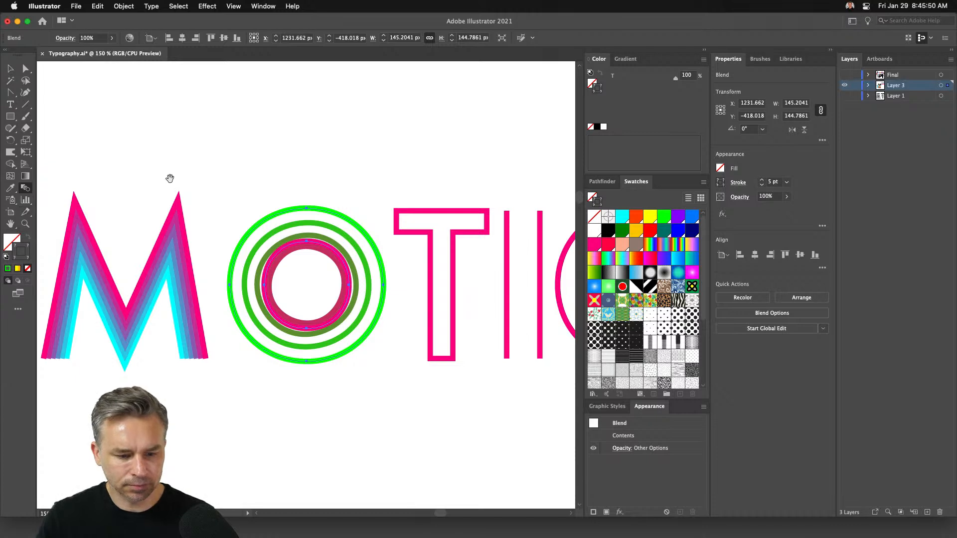
drag(166, 178, 81, 186)
double_click(26, 188)
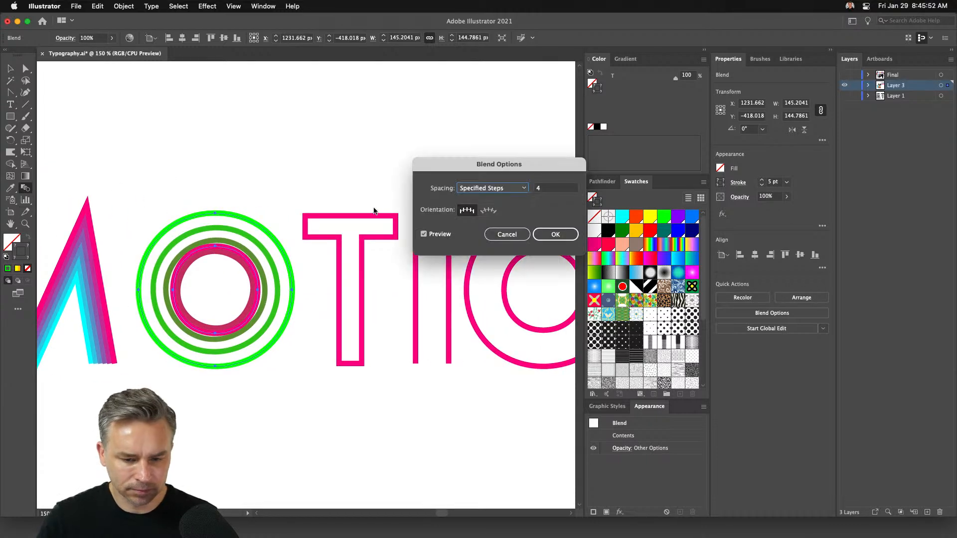
key(Tab)
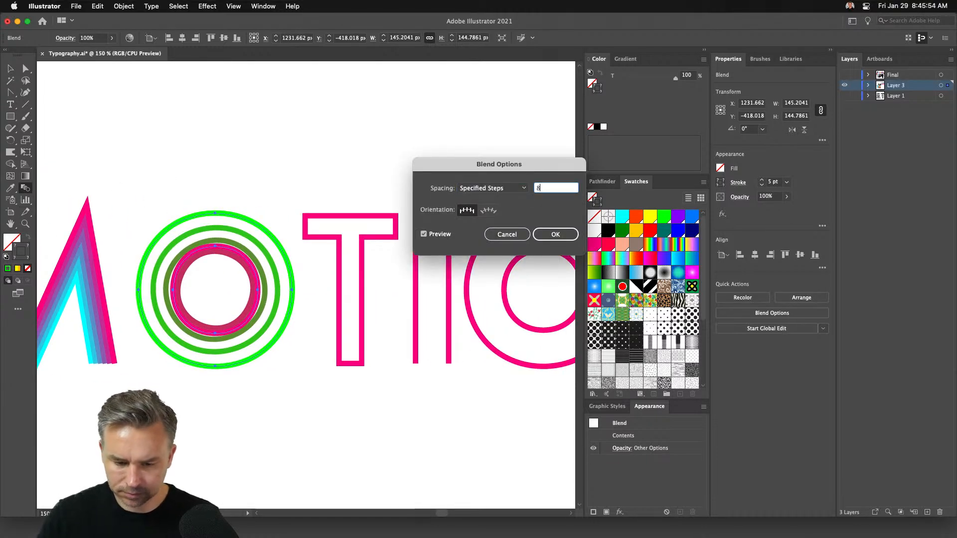
key(Return)
click(11, 69)
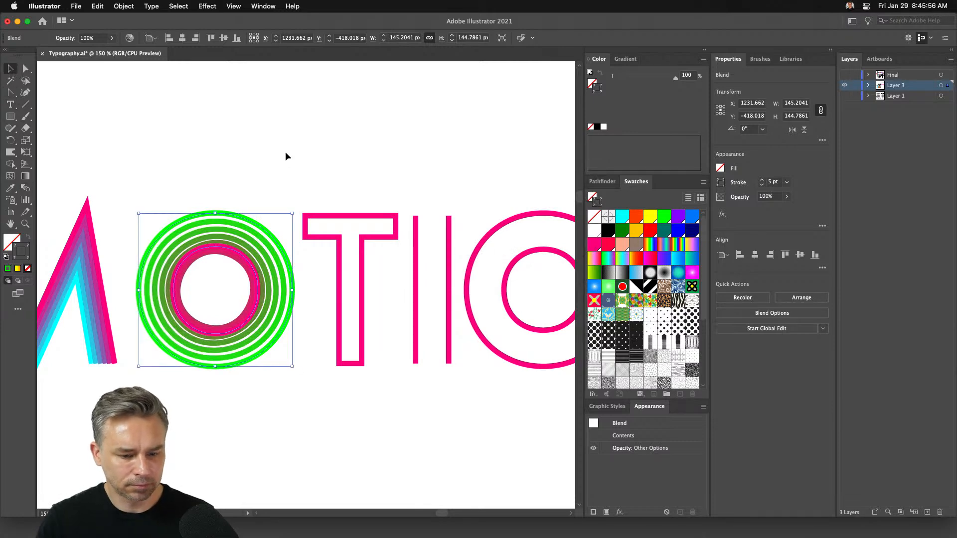
click(284, 155)
mouse_move(210, 256)
mouse_down()
mouse_move(214, 132)
mouse_move(205, 269)
mouse_up()
key(super+z)
key(super+z)
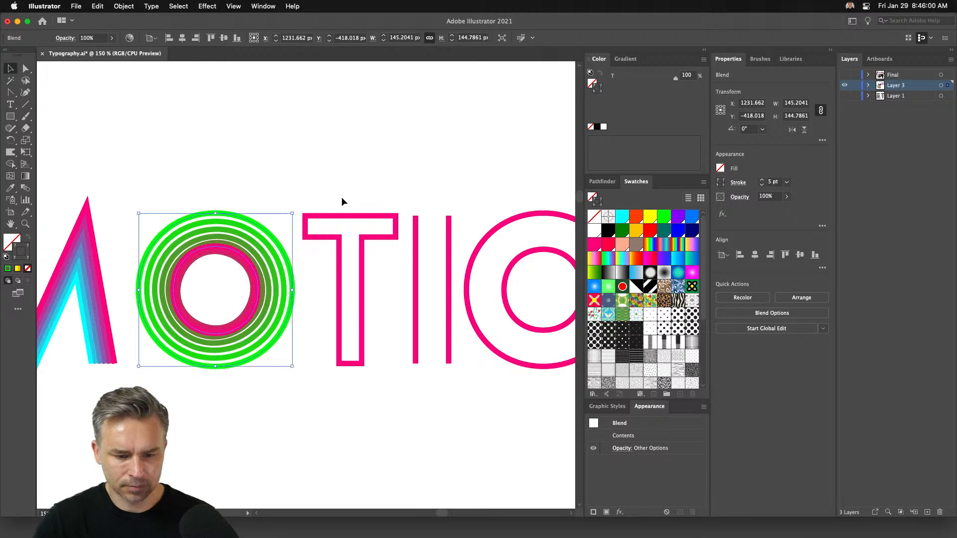
Delete the top edge of the T's crossbar and the bottom edge of its stem, leaving two open side paths
click(341, 239)
key(super+equal)
key(super+equal)
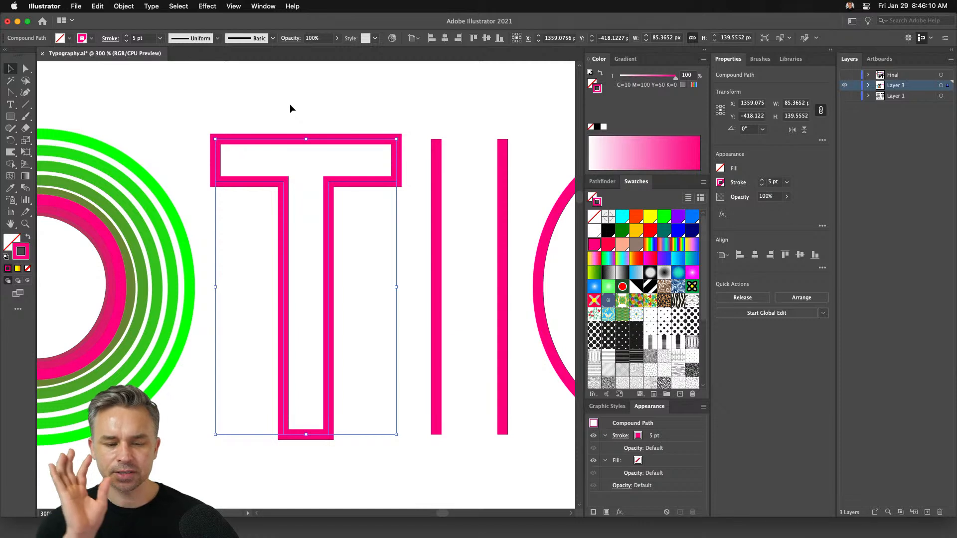
click(26, 68)
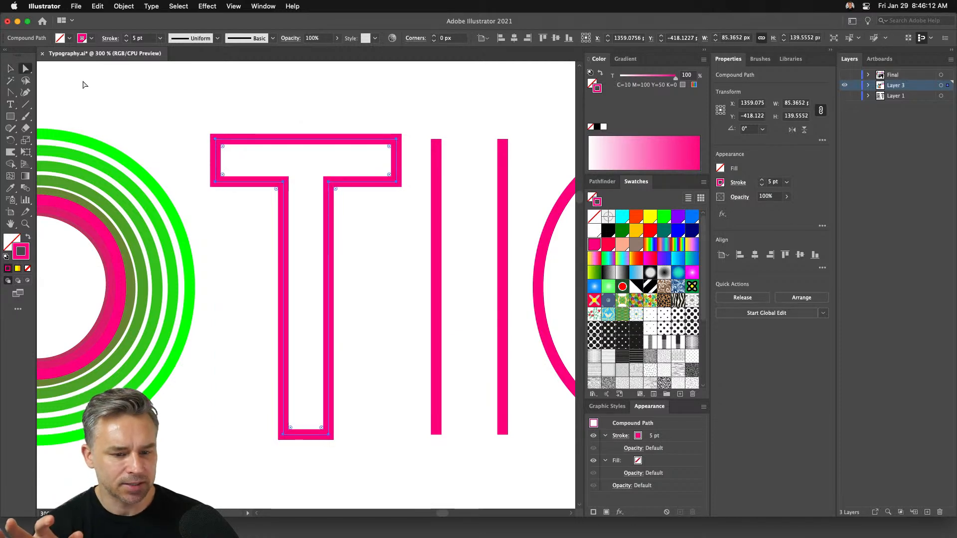
drag(298, 121, 314, 156)
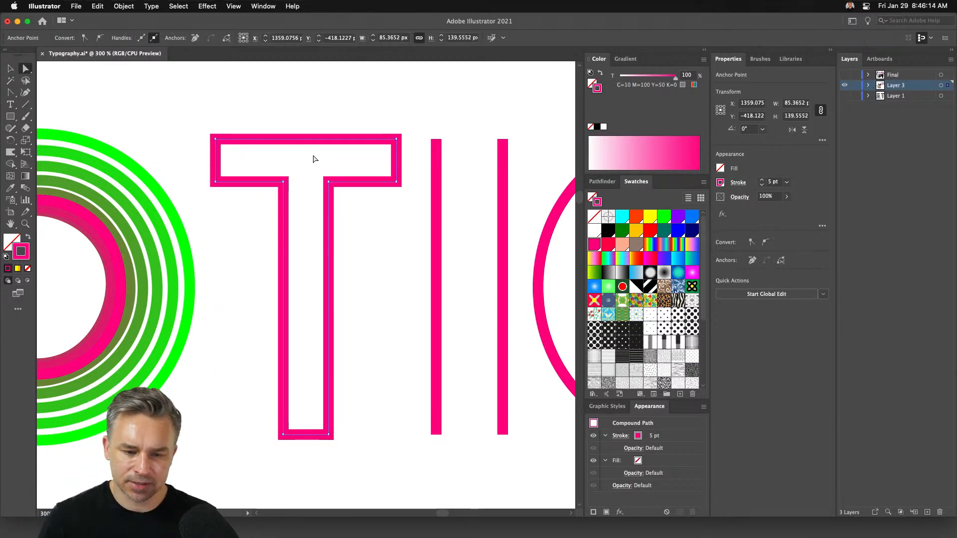
key(Delete)
drag(306, 419, 314, 477)
key(Delete)
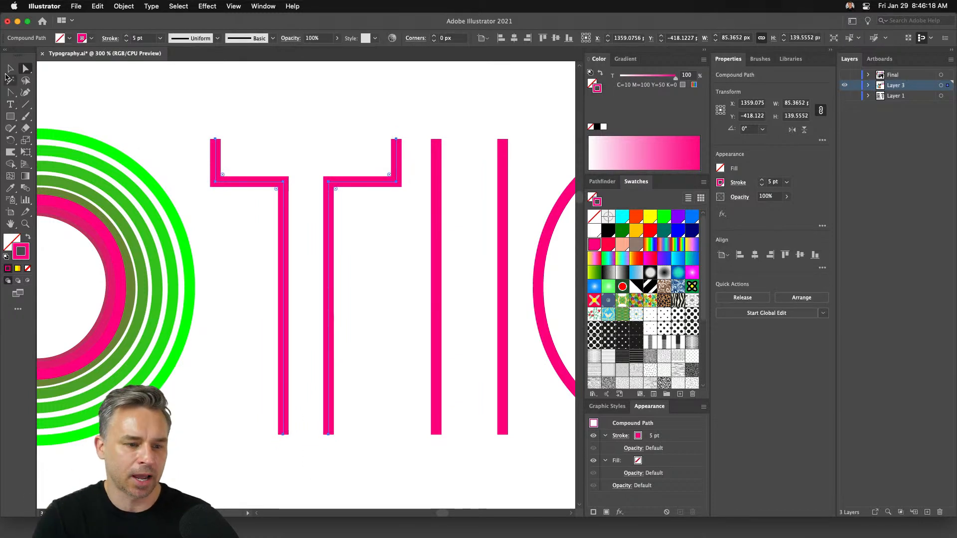
Change the stroke colour of the T's compound path to the purple swatch
key(v)
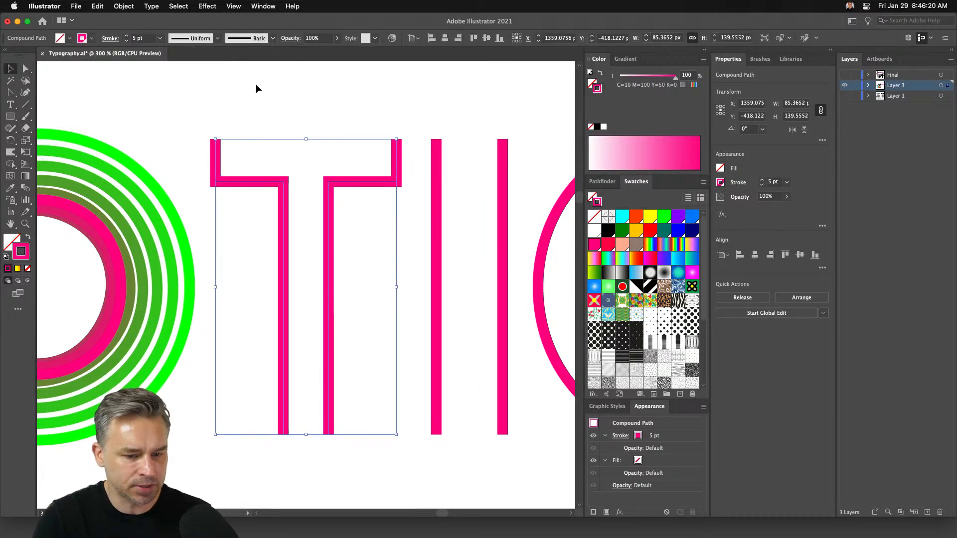
click(48, 73)
click(27, 69)
click(215, 181)
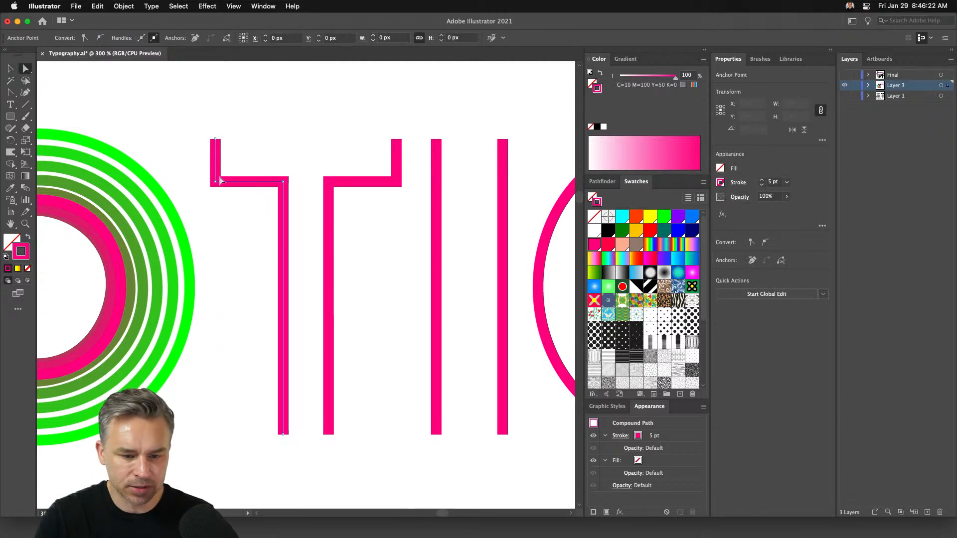
click(678, 216)
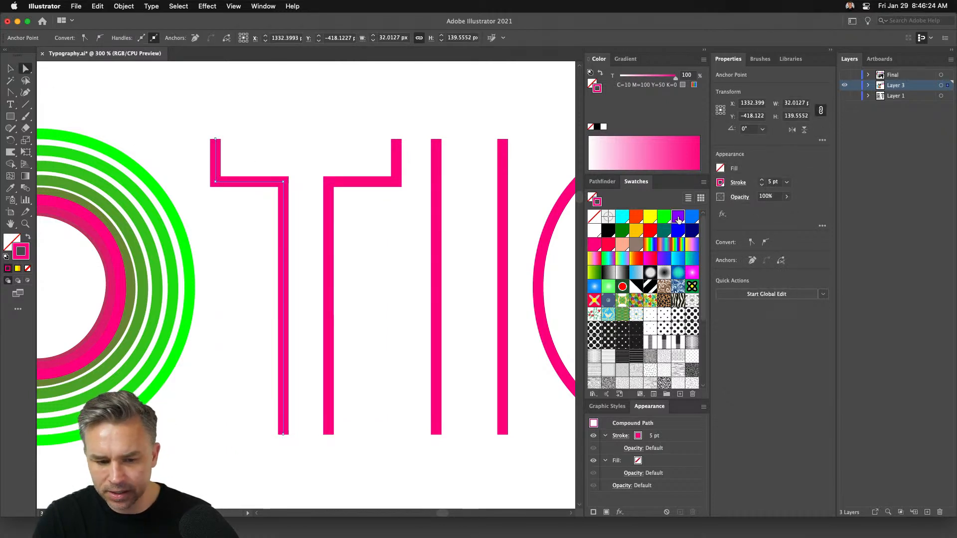
Release the T's compound path so its two side outlines become separate paths
right_click(218, 161)
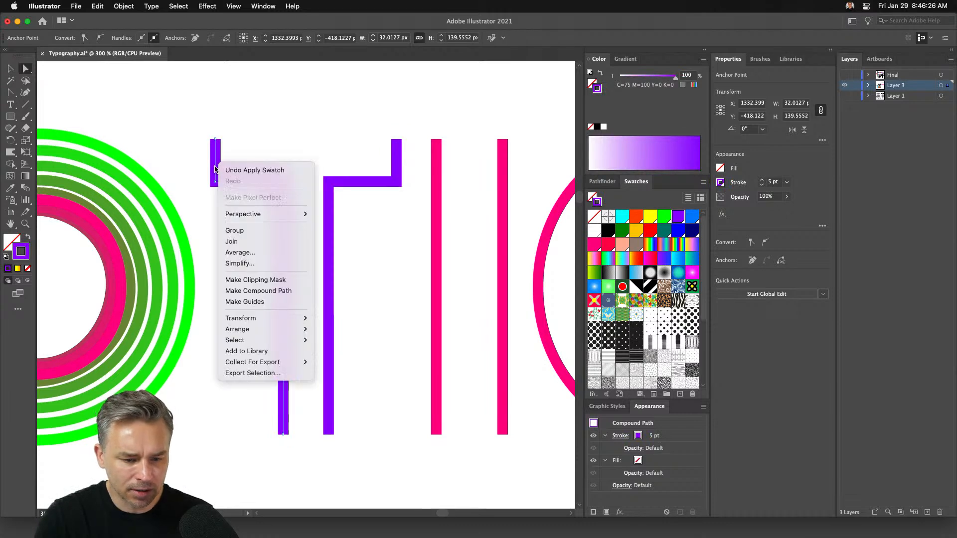
click(9, 71)
click(9, 70)
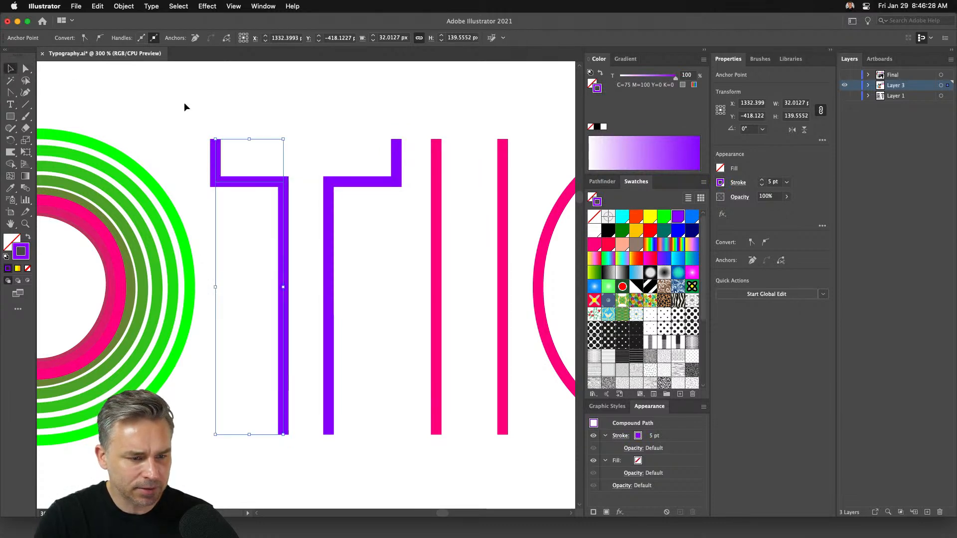
click(174, 102)
click(217, 159)
right_click(218, 160)
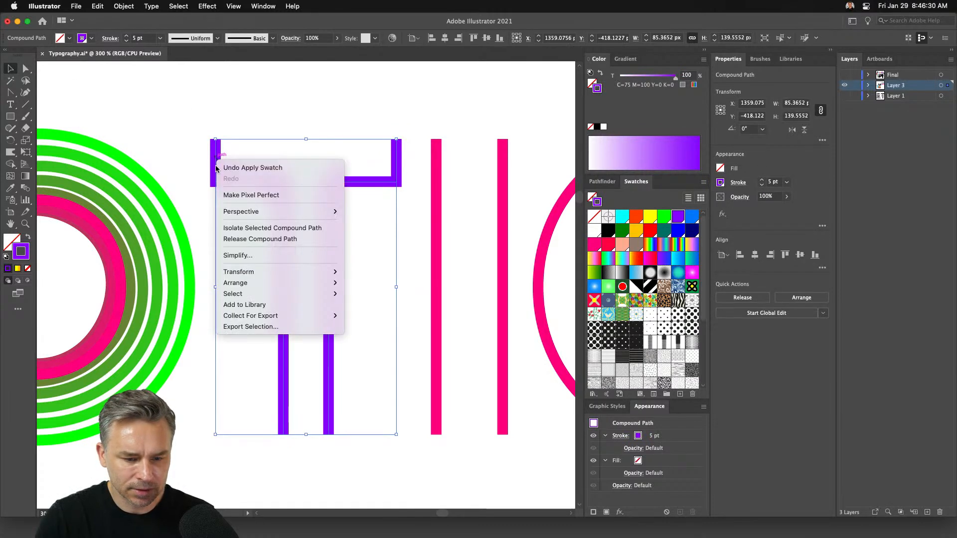
click(229, 238)
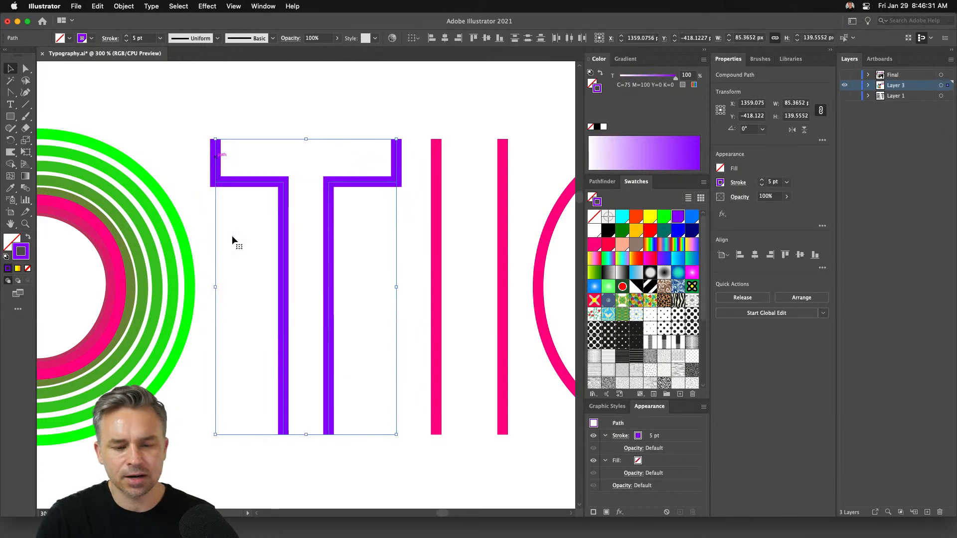
Select only the T's left path and set its stroke to the magenta swatch
click(214, 106)
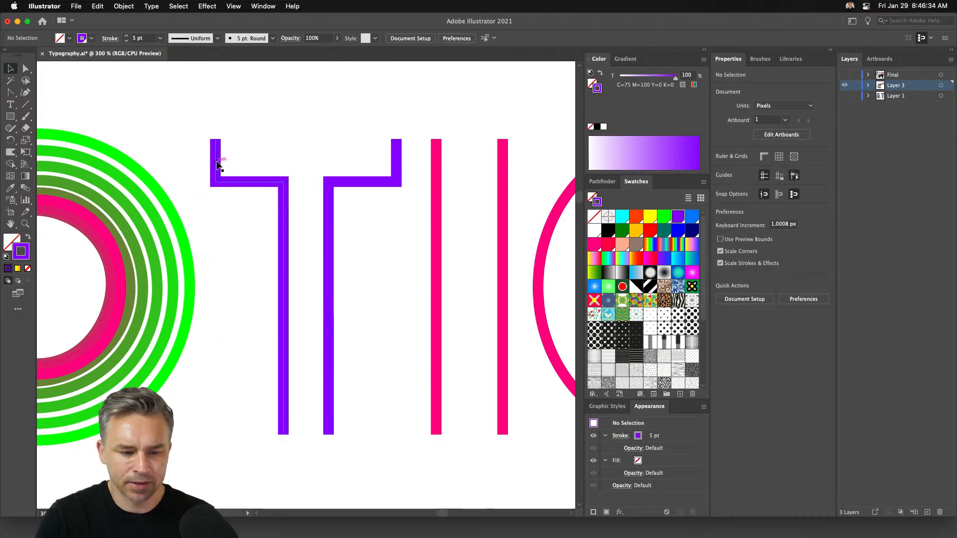
click(214, 159)
click(636, 217)
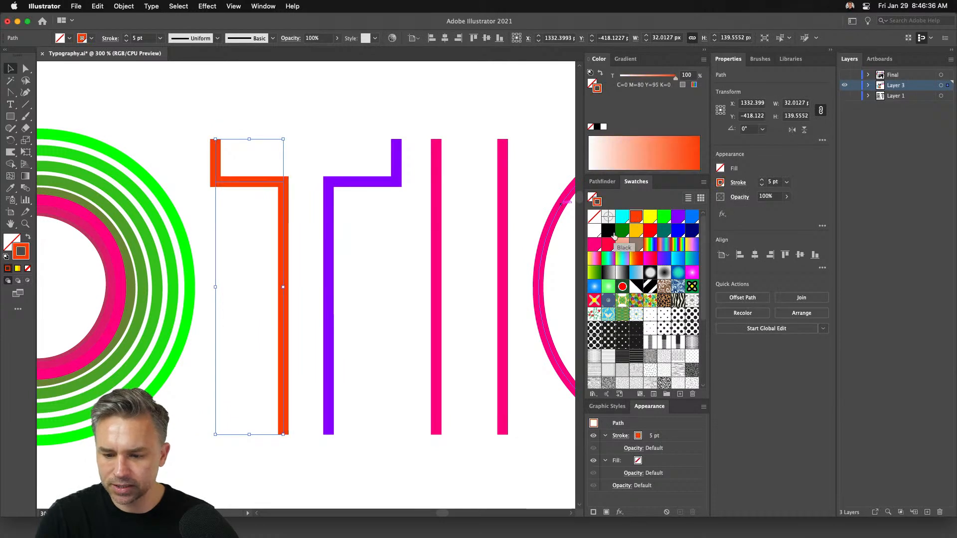
click(594, 244)
Blend the T's magenta left path with its purple right path, using their bottom end anchor points
drag(211, 101, 357, 237)
click(24, 189)
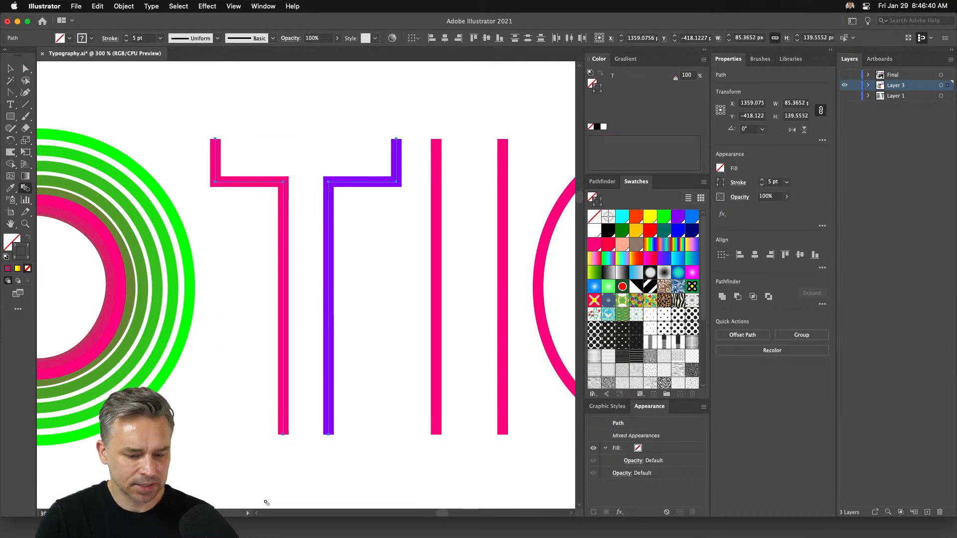
click(282, 434)
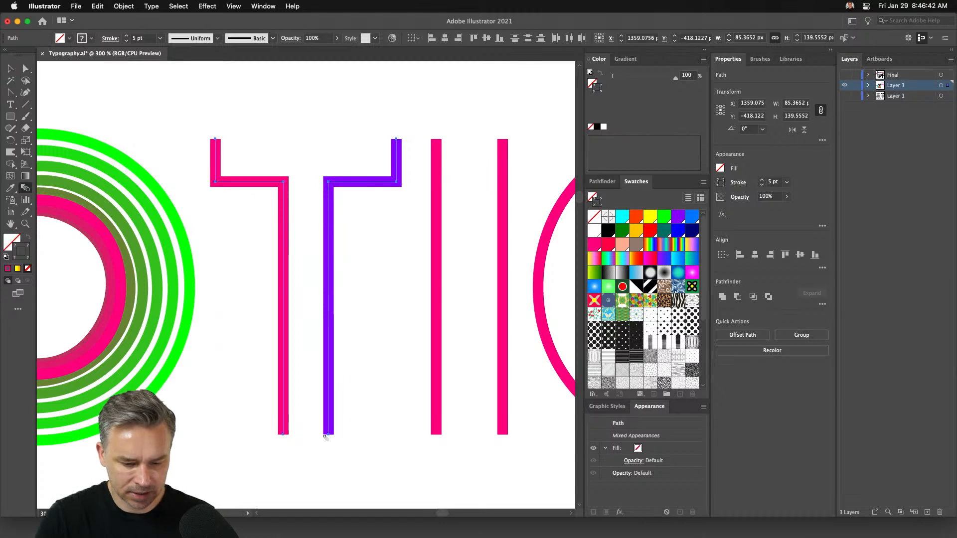
click(328, 434)
Set the T's blend spacing to Specified Steps with 6 steps
double_click(24, 188)
click(488, 187)
click(480, 200)
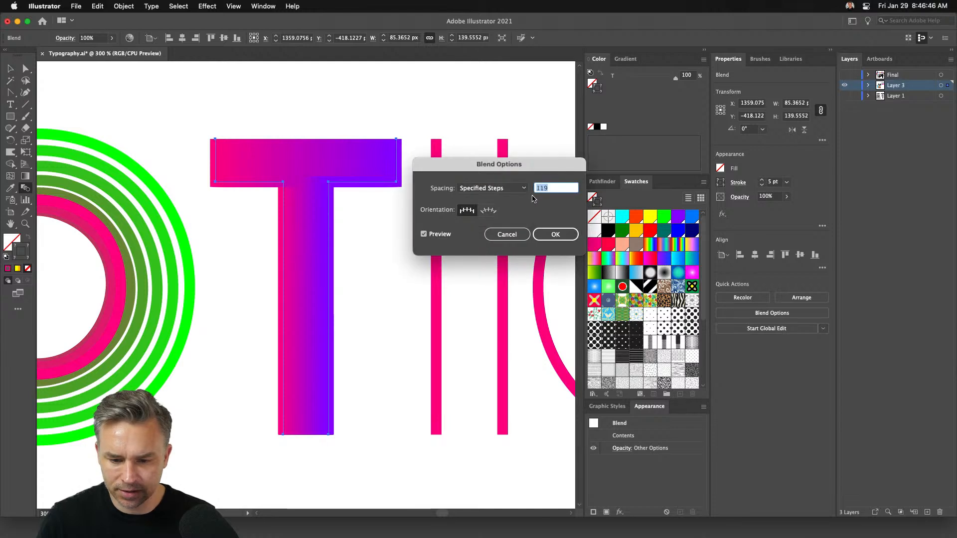
text(6)
key(Return)
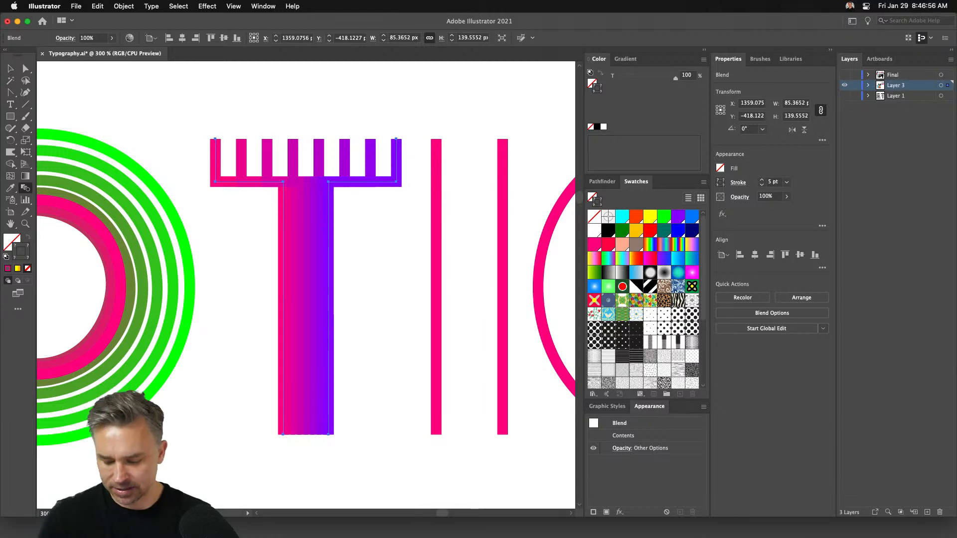
Directly select the stem anchor points of the T's magenta path and nudge them about 11 px left to widen the stem
key(super+minus)
key(super+minus)
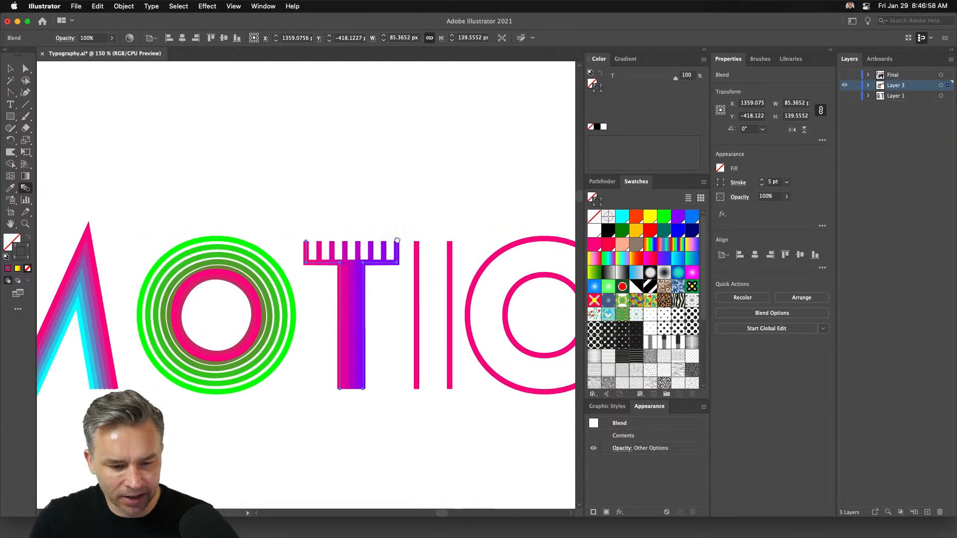
click(25, 69)
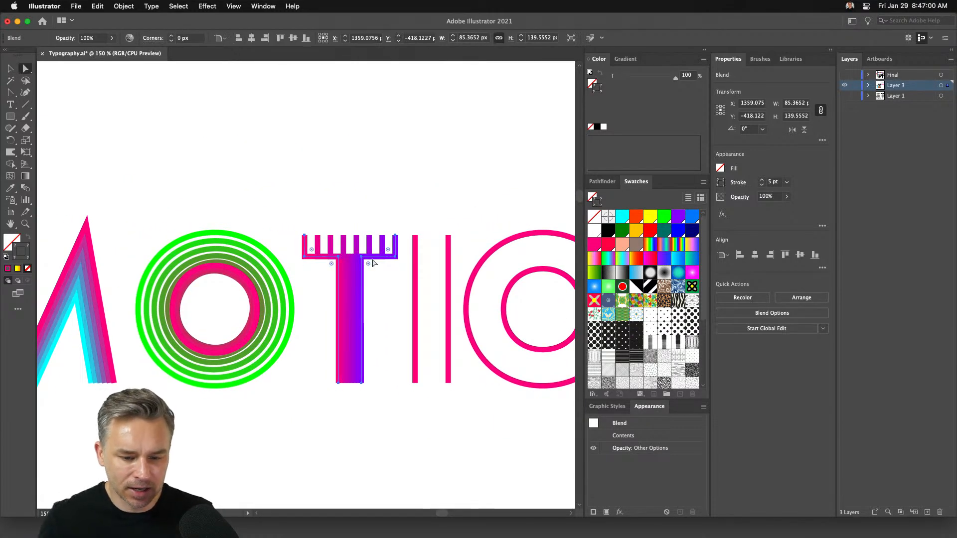
drag(322, 227, 345, 412)
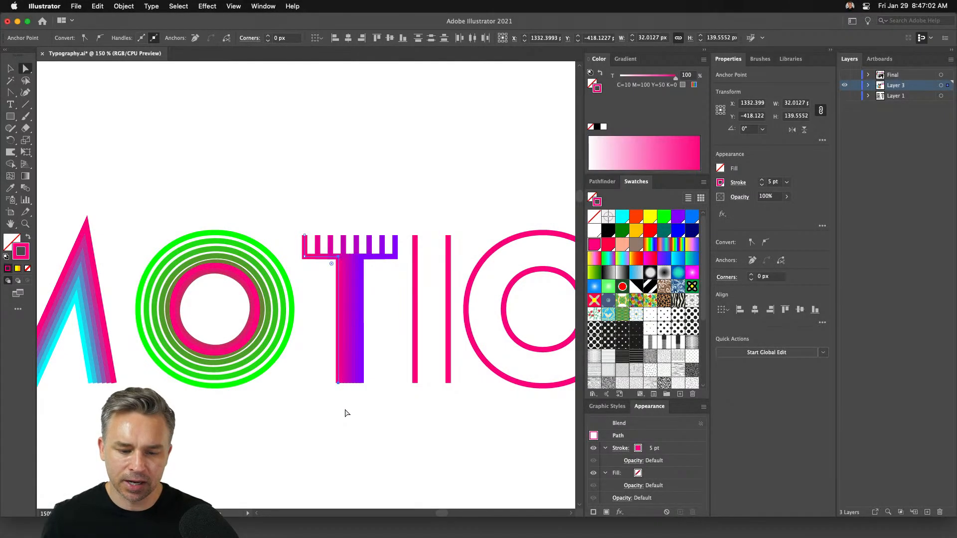
key(shift+Left)
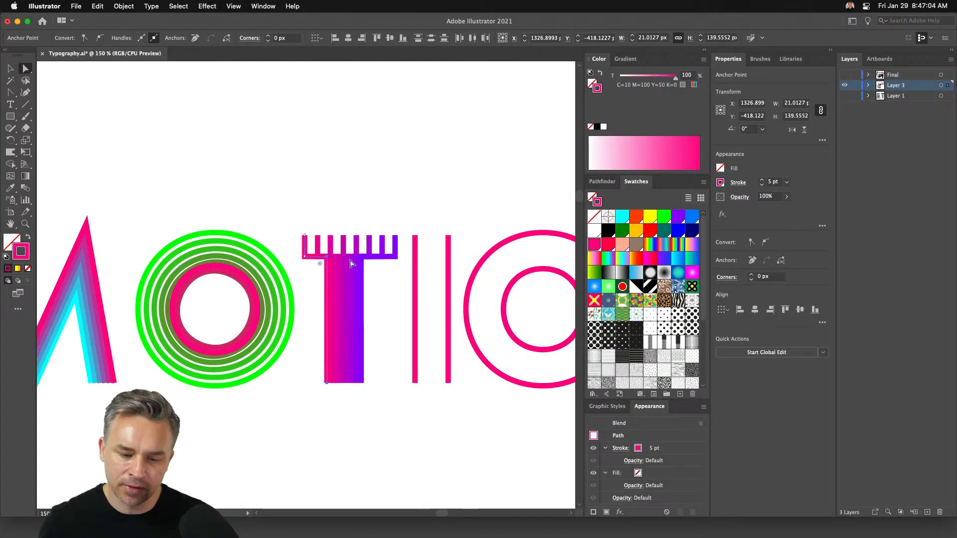
Directly select the stem anchor points of the T's purple path and nudge them about 11 px right
drag(342, 226, 383, 405)
key(shift+Right)
key(shift+Right)
key(shift+Right)
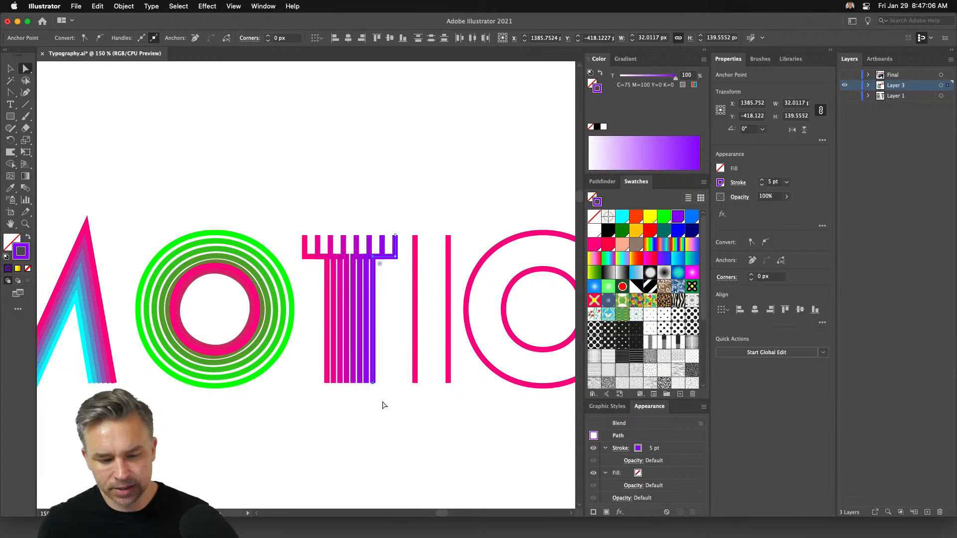
key(shift+Left)
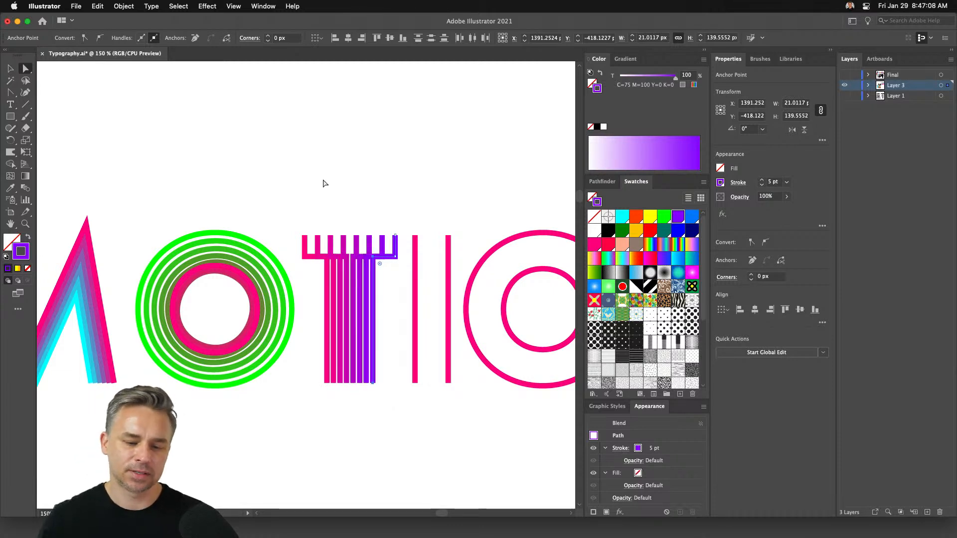
Release the I's compound path into two separate vertical lines
click(324, 184)
drag(422, 183, 290, 177)
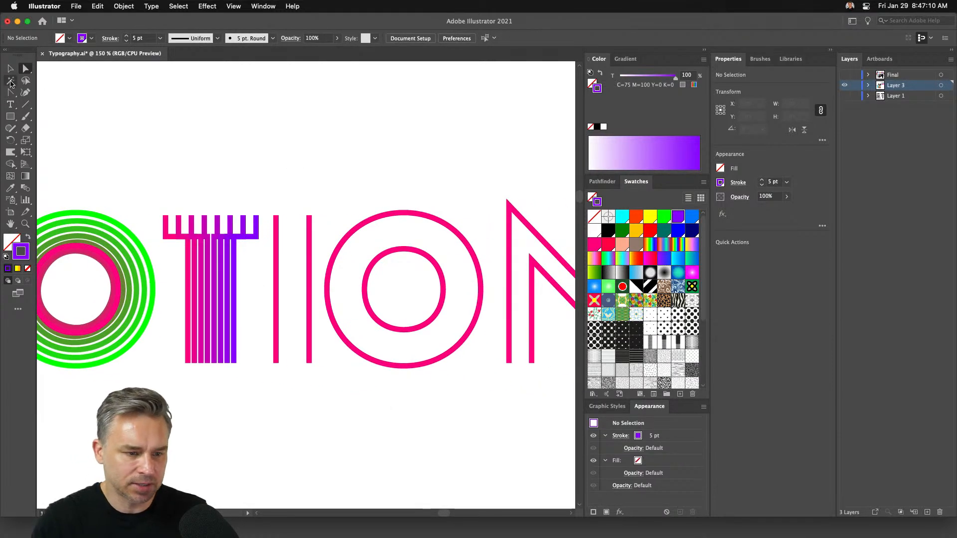
key(v)
click(275, 272)
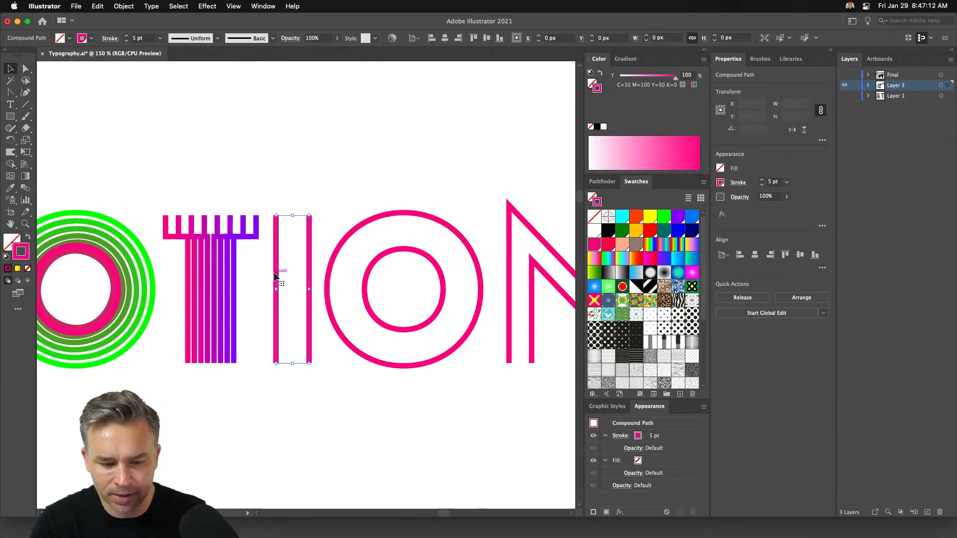
right_click(274, 274)
click(318, 355)
click(264, 238)
Recolour the I's left line, trying yellow and blue strokes before settling on cyan
click(275, 241)
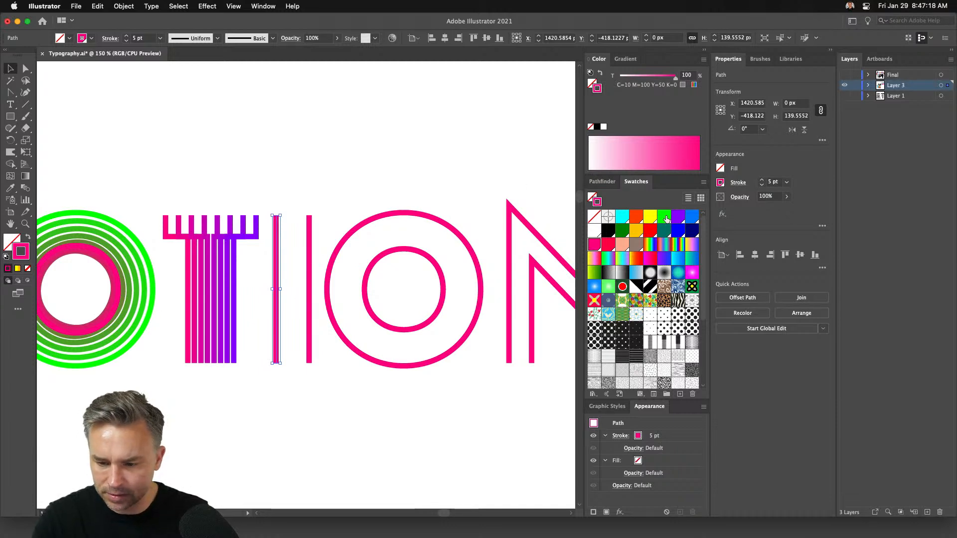
click(649, 218)
shift+click(309, 230)
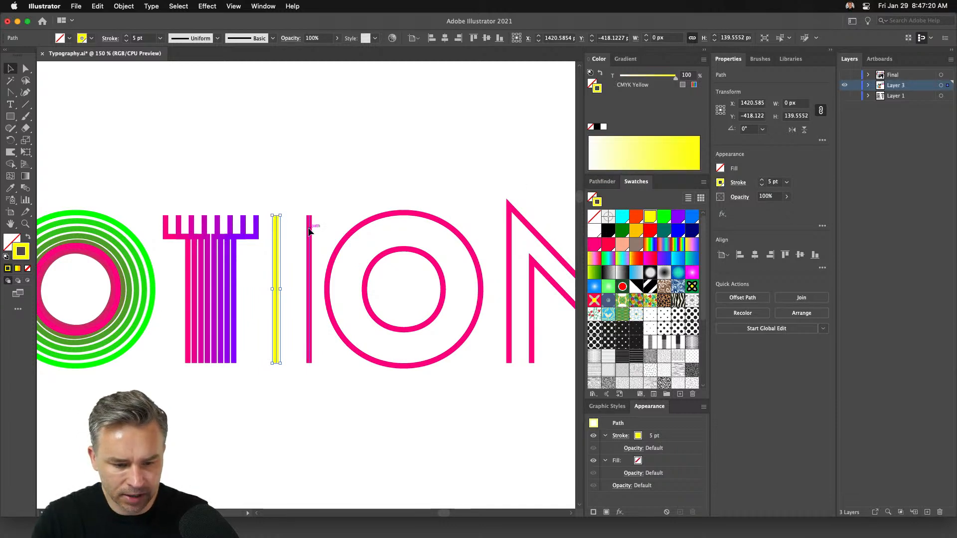
click(276, 235)
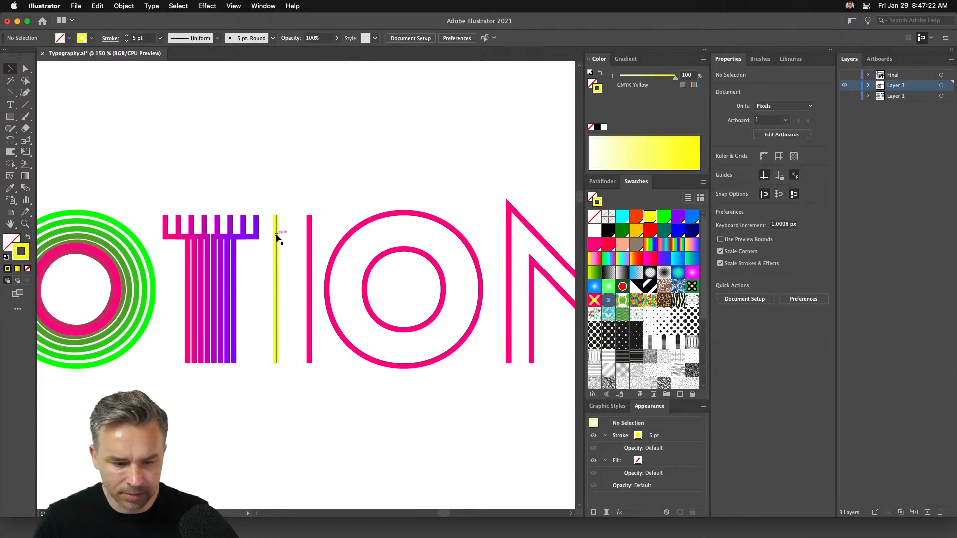
click(692, 219)
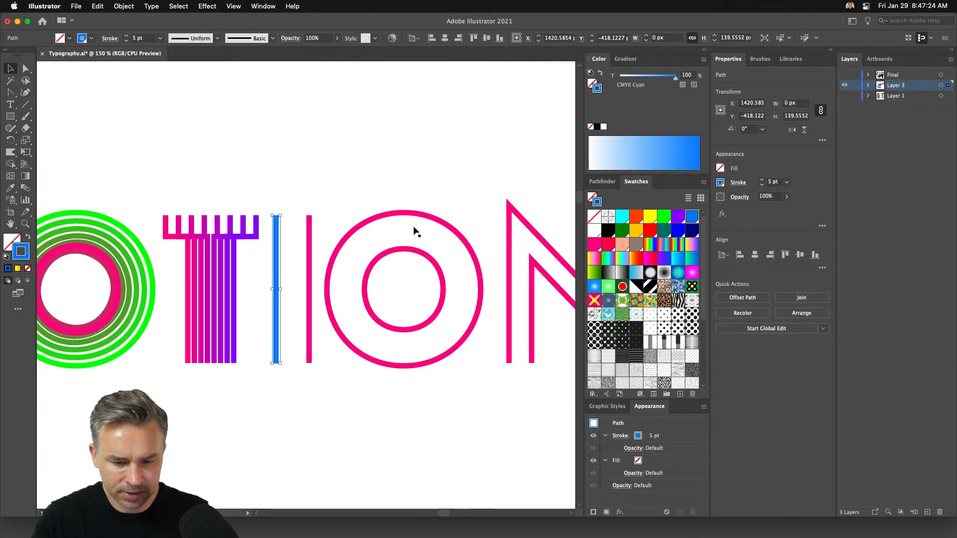
Blend the I's cyan left line with its magenta right line, using their bottom end anchor points
shift+click(311, 235)
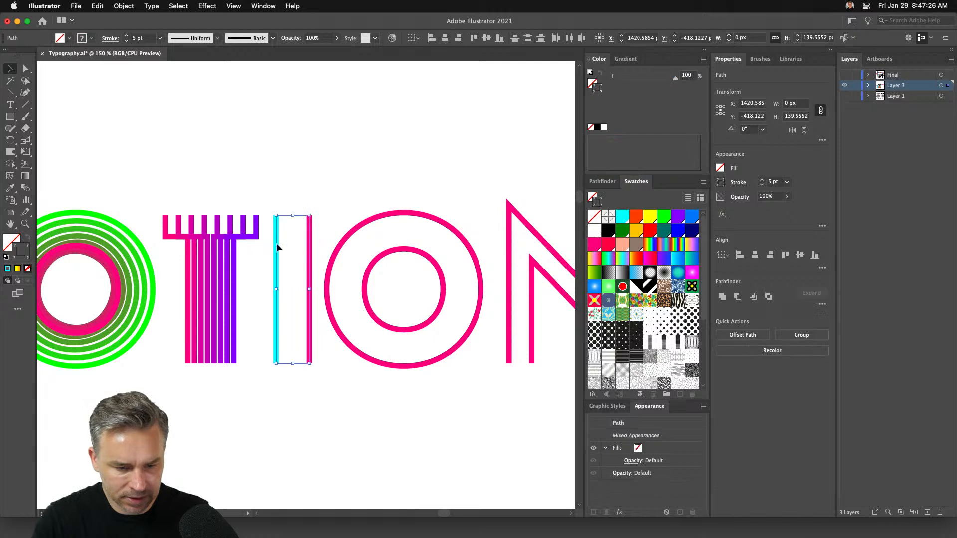
click(25, 176)
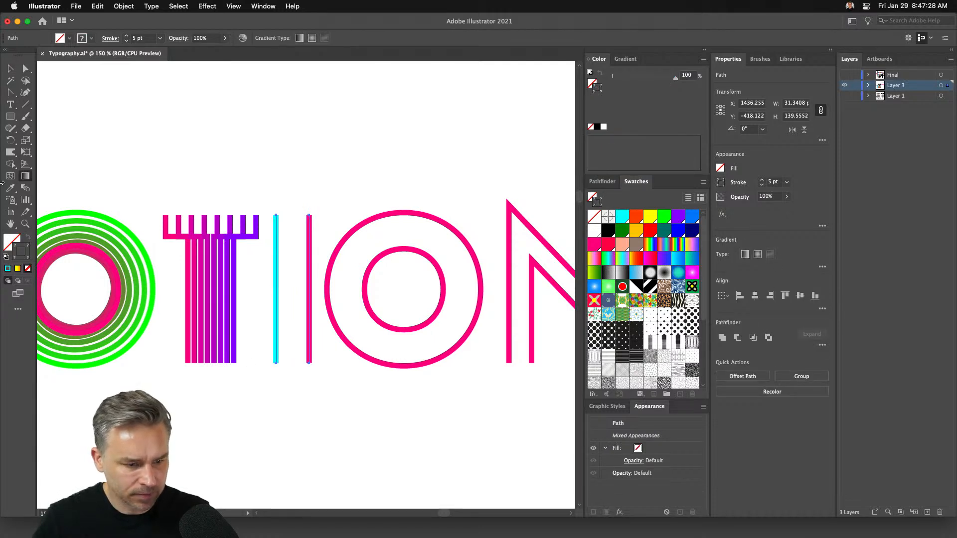
click(24, 187)
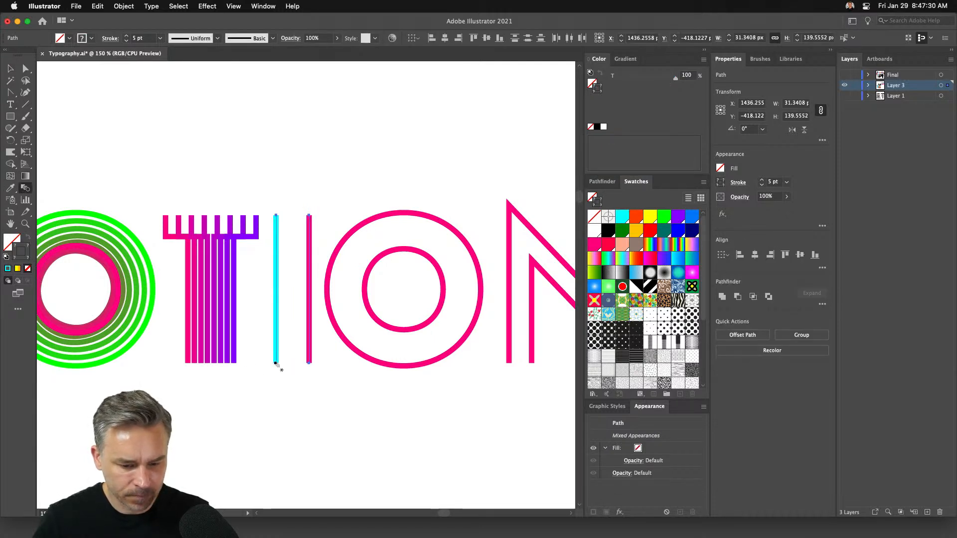
click(309, 364)
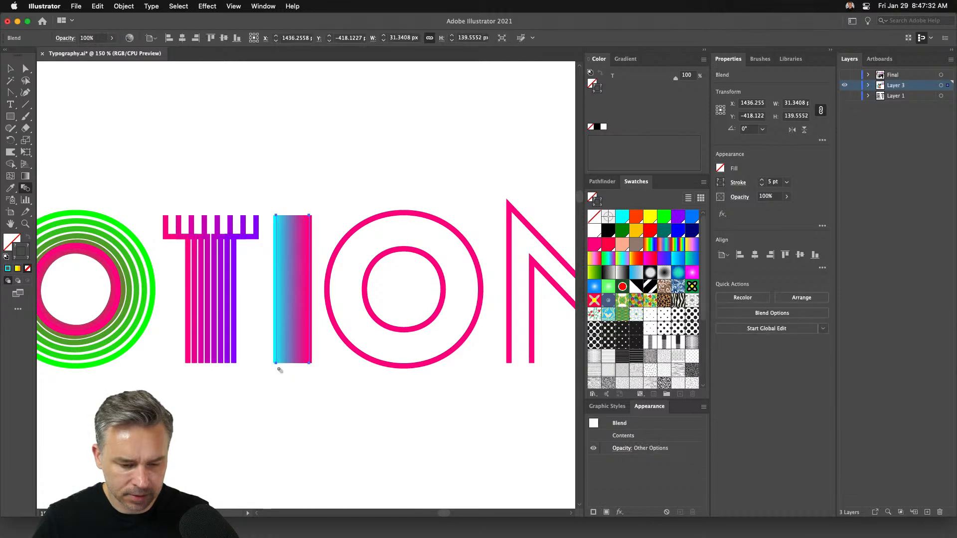
Set the I's blend spacing to Specified Steps with 4 steps and deselect the letter
double_click(25, 188)
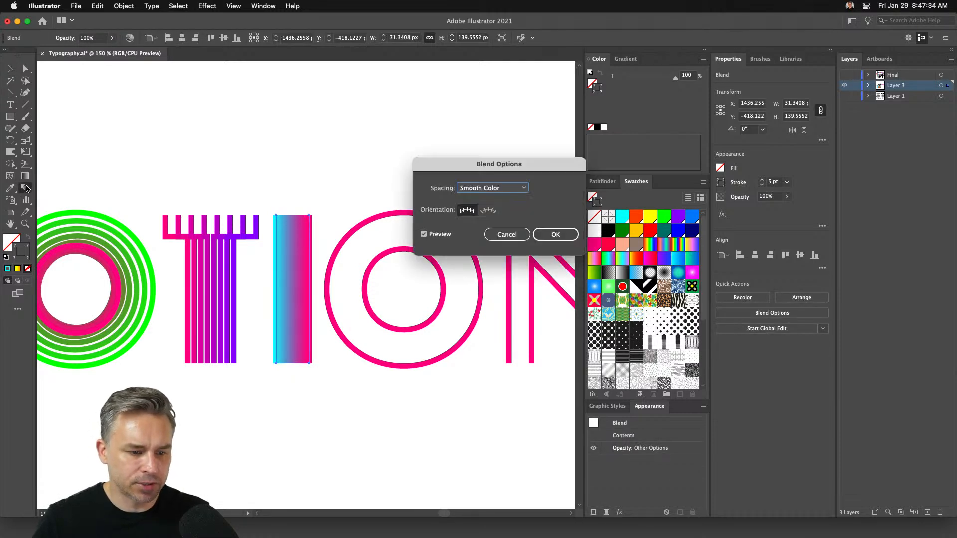
click(521, 188)
click(519, 199)
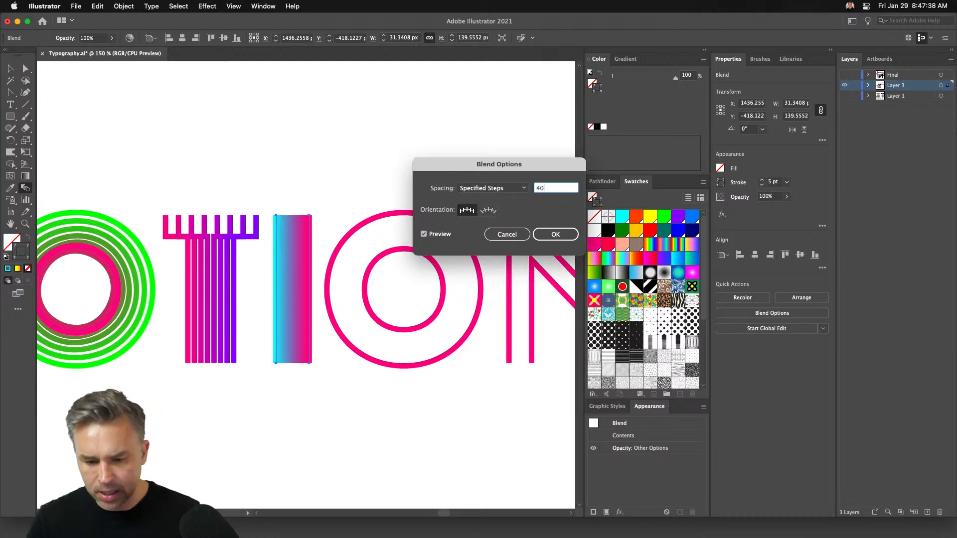
text(4)
key(Return)
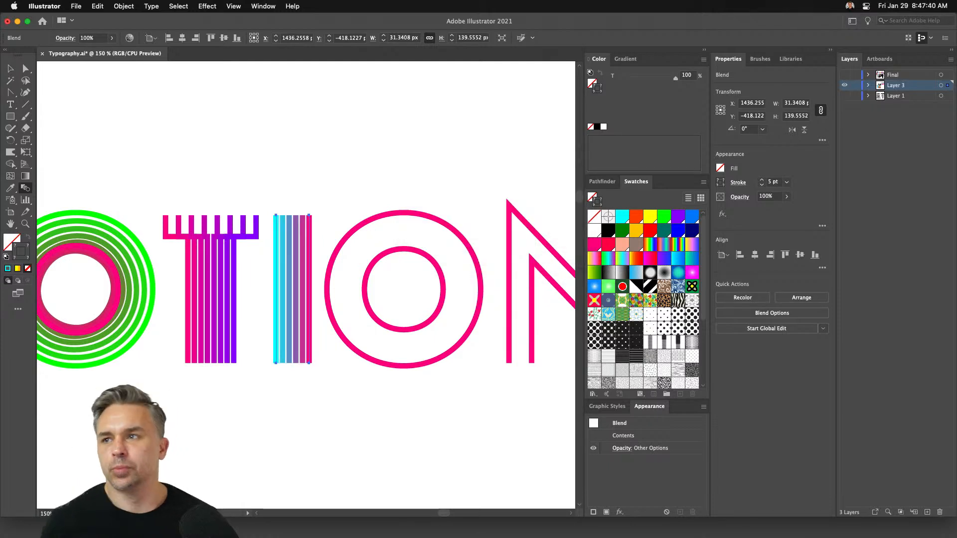
key(v)
click(441, 118)
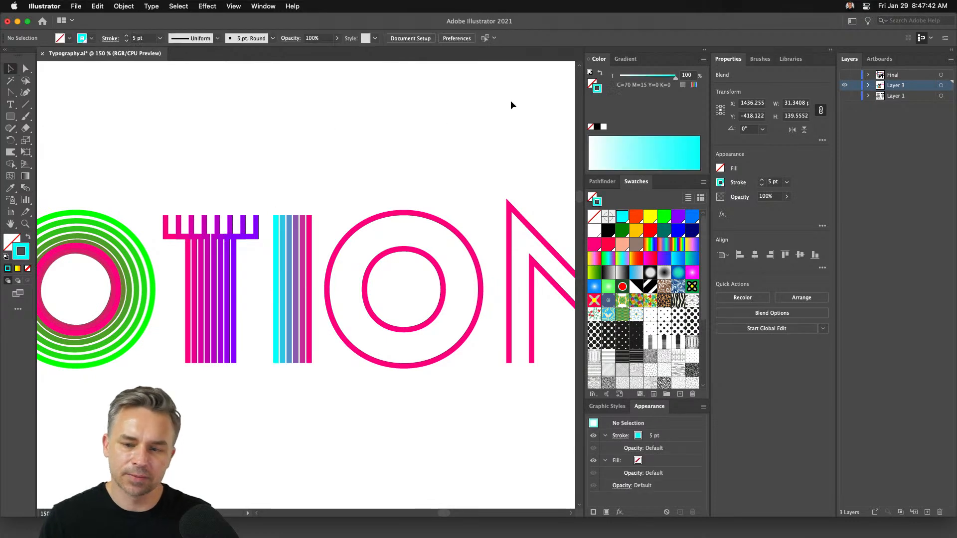
Collapse the colour and swatch panels to widen the canvas, and delete the second O's unblended magenta circles
click(704, 52)
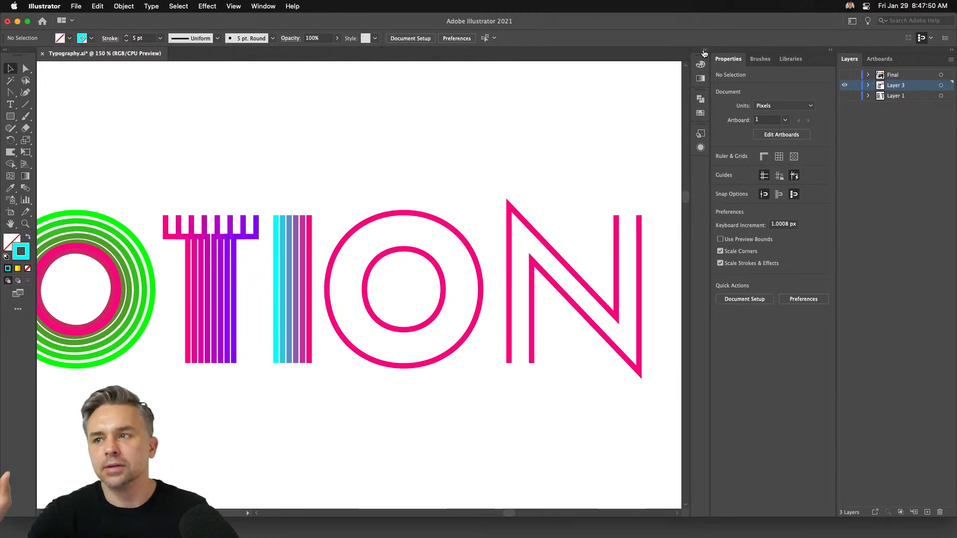
drag(379, 180, 289, 207)
drag(205, 189, 583, 331)
key(Delete)
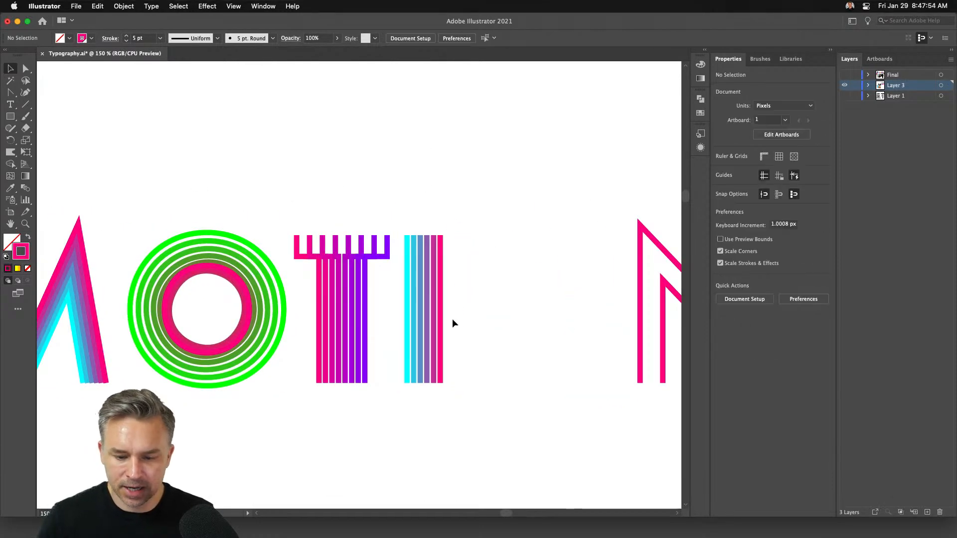
Copy the first O's green-to-magenta blend into the empty gap between the I and the N
drag(165, 196, 227, 300)
drag(184, 274, 515, 296)
scroll(444, 154, right, 5)
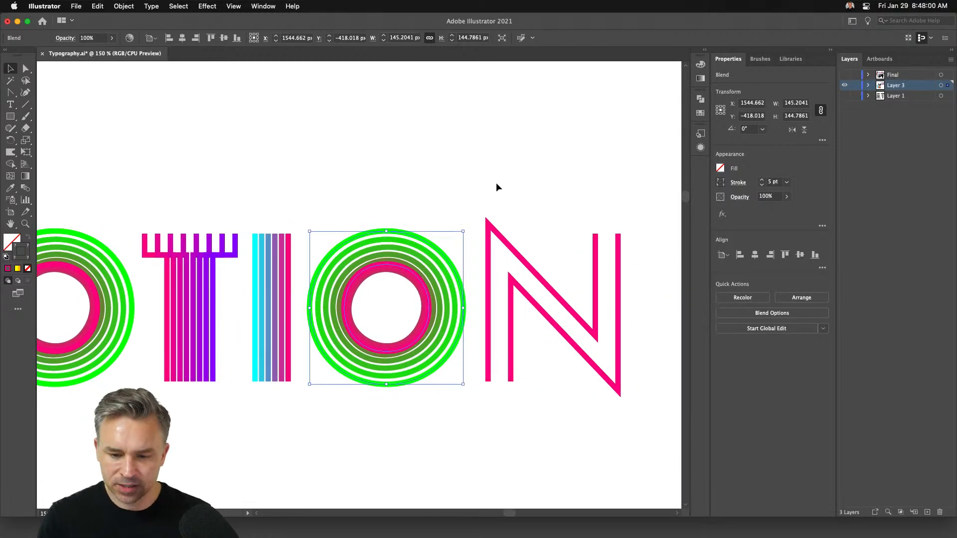
click(500, 207)
Recolour the N's upper-left path, trying a green stroke before settling on cyan
key(a)
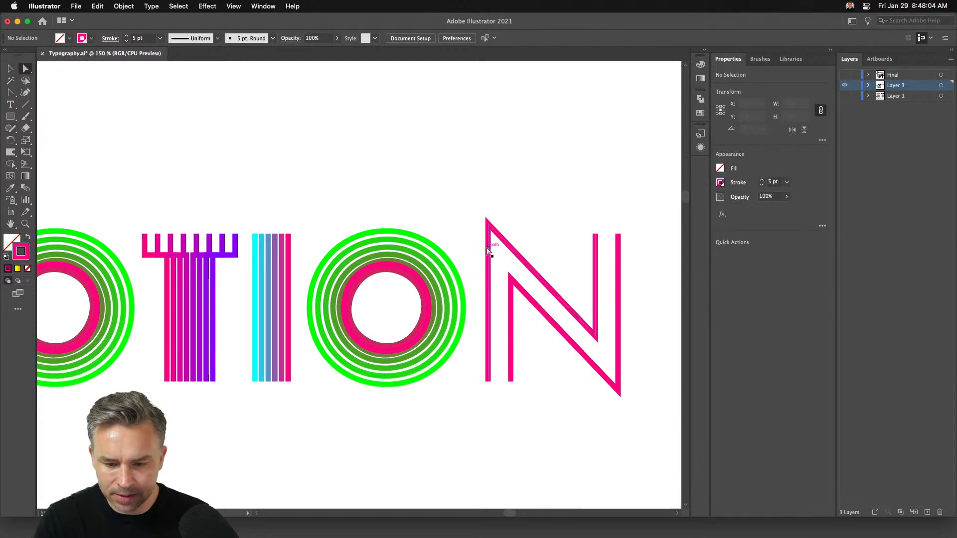
click(487, 252)
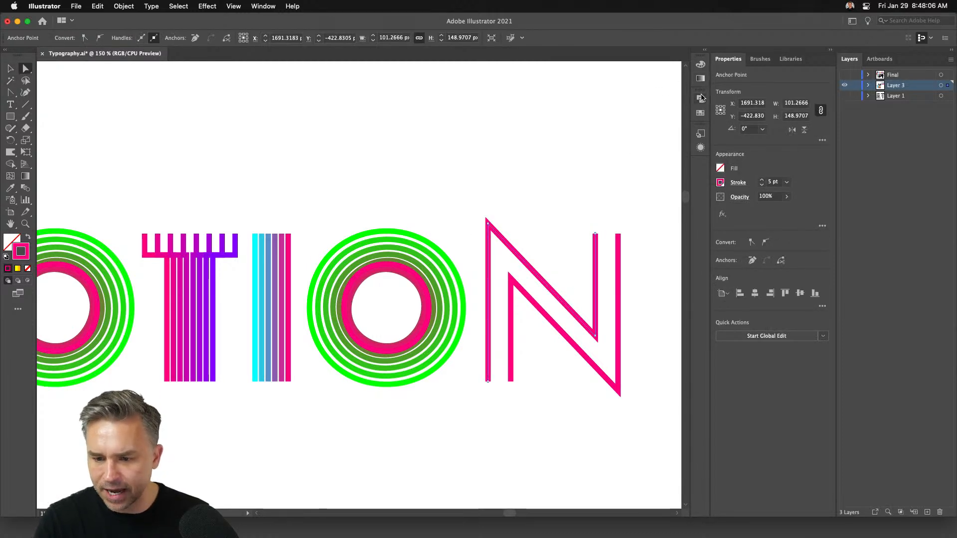
click(699, 62)
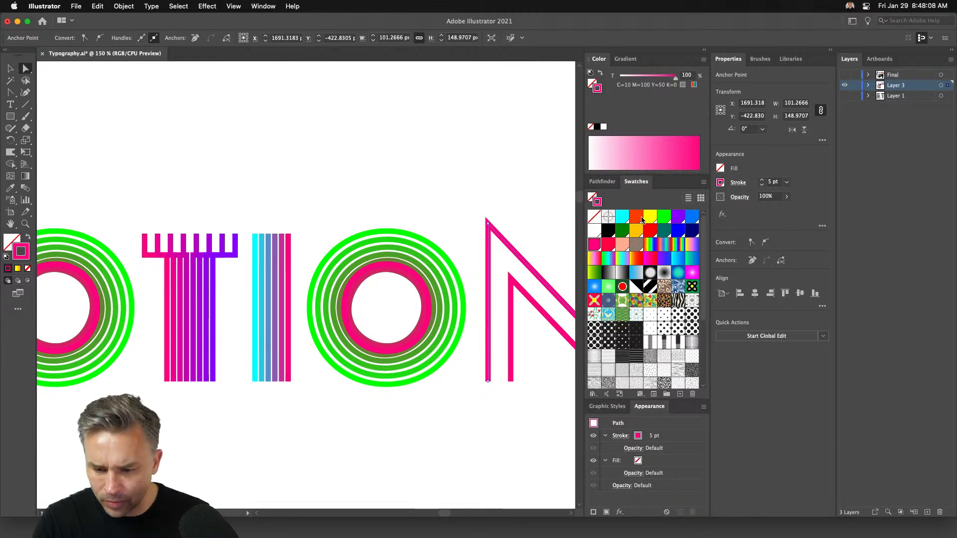
click(660, 219)
scroll(431, 178, right, 5)
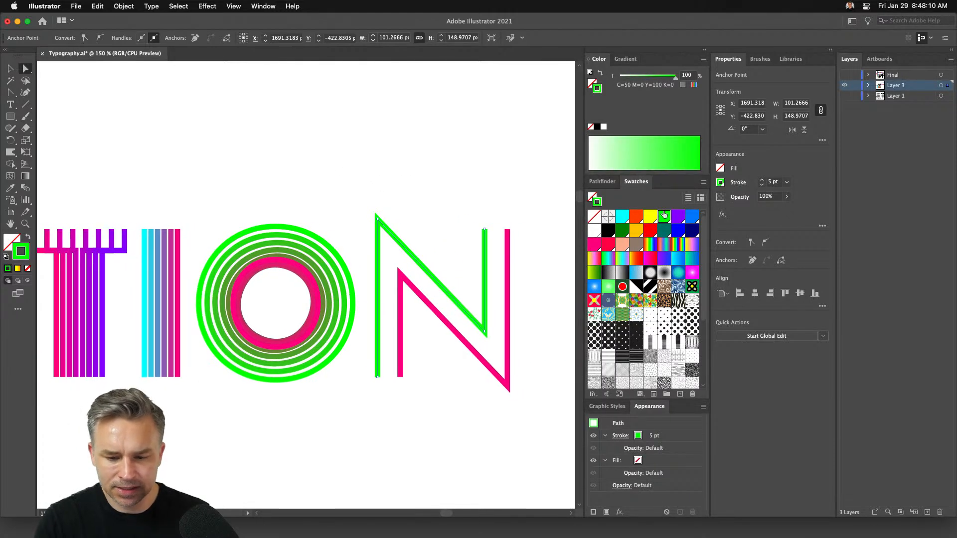
click(622, 219)
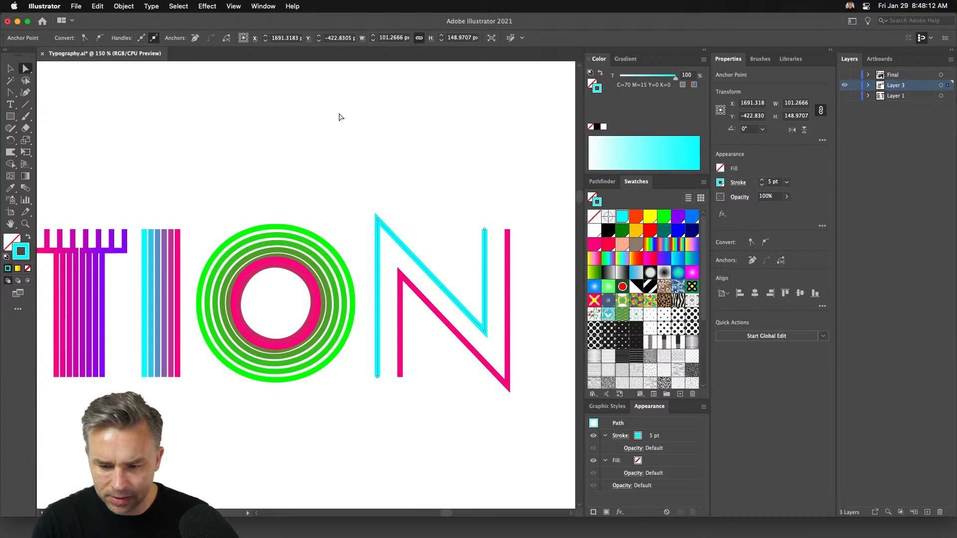
Blend the N's cyan path with its magenta path from their bottom-left ends, using 3 specified steps
click(26, 188)
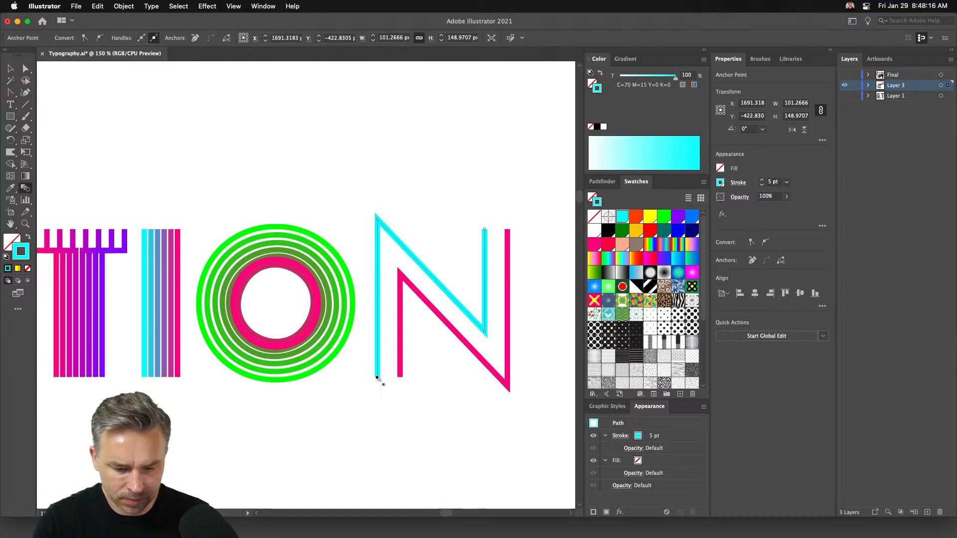
click(401, 379)
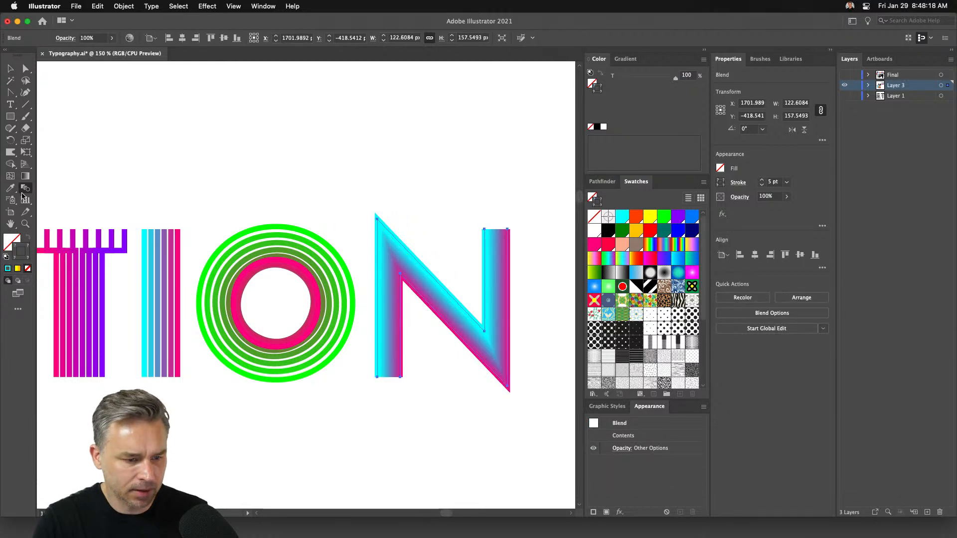
double_click(23, 190)
click(474, 187)
click(488, 209)
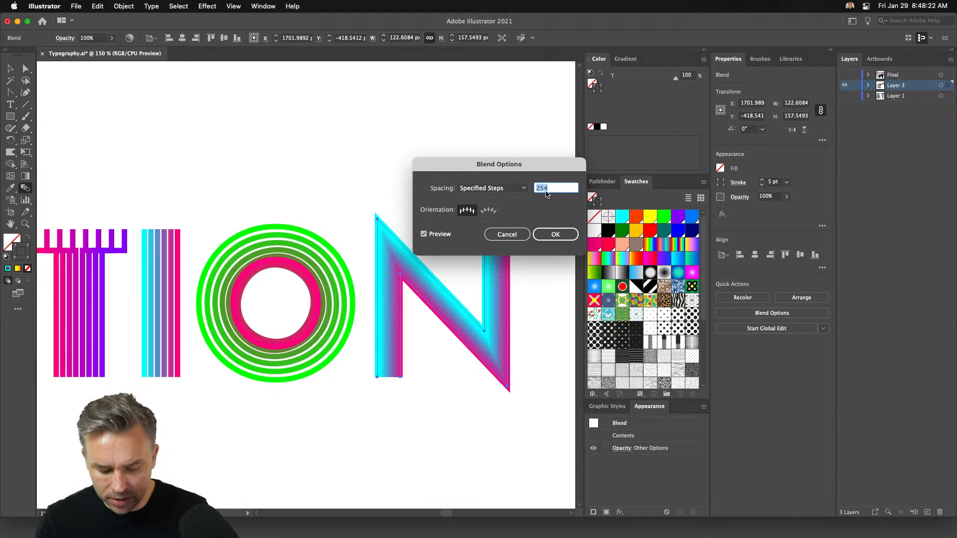
text(3)
key(Return)
click(10, 70)
key(super+minus)
key(super+minus)
drag(107, 171, 420, 163)
drag(370, 217, 246, 226)
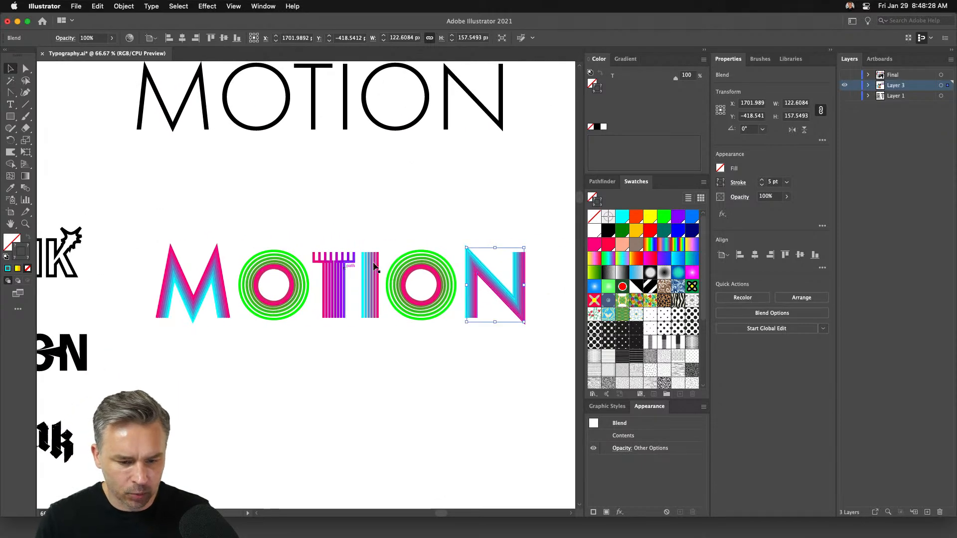
double_click(421, 259)
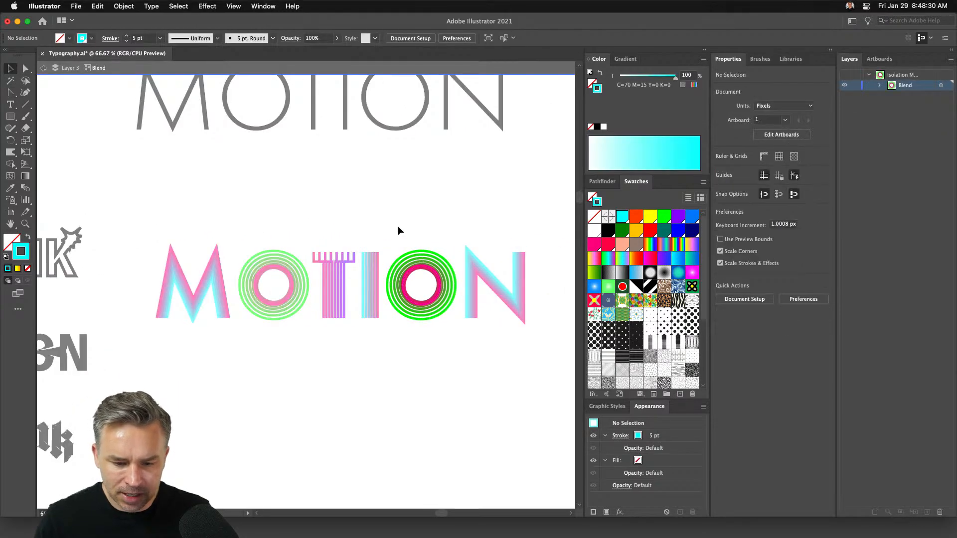
click(43, 70)
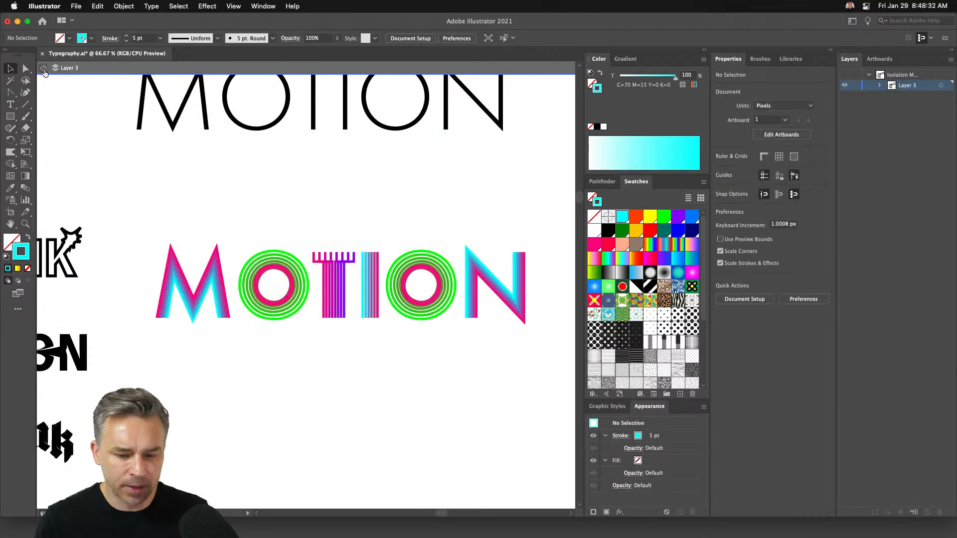
Recolour the outer circle of the second O's blend magenta
click(439, 324)
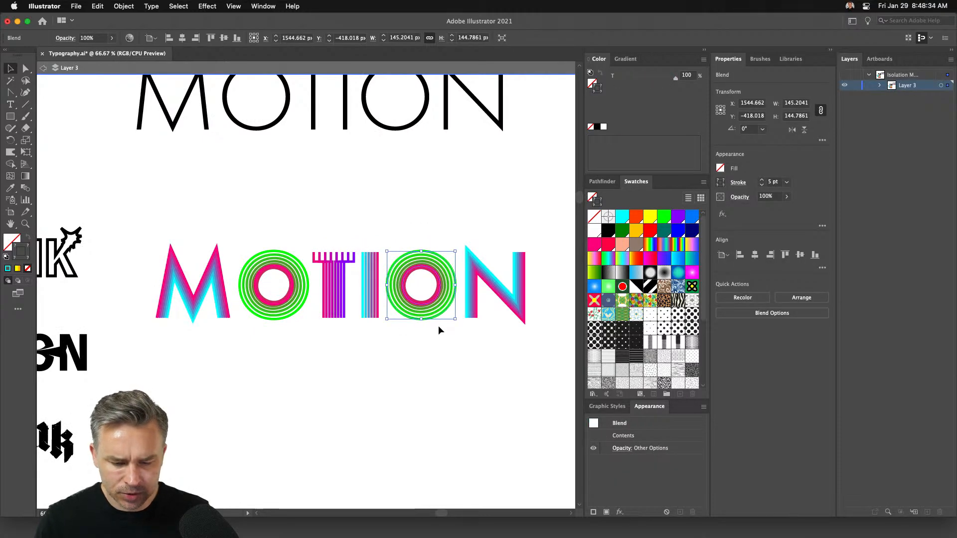
key(super+equal)
key(super+equal)
key(super+equal)
key(a)
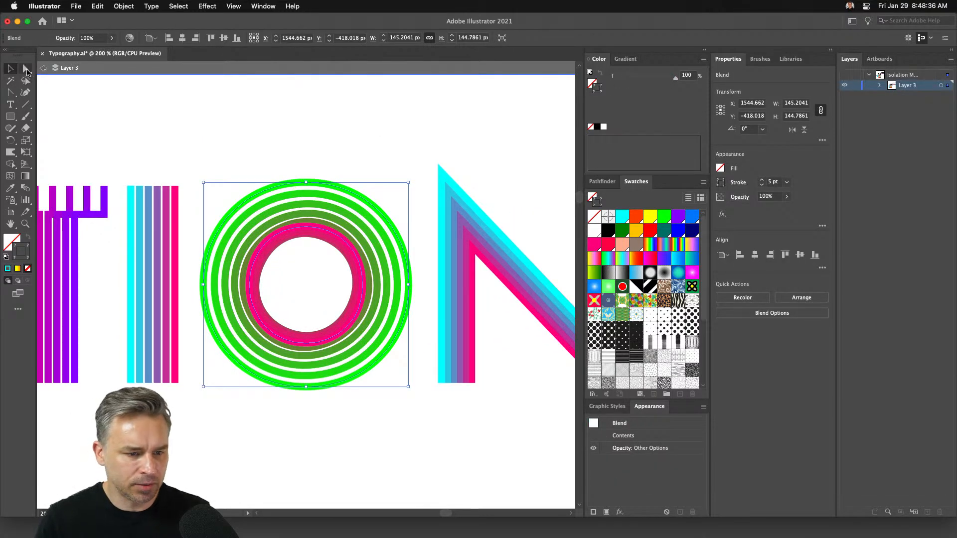
click(294, 187)
click(292, 182)
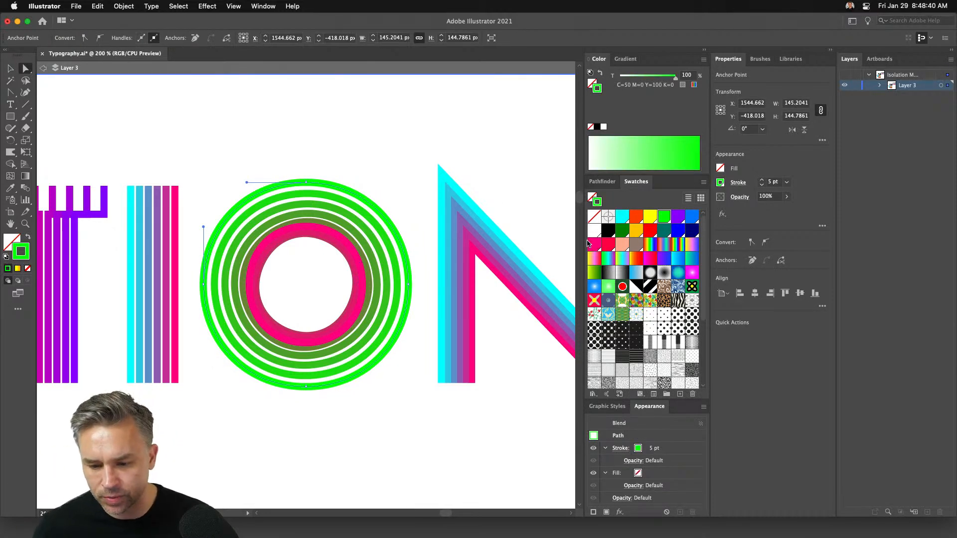
click(594, 245)
Recolour the inner circle of the second O's blend purple and deselect it
click(272, 249)
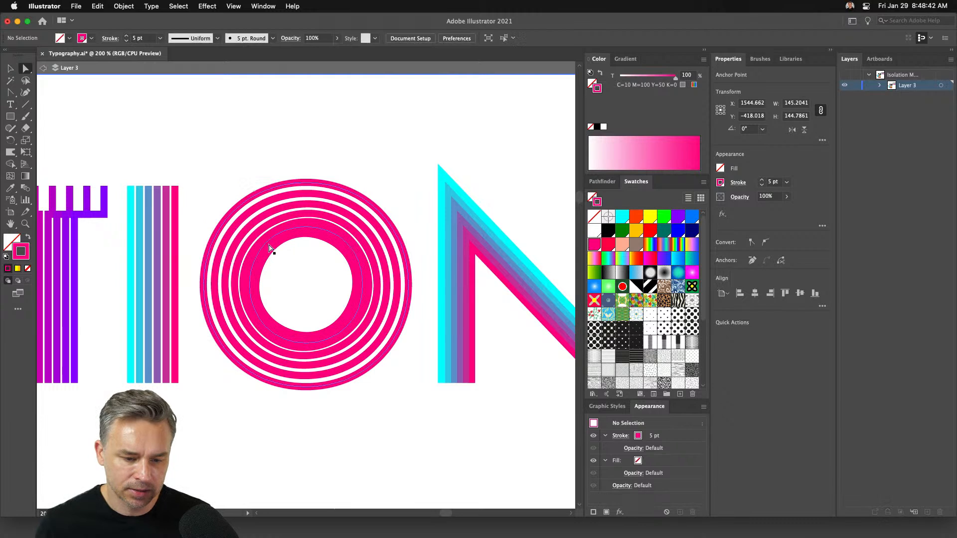
click(269, 244)
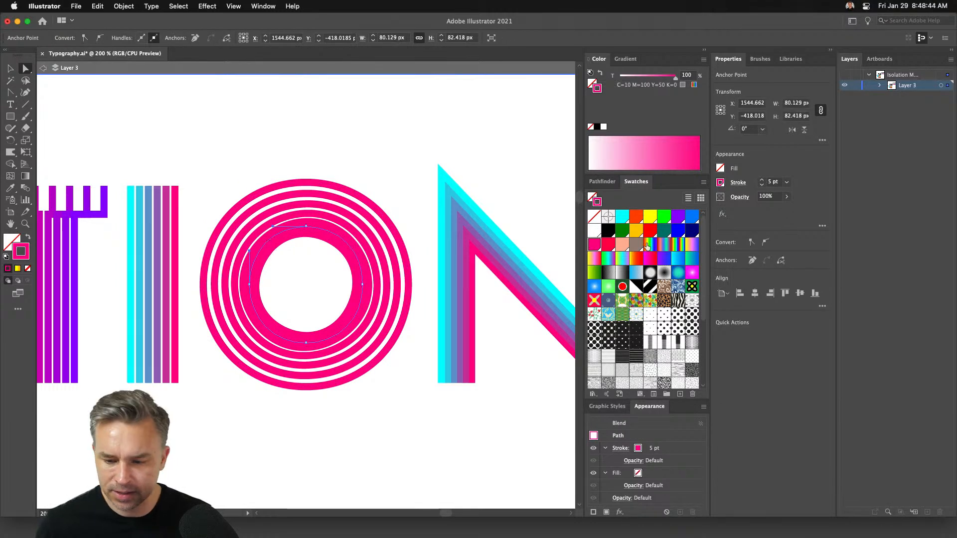
click(680, 217)
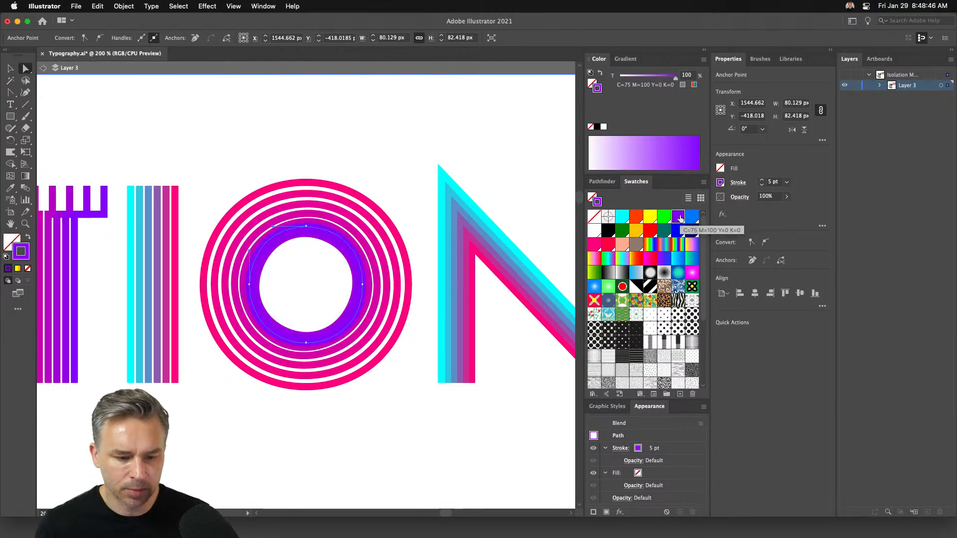
key(v)
click(144, 109)
Duplicate the whole blended MOTION word directly below the original and deselect the copy
key(super+minus)
key(super+minus)
key(super+minus)
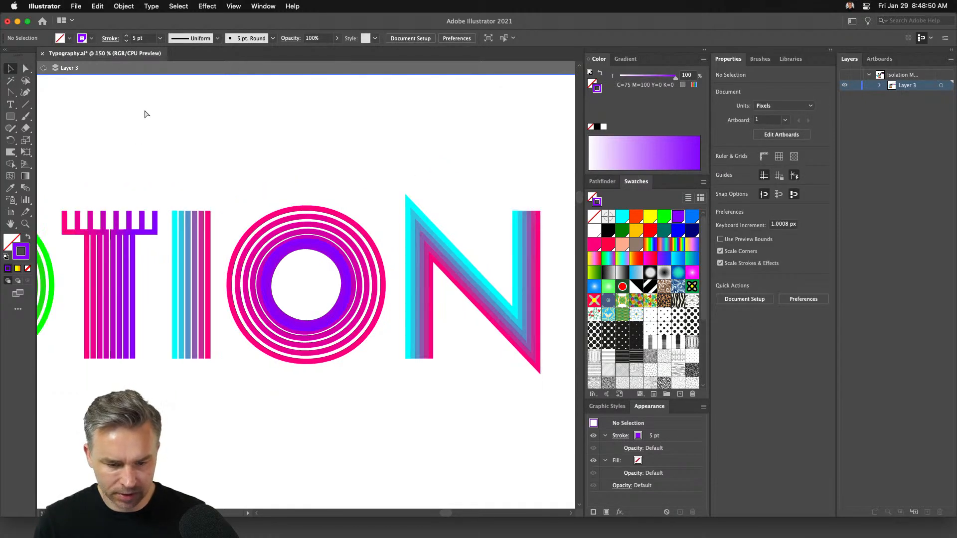
drag(188, 183, 298, 186)
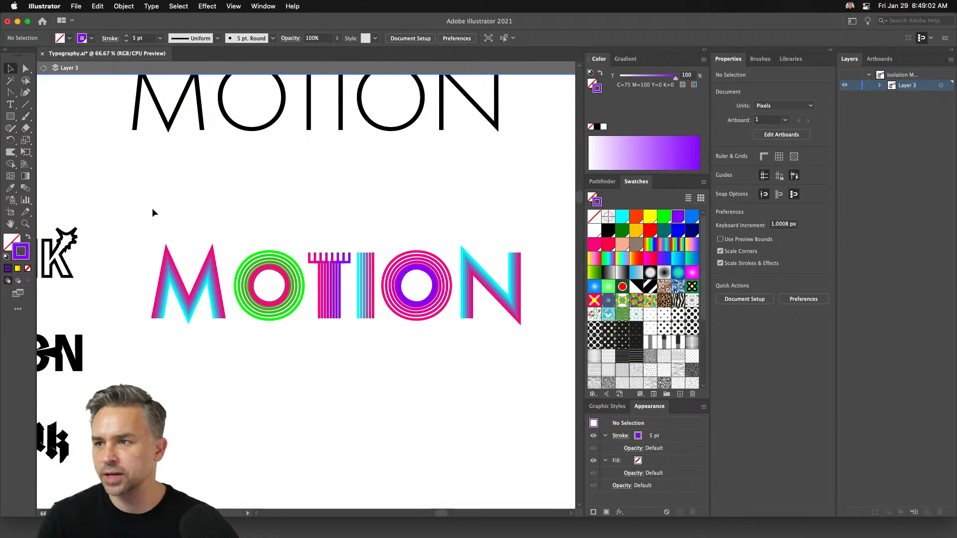
drag(147, 215, 276, 409)
click(303, 417)
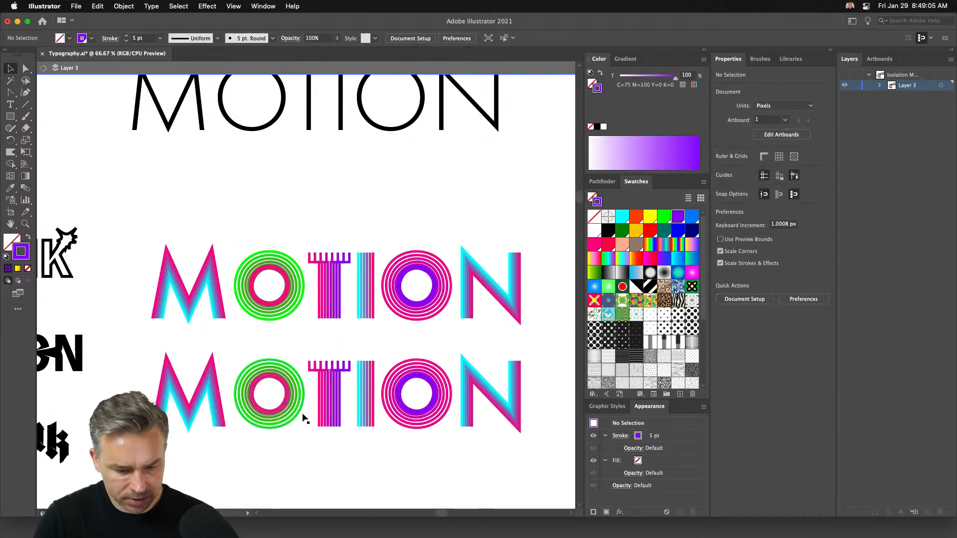
Move the duplicate's T and I down to start a second row beneath the letters MO
click(391, 394)
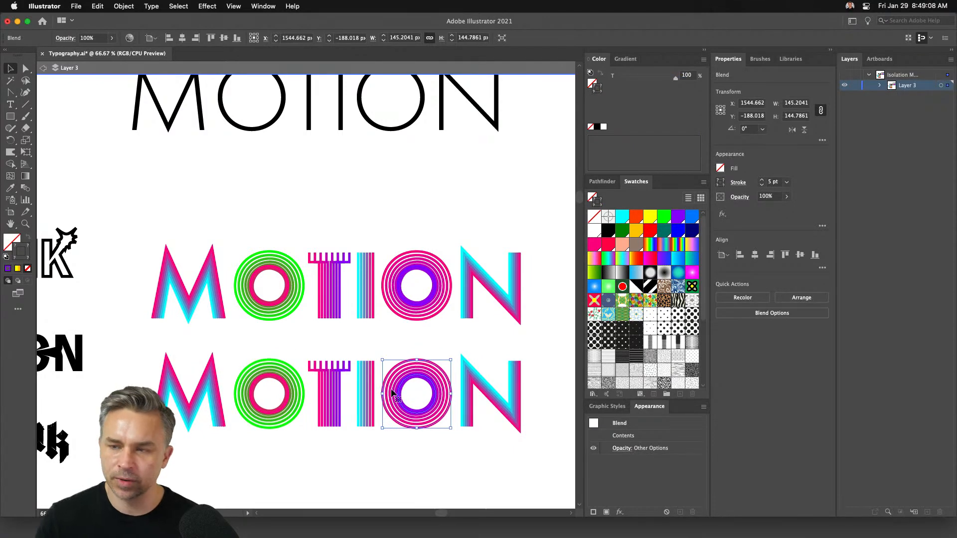
scroll(315, 130, down, 5)
scroll(315, 131, left, 2)
scroll(314, 130, down, 3)
scroll(315, 131, left, 1)
click(365, 180)
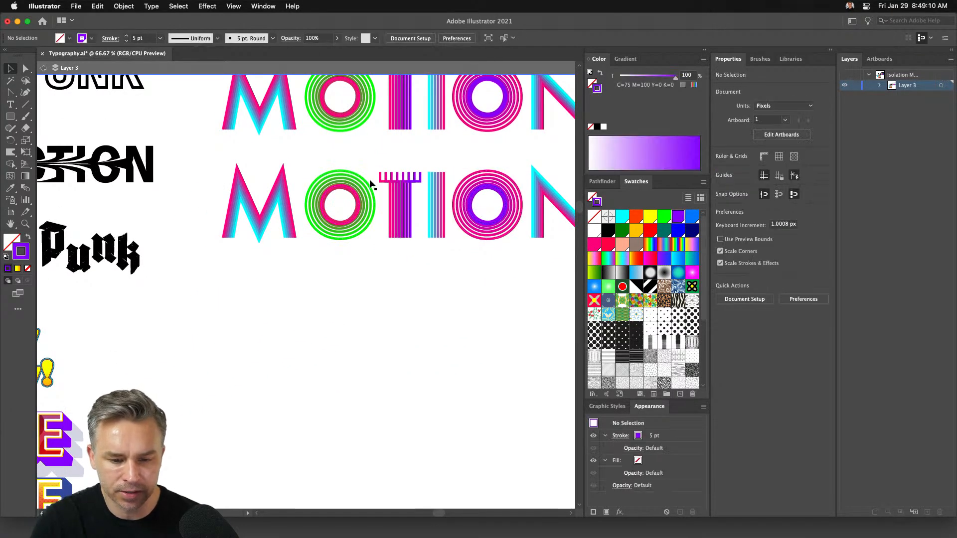
drag(403, 197, 423, 269)
drag(384, 183, 260, 264)
Move the duplicate's second O and N down to form an ON row beneath the TI row
drag(472, 224, 455, 240)
drag(472, 221, 354, 300)
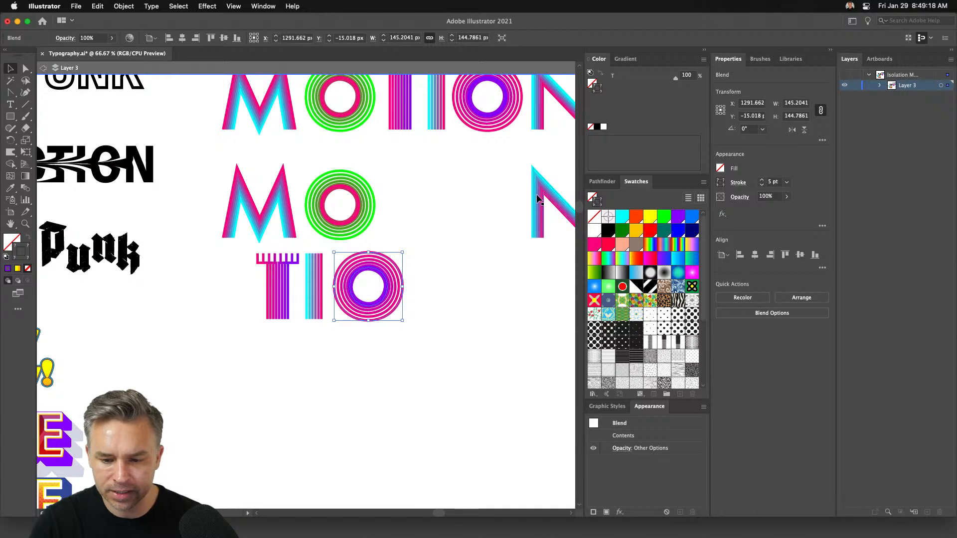
drag(537, 198, 366, 358)
drag(353, 311, 296, 384)
Shift the T and I together to the right so they sit between the MO and ON rows, and deselect
drag(226, 274, 319, 309)
drag(270, 284, 327, 284)
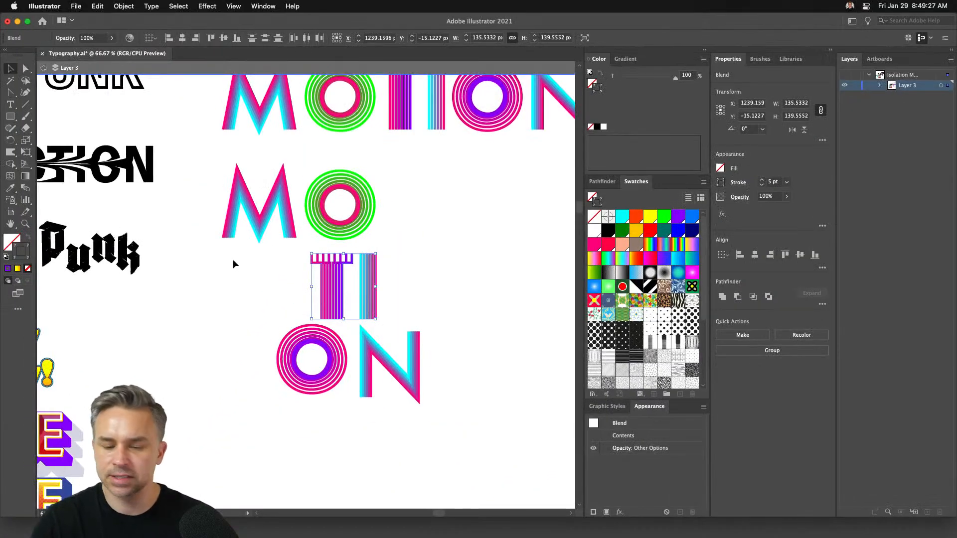
click(259, 279)
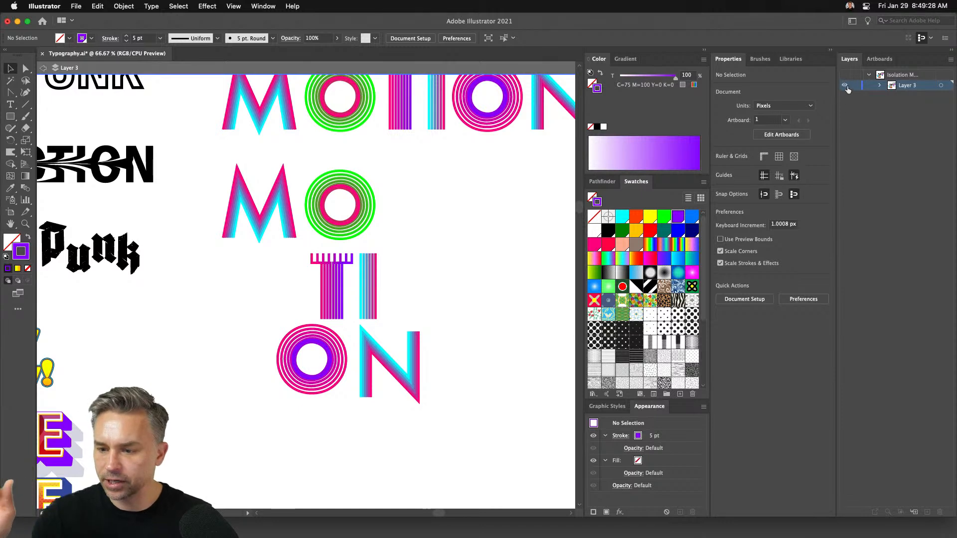
Exit isolation mode, and swap the visible layer from Layer 3 to Final to view the finished MOTION lettering
click(43, 68)
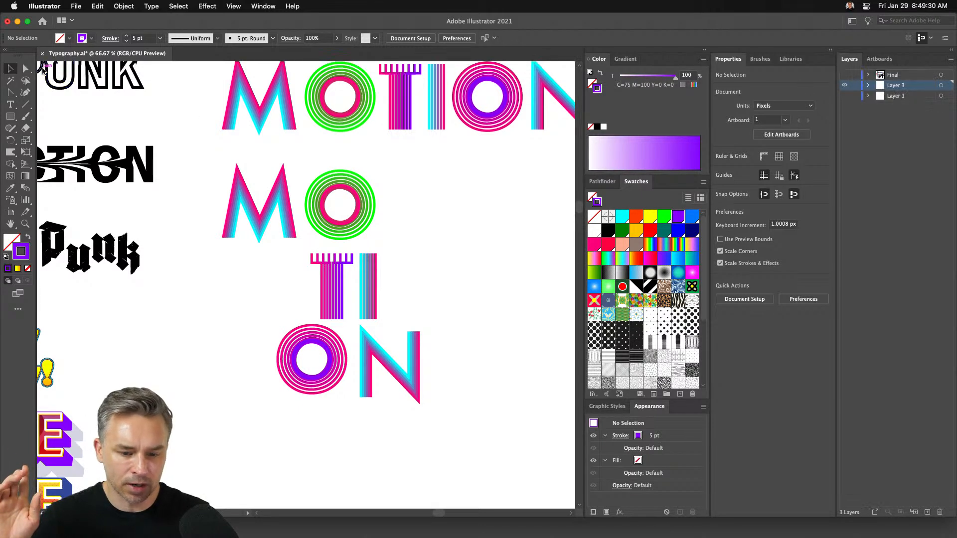
click(844, 85)
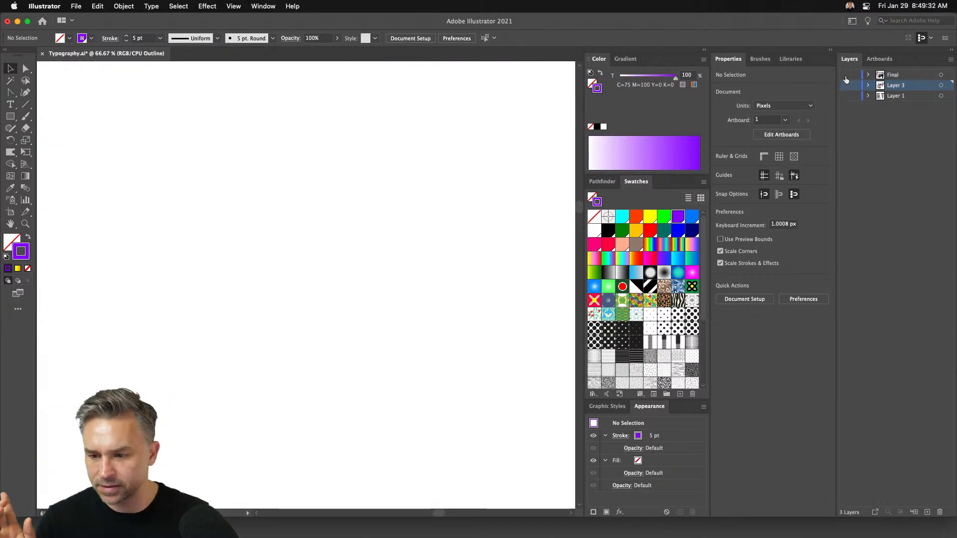
click(844, 75)
drag(224, 269, 536, 262)
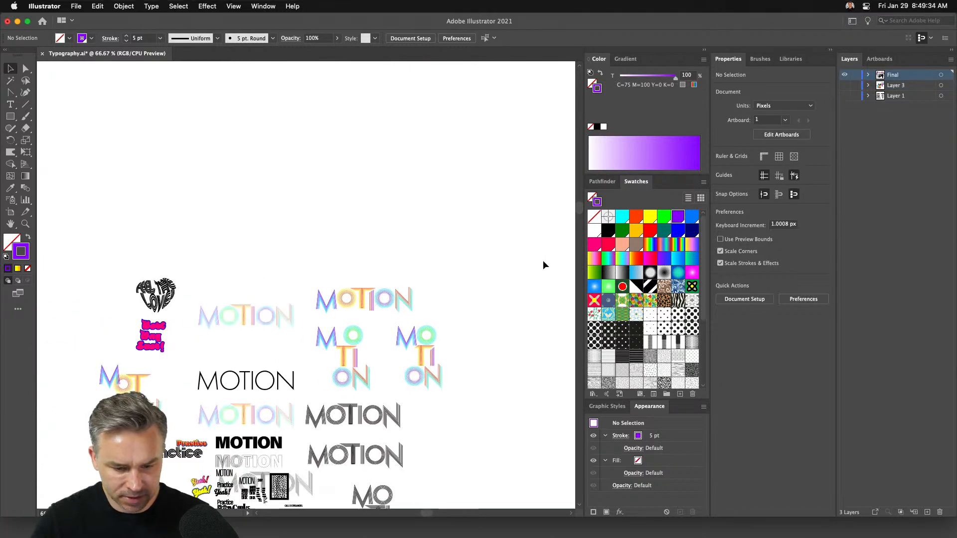
key(super+equal)
key(super+equal)
key(super+equal)
key(super+equal)
scroll(543, 266, right, 10)
scroll(543, 265, down, 4)
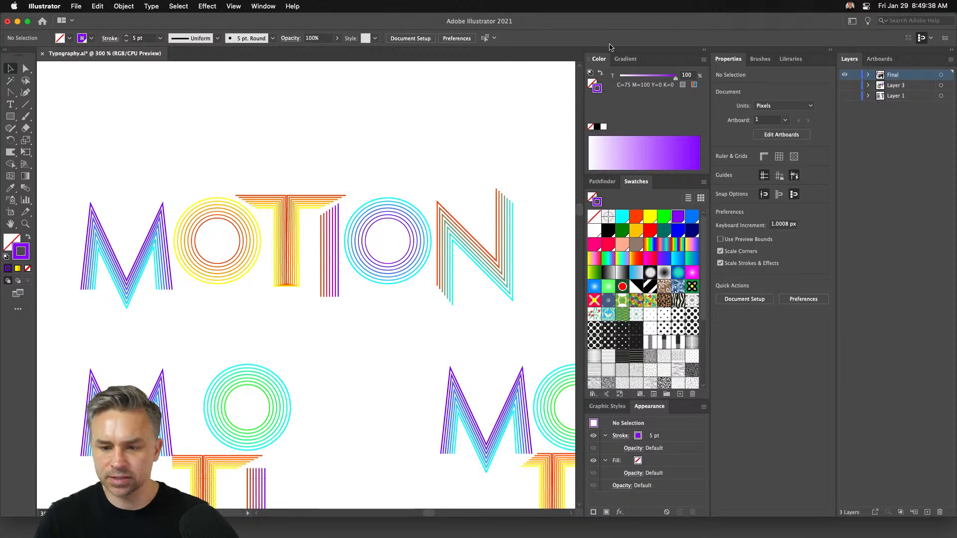
Collapse the colour and swatch panels, and duplicate the thin-lined MOTION word above the original
click(704, 50)
click(166, 231)
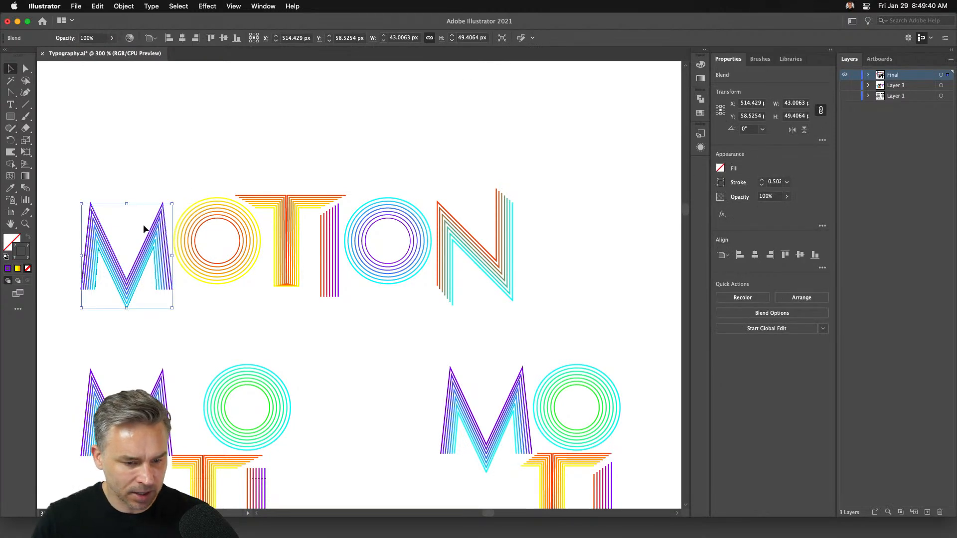
scroll(167, 231, left, 5)
key(super+equal)
drag(304, 175, 75, 197)
drag(133, 249, 647, 371)
drag(432, 285, 439, 128)
drag(363, 160, 369, 380)
drag(262, 316, 256, 223)
drag(406, 147, 372, 121)
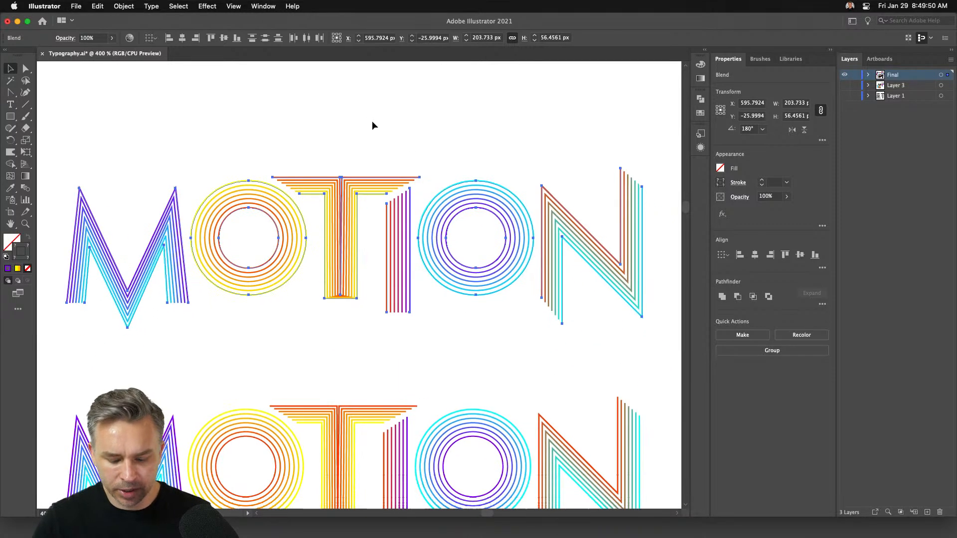
Inspect the copied MOTION word's source paths in outline view with selection edges hidden, and return to preview
key(super+y)
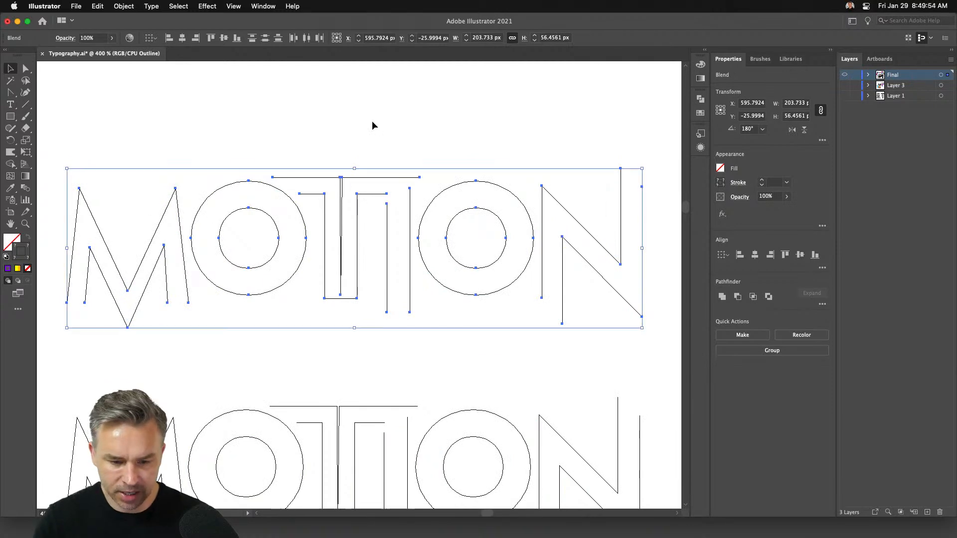
key(super+h)
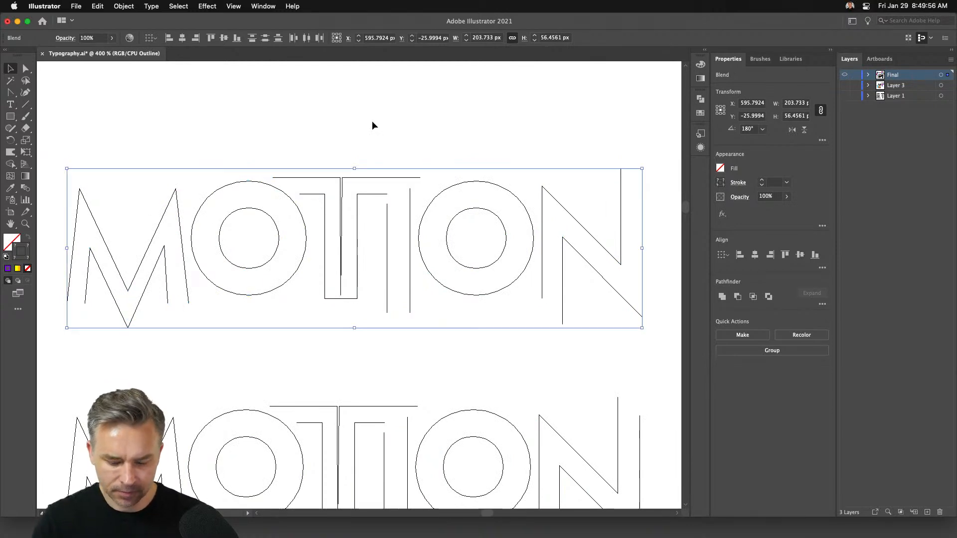
key(super+y)
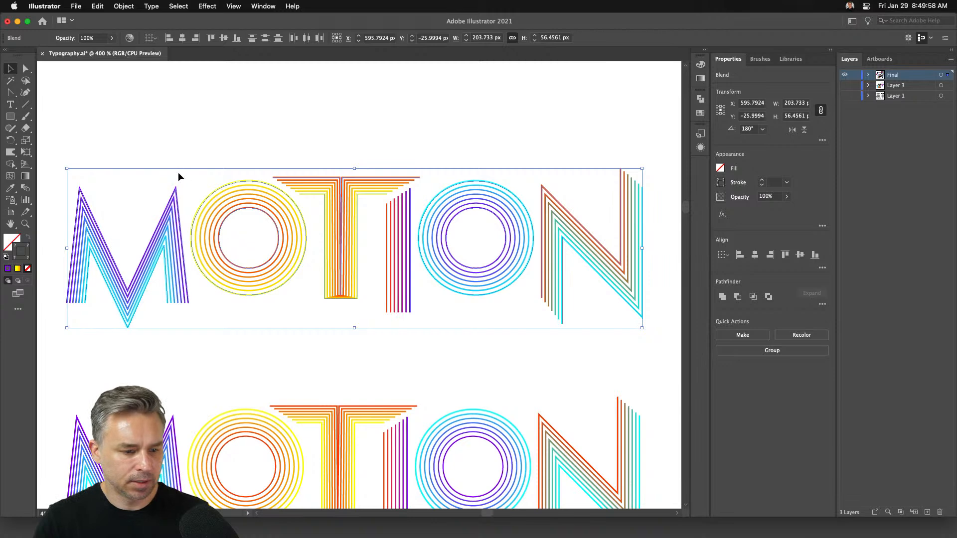
Expand the blends of the upper MOTION copy into separate paths, then reselect the whole word
click(124, 5)
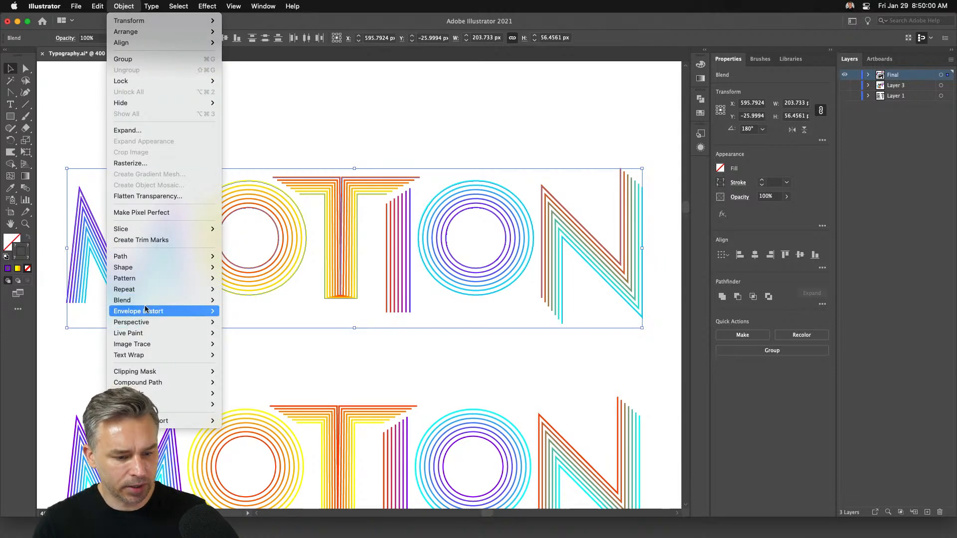
mouse_move(144, 301)
click(235, 344)
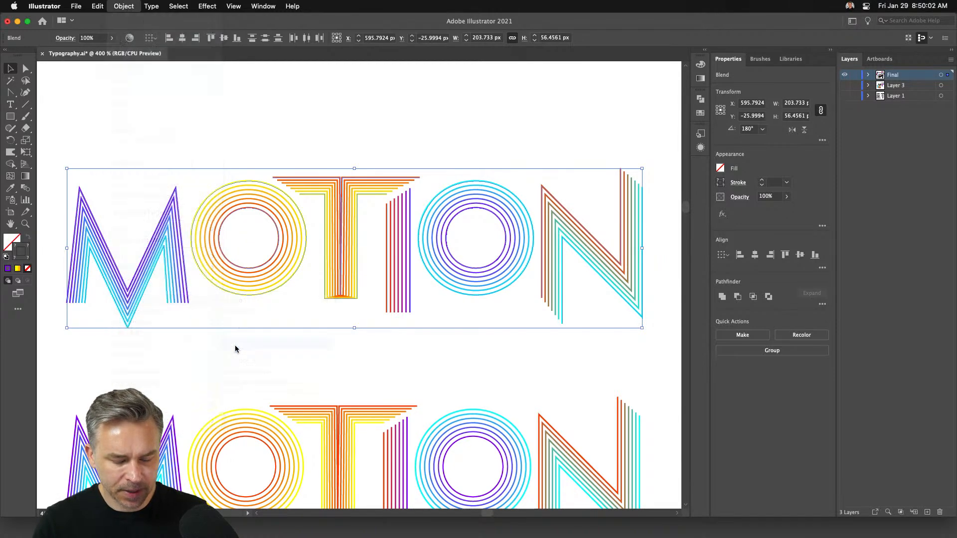
click(84, 129)
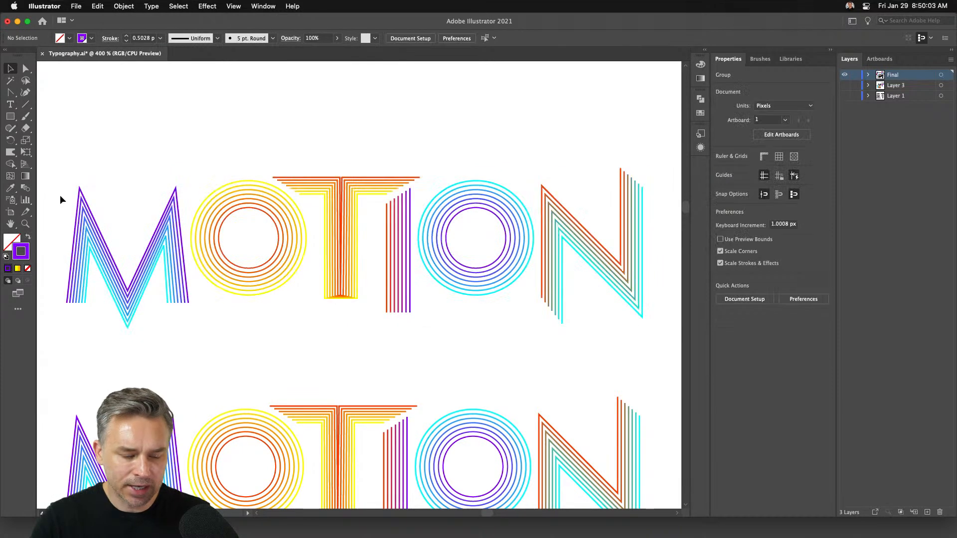
click(79, 222)
drag(69, 146, 659, 333)
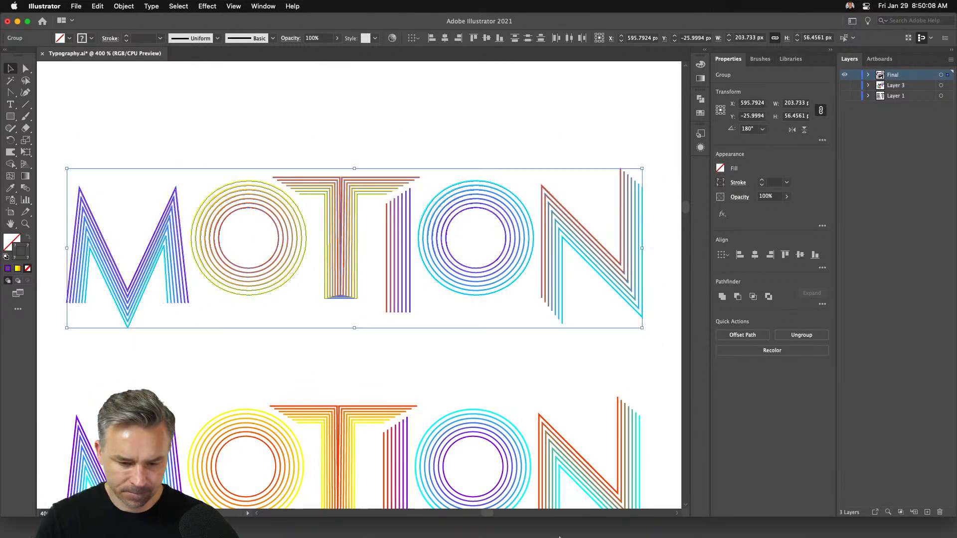
Switch to After Effects and create a new composition with a width of 4000 px
mouse_move(213, 524)
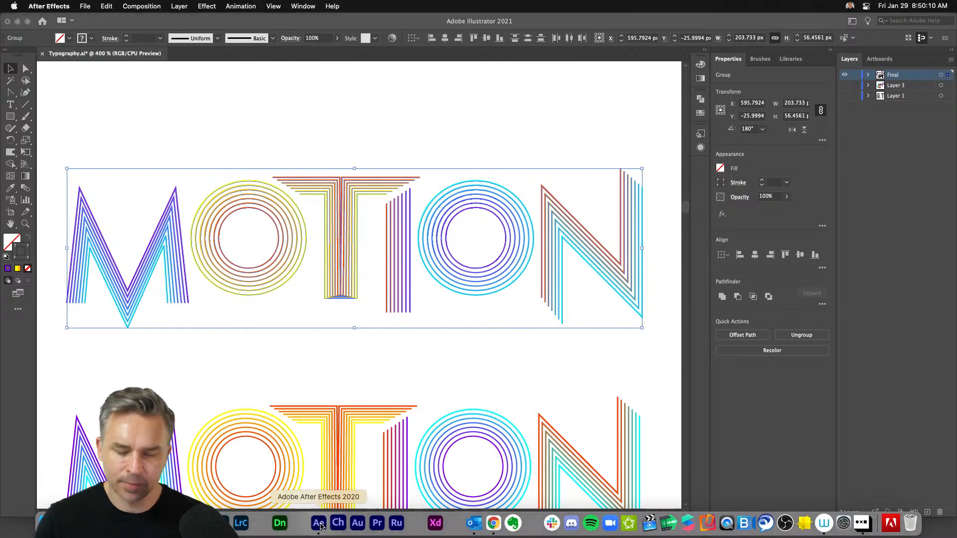
click(319, 523)
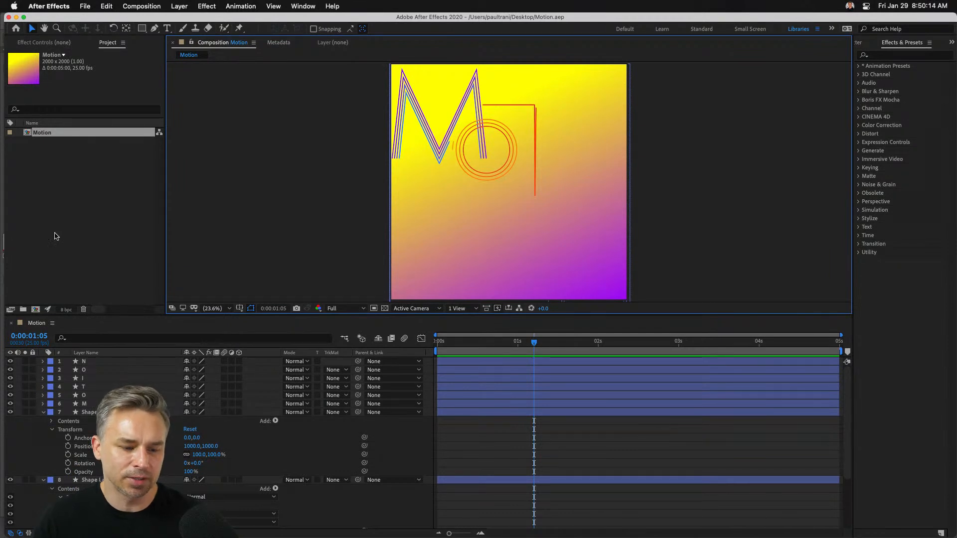
click(35, 309)
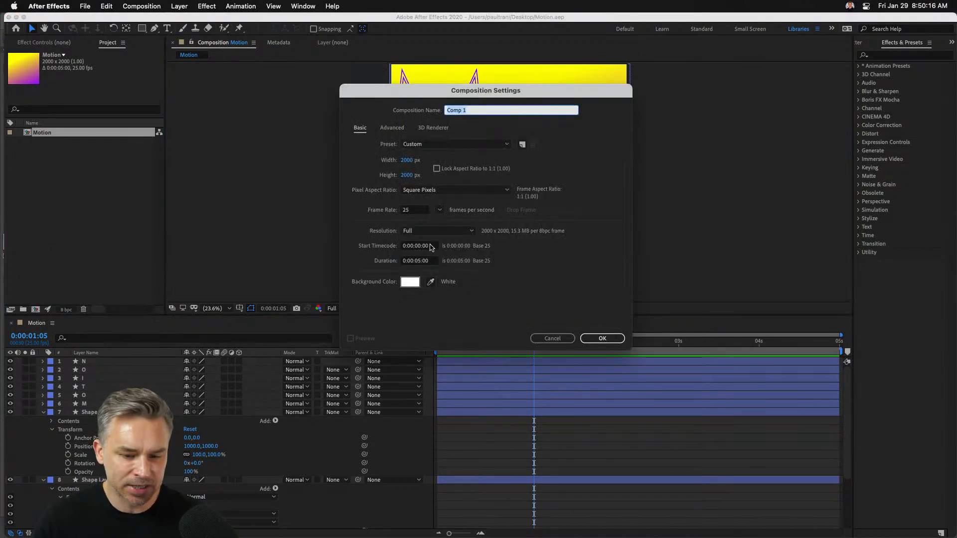
click(402, 161)
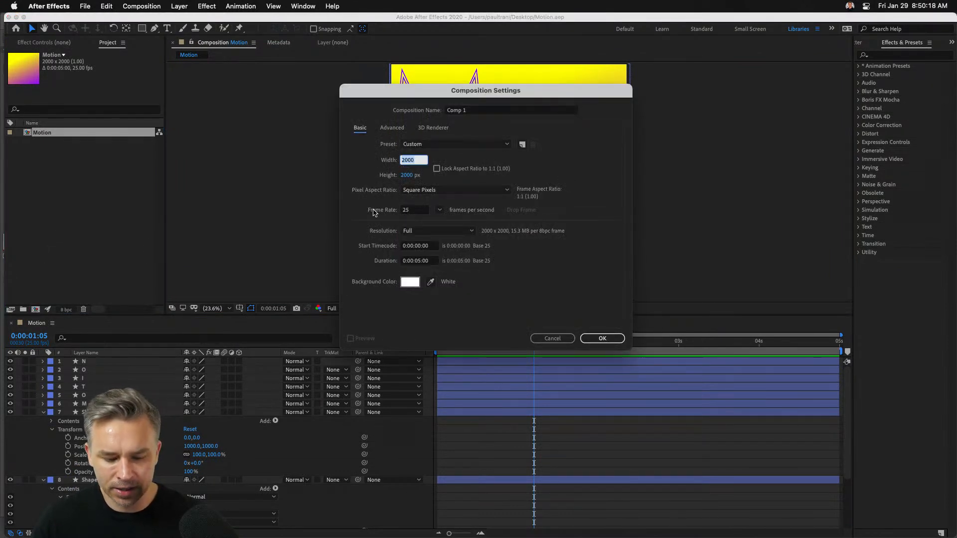
text(4000)
key(Return)
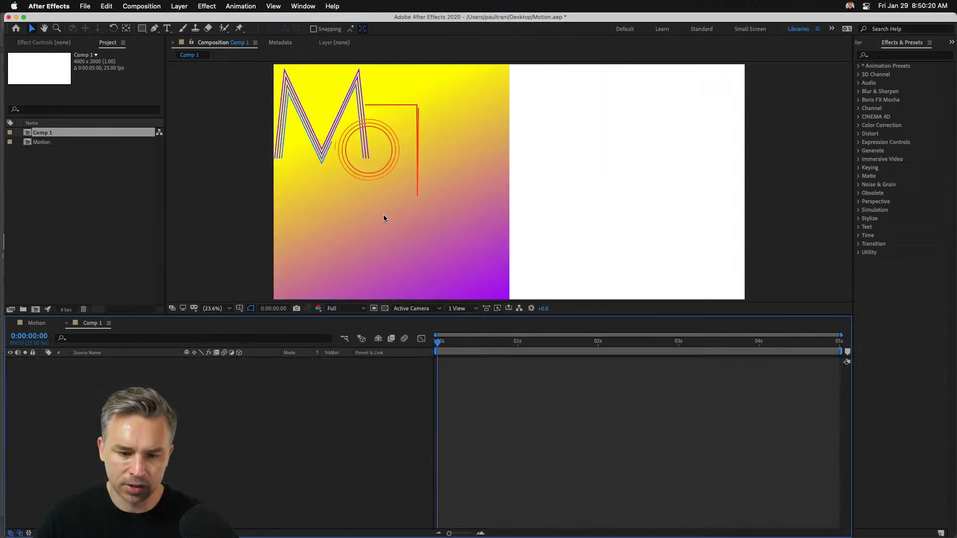
Return to Illustrator, open the Overlord extension and push the selected MOTION lettering to After Effects
mouse_move(240, 534)
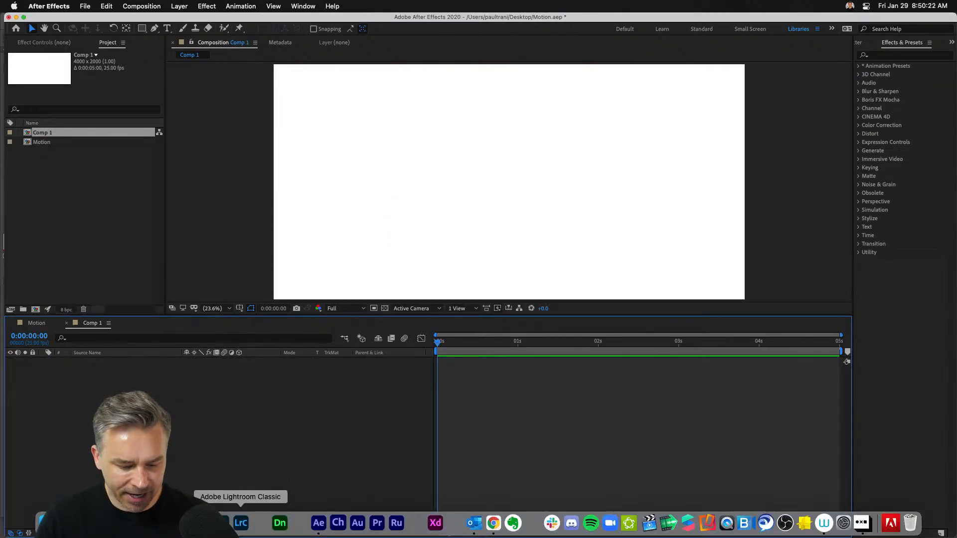
key(super+Tab)
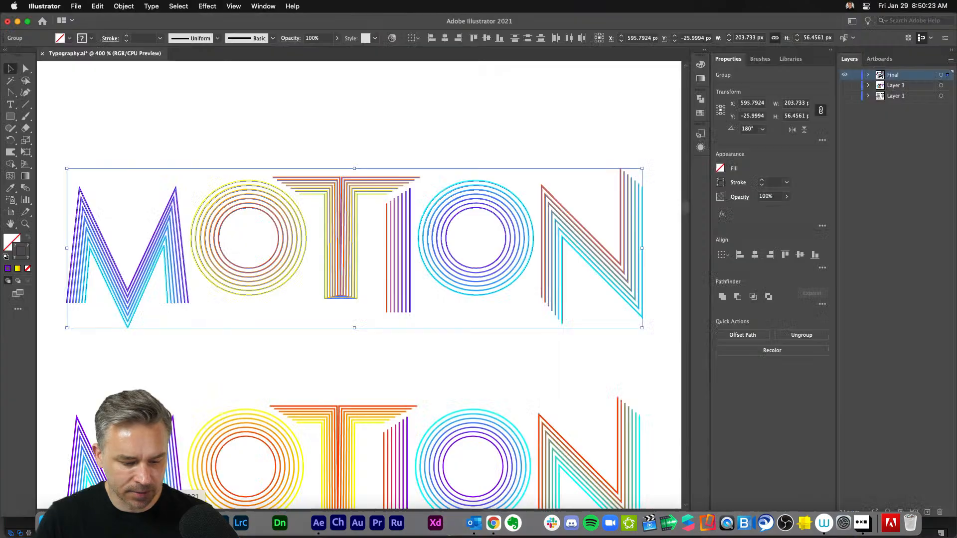
click(263, 6)
mouse_move(341, 126)
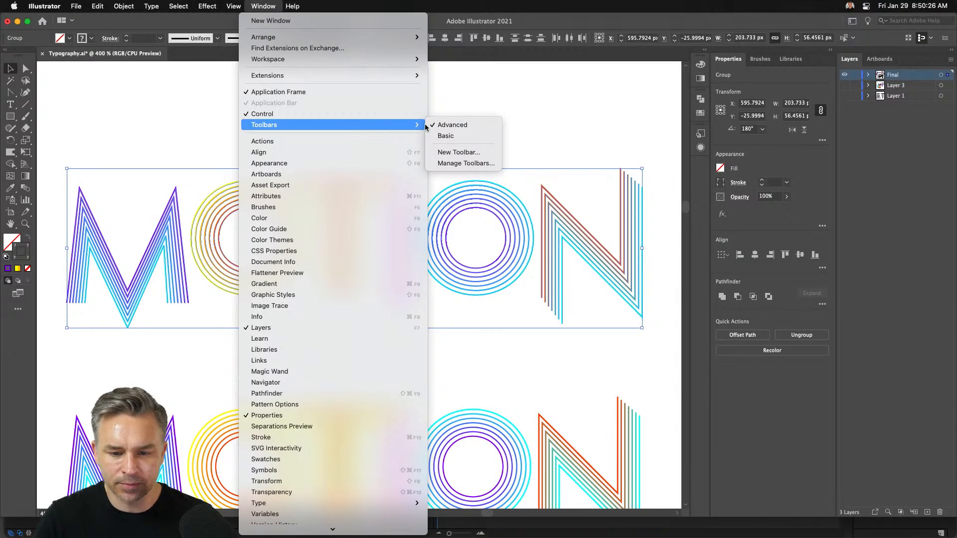
click(441, 87)
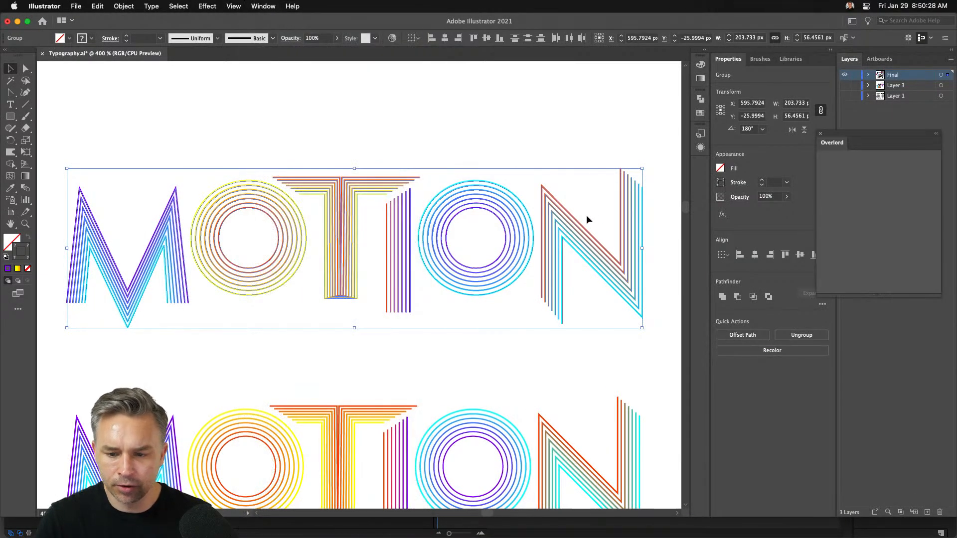
drag(867, 142, 544, 142)
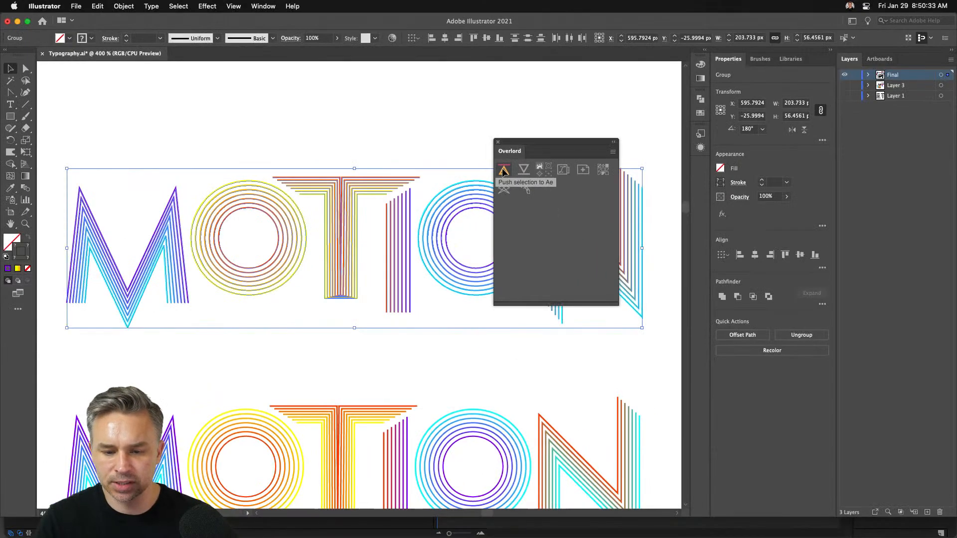
click(503, 172)
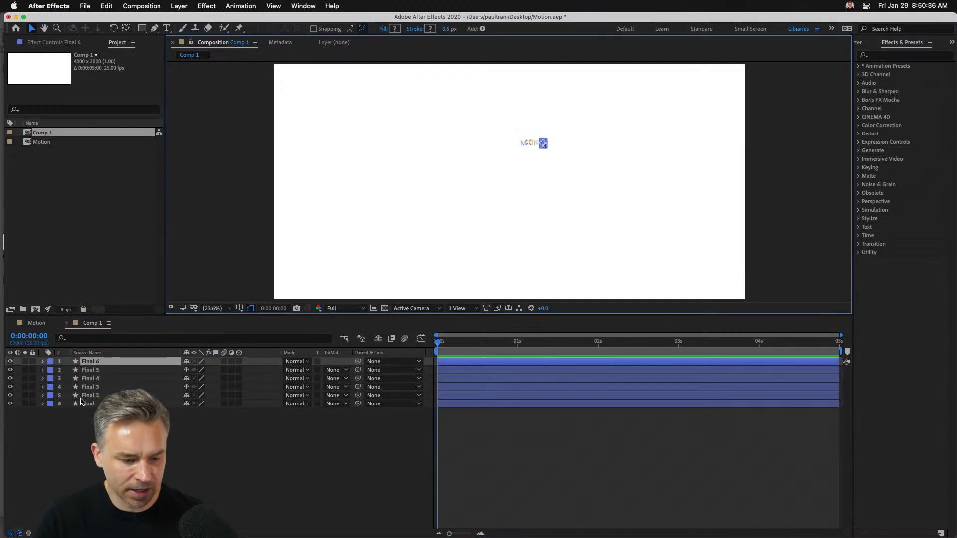
Select all six imported letter layers and shift them left together in the composition
shift+click(77, 402)
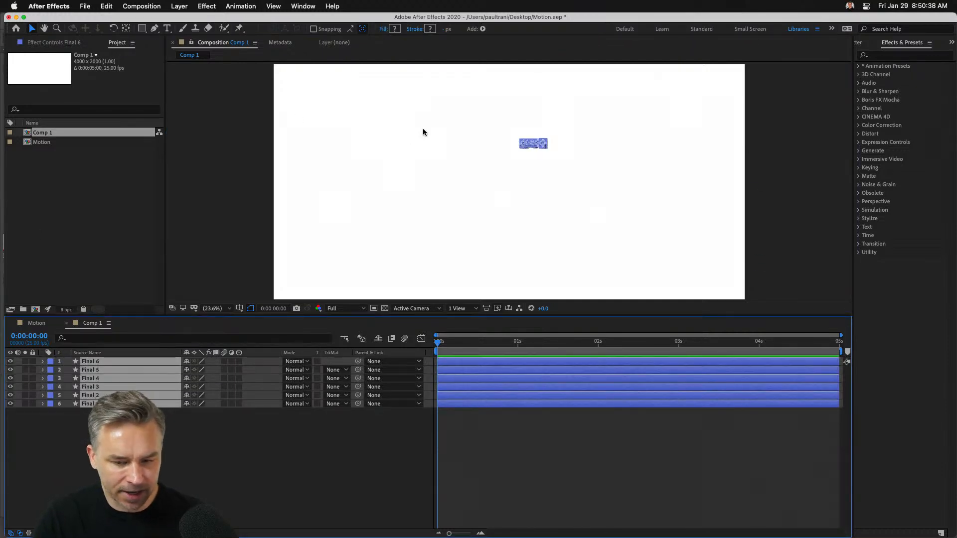
click(523, 144)
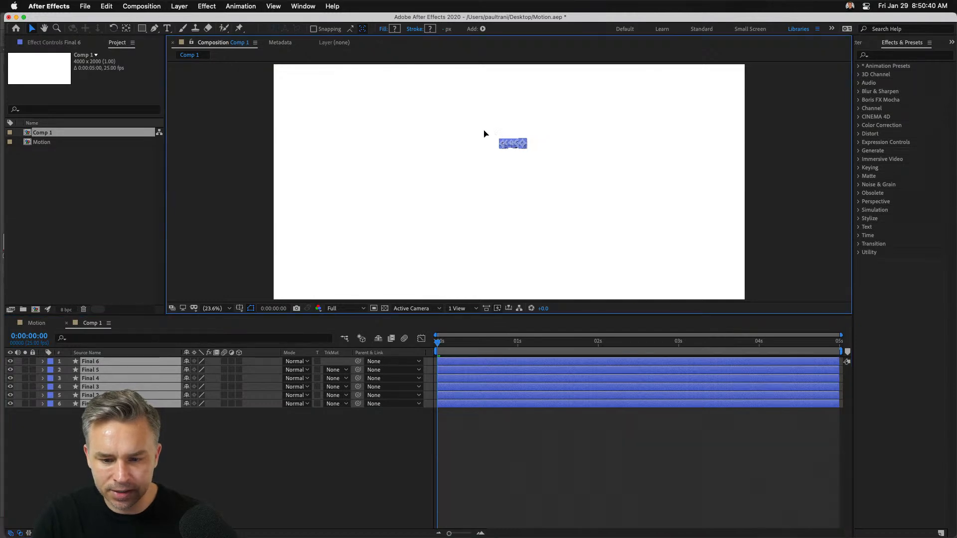
Try enlarging the six letter layers together, then undo the scaling
drag(480, 154, 511, 186)
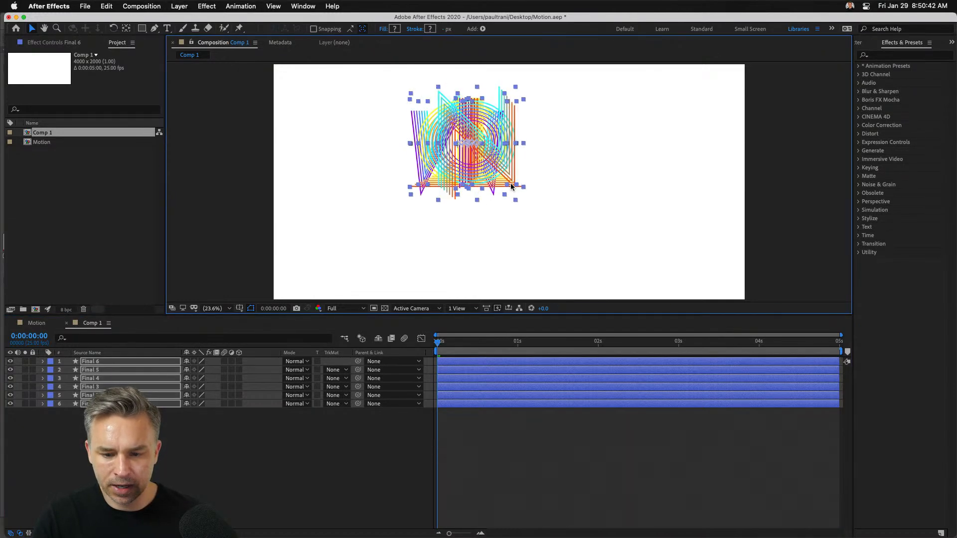
key(super+z)
key(super+shift+z)
key(super+z)
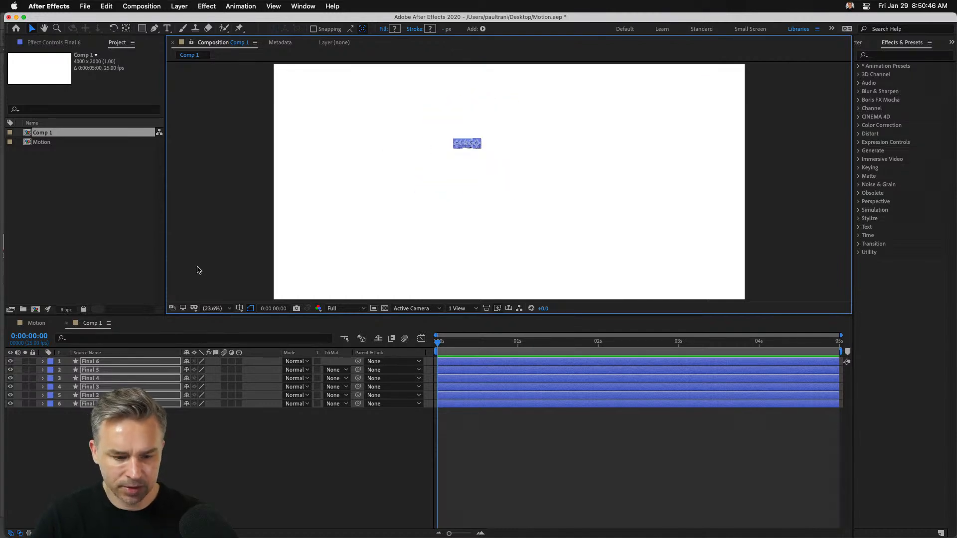
Resize the composition to 1000 px wide and 500 px high
key(super+k)
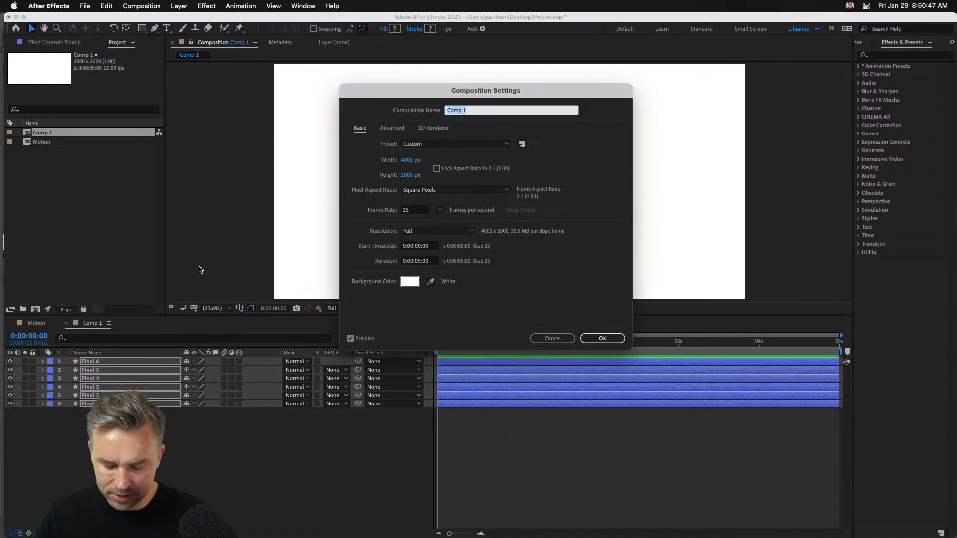
click(408, 160)
text(1000)
key(Tab)
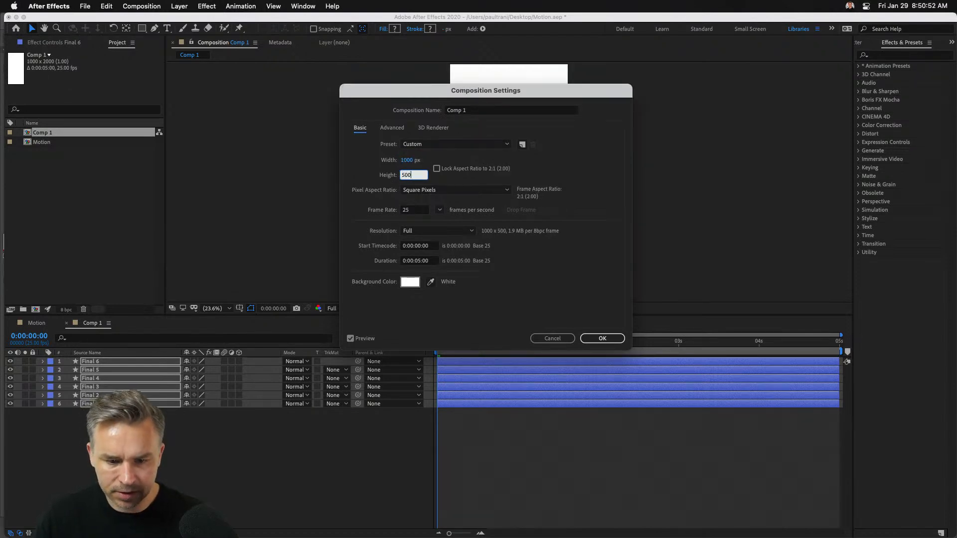
key(Return)
key(comma)
key(comma)
key(comma)
key(comma)
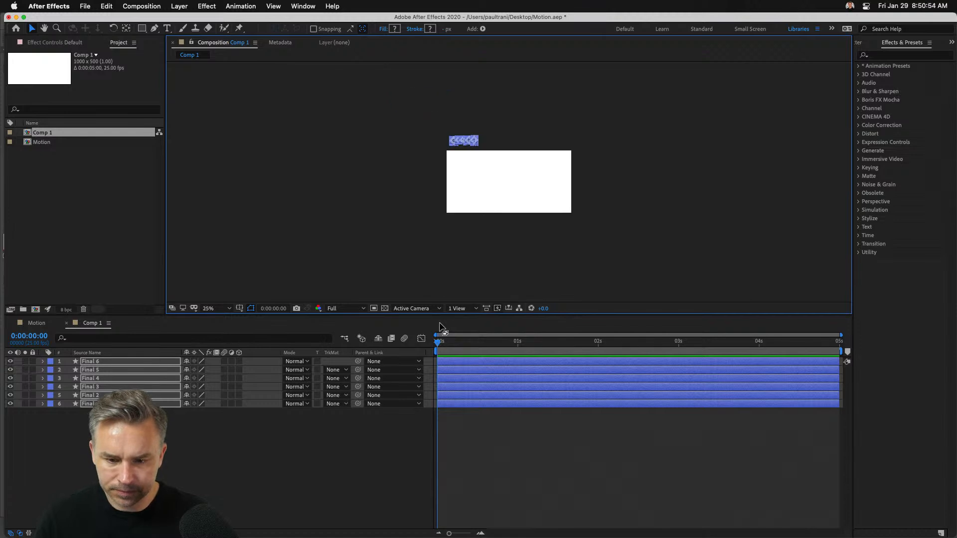
Move the six letter layers to the middle of the composition, enlarge them together and deselect them
click(466, 142)
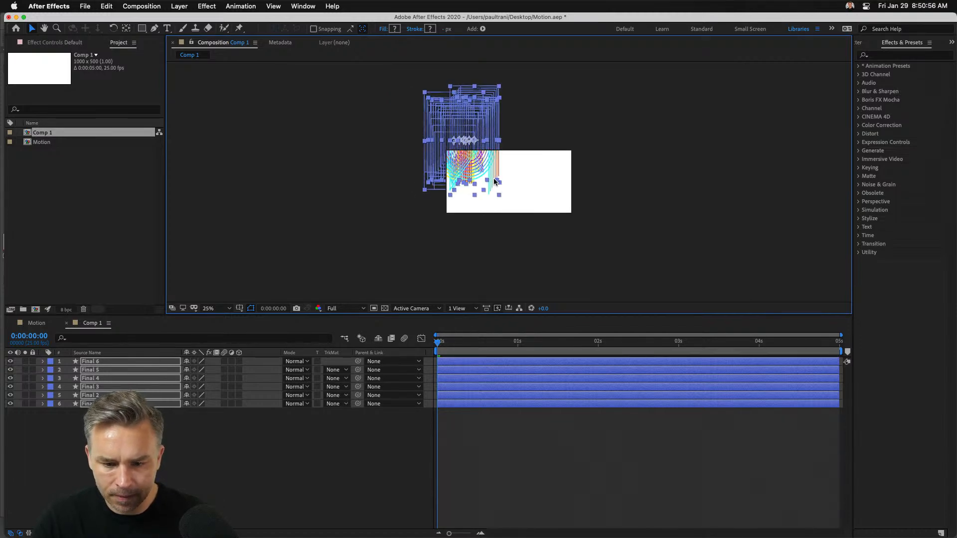
click(461, 145)
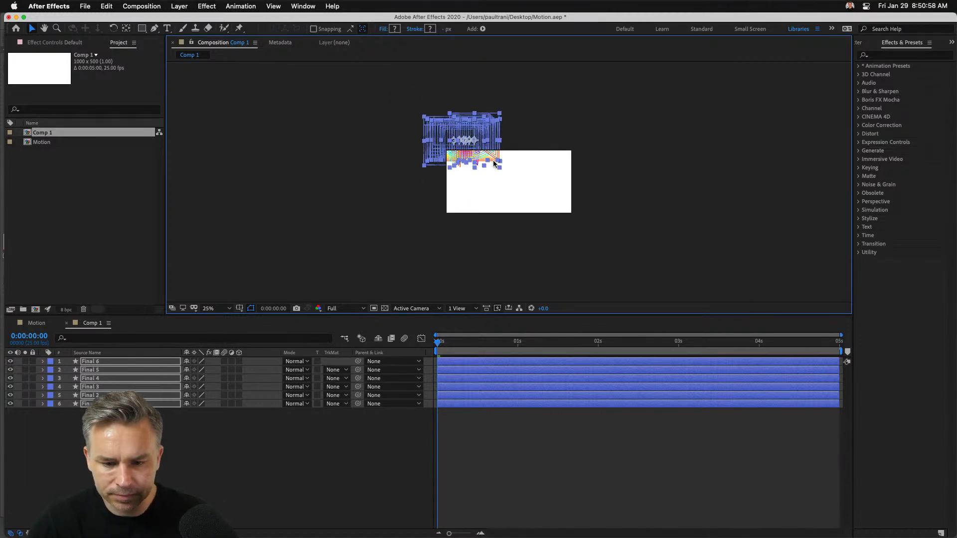
drag(451, 142, 466, 150)
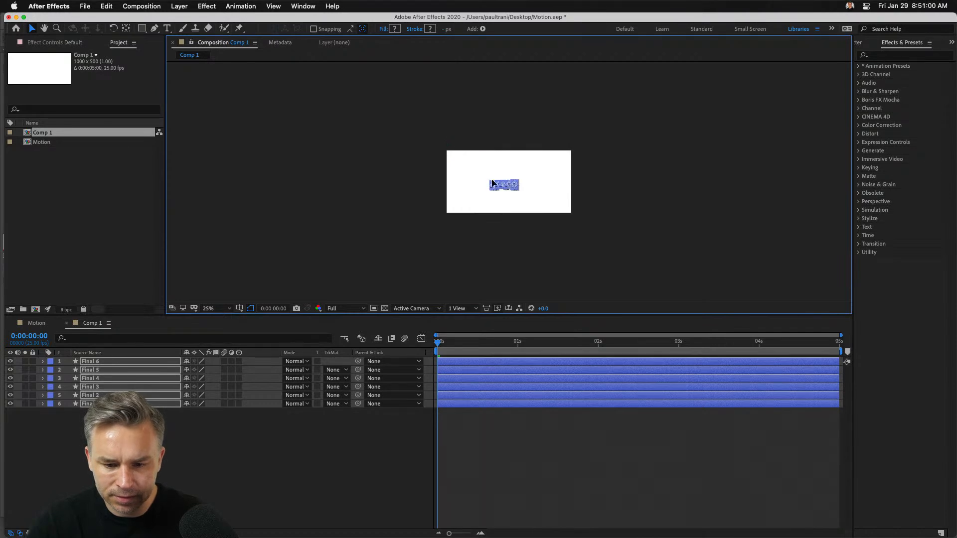
scroll(492, 178, up, 6)
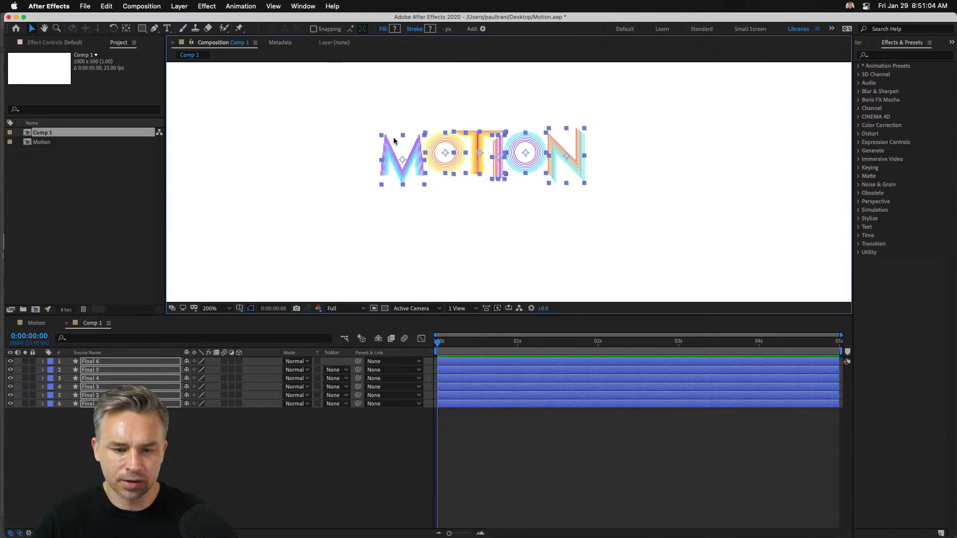
drag(381, 139, 259, 91)
click(279, 452)
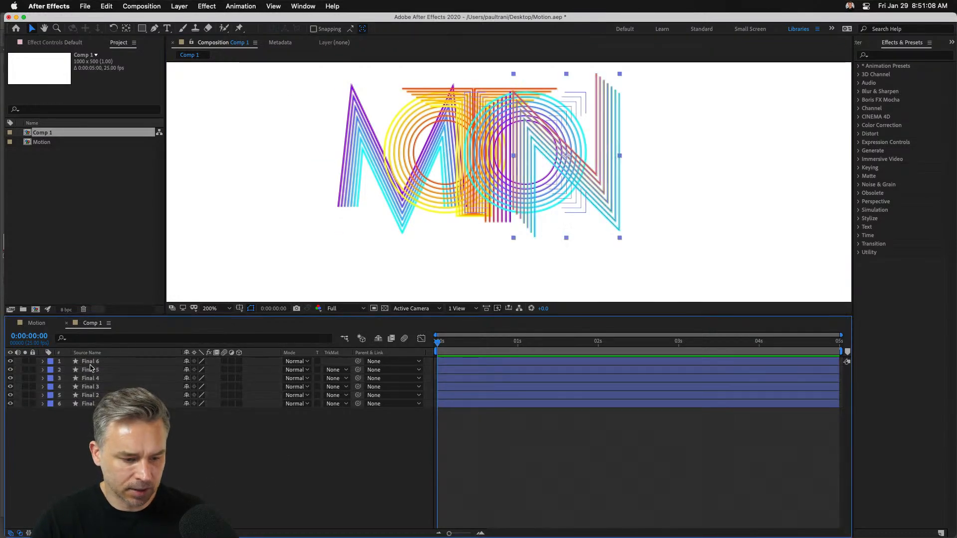
Spread the overlapping letters horizontally into an evenly spaced row reading MOTION across the composition
key(super+Down)
drag(589, 182, 791, 182)
drag(560, 182, 682, 177)
drag(509, 137, 569, 154)
drag(337, 135, 207, 146)
shift+click(402, 161)
drag(402, 161, 323, 170)
click(393, 260)
click(394, 161)
drag(474, 149, 463, 149)
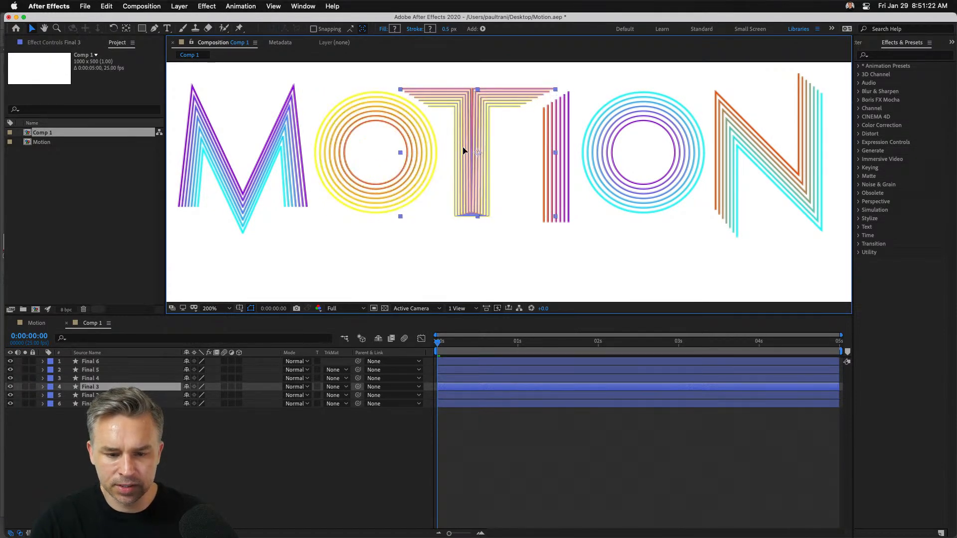
Rename the layer of the first letter in the word as M
click(278, 188)
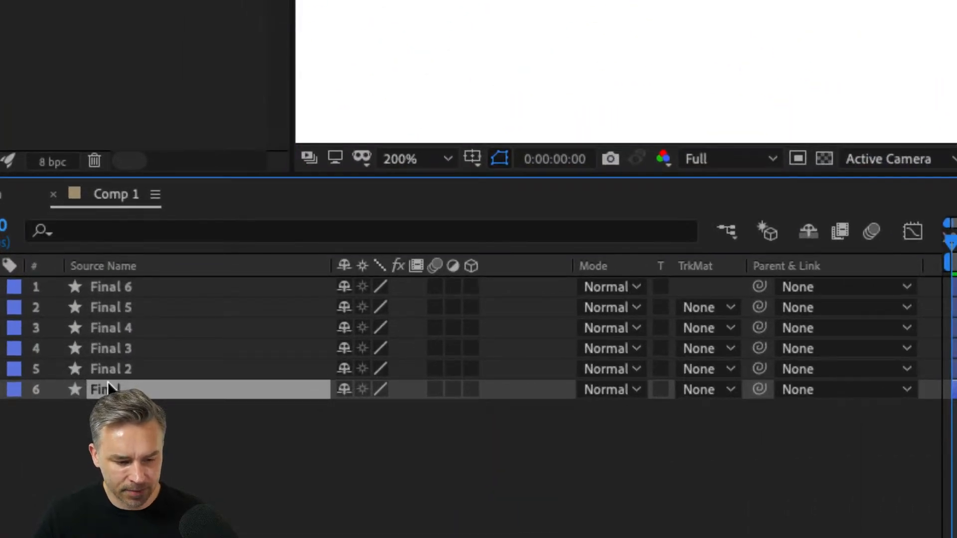
text(M)
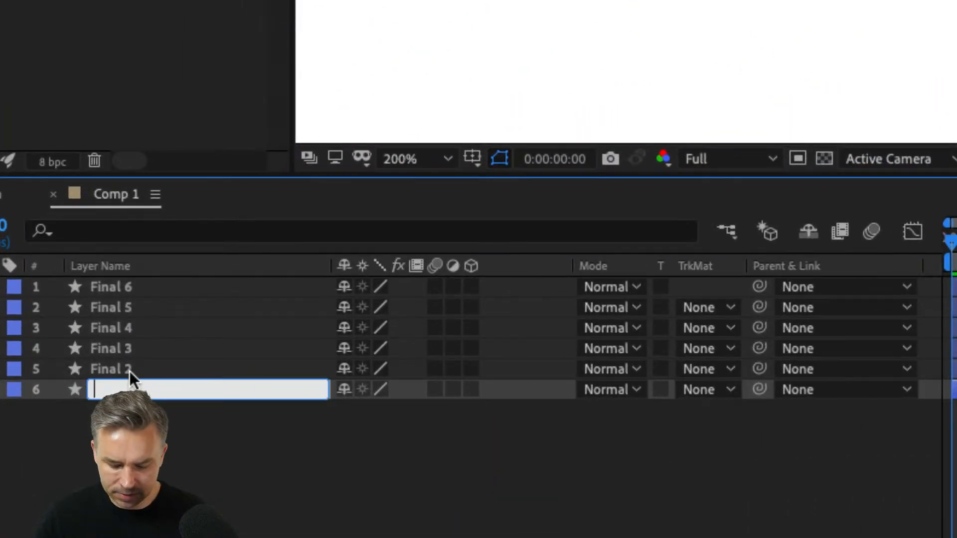
key(Return)
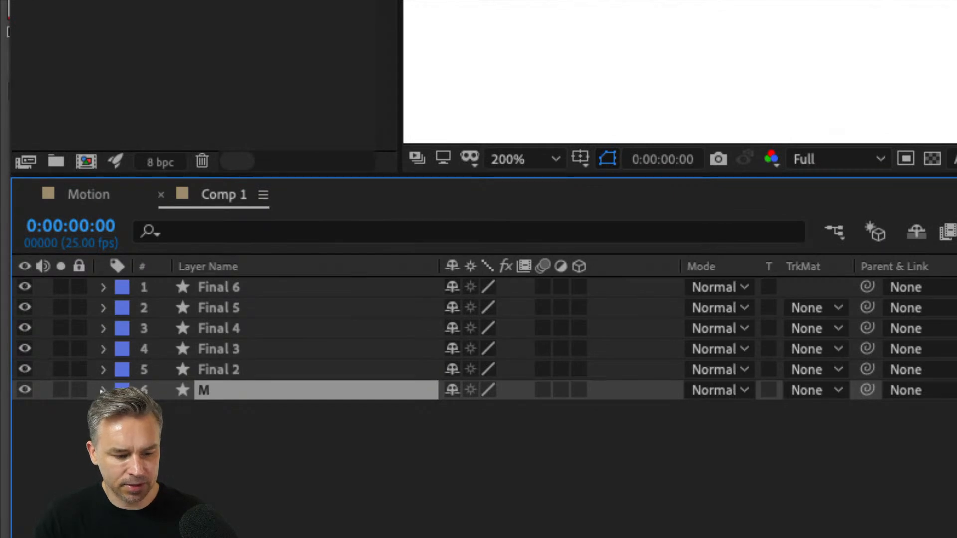
Add a Trim Paths operator to the M layer's contents and expand its properties
click(104, 390)
click(126, 411)
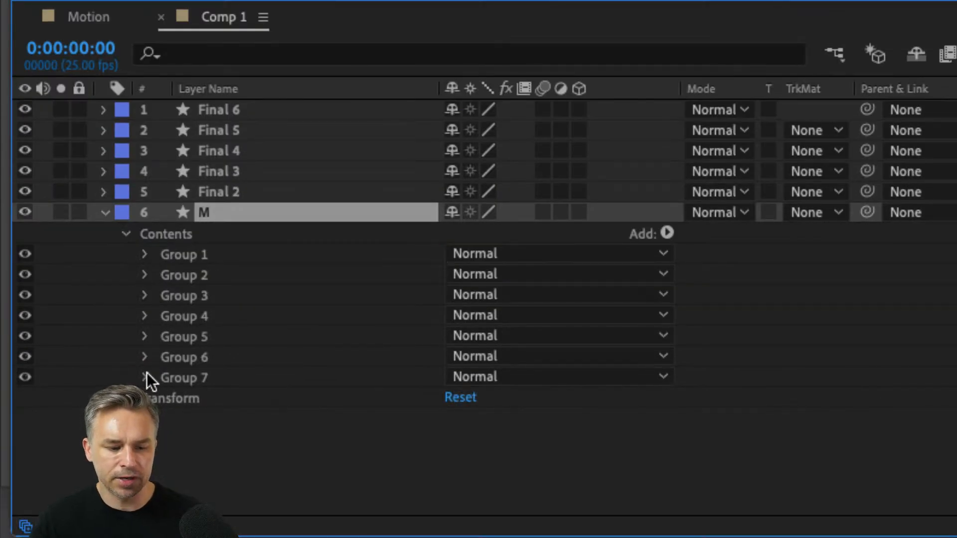
click(667, 233)
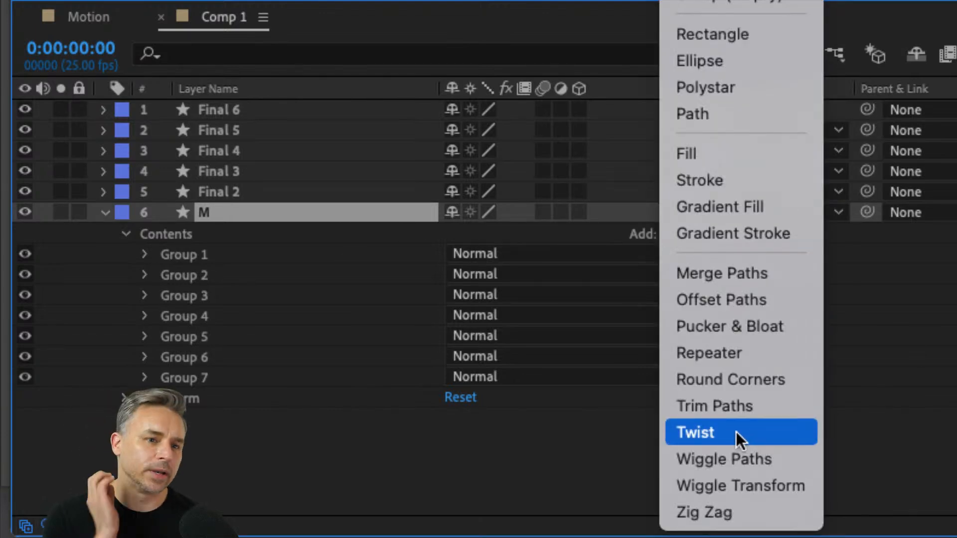
click(773, 405)
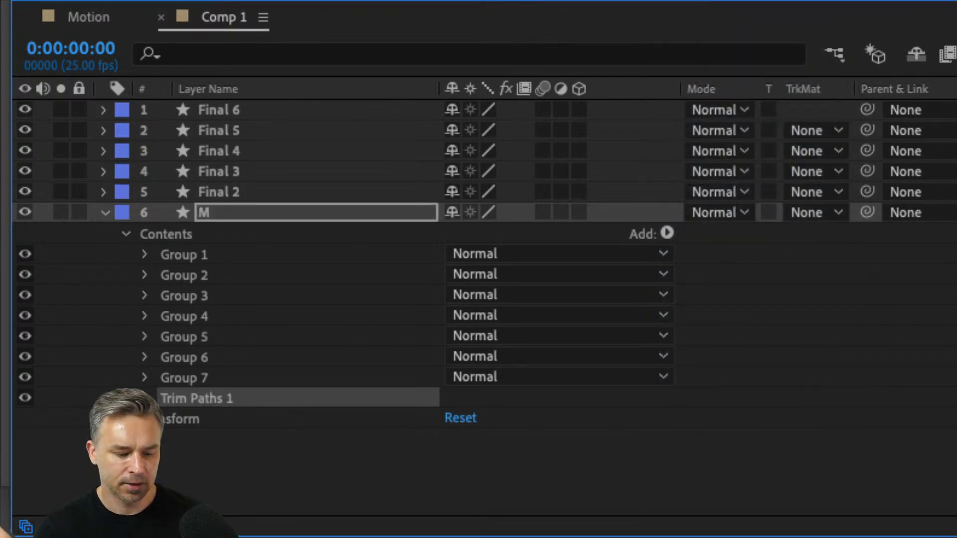
click(144, 399)
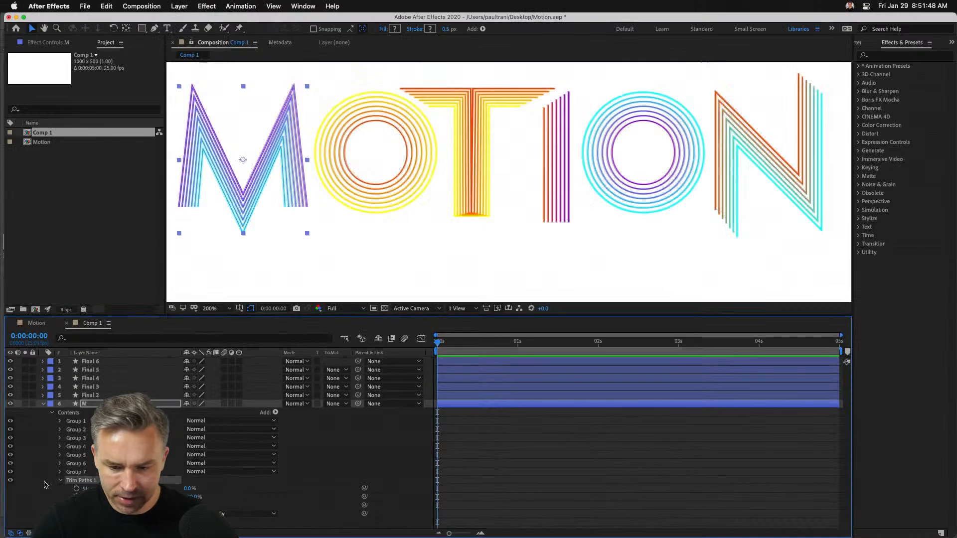
Keyframe the M's Trim Paths Start at 0% and End at 100% around 2.5 seconds, and Start at 100% on the first frame
drag(568, 345, 649, 348)
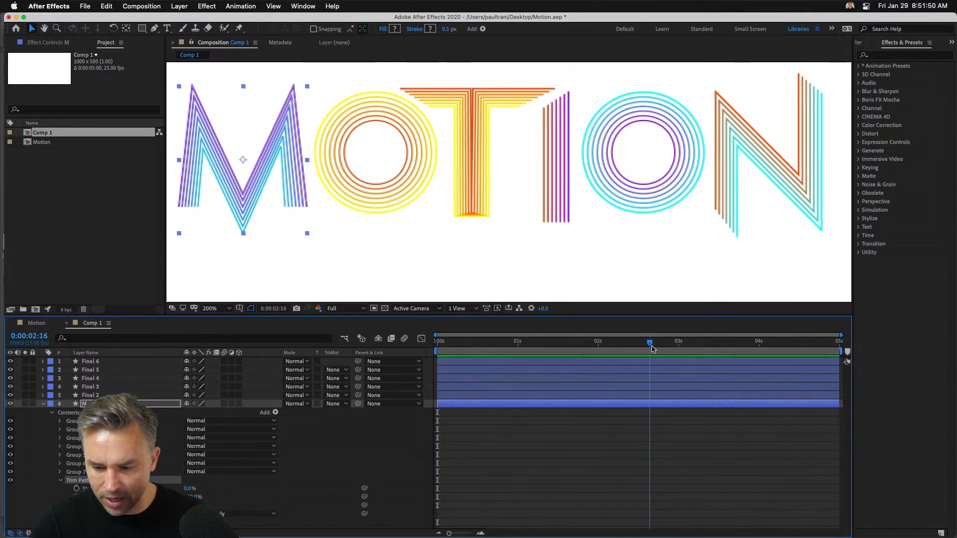
click(76, 497)
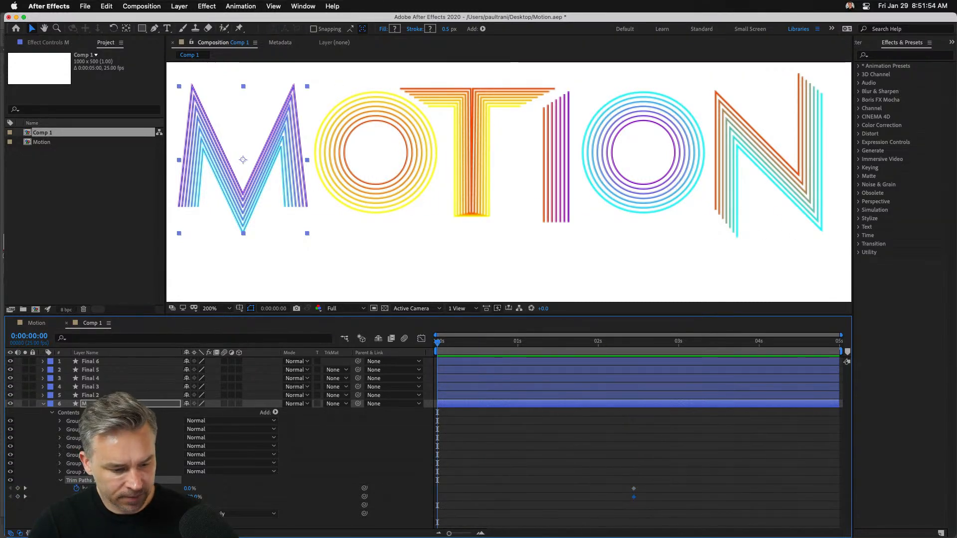
drag(190, 490, 242, 489)
click(434, 476)
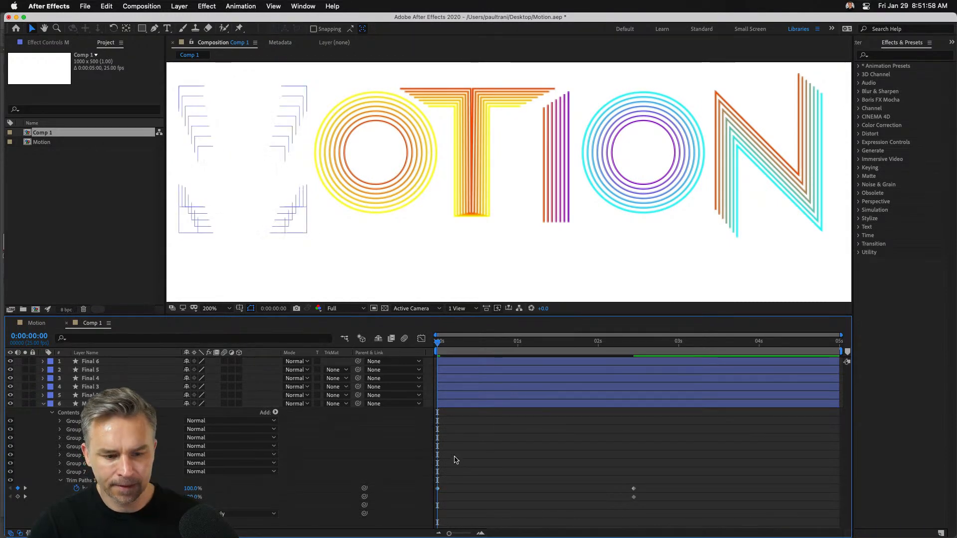
Preview the M's line animation up close and check the direction its strokes draw in around one second
key(period)
drag(202, 123, 800, 192)
key(space)
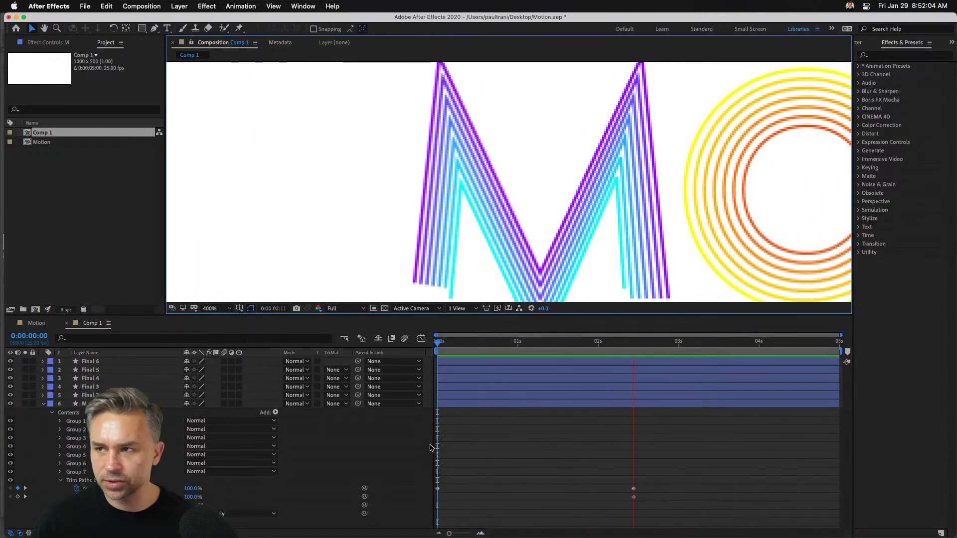
mouse_move(507, 343)
mouse_down()
mouse_move(474, 343)
mouse_move(555, 343)
mouse_move(523, 342)
mouse_up()
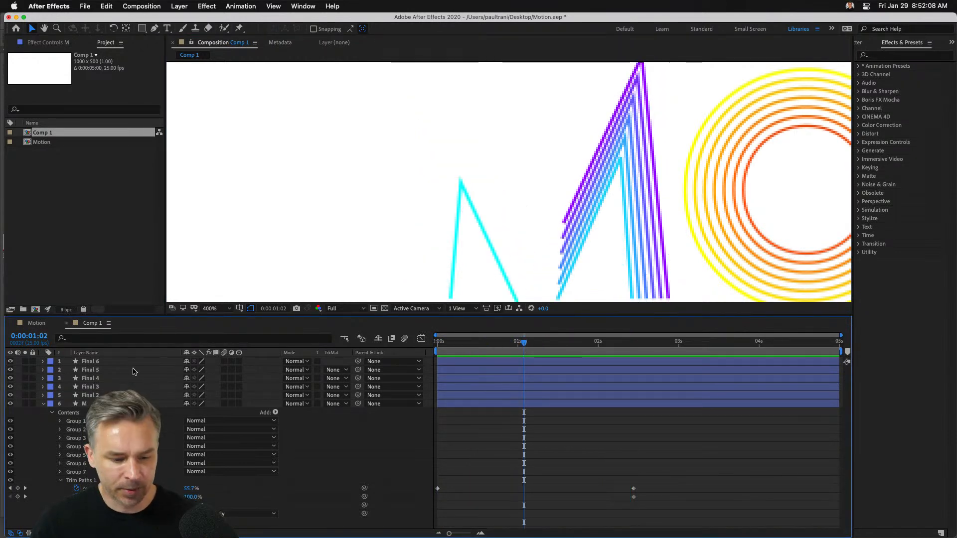
Reverse the path direction of Group 7 in the M layer and play the animation back from the start
click(85, 474)
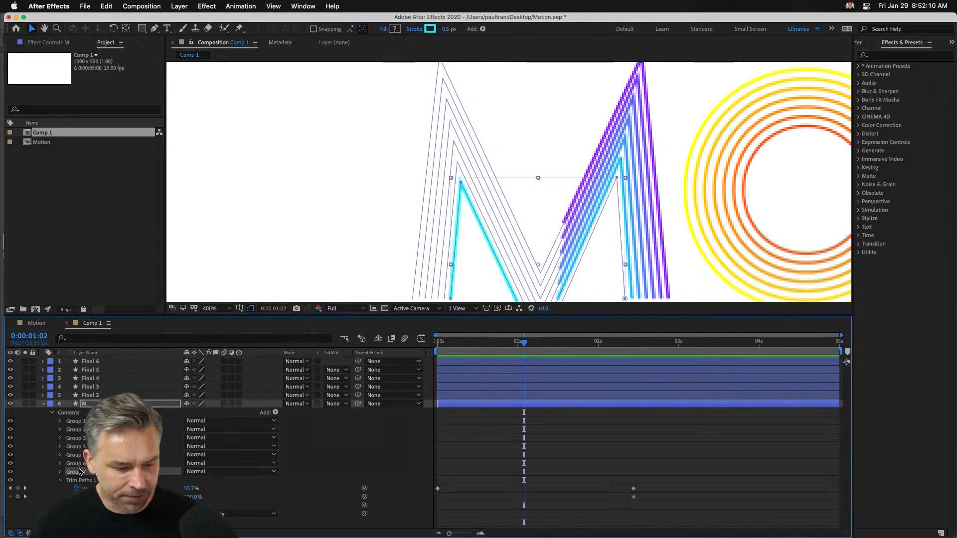
scroll(95, 483, down, 2)
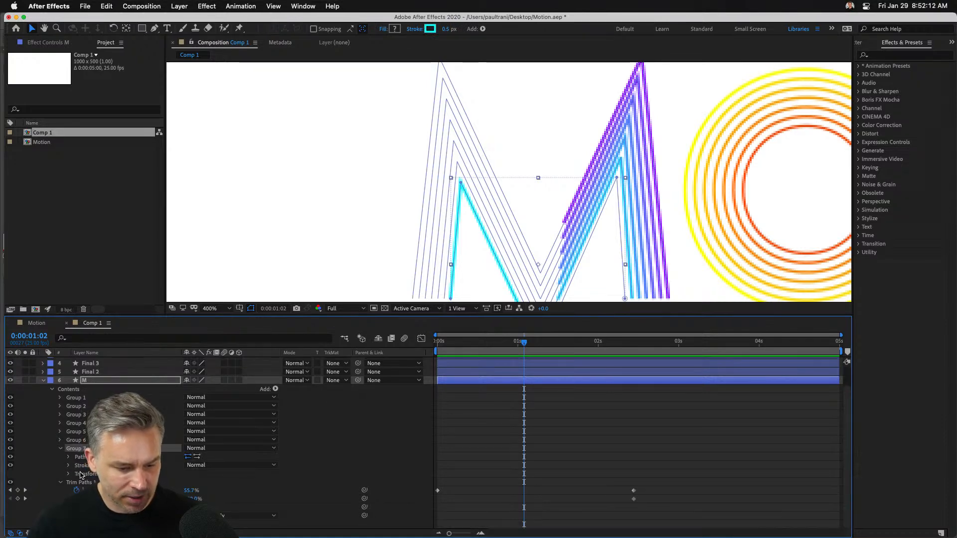
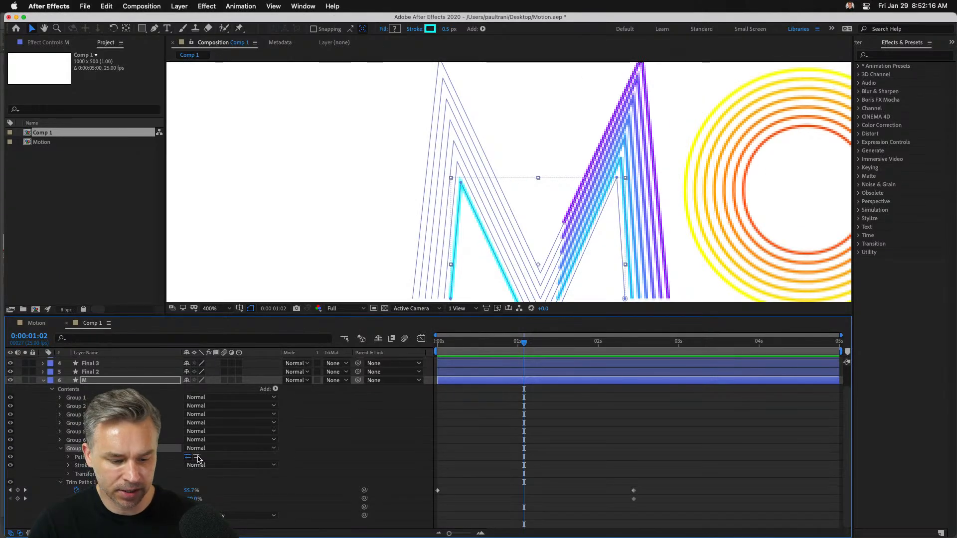
click(198, 458)
click(438, 341)
key(space)
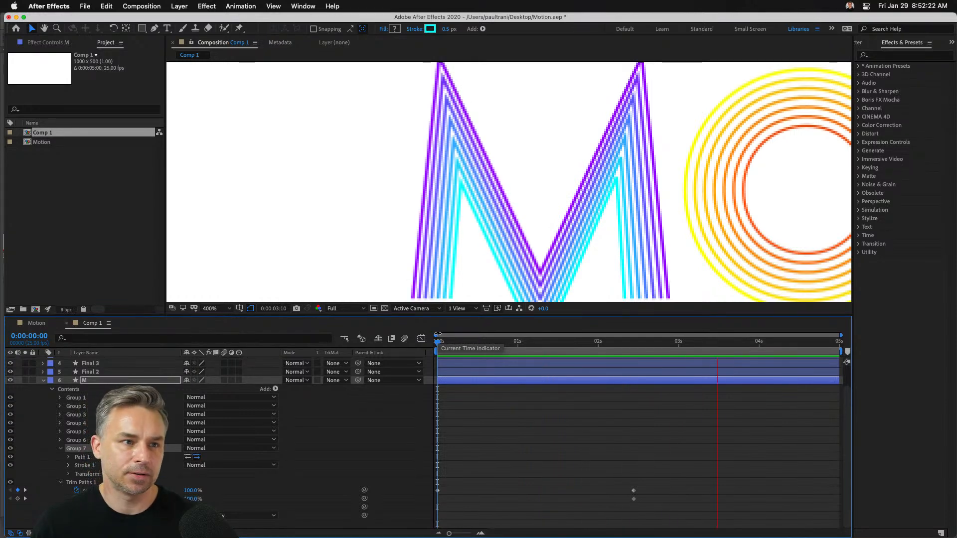
key(space)
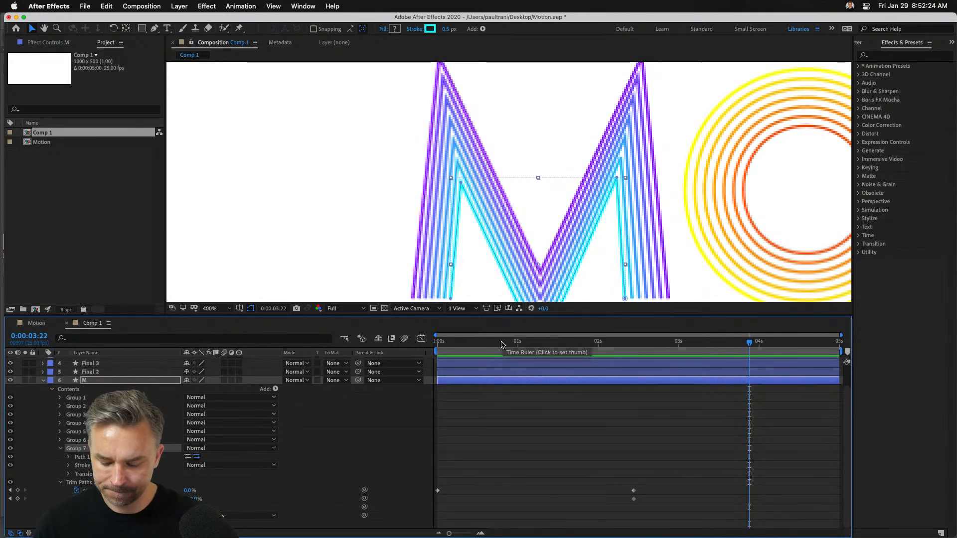
Add an End keyframe of 0% to the M's Trim Paths on the last frame of the composition
key(comma)
click(468, 343)
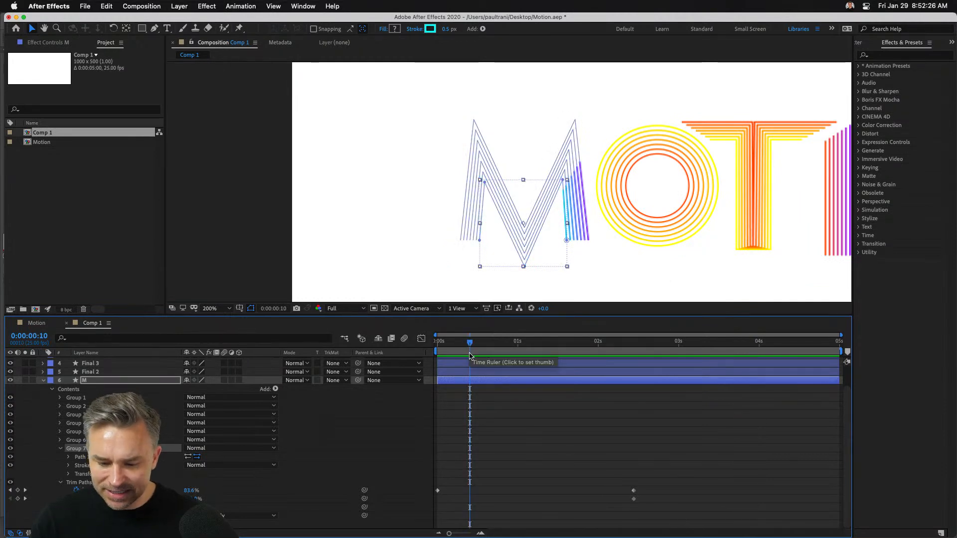
drag(561, 346, 870, 357)
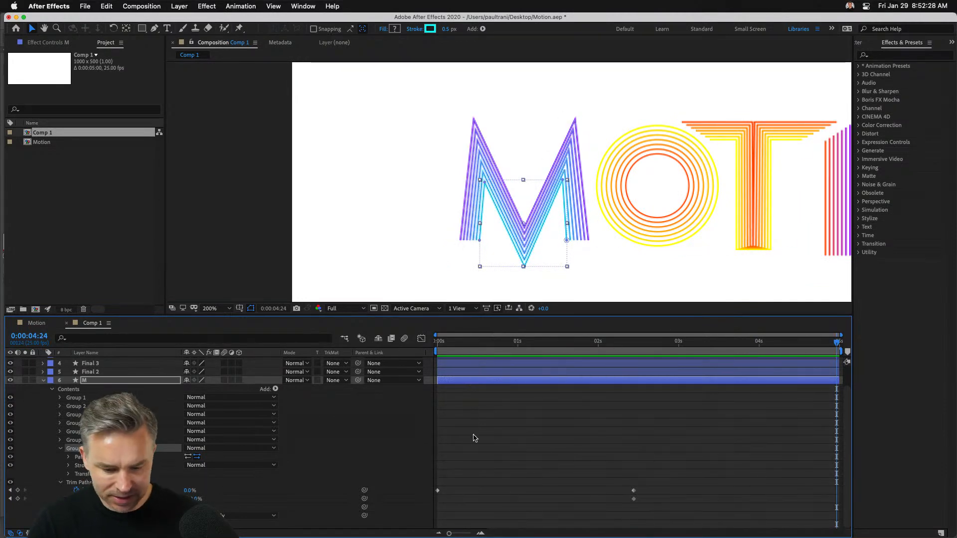
click(18, 498)
Try easing the M's middle Start and End keyframes and preview the animation
drag(615, 445, 655, 529)
right_click(633, 494)
mouse_move(674, 527)
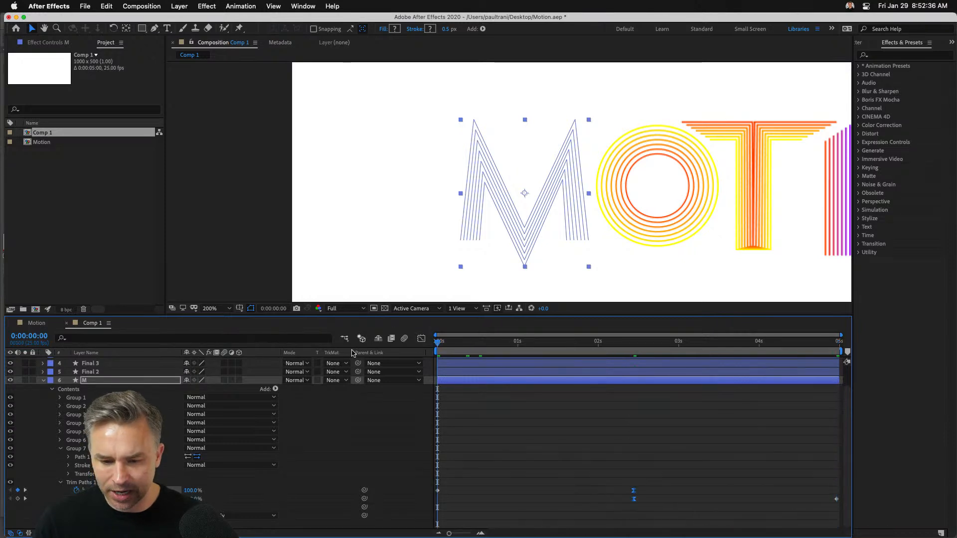
key(space)
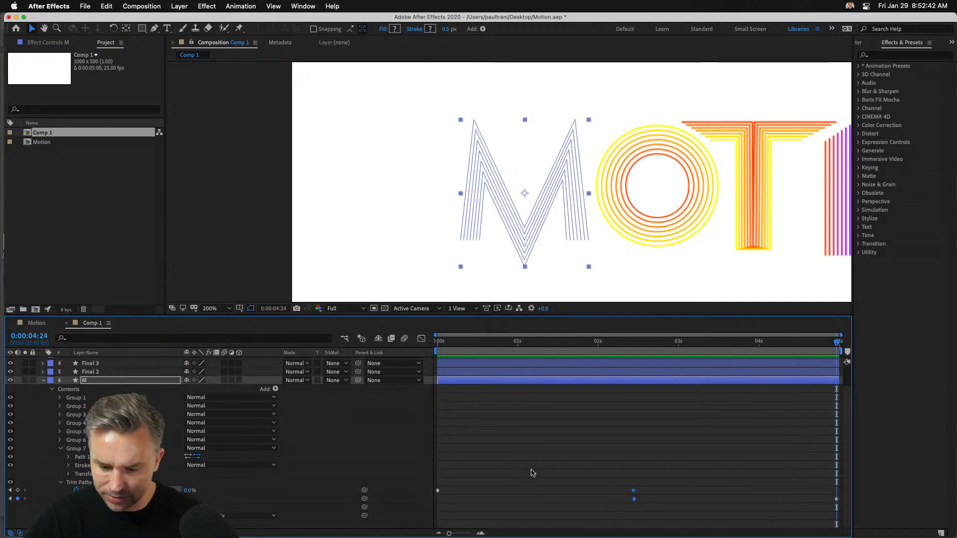
Preview the M, then tighten its keyframes with the middle pair at about 1.5 seconds and the last End keyframe at about 3 seconds
key(space)
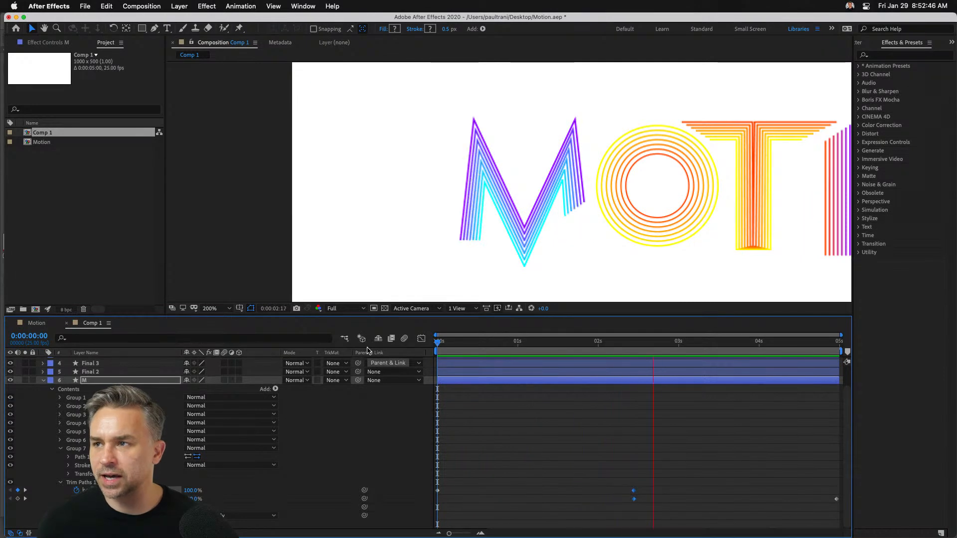
key(space)
click(578, 454)
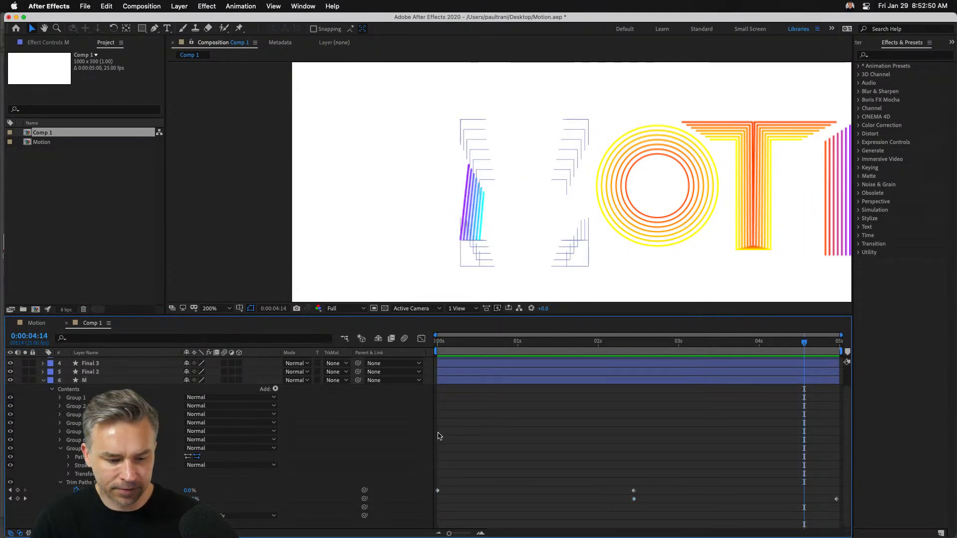
drag(617, 465, 683, 503)
click(749, 497)
drag(702, 467, 388, 526)
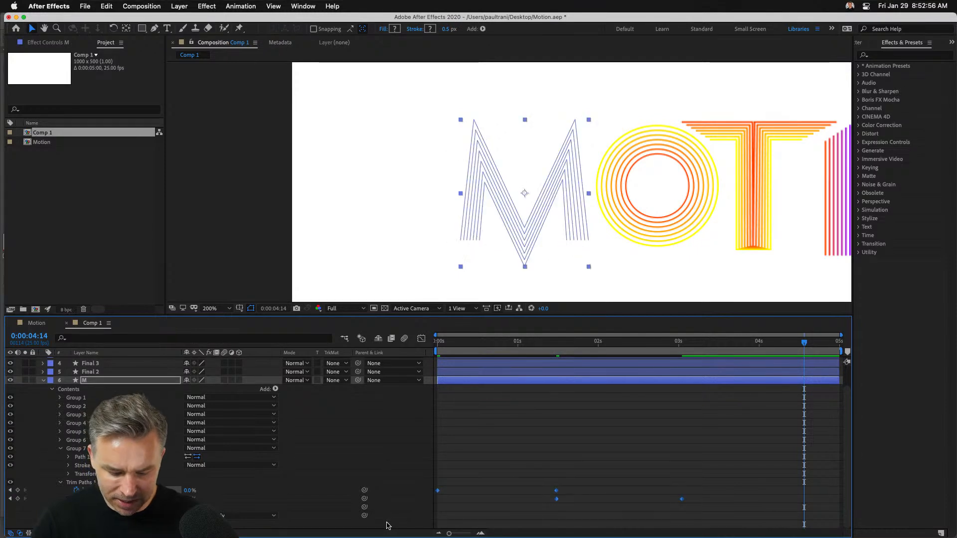
Try applying the M's Trim Paths keyframes to the Final 2 layer and preview the two letters
click(73, 373)
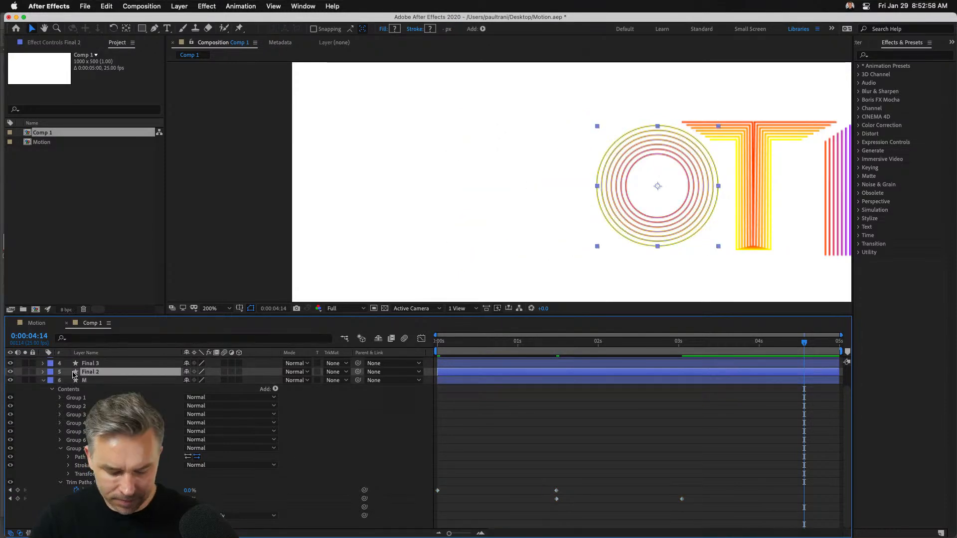
key(space)
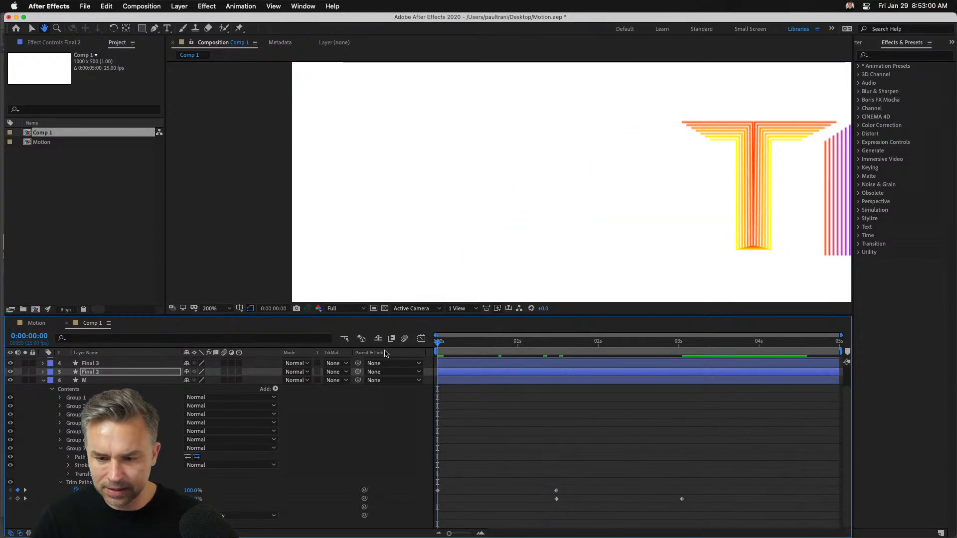
key(space)
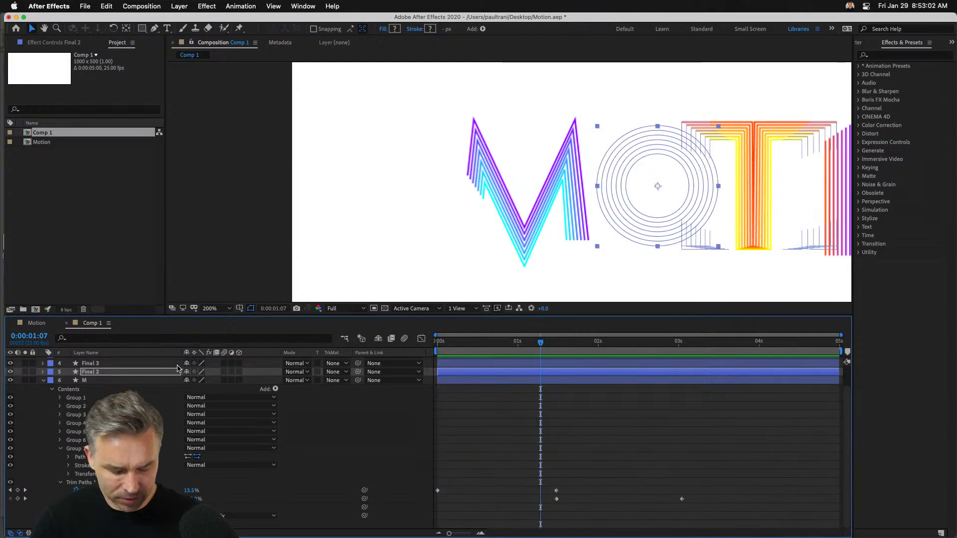
key(space)
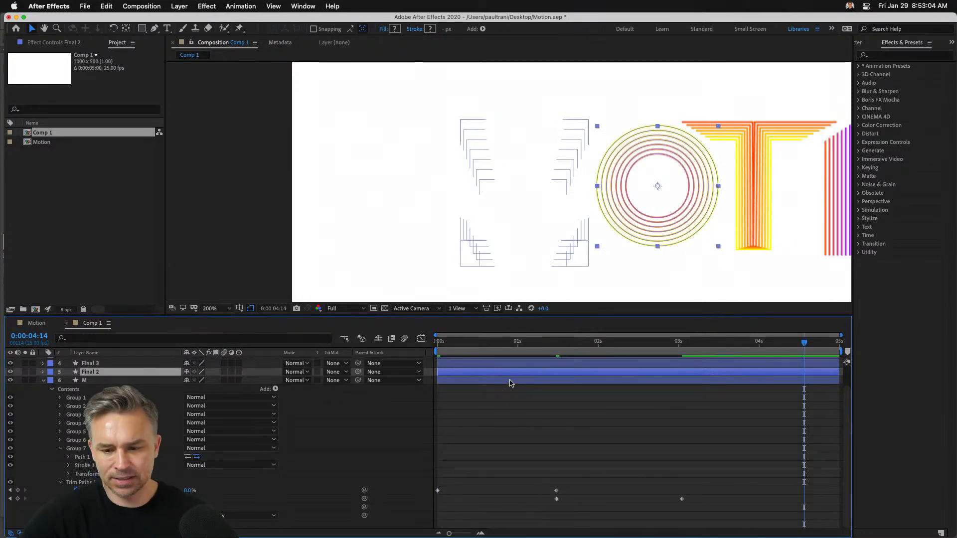
Retime the M's last End keyframe to about 3.1 seconds and copy all of its Trim Paths keyframes
click(486, 380)
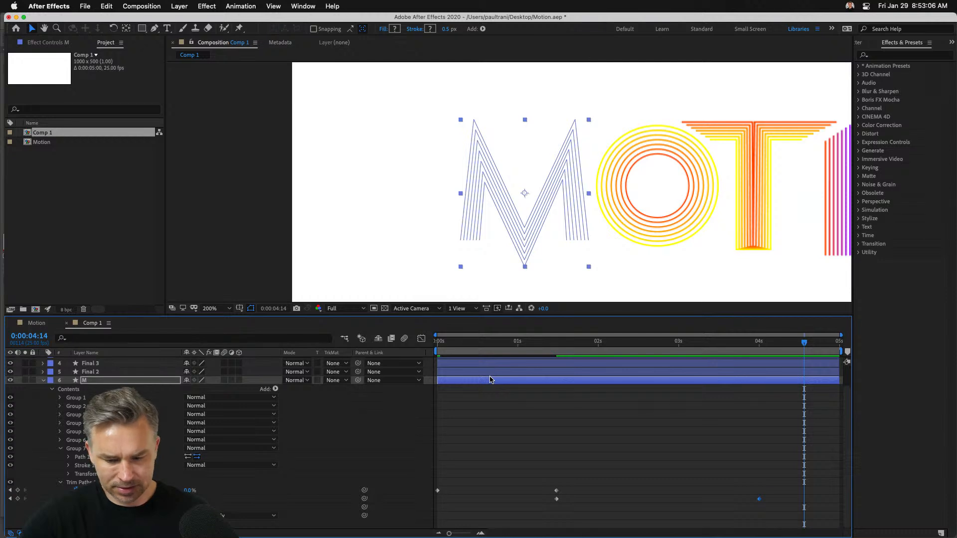
click(714, 452)
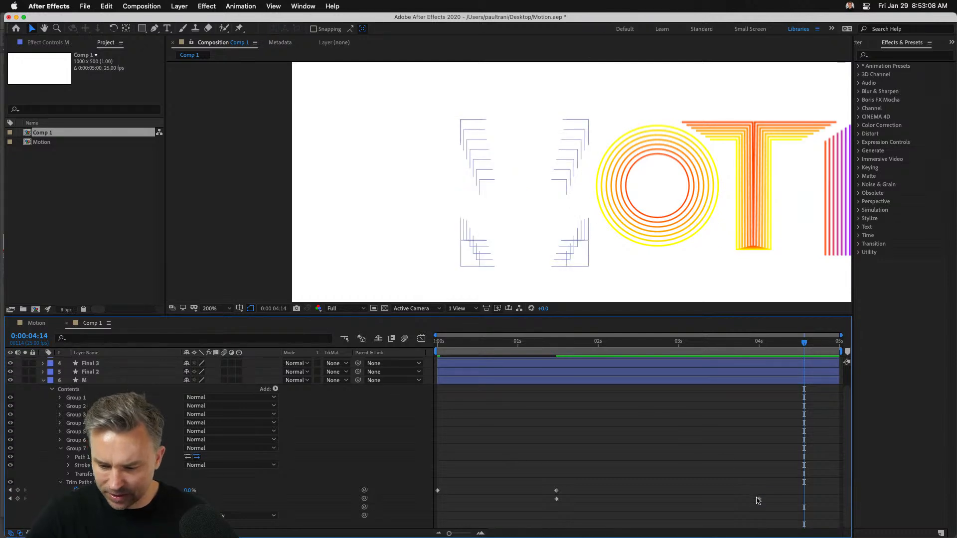
drag(760, 499, 393, 526)
Paste the M's Trim Paths keyframes onto the Final 2 layer at the first frame and play the result
click(89, 372)
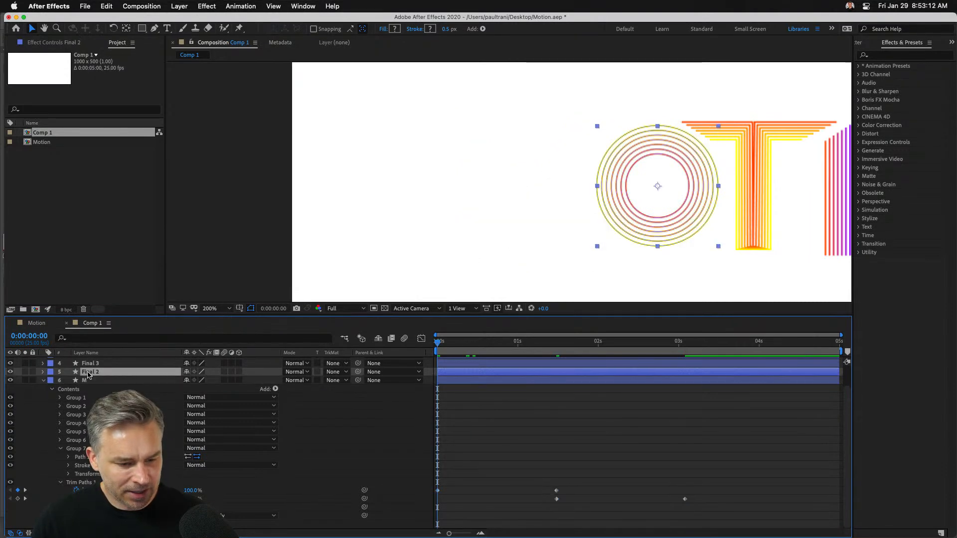
key(Return)
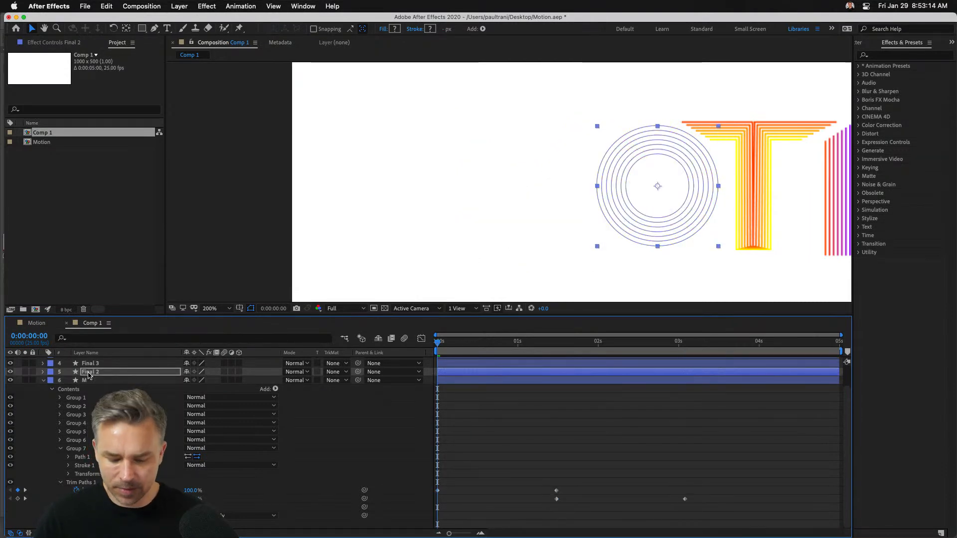
key(super+v)
key(space)
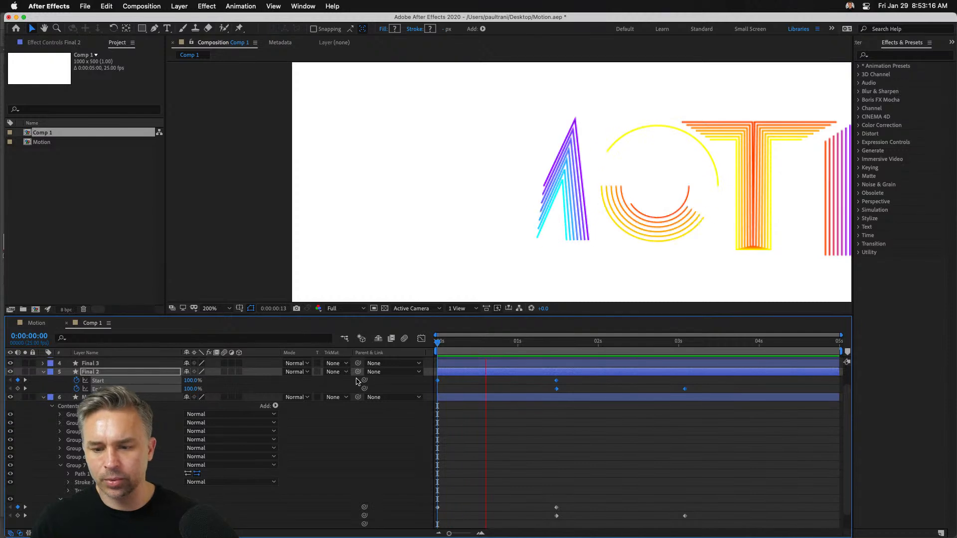
Paste the same Trim Paths keyframes onto layers Final 3 through Final 6 at the first frame
click(138, 364)
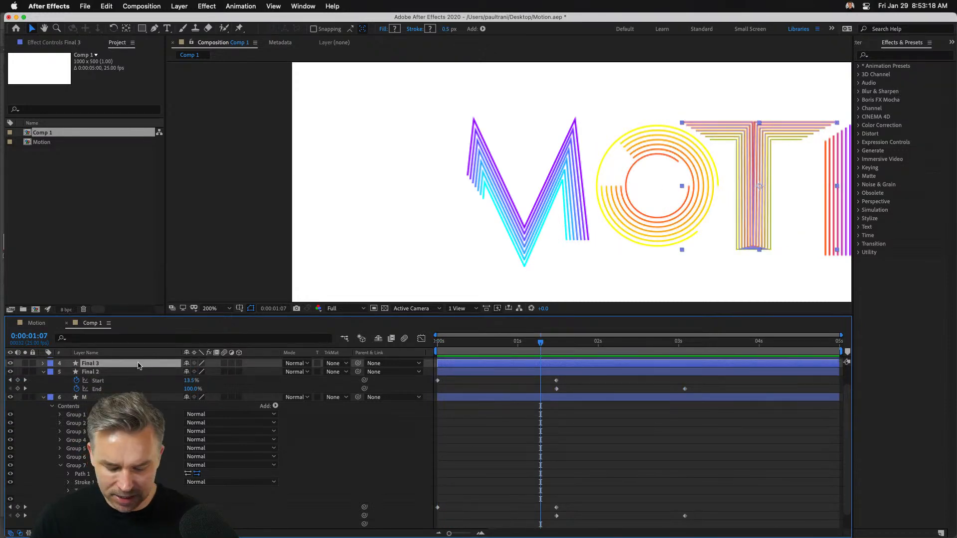
key(space)
scroll(110, 379, up, 2)
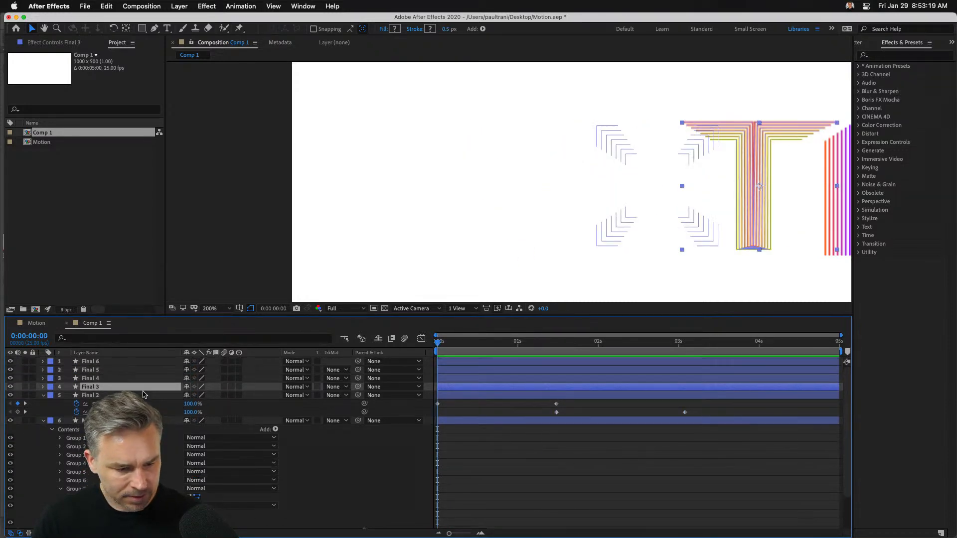
shift+click(102, 363)
key(super+v)
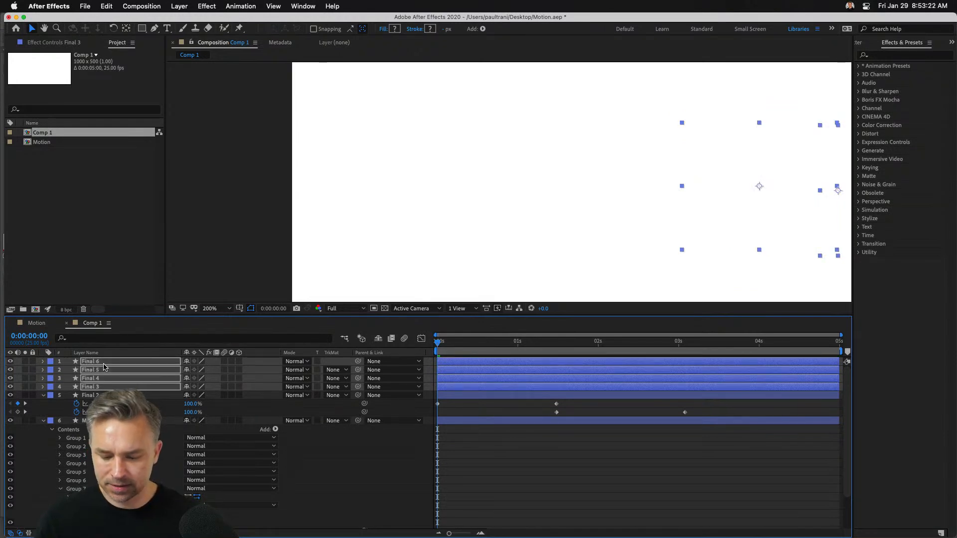
Deselect the layers and preview the animation of the whole word
click(210, 203)
drag(816, 167, 397, 169)
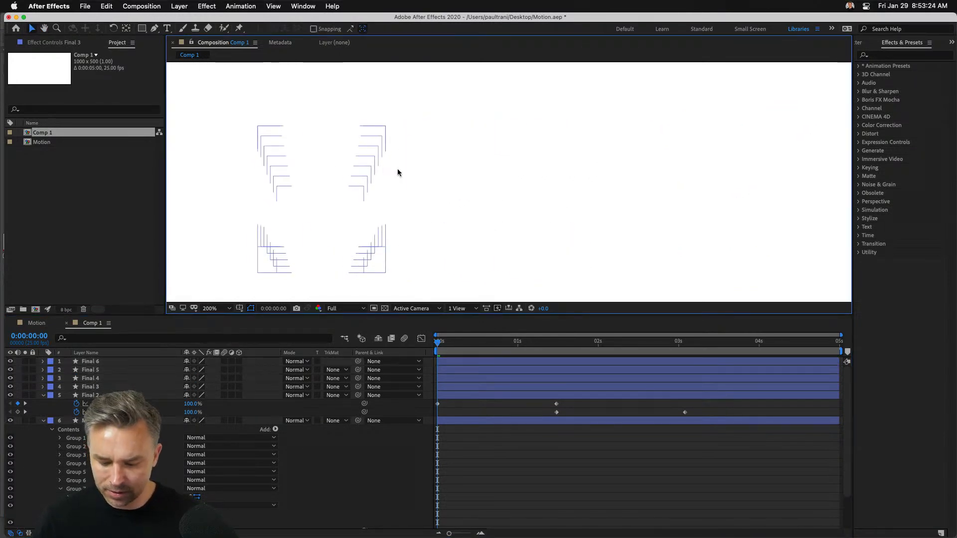
key(comma)
key(space)
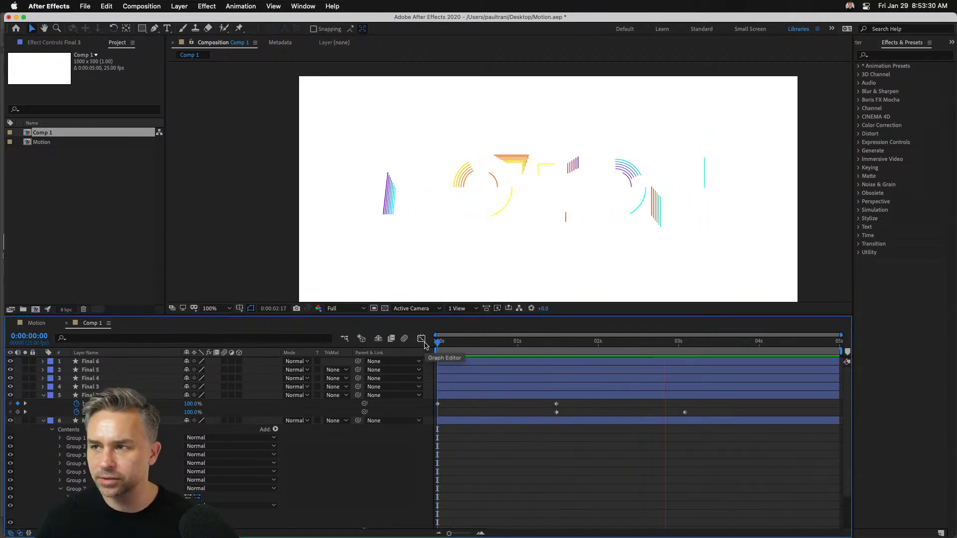
key(space)
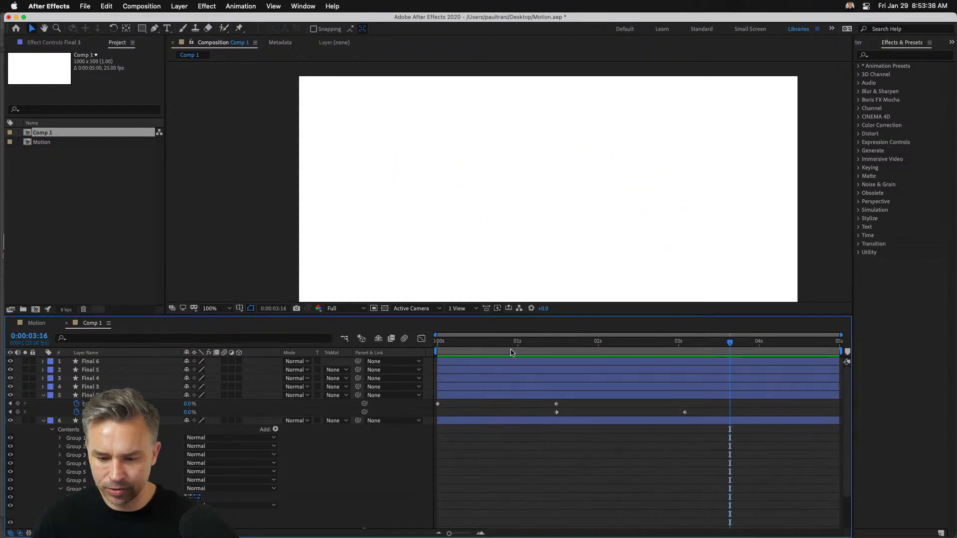
Reveal the keyframed Start and End properties of all six letter layers
click(98, 362)
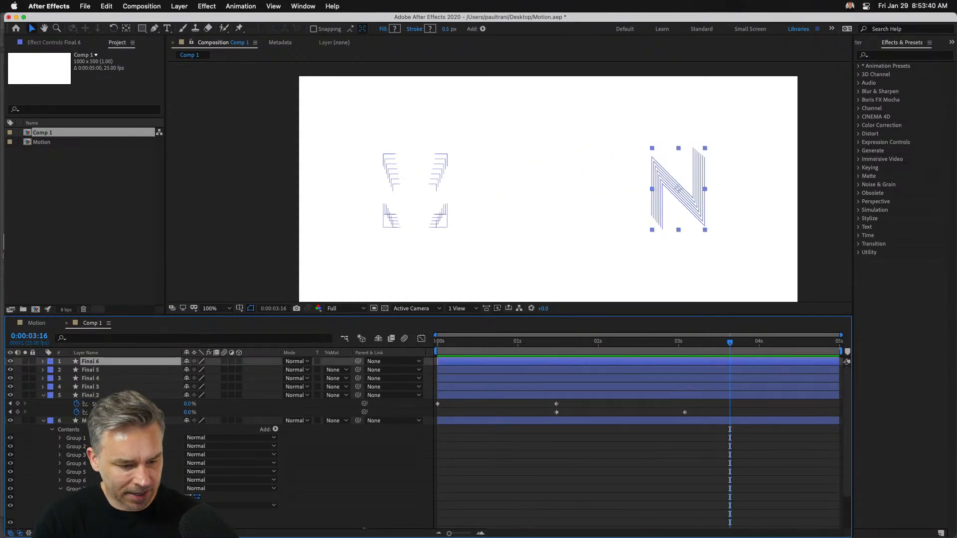
key(super+a)
key(u)
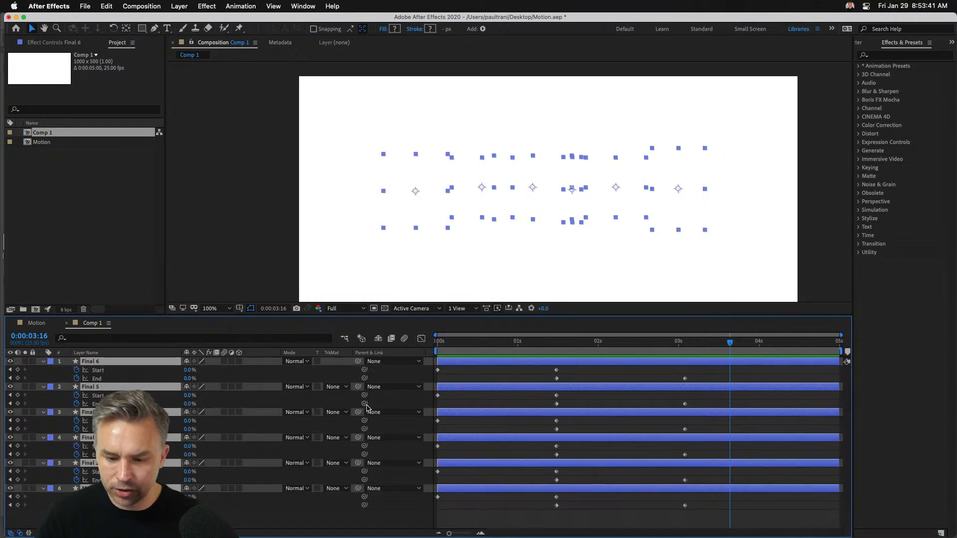
Stagger the letter layers in word order, from about 0.25 seconds for Final 2 up to about 1.65 seconds for Final 6
click(626, 374)
drag(516, 363, 661, 362)
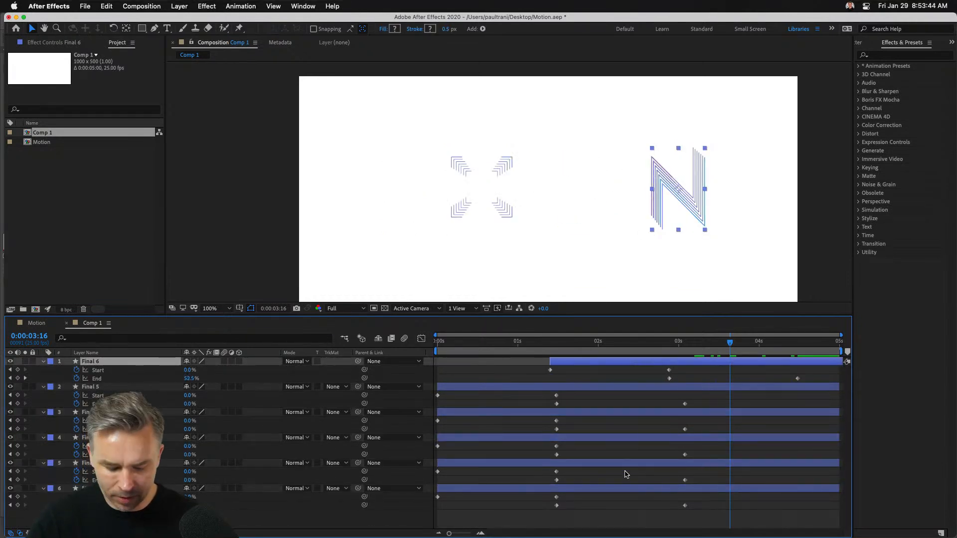
key(super+z)
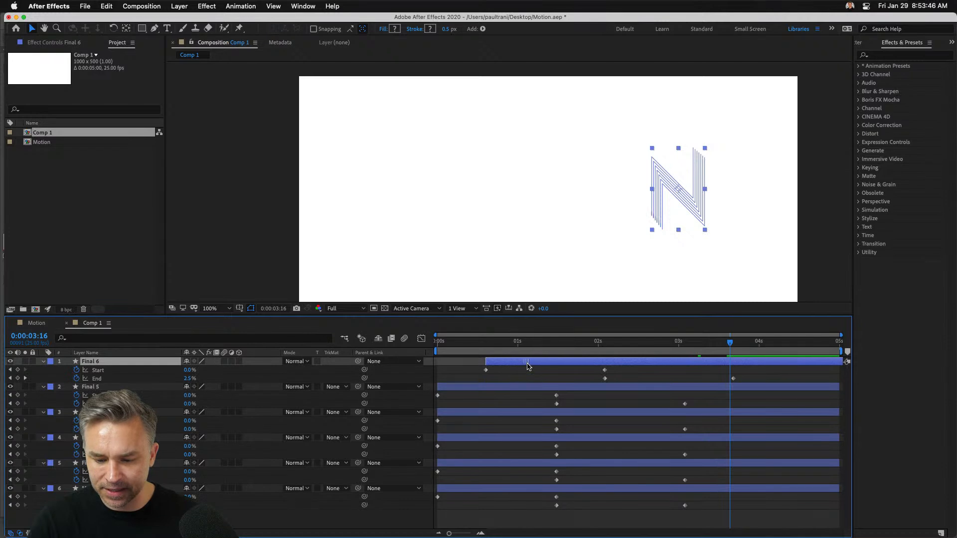
drag(496, 391, 514, 465)
drag(511, 388, 532, 440)
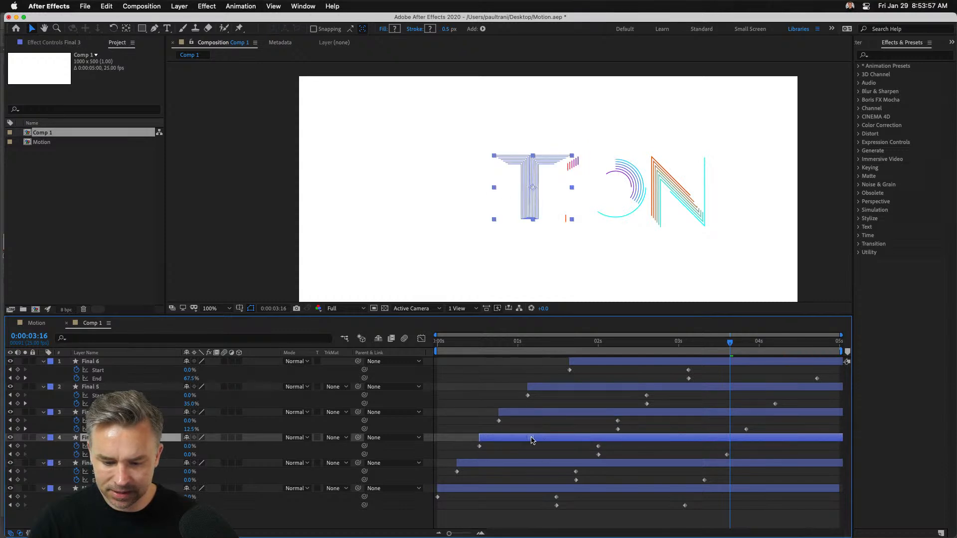
click(506, 464)
Preview the staggered MOTION animation with the composition view maximised and enlarged
click(250, 218)
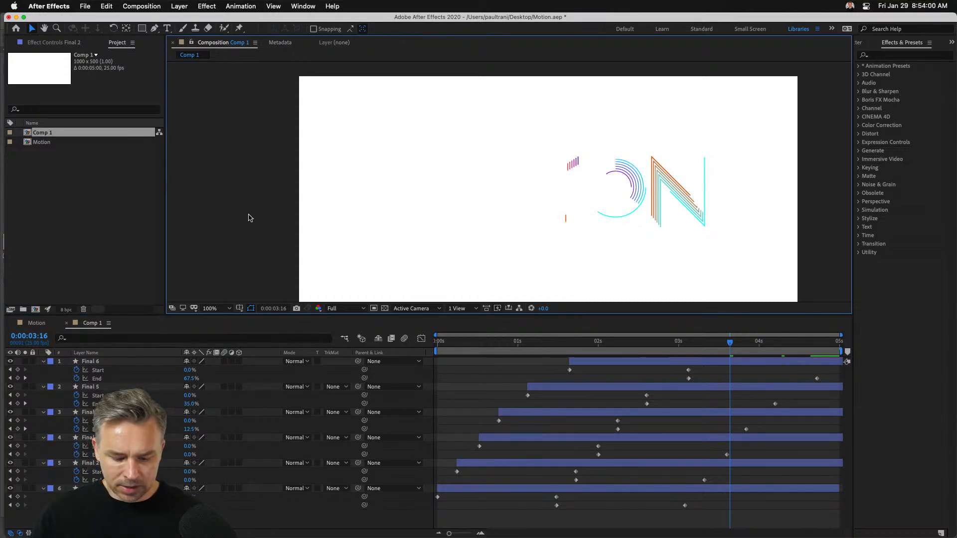
key(grave)
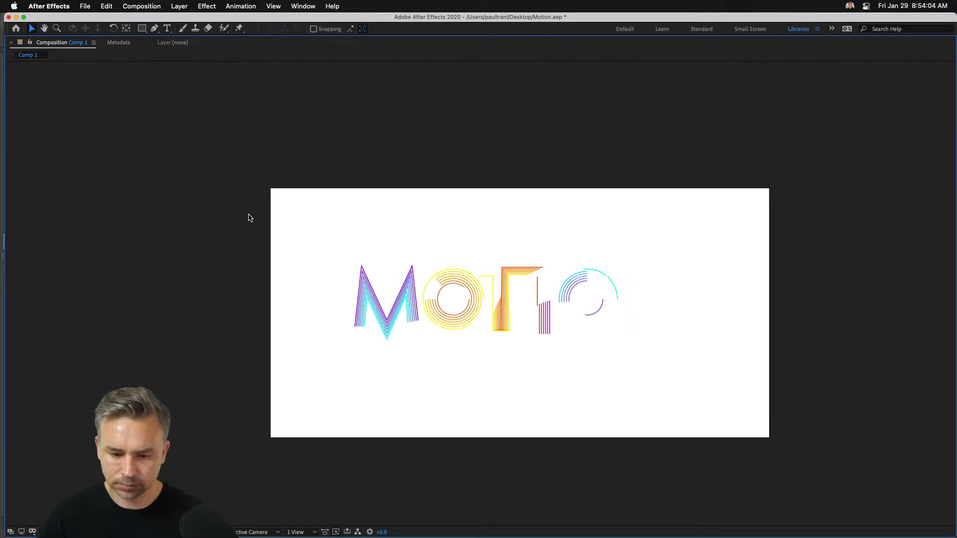
key(period)
key(comma)
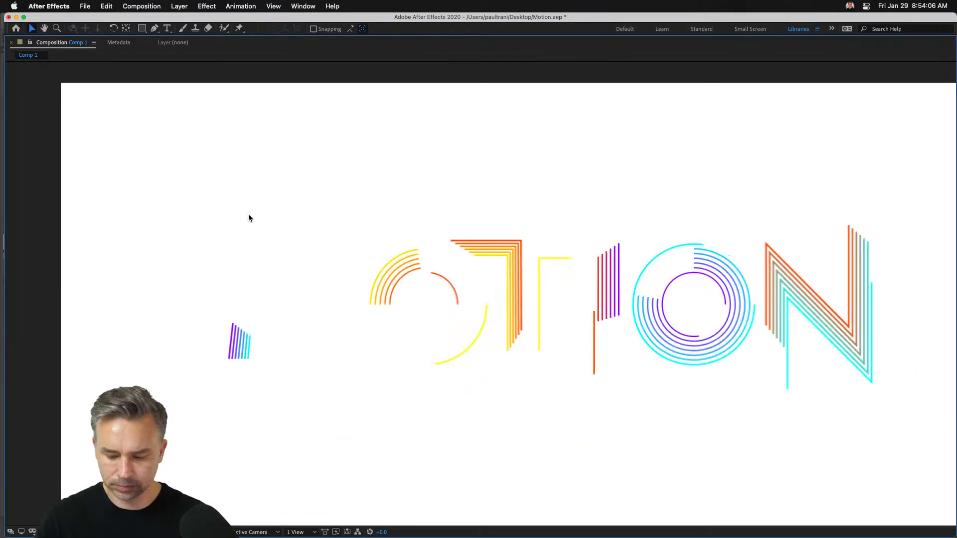